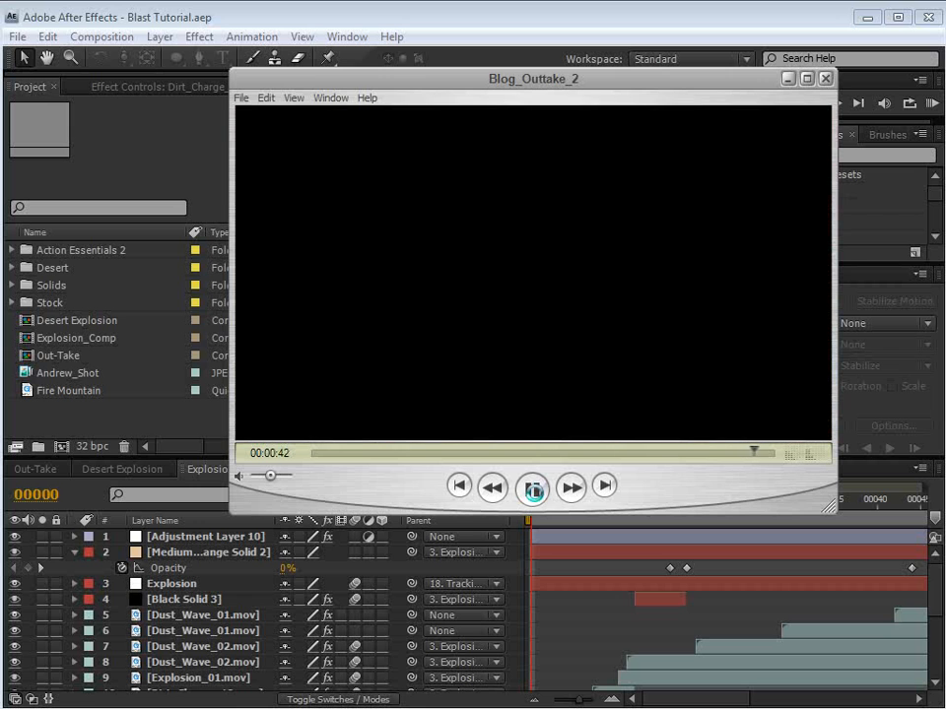
# Step: Pause the Blog_Outtake_2 movie and scrub to the shot of the actor shielding his eyes, about 36 seconds in
pyautogui.click(533, 490)
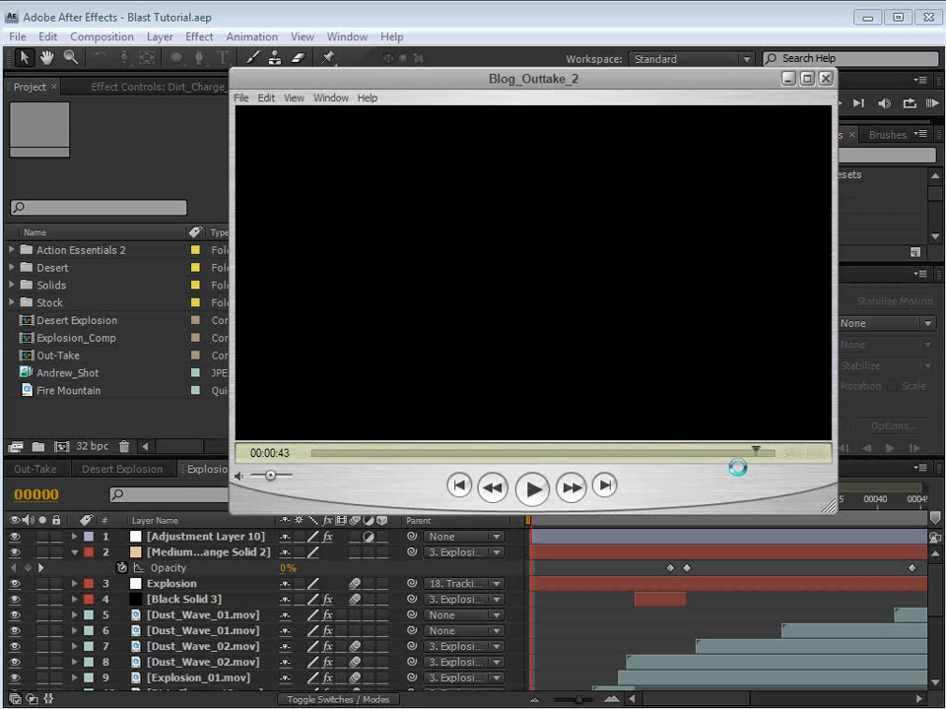
pyautogui.moveTo(743, 451); pyautogui.dragTo(589, 450)
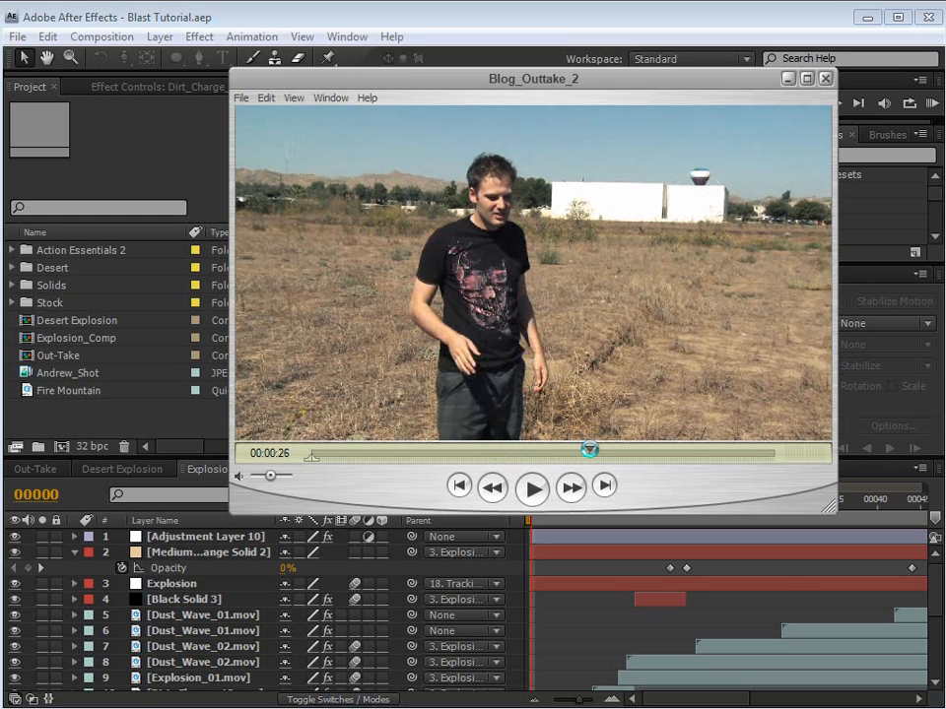
pyautogui.moveTo(589, 449); pyautogui.dragTo(599, 450)
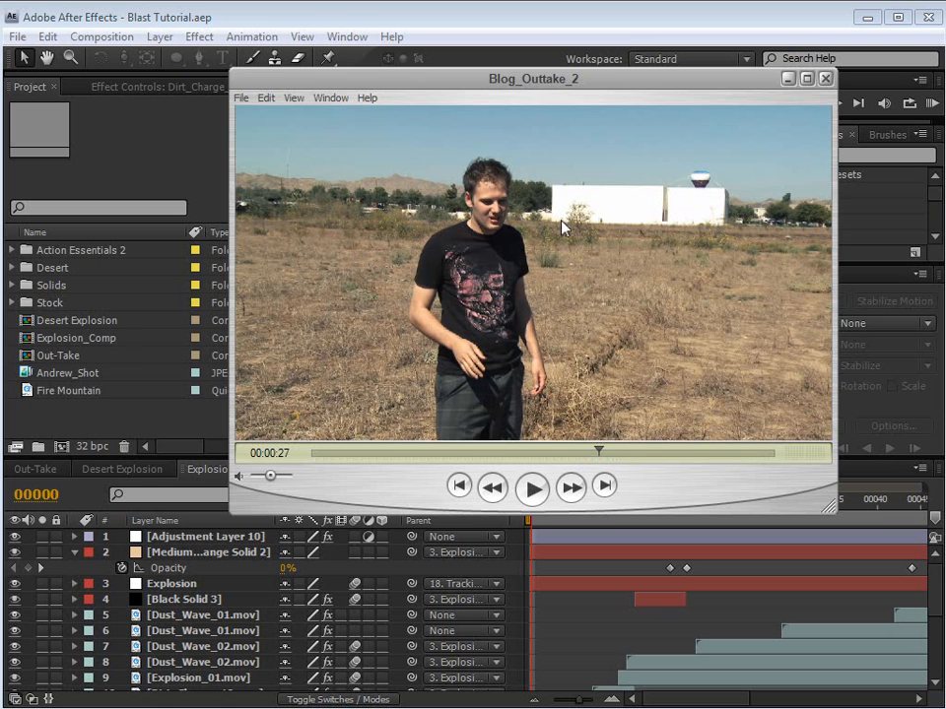
pyautogui.moveTo(598, 450); pyautogui.dragTo(692, 451)
pyautogui.press('Right')
pyautogui.press('Right')
pyautogui.press('Right')
pyautogui.press('Right')
pyautogui.press('Right')
pyautogui.press('Right')
pyautogui.press('Right')
pyautogui.press('Right')
pyautogui.press('Right')
pyautogui.press('Right')
pyautogui.press('Right')
pyautogui.press('Right')
pyautogui.press('Right')
pyautogui.press('Right')
pyautogui.press('Right')
pyautogui.press('Right')
pyautogui.press('Right')
pyautogui.press('Right')
pyautogui.press('Right')
pyautogui.press('Right')
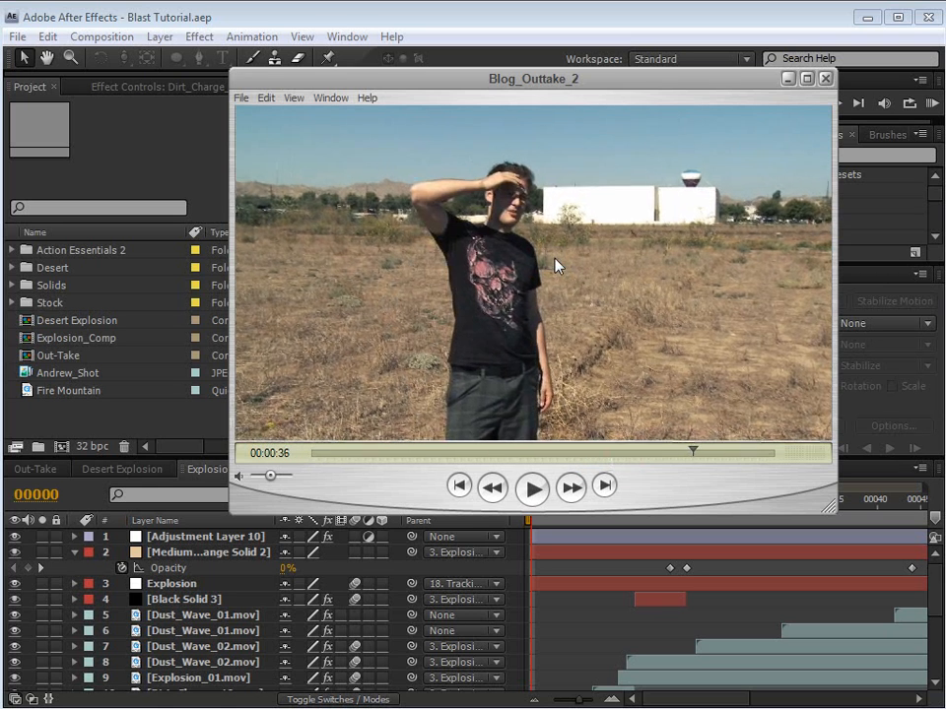
# Step: Examine the outtake frame by frame around 38 seconds, from just before the blast through the actor's crouch
pyautogui.press('Left')
pyautogui.press('Left')
pyautogui.press('Left')
pyautogui.press('Left')
pyautogui.press('Left')
pyautogui.press('Left')
pyautogui.press('Left')
pyautogui.press('Left')
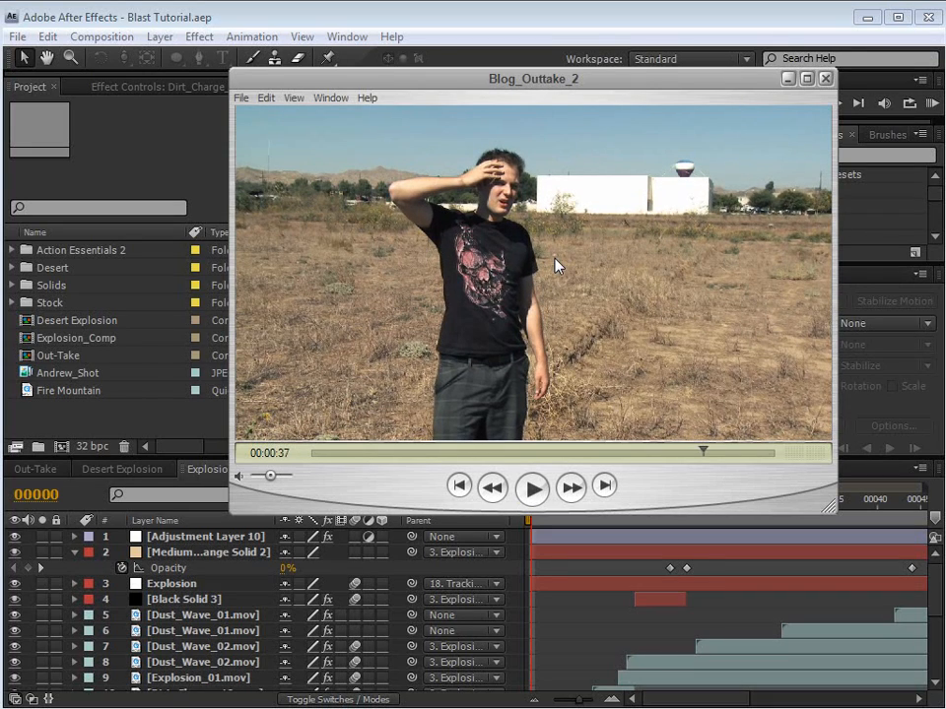
pyautogui.press('Right')
pyautogui.press('Right')
pyautogui.press('Right')
pyautogui.press('Right')
pyautogui.press('Right')
pyautogui.press('Right')
pyautogui.press('Right')
pyautogui.press('Right')
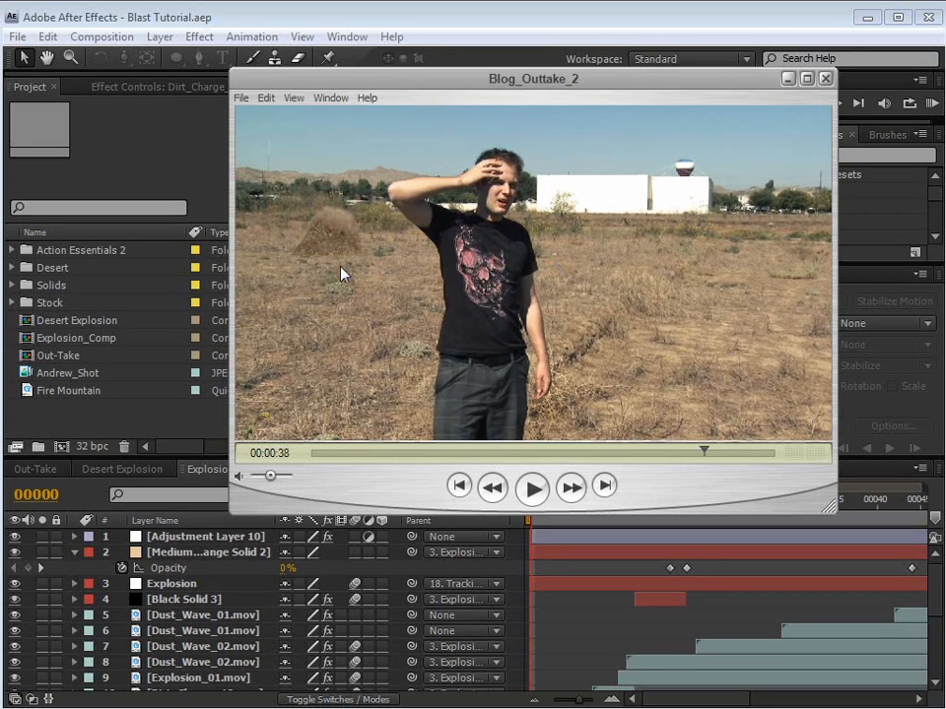
pyautogui.press('Right')
pyautogui.press('Right')
pyautogui.press('Right')
pyautogui.press('Right')
pyautogui.press('Right')
pyautogui.press('Right')
pyautogui.press('Right')
pyautogui.press('Right')
pyautogui.press('Right')
pyautogui.press('Right')
pyautogui.press('Right')
pyautogui.press('Right')
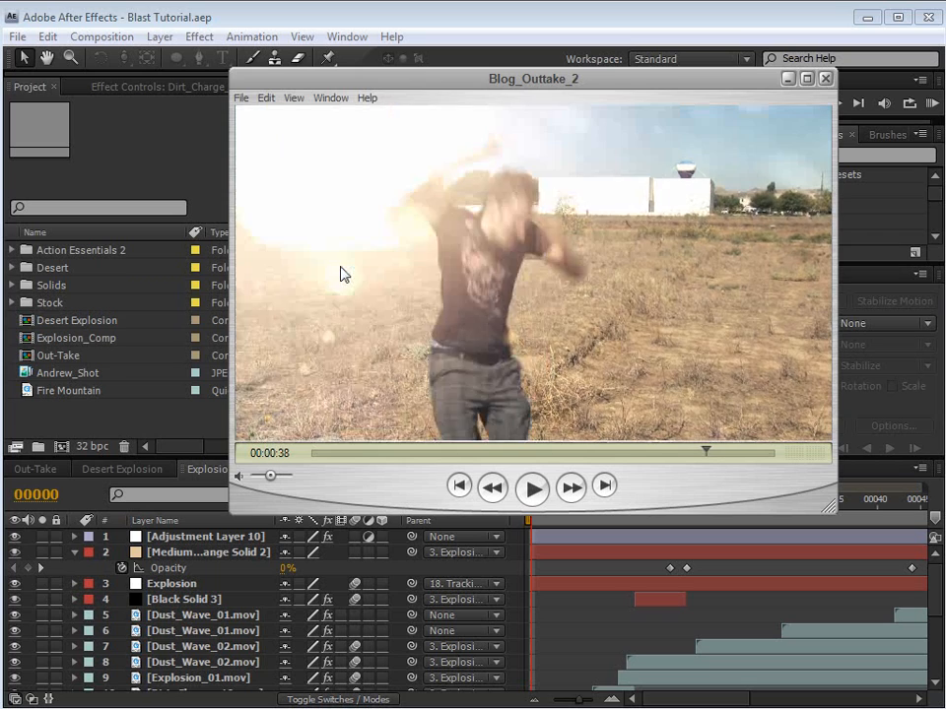
pyautogui.press('Right')
pyautogui.press('Right')
pyautogui.press('Right')
pyautogui.press('Right')
pyautogui.press('Right')
pyautogui.press('Right')
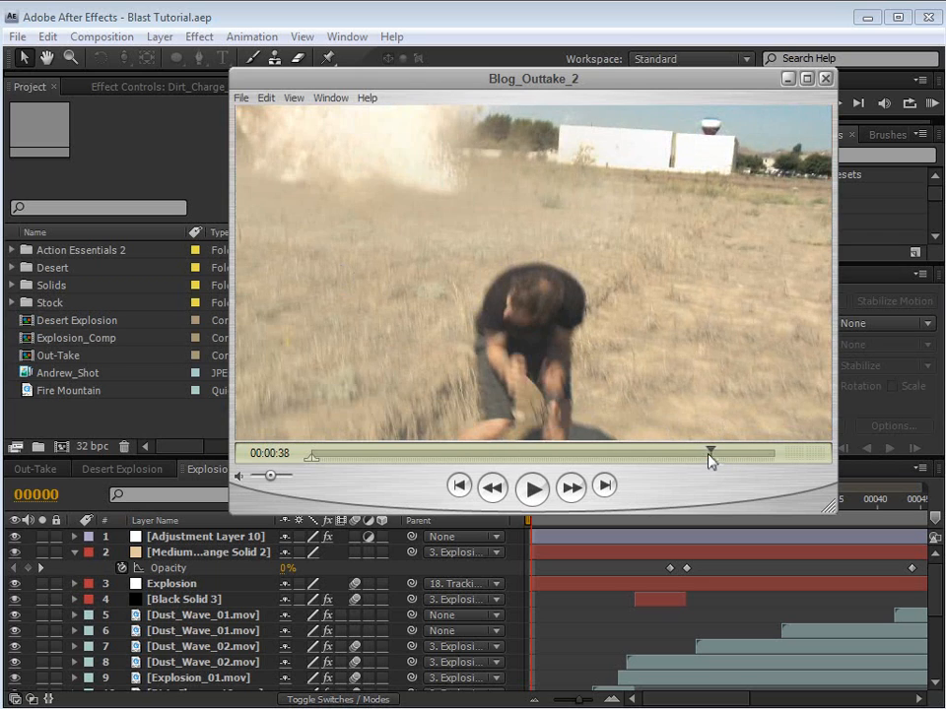
# Step: Return to the start of the blast in the outtake and examine the light-flash frames again
pyautogui.moveTo(709, 457); pyautogui.dragTo(705, 457)
pyautogui.press('Right')
pyautogui.press('Right')
pyautogui.press('Right')
pyautogui.press('Right')
pyautogui.press('Right')
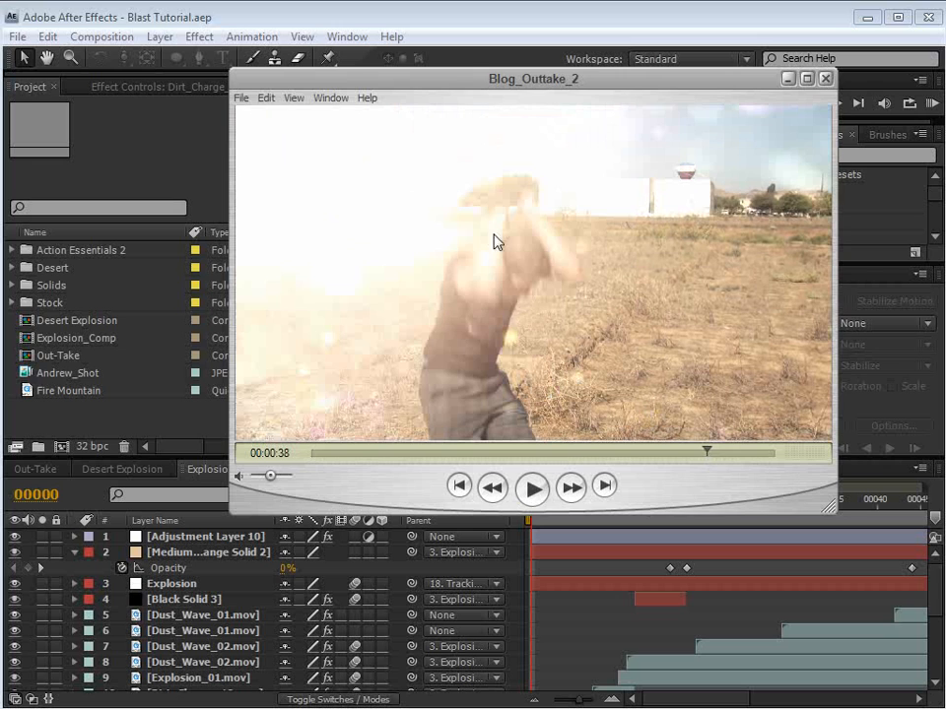
# Step: Switch to After Effects and scrub the Andrew_Shot footage to examine the camera shake, motion blur and actor's reaction
pyautogui.click(410, 14)
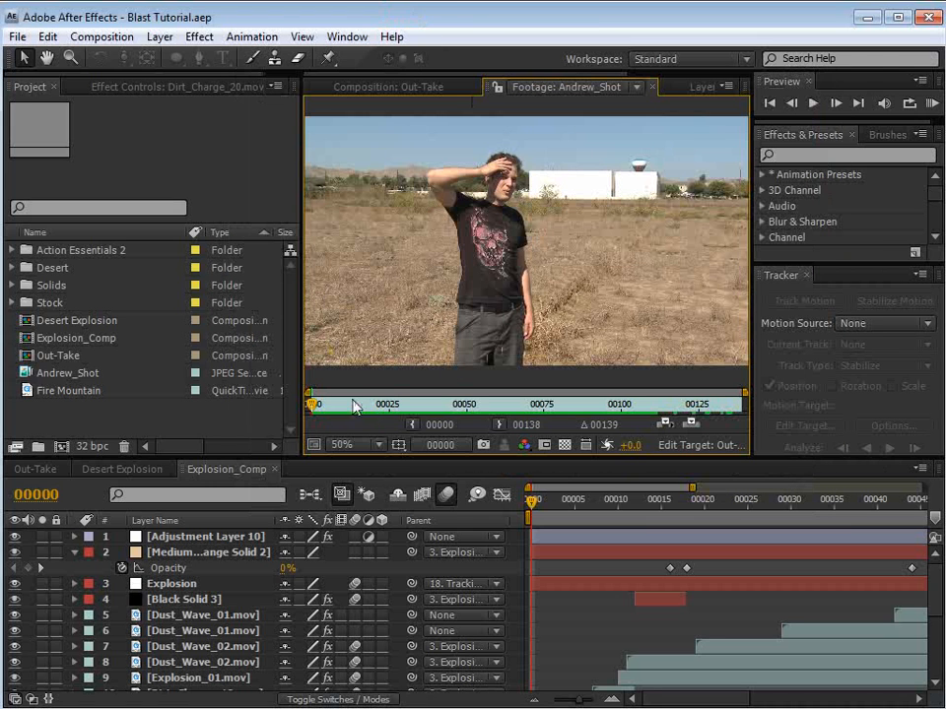
pyautogui.moveTo(325, 404); pyautogui.dragTo(347, 412)
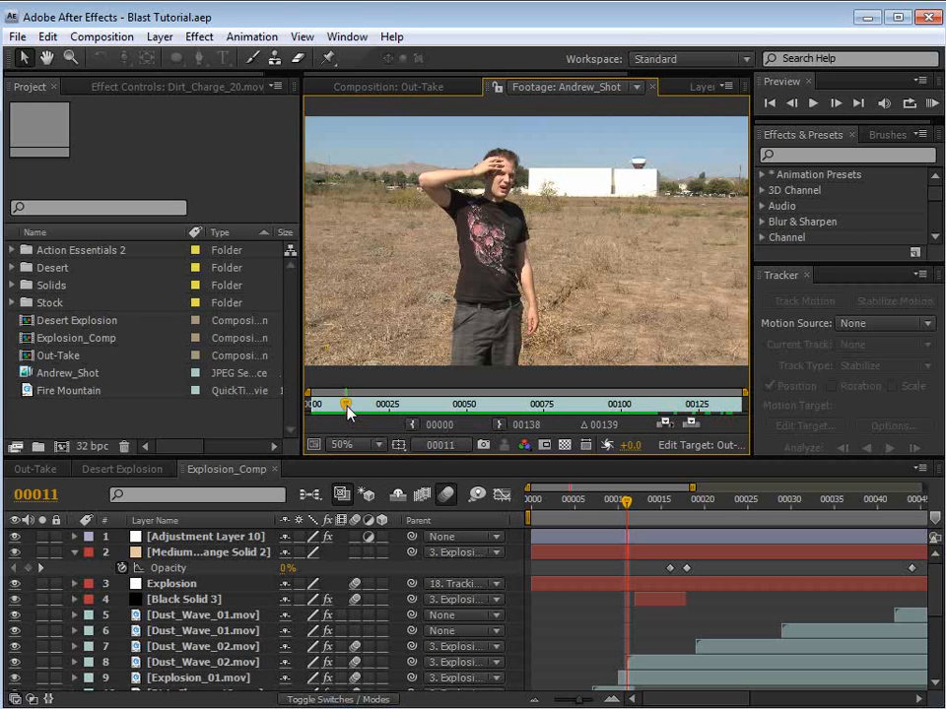
pyautogui.moveTo(347, 412); pyautogui.dragTo(326, 426)
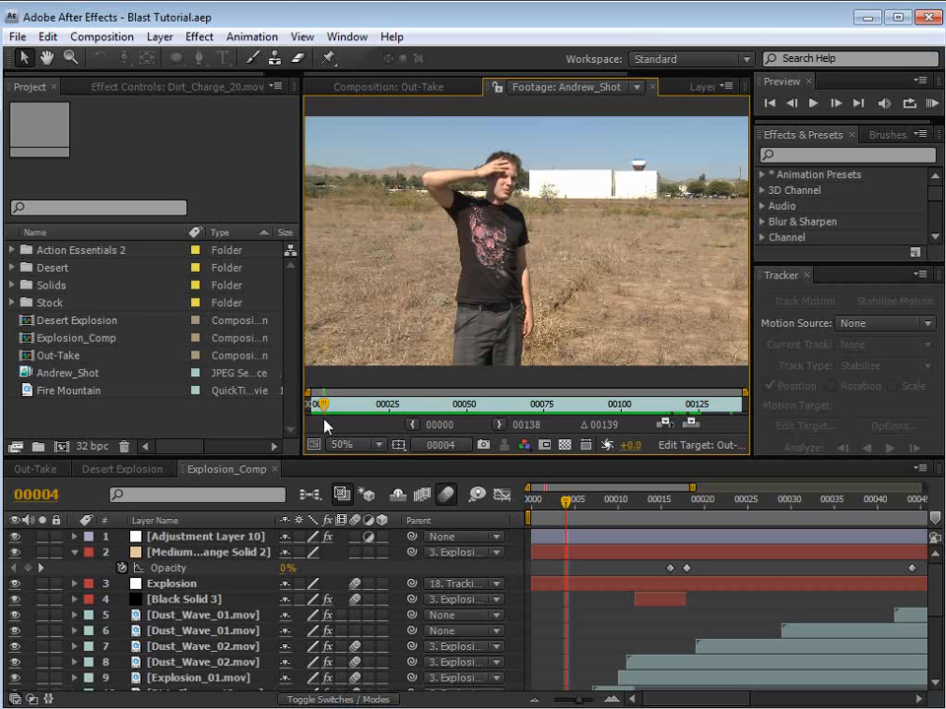
pyautogui.moveTo(327, 414); pyautogui.dragTo(361, 422)
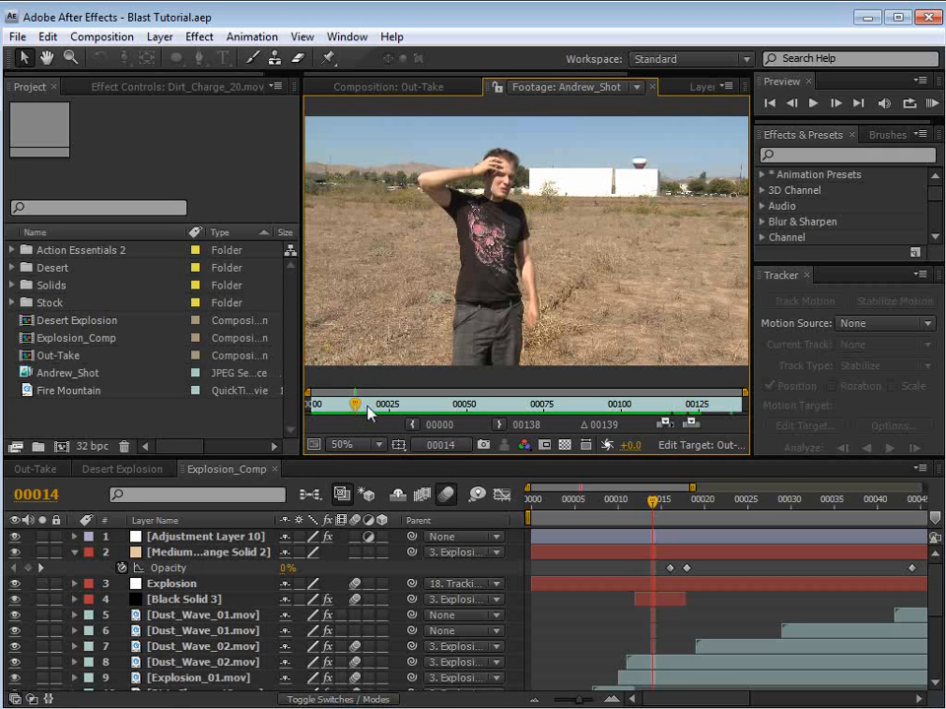
pyautogui.moveTo(357, 405); pyautogui.dragTo(419, 405)
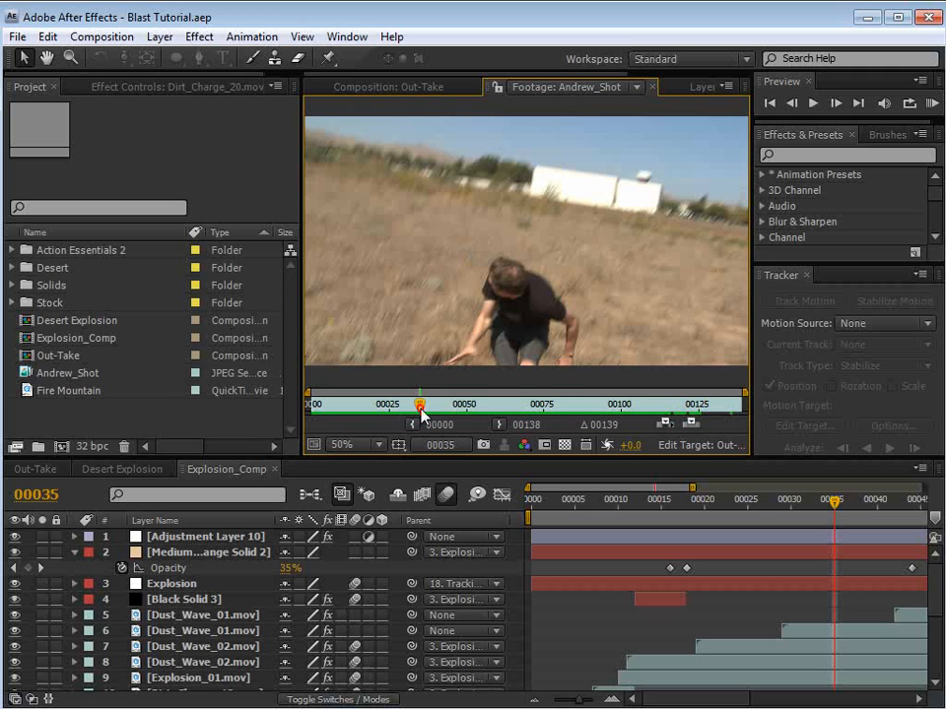
pyautogui.moveTo(420, 405); pyautogui.dragTo(439, 405)
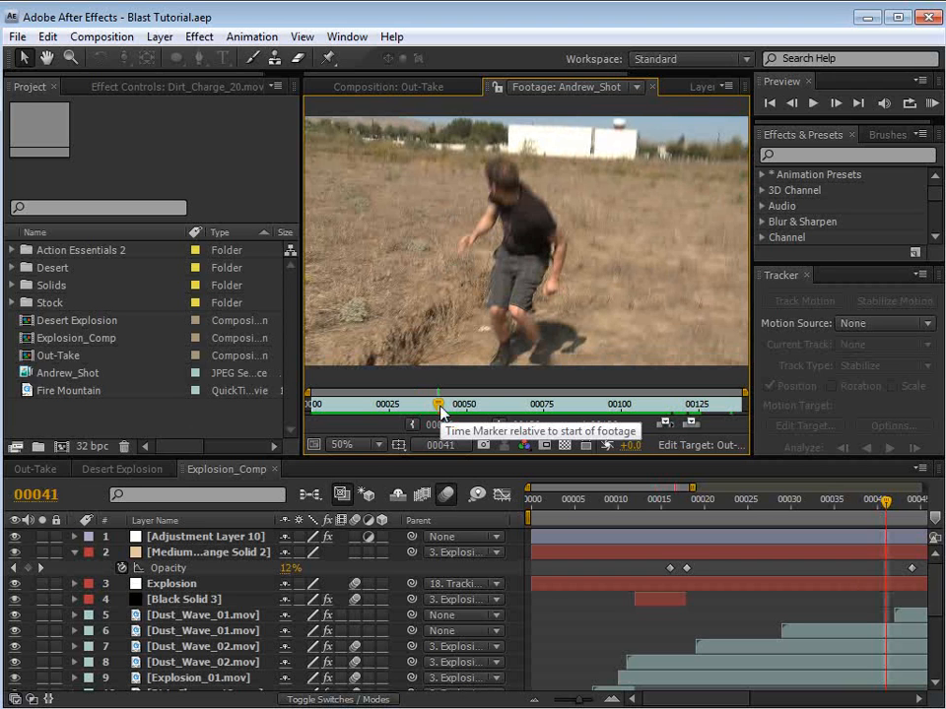
pyautogui.moveTo(441, 411)
pyautogui.mouseDown()
pyautogui.moveTo(707, 405)
pyautogui.moveTo(541, 399)
pyautogui.mouseUp()
pyautogui.scroll(1, 600, 167)
pyautogui.moveTo(613, 147); pyautogui.dragTo(584, 189)
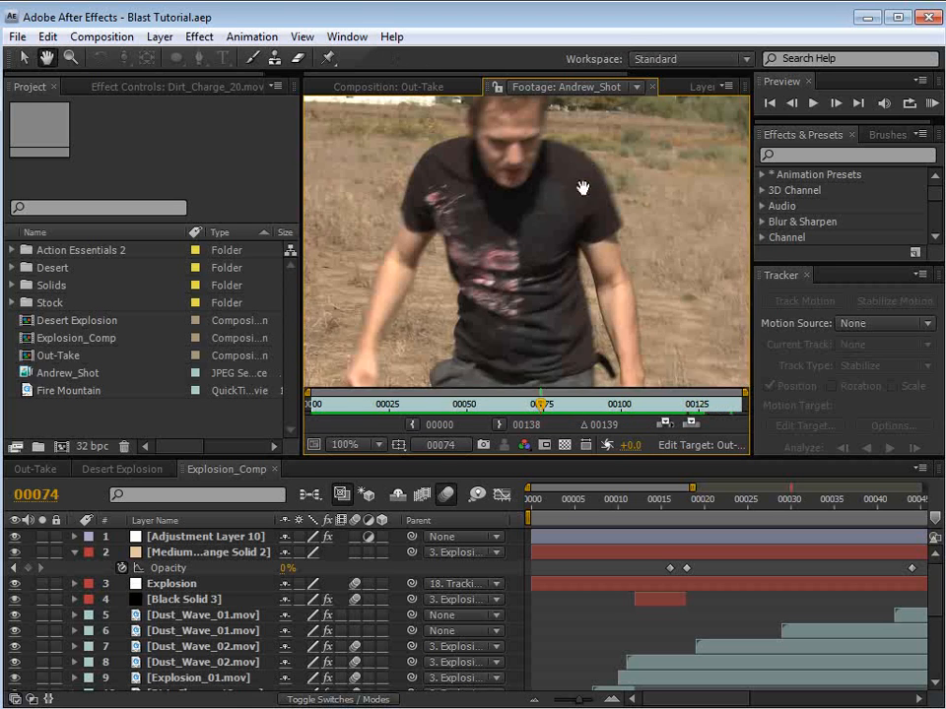
pyautogui.moveTo(541, 405)
pyautogui.mouseDown()
pyautogui.moveTo(373, 415)
pyautogui.moveTo(395, 423)
pyautogui.moveTo(329, 412)
pyautogui.mouseUp()
# Step: Create a new composition from the Andrew_Shot footage
pyautogui.click(88, 427)
pyautogui.click(88, 373)
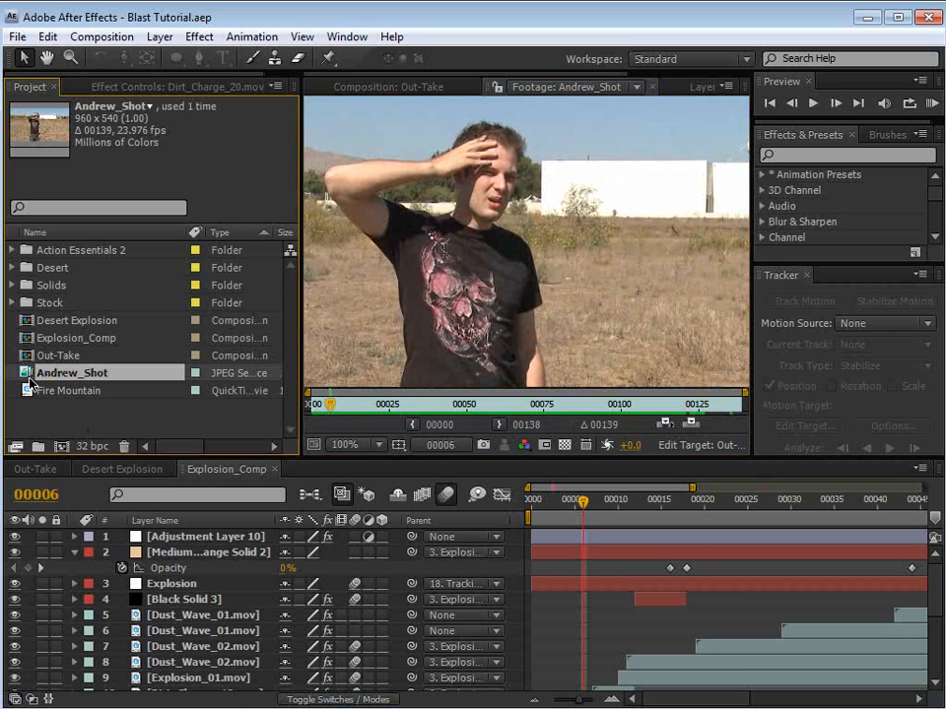
pyautogui.moveTo(82, 372); pyautogui.dragTo(61, 451)
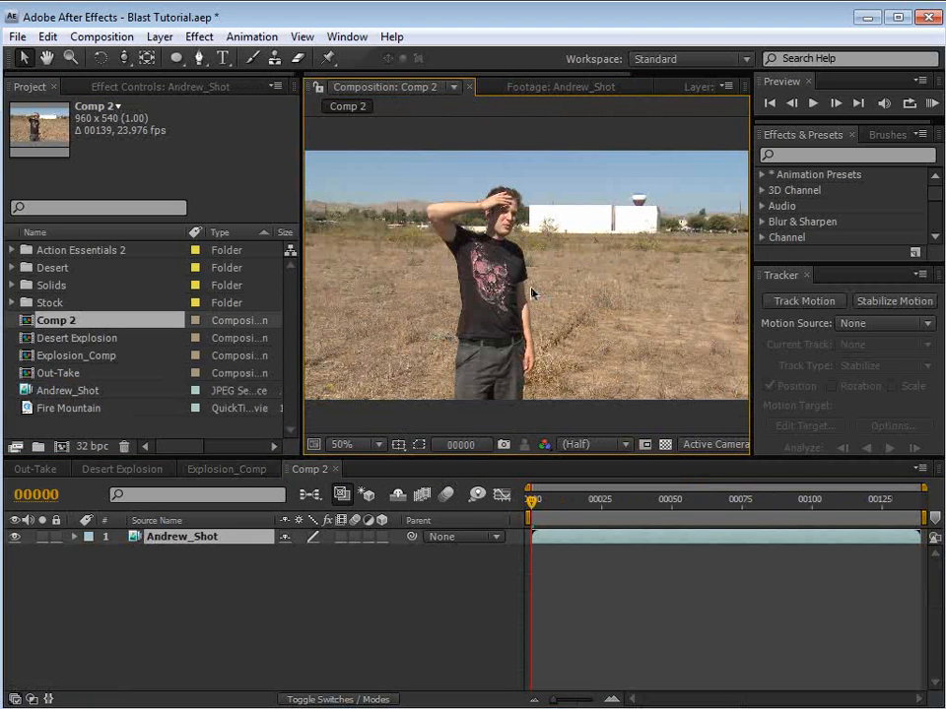
# Step: Start a motion track on the Andrew_Shot layer with rotation tracking enabled in addition to position
pyautogui.click(805, 306)
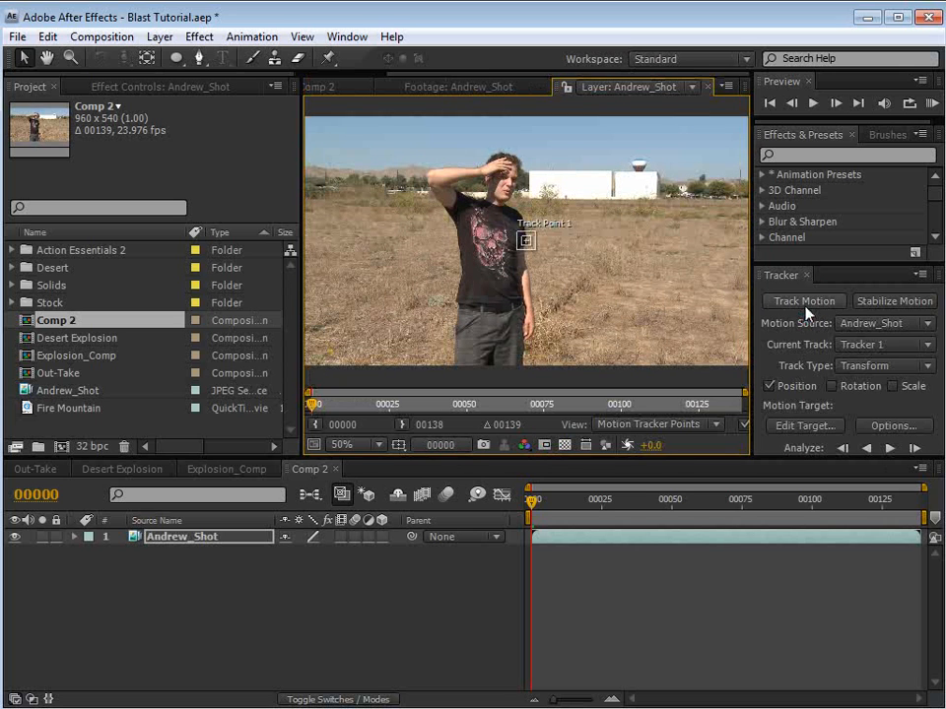
pyautogui.click(832, 387)
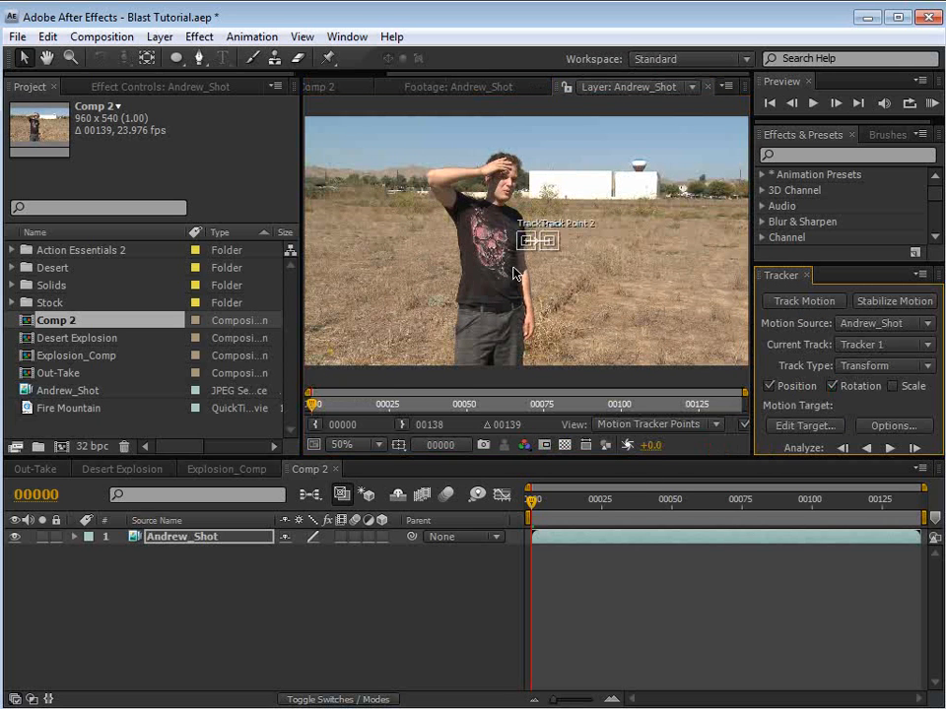
# Step: Place Track Point 1 on the distant treeline and Track Point 2 on the white building's upper corner, and analyze the track forward
pyautogui.scroll(2, 522, 275)
pyautogui.moveTo(521, 275); pyautogui.dragTo(360, 184)
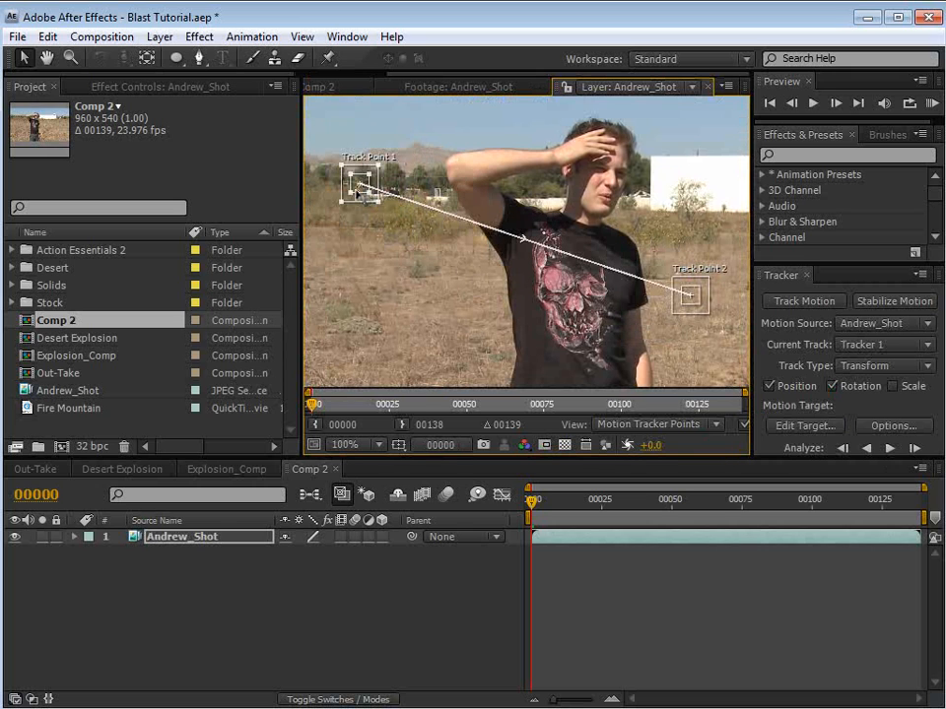
pyautogui.click(692, 305)
pyautogui.moveTo(692, 305); pyautogui.dragTo(649, 157)
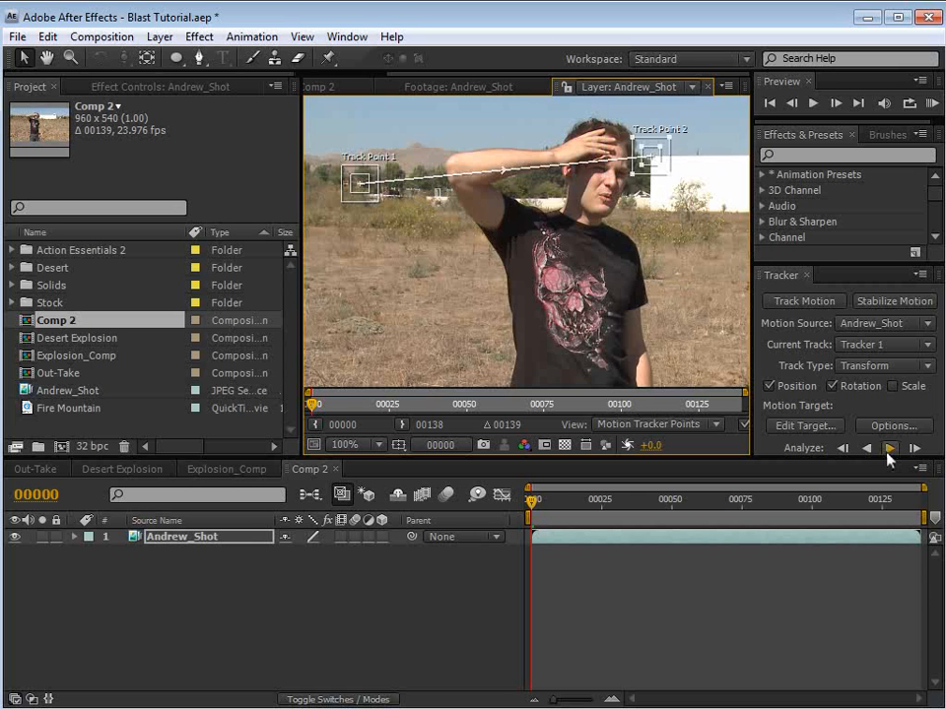
pyautogui.click(888, 450)
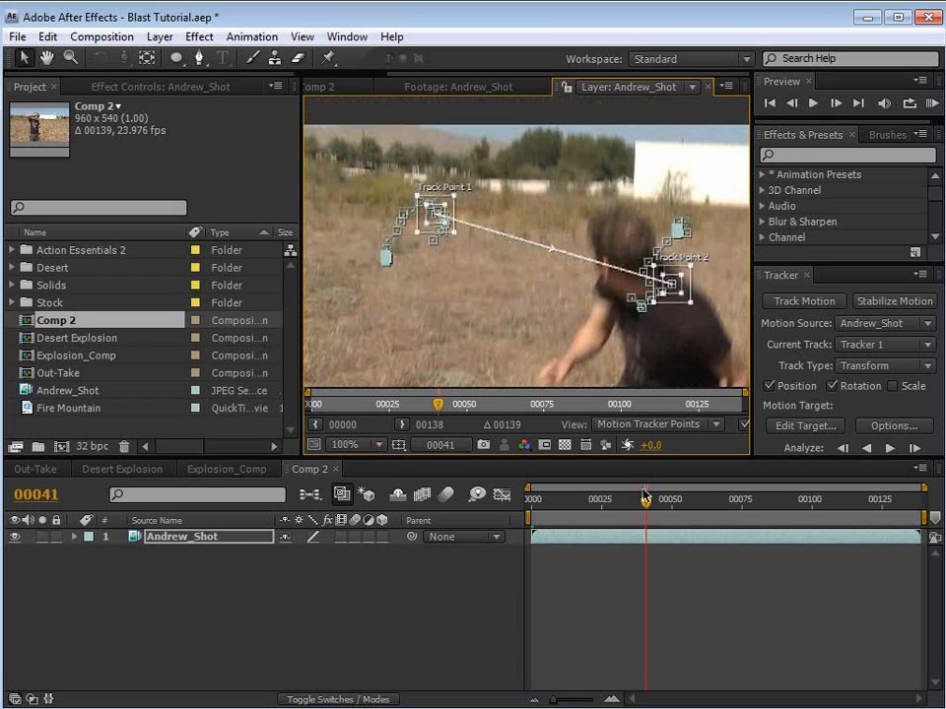
# Step: At frame 25, manually reposition Track Point 1 up and to the right, onto the blurred treeline
pyautogui.moveTo(645, 496); pyautogui.dragTo(602, 513)
pyautogui.press('h')
pyautogui.scroll(1, 584, 239)
pyautogui.moveTo(438, 291); pyautogui.dragTo(565, 291)
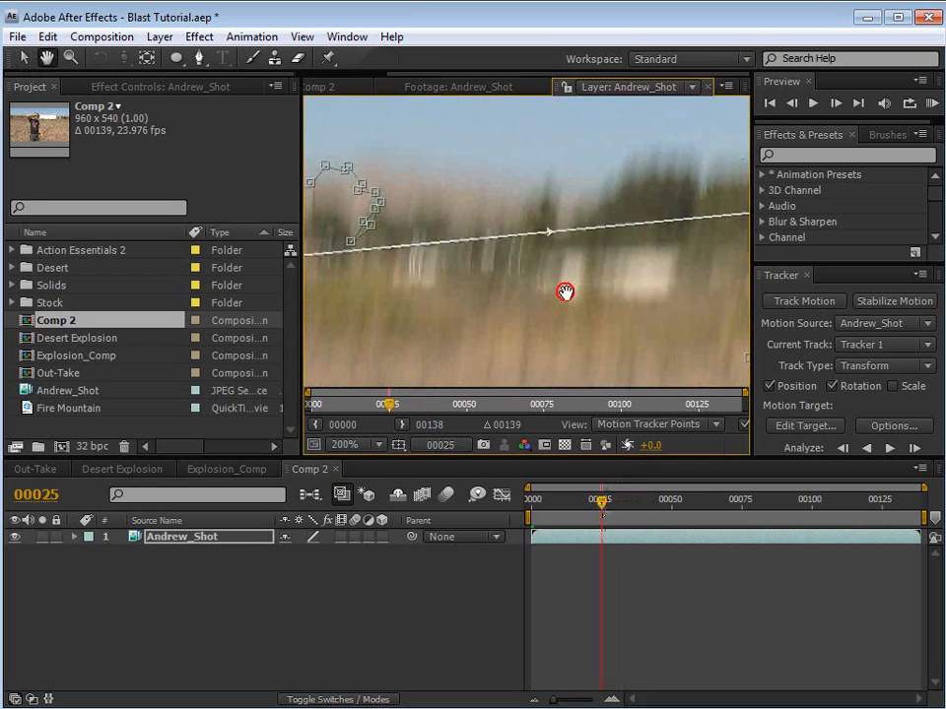
pyautogui.press('space')
pyautogui.moveTo(361, 292); pyautogui.dragTo(539, 285)
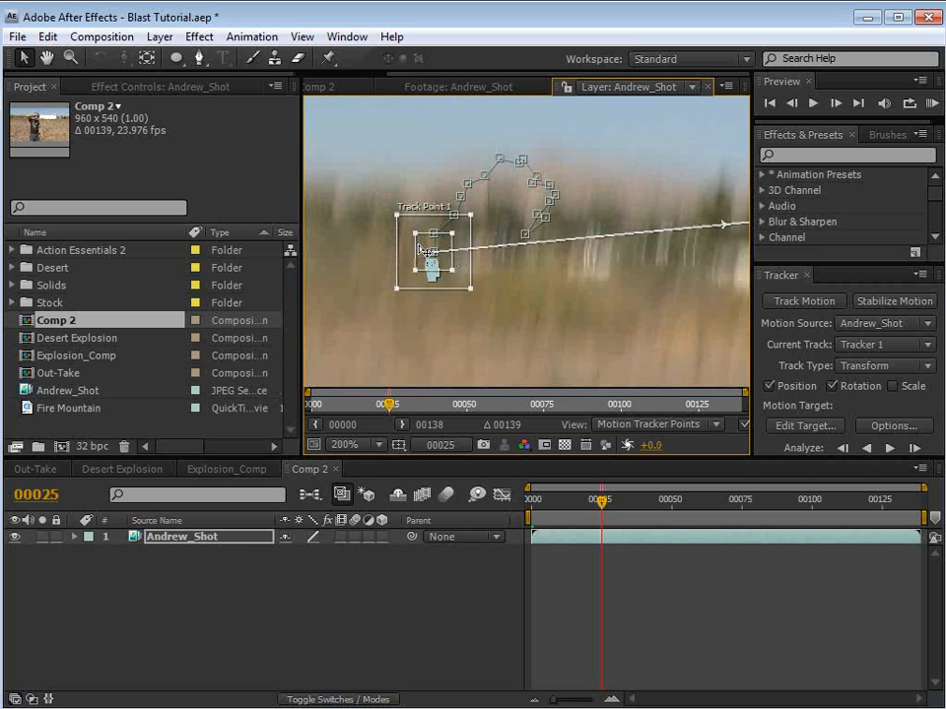
pyautogui.moveTo(421, 255); pyautogui.dragTo(470, 234)
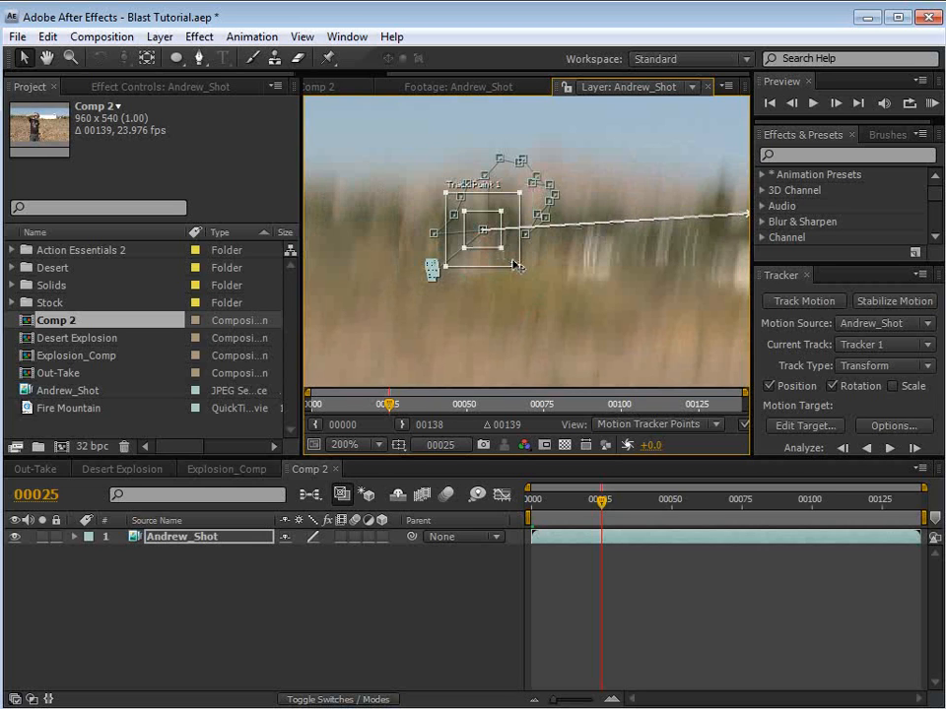
pyautogui.scroll(-2, 523, 264)
pyautogui.press('space')
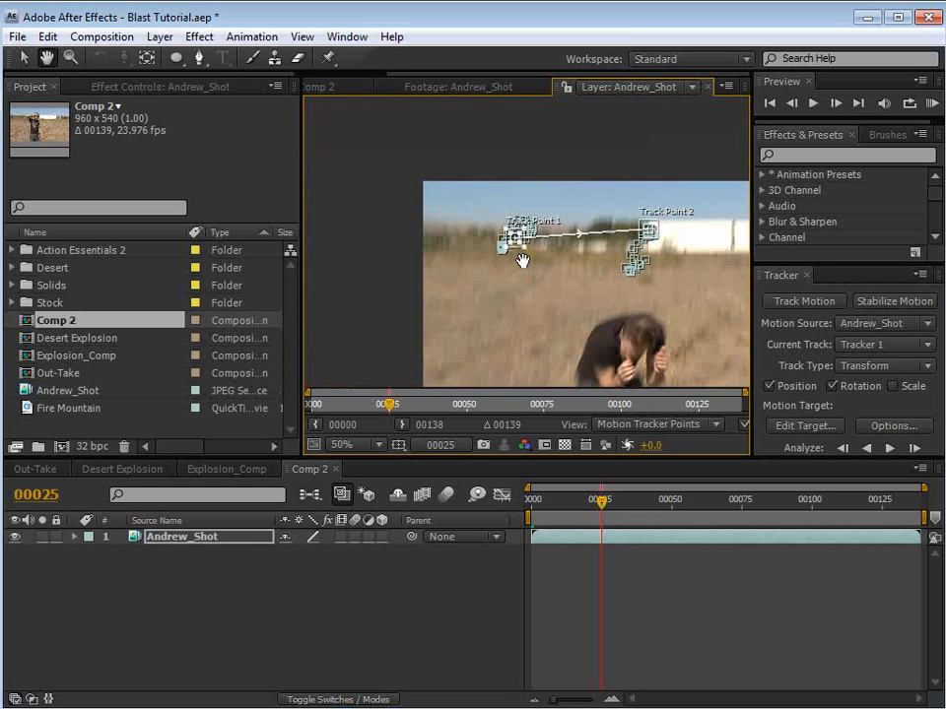
pyautogui.moveTo(588, 304); pyautogui.dragTo(472, 269)
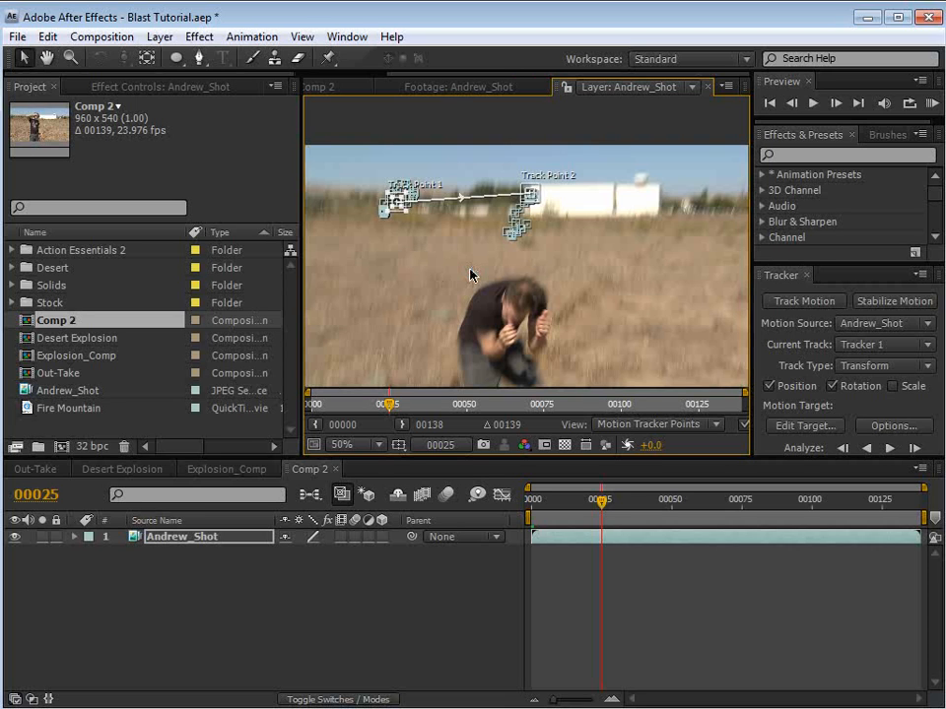
# Step: Review the camera shake in Comp 2 as far as frame 38 and return to the first frame
pyautogui.click(351, 87)
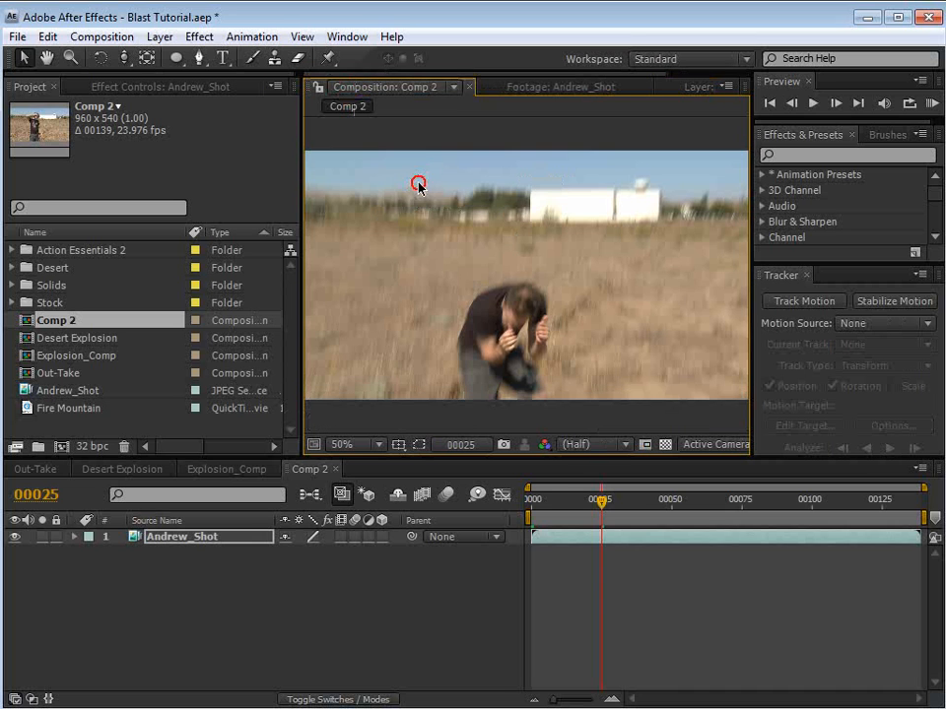
pyautogui.click(548, 503)
pyautogui.moveTo(549, 505); pyautogui.dragTo(638, 513)
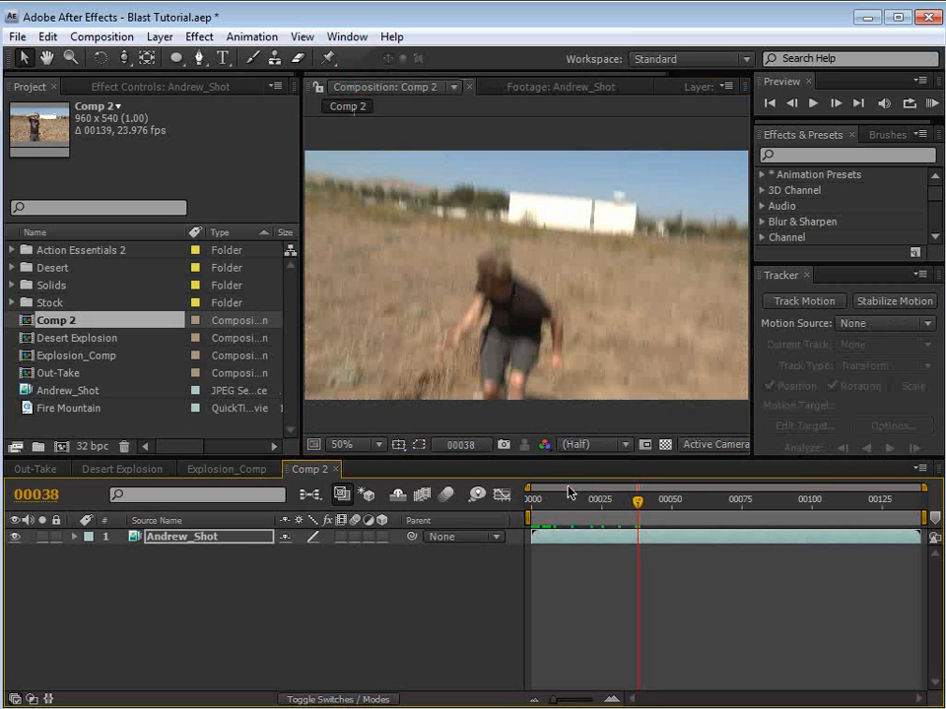
pyautogui.press('Home')
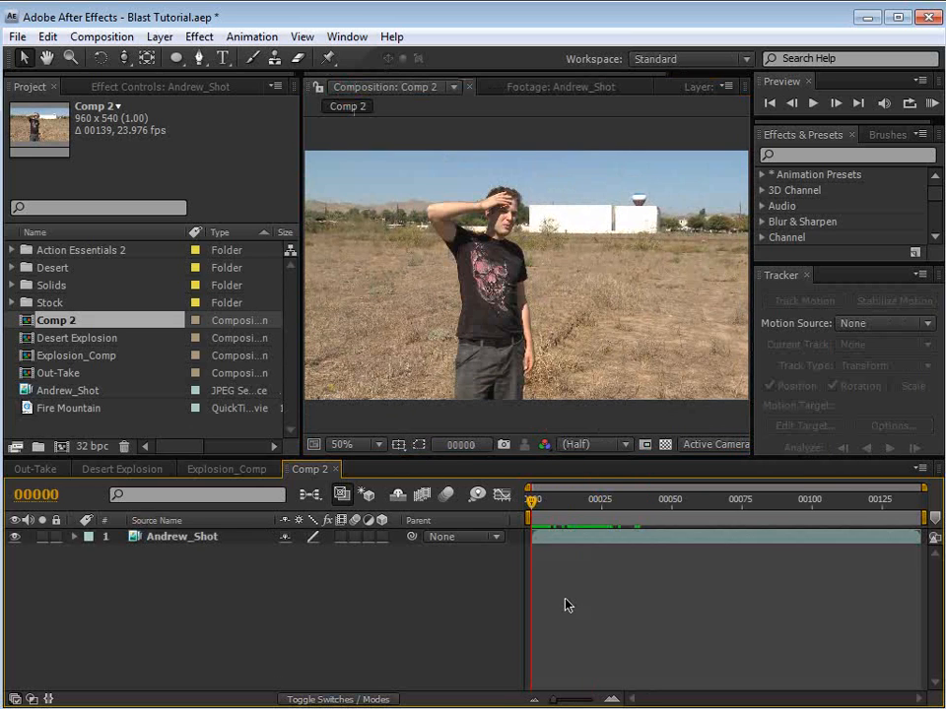
# Step: Add Comp 2 to the render queue and set its output module format to JPEG Sequence
pyautogui.click(96, 37)
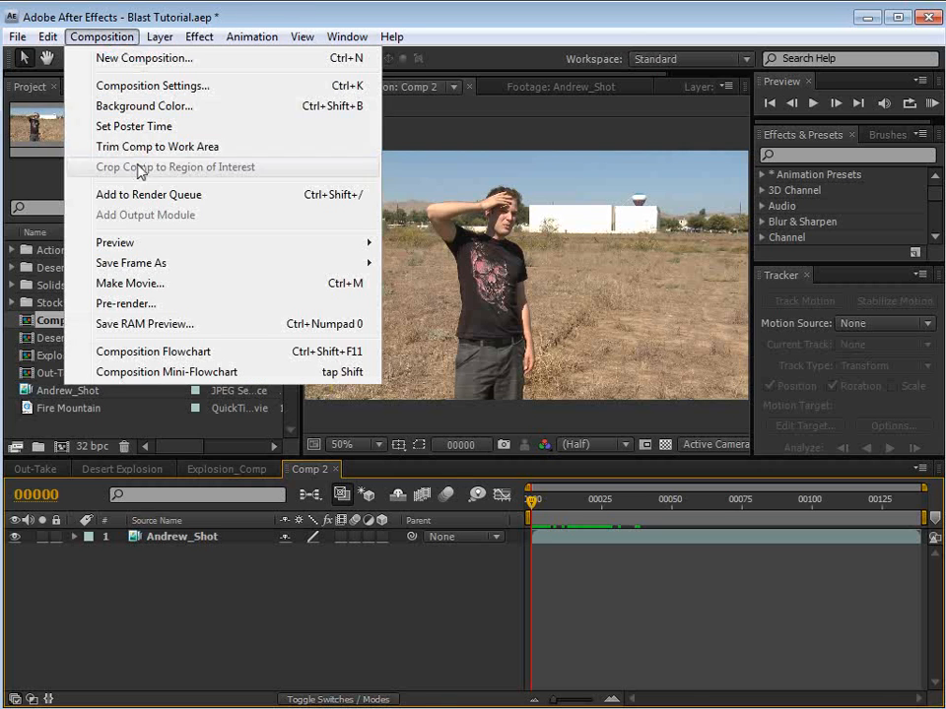
pyautogui.click(198, 194)
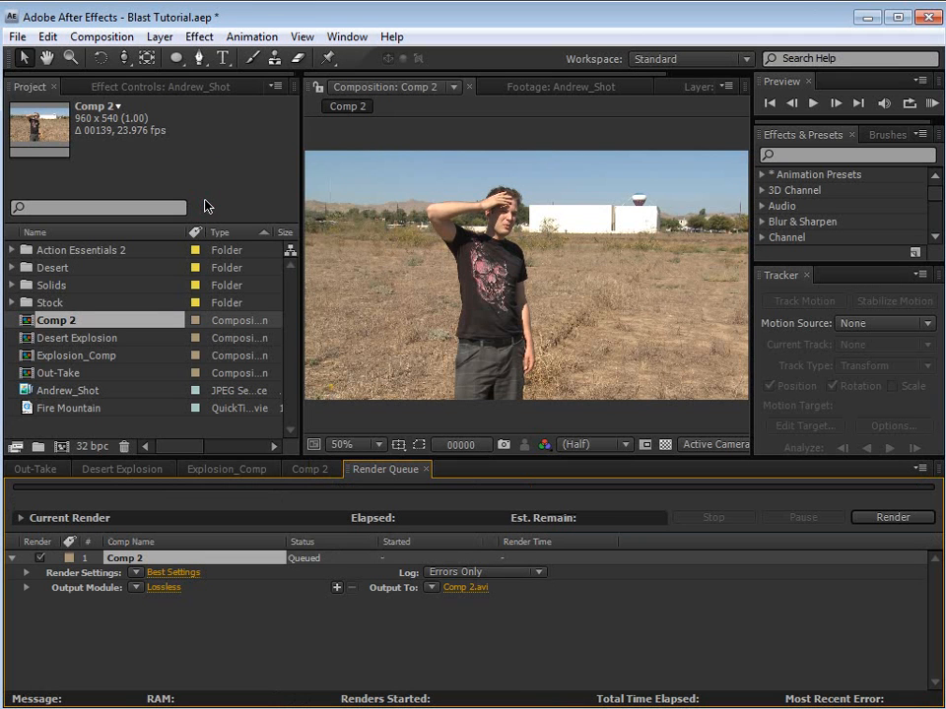
pyautogui.click(165, 588)
pyautogui.moveTo(796, 463); pyautogui.dragTo(385, 258)
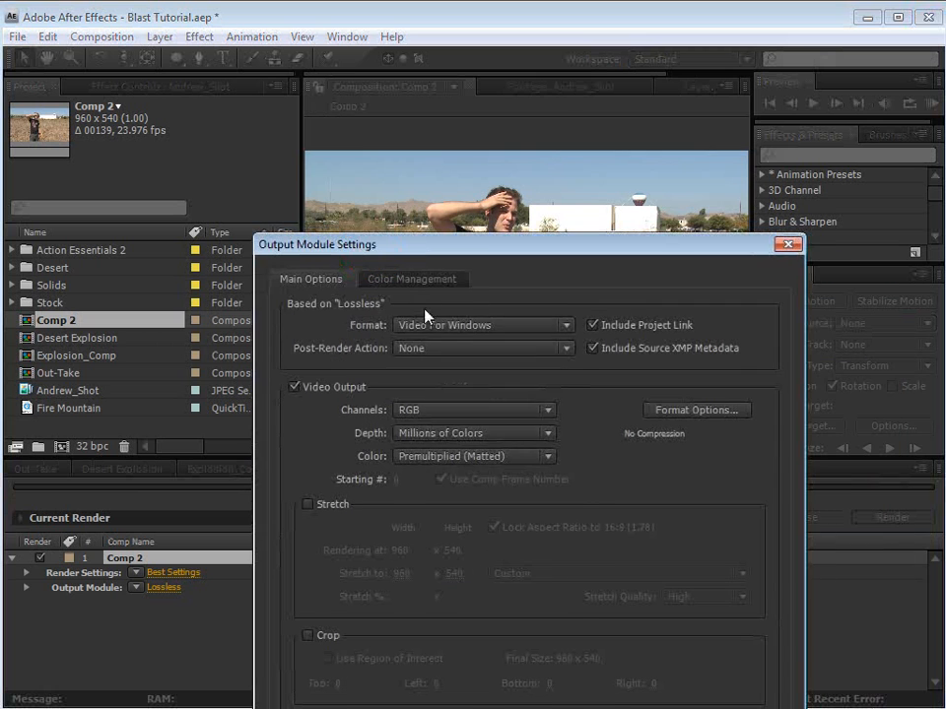
pyautogui.click(532, 326)
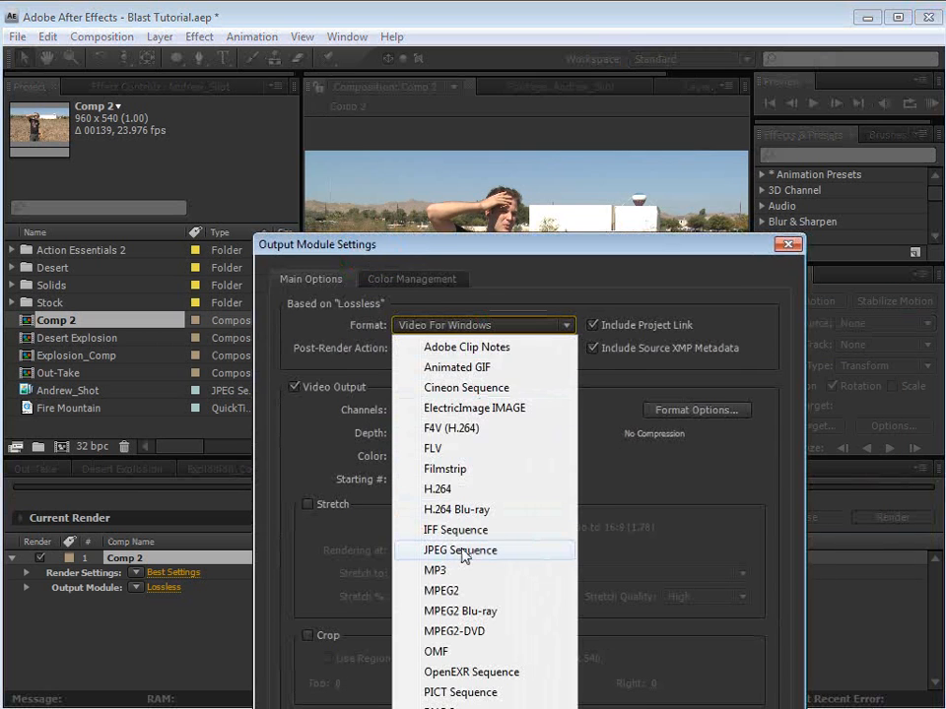
pyautogui.click(424, 551)
pyautogui.moveTo(417, 245); pyautogui.dragTo(386, 120)
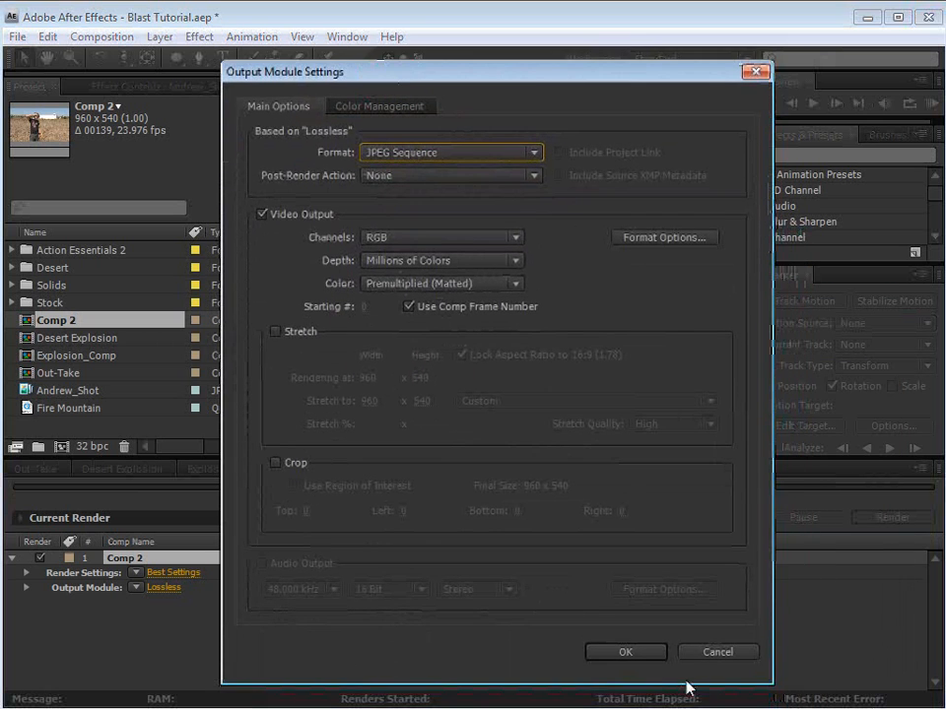
pyautogui.click(630, 651)
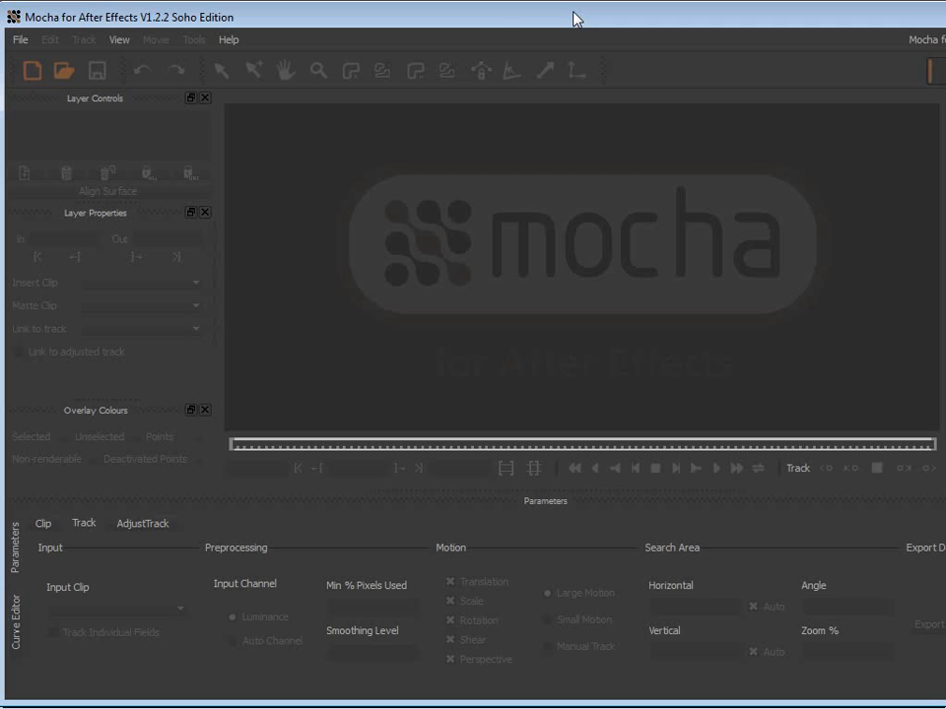
# Step: Switch to Mocha for After Effects and start a new project from Comp 2_00900.jpg in track_run, overwriting the existing project and keeping the full frame range
pyautogui.click(32, 72)
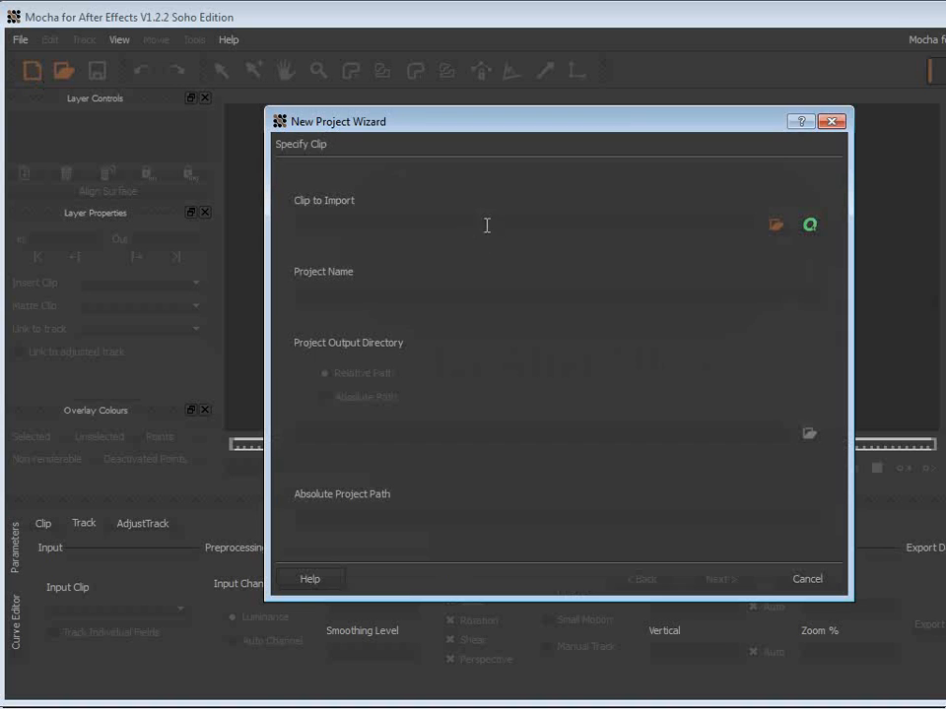
pyautogui.click(777, 226)
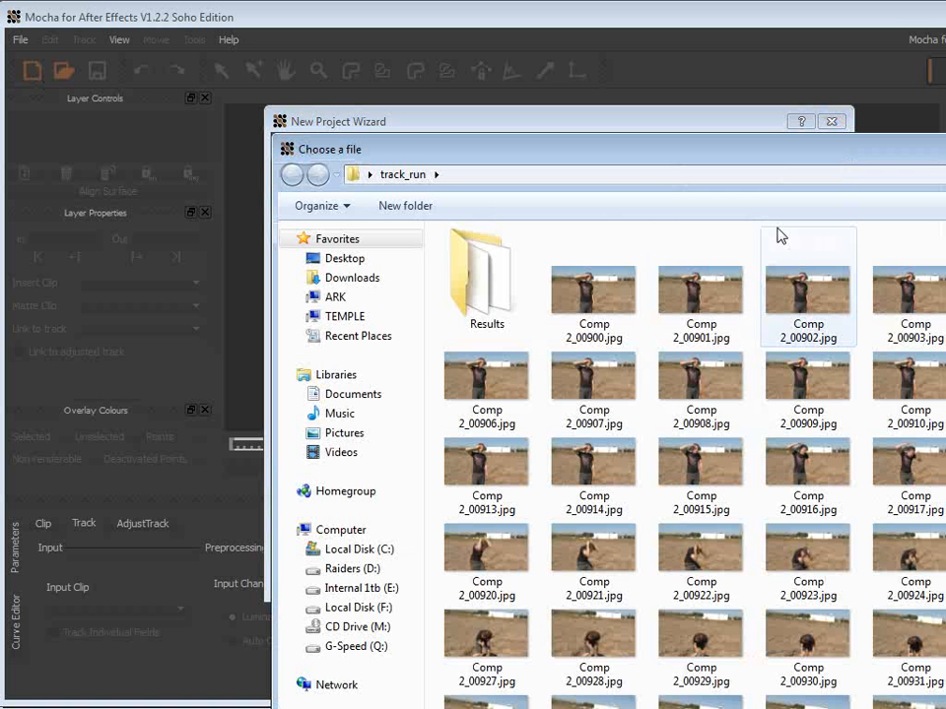
pyautogui.click(595, 299)
pyautogui.moveTo(608, 149); pyautogui.dragTo(389, 38)
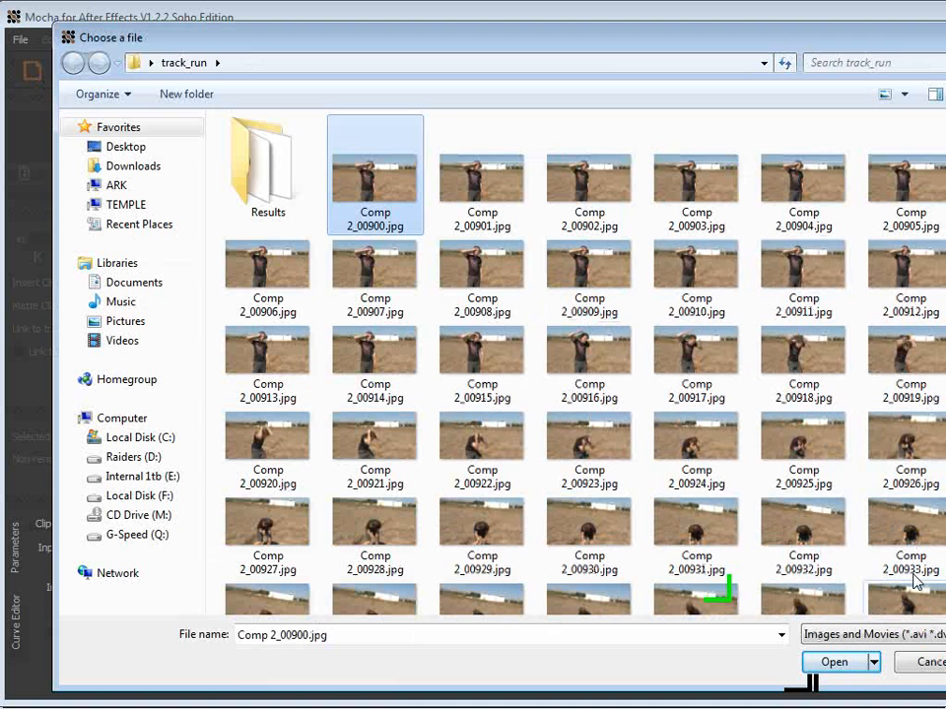
pyautogui.click(833, 662)
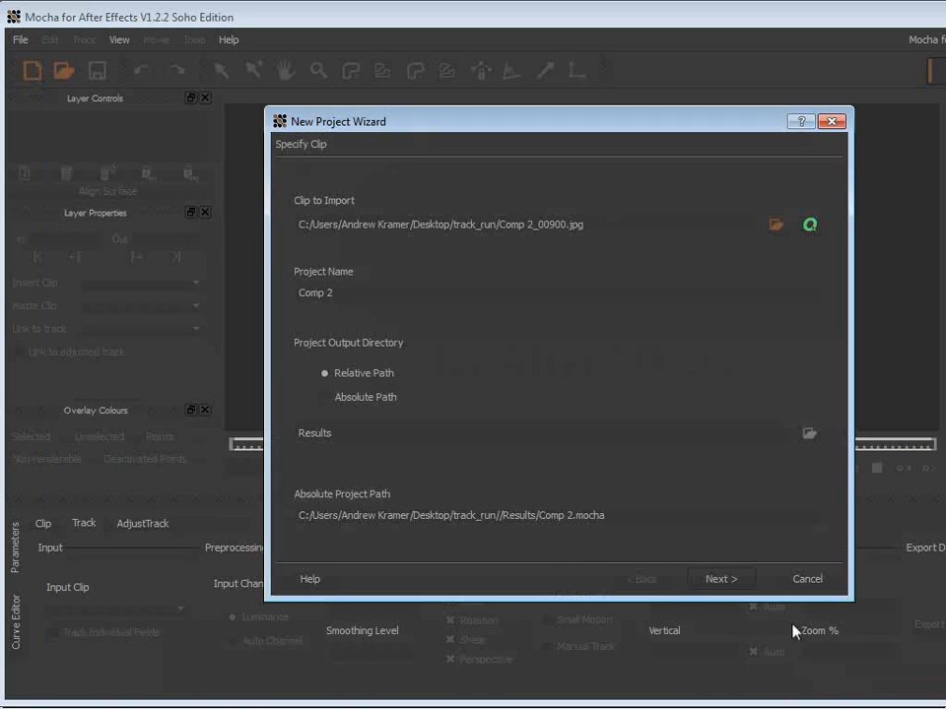
pyautogui.click(722, 581)
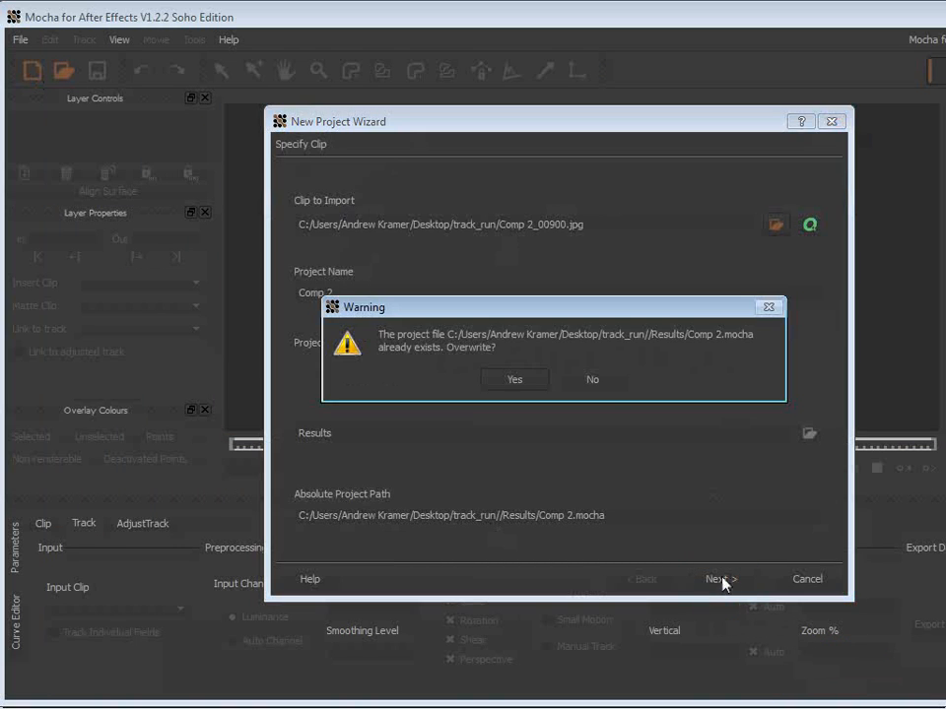
pyautogui.click(510, 381)
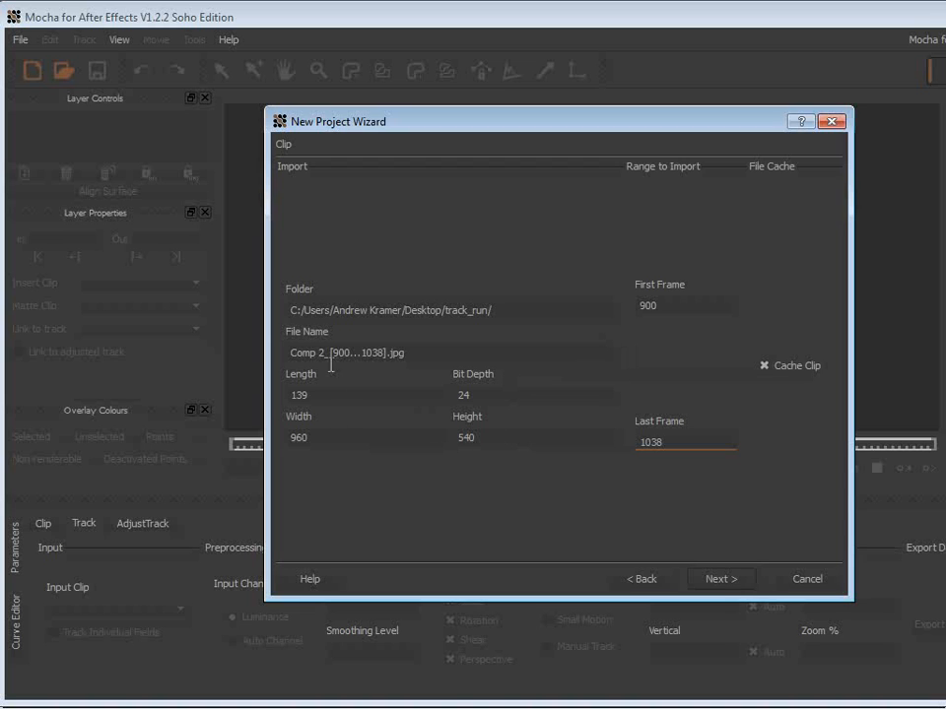
pyautogui.click(722, 580)
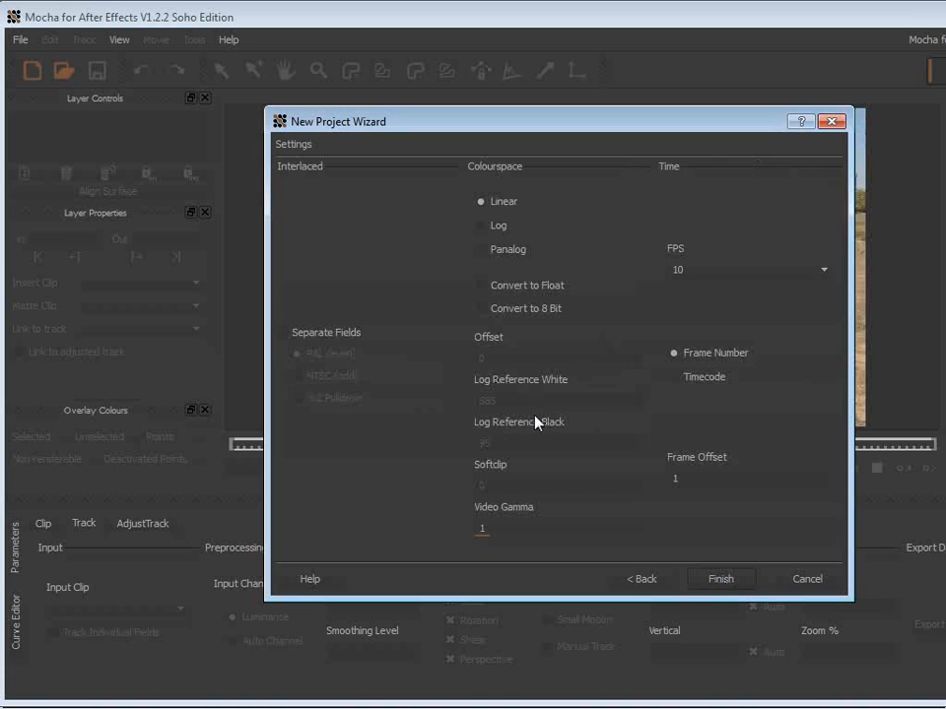
# Step: Set the Mocha project's frame rate to 23.976, check it against Comp 2's composition settings in After Effects, and finish creating the project
pyautogui.click(699, 271)
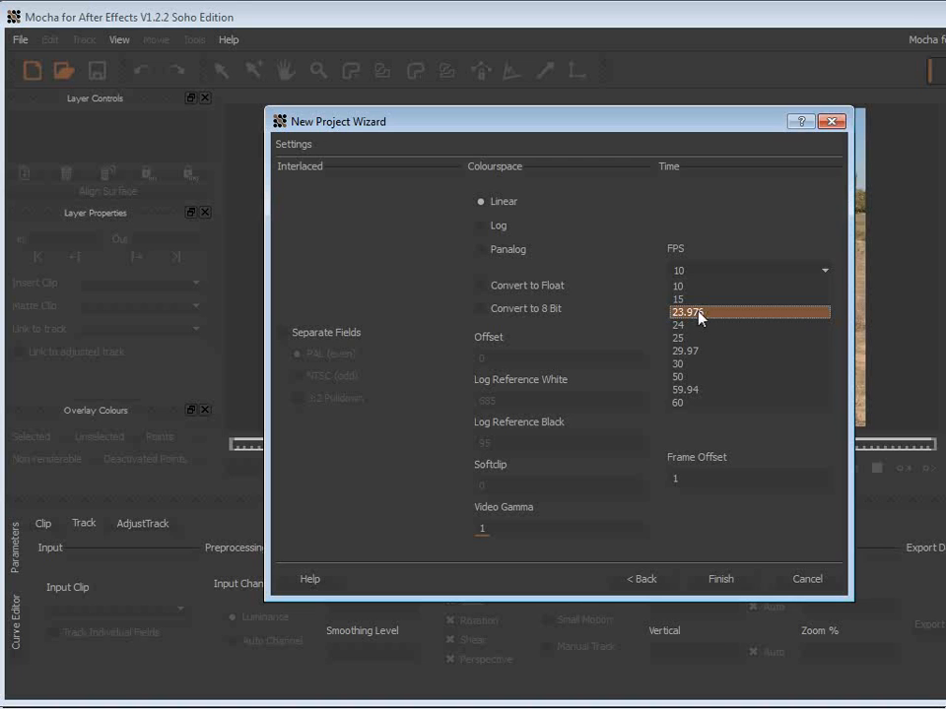
pyautogui.click(721, 313)
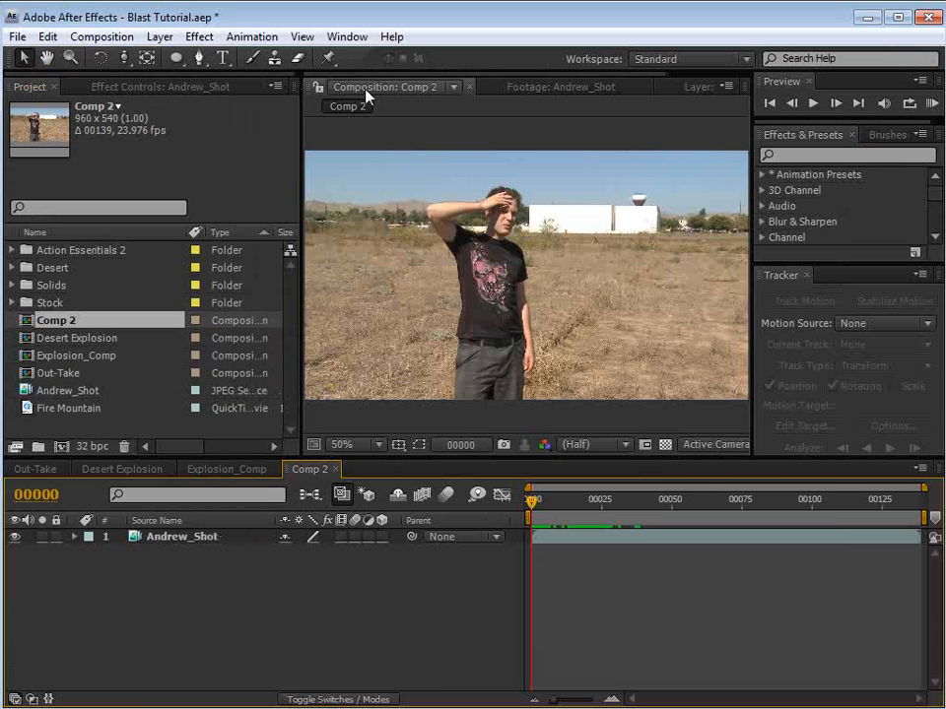
pyautogui.click(107, 40)
pyautogui.click(108, 86)
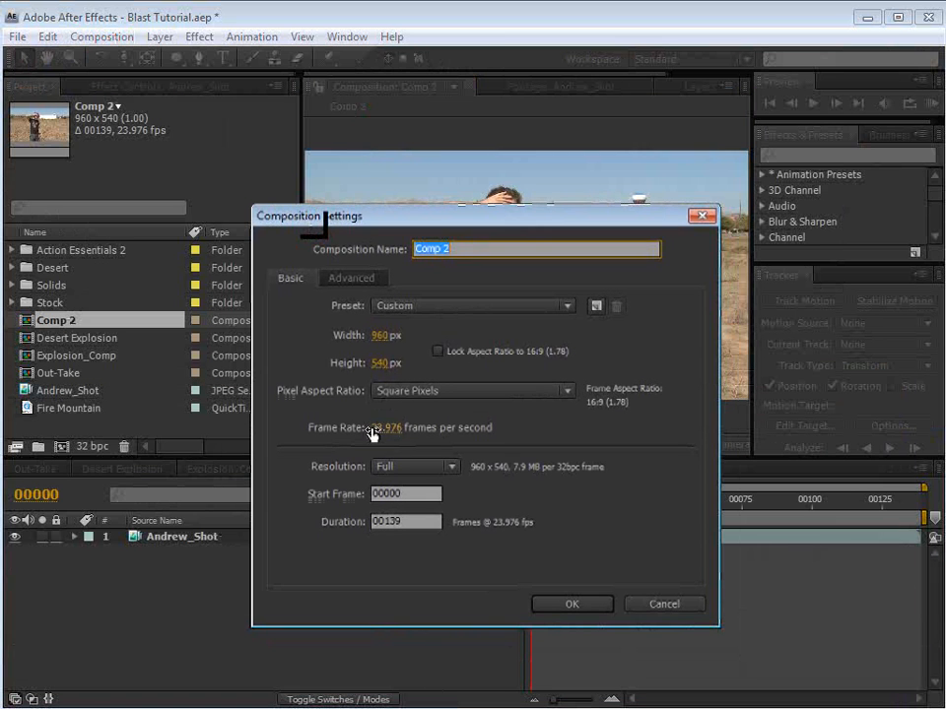
pyautogui.click(570, 604)
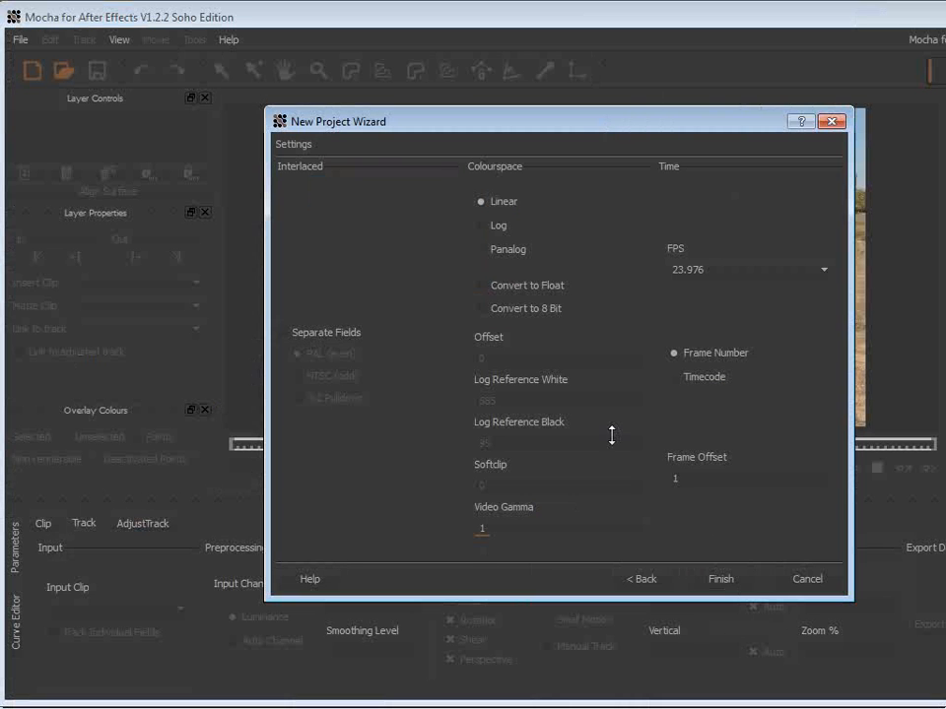
pyautogui.click(722, 580)
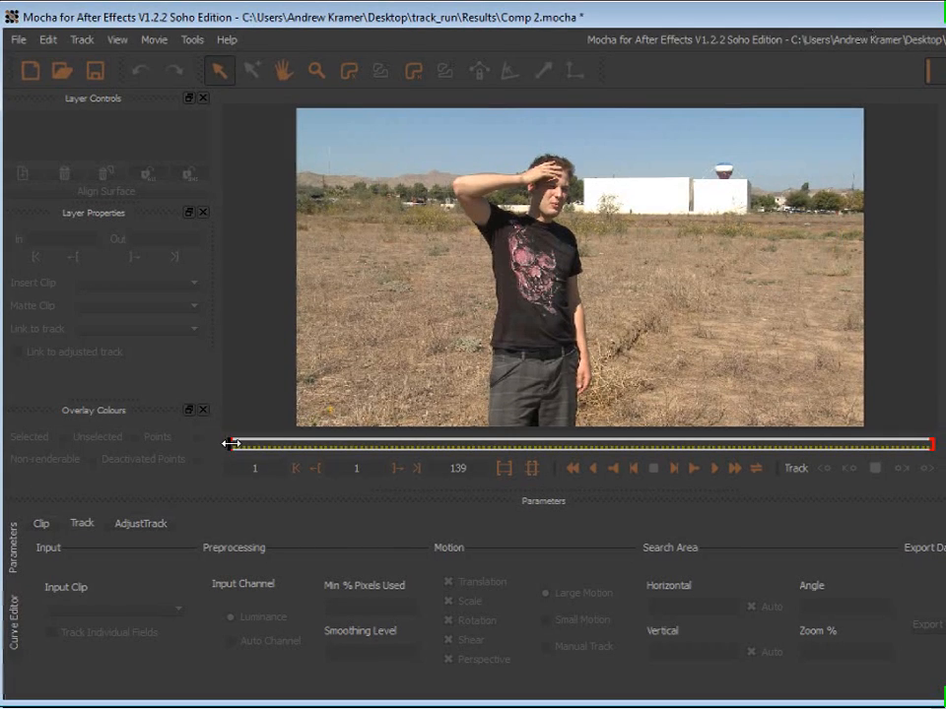
# Step: At frame 1, draw a closed X-spline around the horizon, treeline and white building, extending past the image edge into the field
pyautogui.moveTo(229, 444)
pyautogui.mouseDown()
pyautogui.moveTo(706, 442)
pyautogui.moveTo(929, 452)
pyautogui.moveTo(218, 443)
pyautogui.mouseUp()
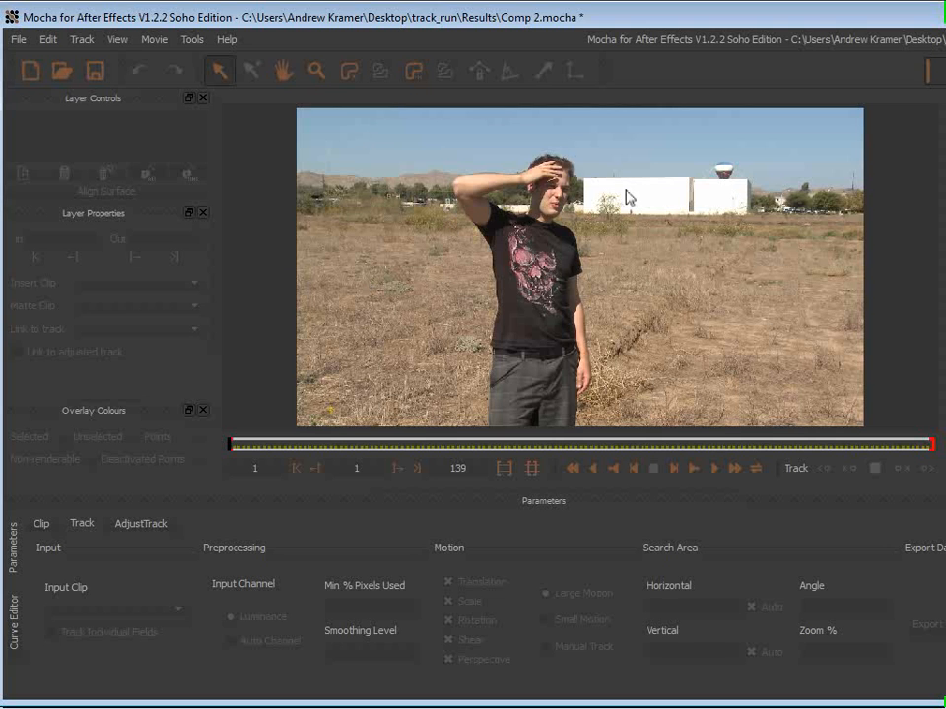
pyautogui.click(350, 71)
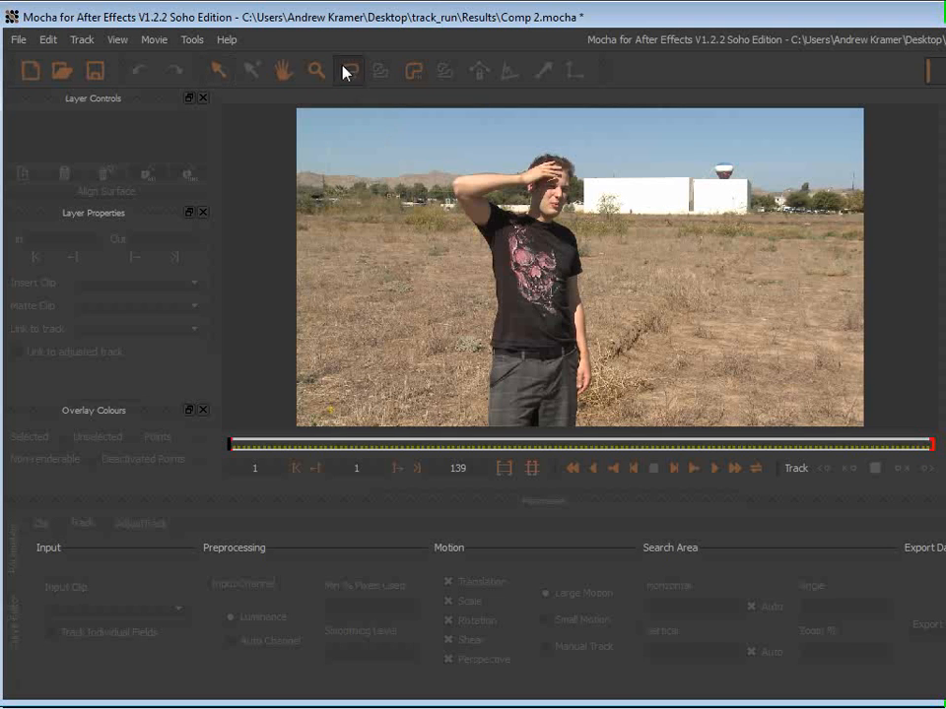
pyautogui.click(294, 151)
pyautogui.click(521, 145)
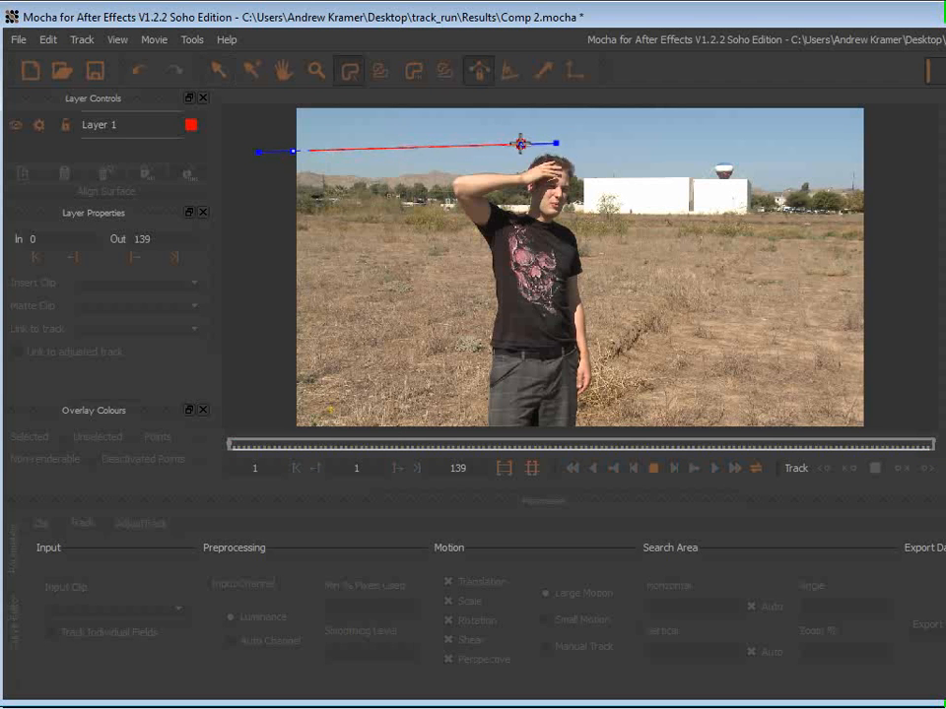
pyautogui.click(694, 150)
pyautogui.click(734, 245)
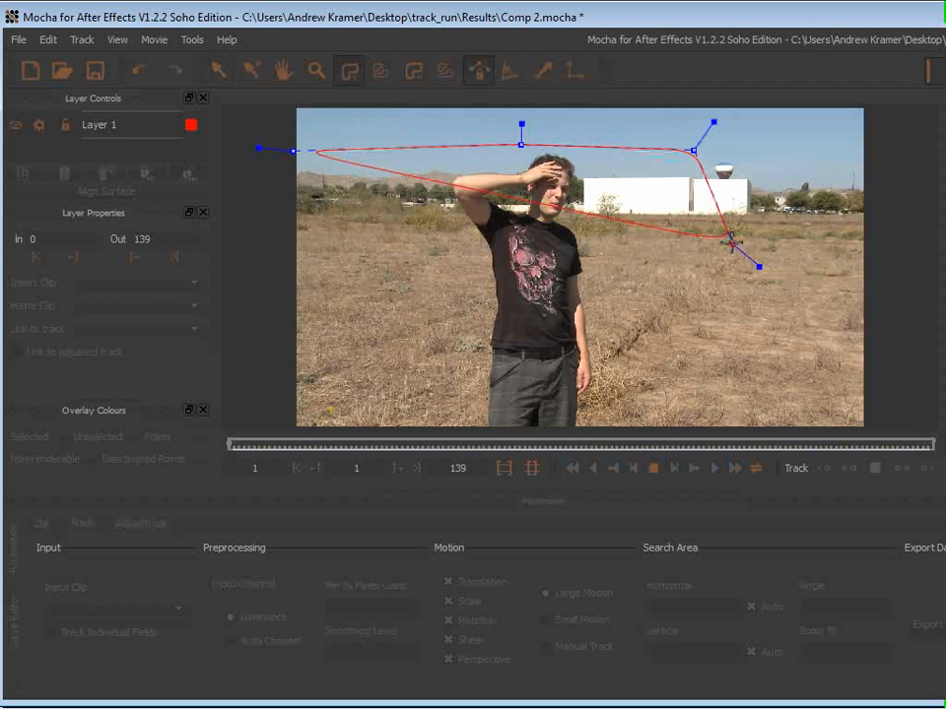
pyautogui.click(513, 222)
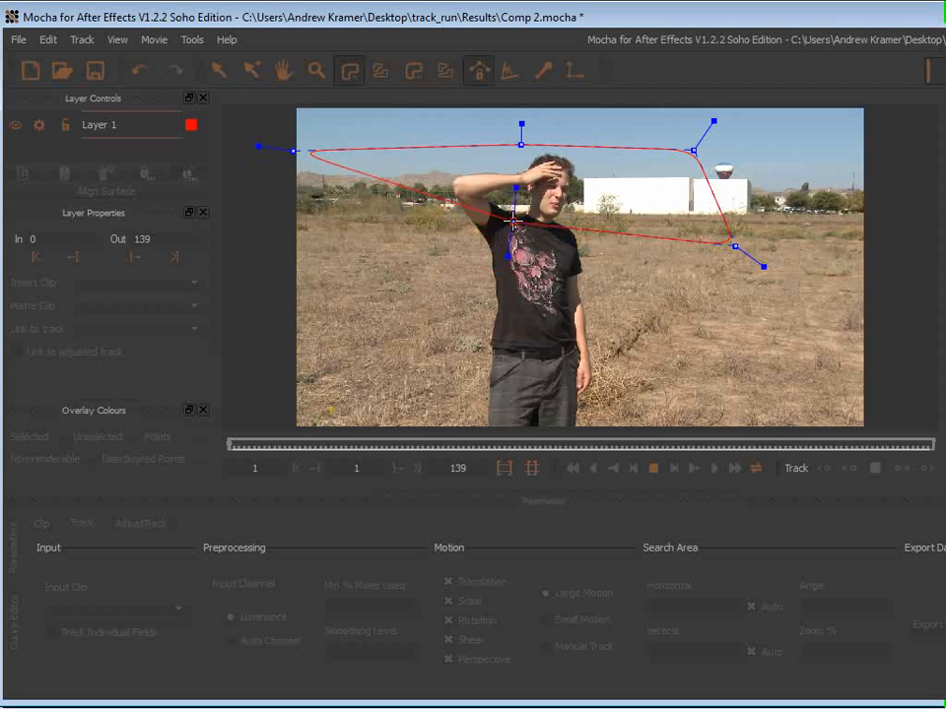
pyautogui.click(404, 240)
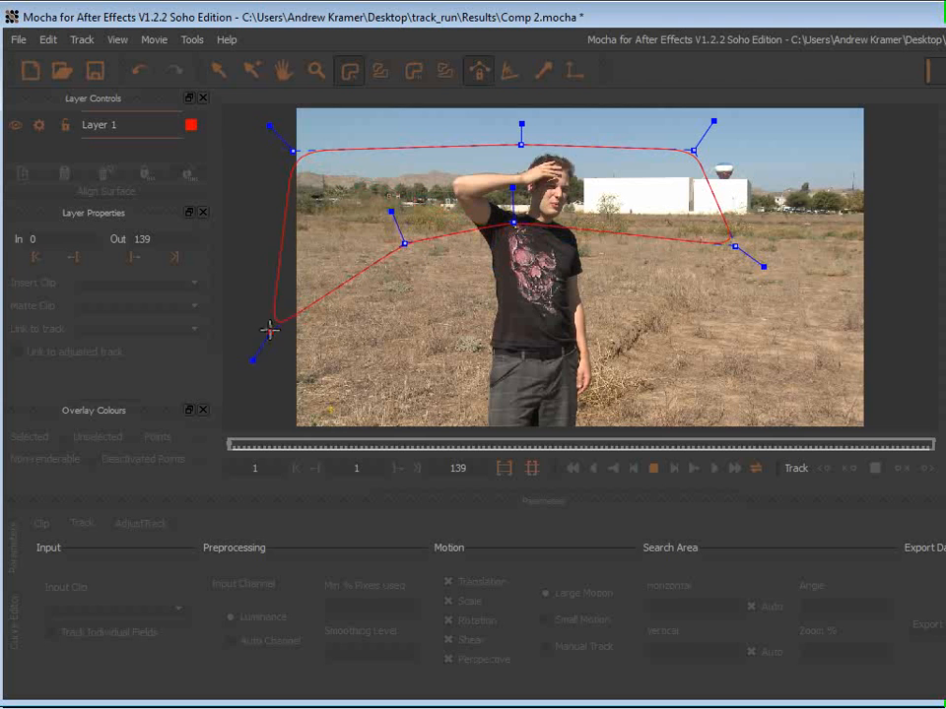
pyautogui.click(258, 334)
pyautogui.rightClick(285, 323)
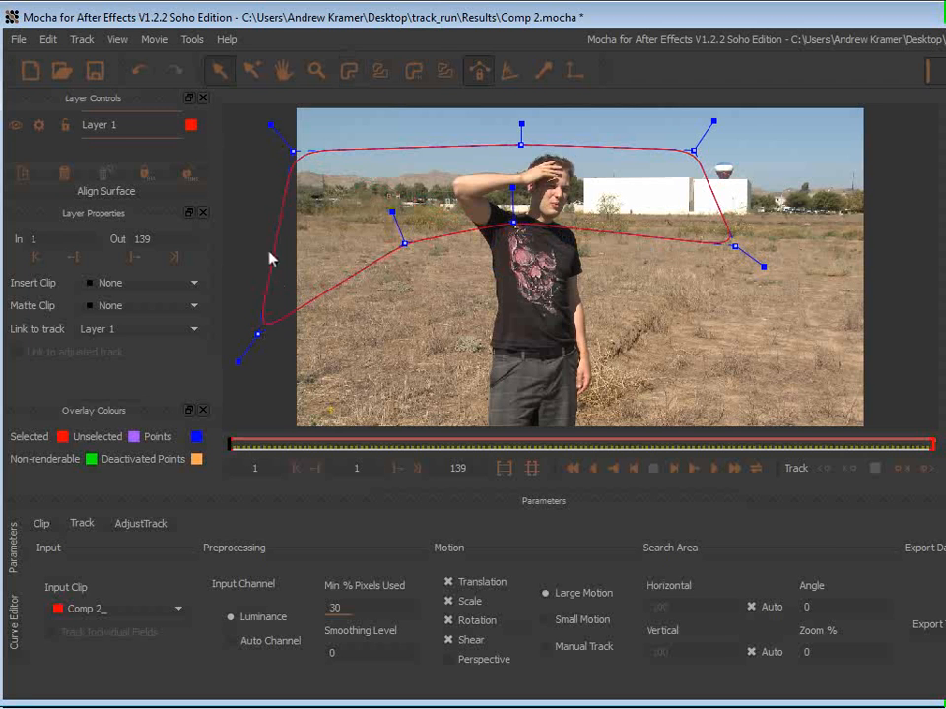
# Step: Move the spline's lower-edge point down into the field and raise the point over the man's chest to his forearm
pyautogui.moveTo(403, 241); pyautogui.dragTo(411, 289)
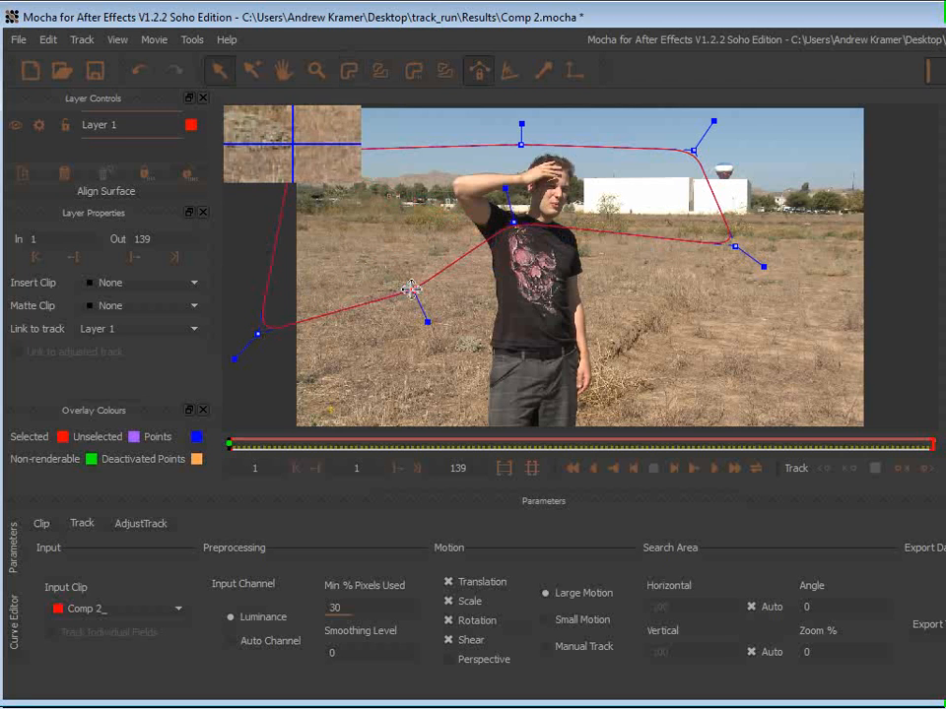
pyautogui.moveTo(512, 219); pyautogui.dragTo(510, 179)
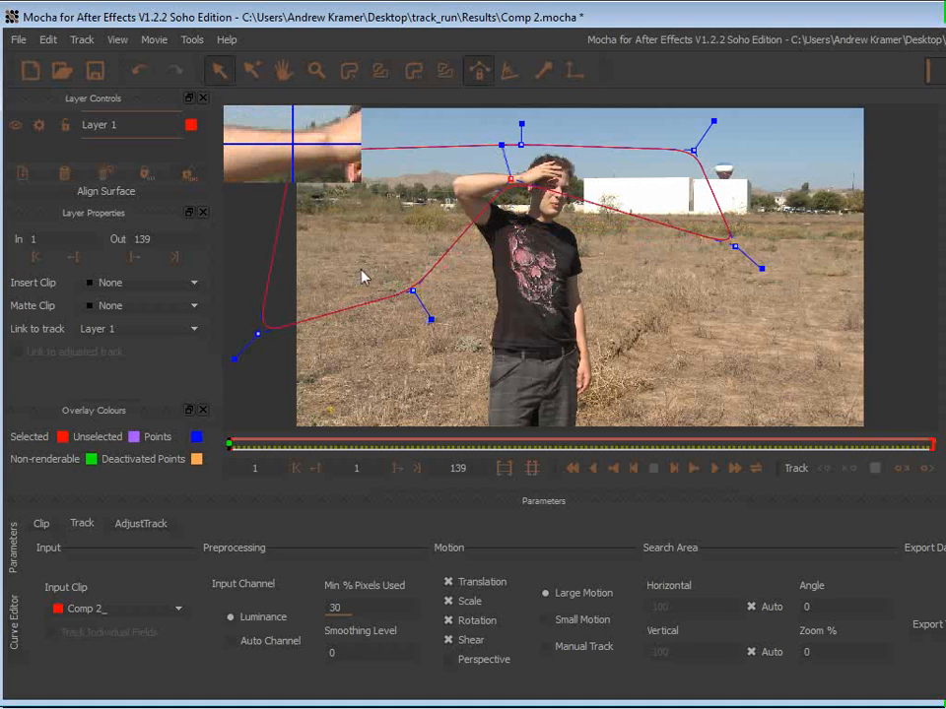
pyautogui.moveTo(510, 178); pyautogui.dragTo(501, 177)
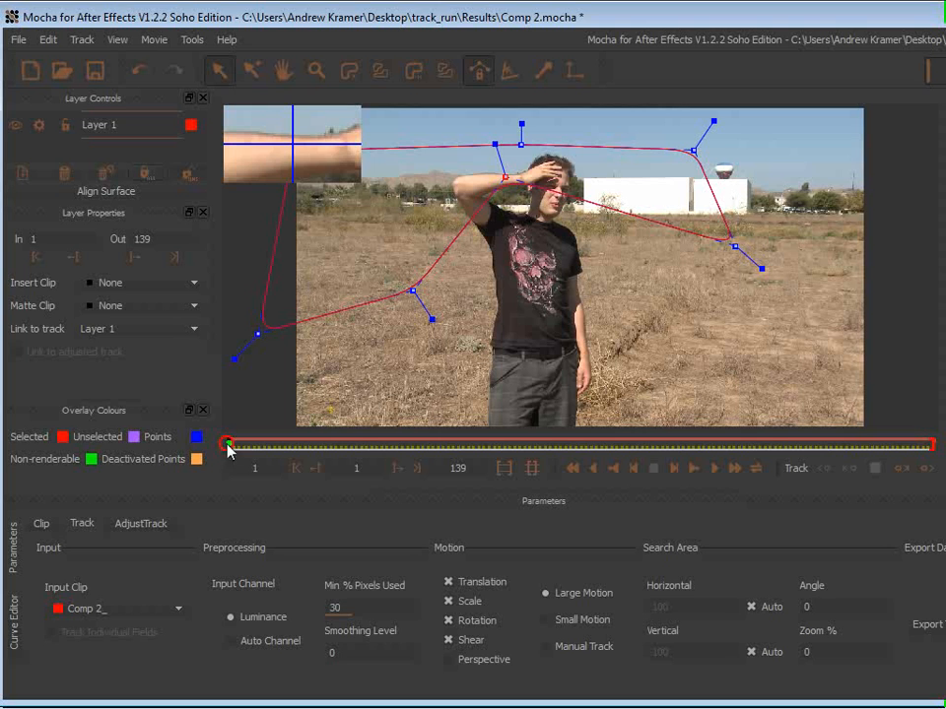
# Step: Track Layer 1 forward from frame 1, continuing past frame 25 and stopping at frame 74
pyautogui.click(928, 477)
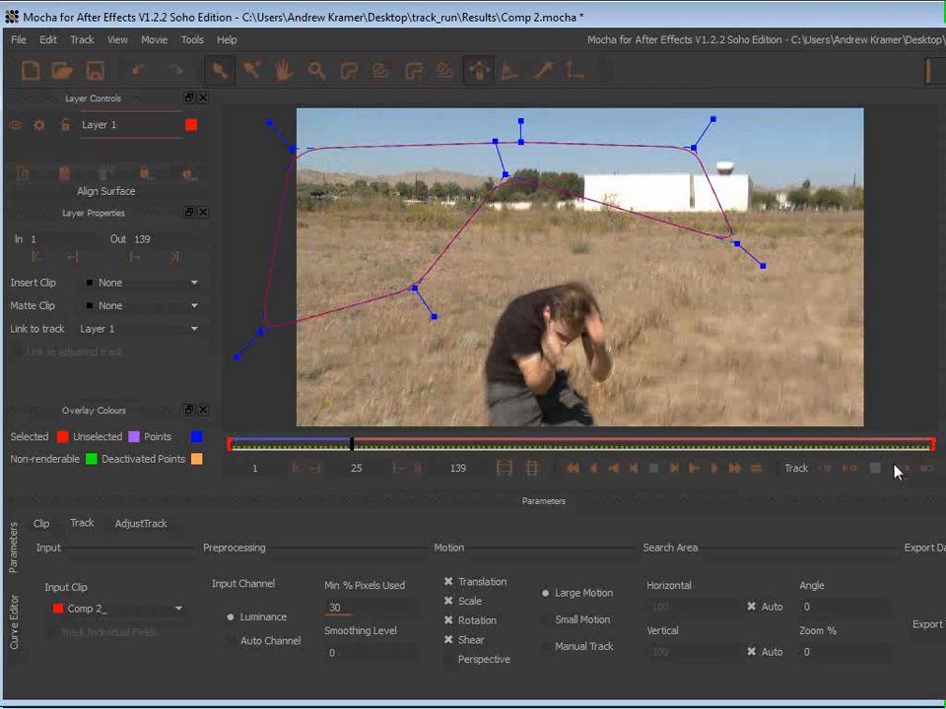
pyautogui.click(925, 469)
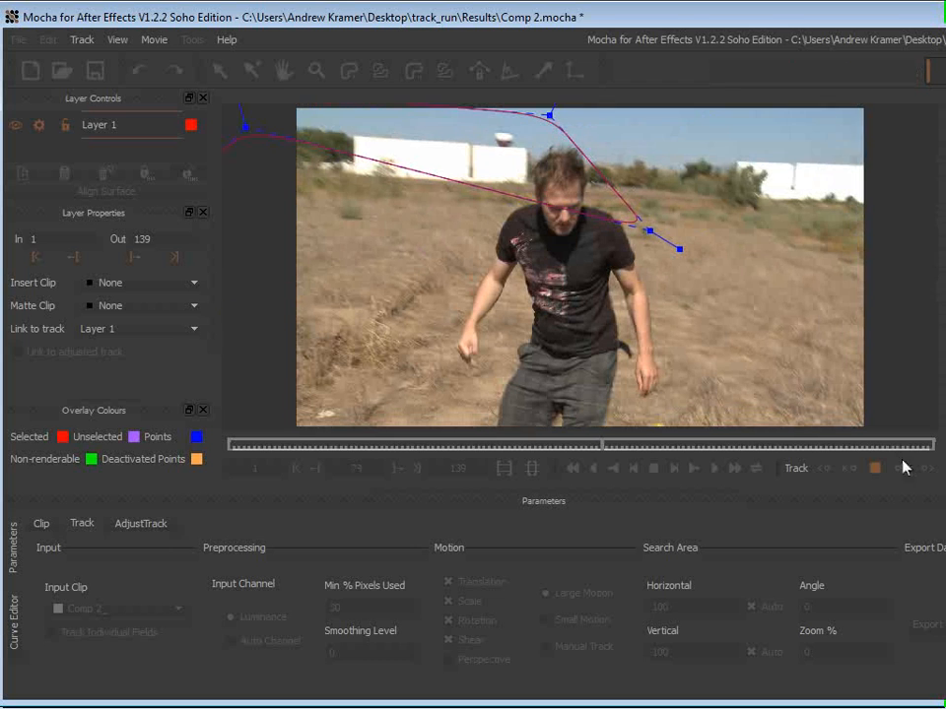
pyautogui.press('Escape')
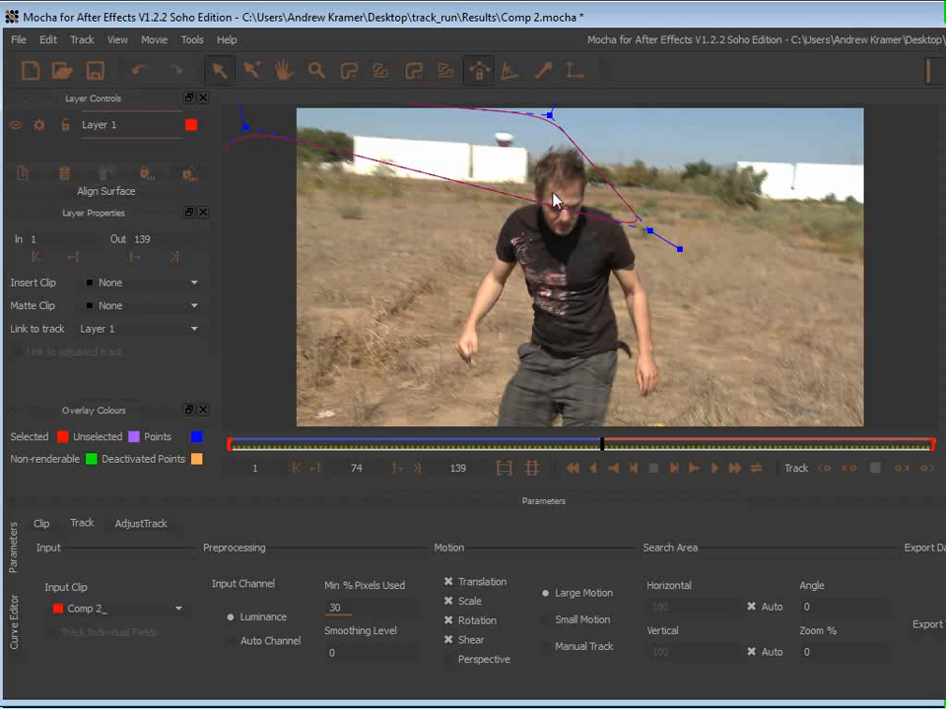
# Step: At frame 64, reshape the spline by moving a lower point into the field and raising the right corner beside the water tower
pyautogui.moveTo(603, 445); pyautogui.dragTo(552, 445)
pyautogui.moveTo(663, 254); pyautogui.dragTo(633, 205)
pyautogui.moveTo(398, 191); pyautogui.dragTo(486, 261)
pyautogui.moveTo(635, 204); pyautogui.dragTo(703, 183)
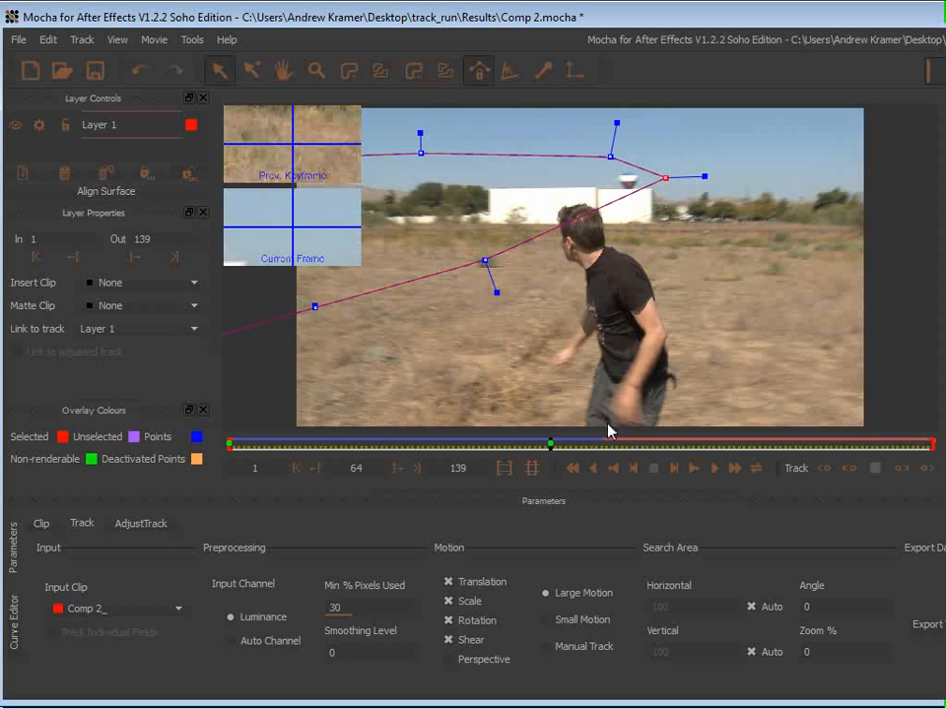
# Step: Track Layer 1 forward through frame 139 and review the tracked shape by scrubbing back to frame 1
pyautogui.click(927, 471)
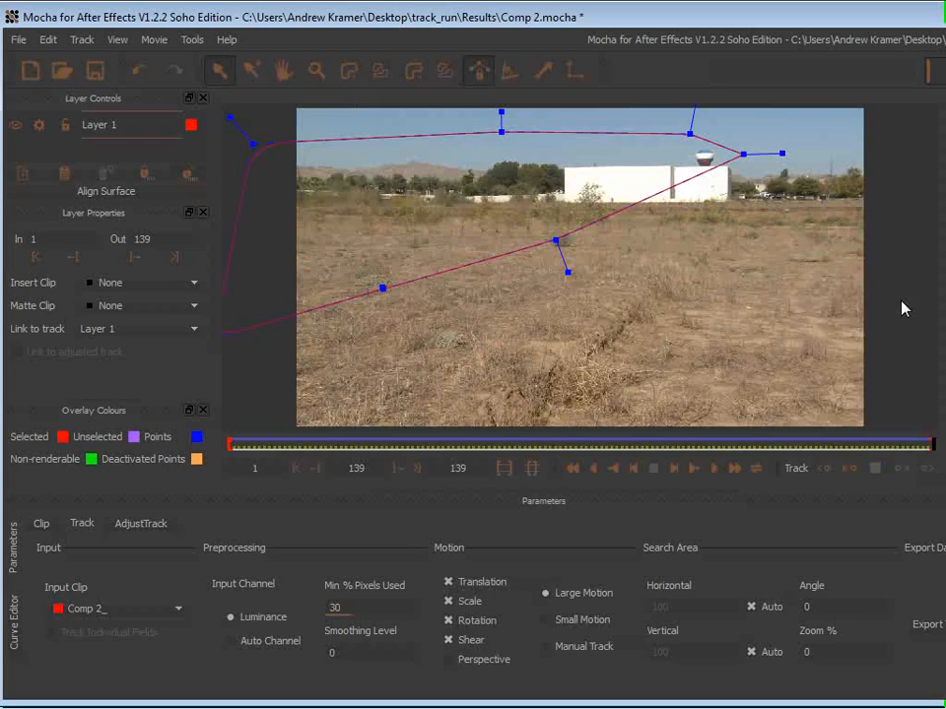
pyautogui.moveTo(931, 445); pyautogui.dragTo(728, 443)
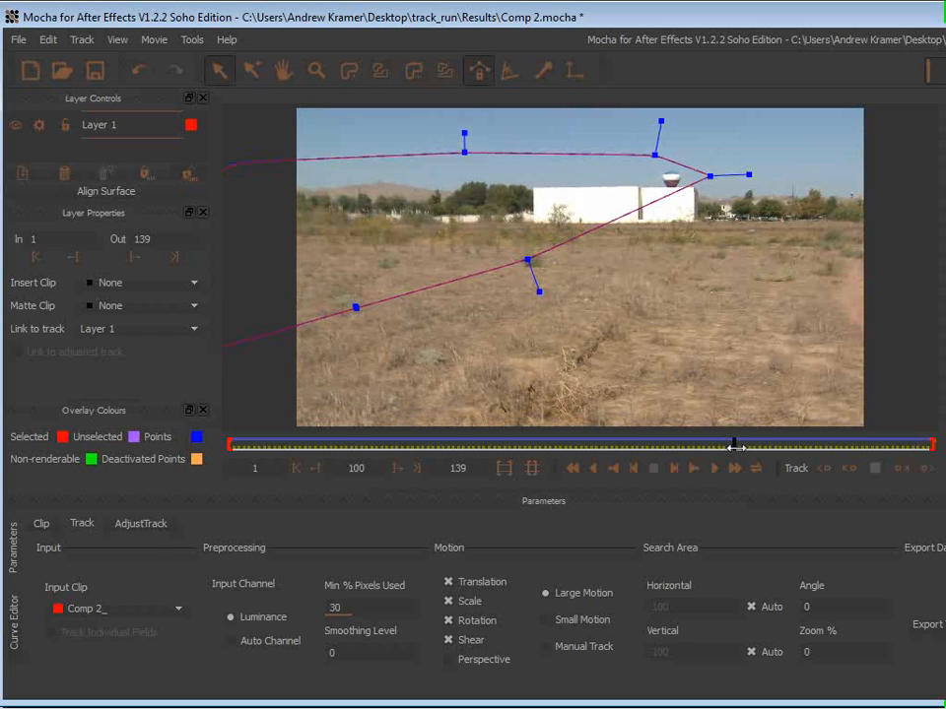
pyautogui.moveTo(734, 446); pyautogui.dragTo(215, 453)
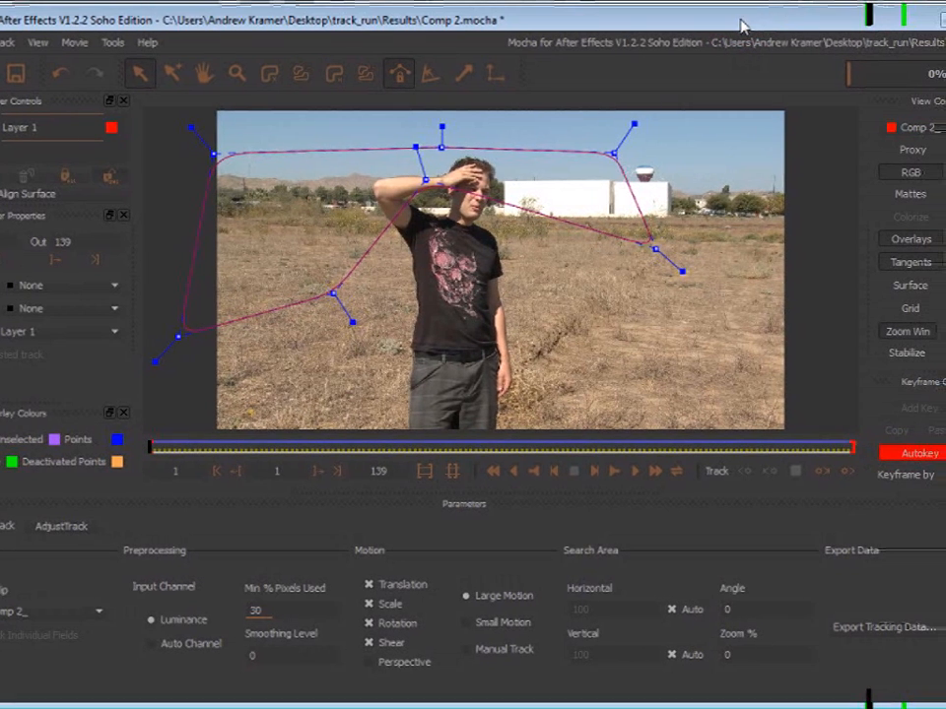
# Step: Export the layer's tracking data from Mocha, switch to After Effects, and add a 960 x 540 px black solid named Tracking Holder to Comp 2
pyautogui.click(862, 633)
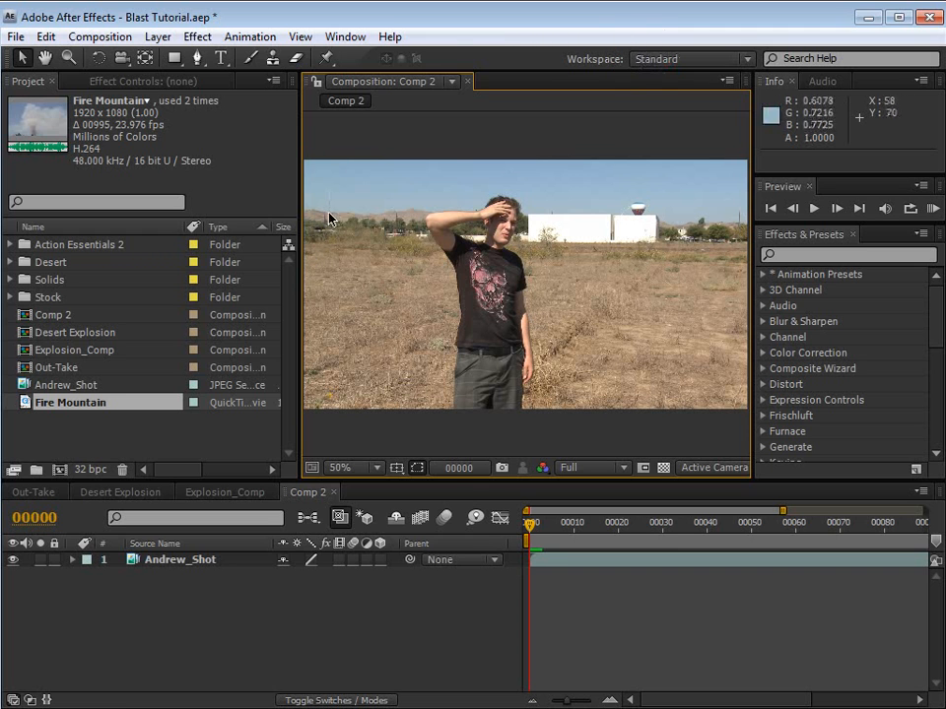
pyautogui.click(158, 36)
pyautogui.moveTo(182, 57)
pyautogui.click(519, 79)
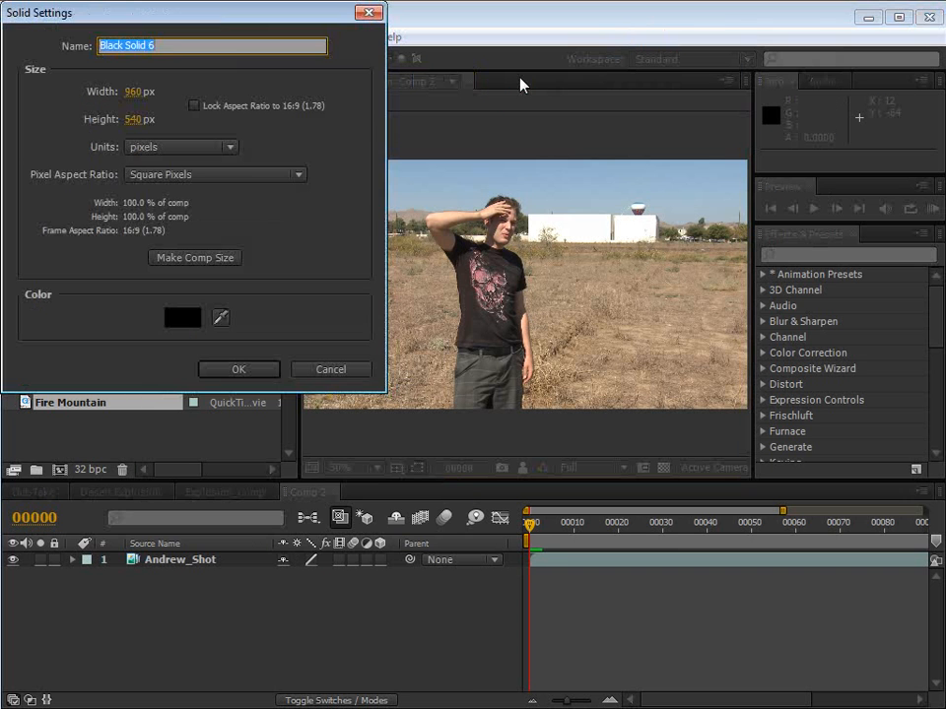
pyautogui.write('Track')
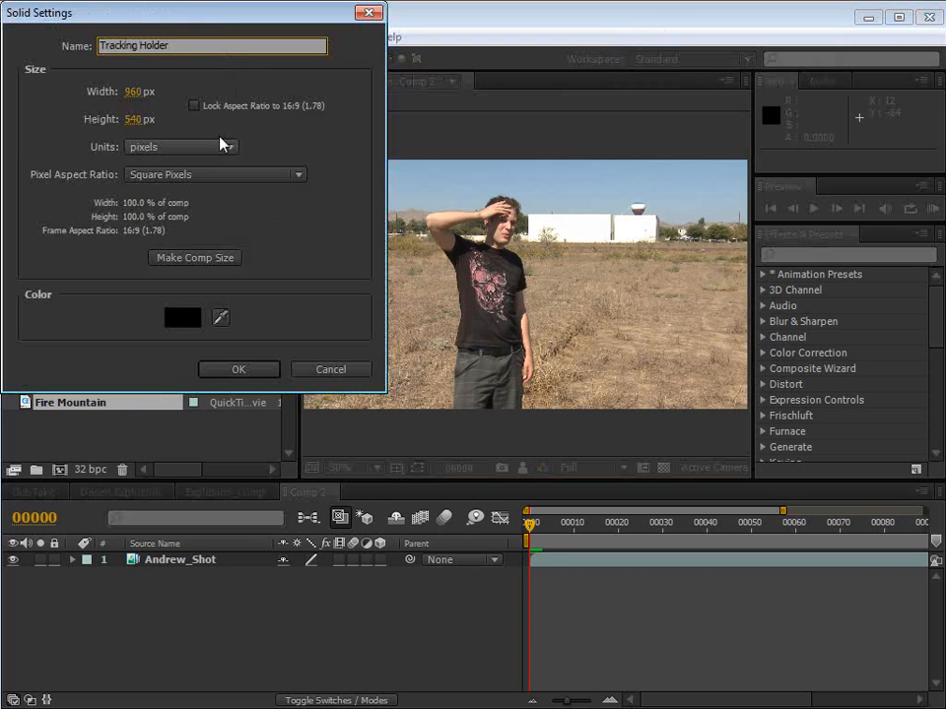
pyautogui.click(244, 371)
# Step: Paste the Mocha corner pin tracking keyframes onto the Tracking Holder layer at frame 0
pyautogui.moveTo(537, 525); pyautogui.dragTo(501, 560)
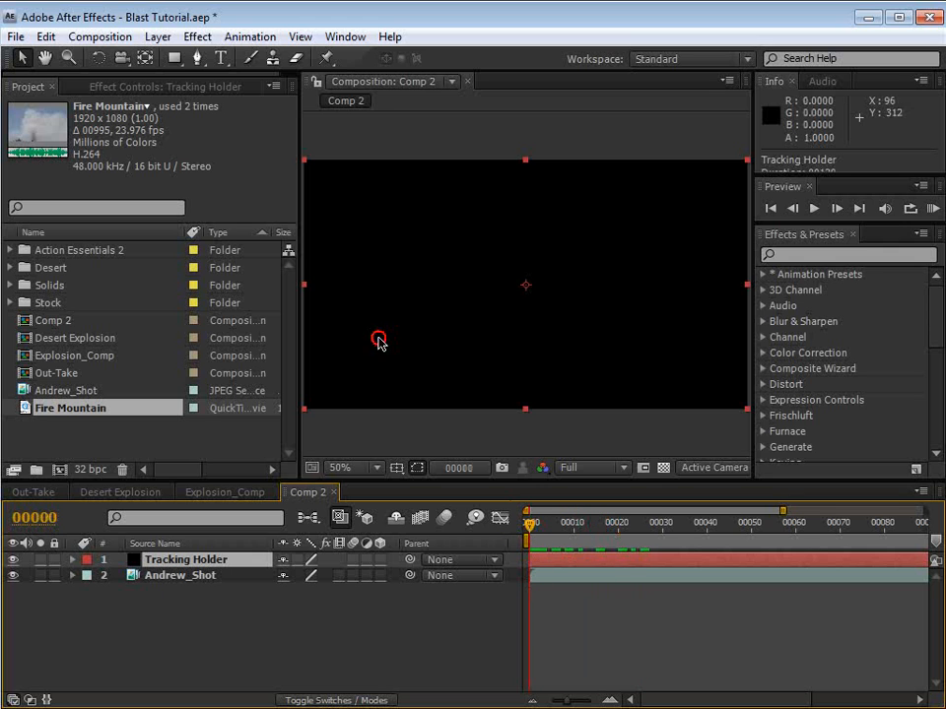
pyautogui.click(46, 36)
pyautogui.click(76, 187)
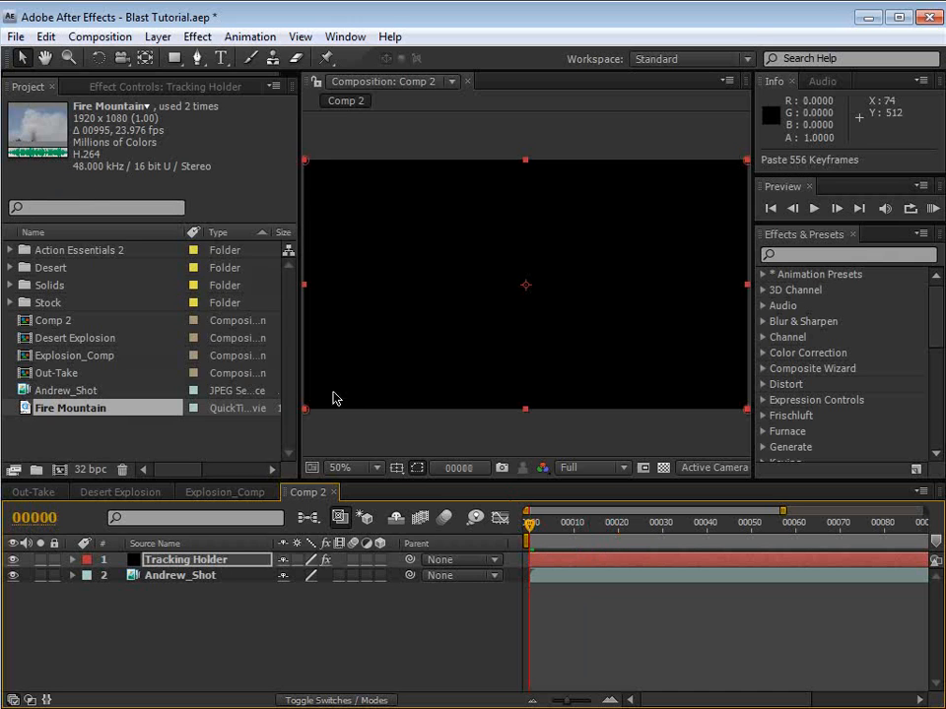
# Step: Examine Tracking Holder's Corner Pin effect and keyframes, scrubbing through frames 42 and 57 and returning to frame 0
pyautogui.click(183, 86)
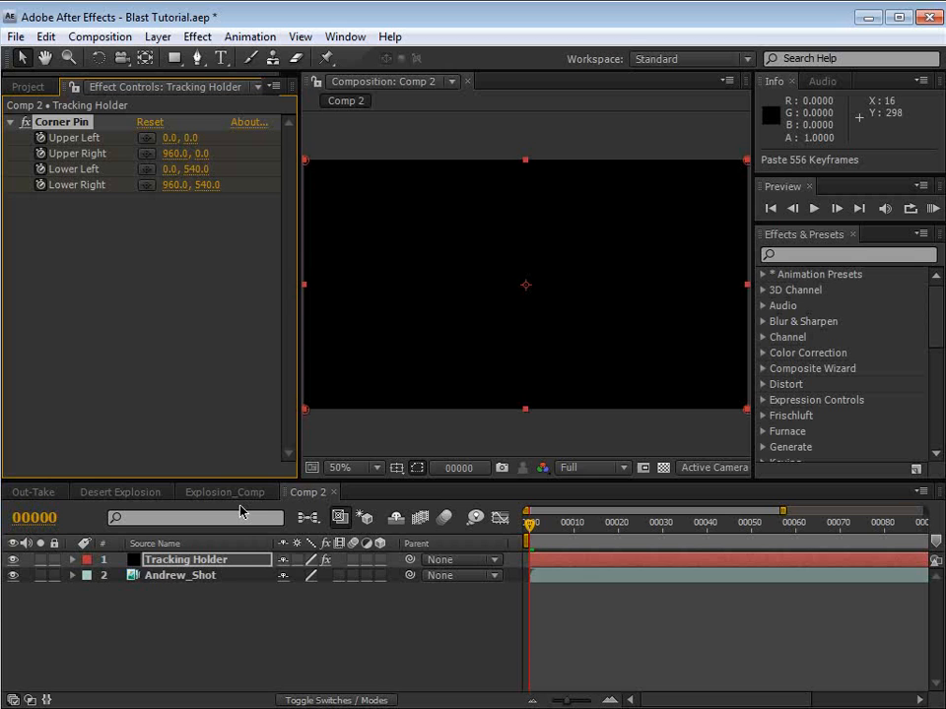
pyautogui.press('u')
pyautogui.click(563, 579)
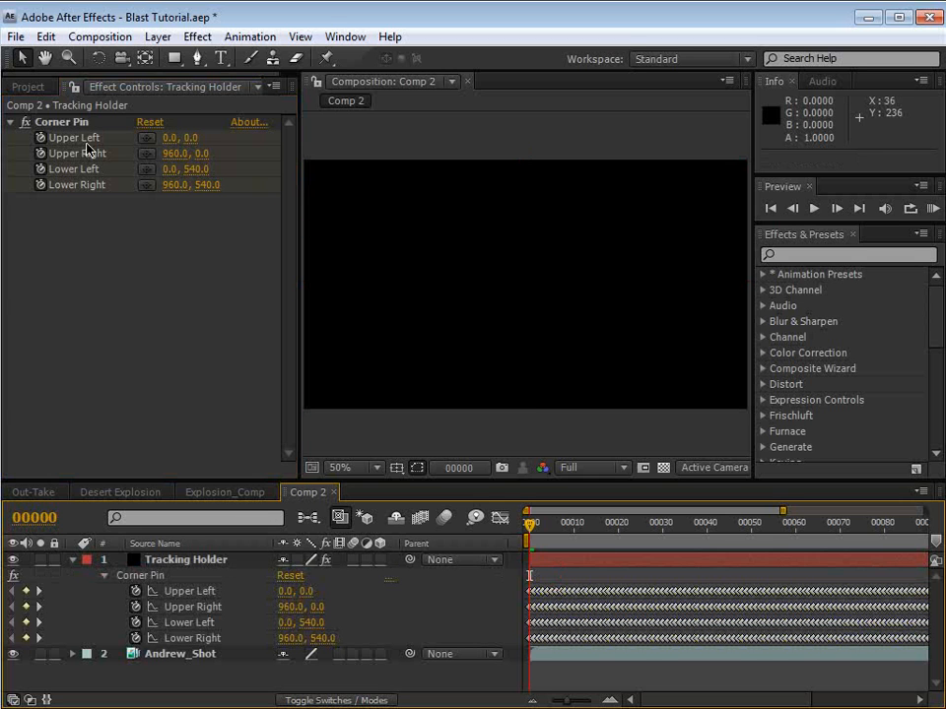
pyautogui.click(63, 122)
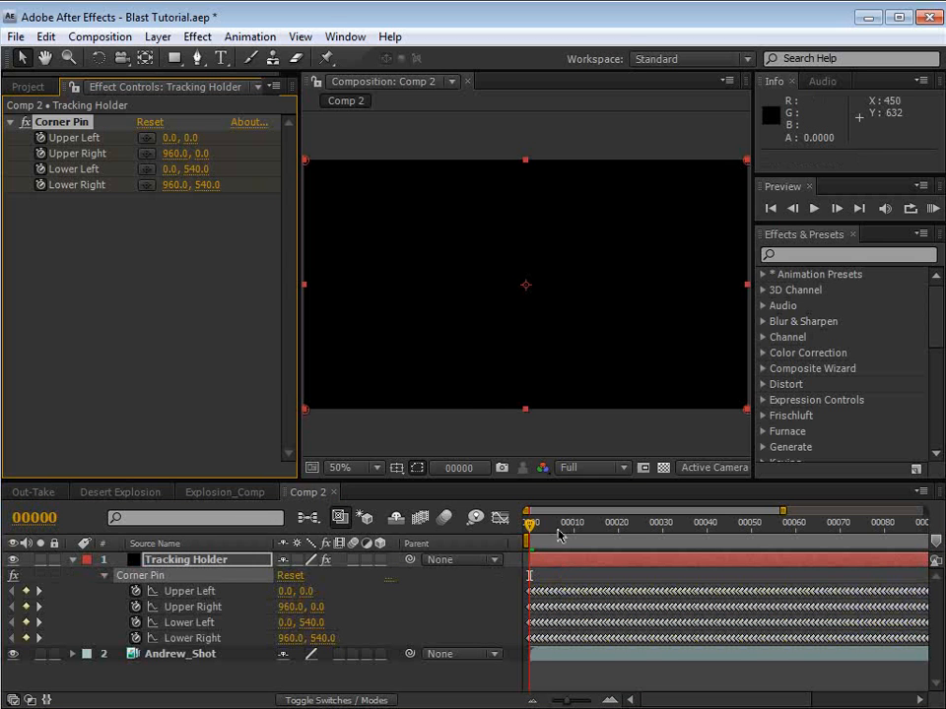
pyautogui.moveTo(559, 535); pyautogui.dragTo(716, 537)
pyautogui.press(',')
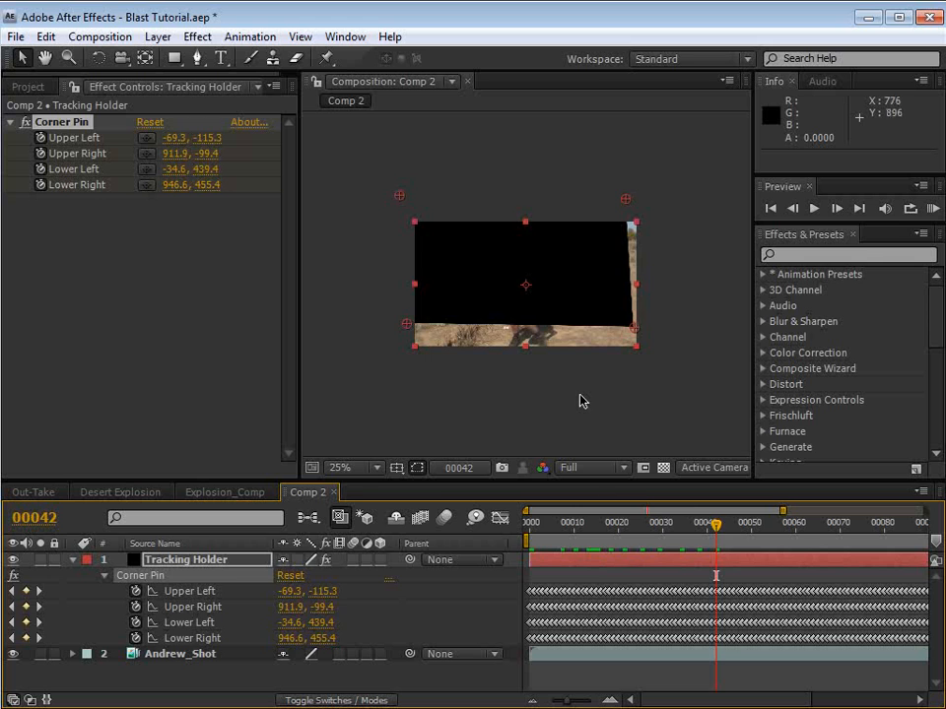
pyautogui.moveTo(716, 526); pyautogui.dragTo(783, 537)
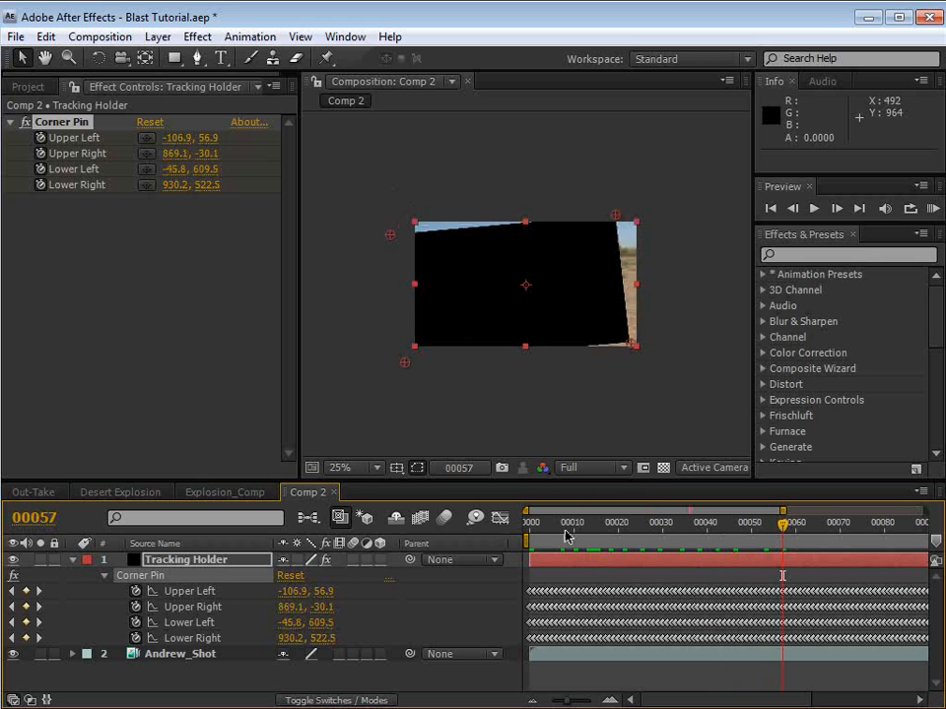
pyautogui.press('Home')
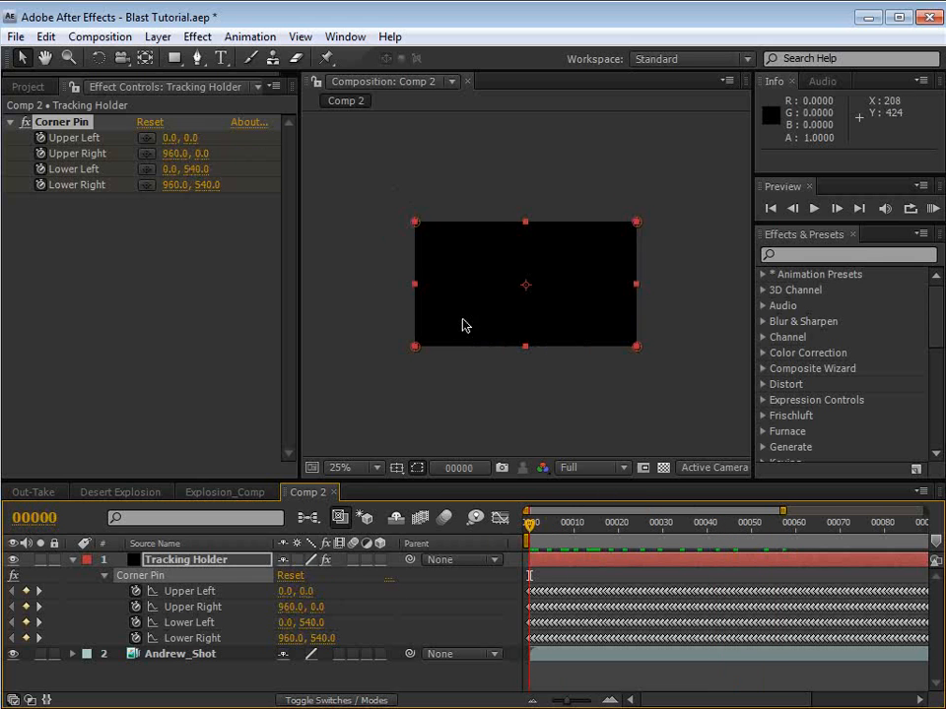
# Step: Pre-compose Tracking Holder as Tracking Holder Comp 1, leaving all attributes in Comp 2
pyautogui.click(158, 36)
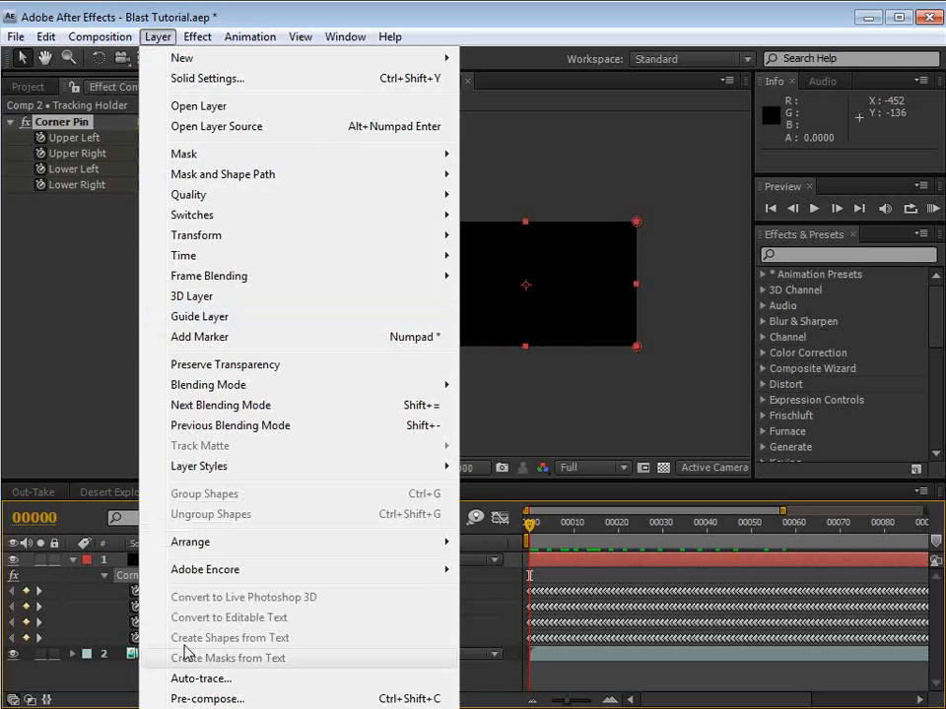
pyautogui.click(193, 697)
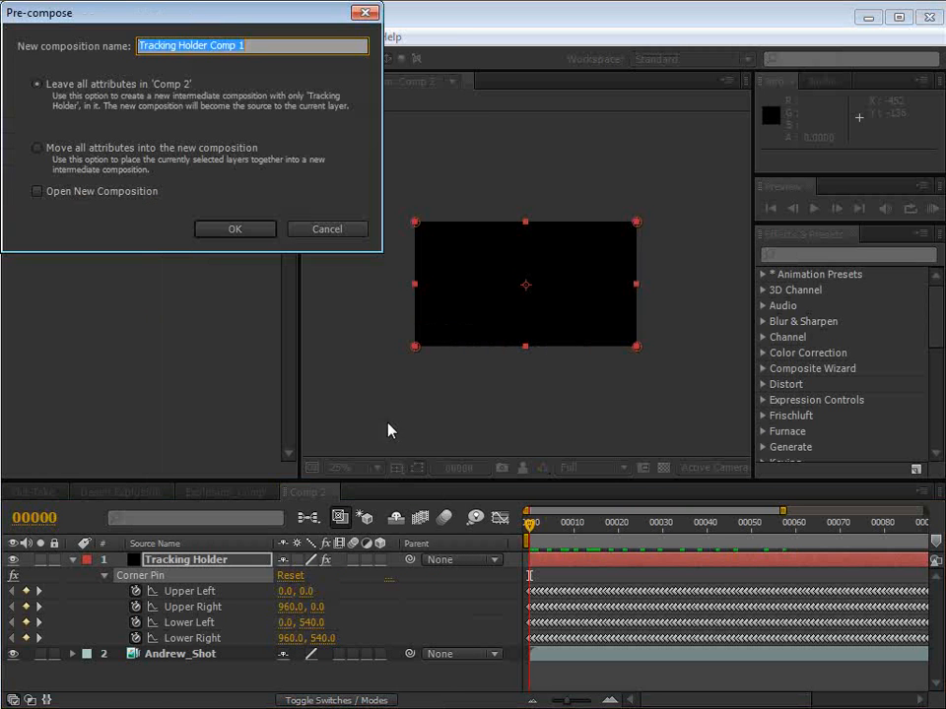
pyautogui.click(35, 85)
pyautogui.moveTo(250, 46); pyautogui.dragTo(76, 54)
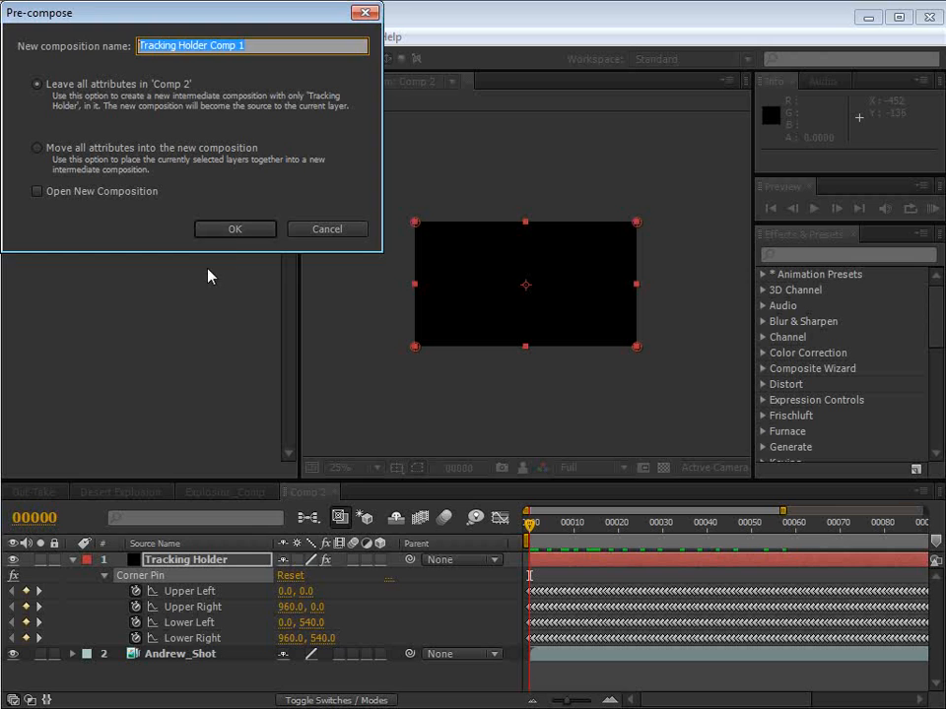
pyautogui.click(234, 231)
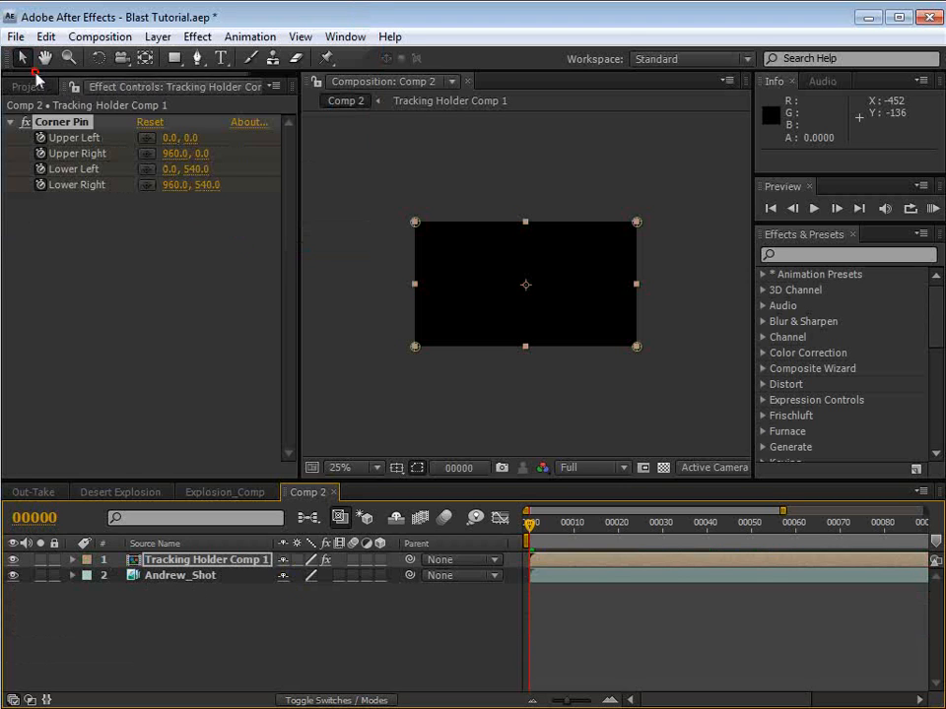
# Step: Inside Tracking Holder Comp 1, add Explosion_01.mov from the Action Essentials 2 folder, starting at about frame 9, and hide the Tracking Holder solid
pyautogui.click(28, 86)
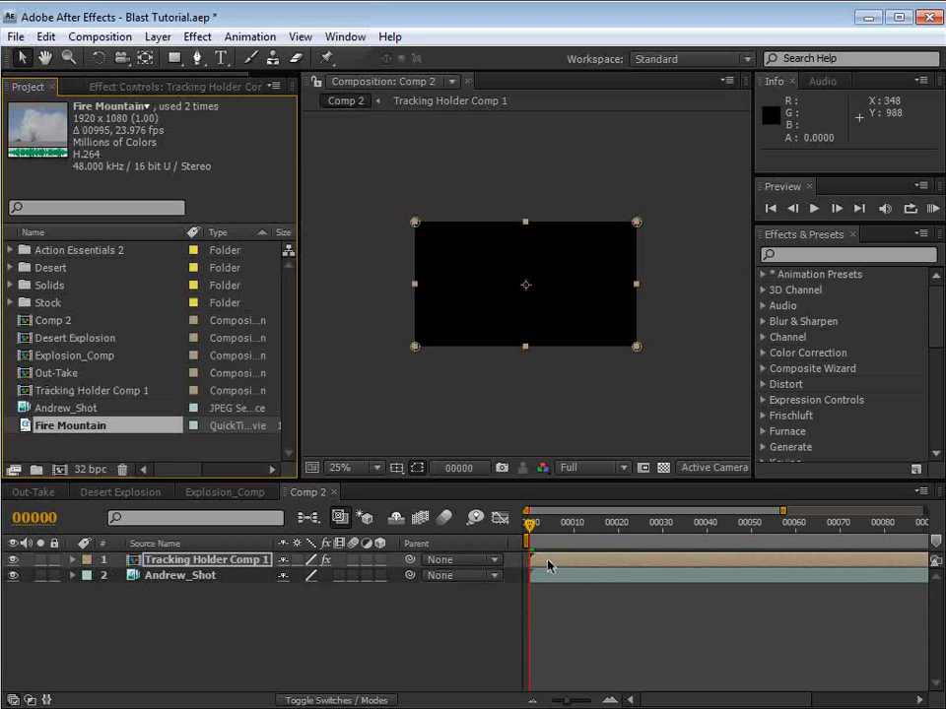
pyautogui.click(492, 562)
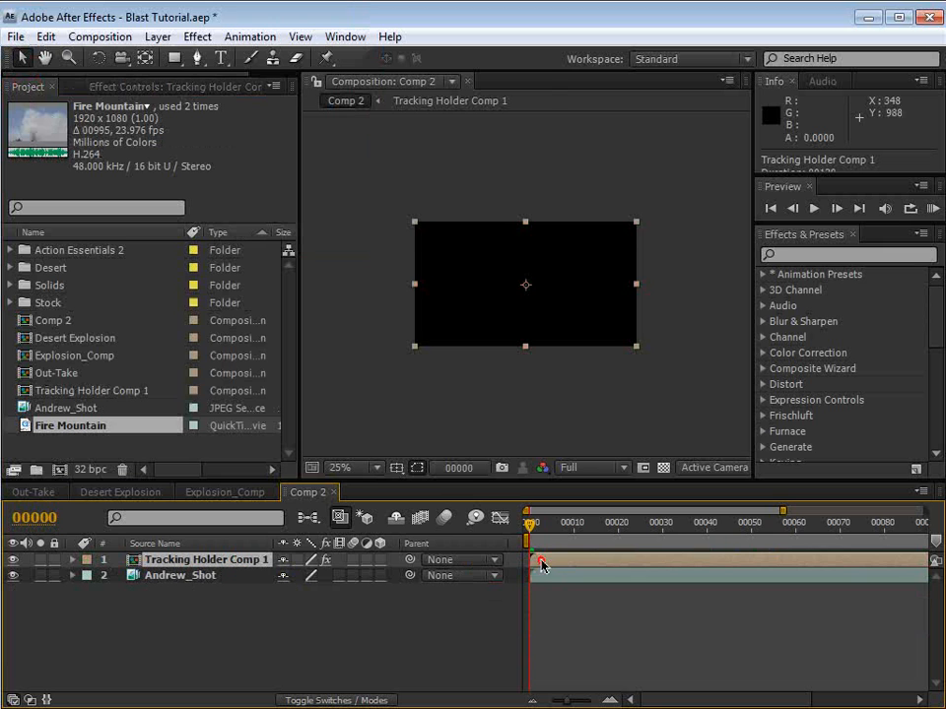
pyautogui.doubleClick(541, 562)
pyautogui.click(12, 245)
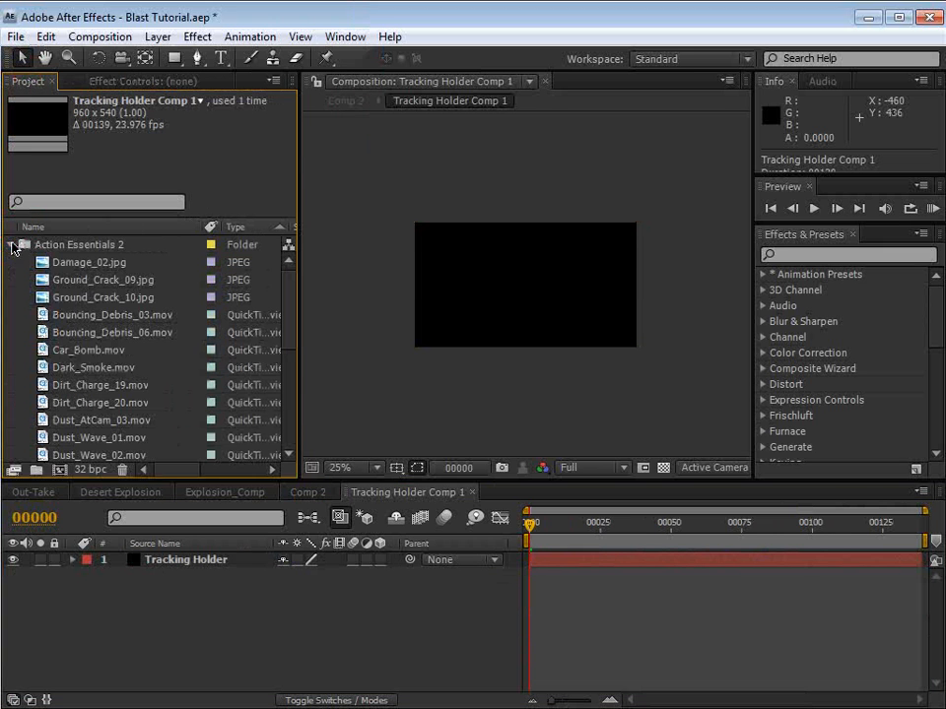
pyautogui.scroll(-3, 40, 414)
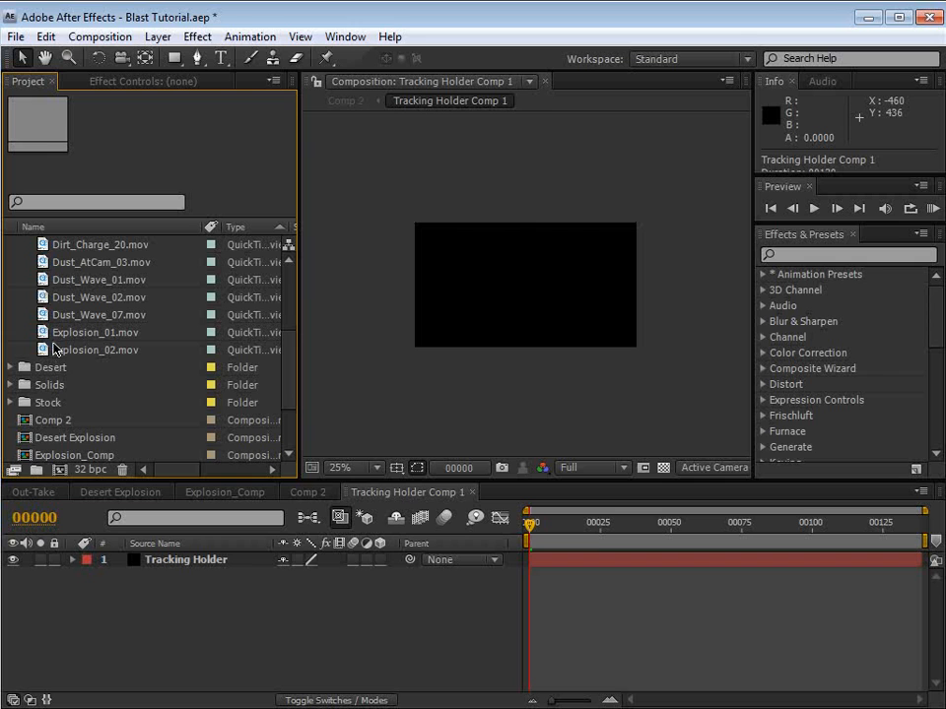
pyautogui.moveTo(45, 335); pyautogui.dragTo(479, 298)
pyautogui.click(14, 577)
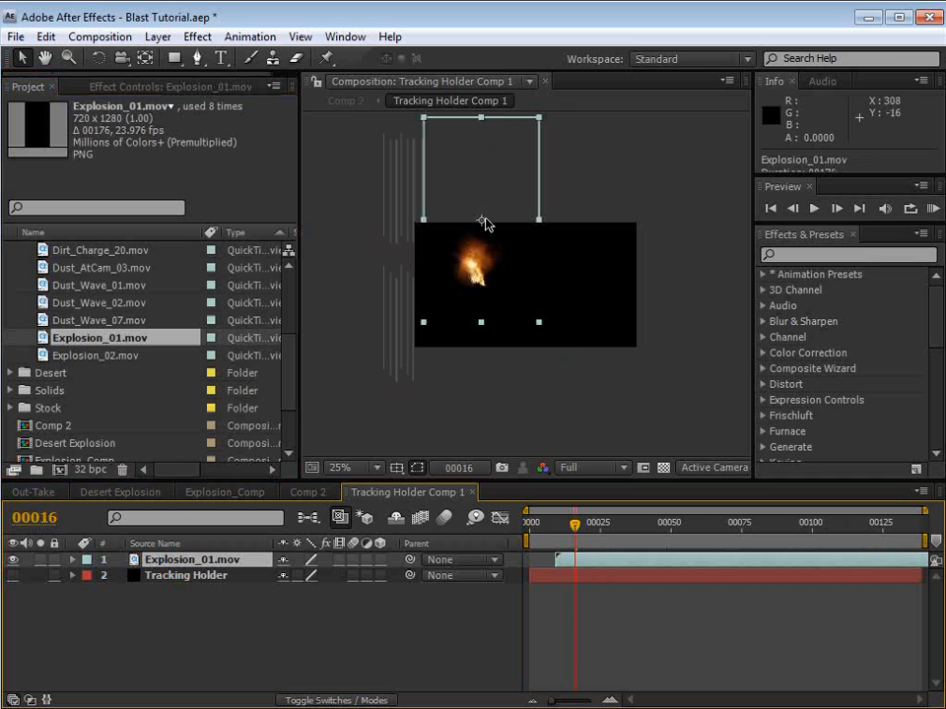
# Step: Nudge the explosion slightly up and left within Tracking Holder Comp 1, and check it against the footage in Comp 2 between frames 19 and 30
pyautogui.moveTo(479, 272); pyautogui.dragTo(475, 264)
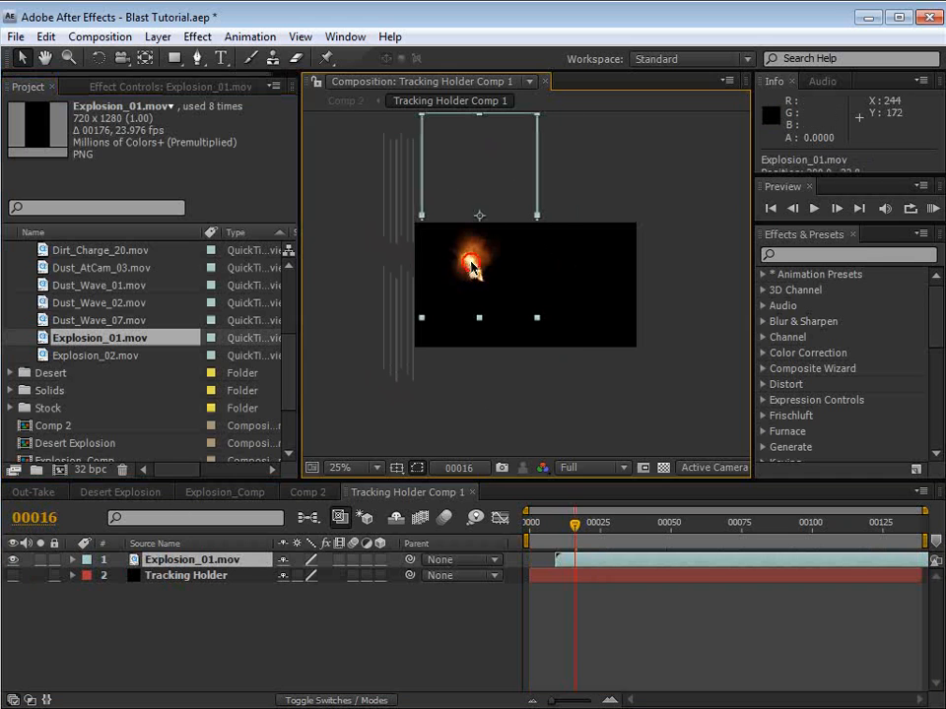
pyautogui.moveTo(579, 526); pyautogui.dragTo(596, 524)
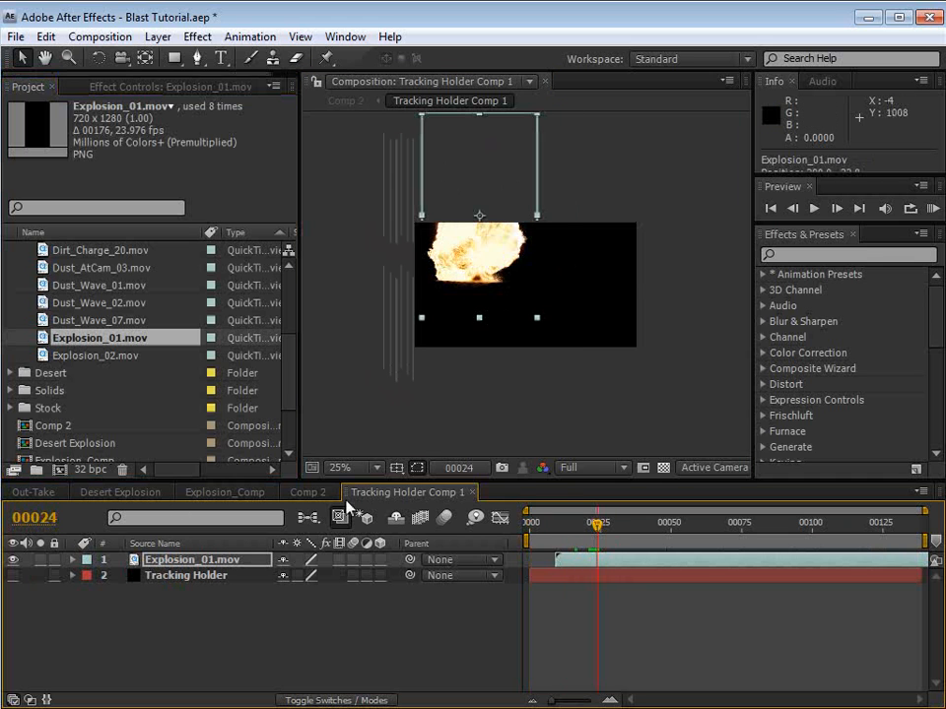
pyautogui.click(308, 492)
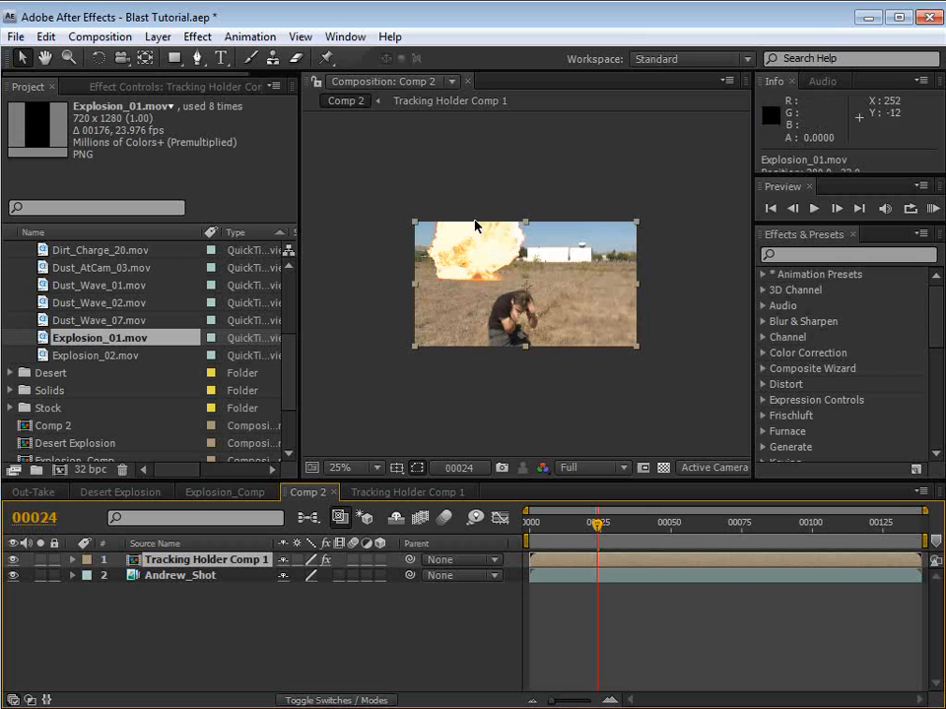
pyautogui.moveTo(609, 533); pyautogui.dragTo(582, 541)
pyautogui.scroll(1, 483, 307)
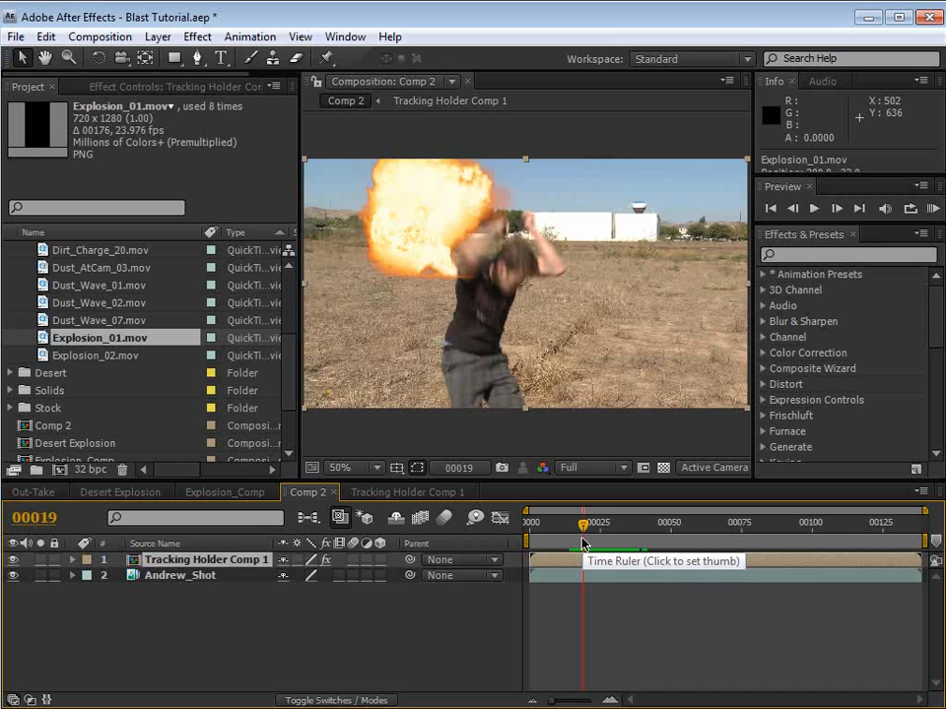
pyautogui.moveTo(585, 528); pyautogui.dragTo(613, 538)
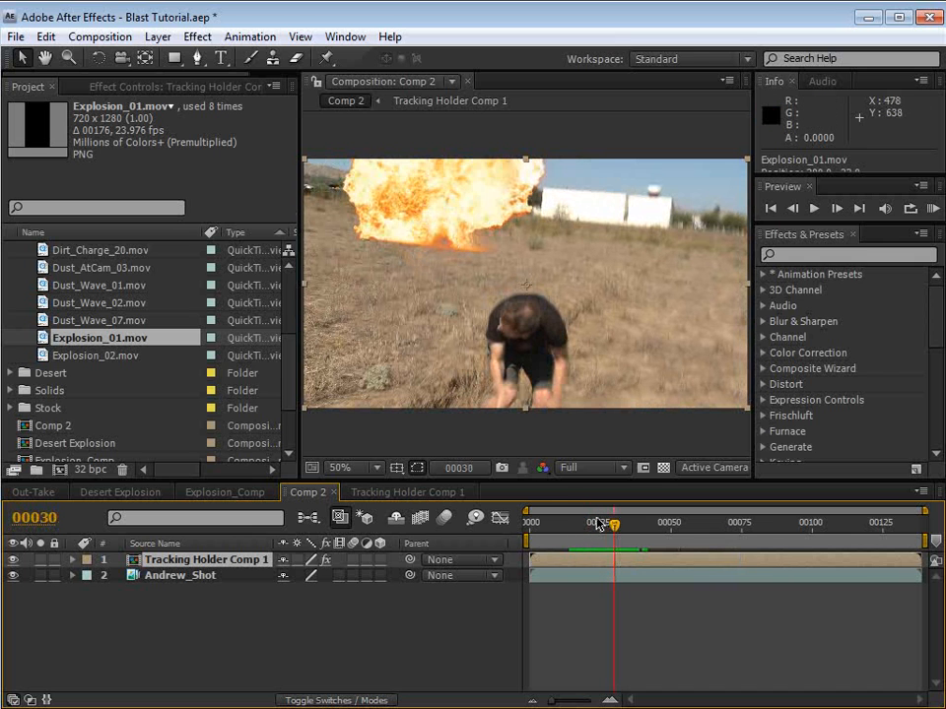
pyautogui.click(598, 523)
pyautogui.click(399, 492)
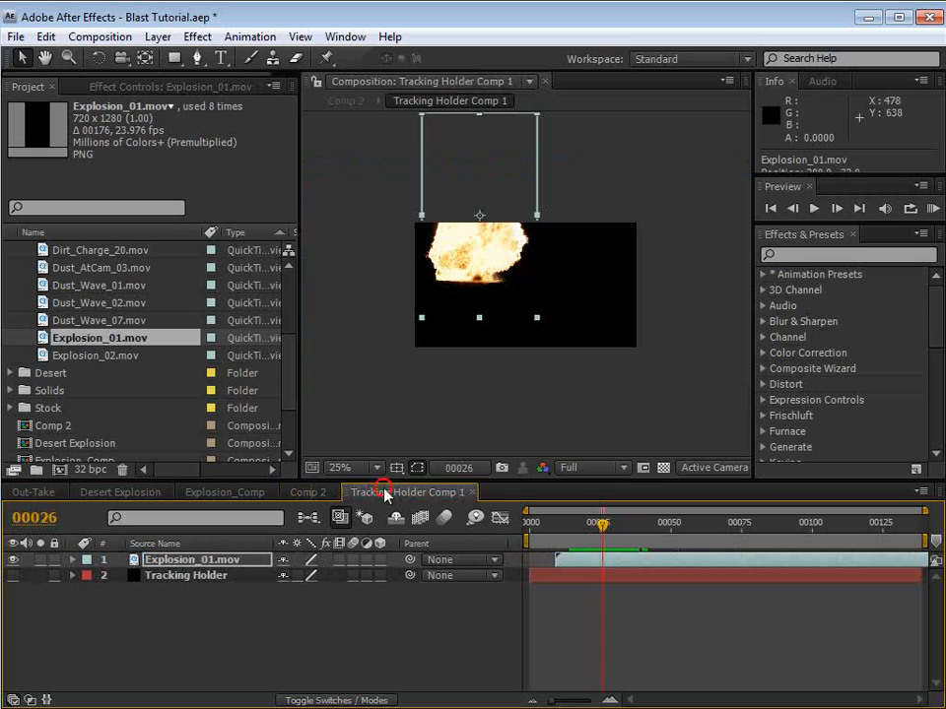
pyautogui.click(308, 491)
# Step: Try motion blur on Tracking Holder Comp 1 in Comp 2, scrubbing from frame 22 to 30, and switch it back off
pyautogui.moveTo(603, 523); pyautogui.dragTo(592, 523)
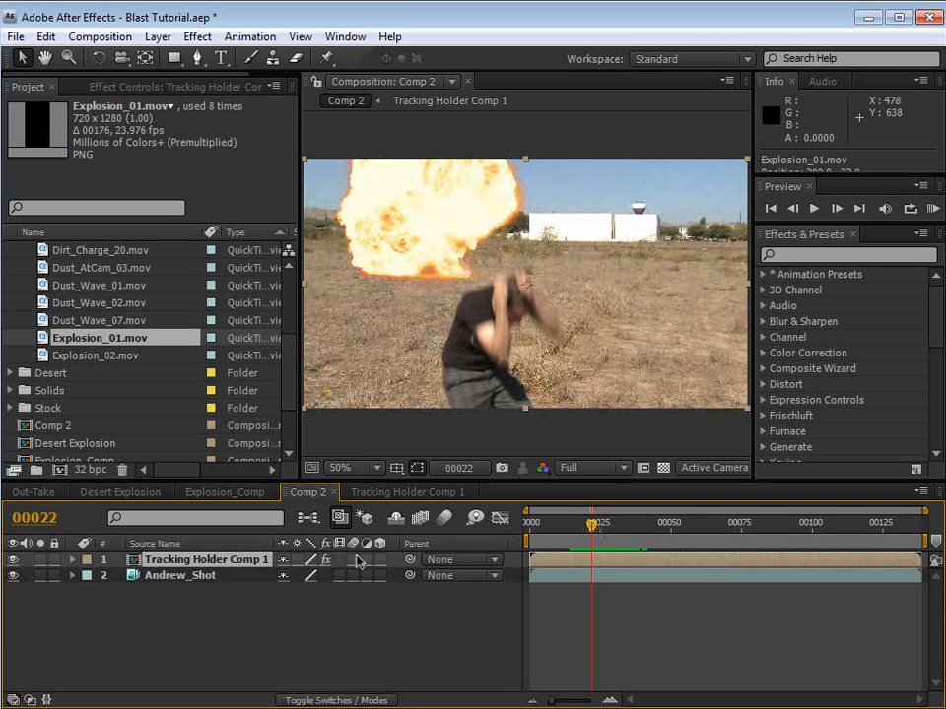
pyautogui.click(355, 558)
pyautogui.click(443, 518)
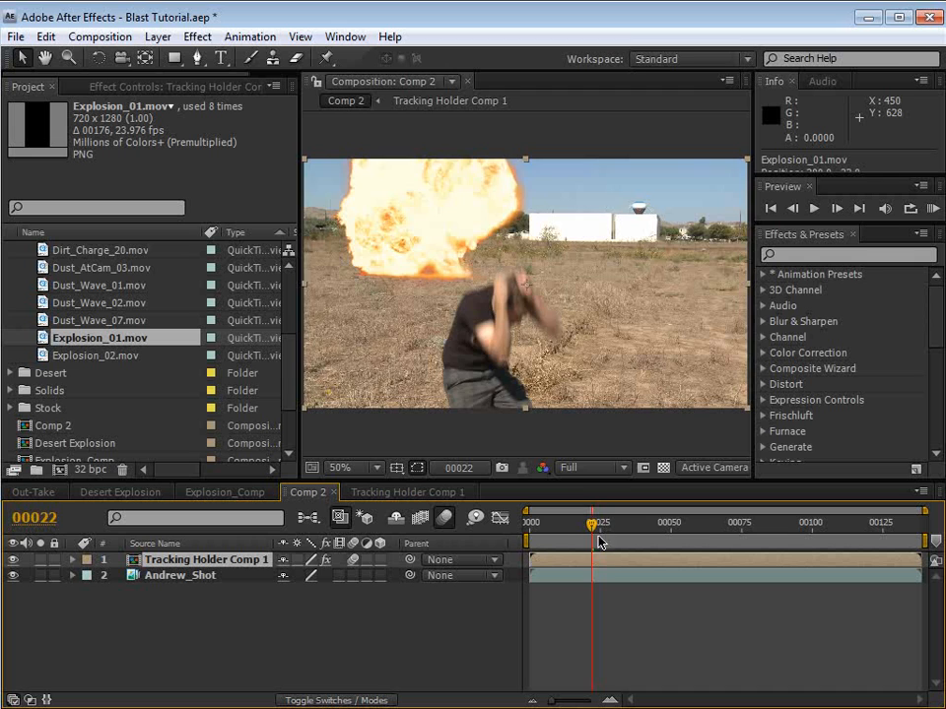
pyautogui.moveTo(596, 527); pyautogui.dragTo(615, 536)
pyautogui.click(445, 516)
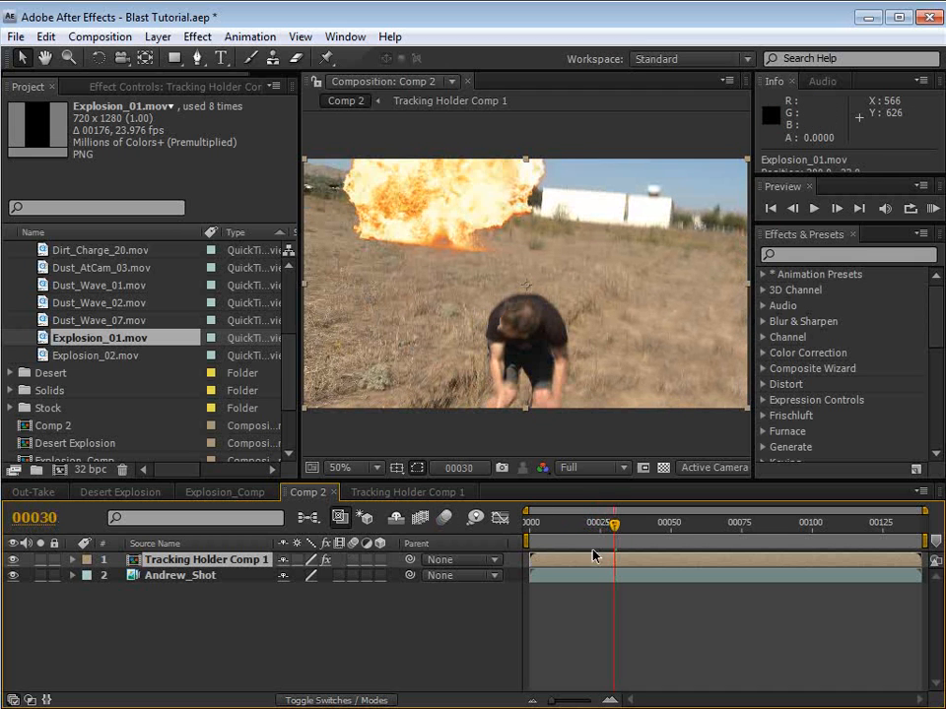
# Step: At frame 60, move Explosion_01.mov lower and slightly left inside Tracking Holder Comp 1, and review the result in Comp 2 back to frame 8
pyautogui.moveTo(595, 540); pyautogui.dragTo(697, 547)
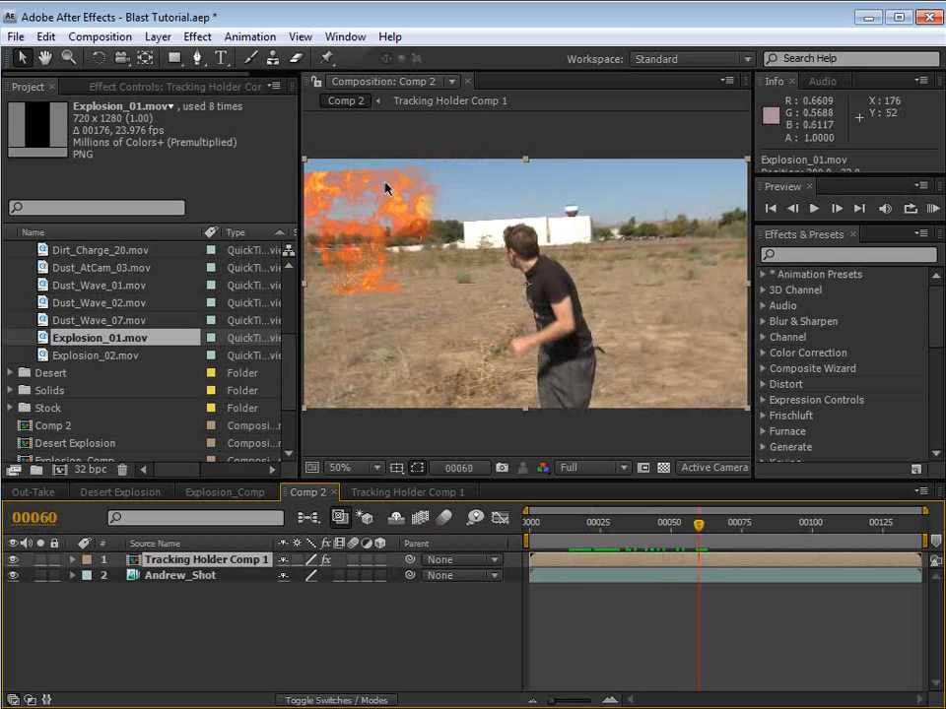
pyautogui.moveTo(387, 222); pyautogui.dragTo(426, 258)
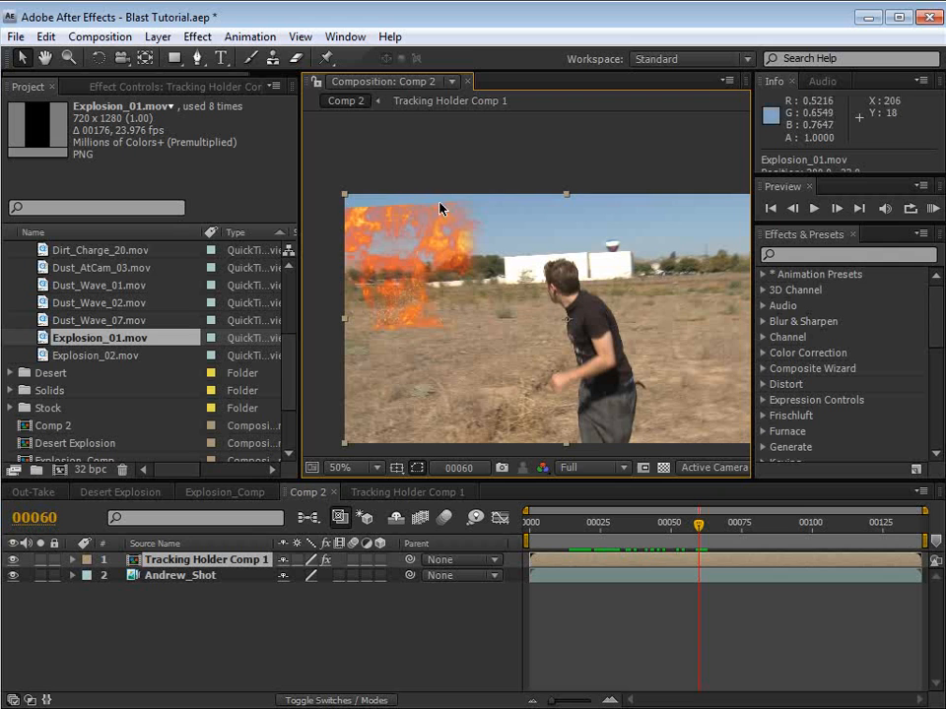
pyautogui.click(384, 492)
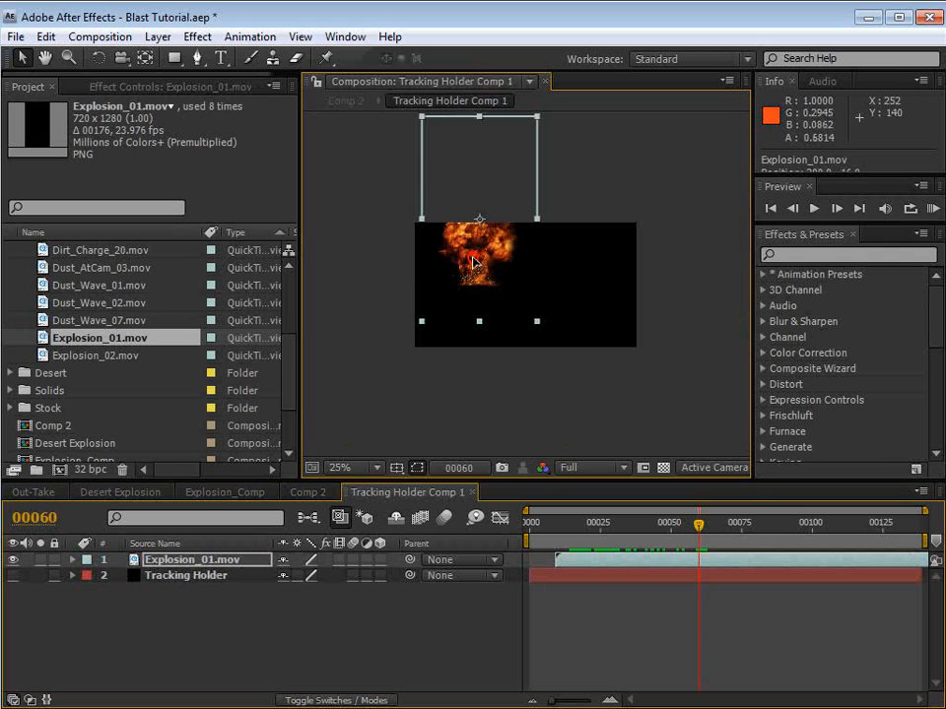
pyautogui.moveTo(469, 245); pyautogui.dragTo(501, 269)
pyautogui.click(302, 492)
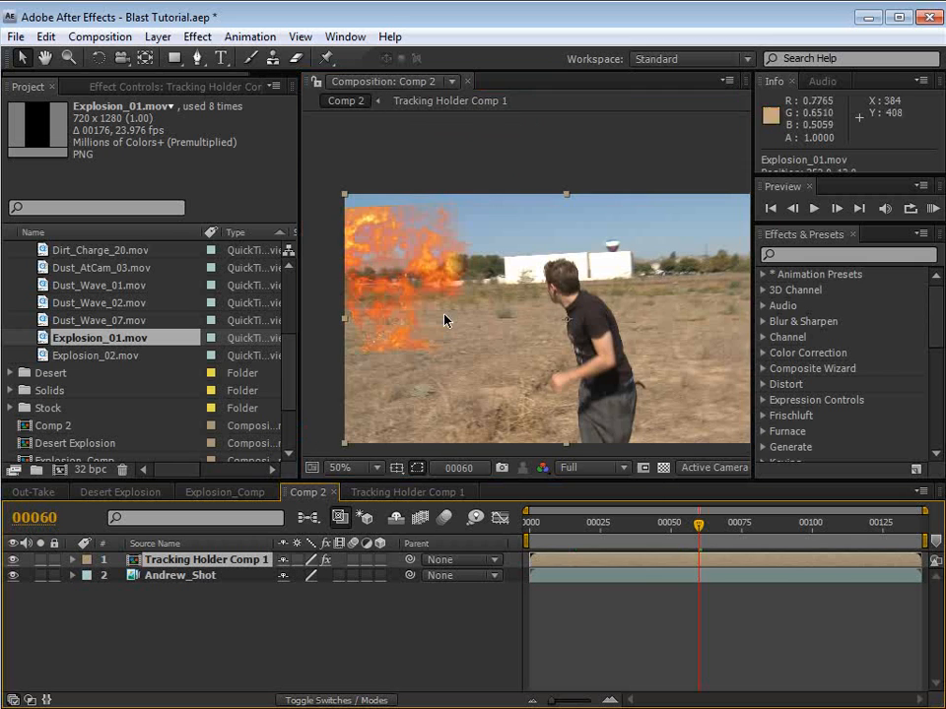
pyautogui.moveTo(698, 525); pyautogui.dragTo(674, 524)
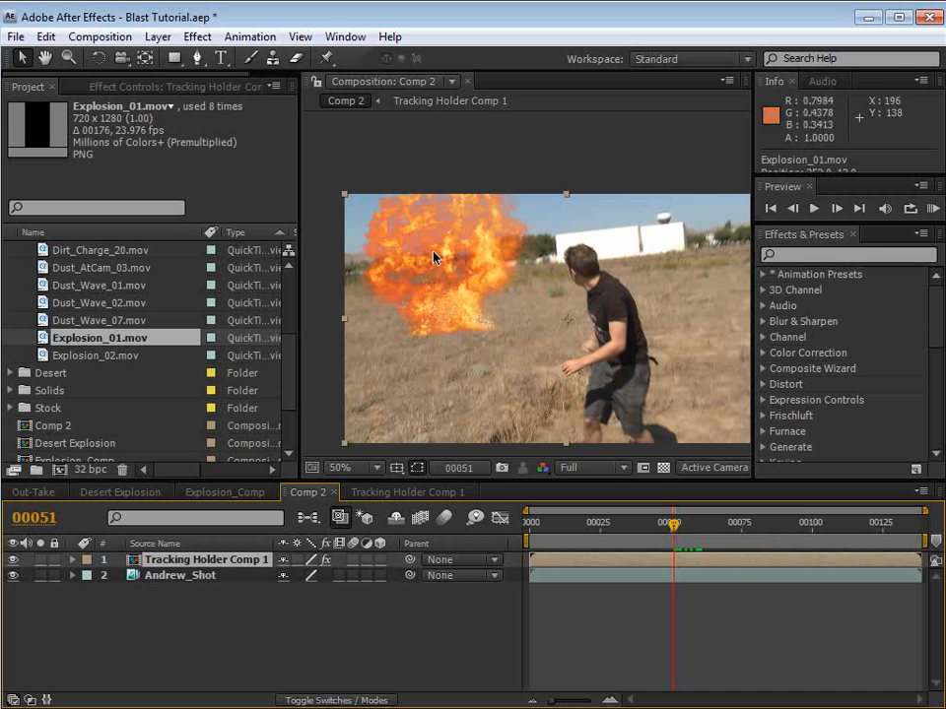
pyautogui.moveTo(674, 524); pyautogui.dragTo(553, 575)
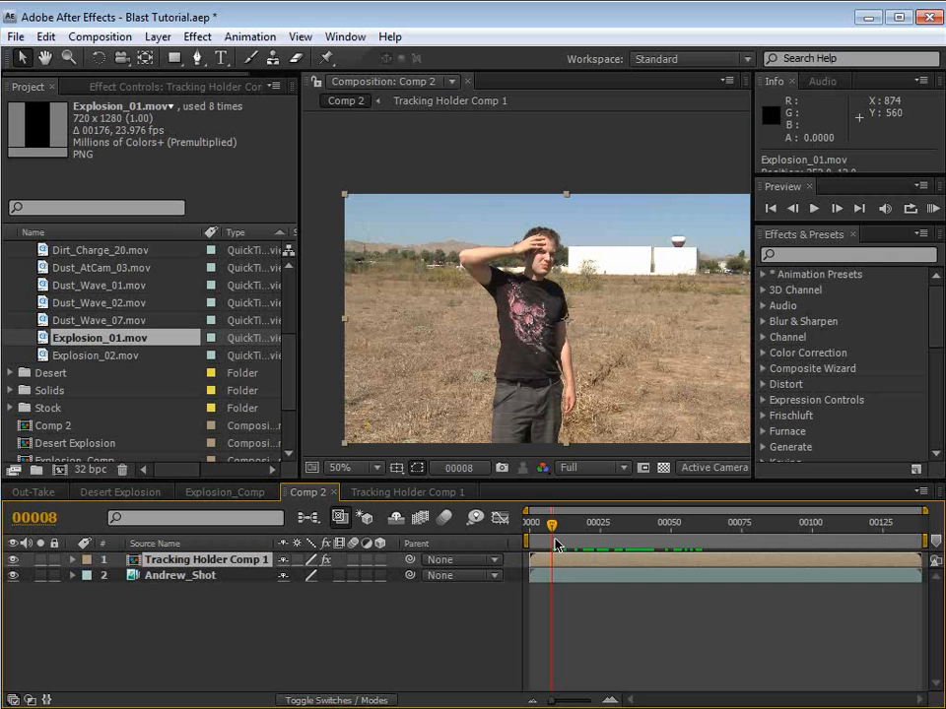
# Step: Review the explosion against the handheld footage in Comp 2 by scrubbing between about frames 6 and 18
pyautogui.moveTo(558, 544); pyautogui.dragTo(581, 532)
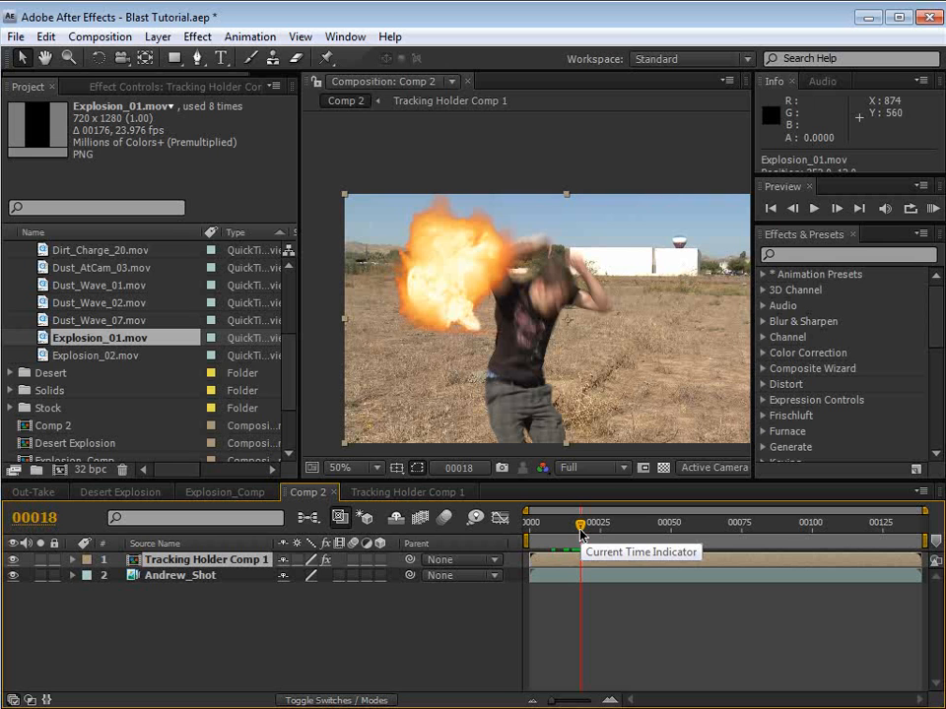
pyautogui.moveTo(582, 535); pyautogui.dragTo(548, 561)
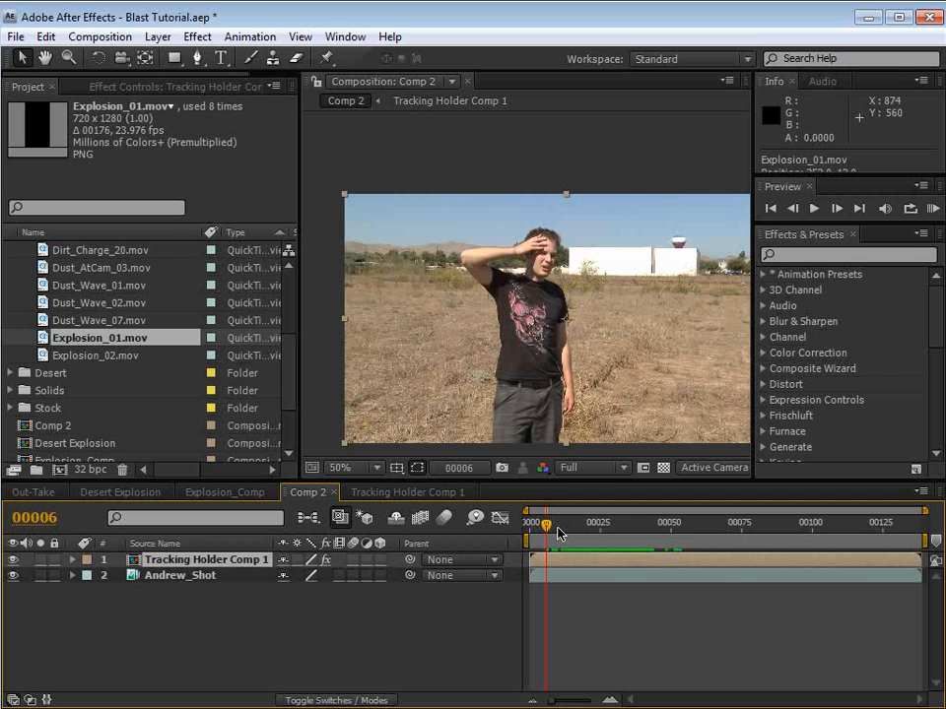
pyautogui.moveTo(558, 533)
pyautogui.mouseDown()
pyautogui.moveTo(600, 532)
pyautogui.moveTo(577, 532)
pyautogui.mouseUp()
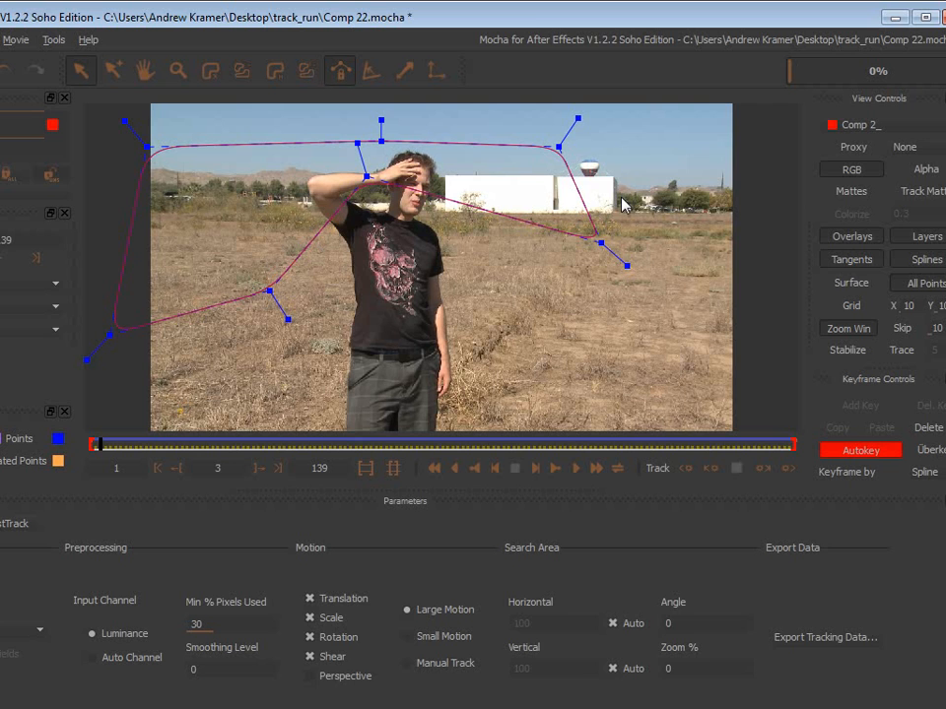
# Step: In Mocha, export the background tracking data as After Effects Transform Data and copy it to the clipboard
pyautogui.click(828, 641)
pyautogui.click(268, 229)
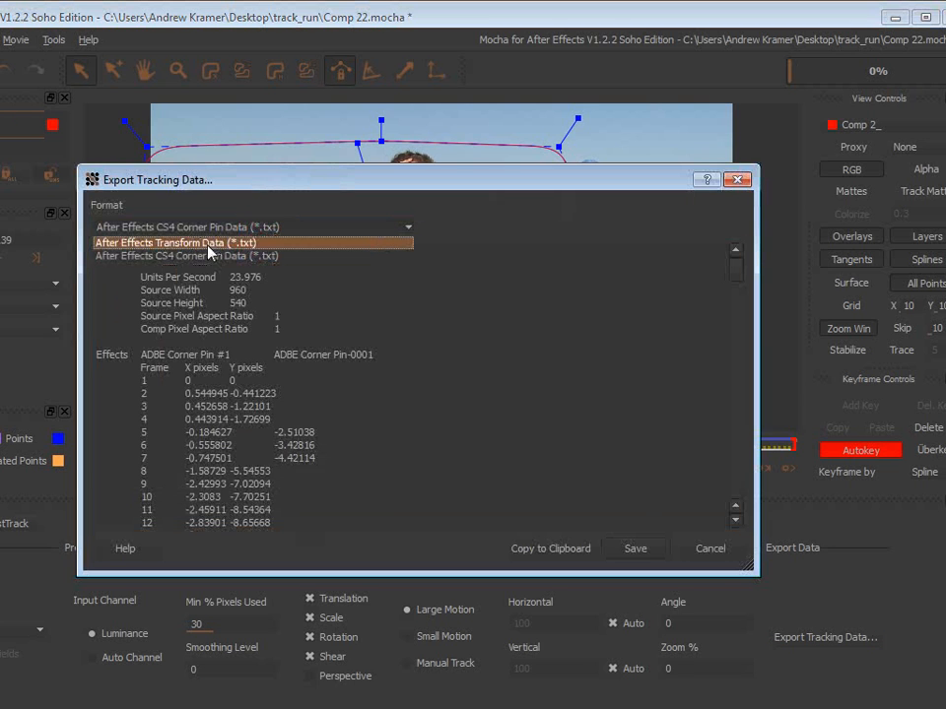
pyautogui.click(194, 243)
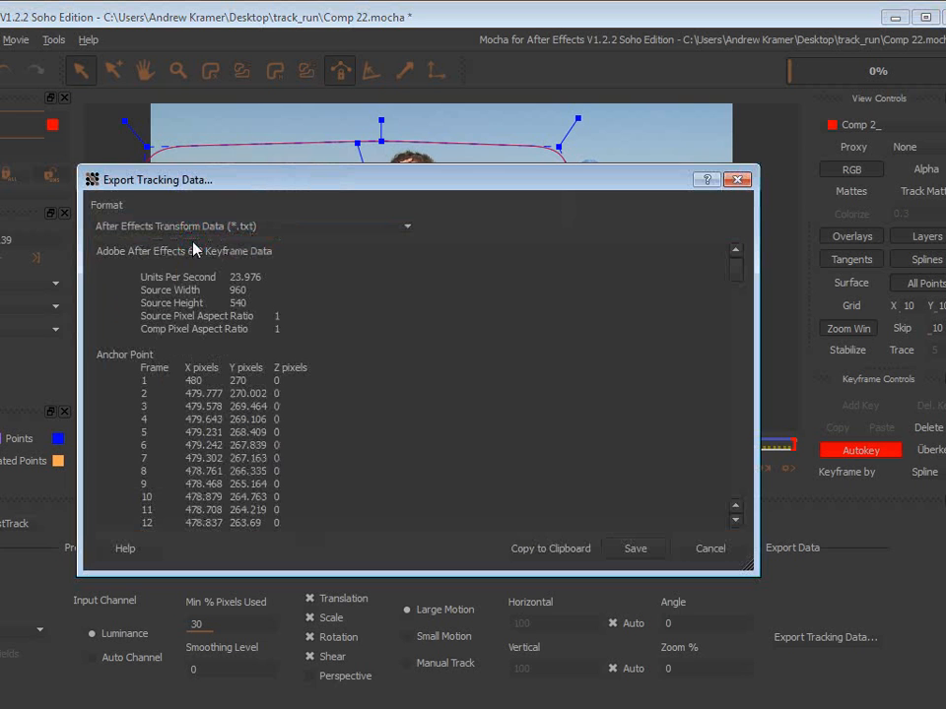
pyautogui.click(558, 549)
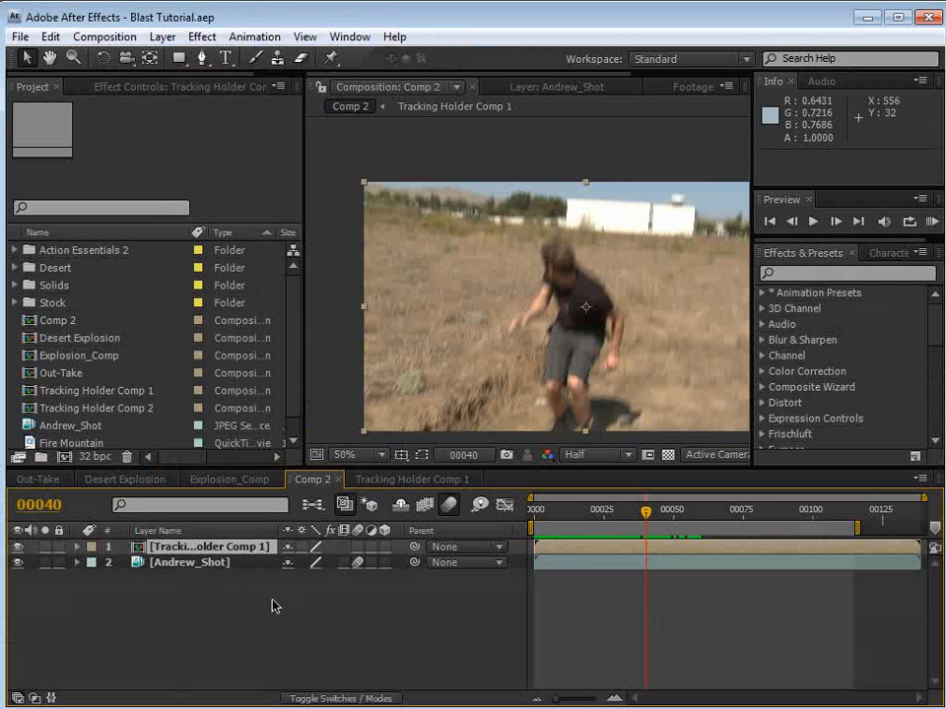
# Step: Back in After Effects, add a null object to Comp 2 and paste the Mocha transform data onto it at frame 0
pyautogui.click(163, 36)
pyautogui.moveTo(325, 58)
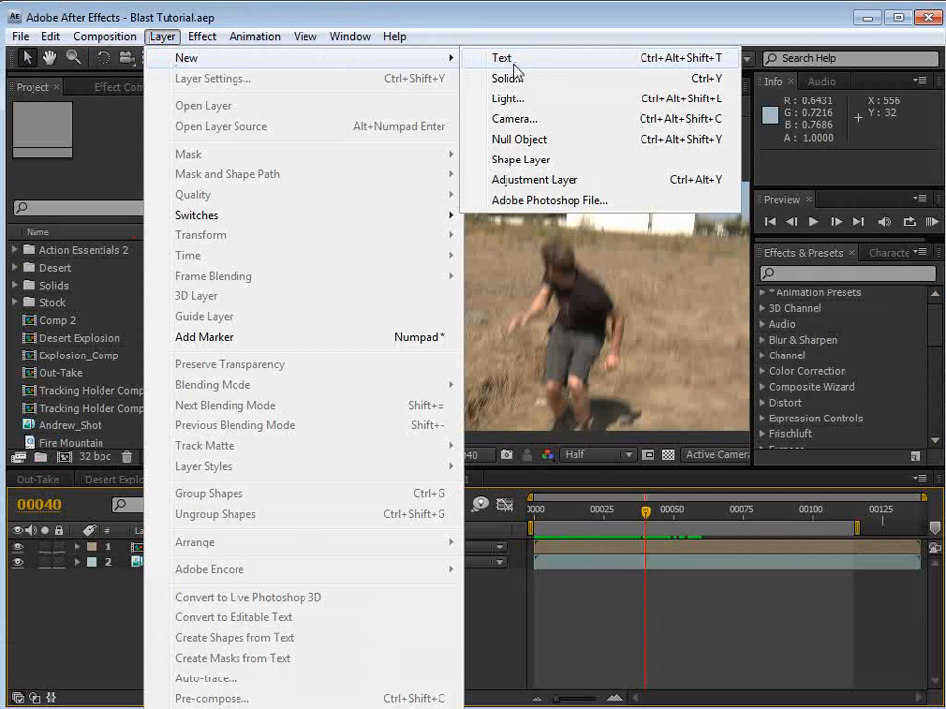
pyautogui.click(519, 138)
pyautogui.moveTo(589, 526); pyautogui.dragTo(532, 522)
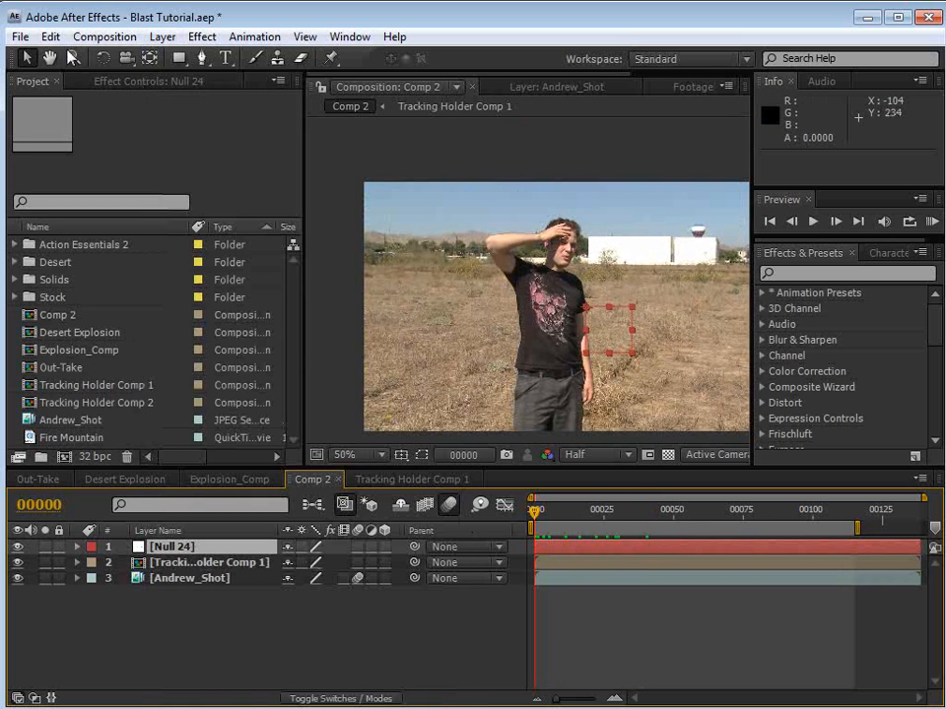
pyautogui.click(50, 37)
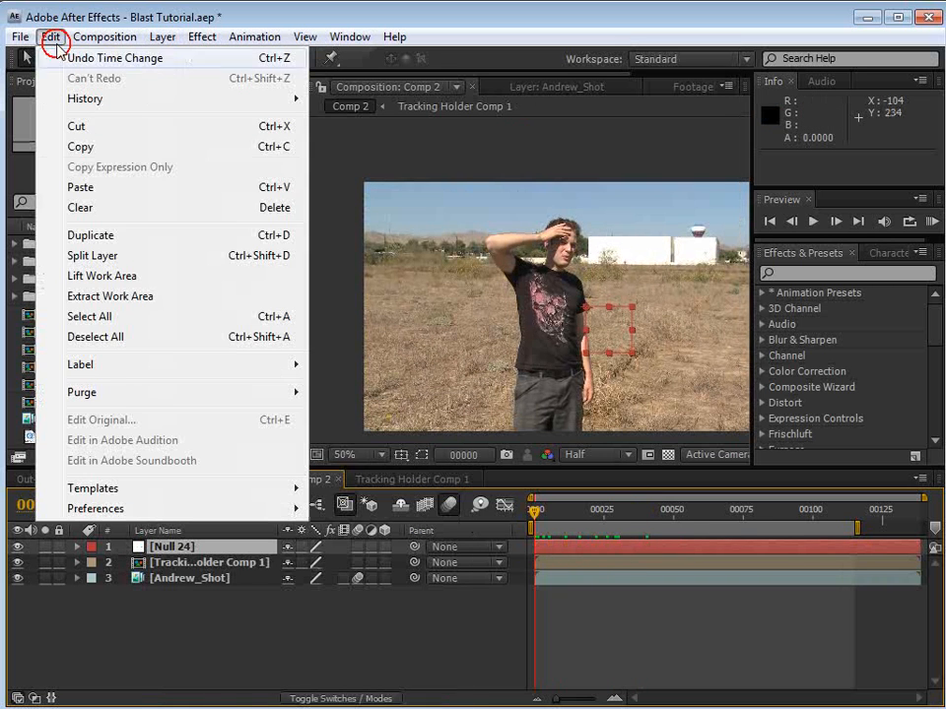
pyautogui.click(89, 187)
pyautogui.click(237, 548)
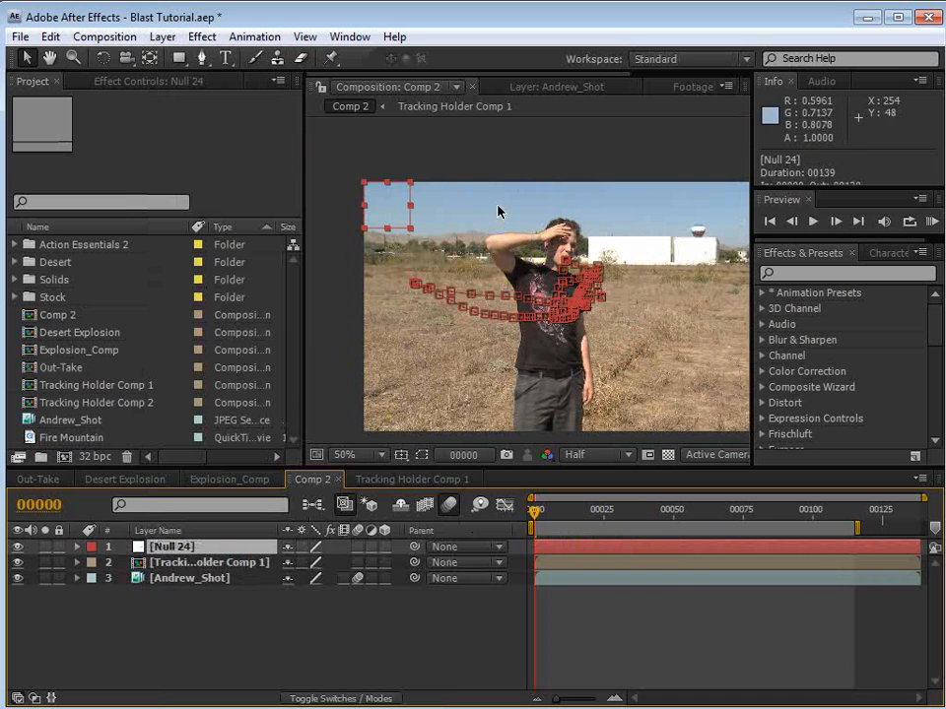
# Step: Copy the null's Anchor Point keyframes onto its Position, and remove the keyframing from its Scale and Anchor Point
pyautogui.press('u')
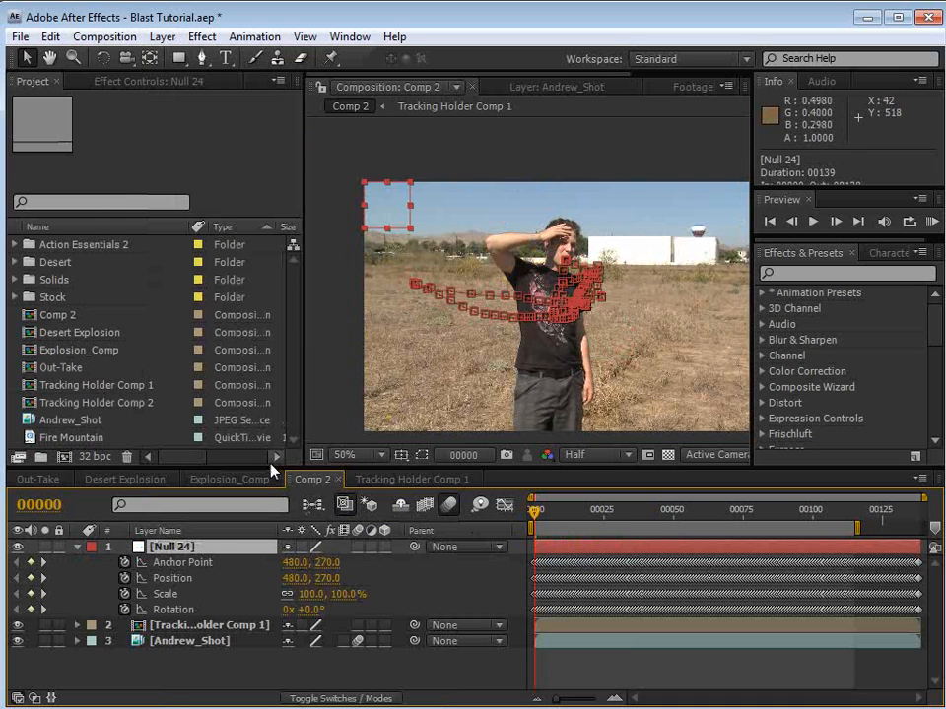
pyautogui.click(124, 595)
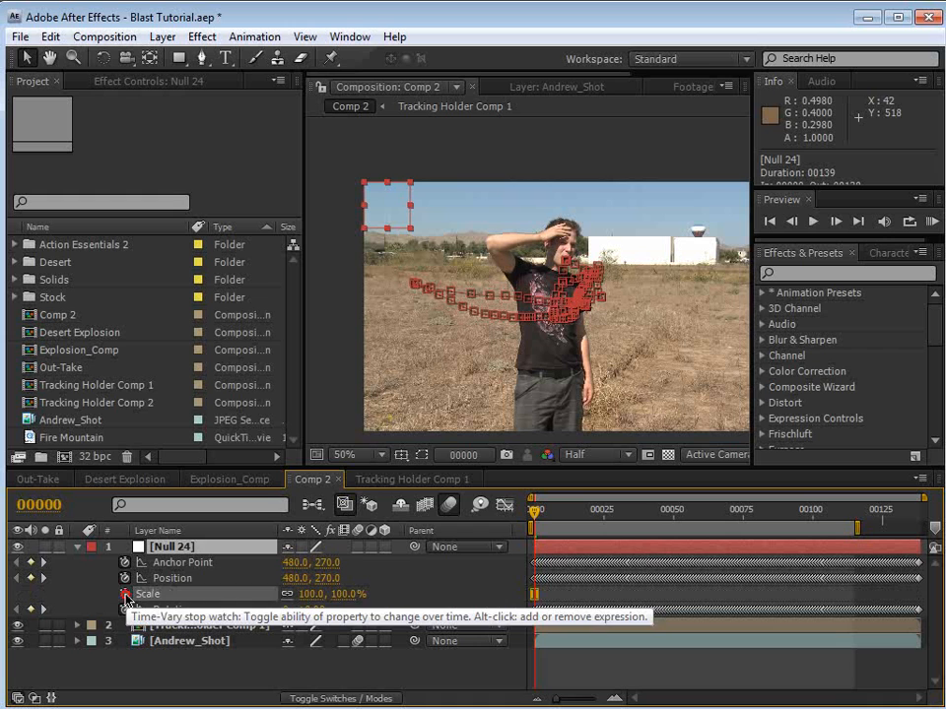
pyautogui.click(224, 568)
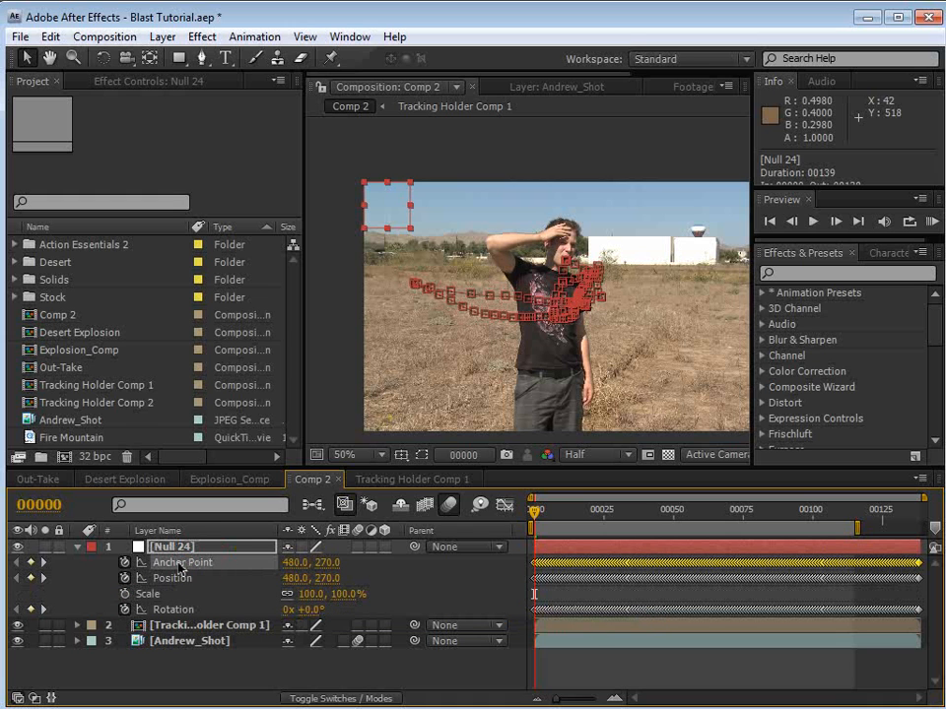
pyautogui.click(51, 37)
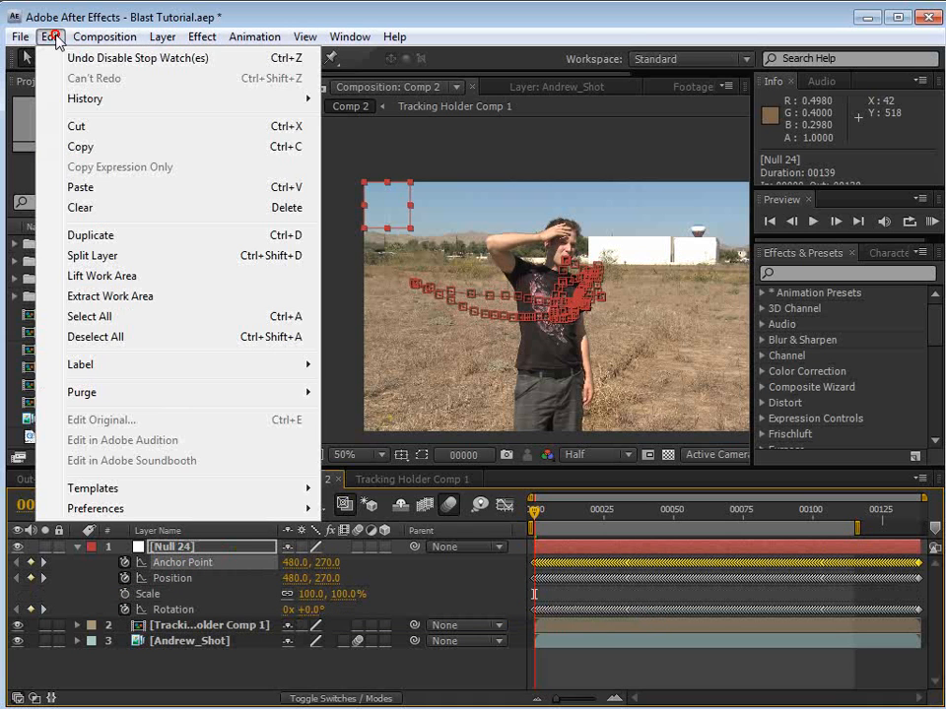
pyautogui.click(85, 146)
pyautogui.click(175, 579)
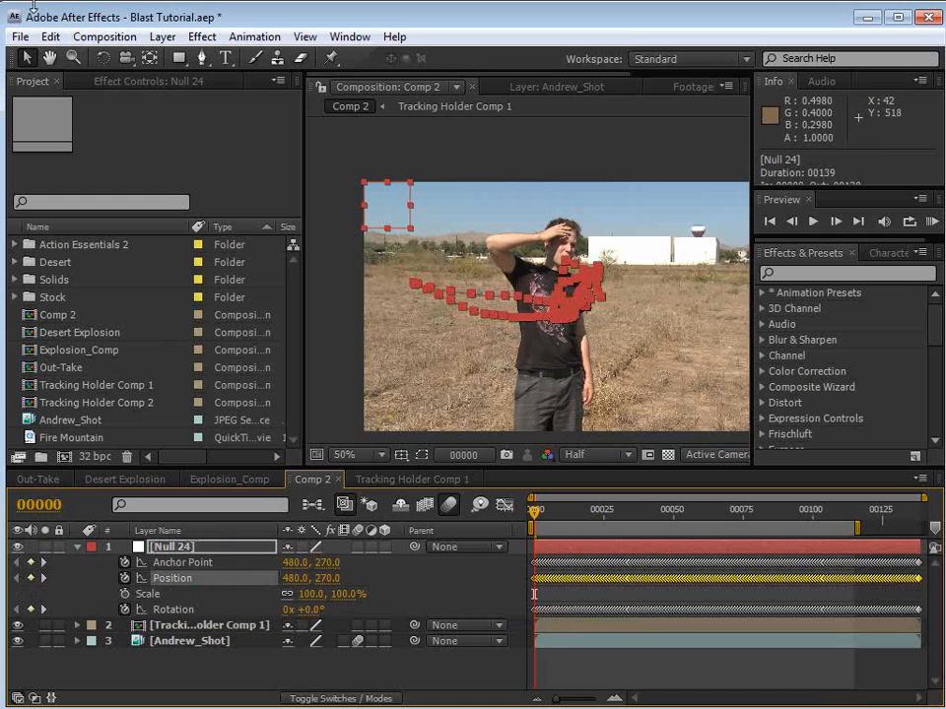
pyautogui.click(48, 37)
pyautogui.click(87, 187)
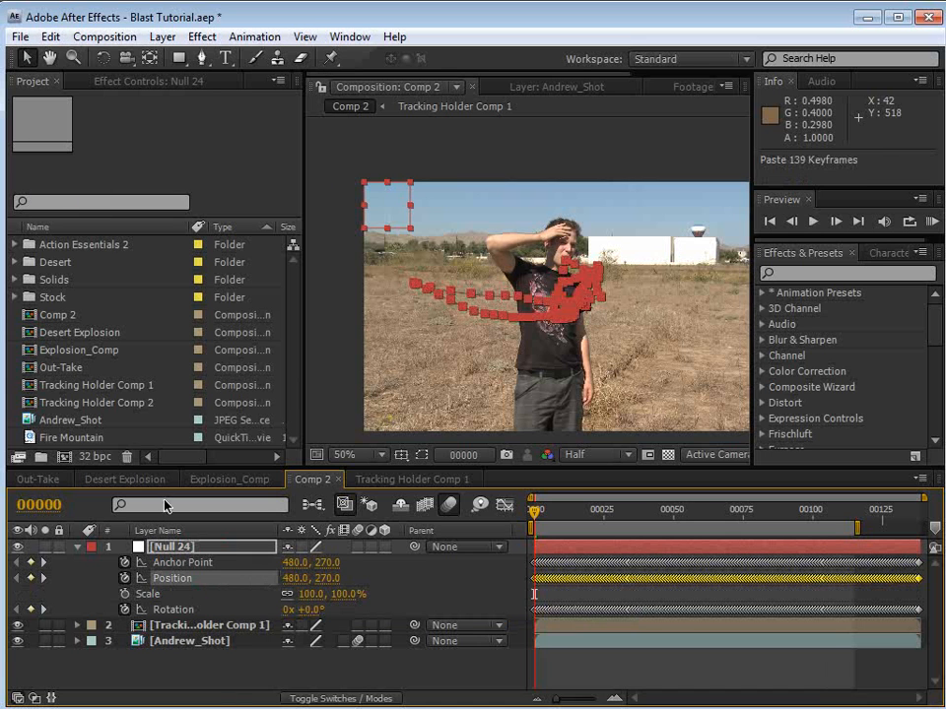
pyautogui.click(124, 562)
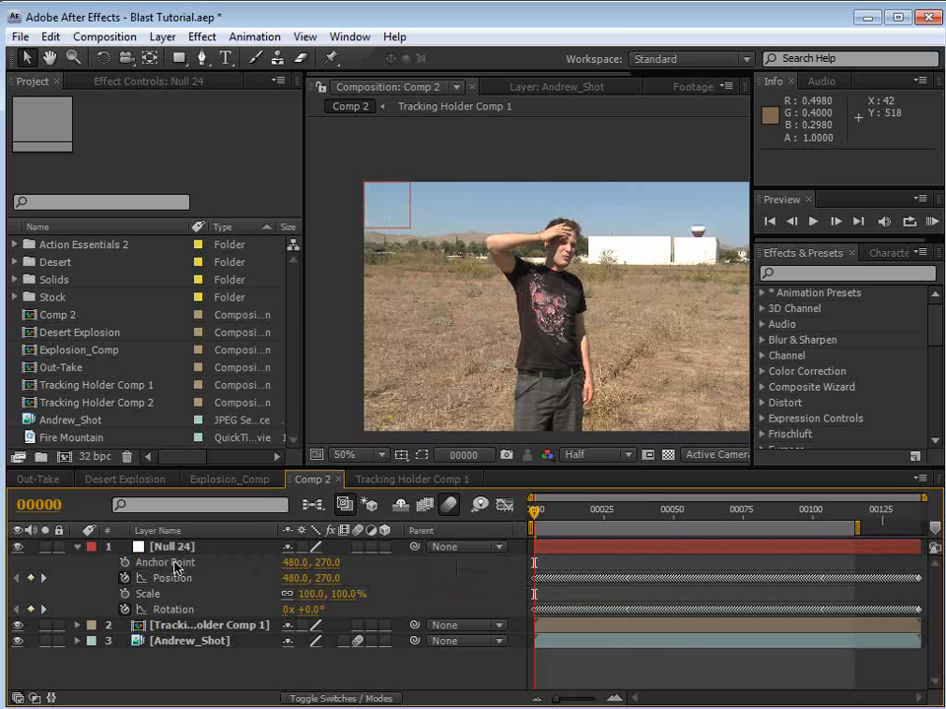
# Step: Scrub through the tracked shot, return to frame 0 and set the null's Anchor Point to 0, 0
pyautogui.moveTo(535, 514); pyautogui.dragTo(654, 532)
pyautogui.press('Home')
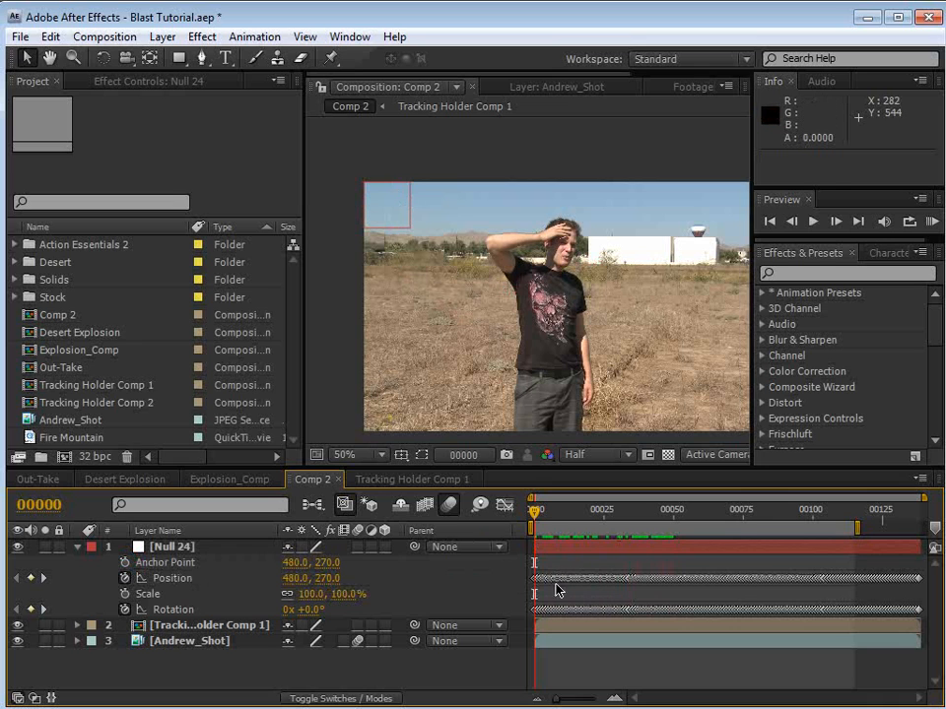
pyautogui.click(558, 548)
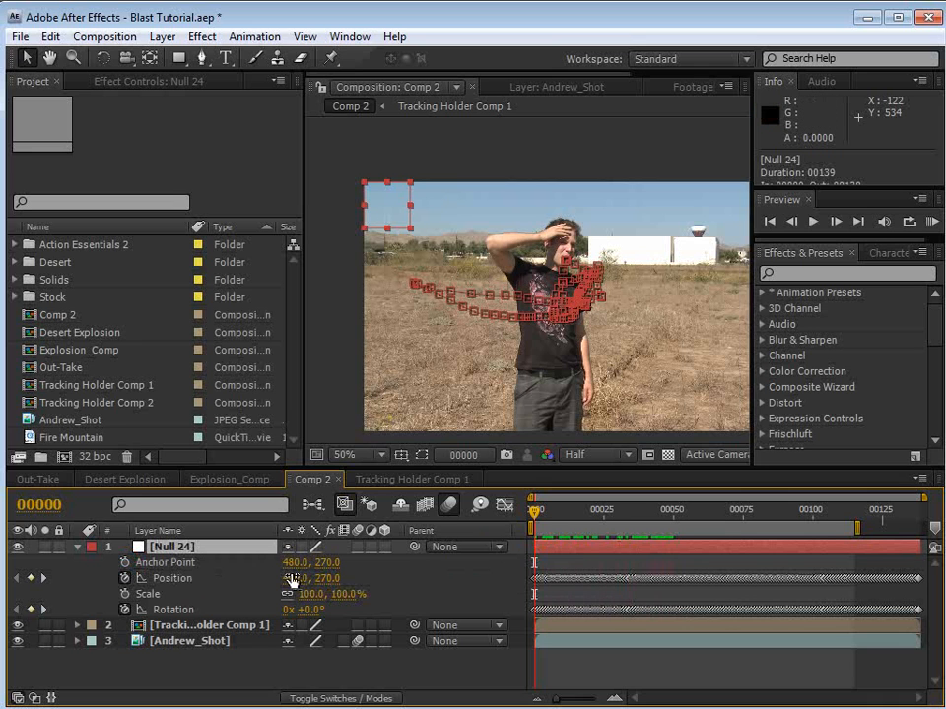
pyautogui.click(291, 561)
pyautogui.write('0')
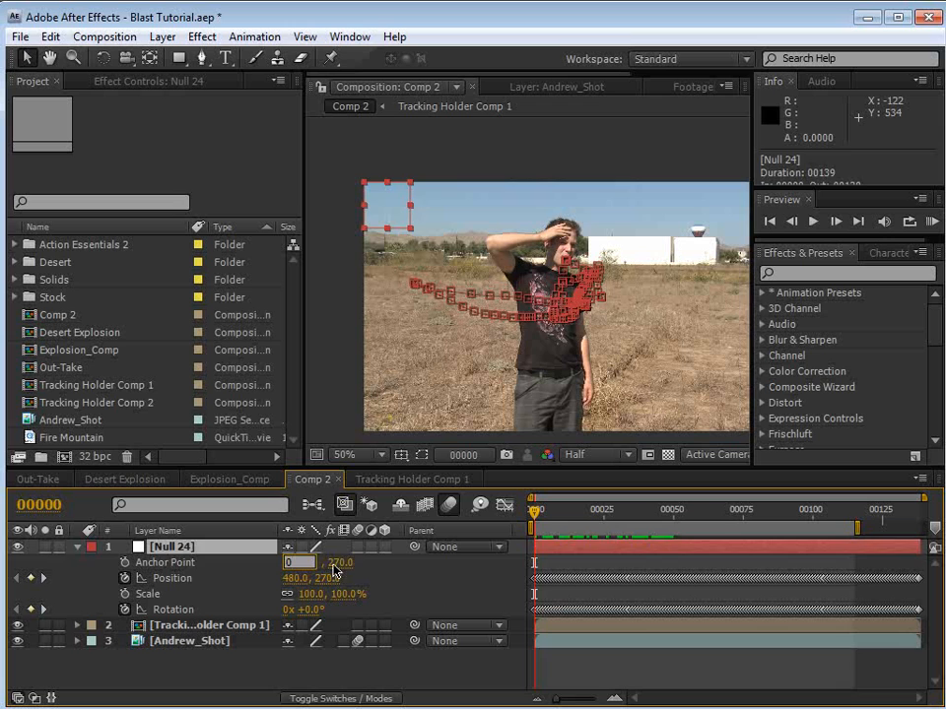
pyautogui.click(345, 570)
pyautogui.click(316, 563)
pyautogui.write('0')
pyautogui.press('Return')
pyautogui.press('space')
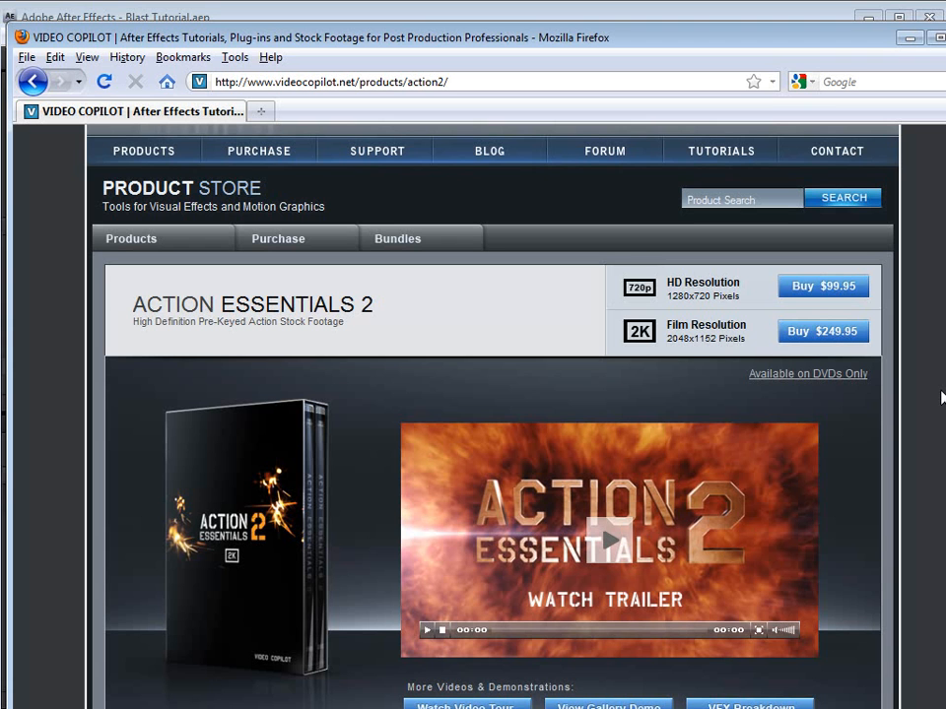
# Step: Look over the product features on the Action Essentials 2 page in Firefox, and return to After Effects
pyautogui.scroll(-5, 492, 414)
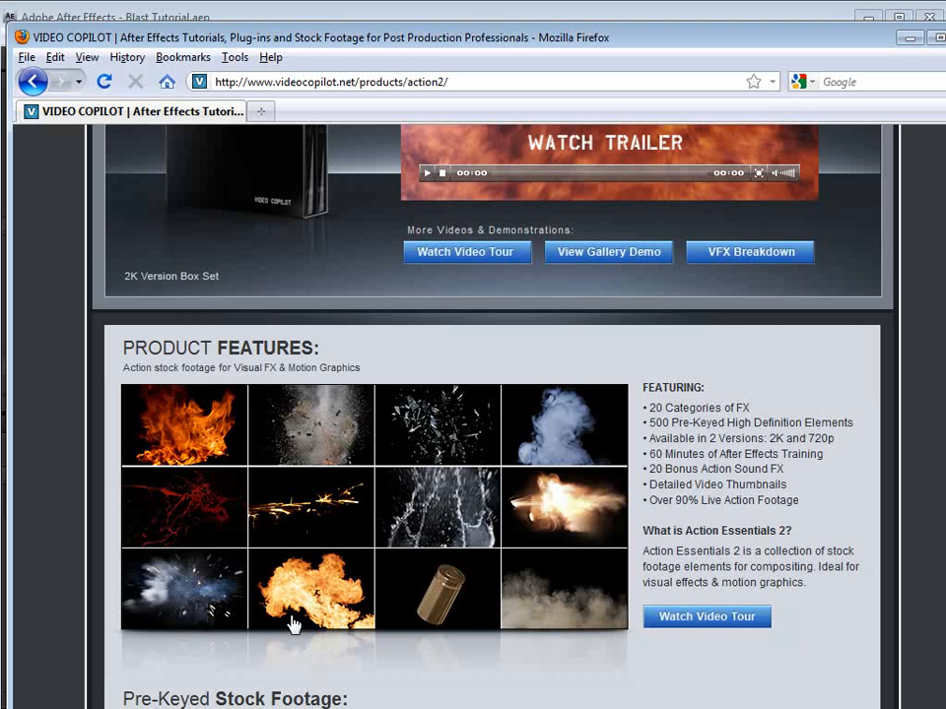
pyautogui.click(258, 6)
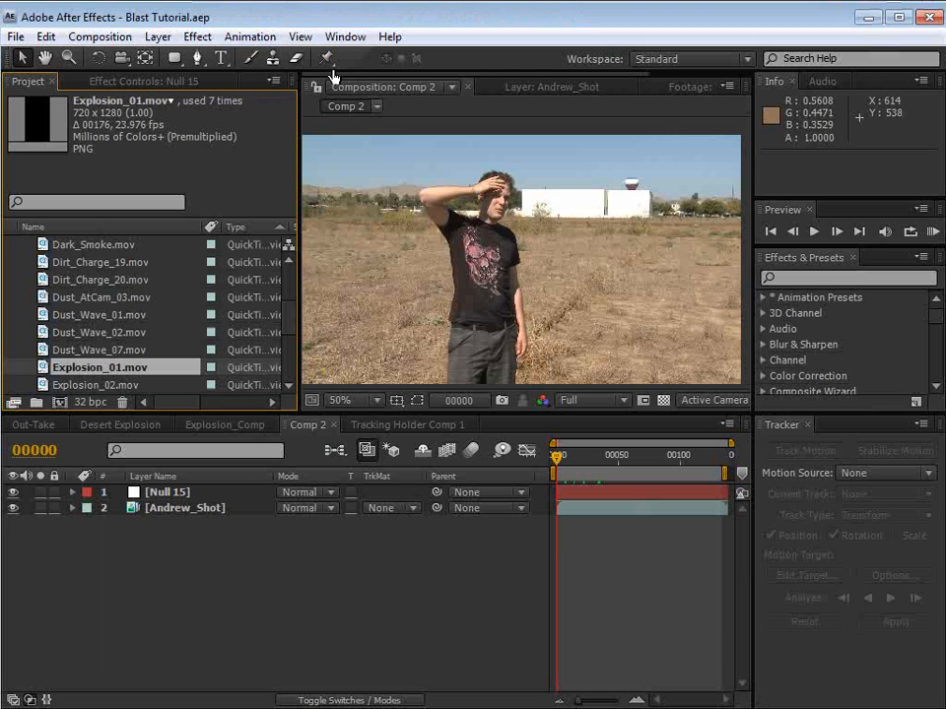
# Step: Examine the Dirt_Charge_20.mov and Dirt_Charge_19.mov clips by scrubbing each in the footage viewer, and return to the Comp 2 view
pyautogui.click(44, 263)
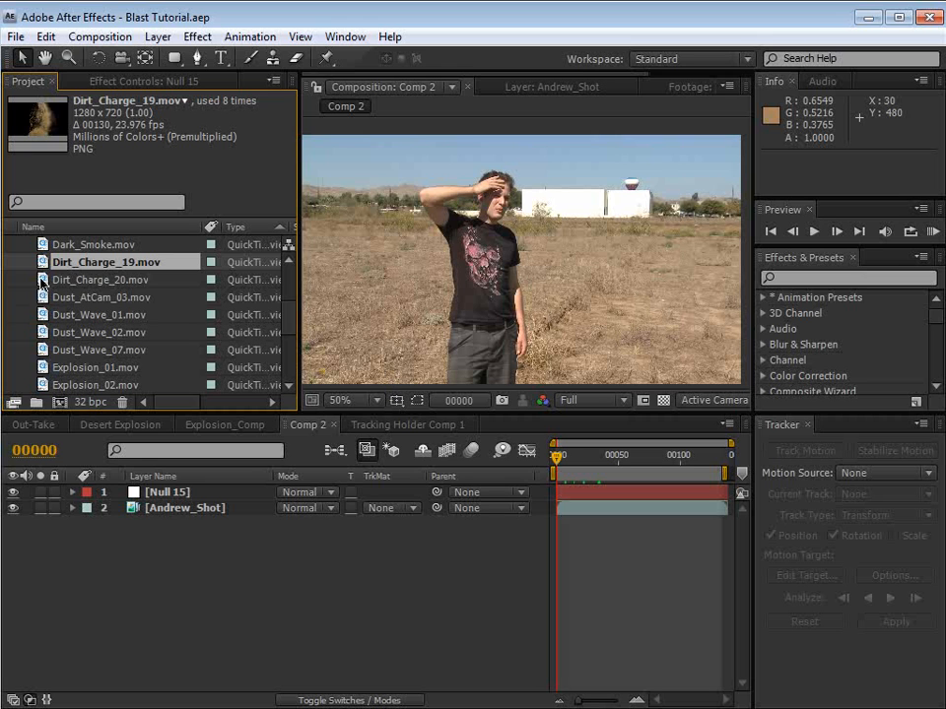
pyautogui.click(99, 280)
pyautogui.doubleClick(44, 280)
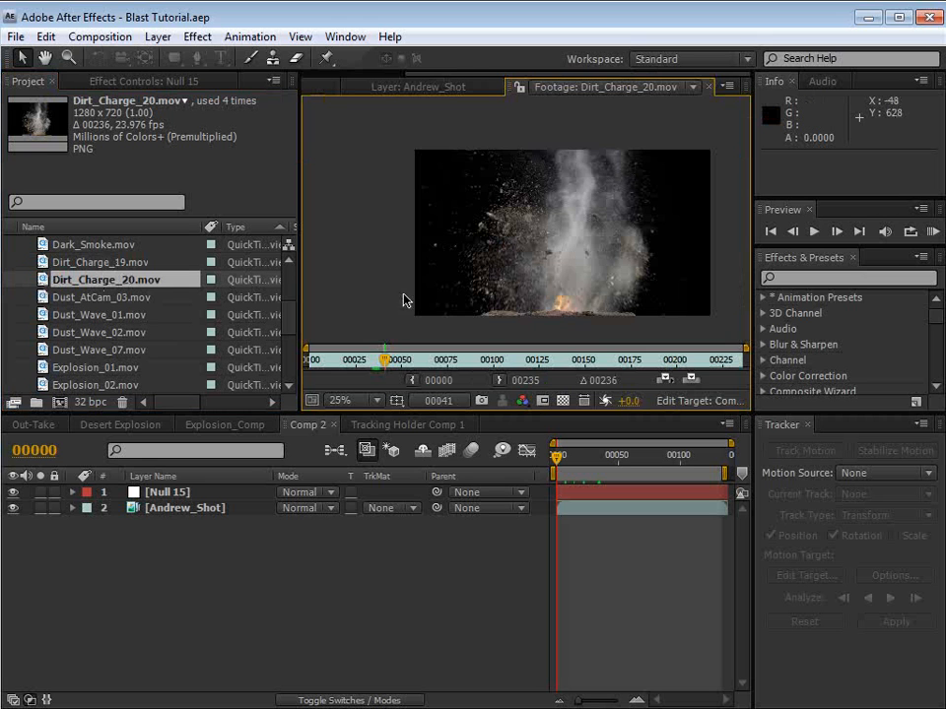
pyautogui.moveTo(362, 367); pyautogui.dragTo(397, 367)
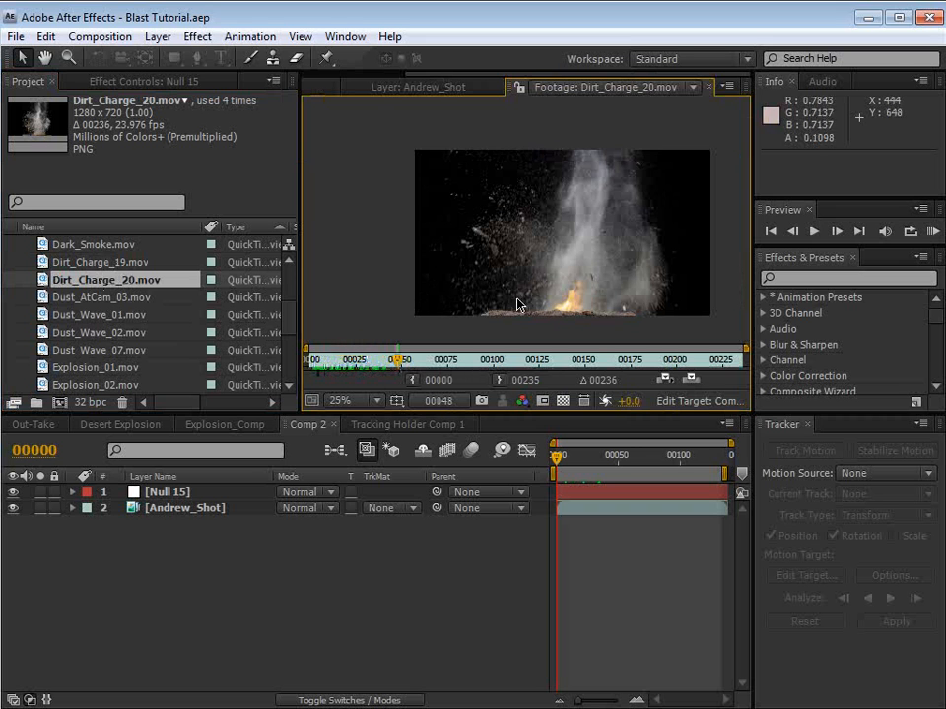
pyautogui.doubleClick(46, 263)
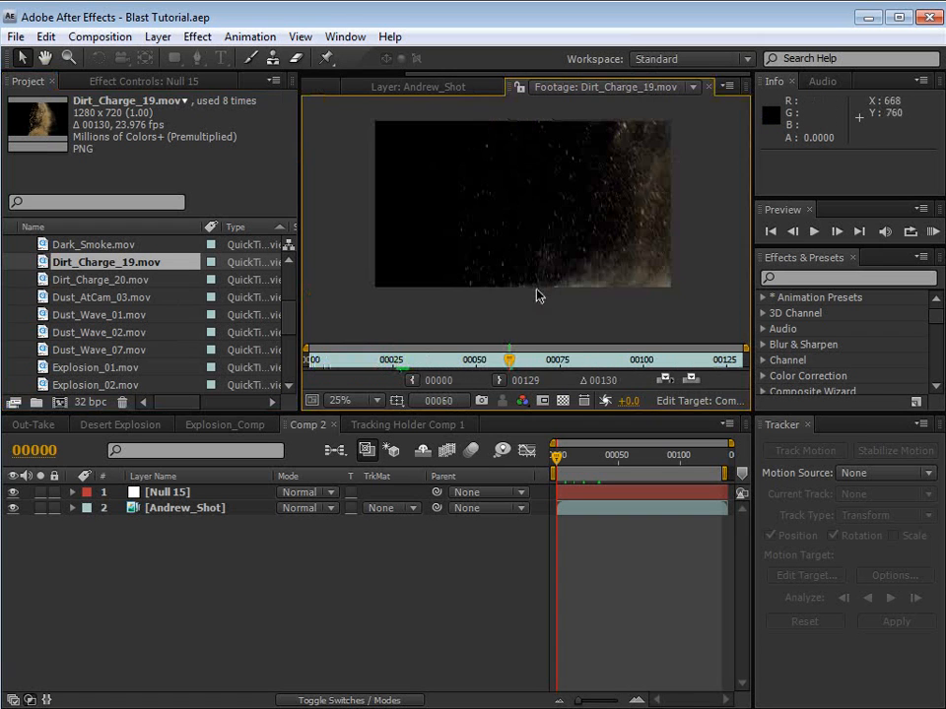
pyautogui.moveTo(387, 364); pyautogui.dragTo(357, 365)
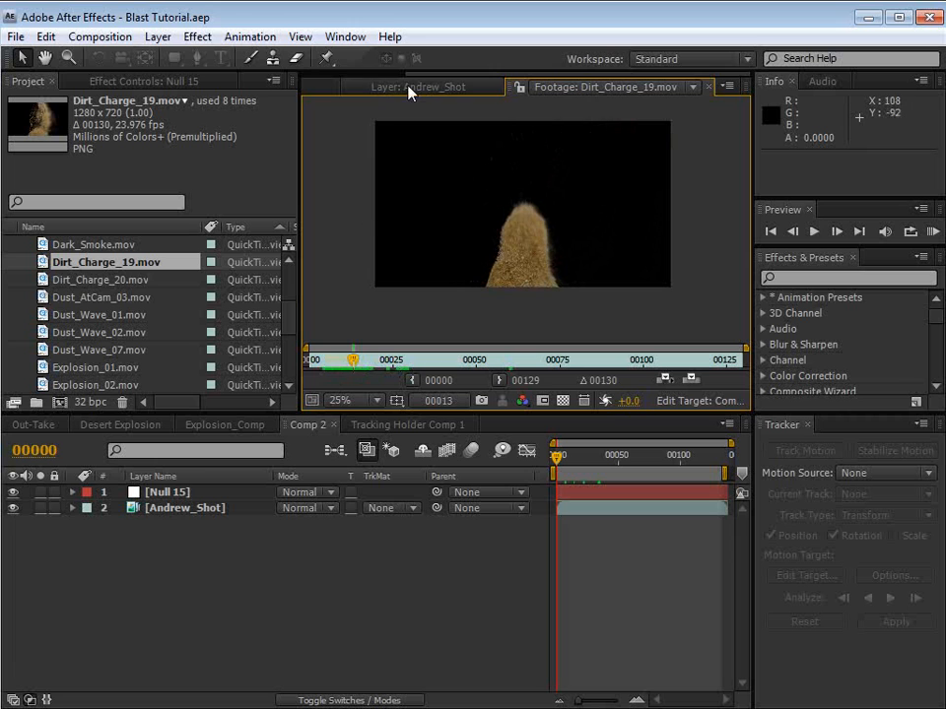
pyautogui.scroll(3, 396, 84)
pyautogui.click(357, 89)
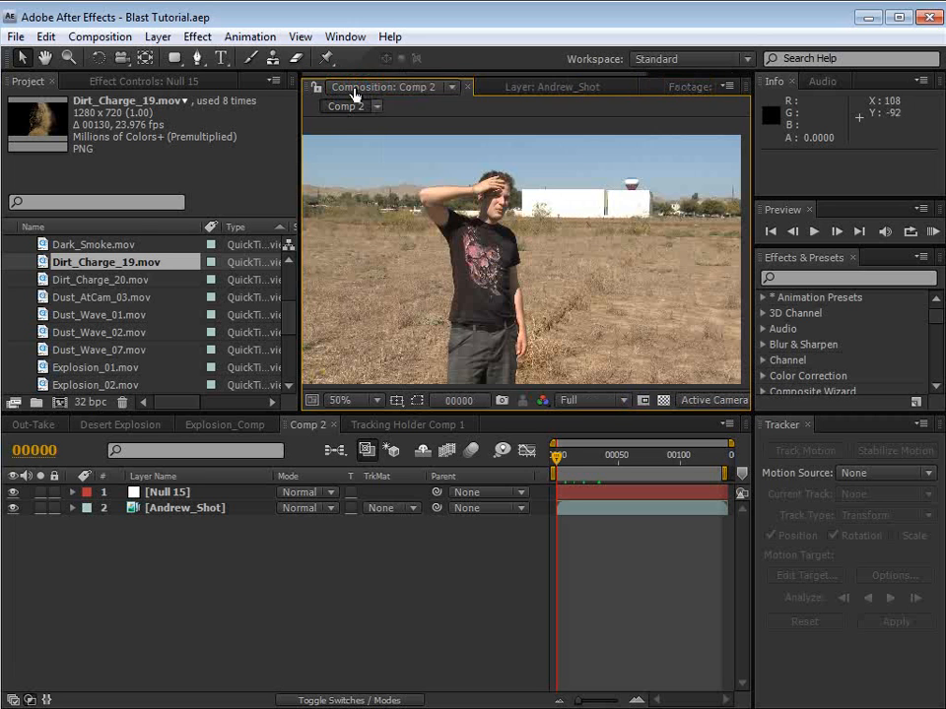
# Step: Add Dirt_Charge_19.mov and Dirt_Charge_20.mov to Comp 2 between the null and Andrew_Shot, and scrub to frame 33
pyautogui.click(87, 281)
pyautogui.keyDown('ctrl'); pyautogui.click(84, 264); pyautogui.keyUp('ctrl')
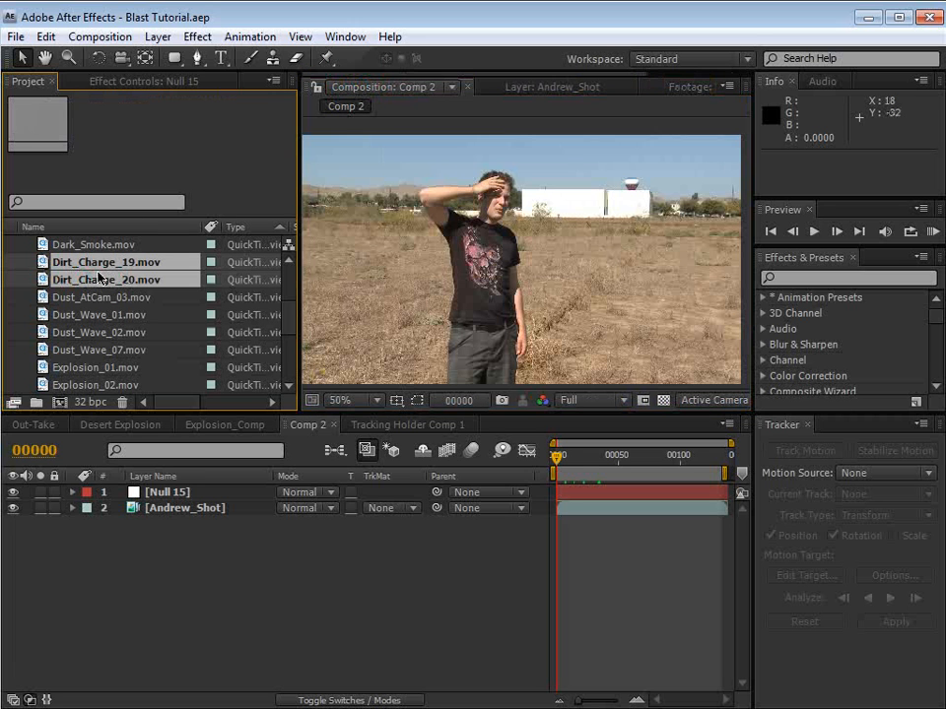
pyautogui.moveTo(91, 267); pyautogui.dragTo(109, 508)
pyautogui.moveTo(562, 458); pyautogui.dragTo(598, 459)
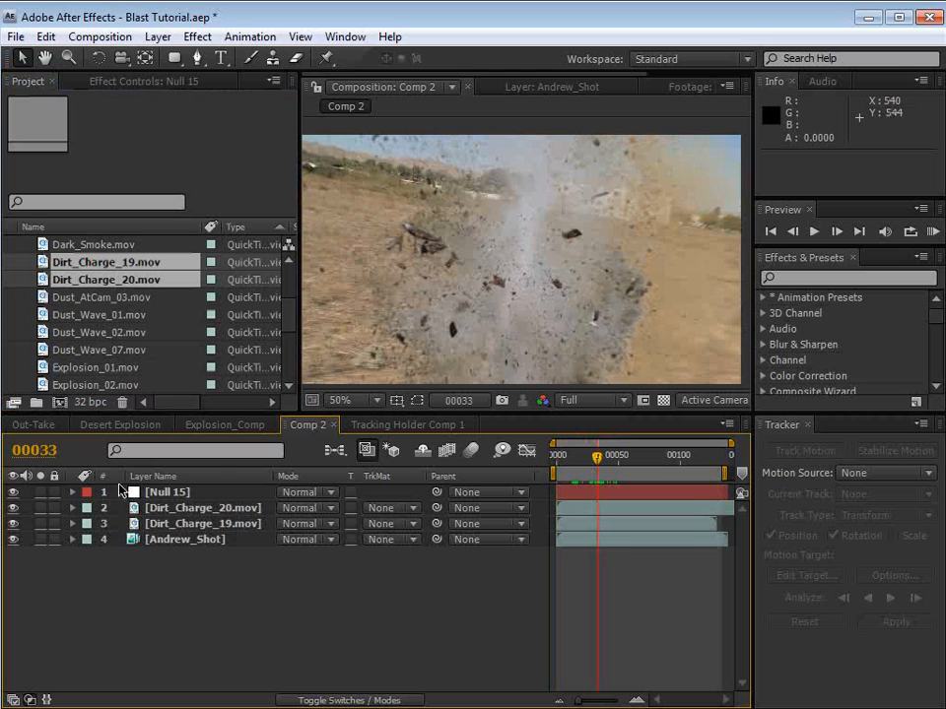
# Step: Try parenting both Dirt_Charge layers to Null 15 at frame 33 and moving them higher in the shot, scrubbing to check
pyautogui.click(205, 508)
pyautogui.keyDown('shift'); pyautogui.click(195, 524); pyautogui.keyUp('shift')
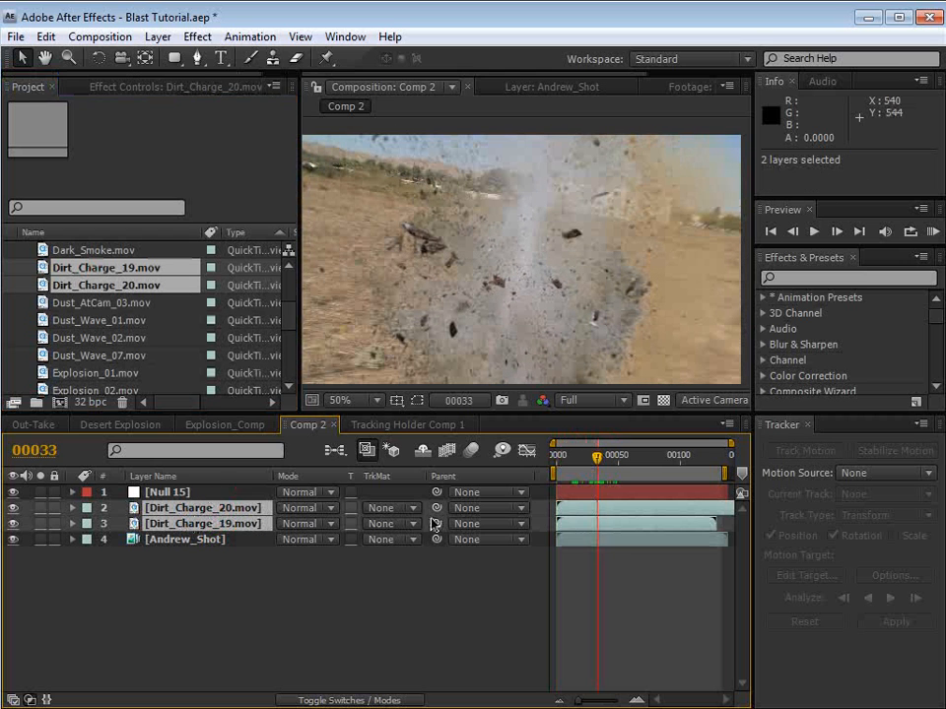
pyautogui.moveTo(436, 509); pyautogui.dragTo(165, 492)
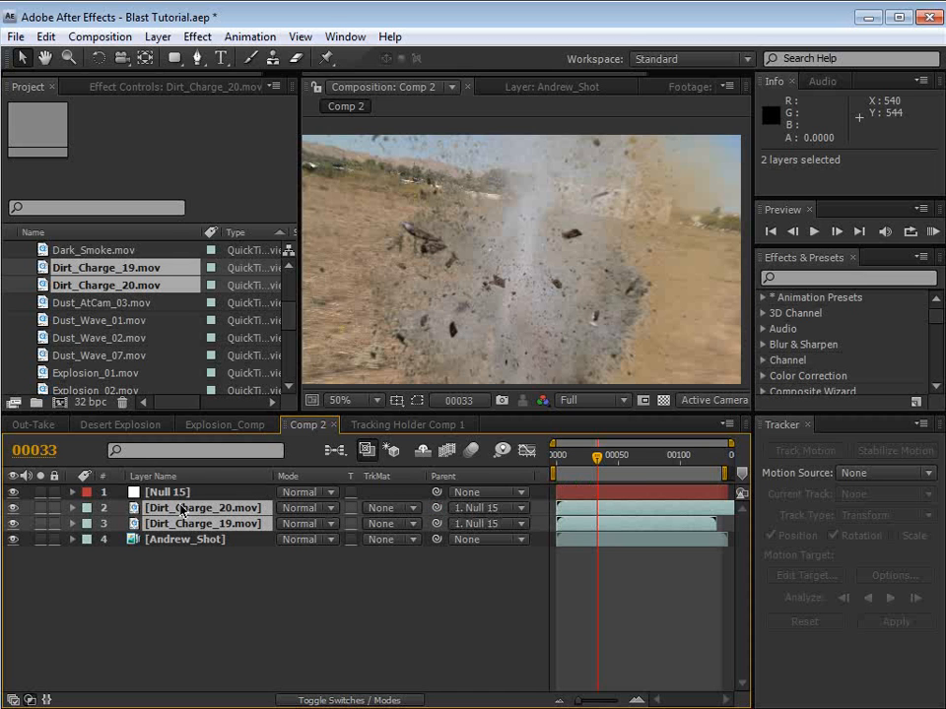
pyautogui.moveTo(558, 342); pyautogui.dragTo(551, 207)
pyautogui.click(604, 459)
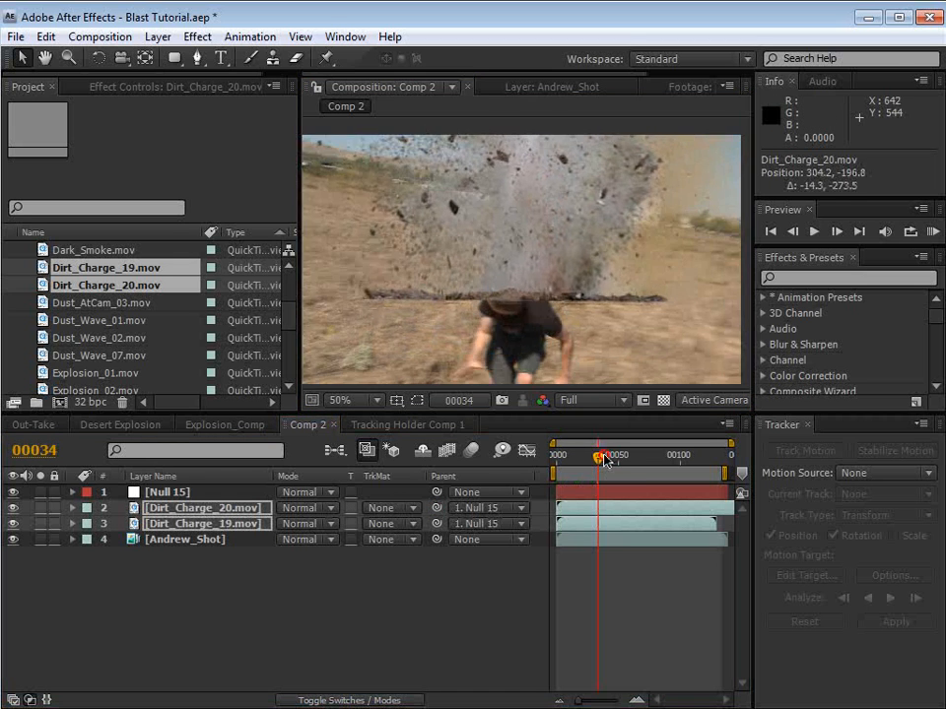
pyautogui.moveTo(604, 460); pyautogui.dragTo(553, 473)
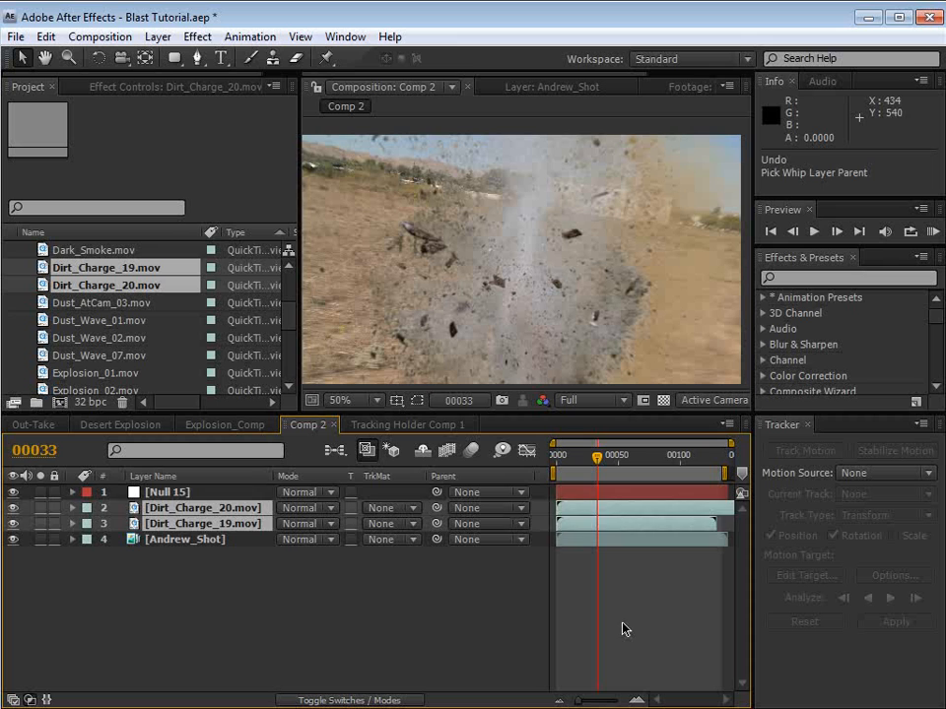
# Step: Add a new null object to Comp 2 and rename it Explosion
pyautogui.click(158, 36)
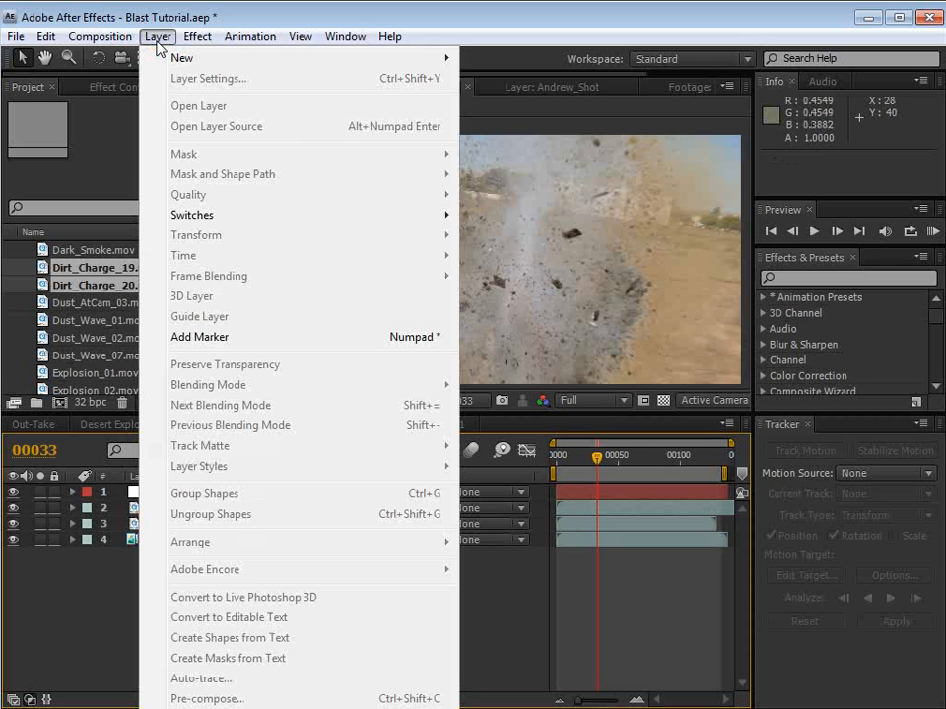
pyautogui.moveTo(163, 63)
pyautogui.click(538, 139)
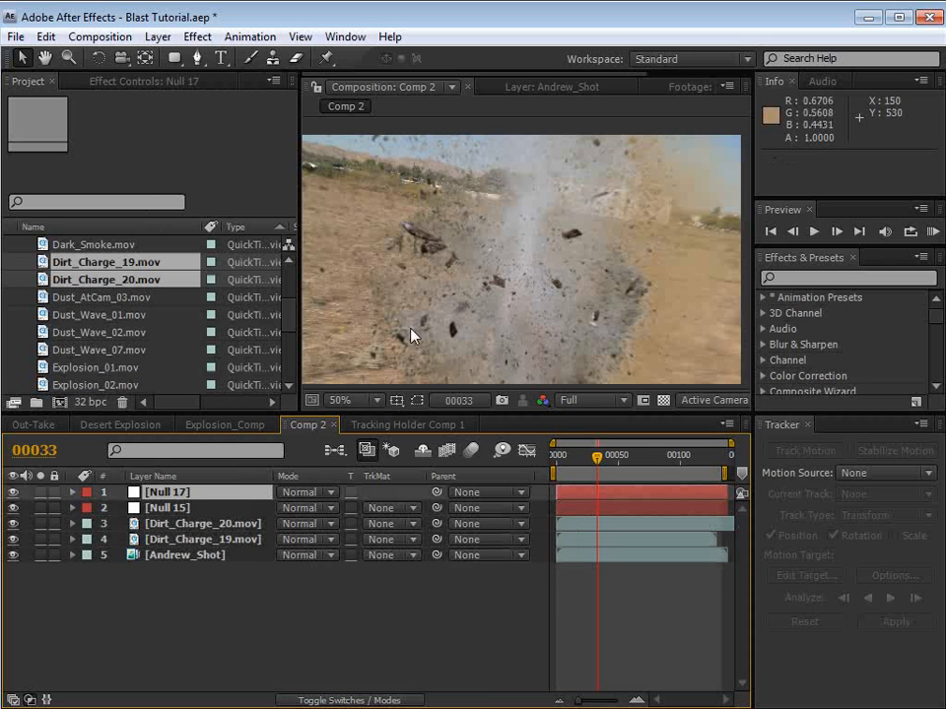
pyautogui.click(180, 496)
pyautogui.press('Return')
pyautogui.write('Exp')
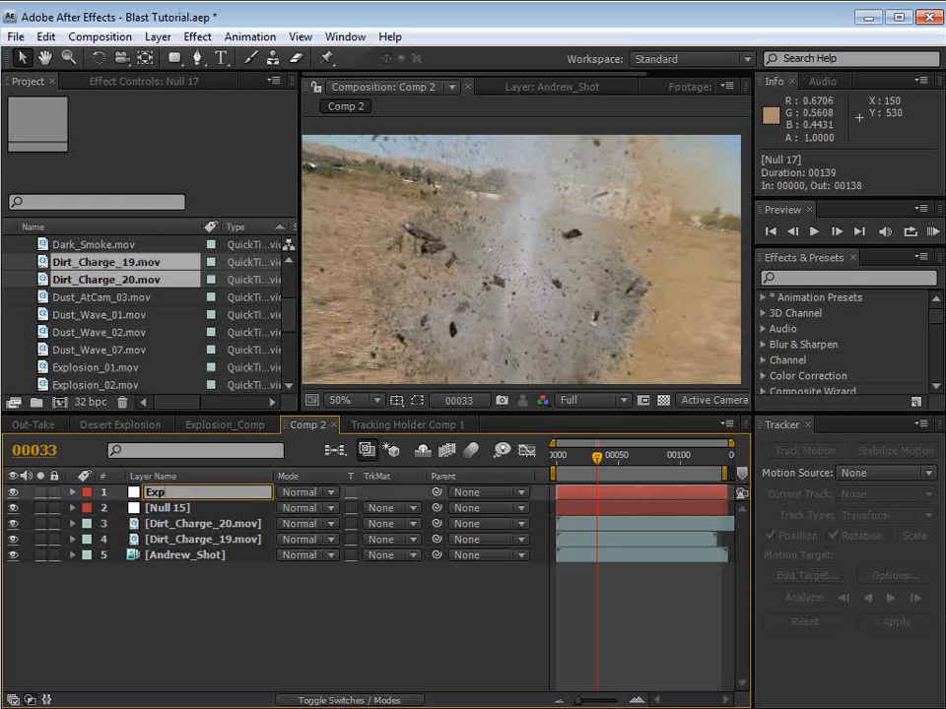
pyautogui.write('losion')
# Step: Rename the Null 15 layer as Tracking Data
pyautogui.click(165, 508)
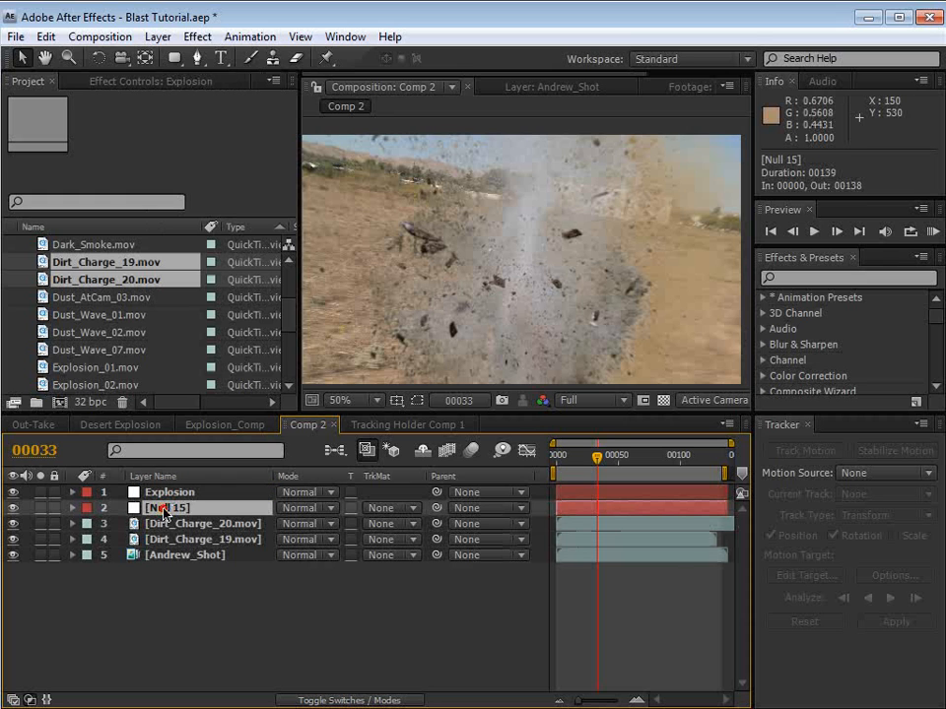
pyautogui.press('Return')
pyautogui.write('Tracking')
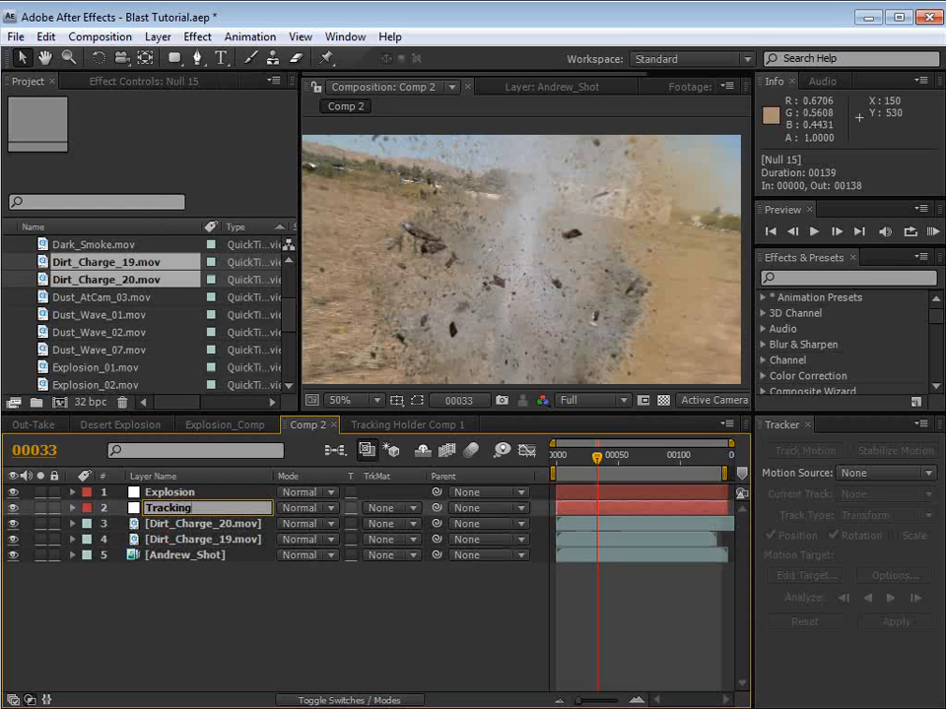
pyautogui.write(' Data')
pyautogui.press('Return')
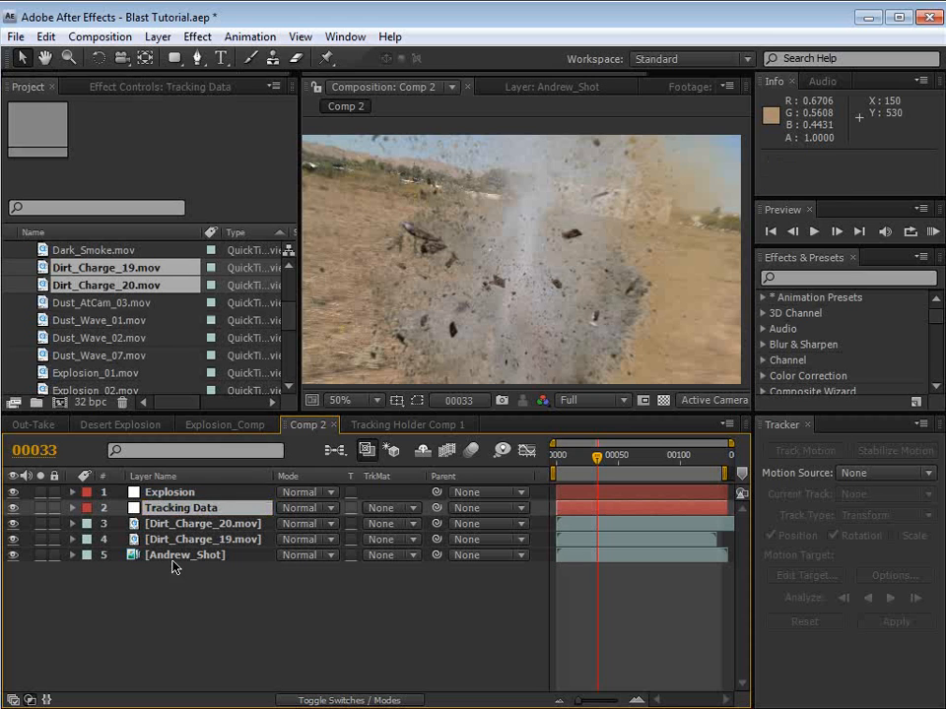
# Step: Parent the Dirt_Charge_20.mov and Dirt_Charge_19.mov layers to the Explosion null
pyautogui.click(199, 525)
pyautogui.keyDown('ctrl'); pyautogui.click(181, 541); pyautogui.keyUp('ctrl')
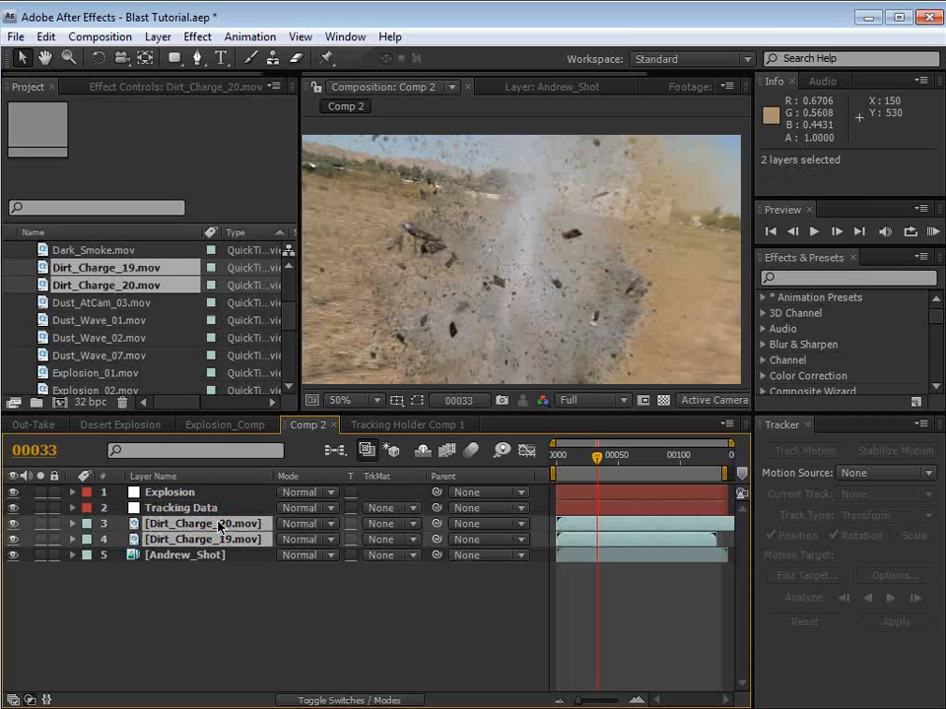
pyautogui.moveTo(437, 524); pyautogui.dragTo(182, 496)
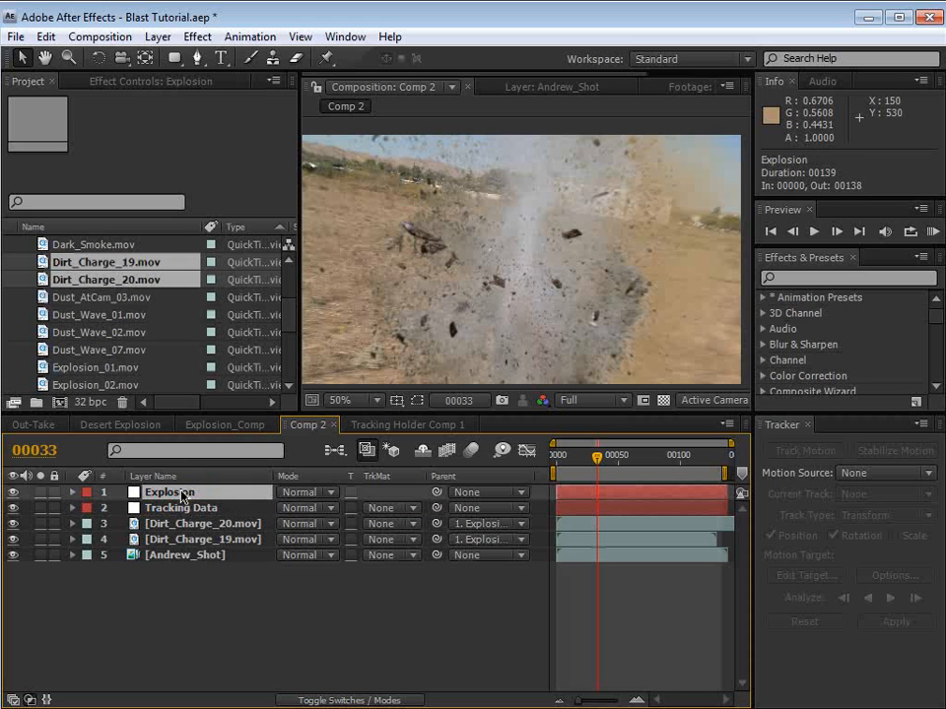
pyautogui.click(194, 606)
# Step: Parent the Explosion null to Tracking Data and place it below Tracking Data in the layer stack
pyautogui.click(172, 493)
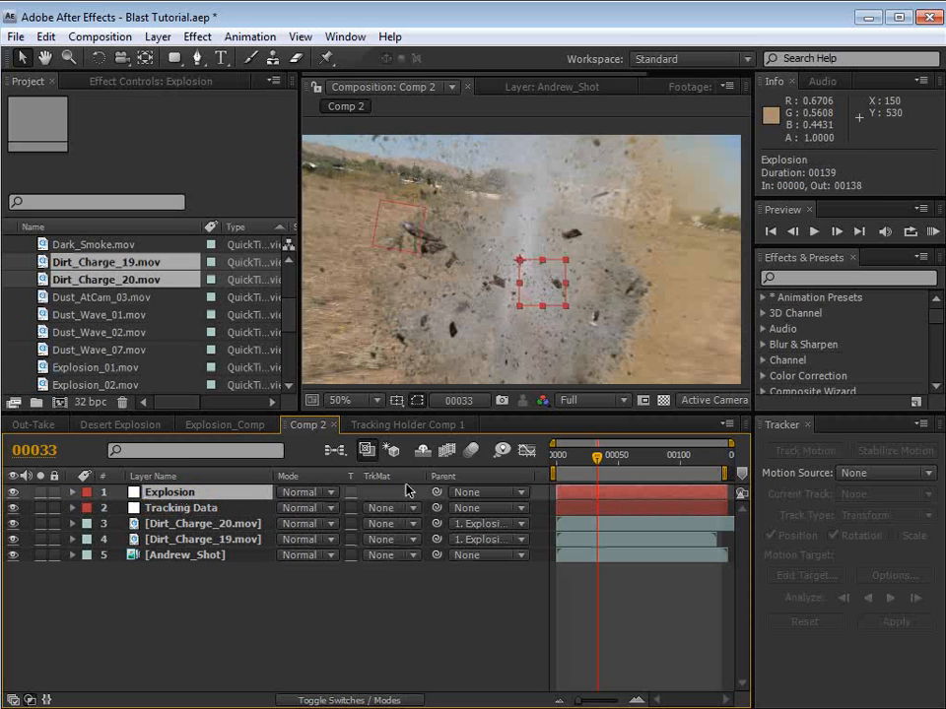
pyautogui.moveTo(437, 493); pyautogui.dragTo(182, 522)
pyautogui.click(187, 508)
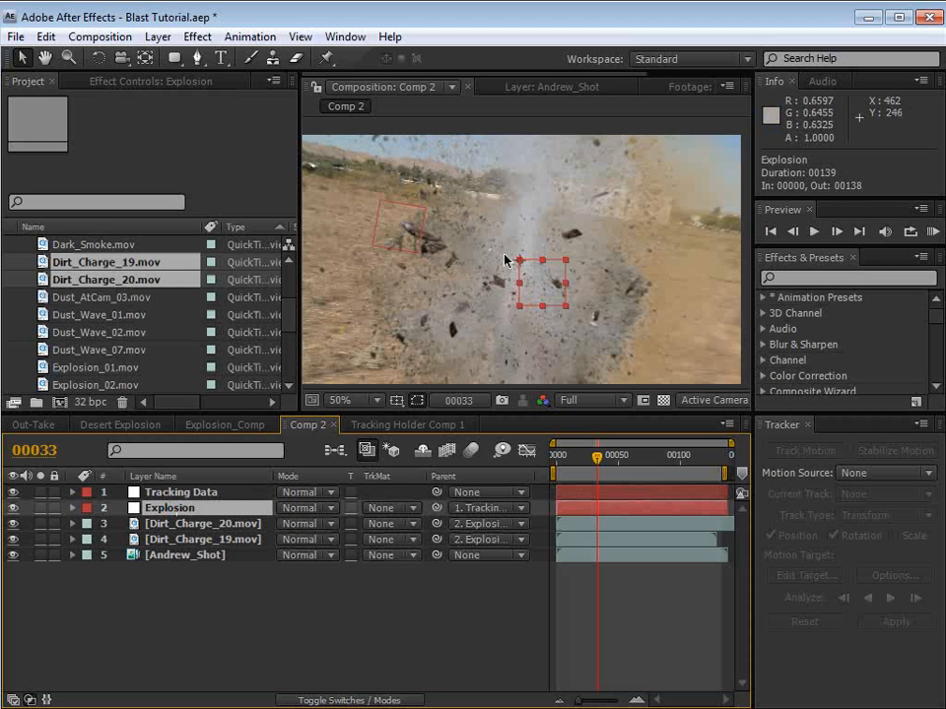
# Step: Scale the Explosion null to about 60% and move the blast onto the tracked ground behind the man, checking at frames 29 and 17
pyautogui.scroll(-1, 505, 260)
pyautogui.scroll(1, 505, 260)
pyautogui.moveTo(566, 306); pyautogui.dragTo(547, 289)
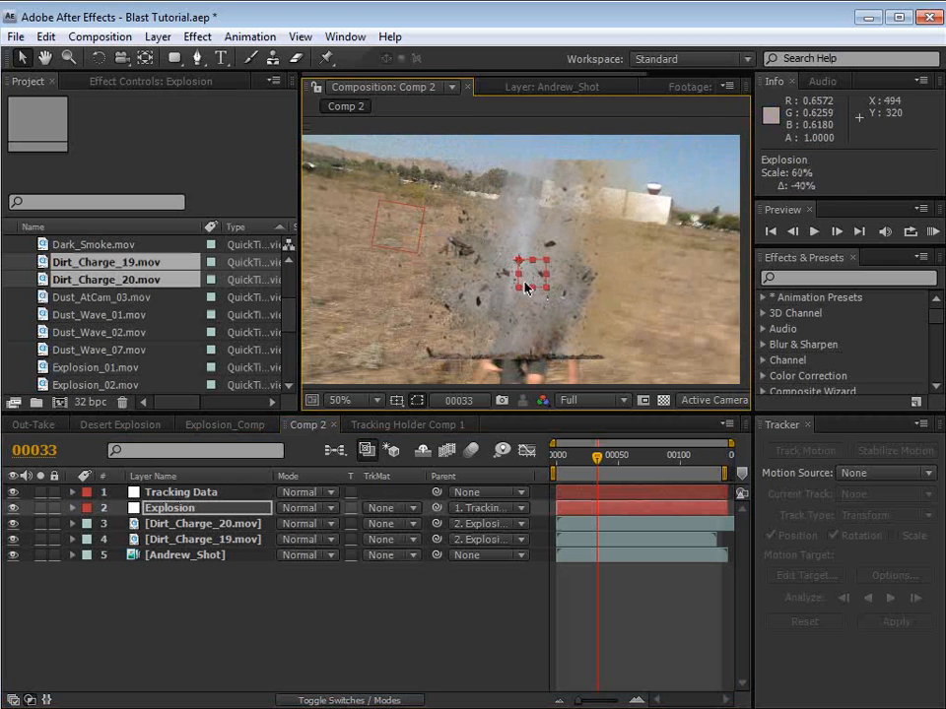
pyautogui.moveTo(564, 335); pyautogui.dragTo(426, 248)
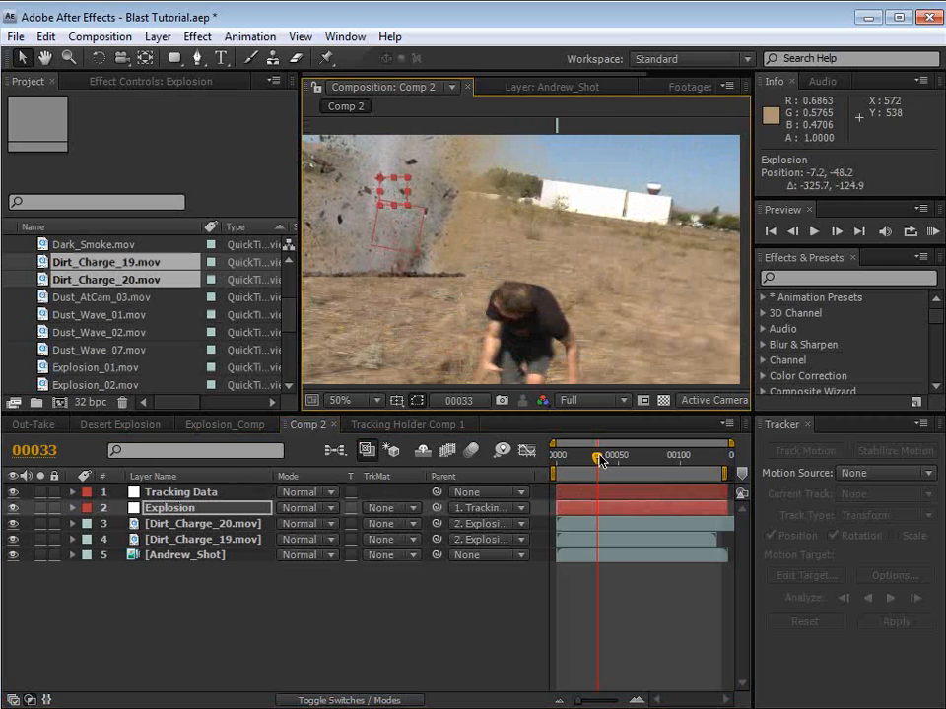
pyautogui.moveTo(597, 457)
pyautogui.mouseDown()
pyautogui.moveTo(571, 460)
pyautogui.moveTo(604, 463)
pyautogui.moveTo(592, 464)
pyautogui.mouseUp()
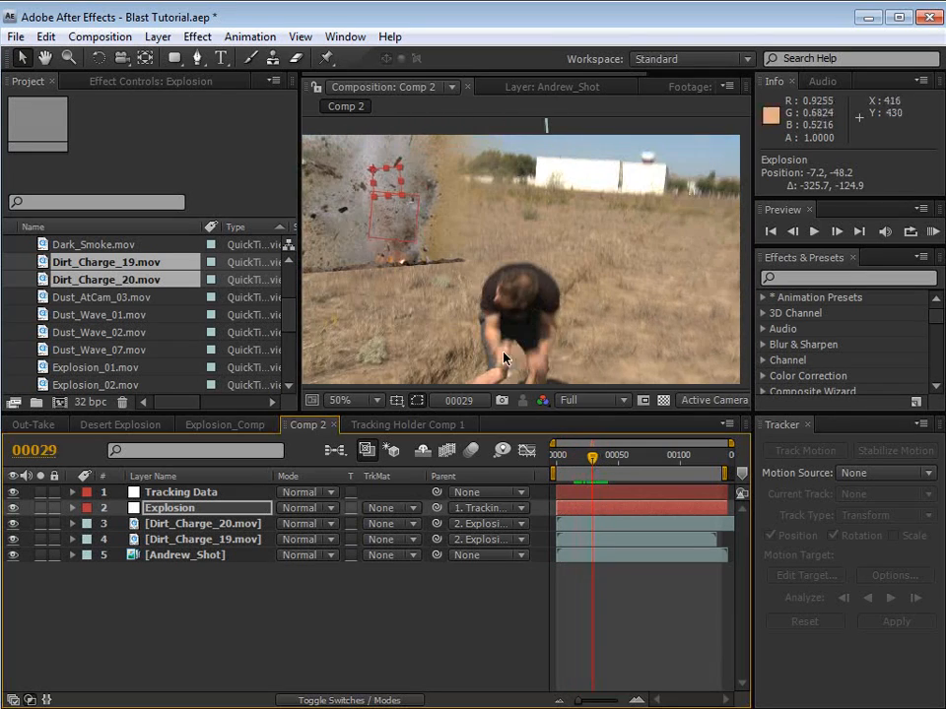
pyautogui.moveTo(395, 197); pyautogui.dragTo(400, 168)
pyautogui.moveTo(598, 464); pyautogui.dragTo(577, 463)
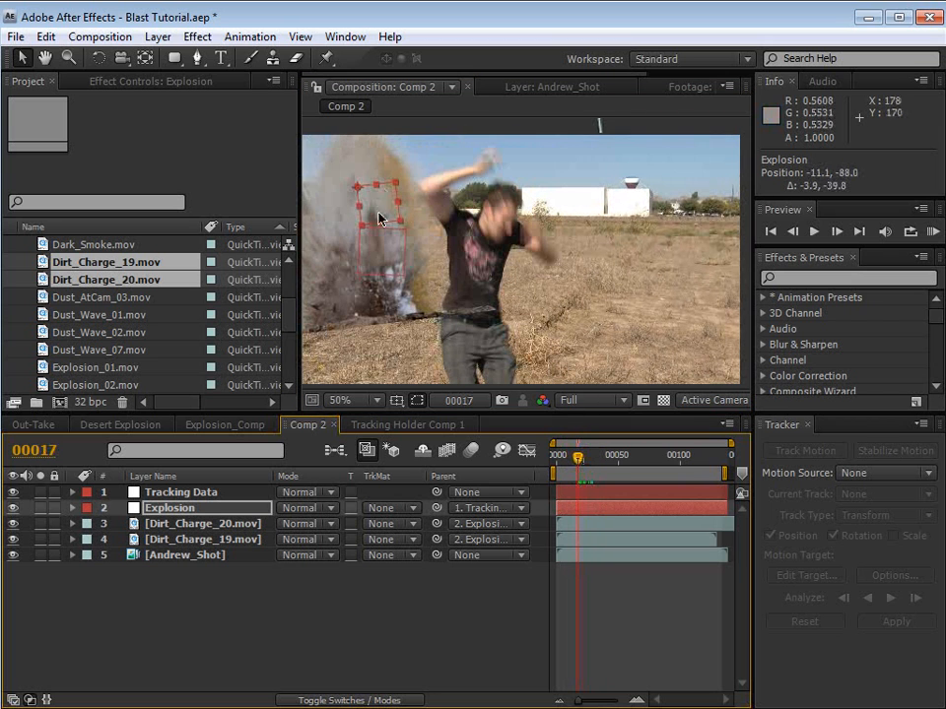
pyautogui.moveTo(389, 218); pyautogui.dragTo(386, 160)
pyautogui.press('w')
pyautogui.press('v')
# Step: Hide Dirt_Charge_20.mov and shift the Dirt_Charge_19.mov layer in time to start at frame 12
pyautogui.click(636, 576)
pyautogui.click(195, 525)
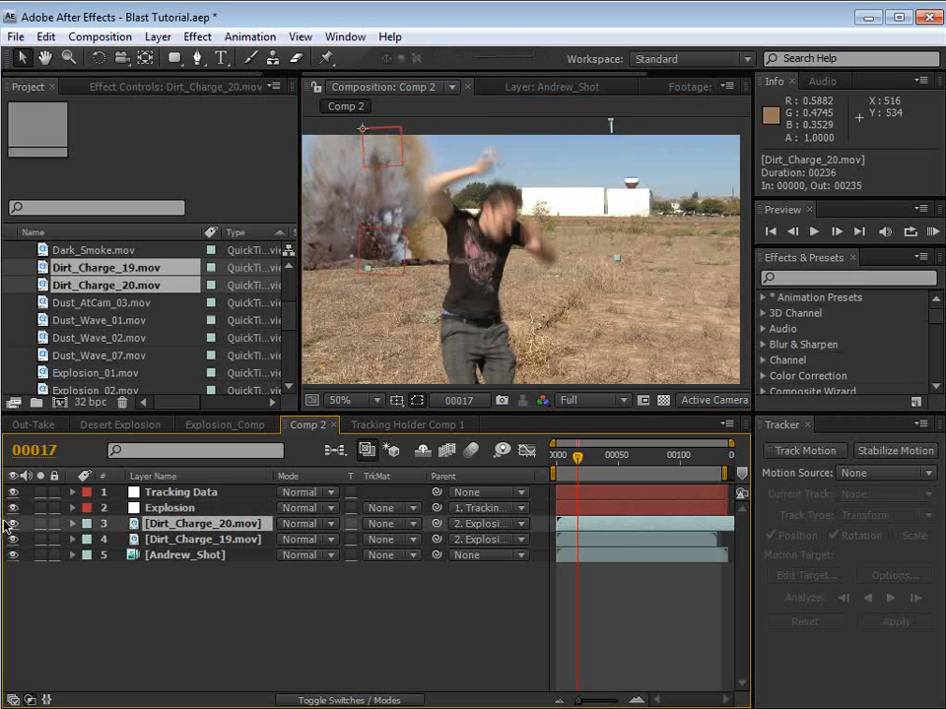
pyautogui.click(13, 524)
pyautogui.moveTo(572, 541); pyautogui.dragTo(587, 540)
pyautogui.rightClick(585, 541)
pyautogui.click(575, 539)
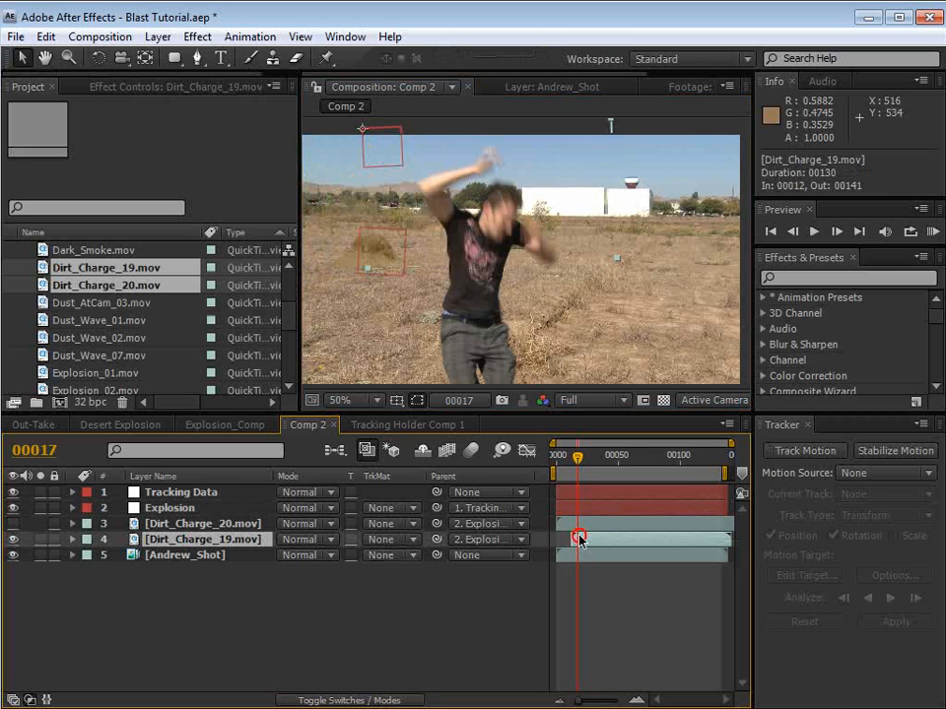
# Step: Time-stretch Dirt_Charge_19.mov to a stretch factor of 75%, holding the layer in-point
pyautogui.click(158, 37)
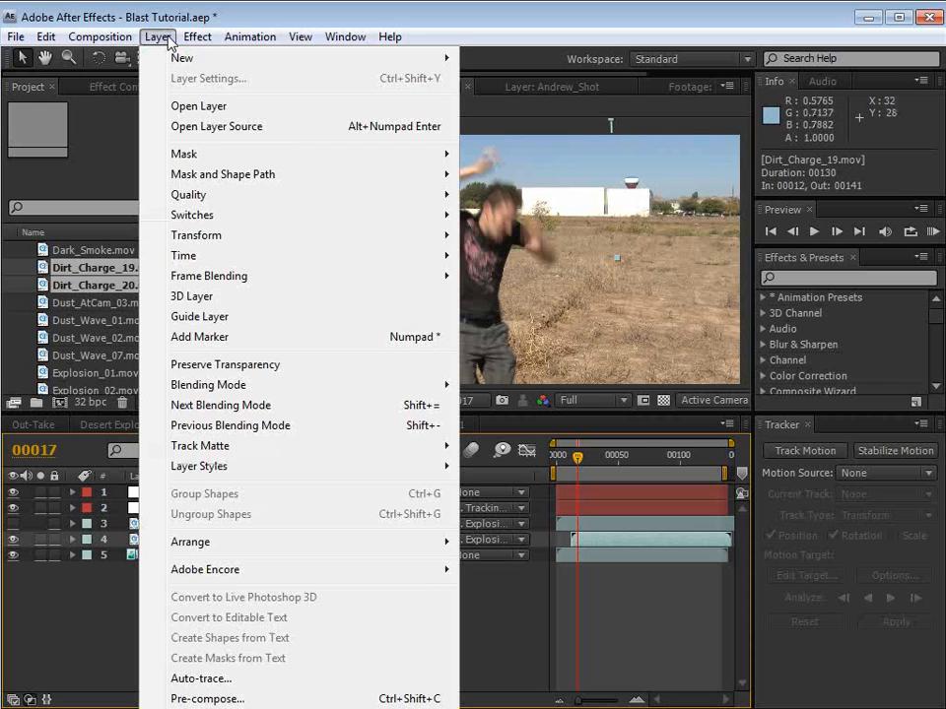
pyautogui.moveTo(185, 255)
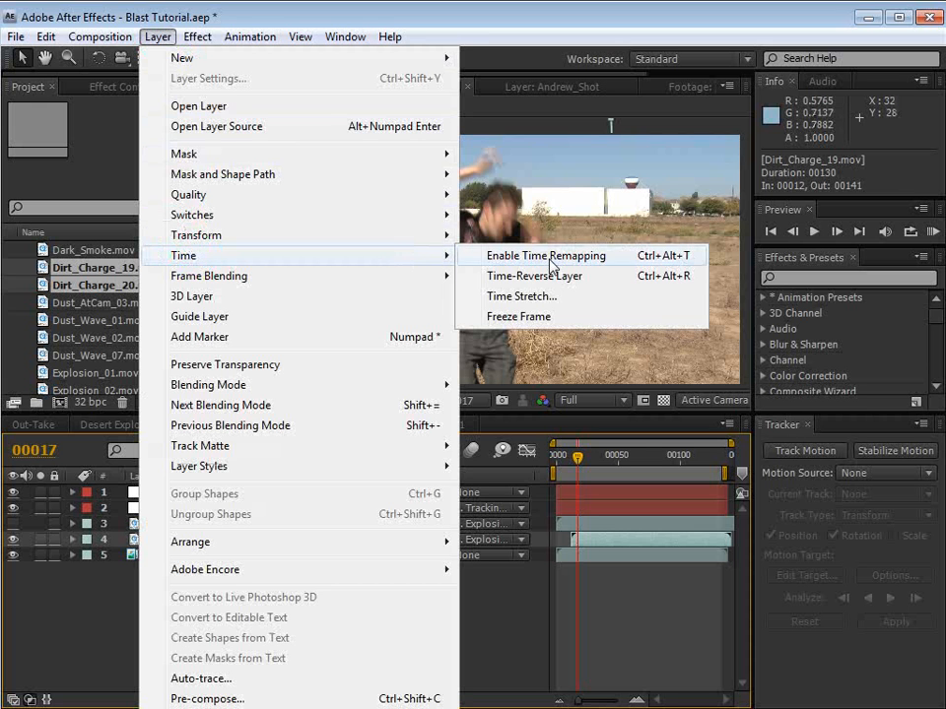
pyautogui.click(530, 299)
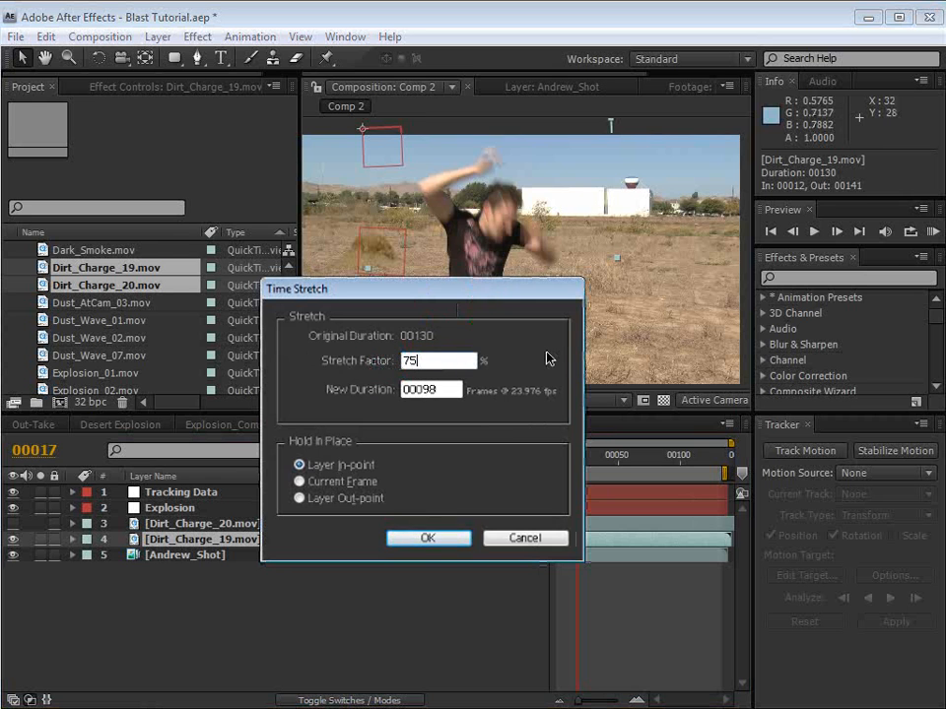
pyautogui.write('75')
pyautogui.click(428, 538)
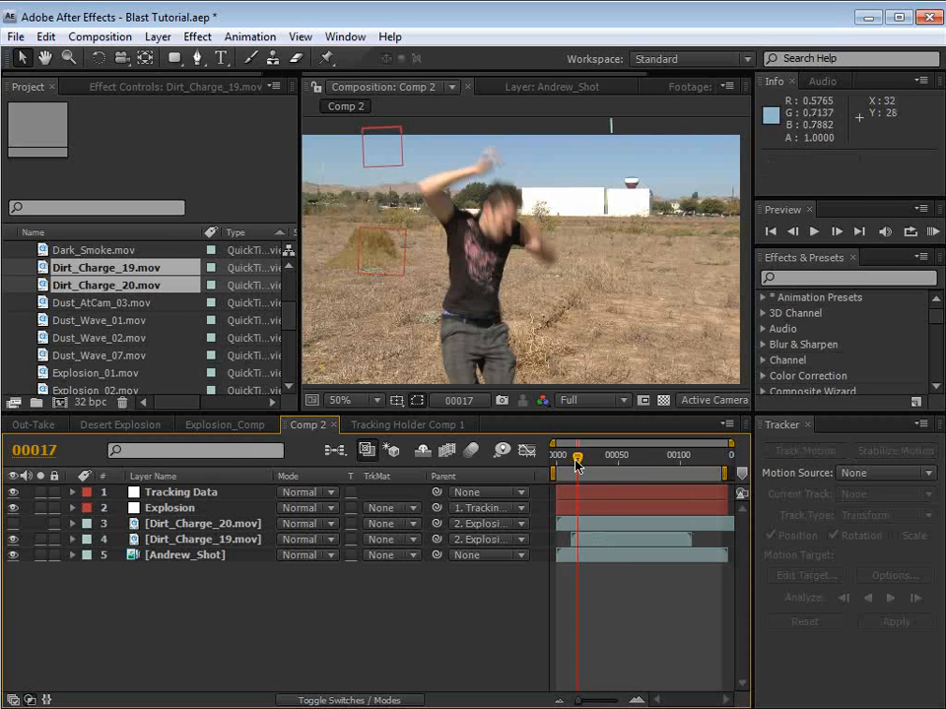
# Step: Shift Dirt_Charge_19.mov in time to start at frame 8, and check the blast's onset up to frame 14
pyautogui.press('=')
pyautogui.press('=')
pyautogui.press('space')
pyautogui.moveTo(593, 521); pyautogui.dragTo(706, 526)
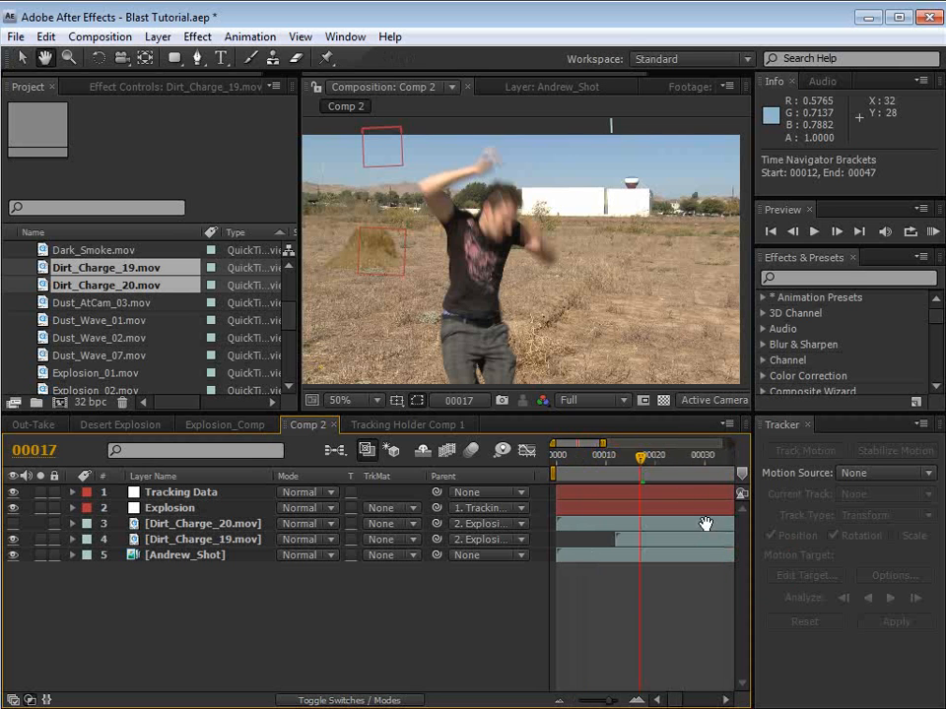
pyautogui.moveTo(640, 460); pyautogui.dragTo(601, 463)
pyautogui.moveTo(645, 538); pyautogui.dragTo(623, 544)
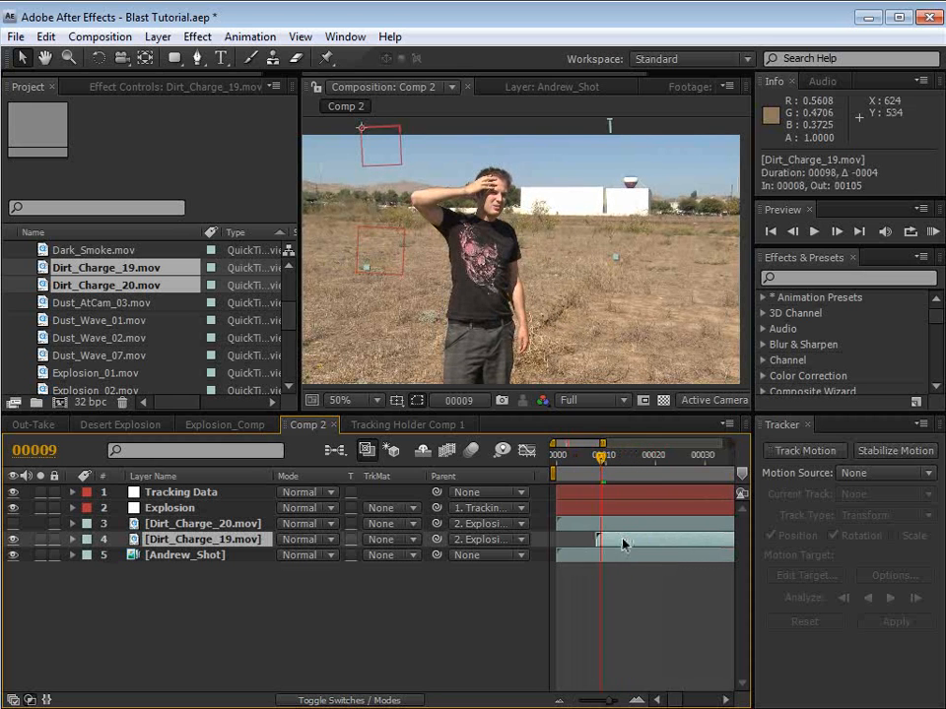
pyautogui.moveTo(604, 460); pyautogui.dragTo(621, 460)
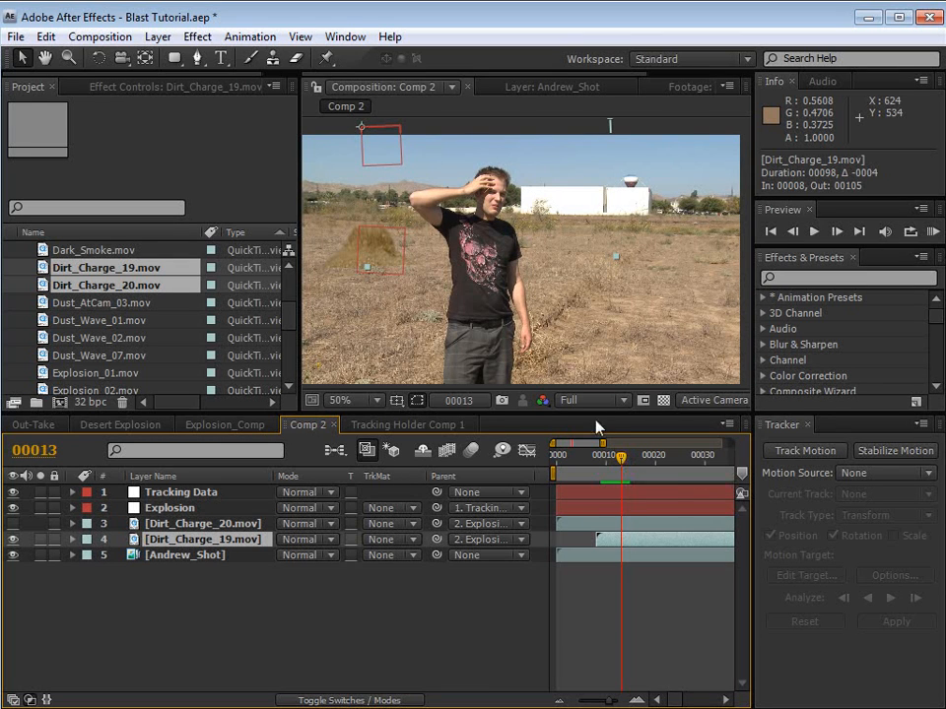
pyautogui.press('pagedown')
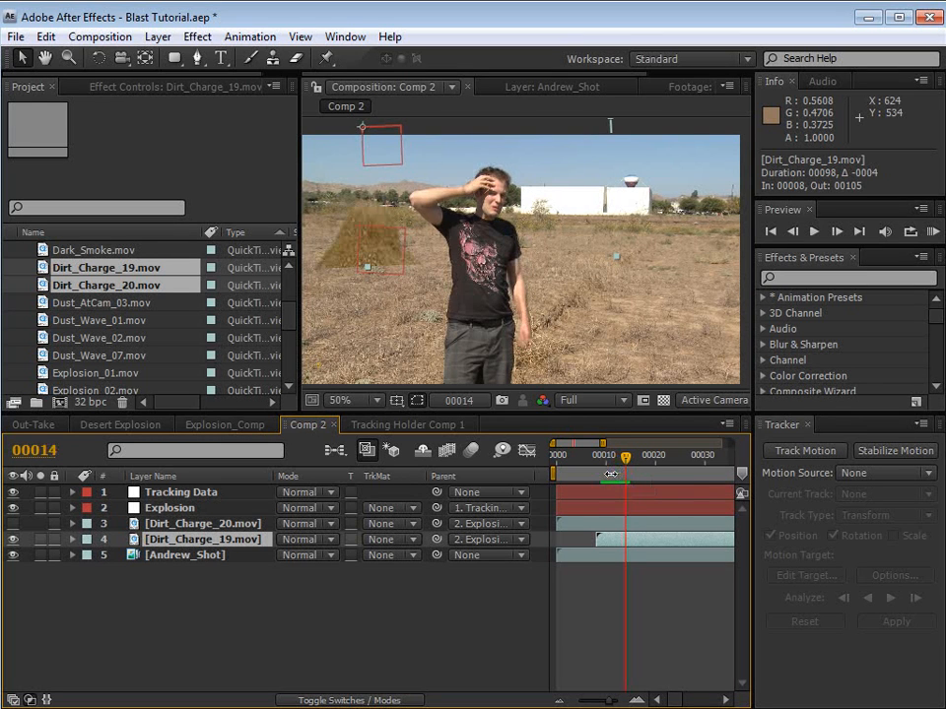
# Step: Show Dirt_Charge_20.mov again and shift it one frame earlier so its fireball lines up at frame 14
pyautogui.click(195, 525)
pyautogui.click(13, 524)
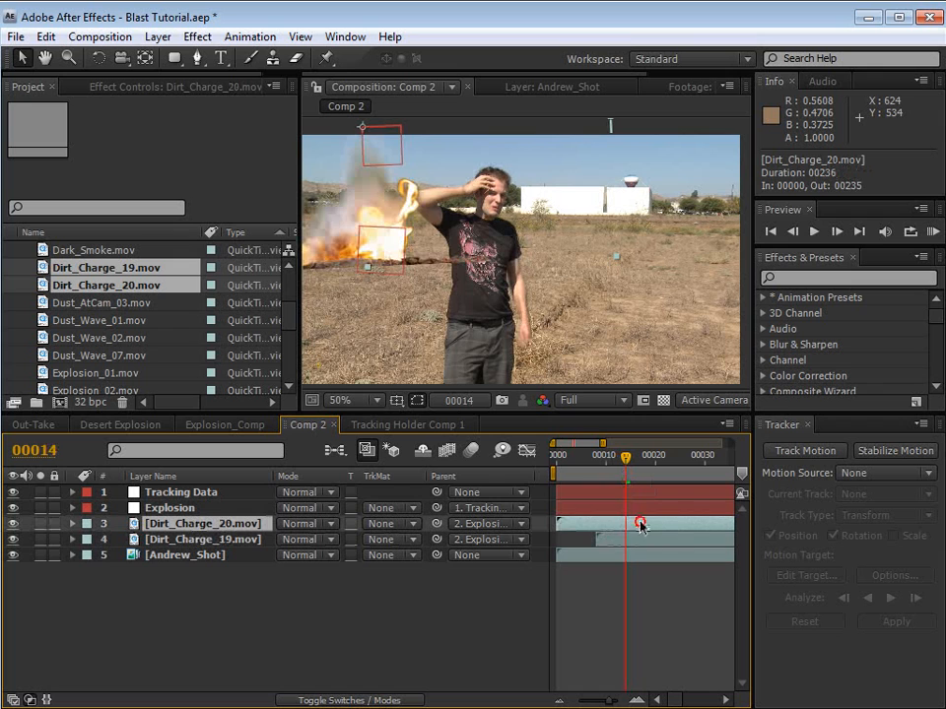
pyautogui.moveTo(641, 526)
pyautogui.mouseDown()
pyautogui.moveTo(660, 529)
pyautogui.moveTo(627, 522)
pyautogui.mouseUp()
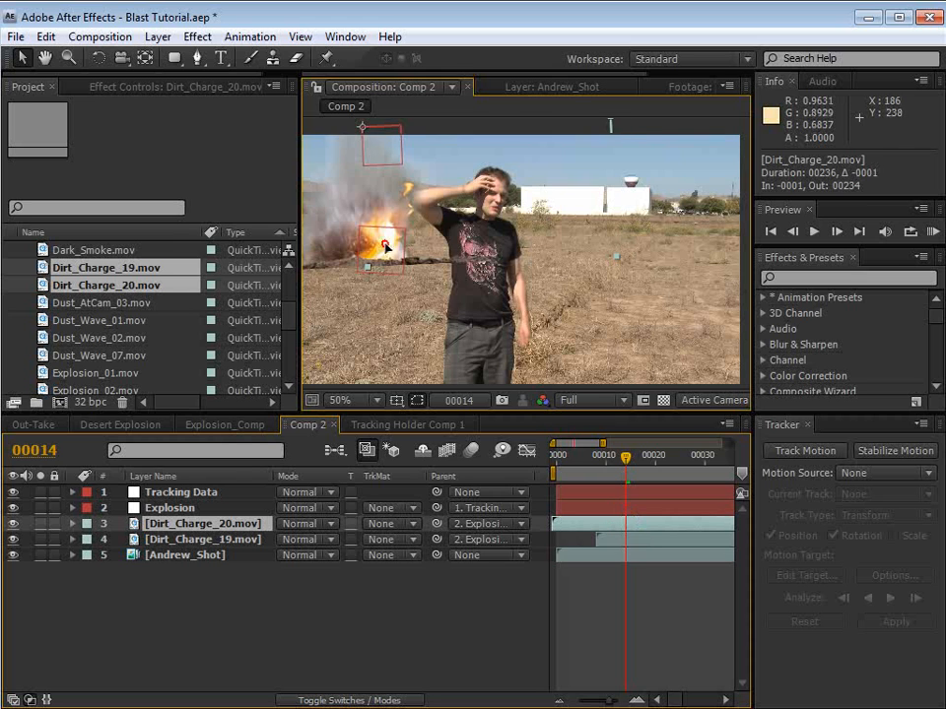
# Step: Shrink the Dirt_Charge_20.mov fireball and move it down so its base sits on the ground behind the man
pyautogui.moveTo(386, 247); pyautogui.dragTo(387, 252)
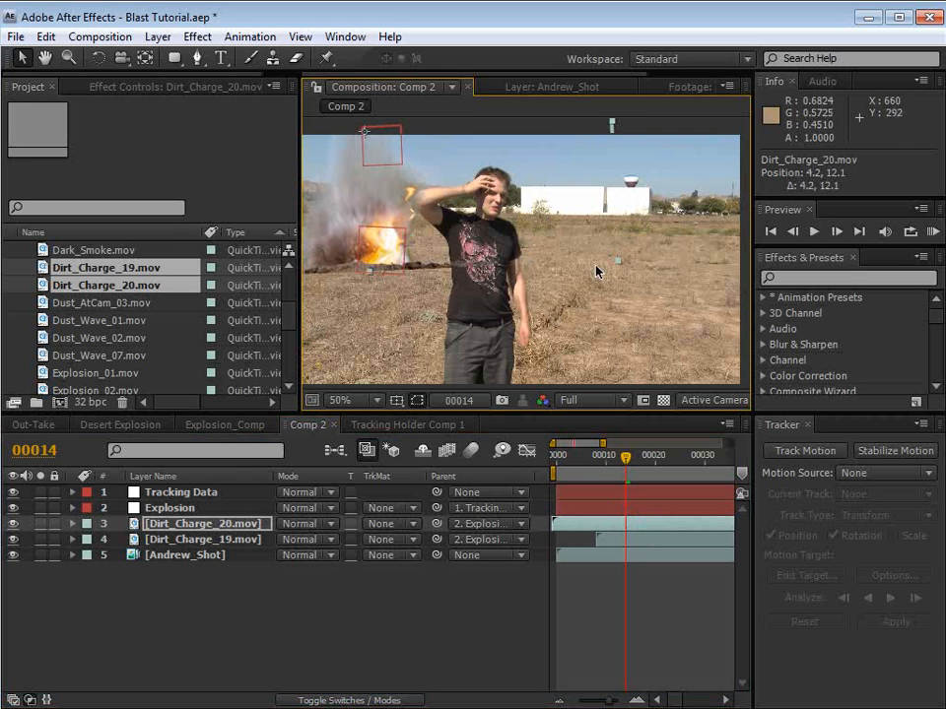
pyautogui.moveTo(619, 265); pyautogui.dragTo(558, 233)
pyautogui.moveTo(465, 216); pyautogui.dragTo(466, 247)
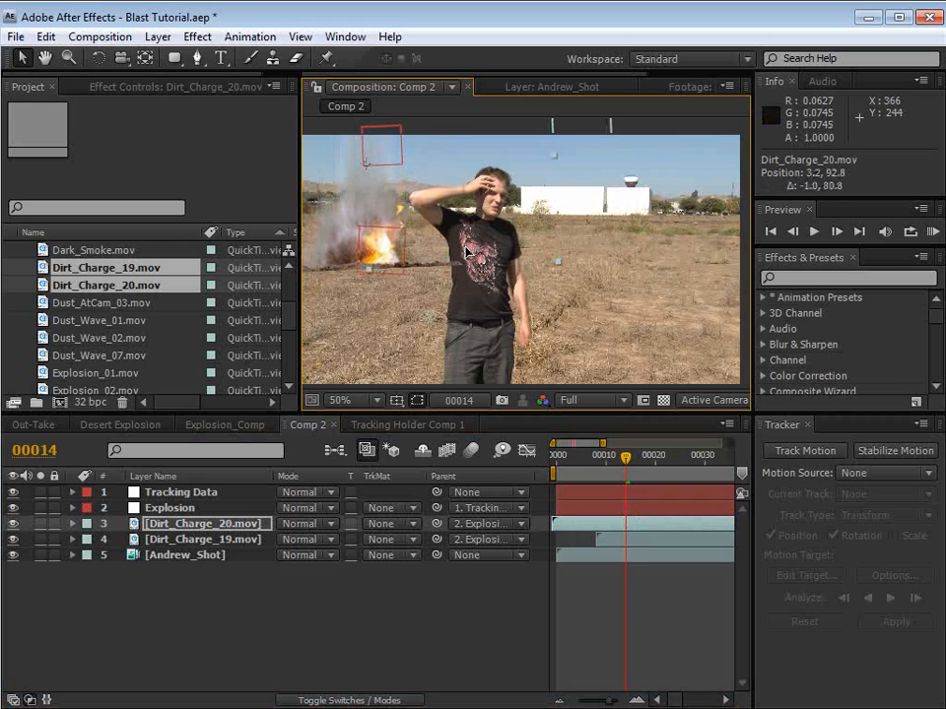
# Step: Move Dirt_Charge_20.mov's anchor point to the base of the blast, and fine-tune the layer's size and position around the dirt charge
pyautogui.click(145, 60)
pyautogui.moveTo(367, 270); pyautogui.dragTo(367, 275)
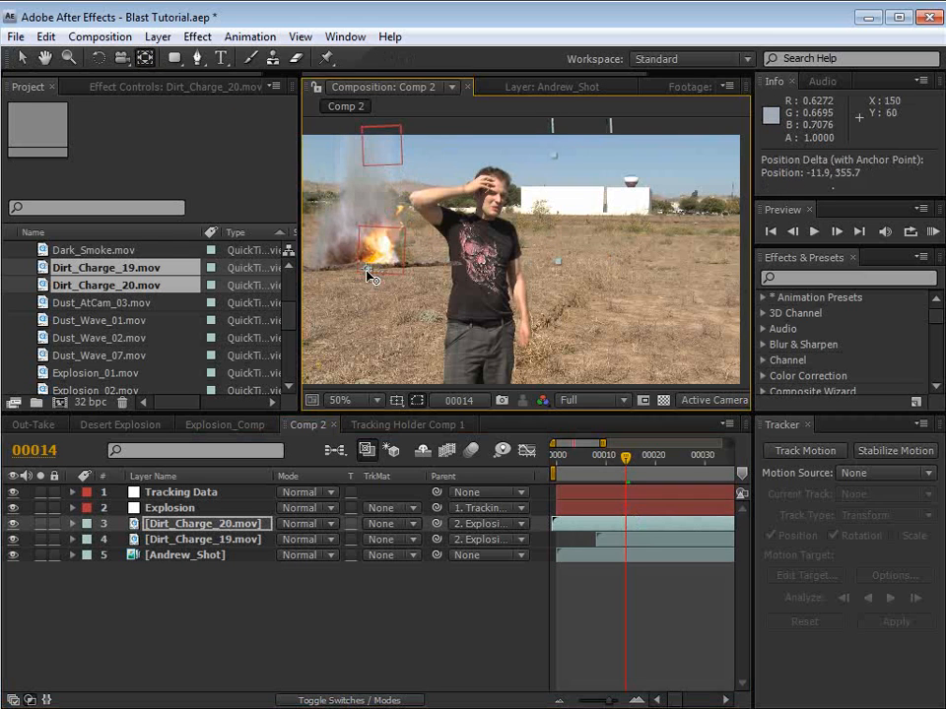
pyautogui.press('v')
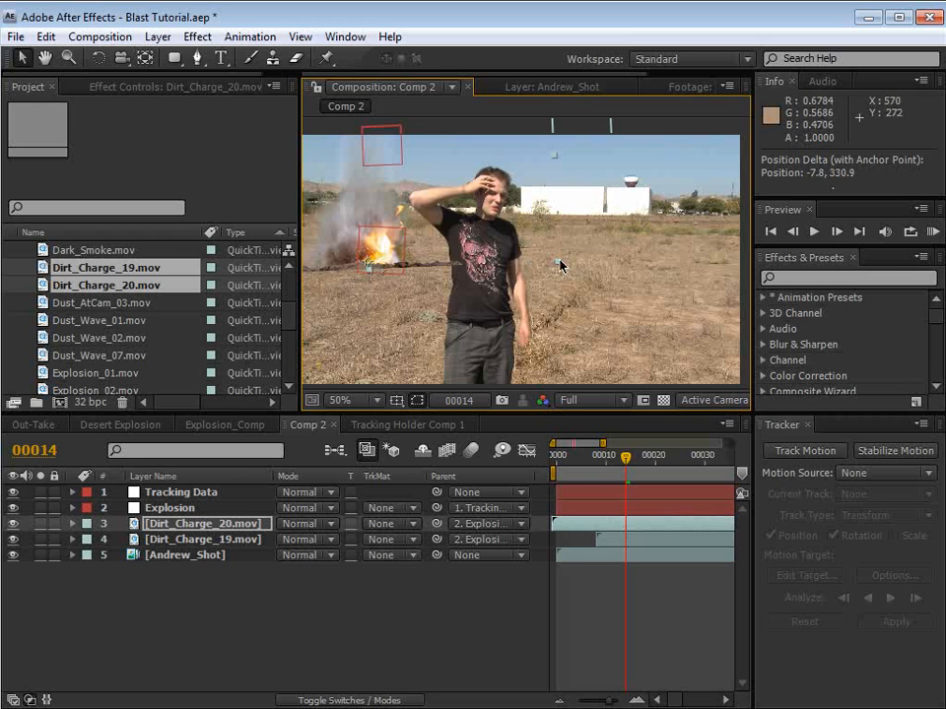
pyautogui.moveTo(560, 264); pyautogui.dragTo(394, 244)
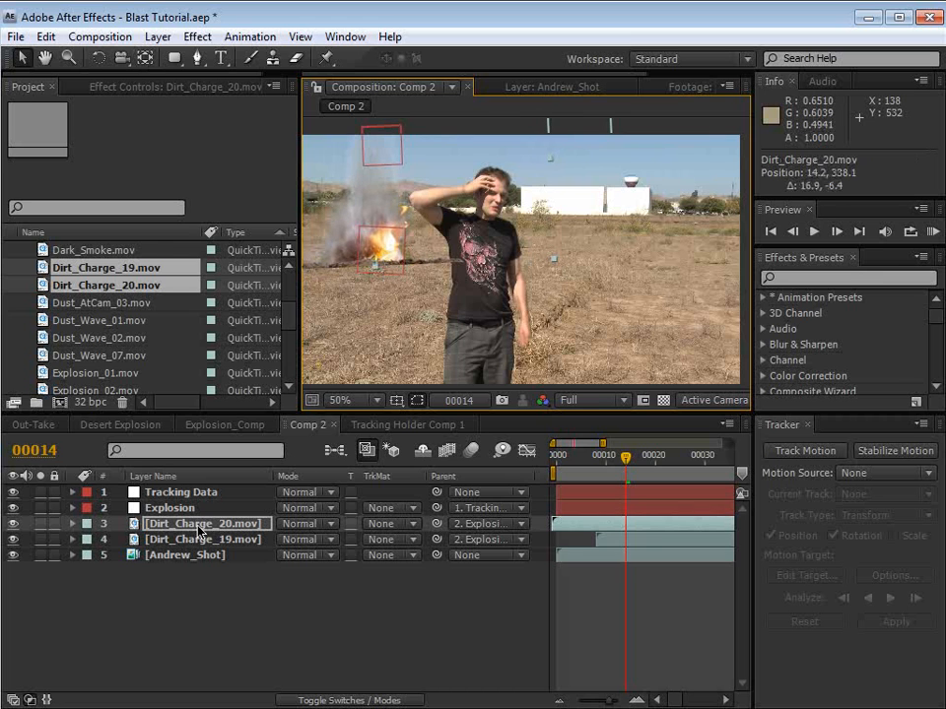
# Step: Place Dirt_Charge_20.mov below Dirt_Charge_19.mov in the stack and trim its in-point to frame 14
pyautogui.moveTo(200, 529); pyautogui.dragTo(192, 548)
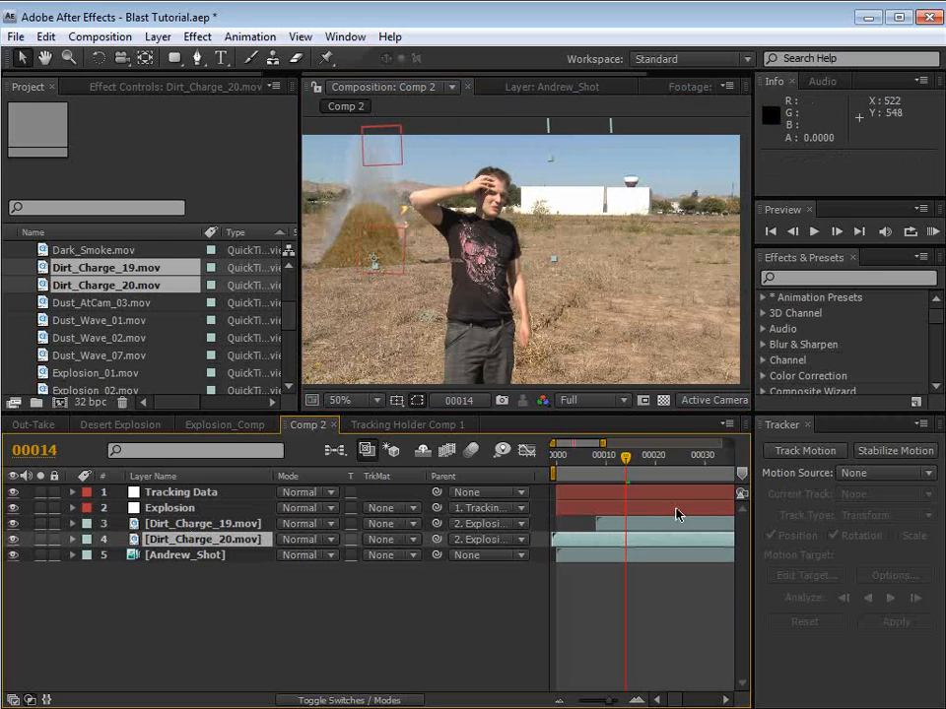
pyautogui.click(573, 539)
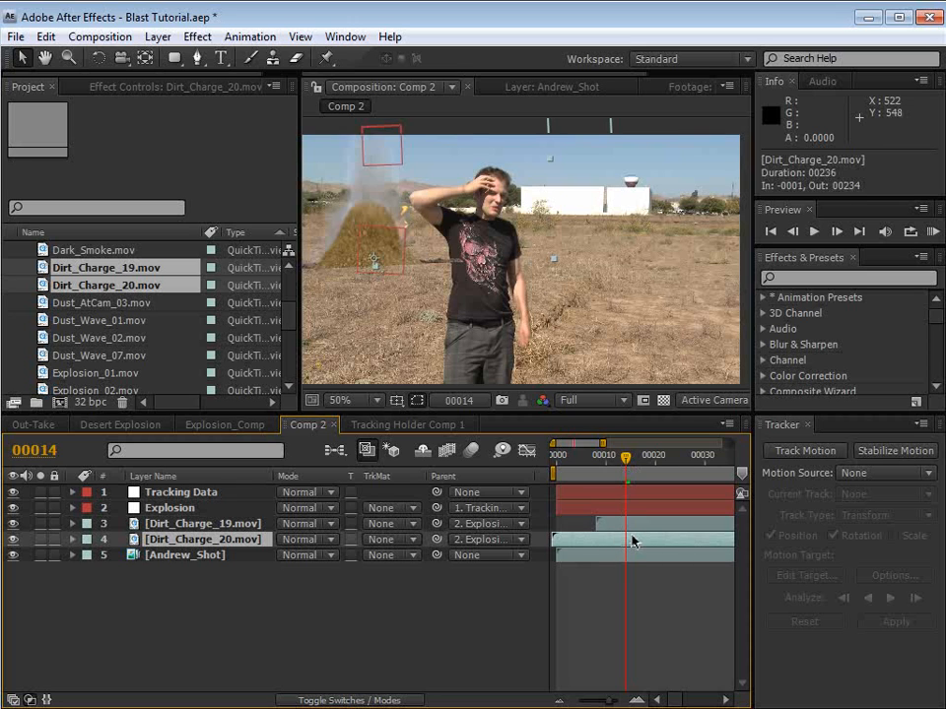
pyautogui.hotkey('alt', '[')
pyautogui.moveTo(621, 536)
pyautogui.mouseDown()
pyautogui.moveTo(547, 549)
pyautogui.moveTo(612, 543)
pyautogui.mouseUp()
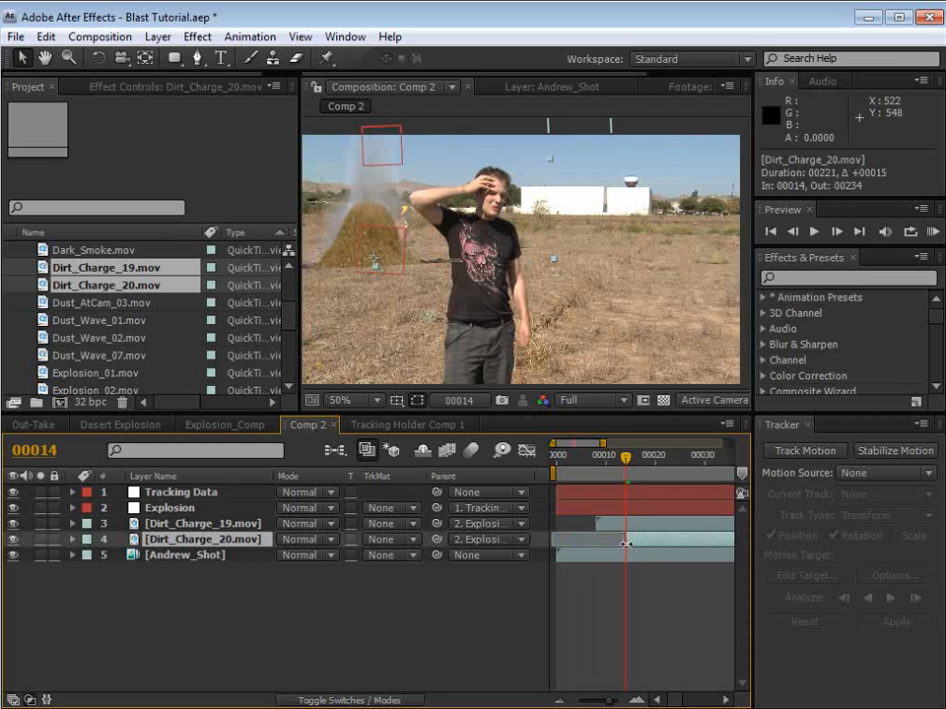
pyautogui.click(621, 530)
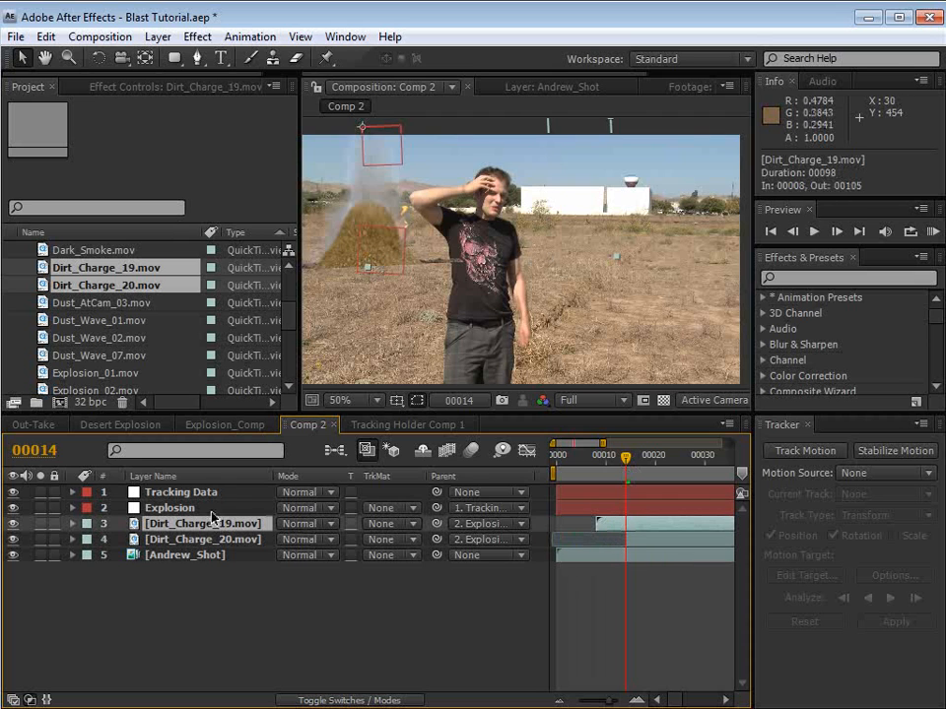
# Step: Trim Dirt_Charge_19.mov's out-point to frame 13, just before the fireball frame
pyautogui.hotkey('alt', ']')
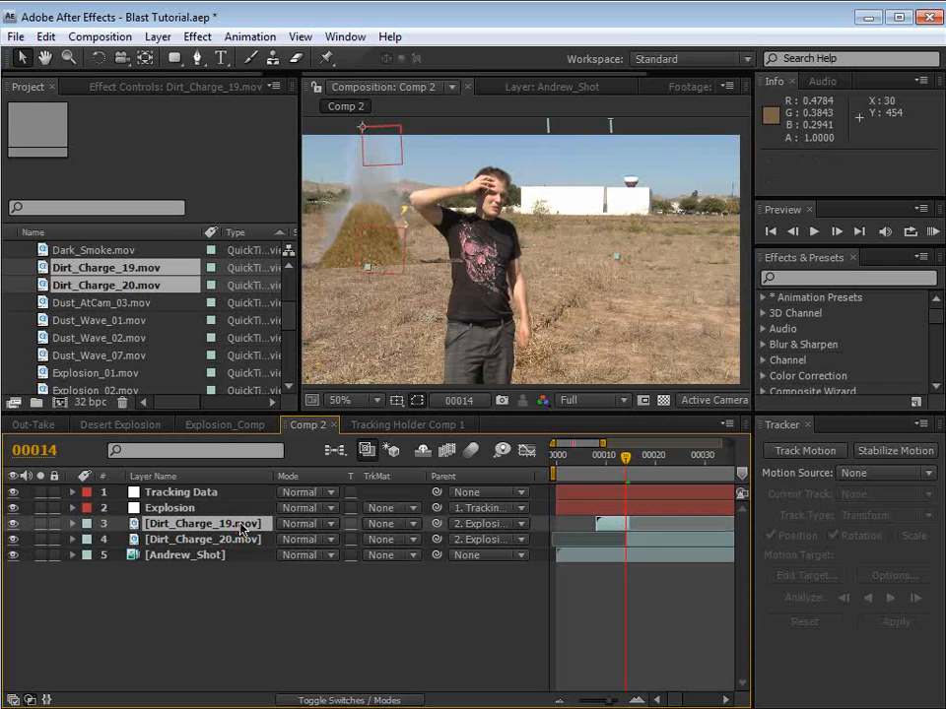
pyautogui.press('space')
pyautogui.moveTo(408, 225)
pyautogui.mouseDown()
pyautogui.moveTo(420, 240)
pyautogui.moveTo(422, 217)
pyautogui.mouseUp()
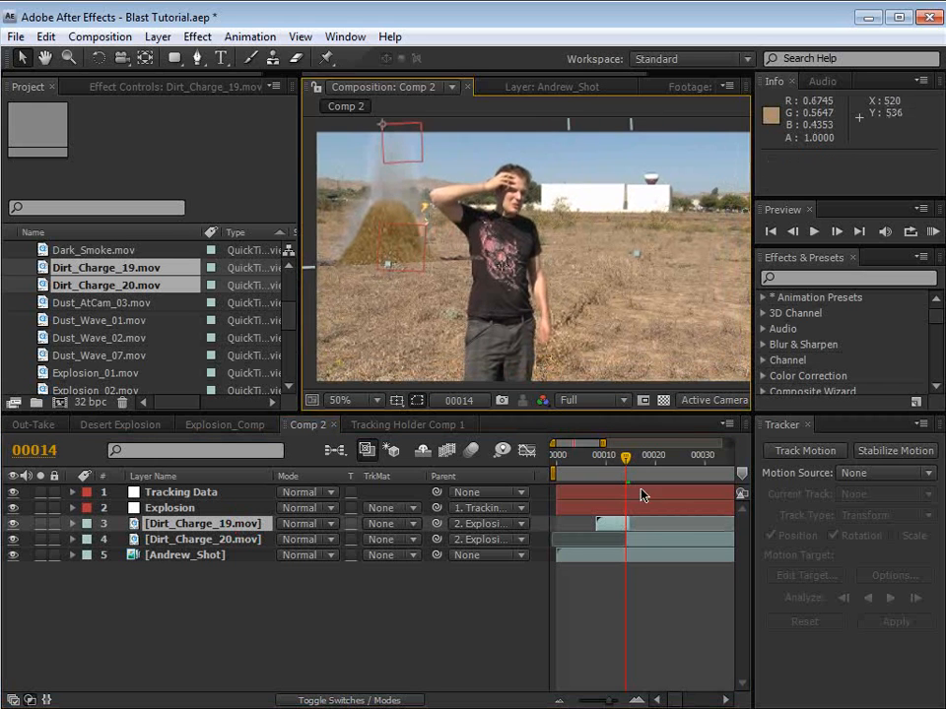
pyautogui.moveTo(621, 460)
pyautogui.mouseDown()
pyautogui.moveTo(609, 460)
pyautogui.moveTo(625, 460)
pyautogui.mouseUp()
pyautogui.click(625, 525)
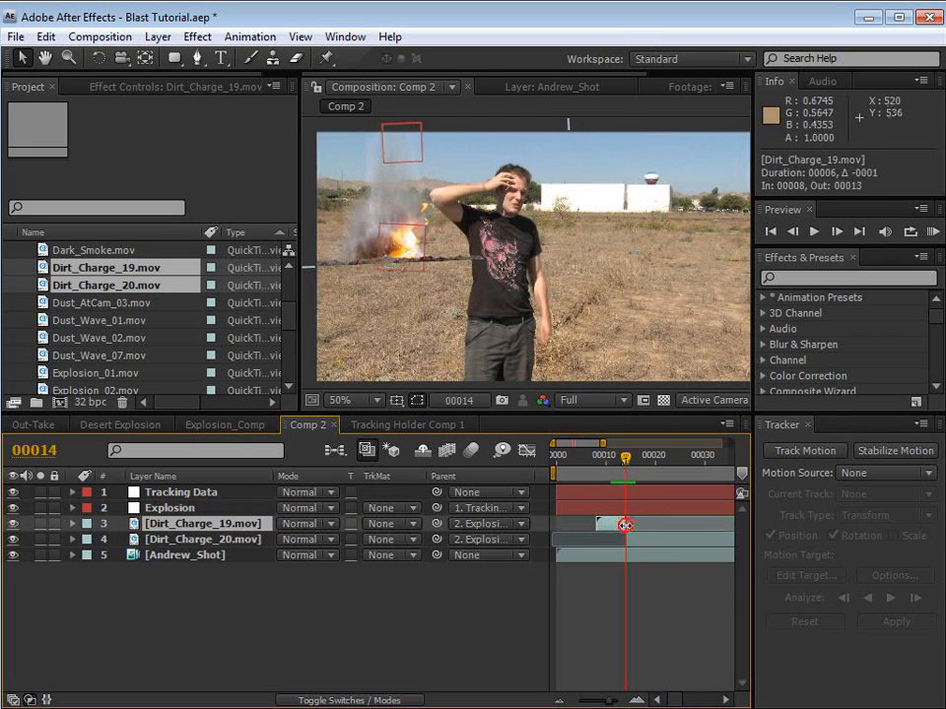
# Step: Shift Dirt_Charge_20.mov one frame earlier so it starts at frame 13, and scale it up to 82.7%
pyautogui.moveTo(640, 545); pyautogui.dragTo(635, 545)
pyautogui.moveTo(627, 453)
pyautogui.mouseDown()
pyautogui.moveTo(610, 458)
pyautogui.moveTo(632, 463)
pyautogui.moveTo(621, 463)
pyautogui.mouseUp()
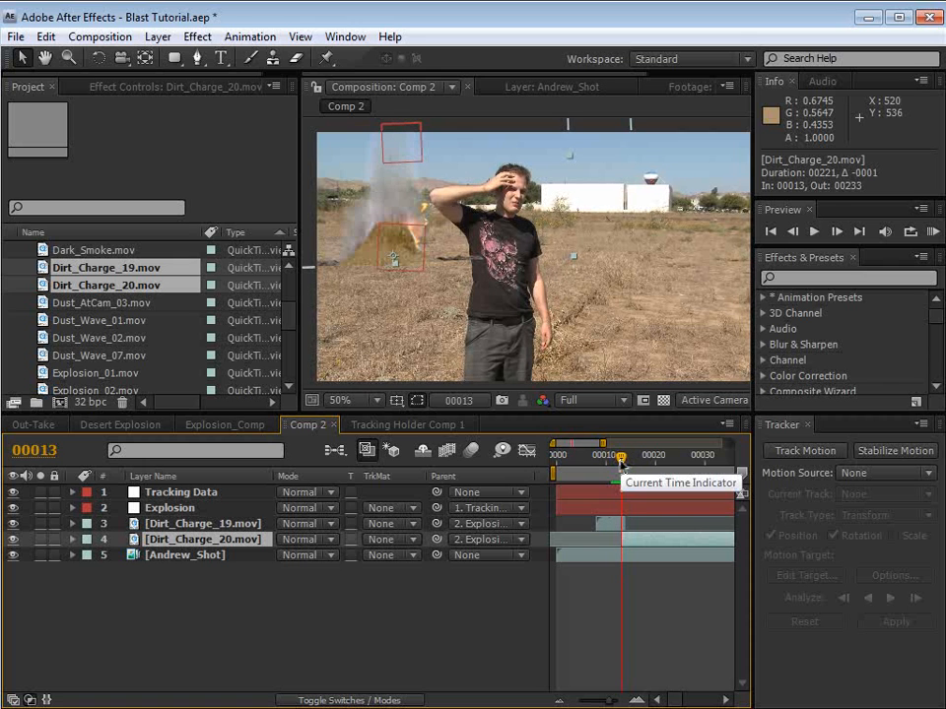
pyautogui.moveTo(623, 459)
pyautogui.mouseDown()
pyautogui.moveTo(637, 459)
pyautogui.moveTo(624, 469)
pyautogui.mouseUp()
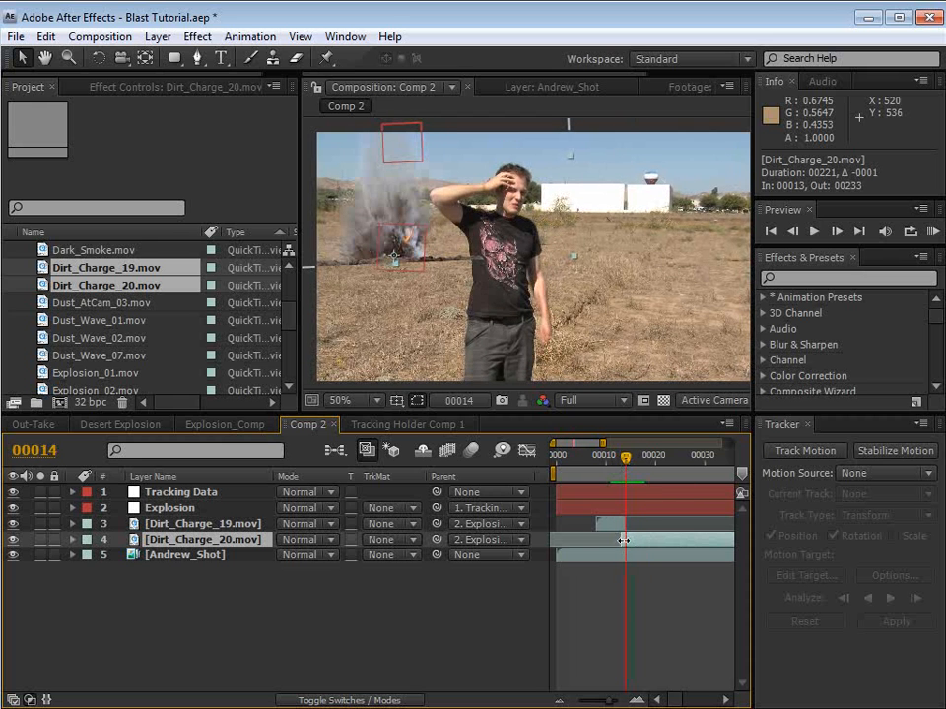
pyautogui.press('s')
pyautogui.moveTo(332, 560); pyautogui.dragTo(343, 559)
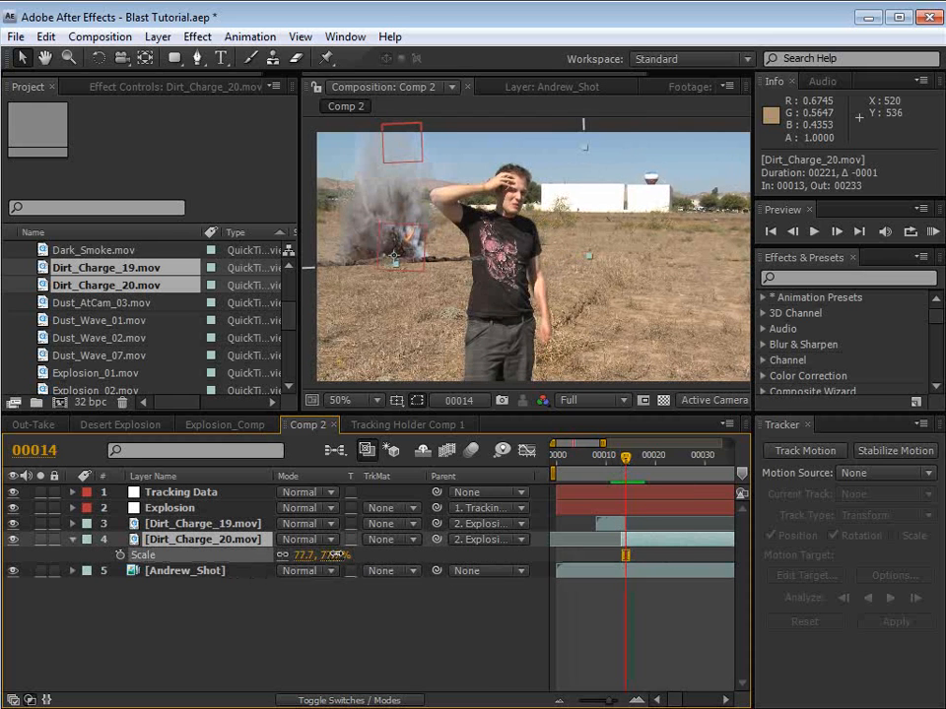
# Step: Shift Dirt_Charge_19.mov one frame earlier to start at frame 7, keeping its out-point at frame 13
pyautogui.moveTo(628, 463); pyautogui.dragTo(621, 463)
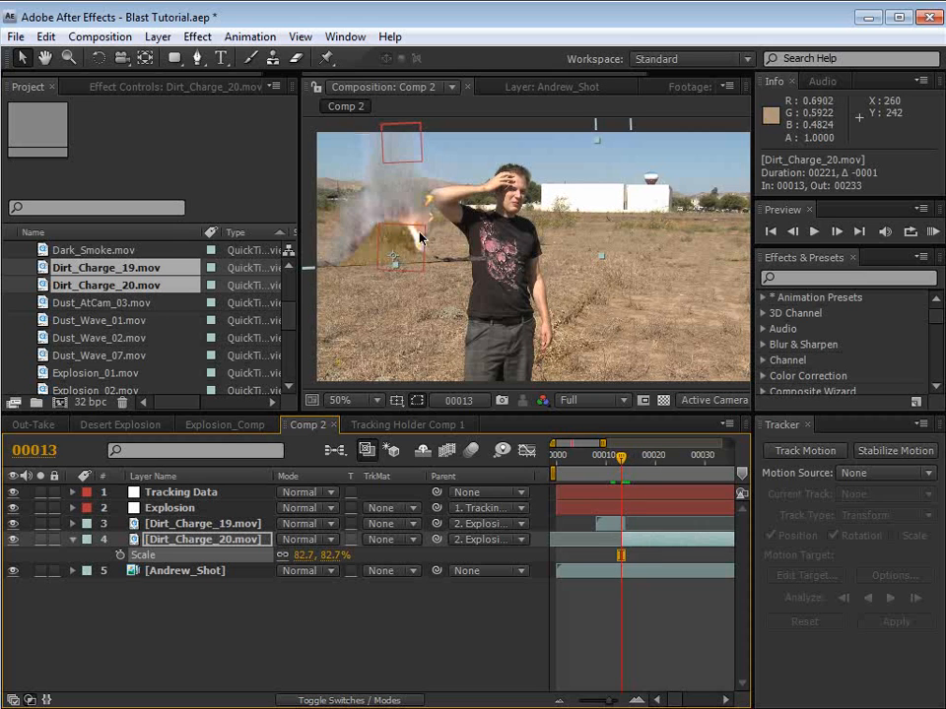
pyautogui.moveTo(622, 521); pyautogui.dragTo(615, 527)
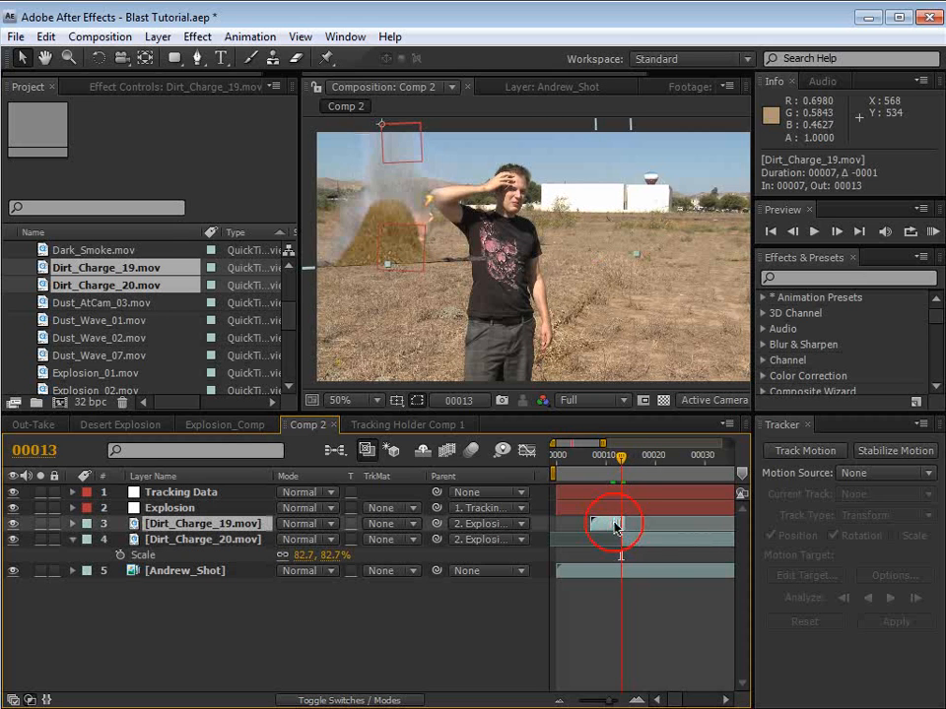
pyautogui.moveTo(621, 463)
pyautogui.mouseDown()
pyautogui.moveTo(630, 465)
pyautogui.moveTo(616, 465)
pyautogui.moveTo(620, 471)
pyautogui.mouseUp()
pyautogui.click(623, 634)
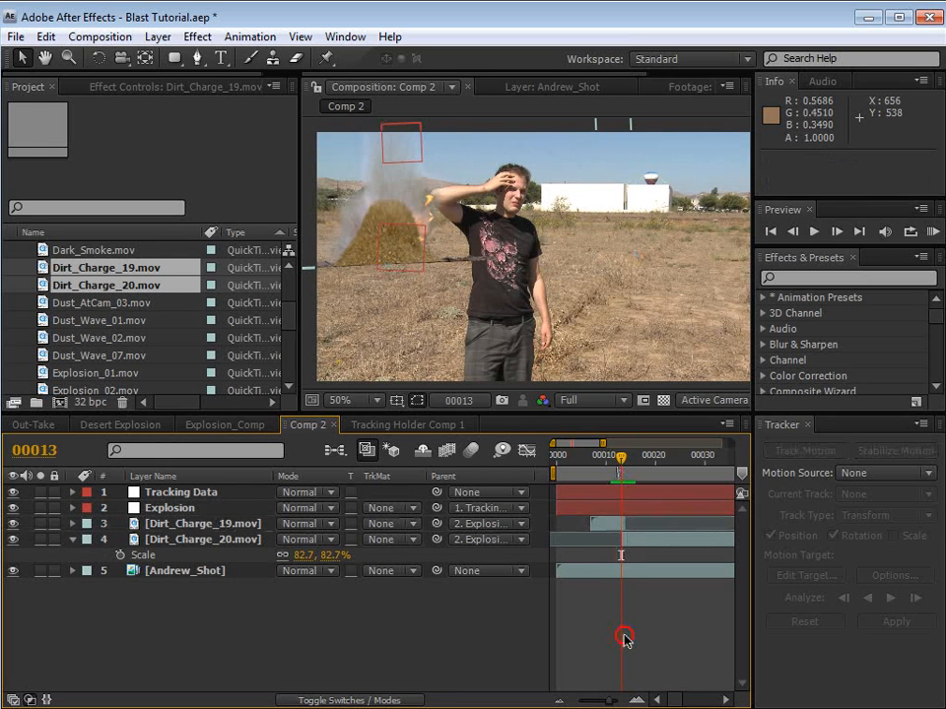
# Step: Apply the Tint and Curves effects to Dirt_Charge_19.mov and set the amount to tint to 14%
pyautogui.click(488, 335)
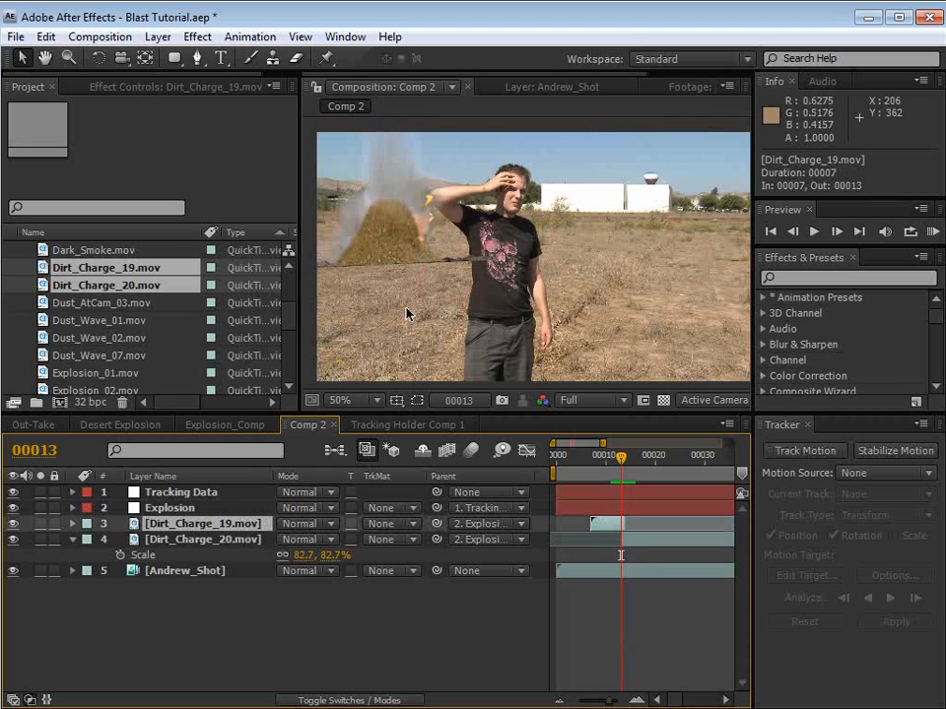
pyautogui.click(200, 36)
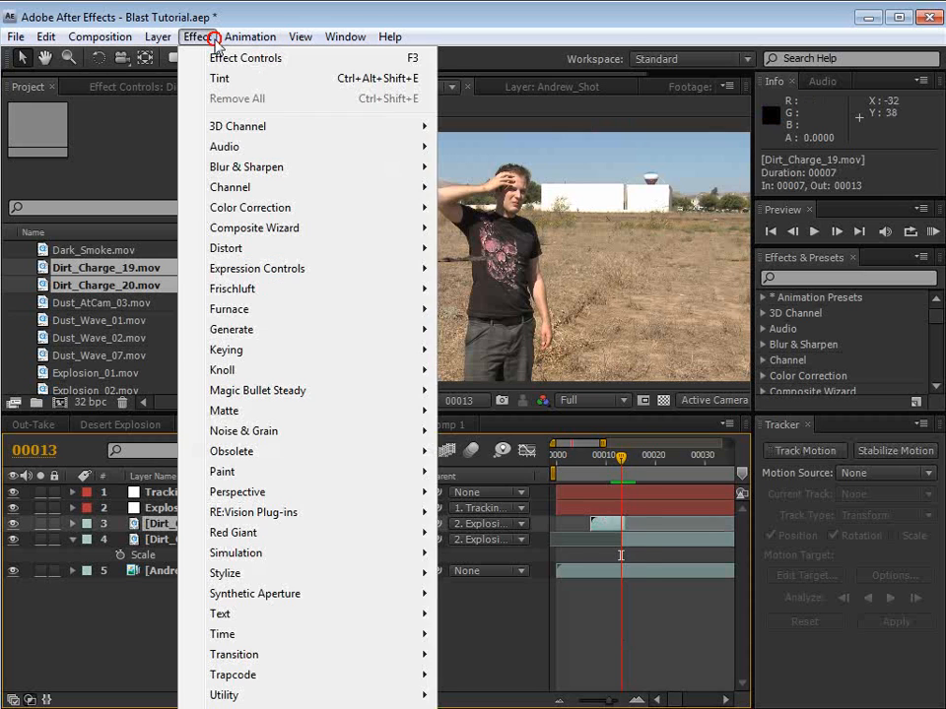
pyautogui.moveTo(245, 206)
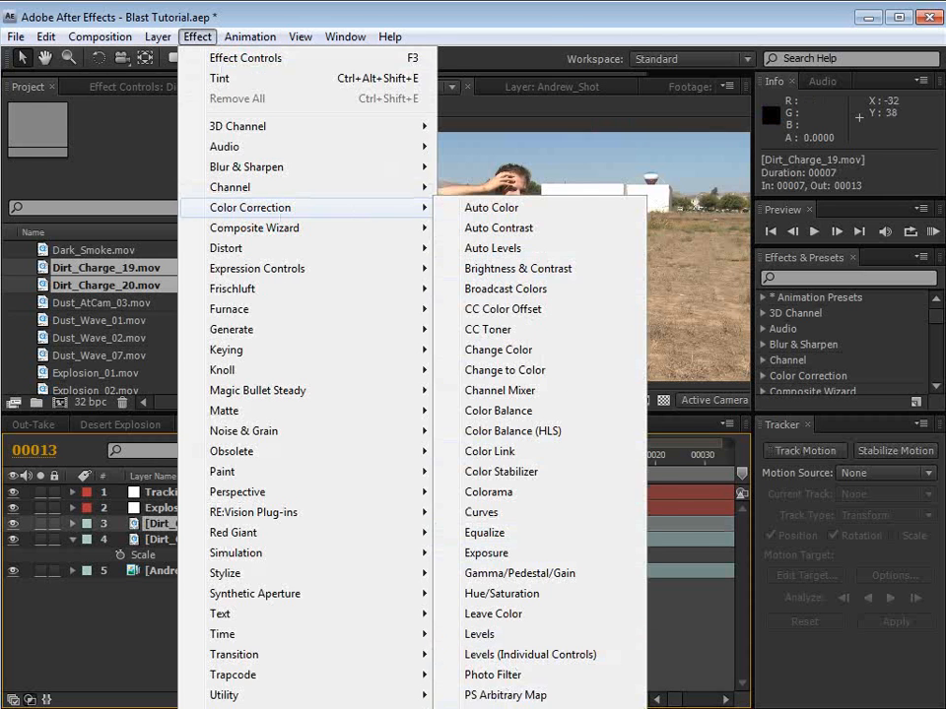
pyautogui.click(197, 81)
pyautogui.click(197, 37)
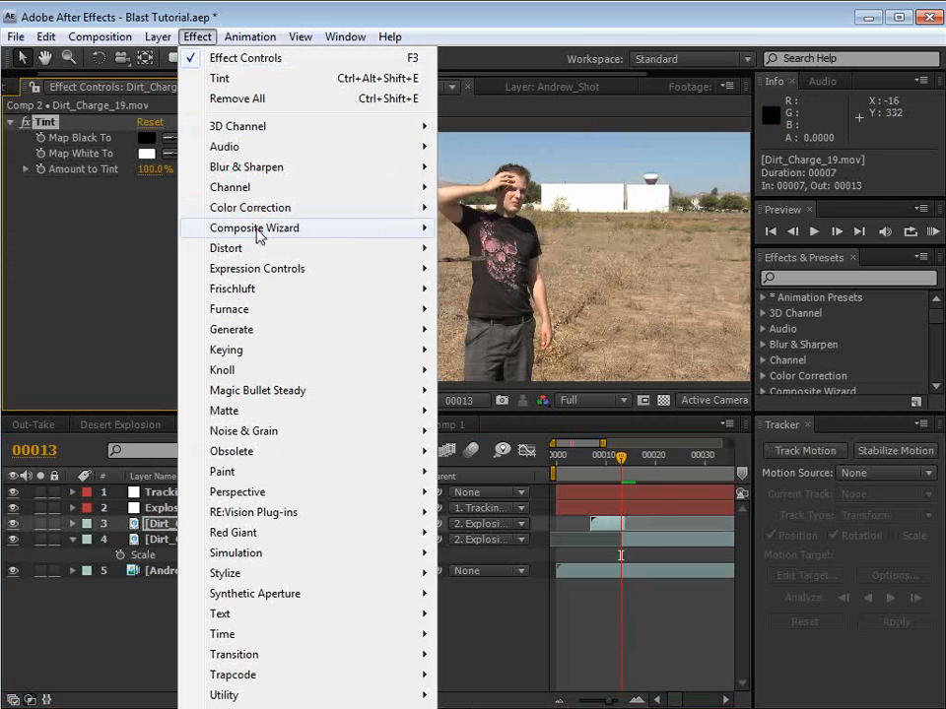
pyautogui.moveTo(247, 207)
pyautogui.click(495, 512)
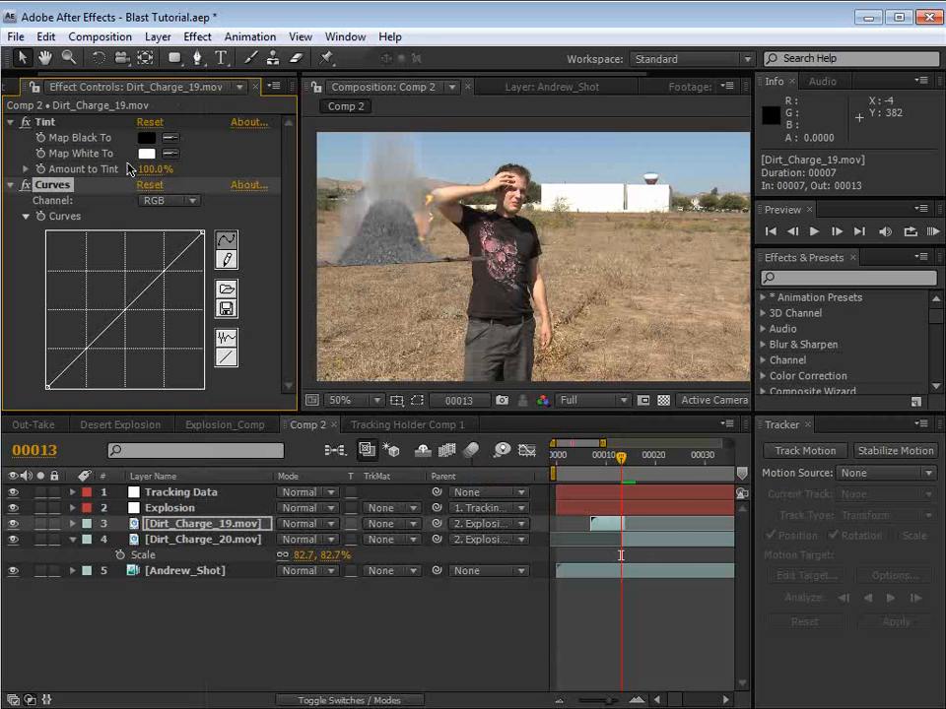
pyautogui.moveTo(148, 168); pyautogui.dragTo(45, 185)
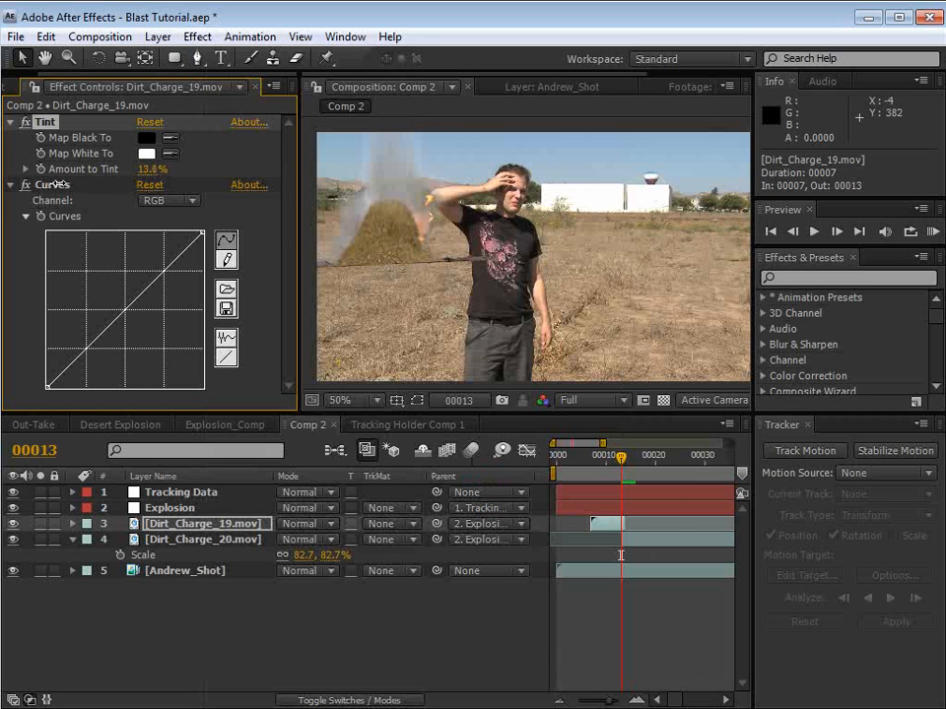
# Step: Brighten Dirt_Charge_19.mov by raising the midpoint of its RGB curve, and hide Dirt_Charge_20.mov to see the dirt alone
pyautogui.moveTo(123, 308); pyautogui.dragTo(118, 302)
pyautogui.click(12, 541)
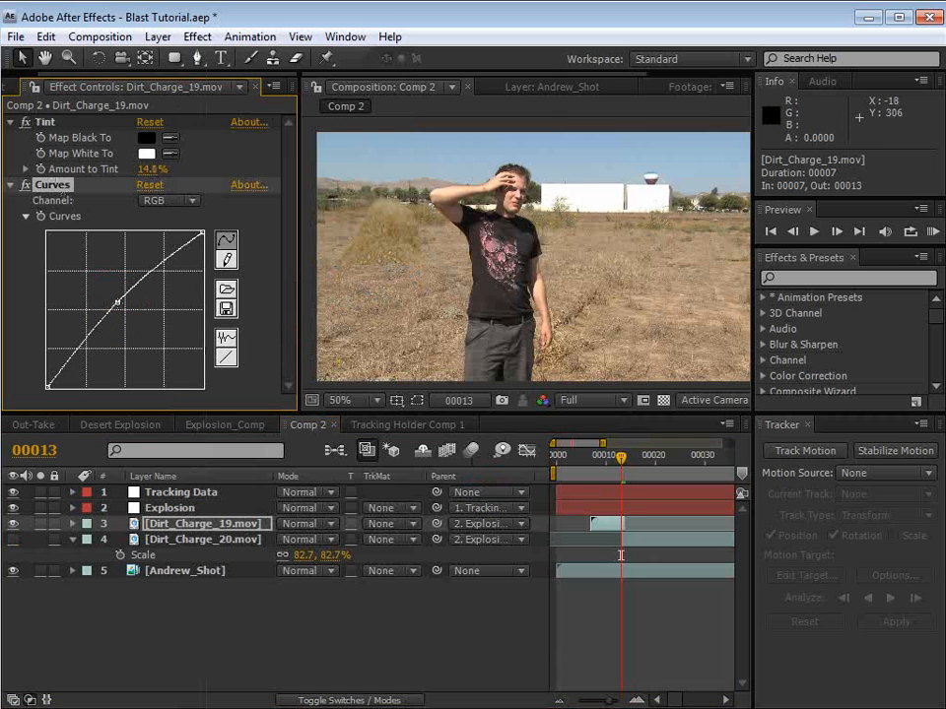
pyautogui.scroll(1, 399, 287)
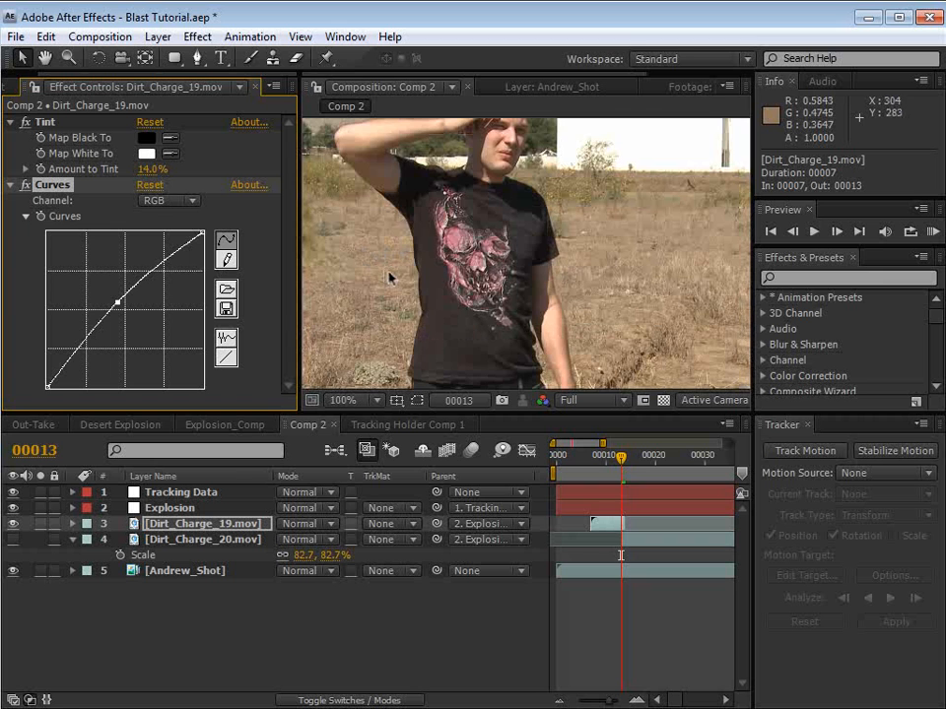
pyautogui.press('space')
pyautogui.moveTo(398, 302); pyautogui.dragTo(555, 301)
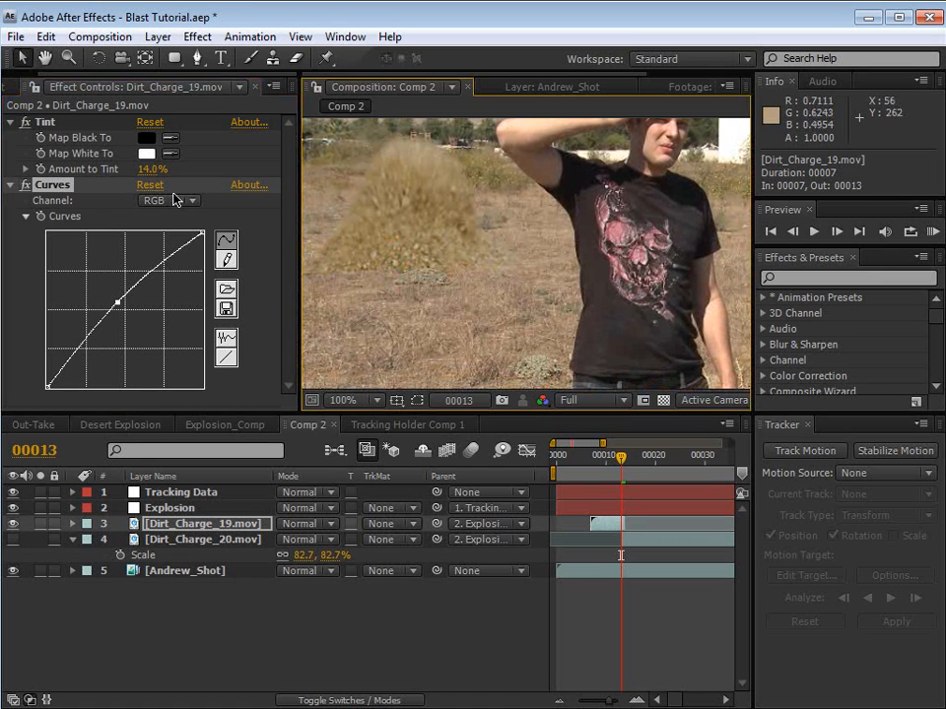
# Step: Pull the midpoint of Dirt_Charge_19.mov's Green curve slightly down to match the desert ground
pyautogui.click(170, 200)
pyautogui.click(181, 247)
pyautogui.click(129, 309)
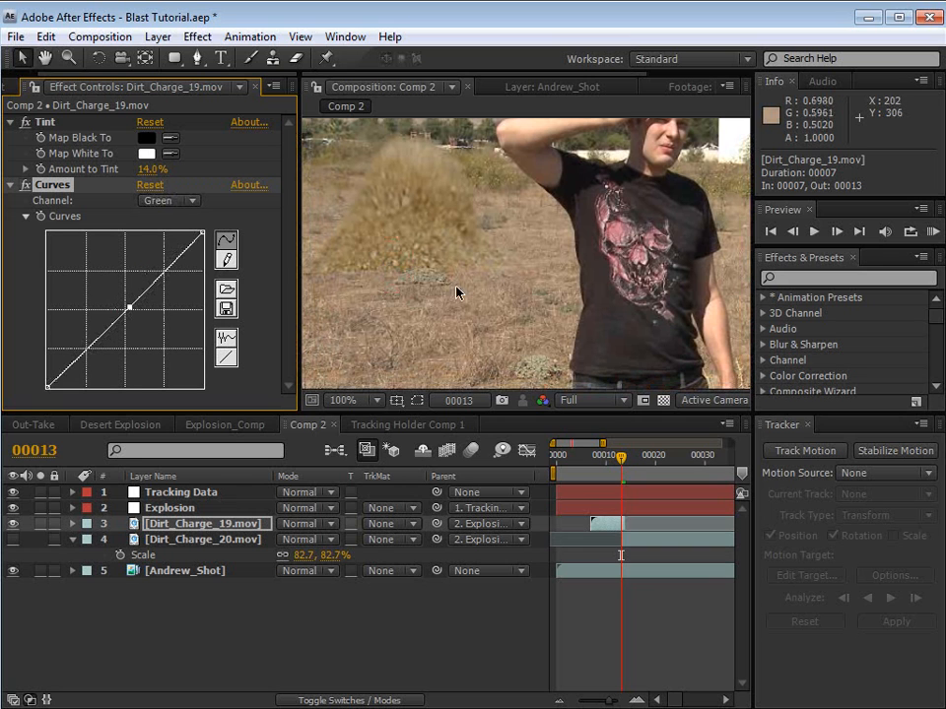
pyautogui.press('space')
pyautogui.moveTo(455, 289); pyautogui.dragTo(488, 266)
# Step: Draw a wide rectangular mask across the base of Dirt_Charge_19.mov, solo the layer, and lower the mask edge to the dirt's bottom
pyautogui.moveTo(177, 61); pyautogui.dragTo(205, 59)
pyautogui.scroll(-2, 499, 227)
pyautogui.click(501, 233)
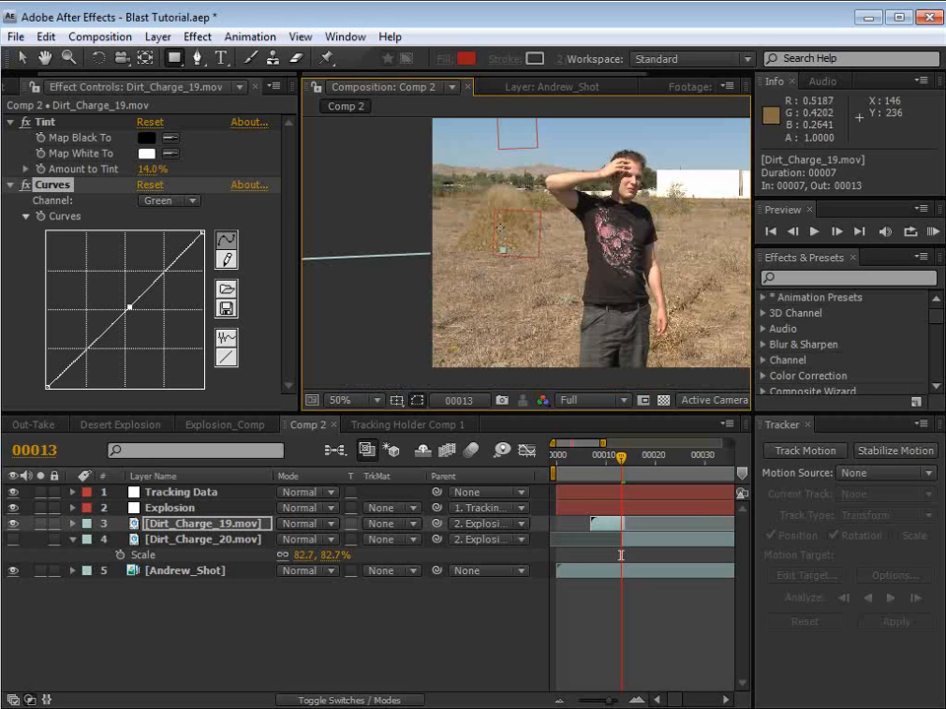
pyautogui.scroll(-2, 502, 249)
pyautogui.moveTo(705, 306); pyautogui.dragTo(352, 252)
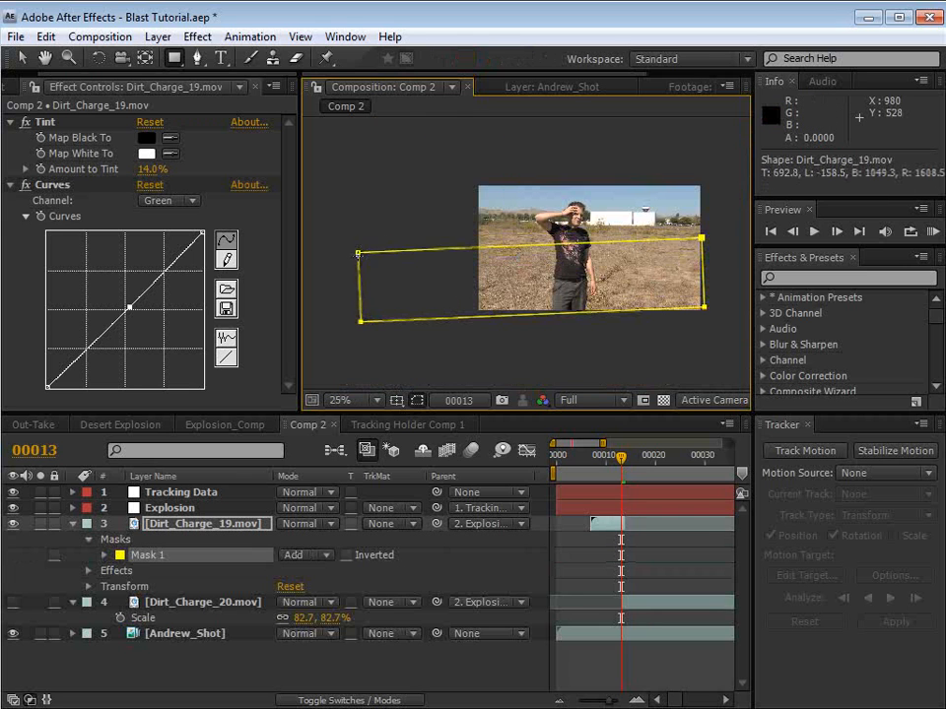
pyautogui.click(41, 523)
pyautogui.scroll(2, 553, 224)
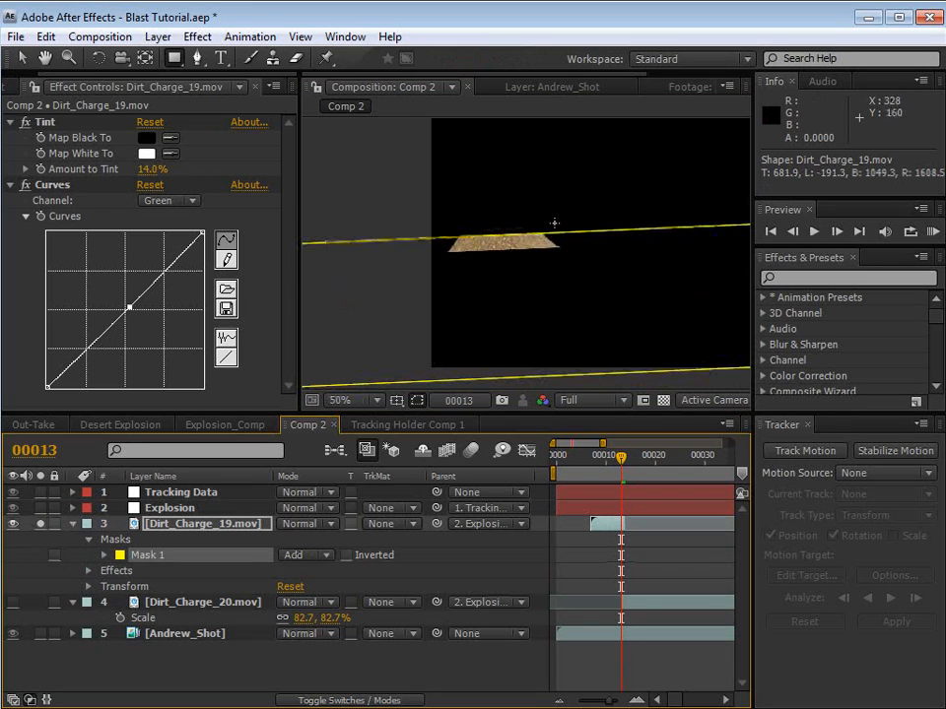
pyautogui.press('v')
pyautogui.moveTo(520, 236); pyautogui.dragTo(516, 245)
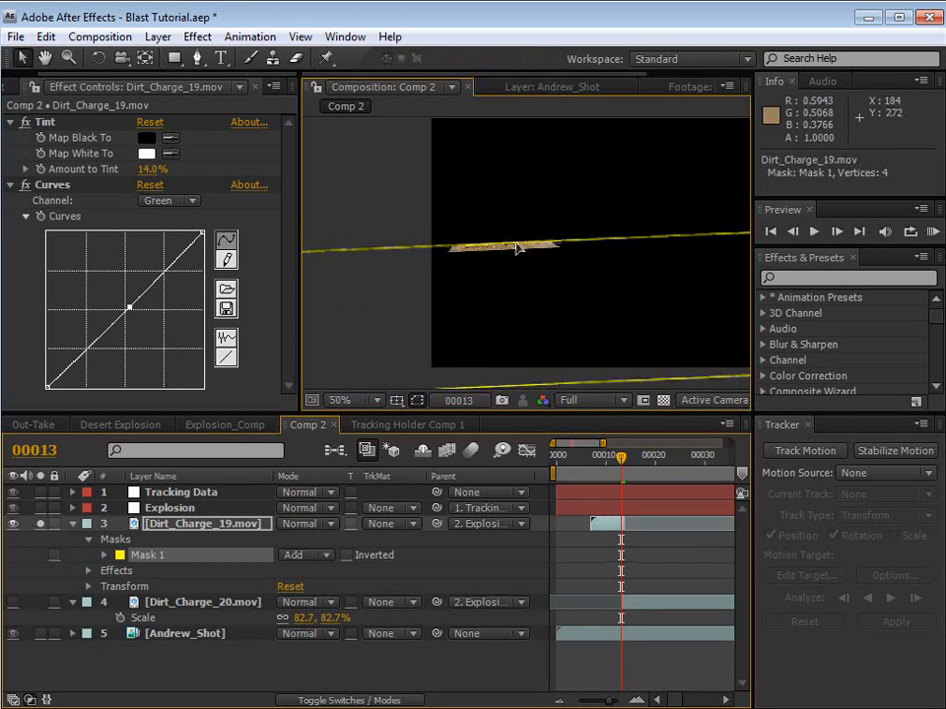
# Step: Set Dirt_Charge_19.mov's mask to Subtract with a 15-pixel feather, and show only the layer's modified properties
pyautogui.click(310, 554)
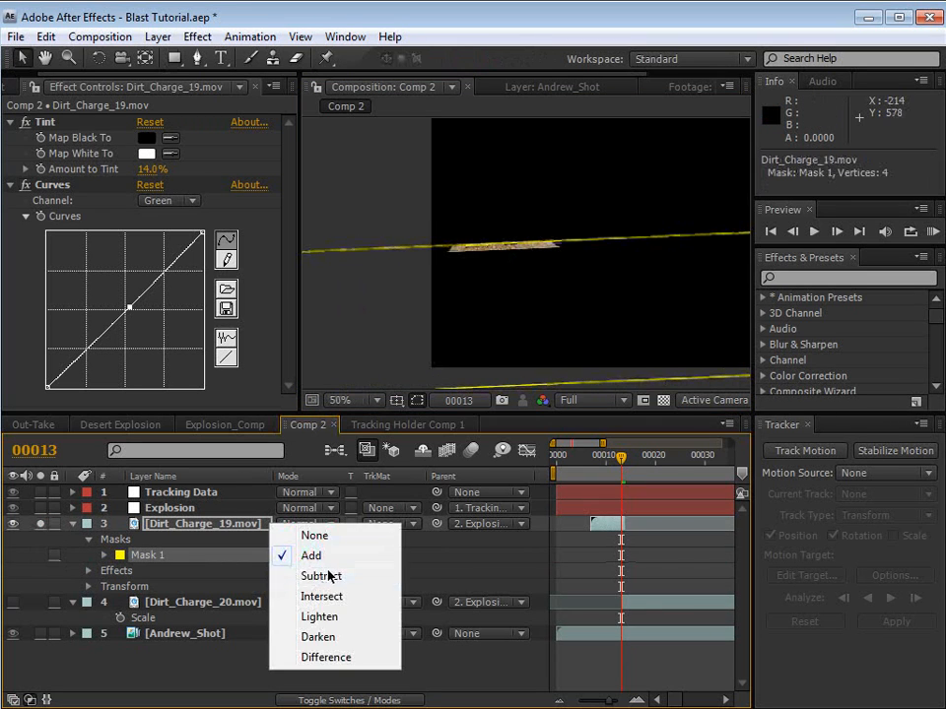
pyautogui.click(330, 576)
pyautogui.click(105, 556)
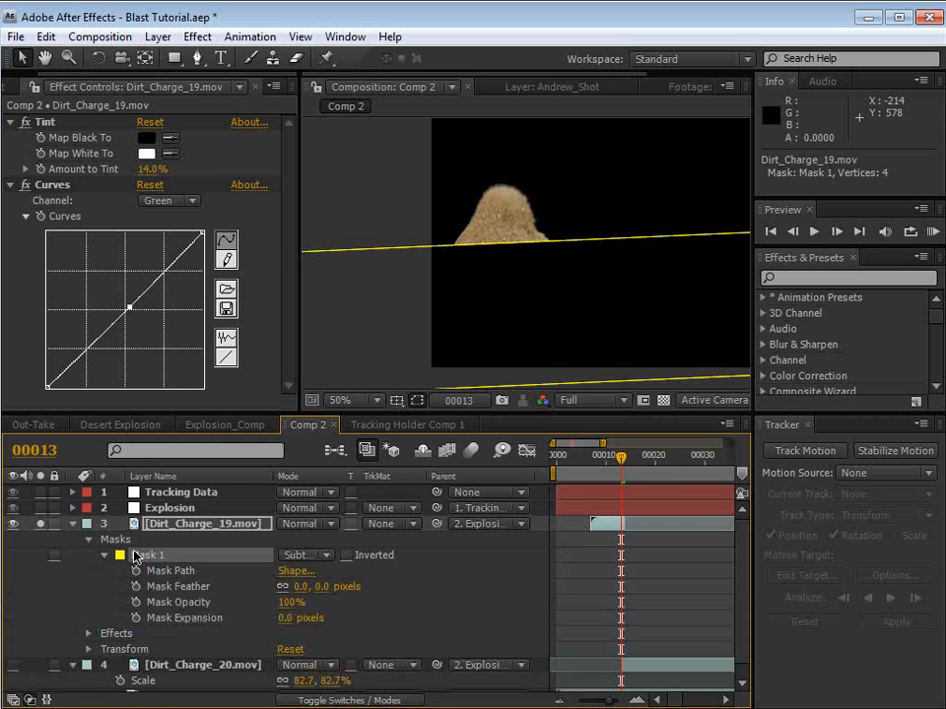
pyautogui.moveTo(321, 587)
pyautogui.mouseDown()
pyautogui.moveTo(340, 587)
pyautogui.moveTo(326, 586)
pyautogui.mouseUp()
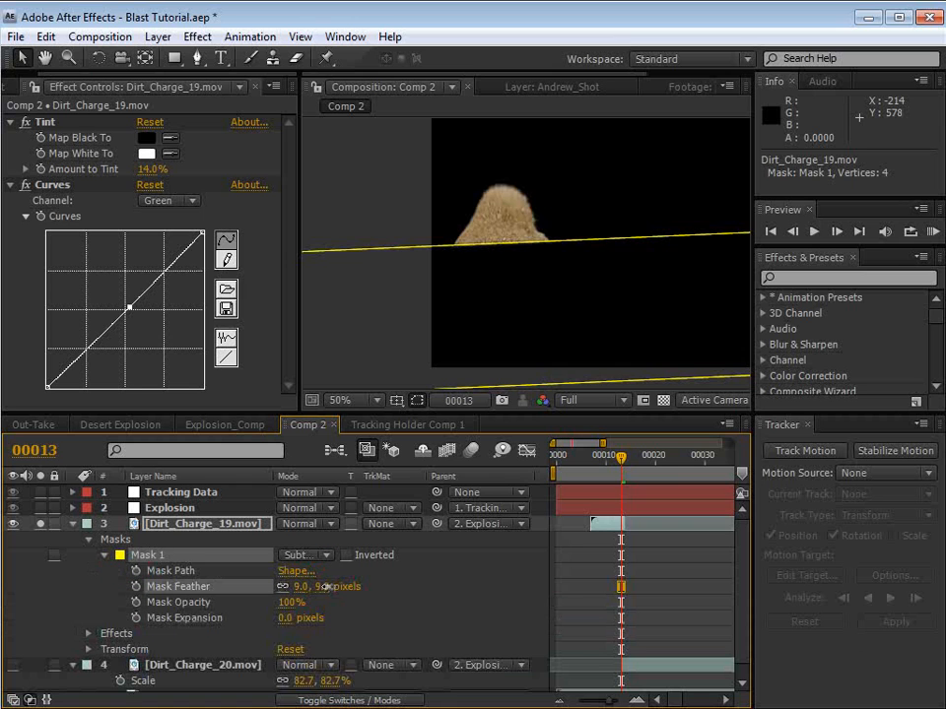
pyautogui.click(380, 603)
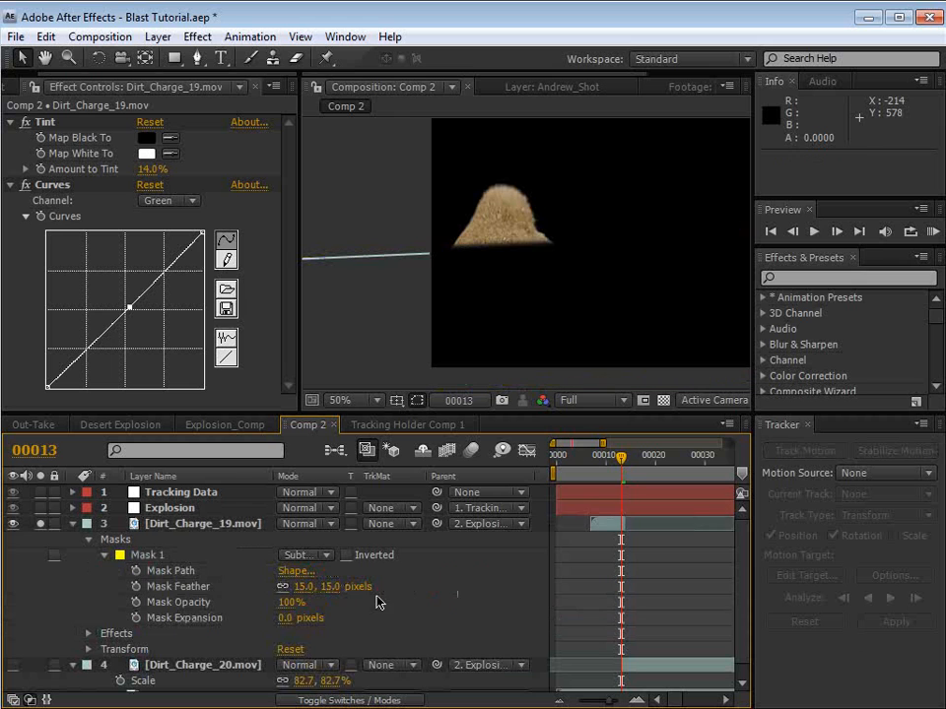
pyautogui.click(170, 529)
pyautogui.press('u')
pyautogui.press('u')
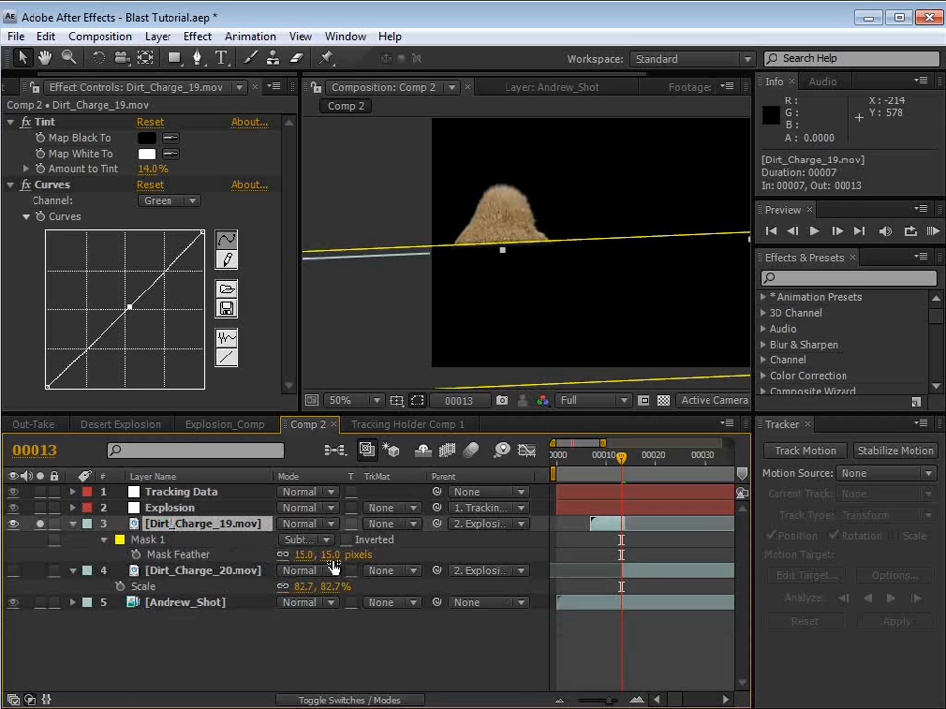
pyautogui.click(380, 634)
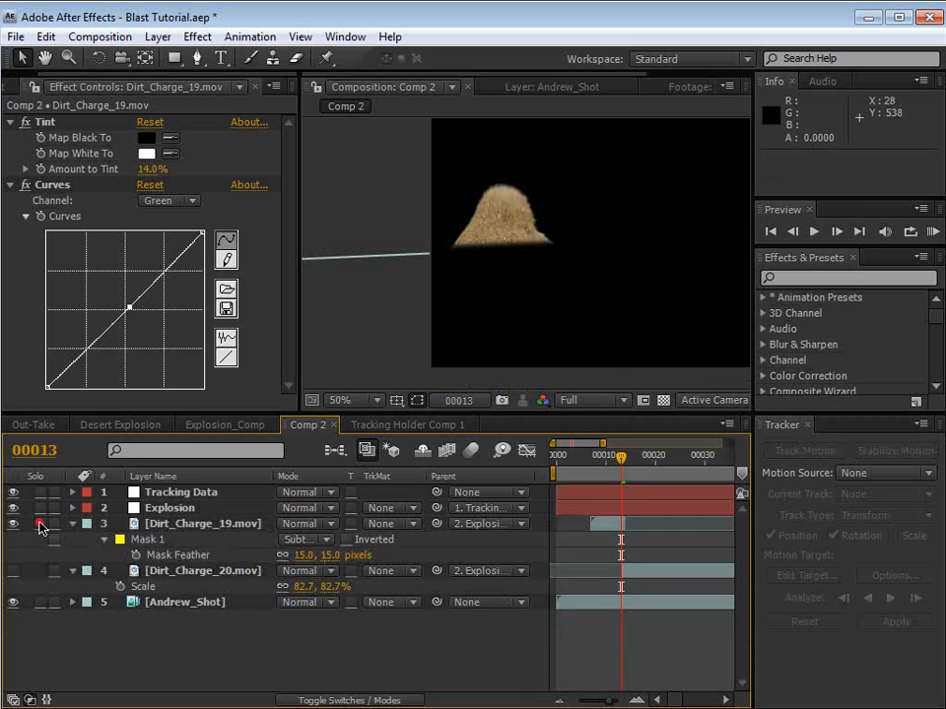
# Step: Unsolo Dirt_Charge_19.mov and examine up close how the feathered dirt base blends into the ground
pyautogui.click(39, 524)
pyautogui.press('h')
pyautogui.scroll(2, 544, 290)
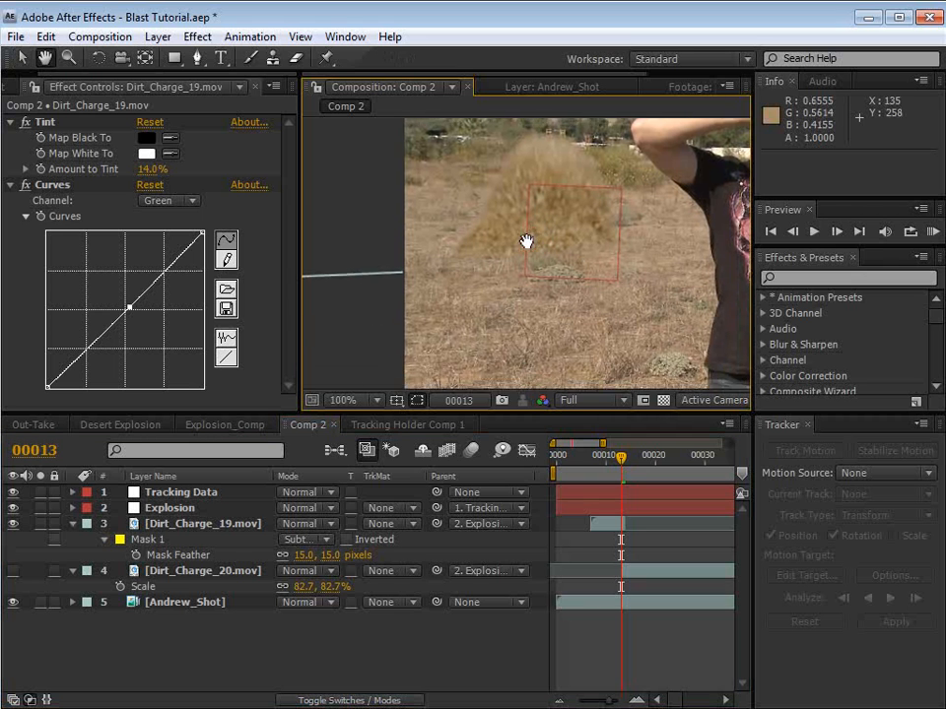
pyautogui.moveTo(526, 241); pyautogui.dragTo(523, 270)
pyautogui.press('v')
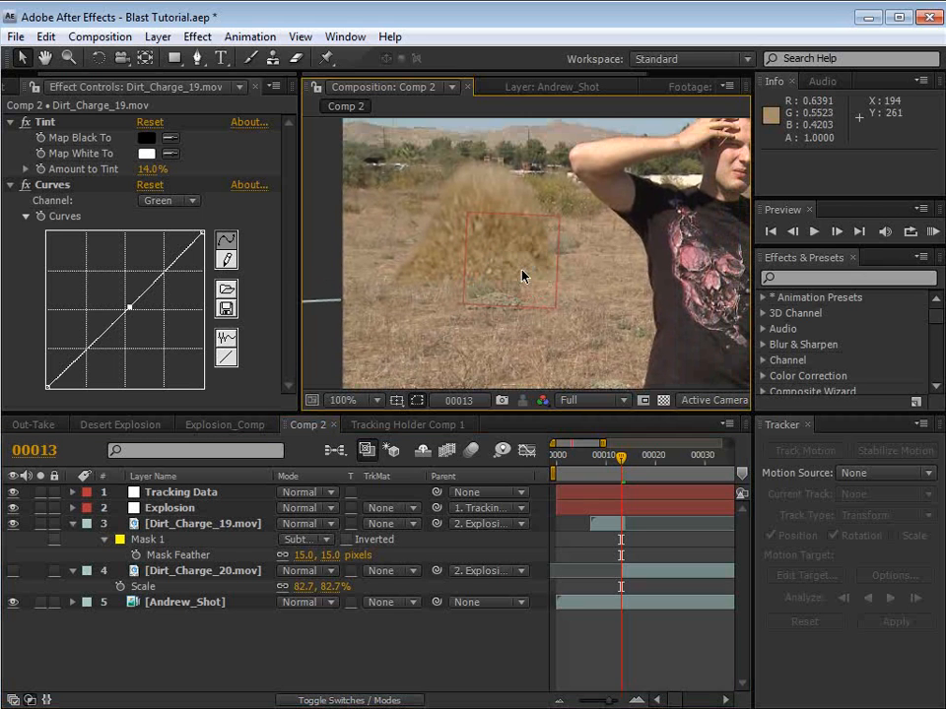
pyautogui.scroll(-2, 522, 272)
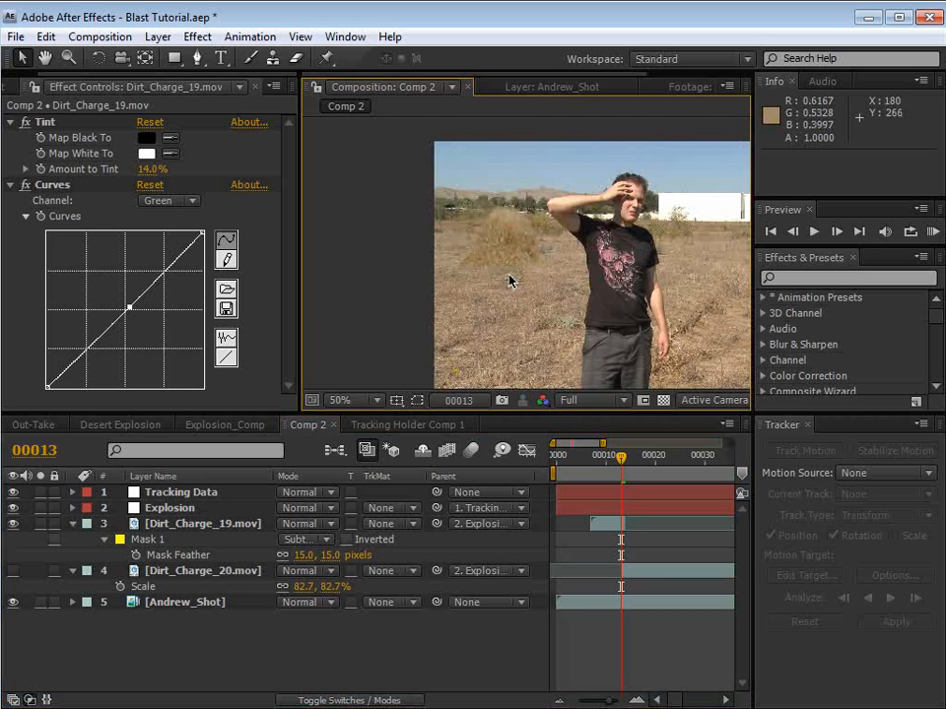
pyautogui.press('h')
pyautogui.moveTo(633, 281); pyautogui.dragTo(606, 275)
pyautogui.press('v')
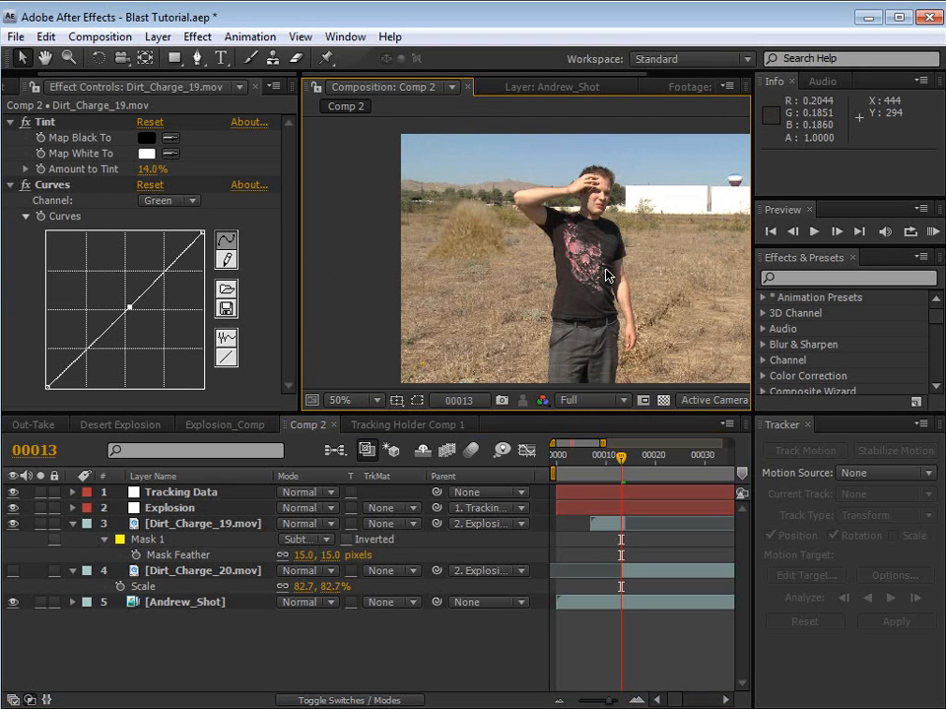
# Step: Select Dirt_Charge_19.mov and toggle the visibility of mask and shape paths in the composition view
pyautogui.click(606, 523)
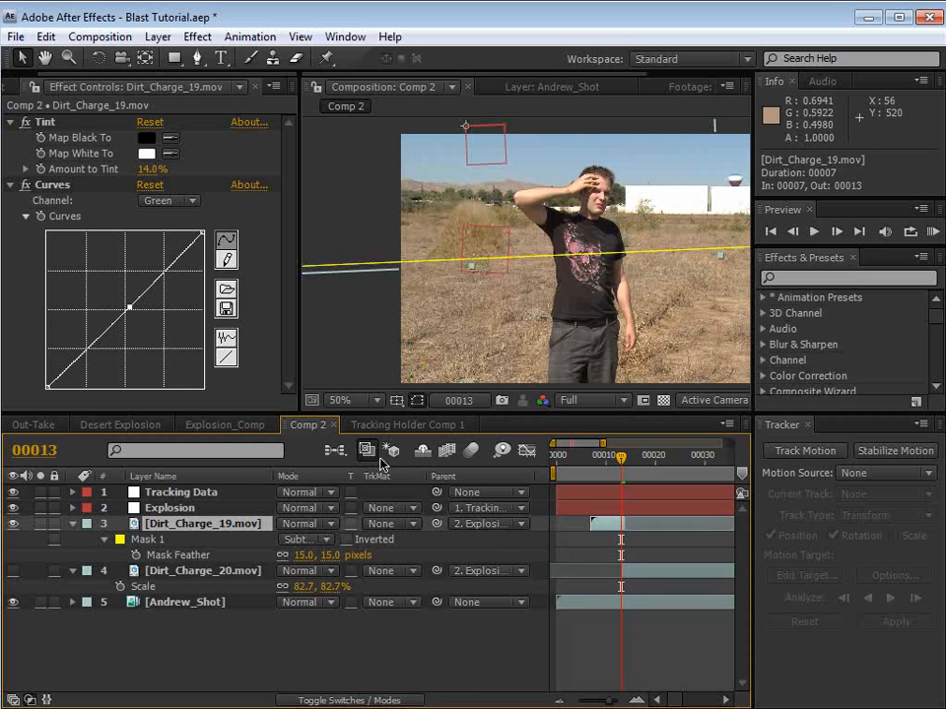
pyautogui.click(417, 401)
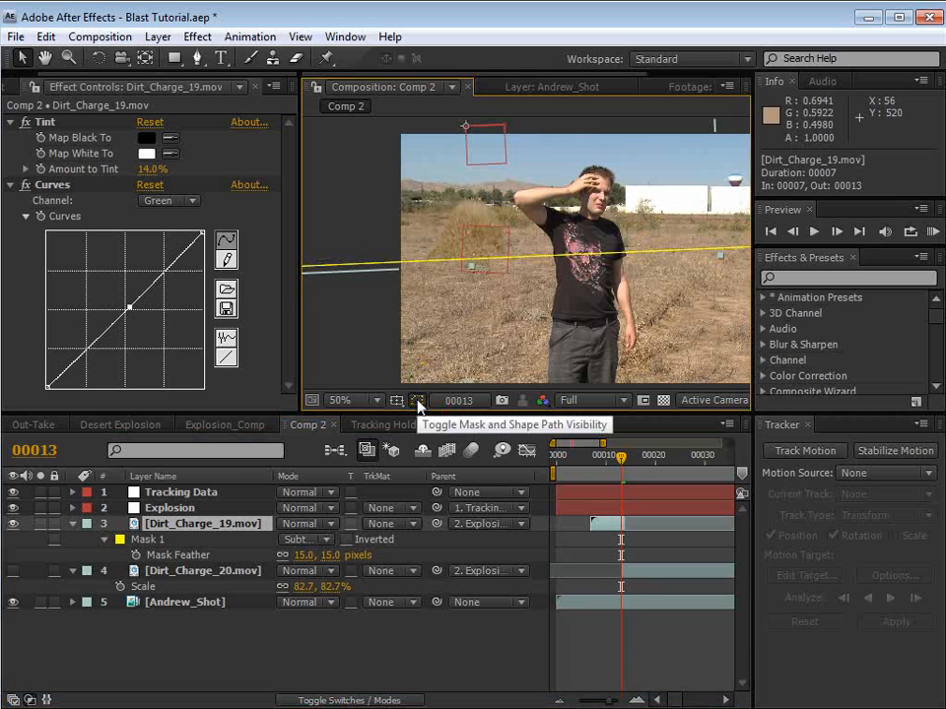
# Step: Hide the mask and shape paths and examine the feathered dirt base of Dirt_Charge_19.mov up close
pyautogui.click(417, 402)
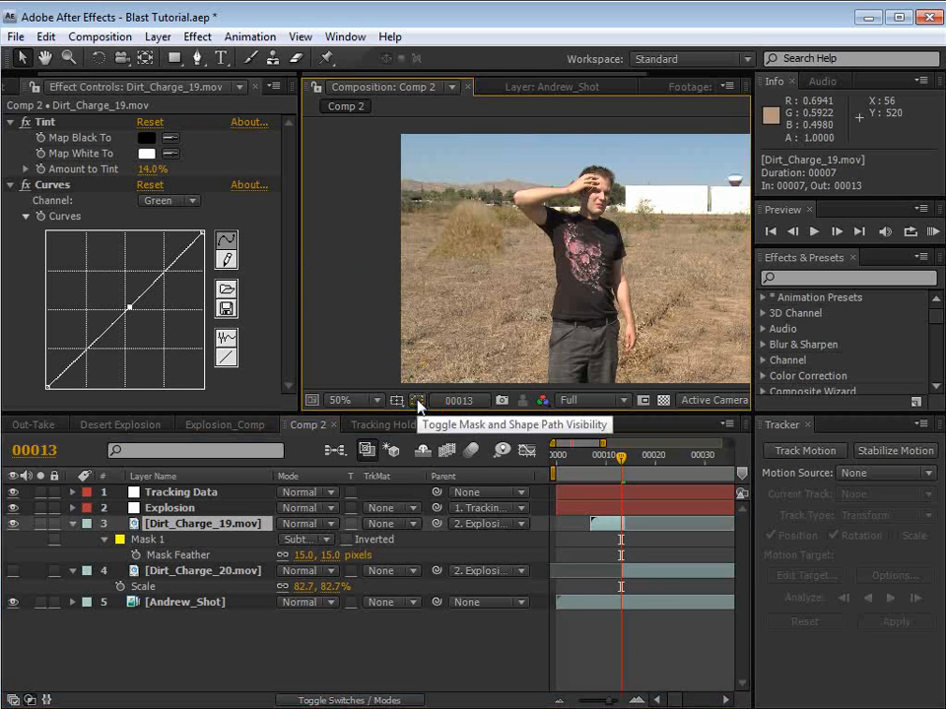
pyautogui.scroll(1, 448, 262)
pyautogui.moveTo(447, 262); pyautogui.dragTo(534, 261)
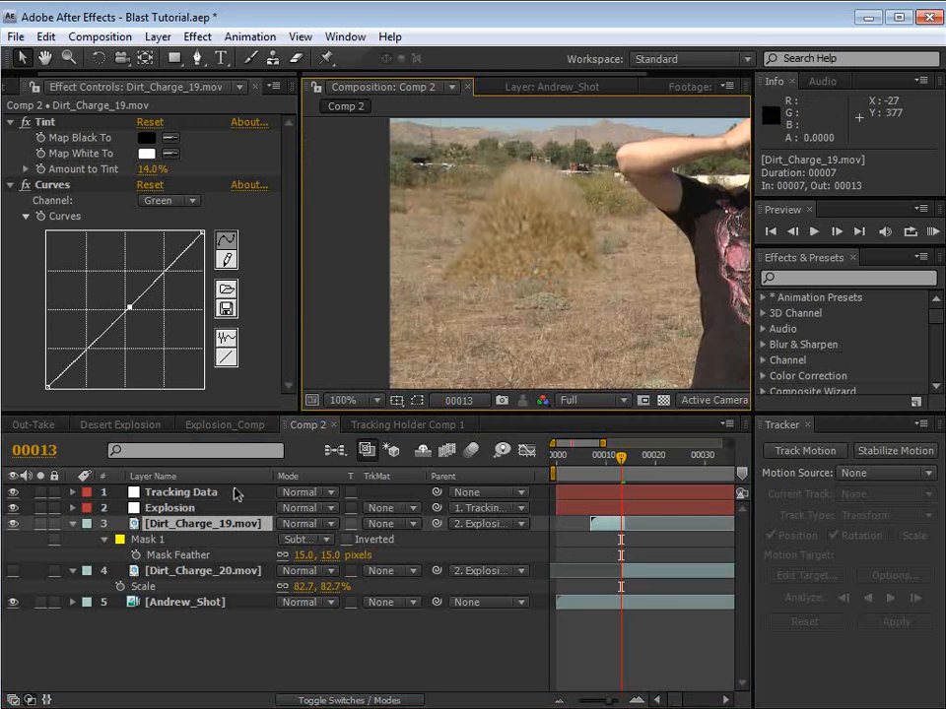
# Step: Make Dirt_Charge_20.mov visible, select it for masking with the Pen tool, and solo the layer
pyautogui.click(13, 570)
pyautogui.click(202, 571)
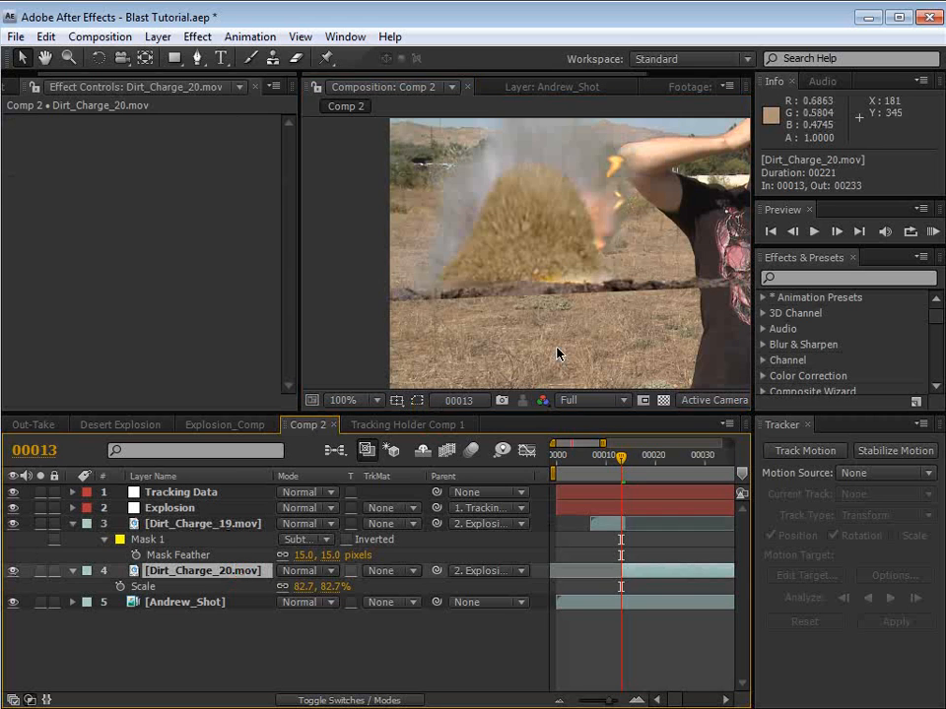
pyautogui.scroll(-1, 513, 296)
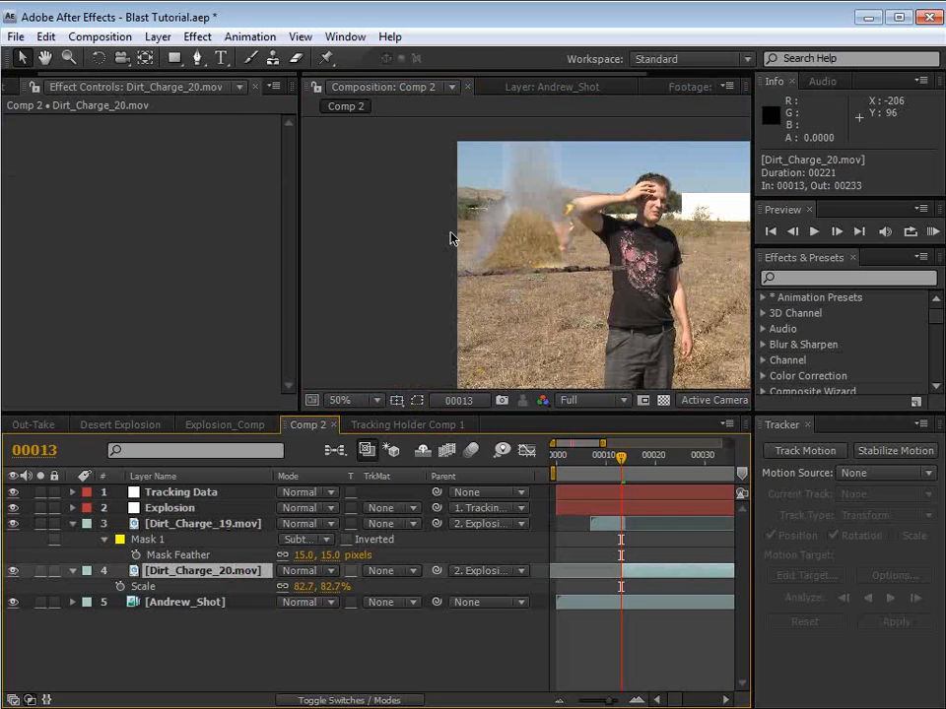
pyautogui.click(197, 57)
pyautogui.scroll(-1, 527, 254)
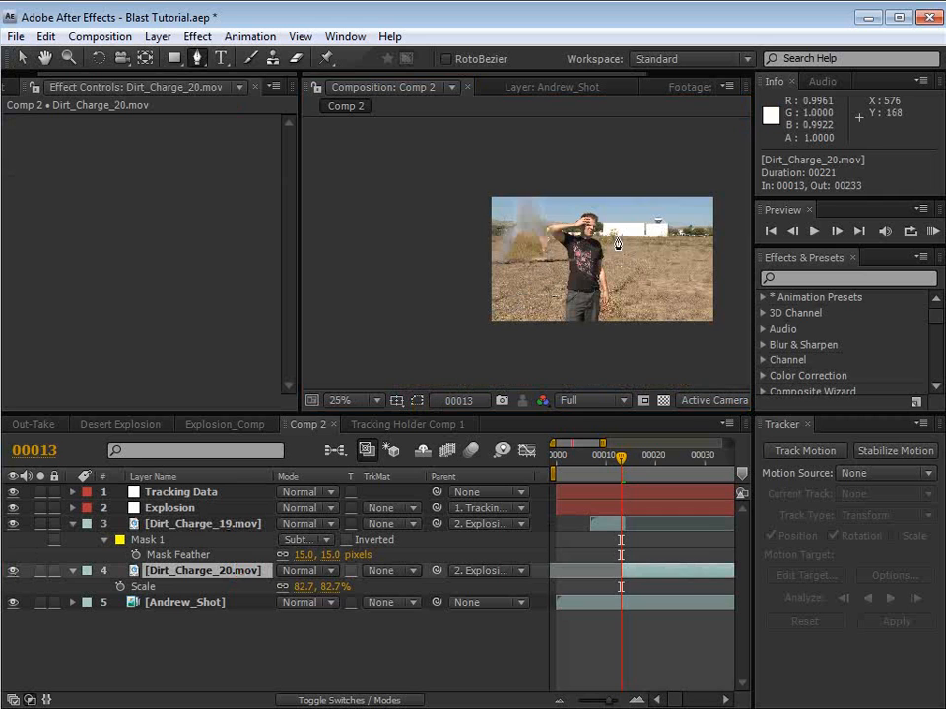
pyautogui.scroll(1, 643, 209)
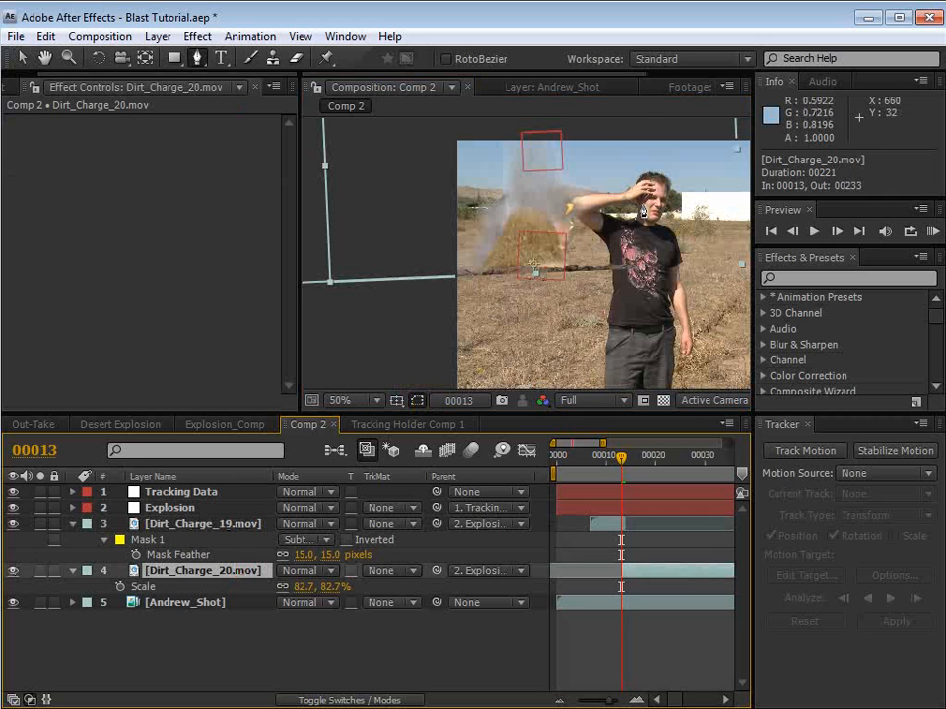
pyautogui.click(38, 571)
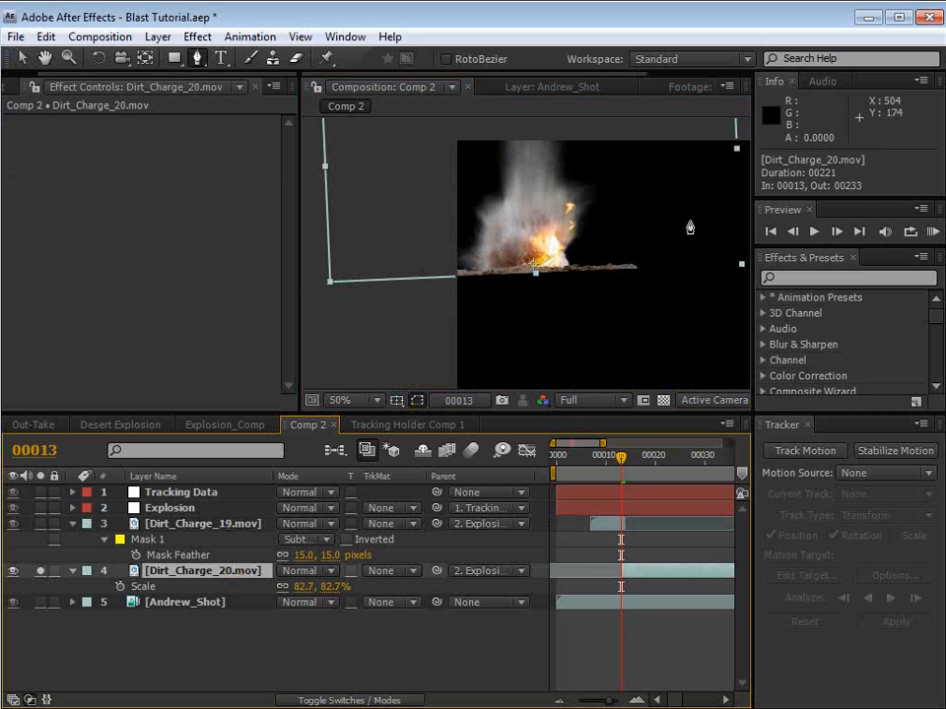
# Step: Draw a closed nine-point Pen mask on Dirt_Charge_20.mov along the explosion's base, enclosing the ground debris and the area below
pyautogui.scroll(-1, 689, 228)
pyautogui.click(670, 202)
pyautogui.click(544, 262)
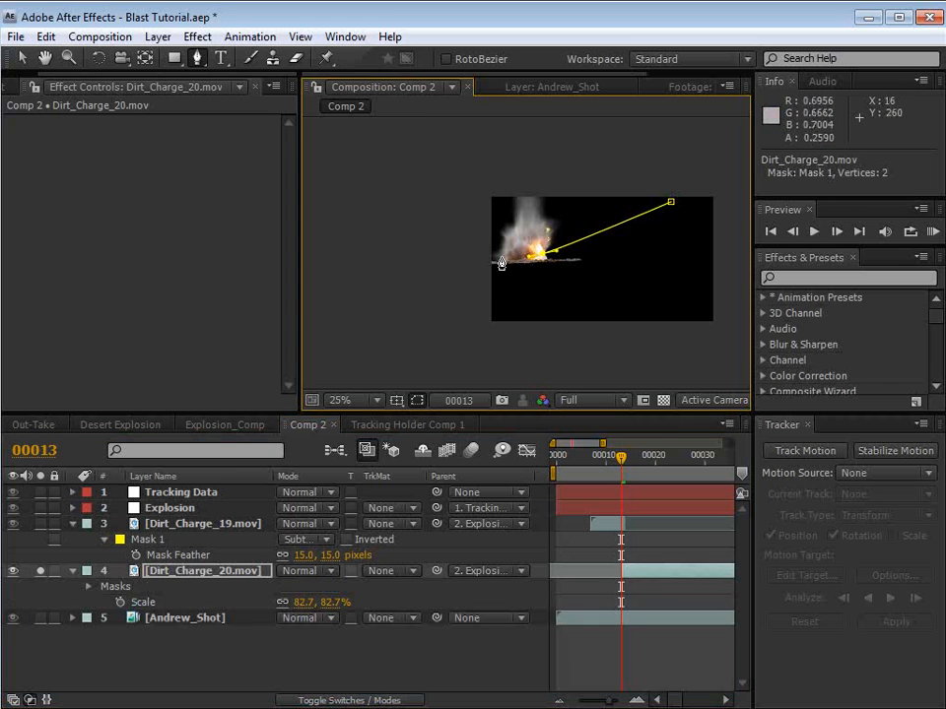
pyautogui.click(492, 256)
pyautogui.click(385, 249)
pyautogui.click(388, 302)
pyautogui.click(392, 333)
pyautogui.click(572, 337)
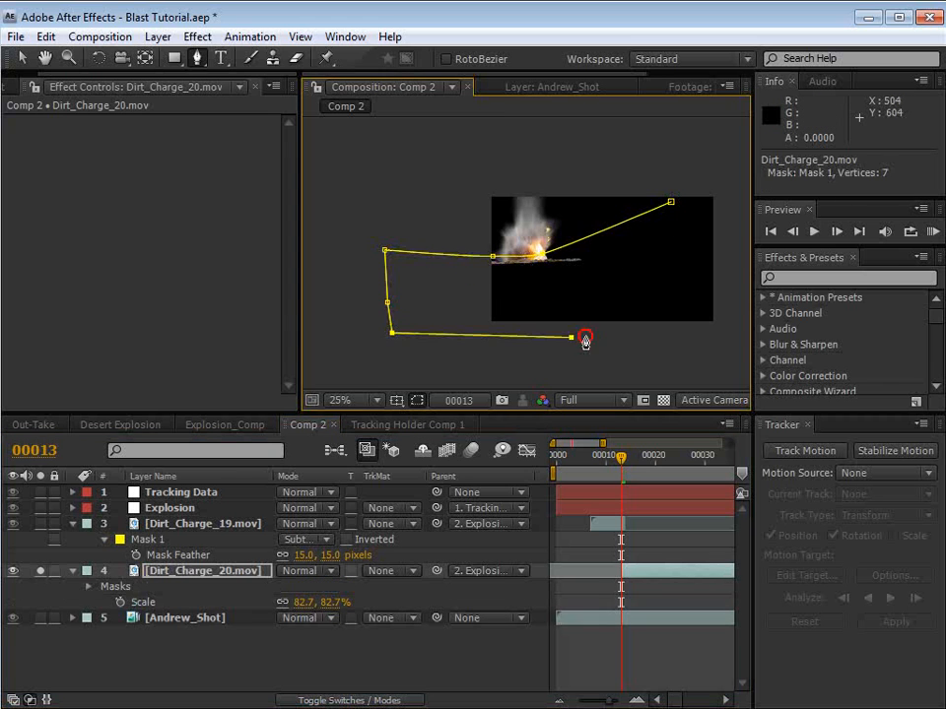
pyautogui.click(682, 333)
pyautogui.click(697, 264)
pyautogui.click(671, 204)
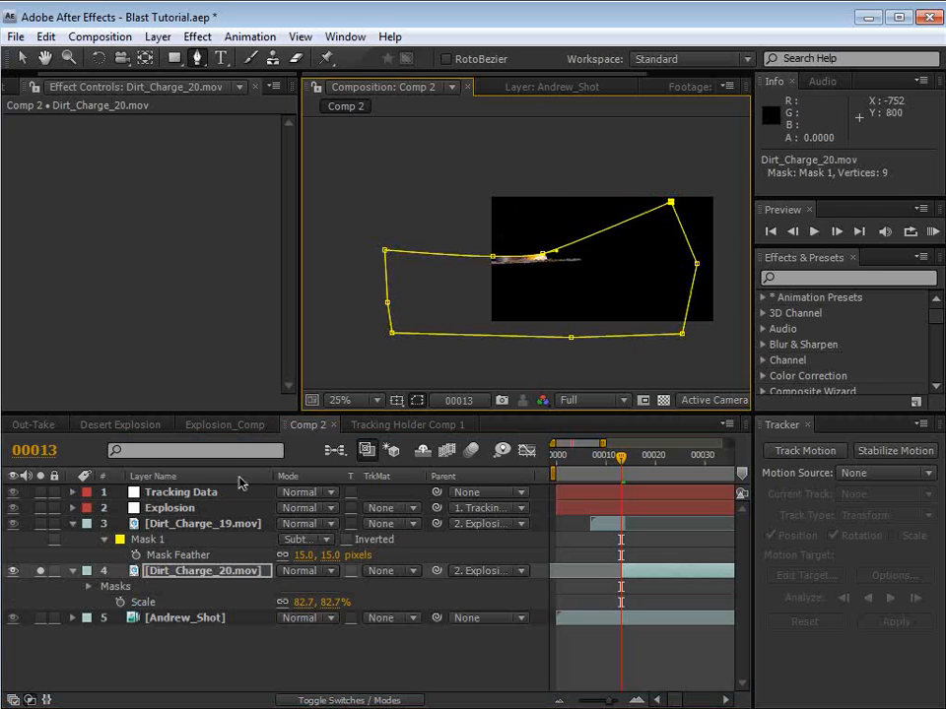
# Step: Set Dirt_Charge_20.mov's mask to Subtract with a 31-pixel feather
pyautogui.press('m')
pyautogui.click(305, 588)
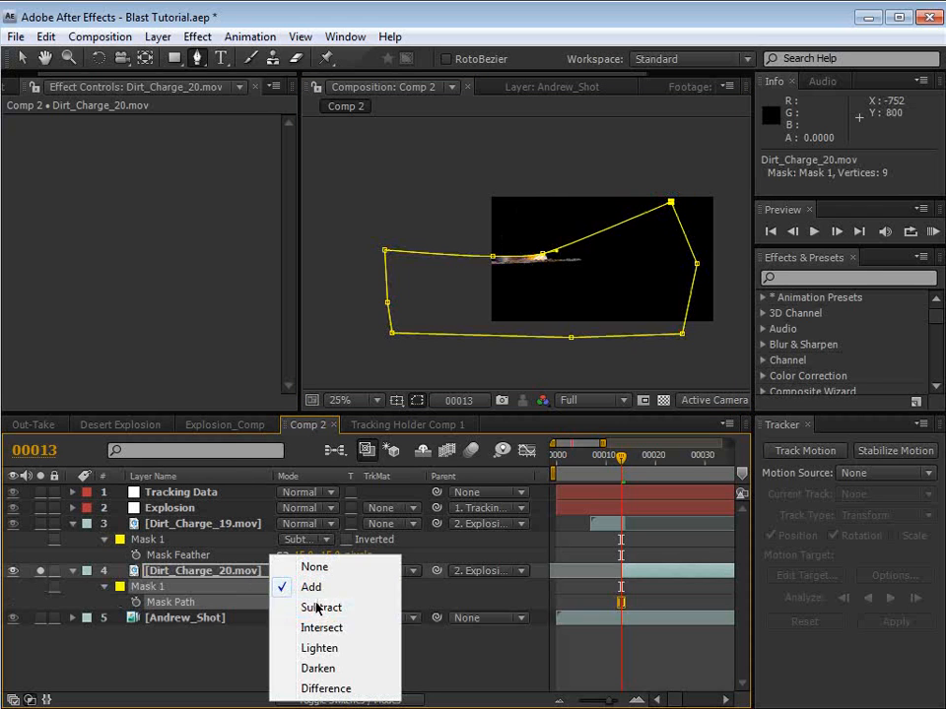
pyautogui.click(317, 608)
pyautogui.press('f')
pyautogui.press('.')
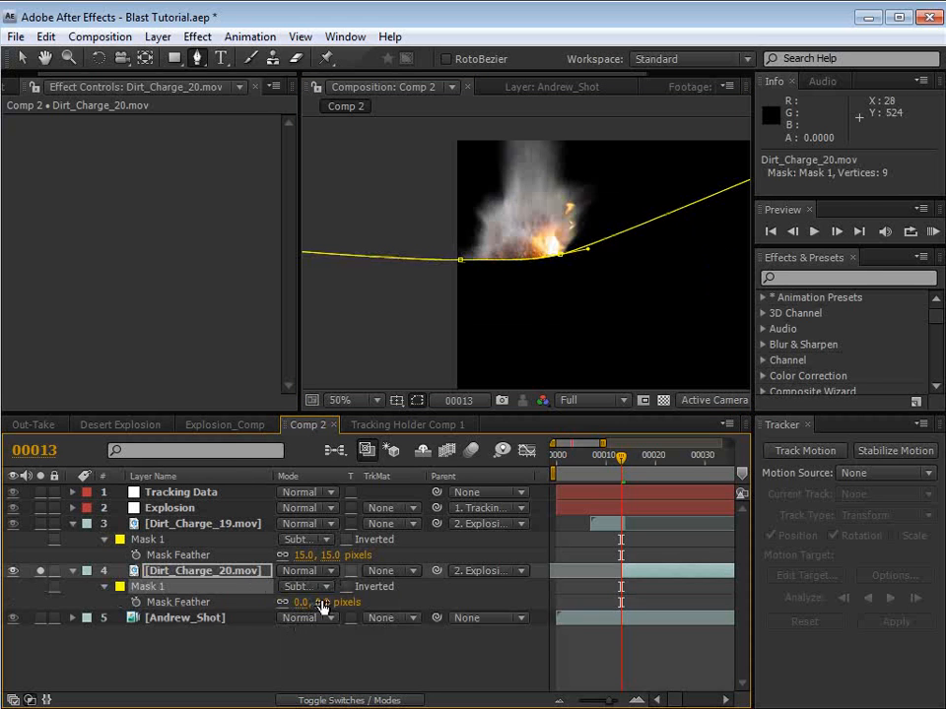
pyautogui.moveTo(323, 606); pyautogui.dragTo(345, 595)
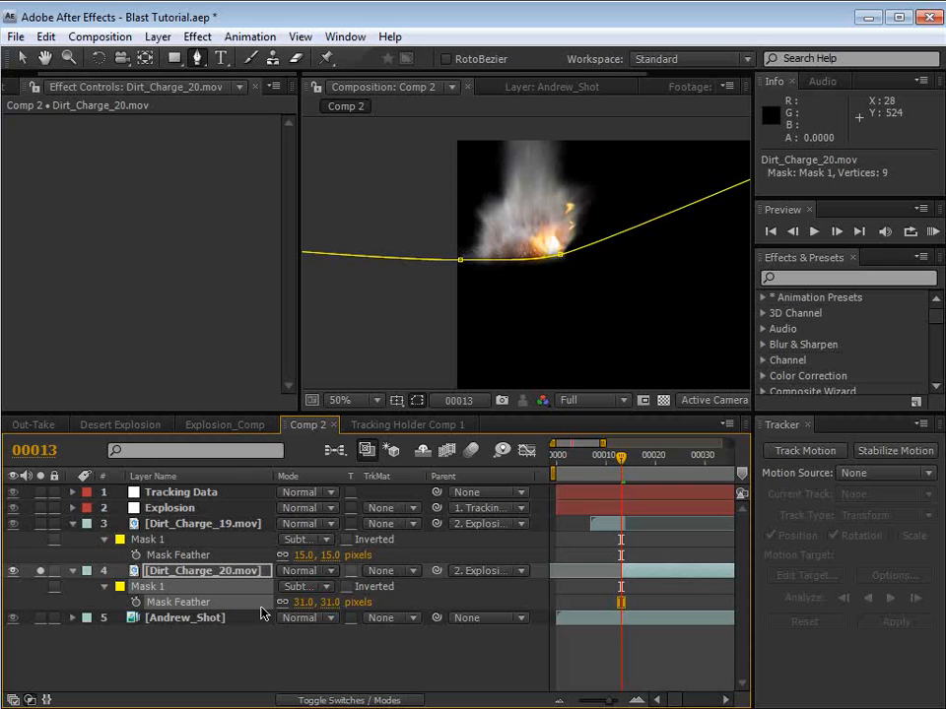
# Step: Unsolo Dirt_Charge_20.mov and shift it slightly left and down to line up with the first dirt charge
pyautogui.click(38, 572)
pyautogui.click(622, 639)
pyautogui.press('v')
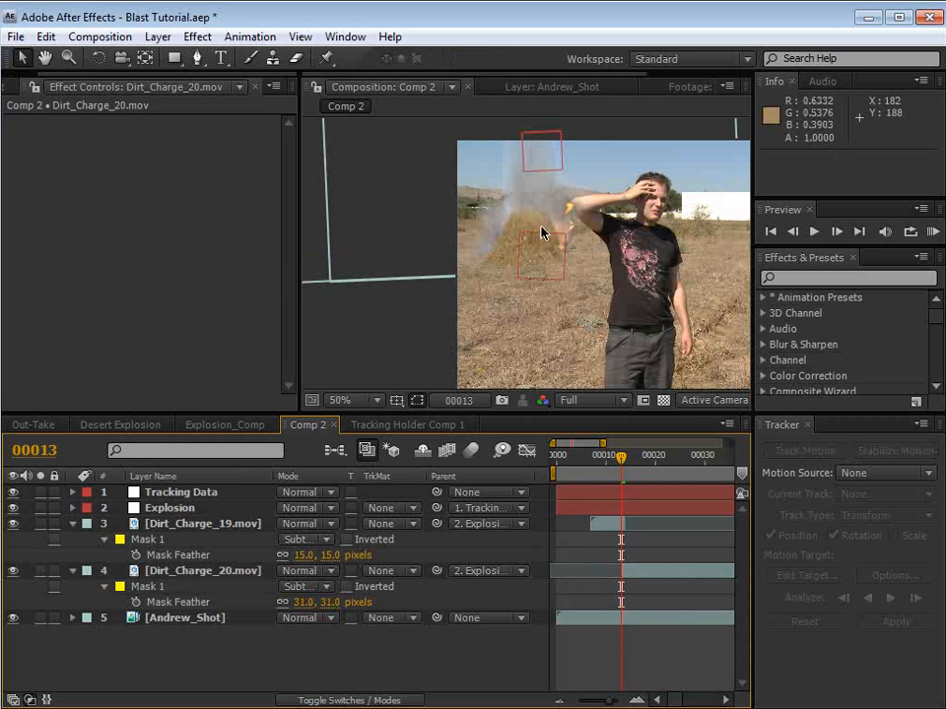
pyautogui.moveTo(557, 210); pyautogui.dragTo(546, 218)
pyautogui.click(196, 570)
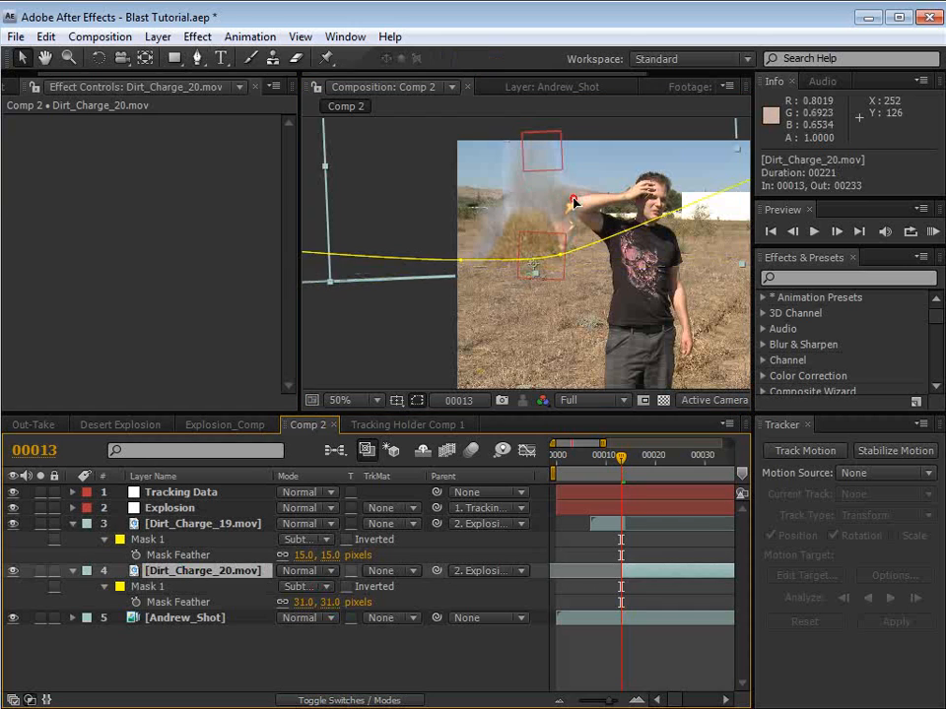
pyautogui.click(612, 641)
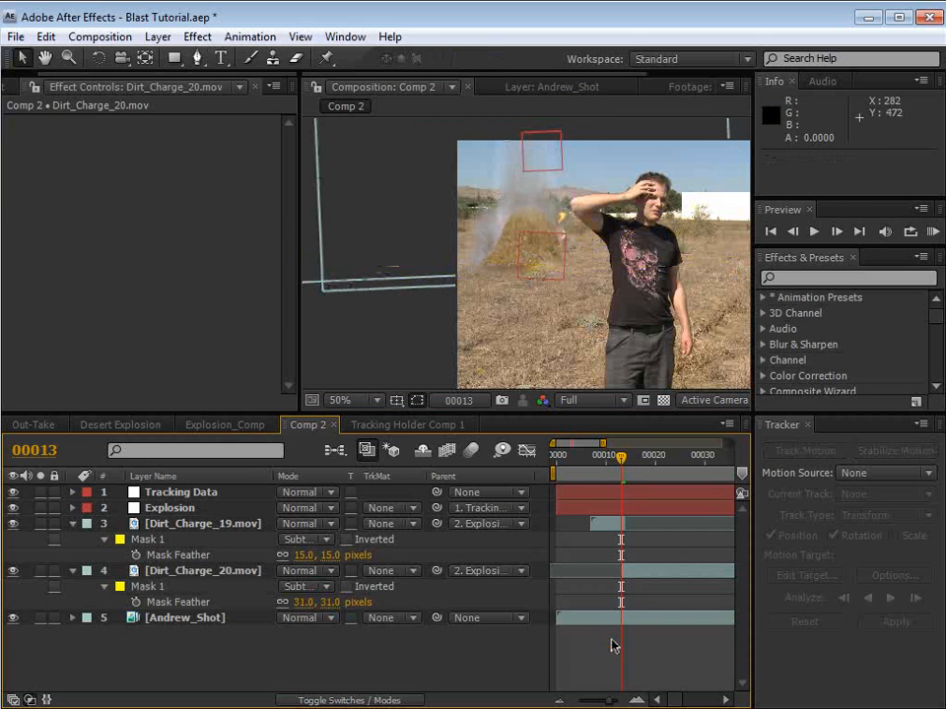
# Step: Go to frame 19 and apply the Curves effect to Dirt_Charge_20.mov
pyautogui.press('-')
pyautogui.moveTo(592, 458); pyautogui.dragTo(590, 462)
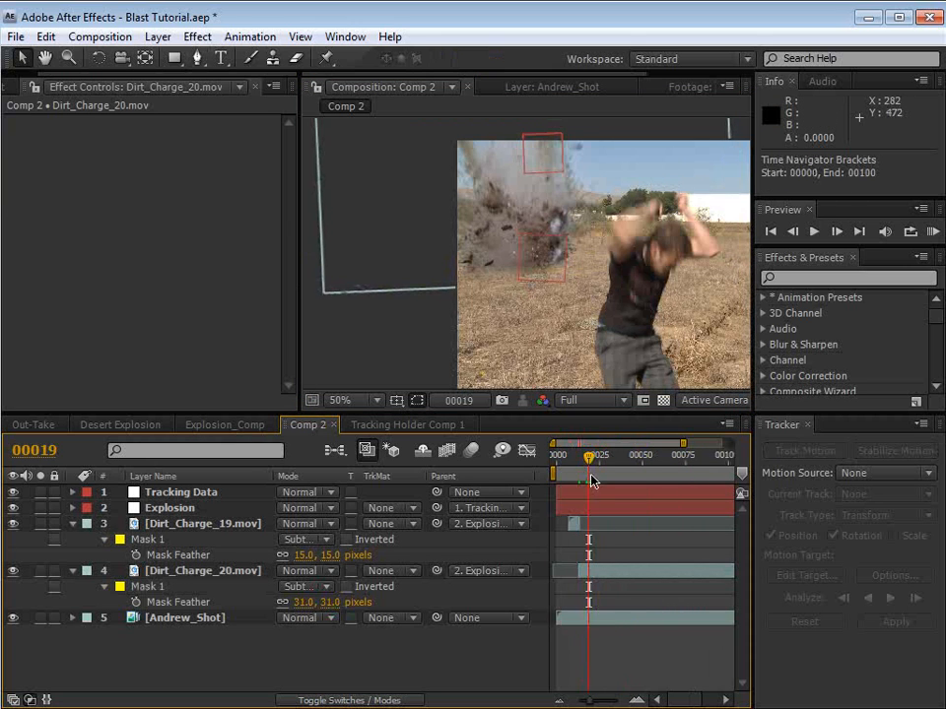
pyautogui.click(598, 572)
pyautogui.click(196, 36)
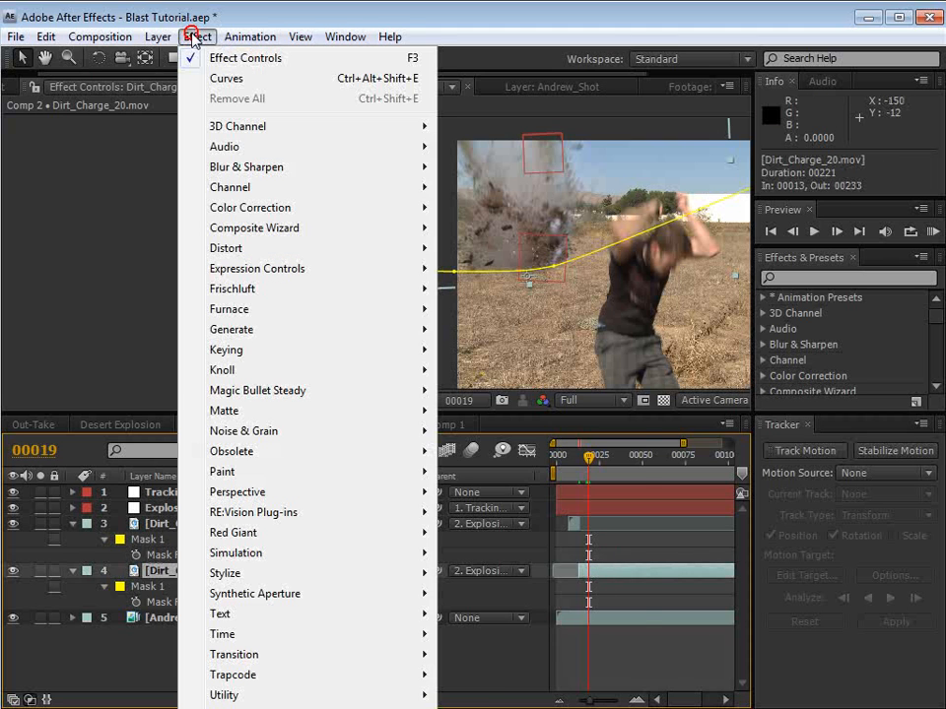
pyautogui.moveTo(241, 207)
pyautogui.click(481, 512)
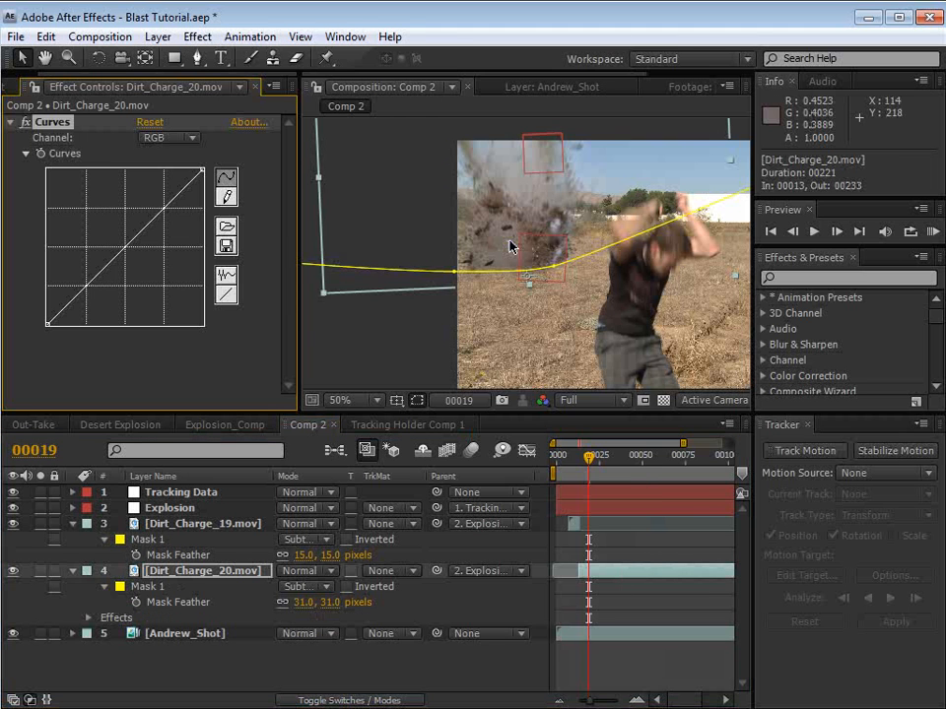
# Step: Lift the black point of Dirt_Charge_20.mov's RGB curve to brighten the dark debris
pyautogui.scroll(1, 507, 250)
pyautogui.press('h')
pyautogui.moveTo(580, 332); pyautogui.dragTo(578, 297)
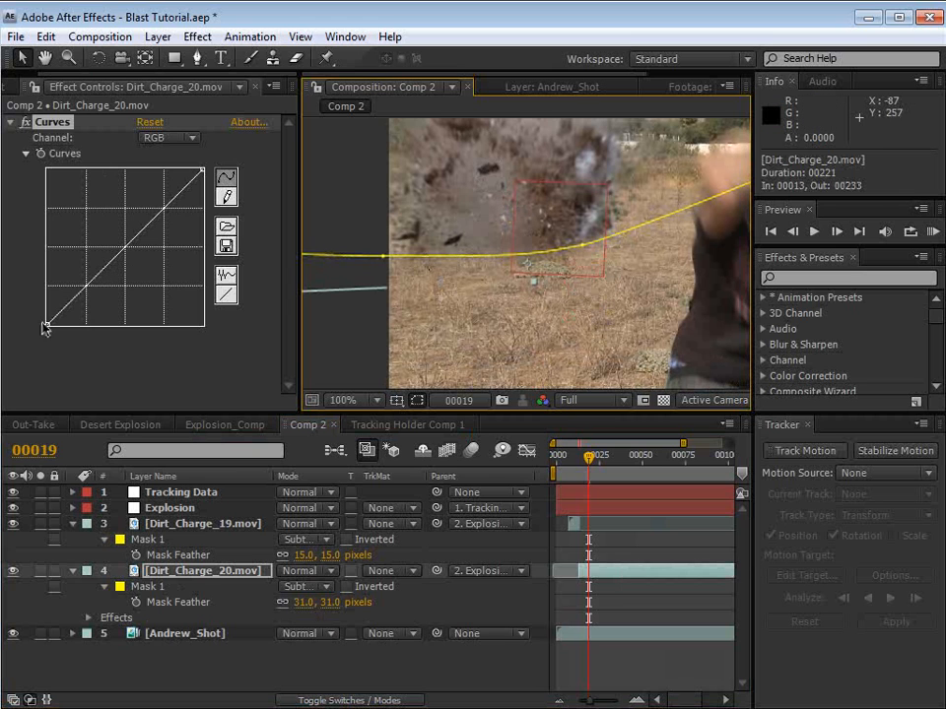
pyautogui.moveTo(44, 327); pyautogui.dragTo(47, 293)
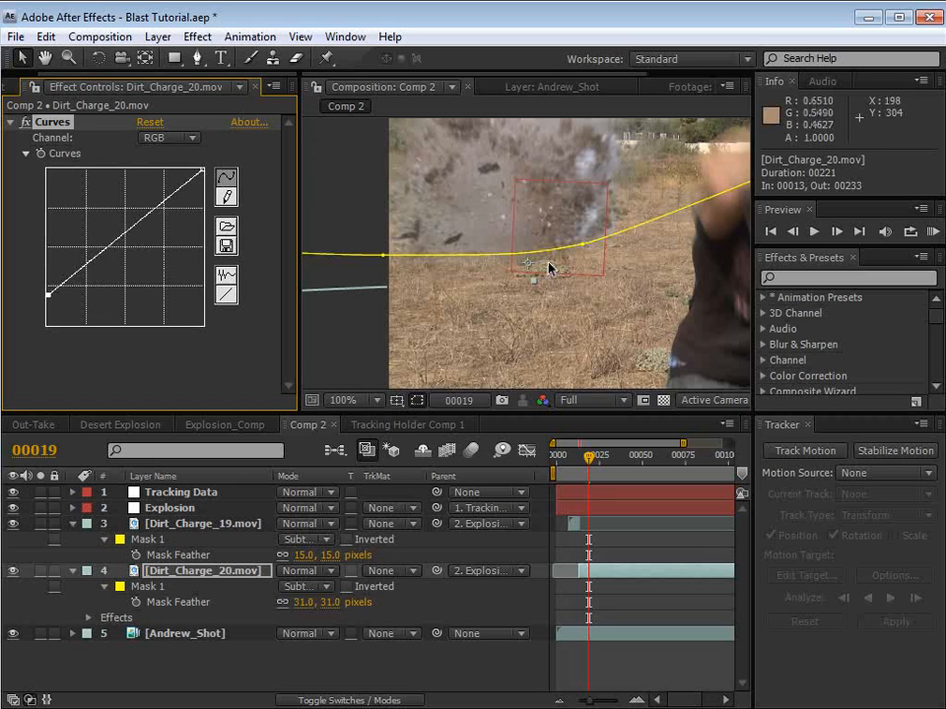
# Step: Warm Dirt_Charge_20.mov by slightly raising its Red curve's midpoint and lowering its Blue curve's midpoint, and deselect the layer
pyautogui.click(168, 138)
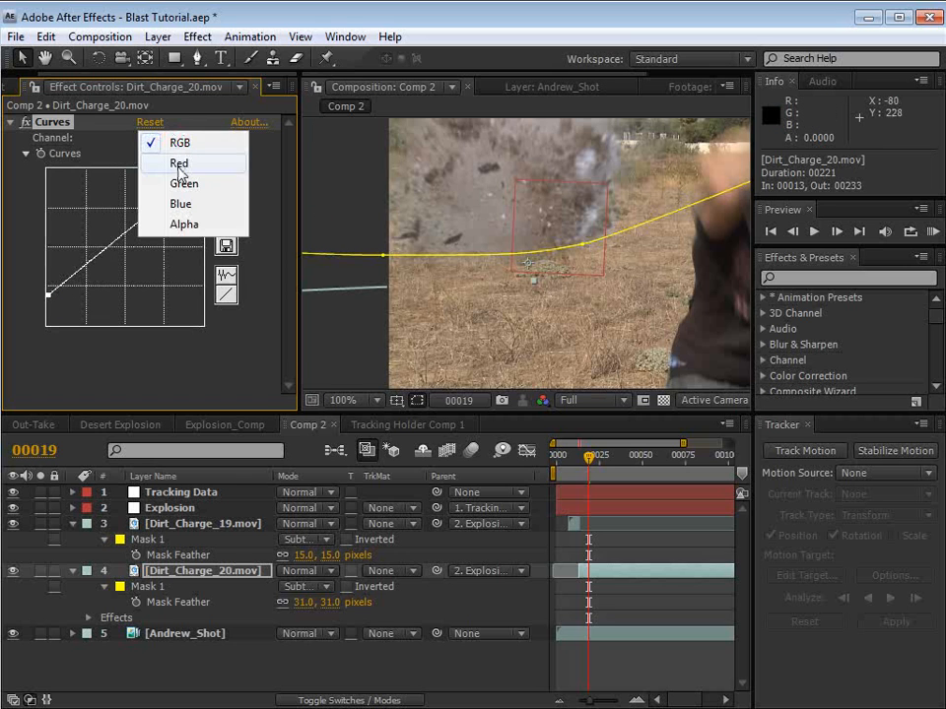
pyautogui.click(179, 163)
pyautogui.moveTo(132, 242); pyautogui.dragTo(125, 241)
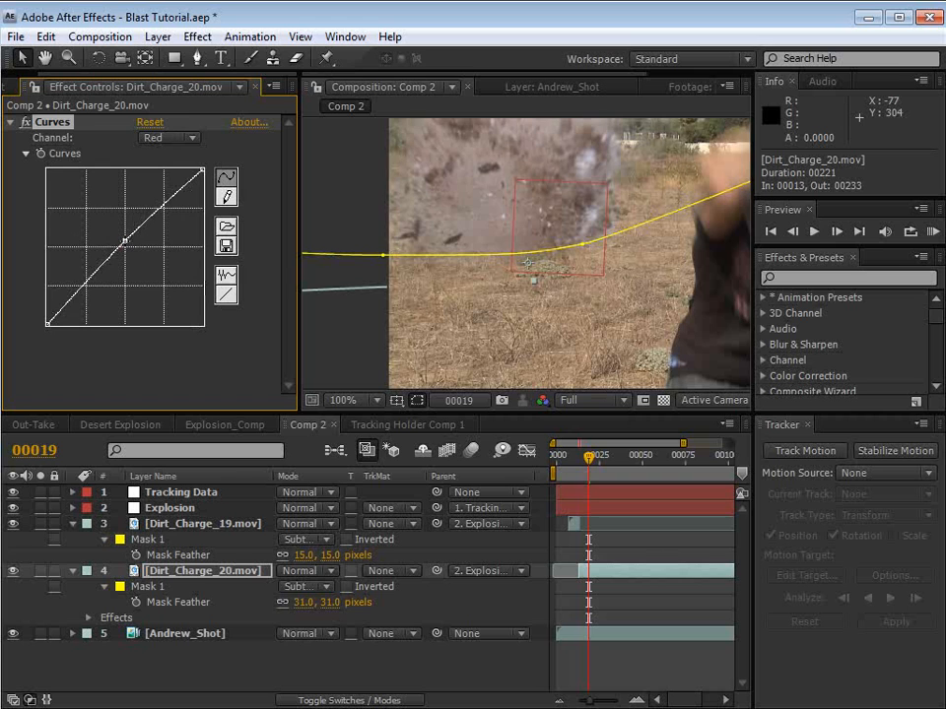
pyautogui.click(159, 141)
pyautogui.click(152, 181)
pyautogui.click(132, 245)
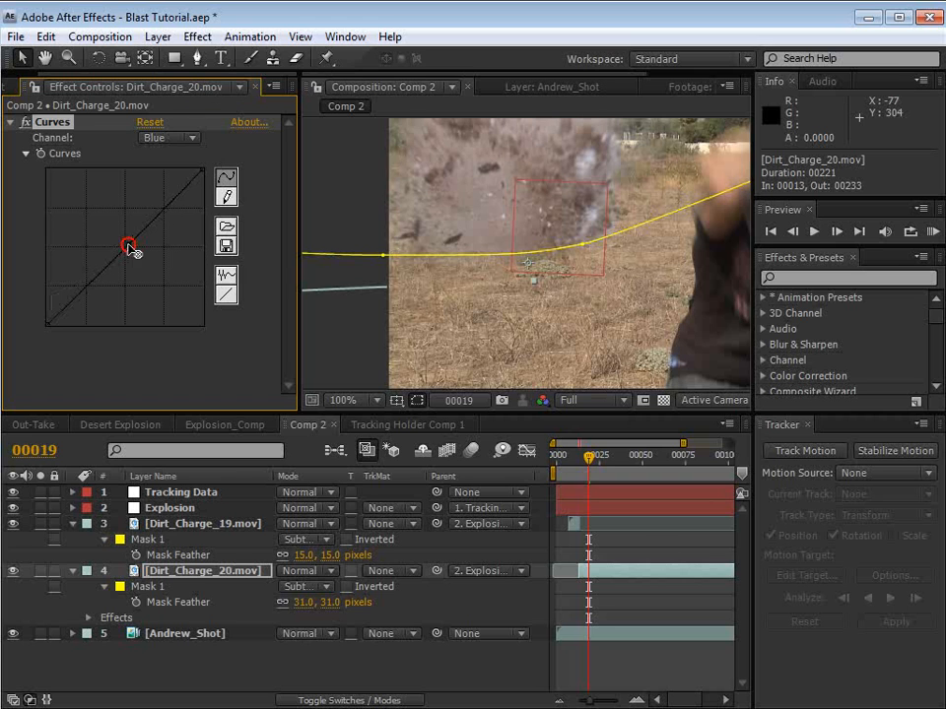
pyautogui.click(131, 249)
pyautogui.moveTo(132, 250); pyautogui.dragTo(136, 249)
pyautogui.click(618, 553)
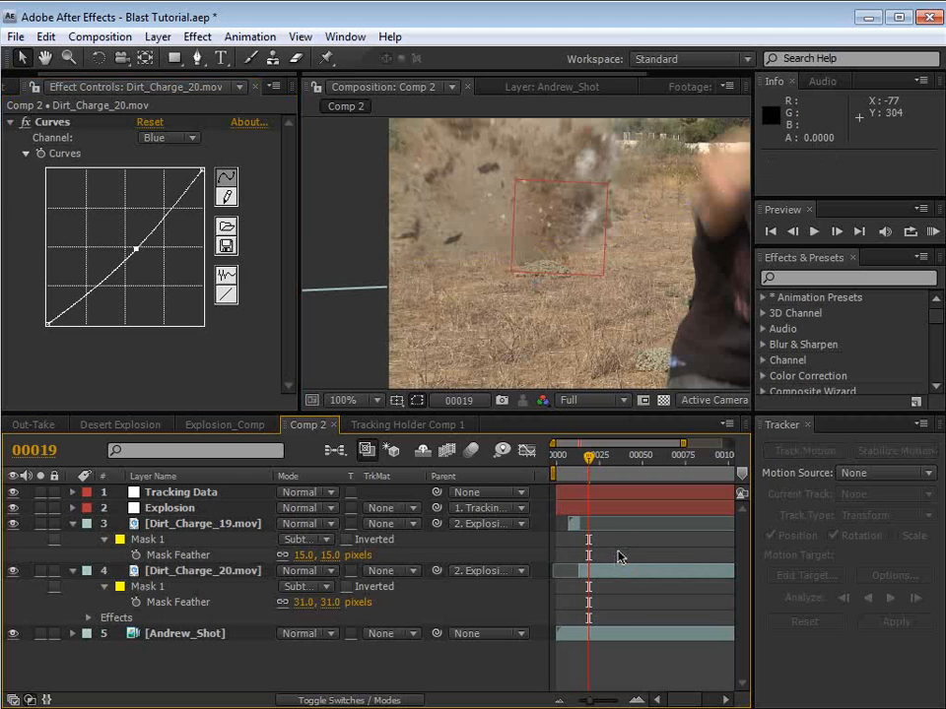
# Step: Hide the layer controls and review the color-matched explosion from frame 19 back to frame 13
pyautogui.hotkey('ctrl', 'shift', 'h')
pyautogui.scroll(-1, 502, 318)
pyautogui.press('space')
pyautogui.moveTo(546, 270); pyautogui.dragTo(518, 317)
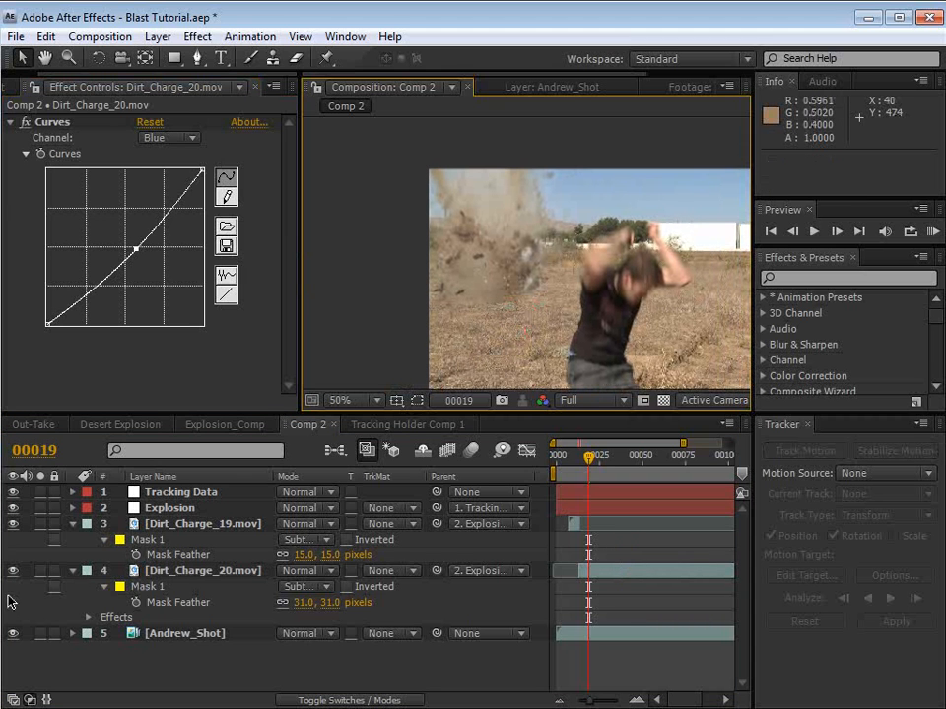
pyautogui.moveTo(588, 463); pyautogui.dragTo(577, 467)
# Step: Move Dirt_Charge_19.mov's anchor point to the base of the dirt burst and scale the layer to 70%
pyautogui.click(573, 523)
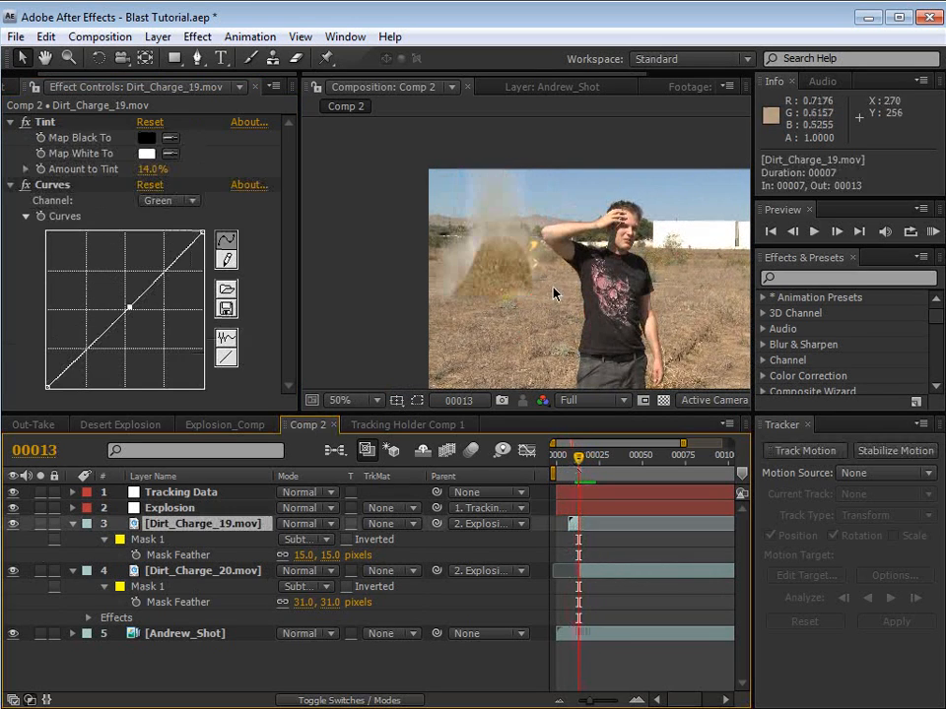
pyautogui.press('s')
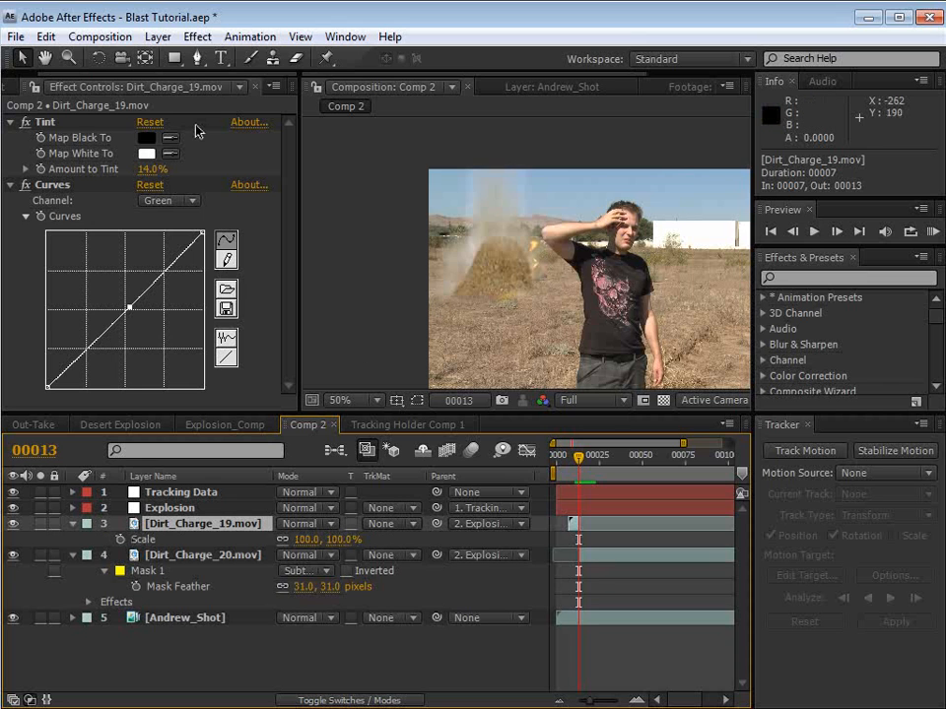
pyautogui.click(145, 58)
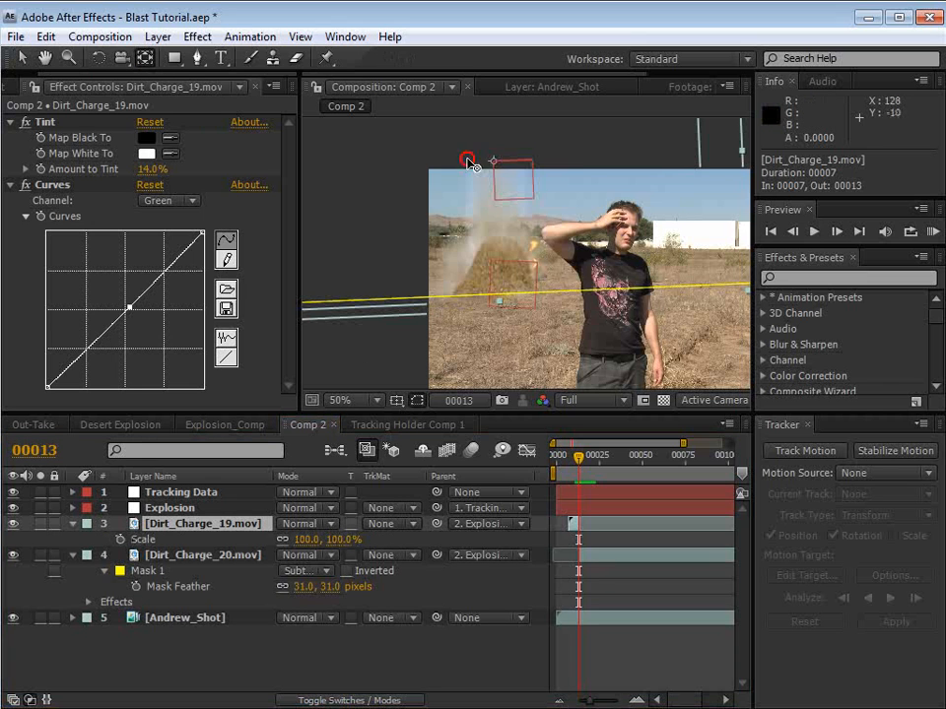
pyautogui.moveTo(492, 161); pyautogui.dragTo(498, 301)
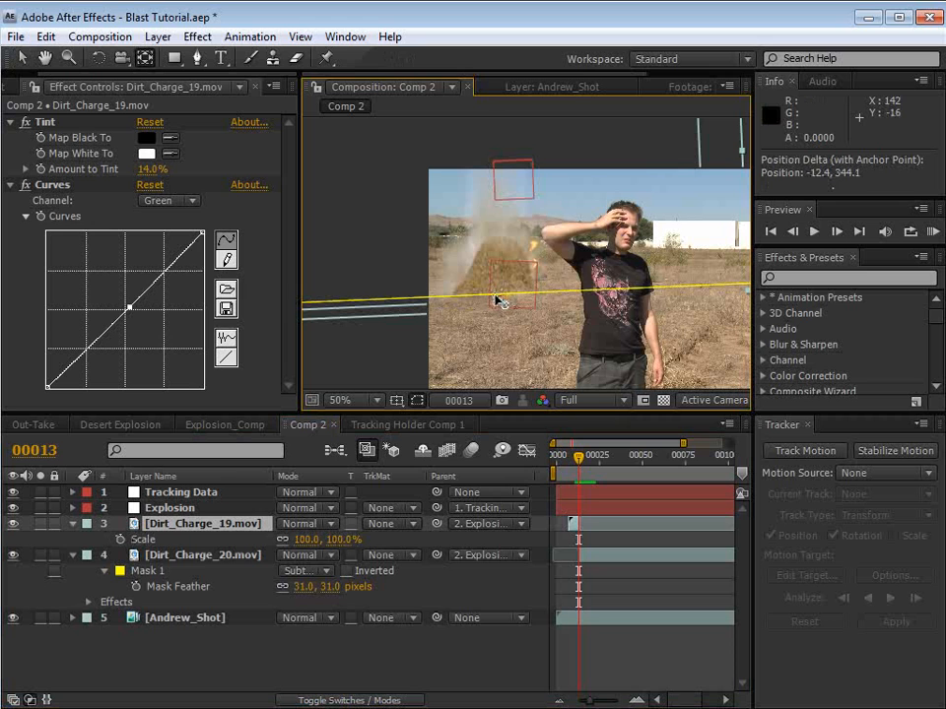
pyautogui.moveTo(341, 540); pyautogui.dragTo(311, 540)
pyautogui.press('v')
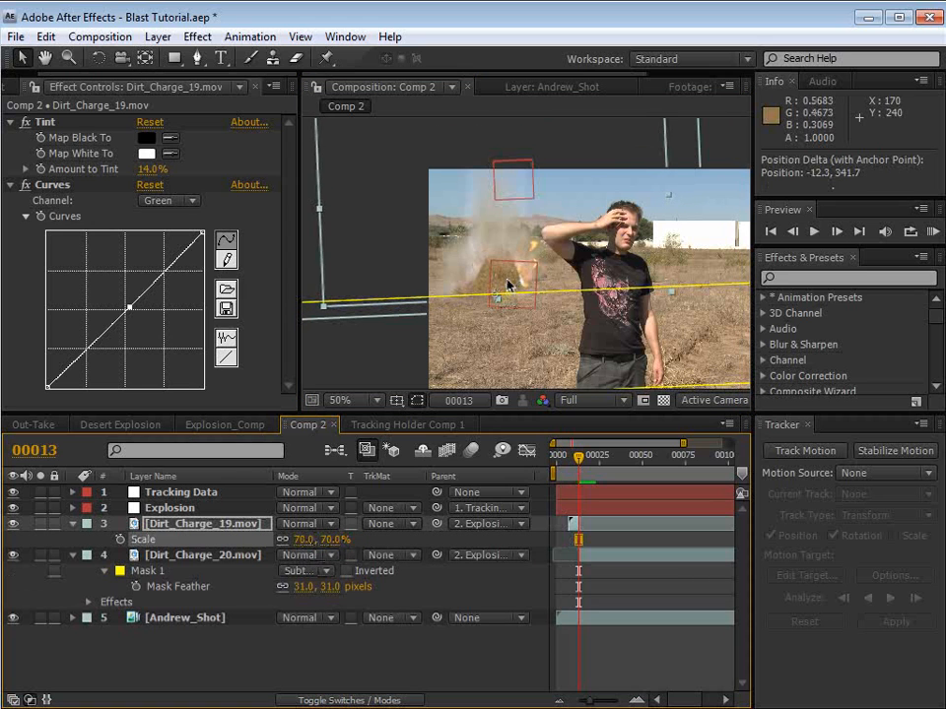
# Step: Nudge Dirt_Charge_19.mov slightly right and down to position -3.0, 344.5, and compare the frames around frame 13
pyautogui.moveTo(507, 286); pyautogui.dragTo(513, 287)
pyautogui.press('pageup')
pyautogui.press('pagedown')
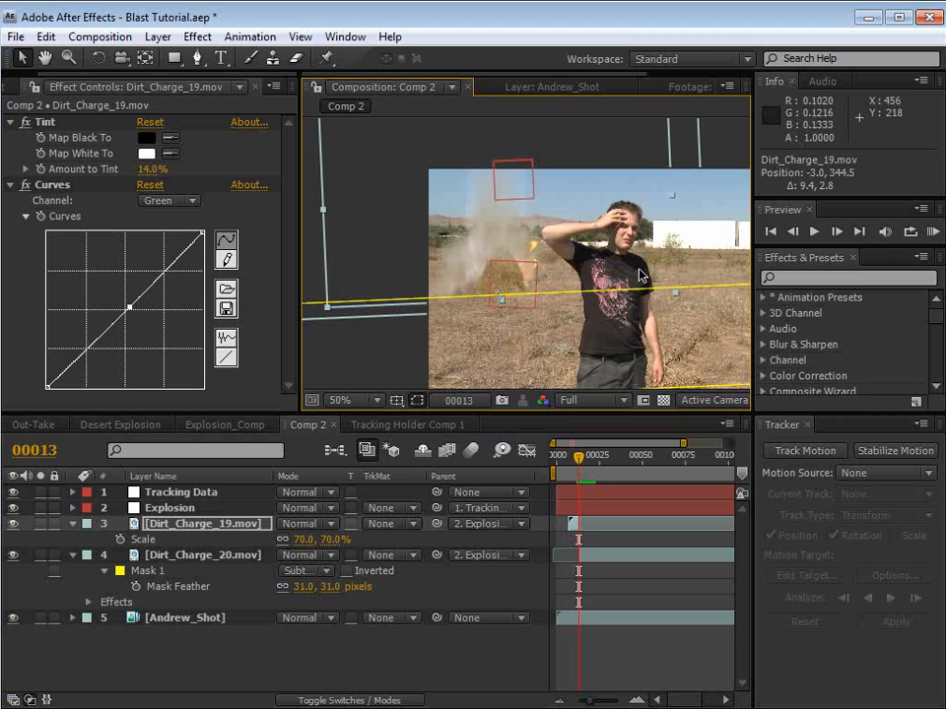
pyautogui.press('pagedown')
pyautogui.press('pageup')
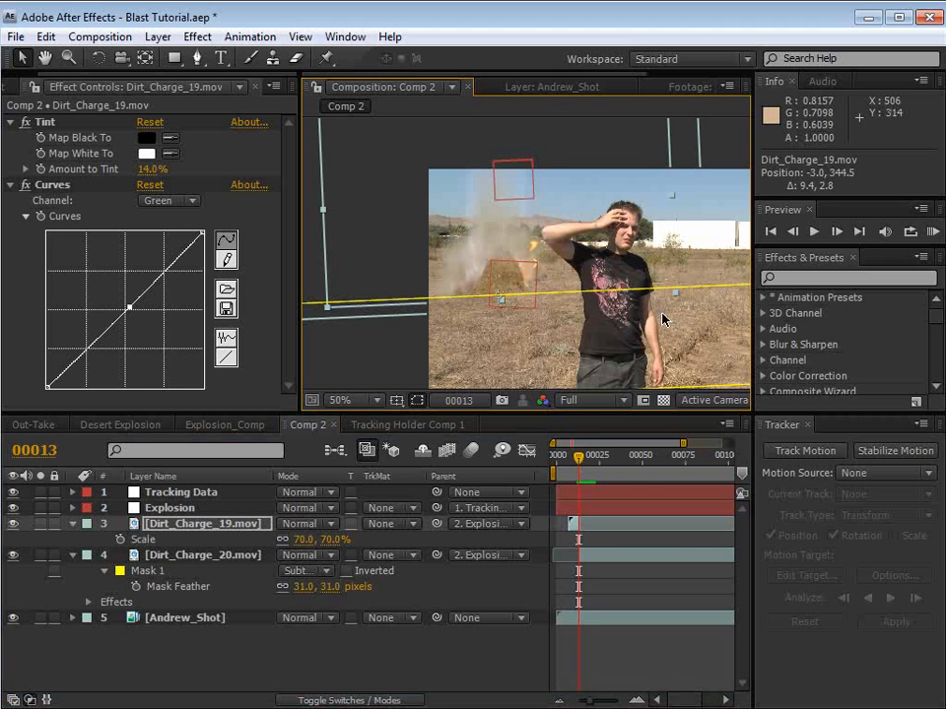
# Step: Shift Dirt_Charge_20.mov one frame later to start at frame 14, and step through to frame 15
pyautogui.press('=')
pyautogui.press('=')
pyautogui.moveTo(587, 556); pyautogui.dragTo(594, 558)
pyautogui.press('pagedown')
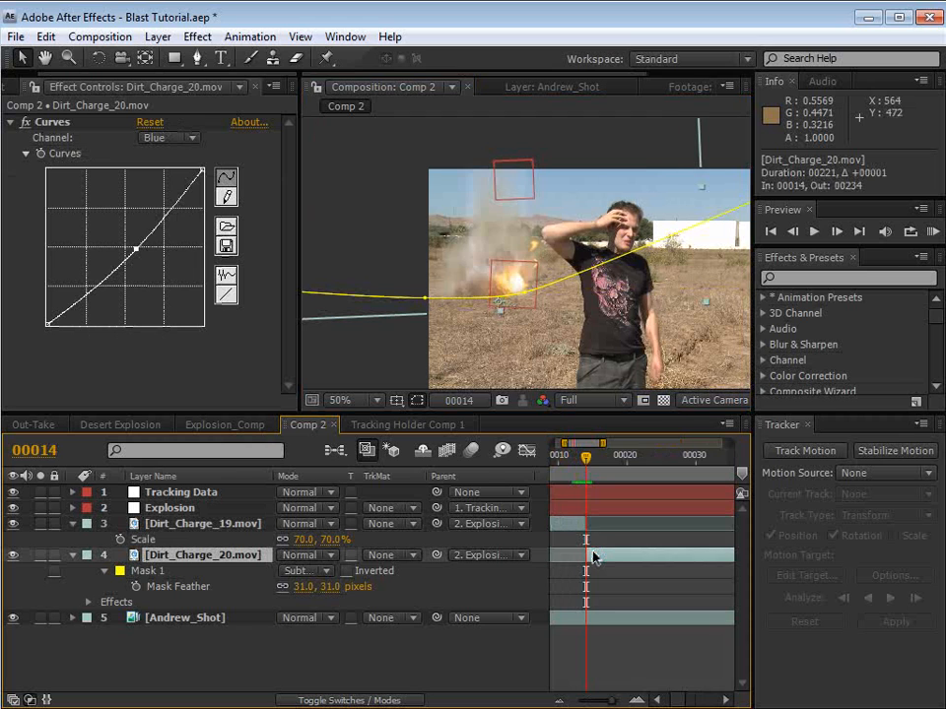
pyautogui.press('pagedown')
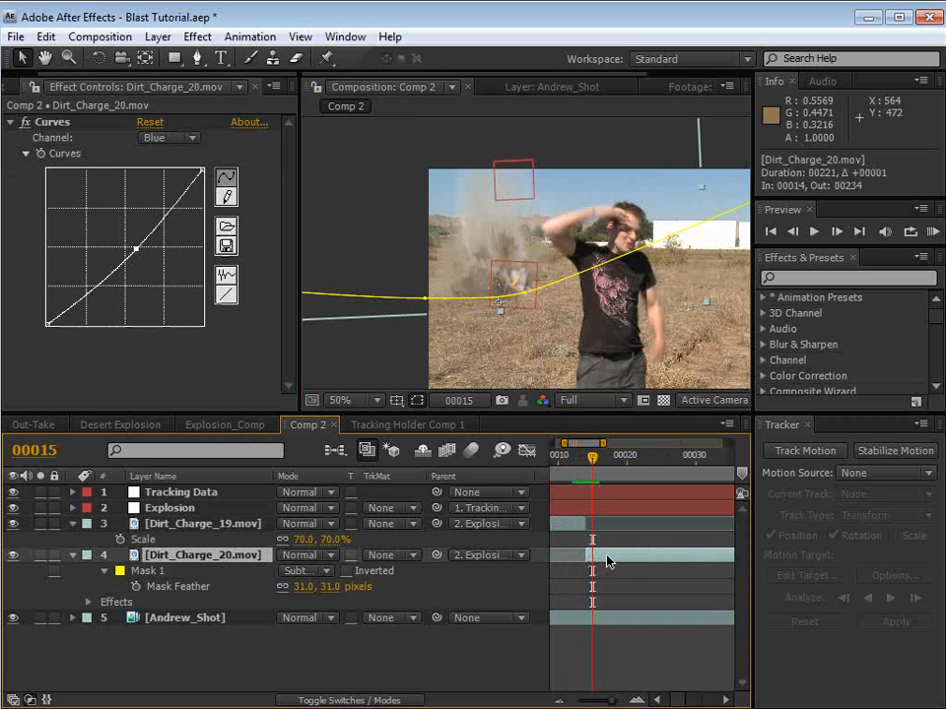
# Step: Shift Dirt_Charge_20.mov one frame earlier to start at frame 13, and compare the transition across frames 12 to 14
pyautogui.moveTo(607, 557); pyautogui.dragTo(601, 557)
pyautogui.press('pageup')
pyautogui.press('pageup')
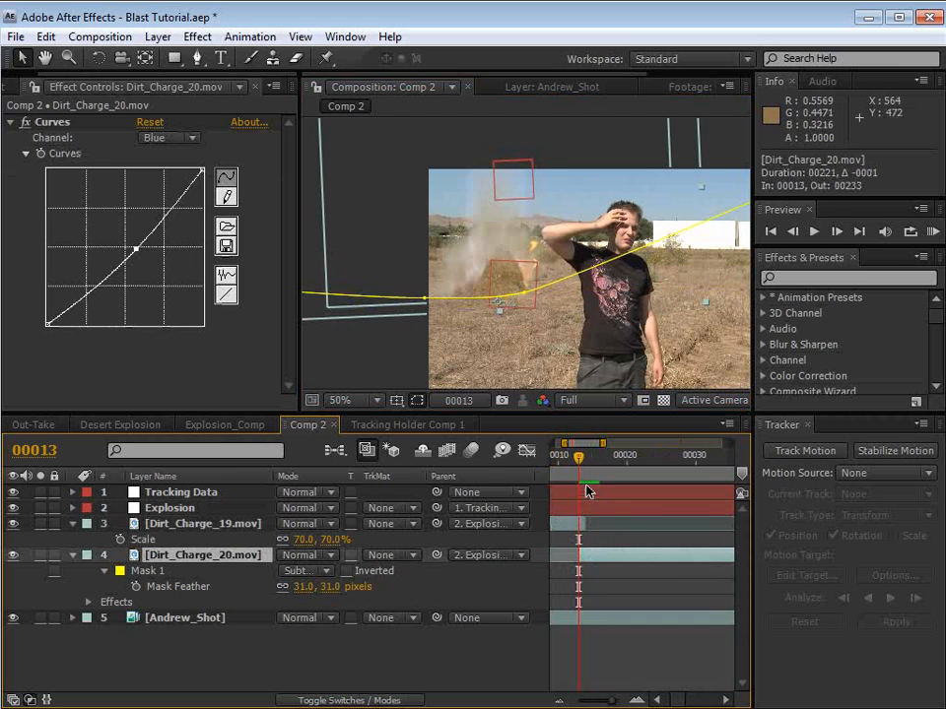
pyautogui.press('pageup')
pyautogui.press('pagedown')
pyautogui.press('pagedown')
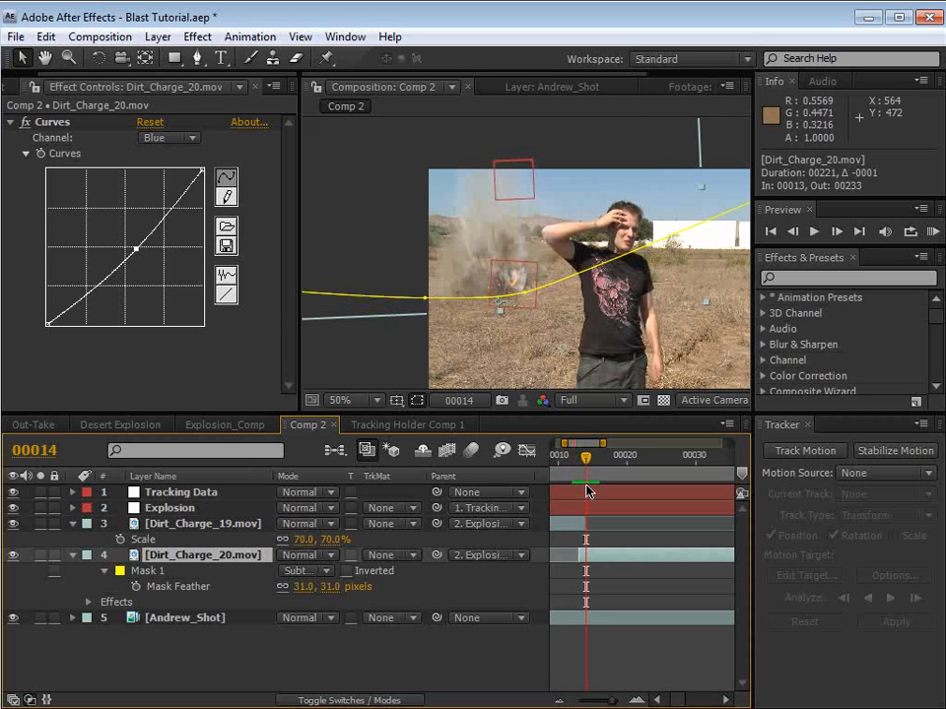
pyautogui.press('pageup')
# Step: Widen Dirt_Charge_19.mov to a horizontal scale of 89.1% and retime it to run from frame 6 to frame 13
pyautogui.click(636, 289)
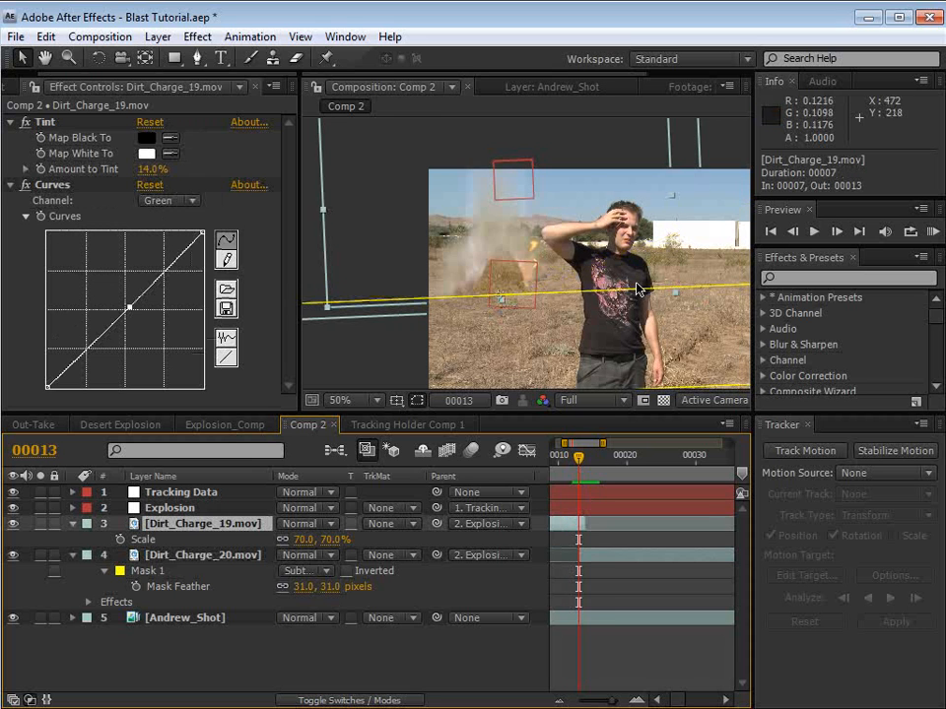
pyautogui.moveTo(671, 196); pyautogui.dragTo(723, 206)
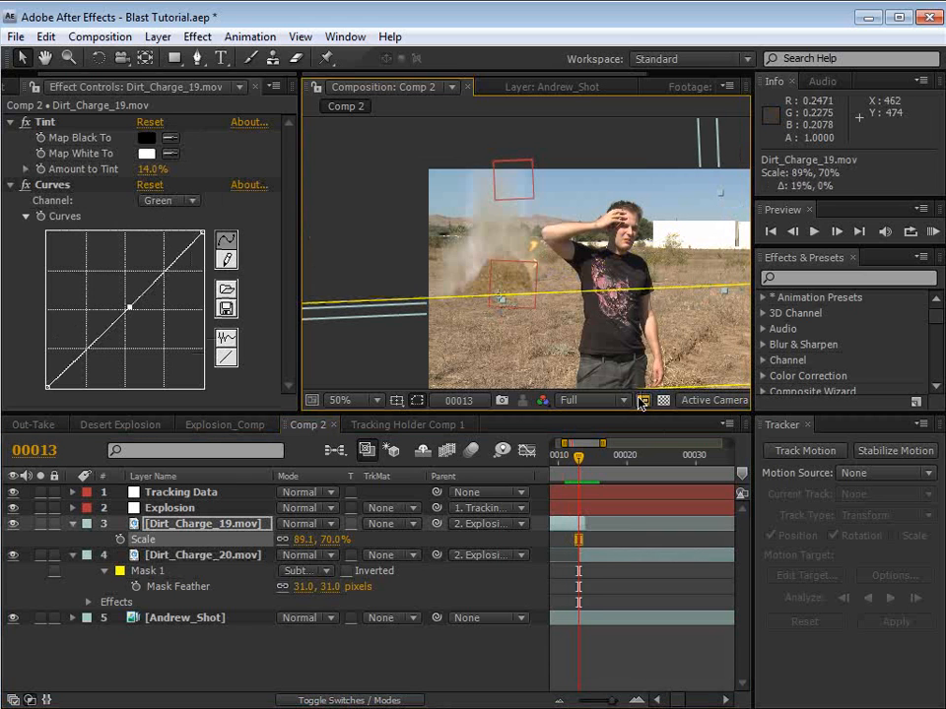
pyautogui.moveTo(601, 524); pyautogui.dragTo(666, 565)
pyautogui.moveTo(601, 523); pyautogui.dragTo(581, 530)
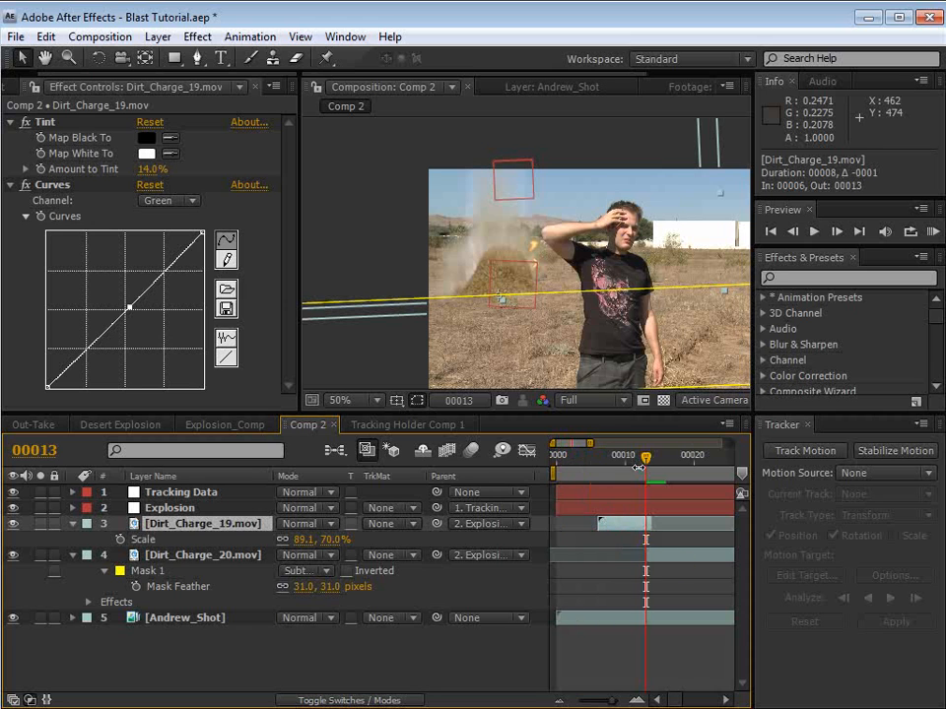
pyautogui.click(621, 572)
pyautogui.press('pagedown')
# Step: Scale Dirt_Charge_20.mov to 94.7% at frame 14
pyautogui.click(655, 559)
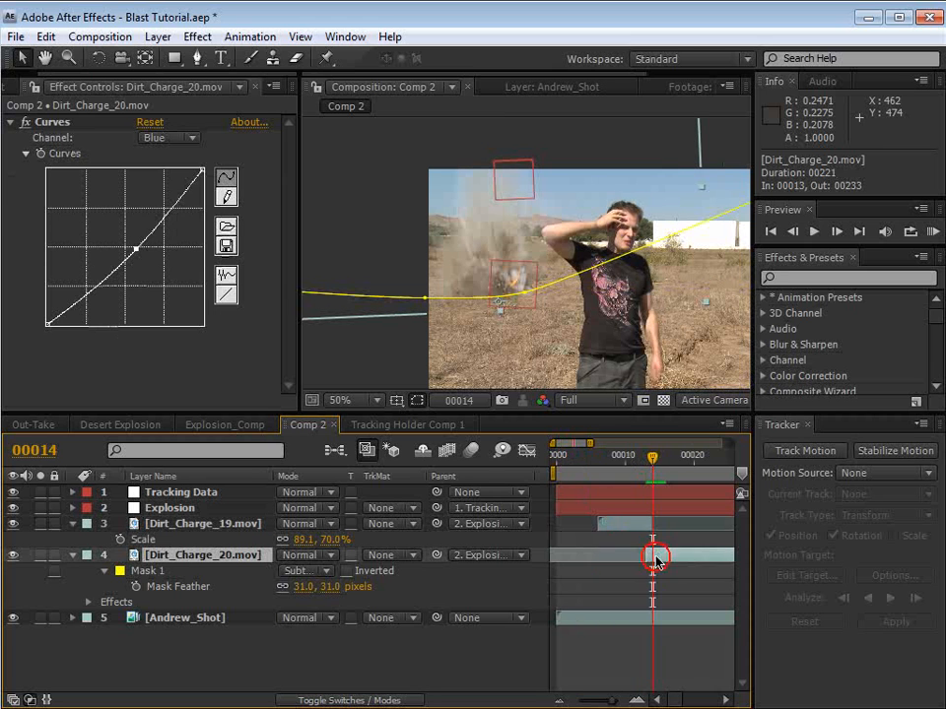
pyautogui.press('s')
pyautogui.moveTo(328, 571); pyautogui.dragTo(705, 432)
pyautogui.moveTo(652, 462)
pyautogui.mouseDown()
pyautogui.moveTo(639, 474)
pyautogui.moveTo(653, 475)
pyautogui.mouseUp()
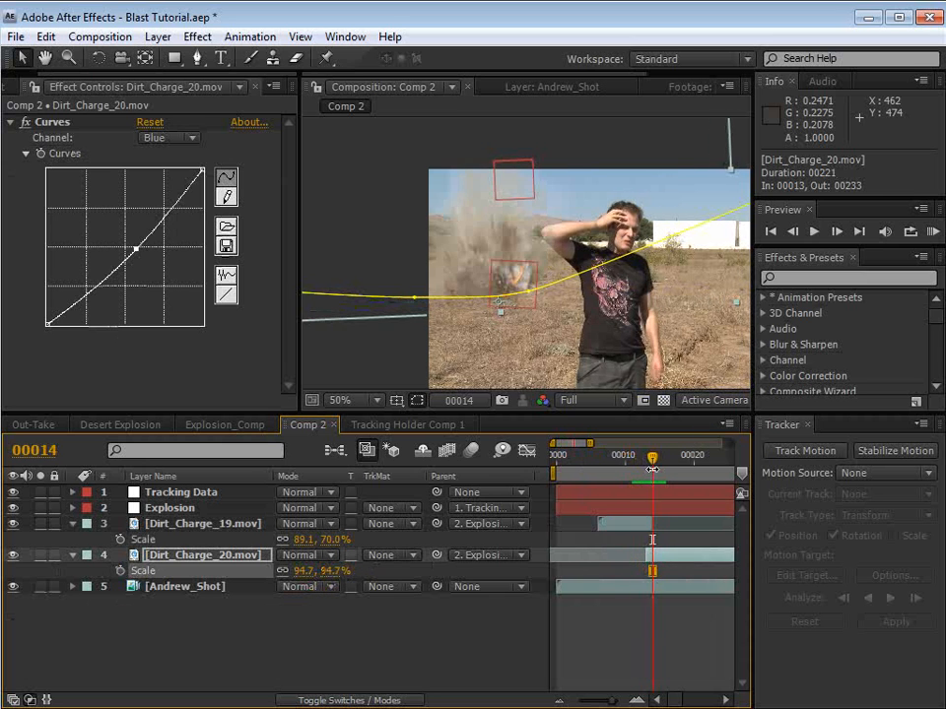
# Step: Examine the explosion debris against the blurred background at frame 26 up close
pyautogui.press('-')
pyautogui.press('-')
pyautogui.click(610, 621)
pyautogui.moveTo(583, 465)
pyautogui.mouseDown()
pyautogui.moveTo(635, 464)
pyautogui.moveTo(600, 471)
pyautogui.mouseUp()
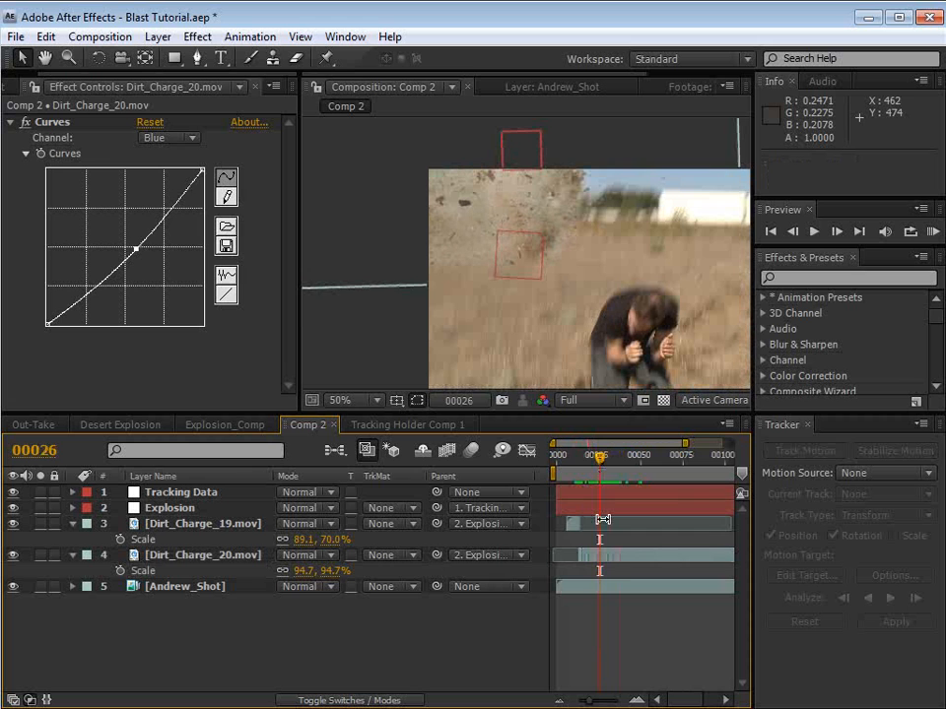
pyautogui.moveTo(602, 296); pyautogui.dragTo(528, 255)
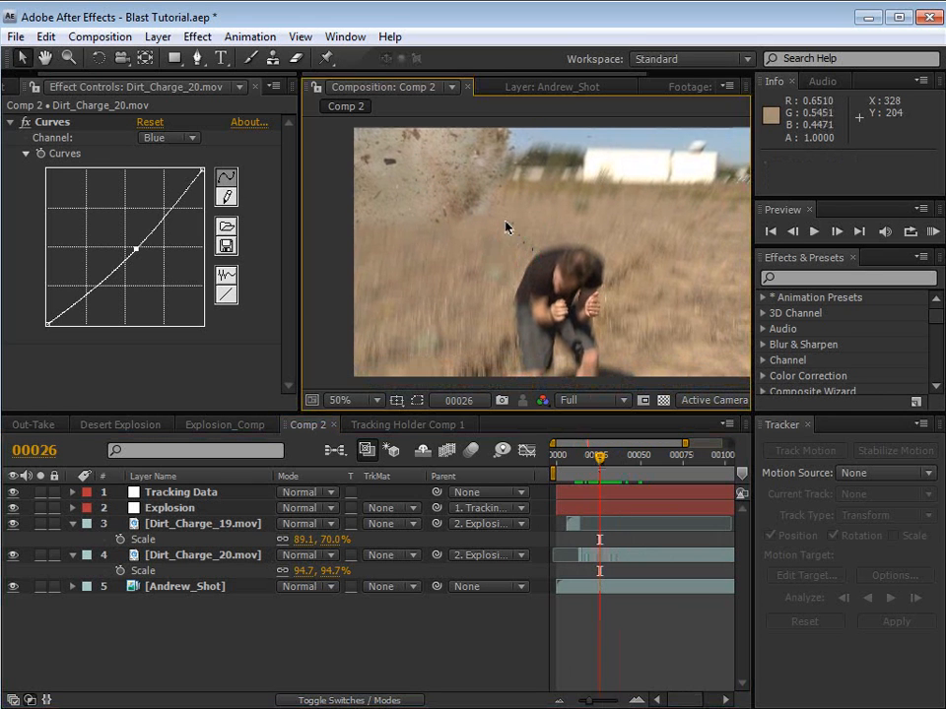
pyautogui.scroll(1, 444, 236)
pyautogui.moveTo(473, 232); pyautogui.dragTo(540, 285)
pyautogui.press('v')
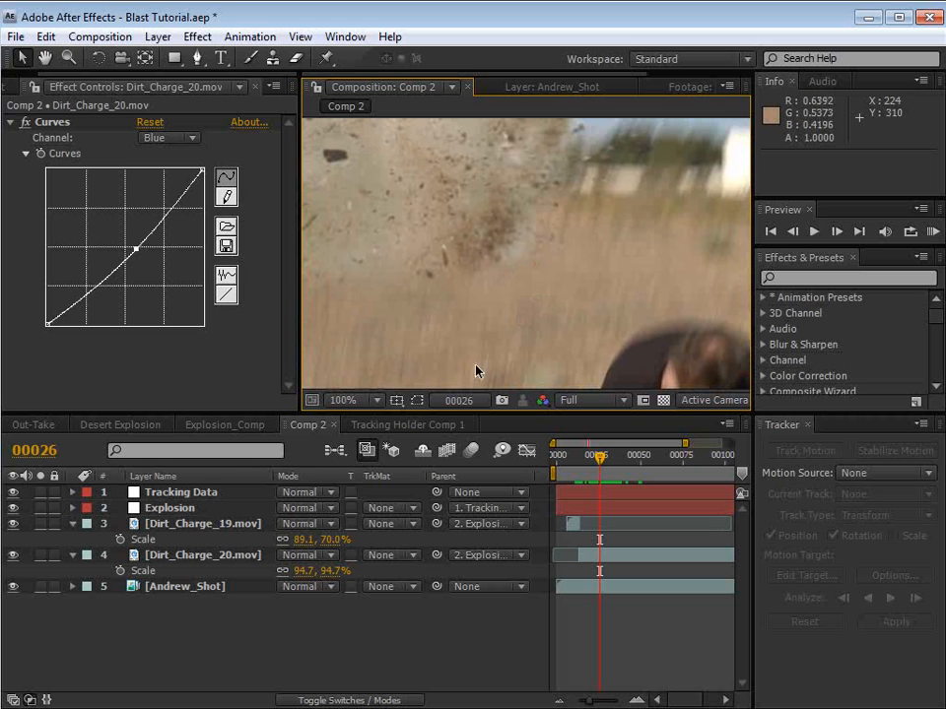
# Step: Enable motion blur on Dirt_Charge_19.mov and Dirt_Charge_20.mov and switch it on for the composition
pyautogui.click(175, 509)
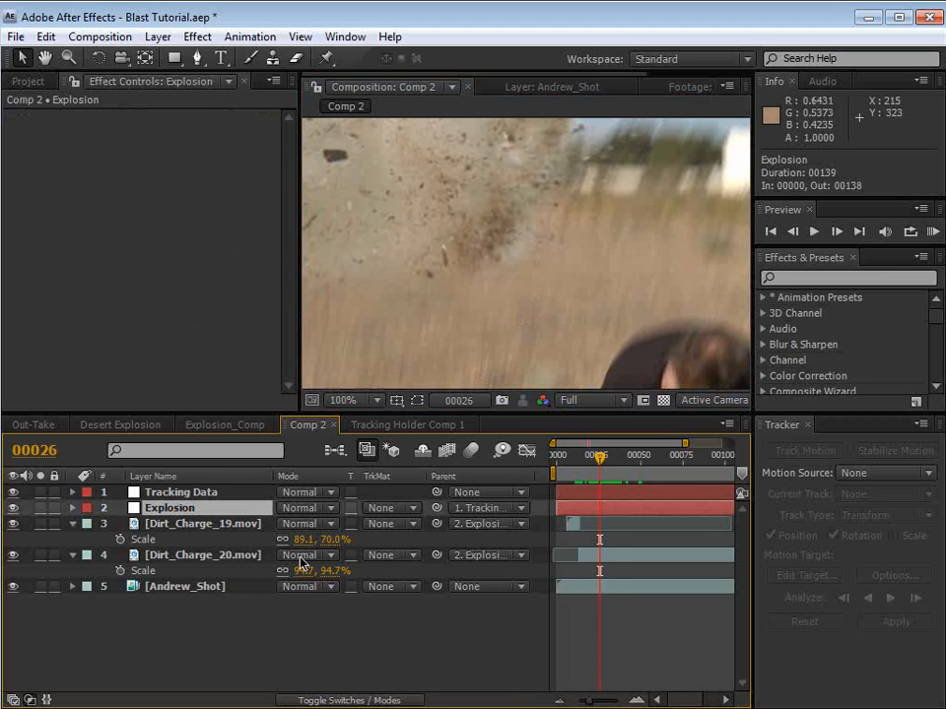
pyautogui.click(312, 701)
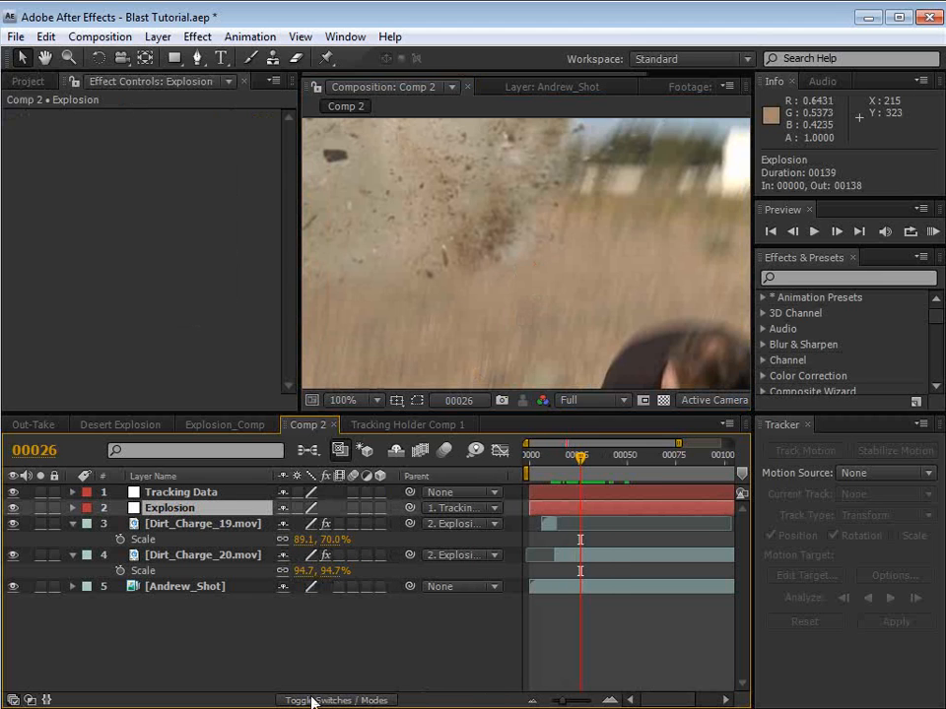
pyautogui.click(353, 525)
pyautogui.click(353, 556)
pyautogui.click(445, 450)
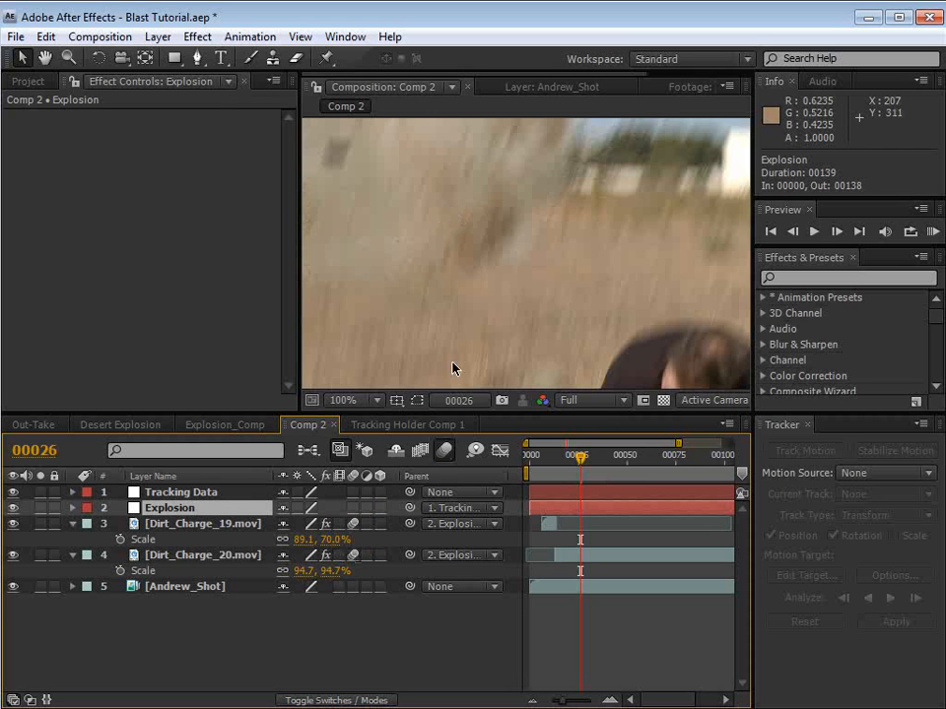
# Step: Compare the explosion's motion blur on frames 24 to 26, toggling the composition's blur off and on
pyautogui.moveTo(579, 459); pyautogui.dragTo(577, 457)
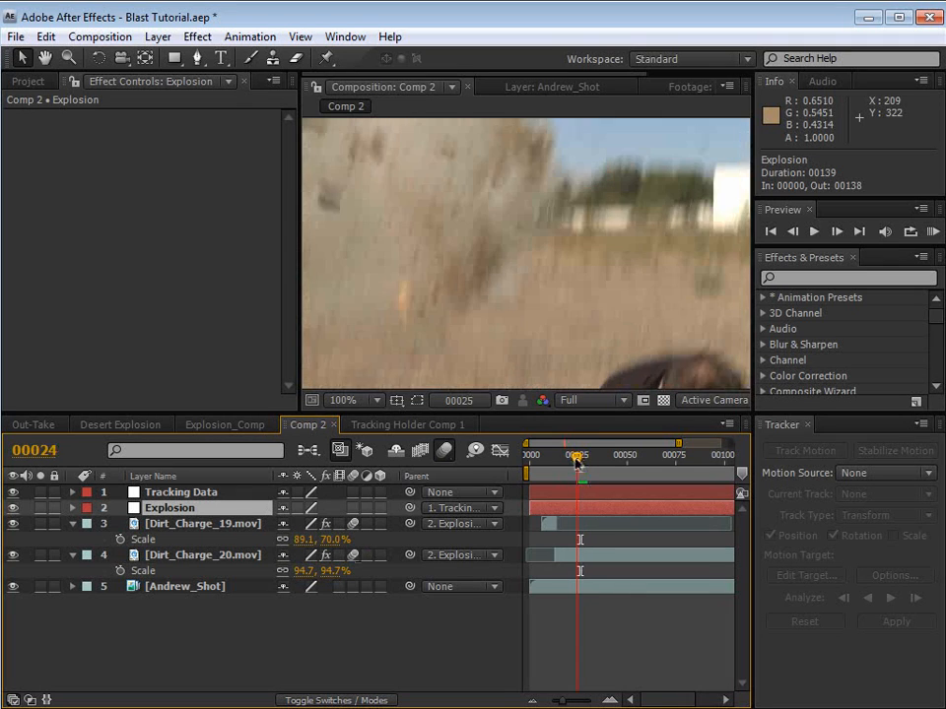
pyautogui.press('pagedown')
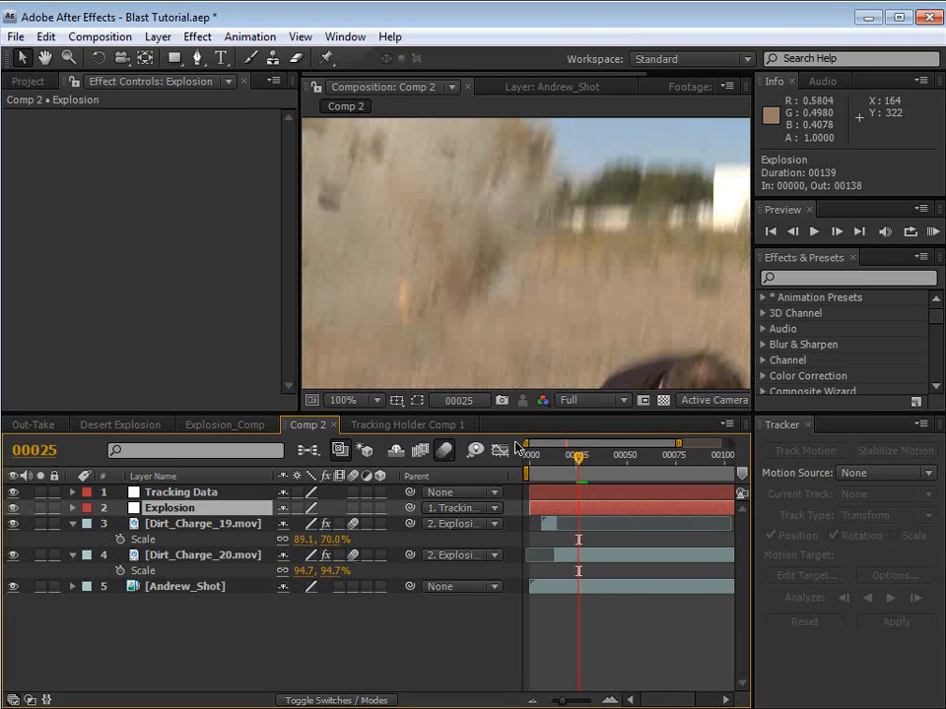
pyautogui.click(444, 455)
pyautogui.click(444, 455)
pyautogui.press('pageup')
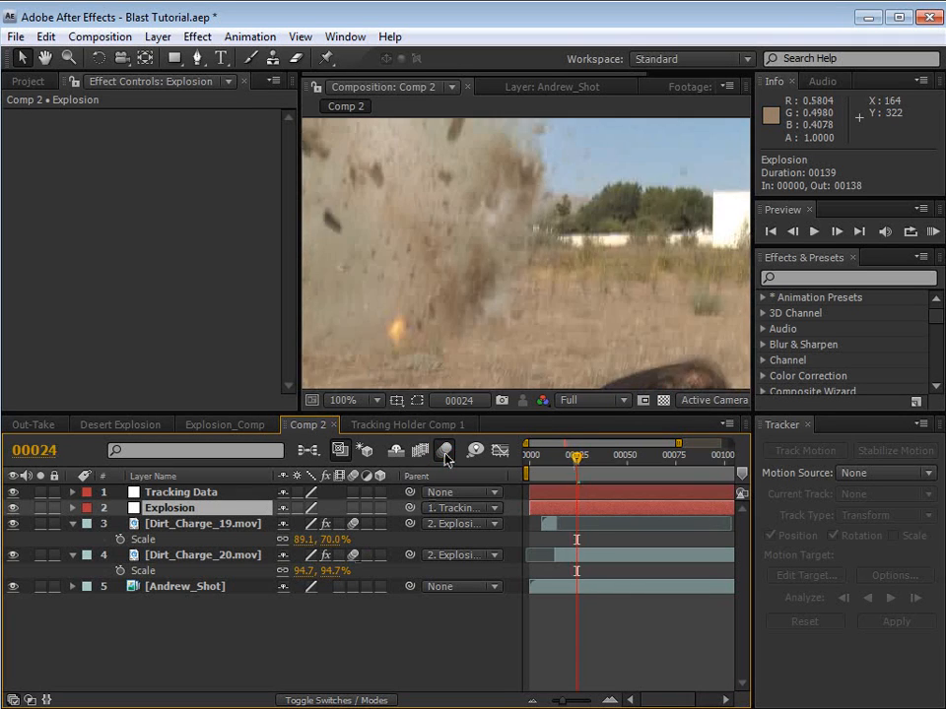
pyautogui.press('pagedown')
pyautogui.press('pagedown')
# Step: Review the explosion over the whole shot, turn off the composition's motion blur at frame 21, and save the project
pyautogui.scroll(-1, 479, 299)
pyautogui.moveTo(606, 301); pyautogui.dragTo(562, 272)
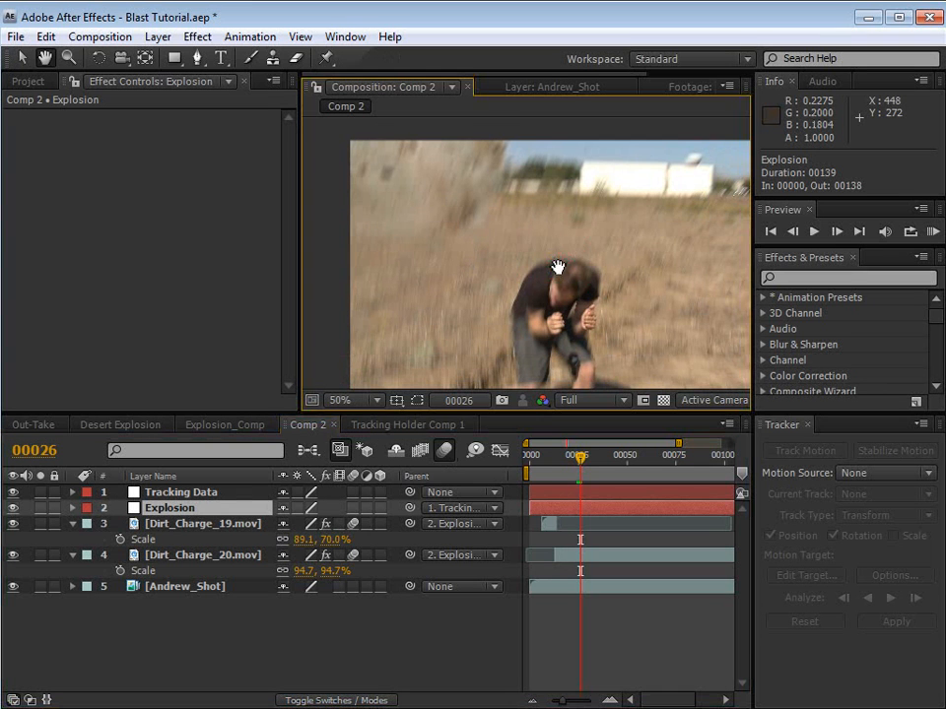
pyautogui.moveTo(585, 456); pyautogui.dragTo(595, 459)
pyautogui.moveTo(609, 463); pyautogui.dragTo(518, 465)
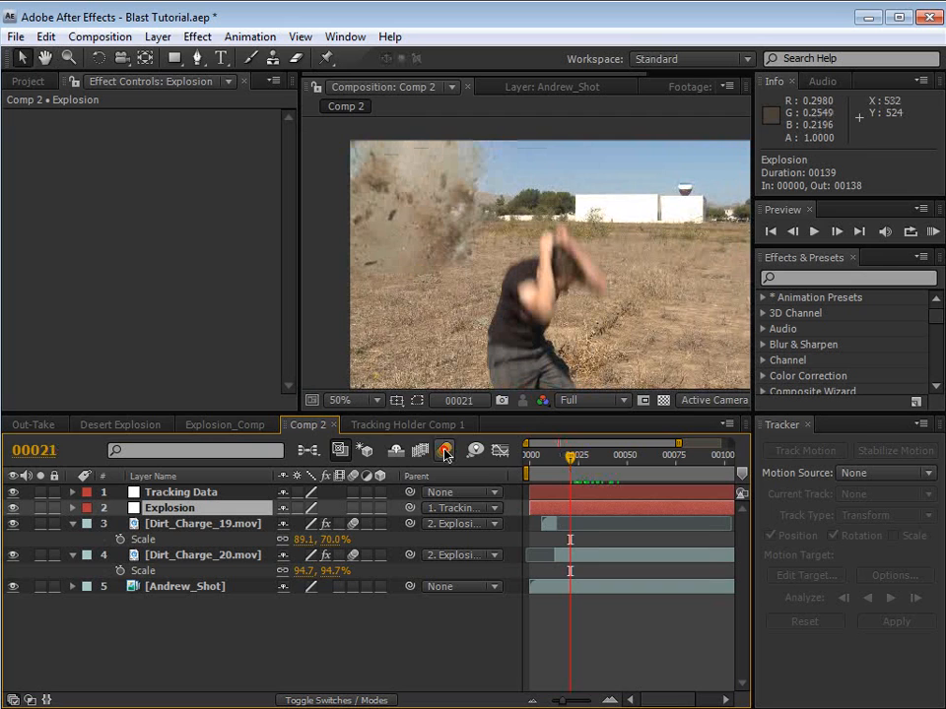
pyautogui.hotkey('ctrl', 's')
# Step: Browse the project's dust footage, preview Dust_Wave_02.mov, and return to Comp 2
pyautogui.click(28, 79)
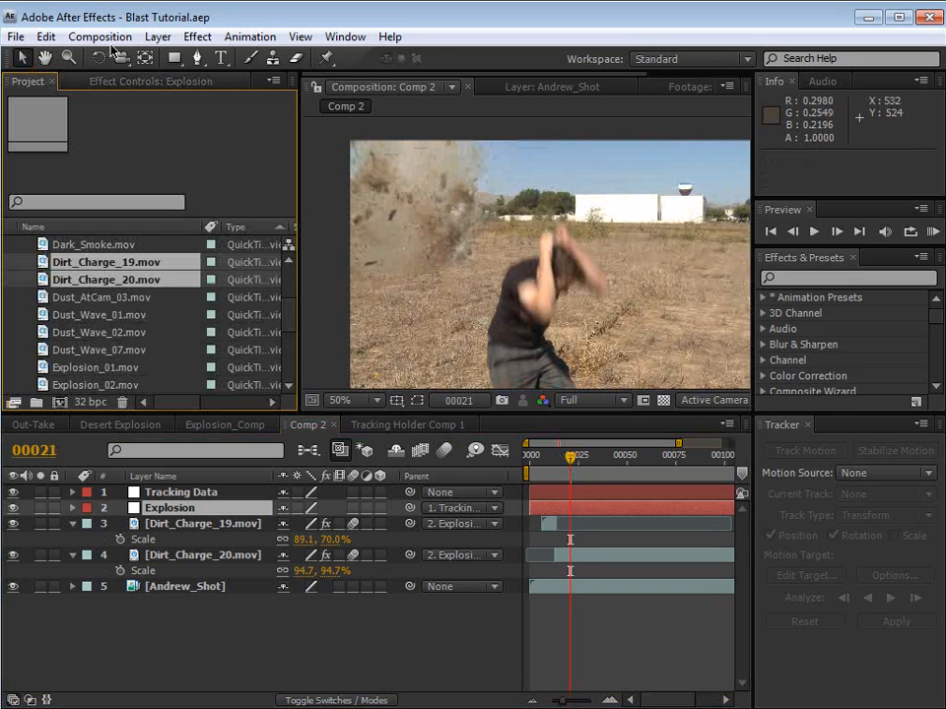
pyautogui.moveTo(284, 317)
pyautogui.mouseDown()
pyautogui.moveTo(290, 305)
pyautogui.moveTo(290, 313)
pyautogui.mouseUp()
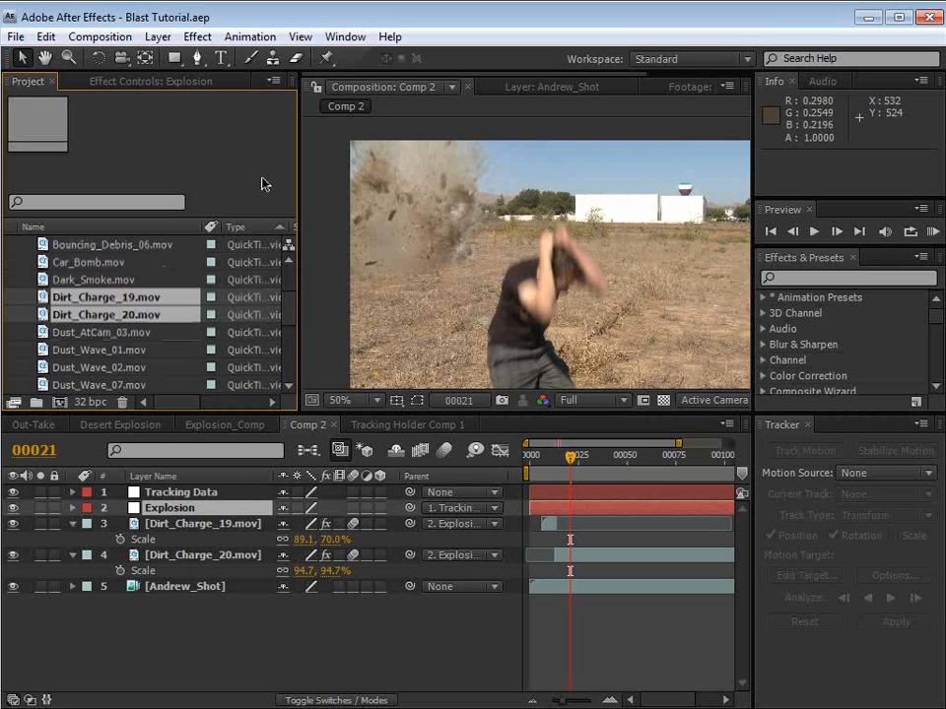
pyautogui.click(83, 333)
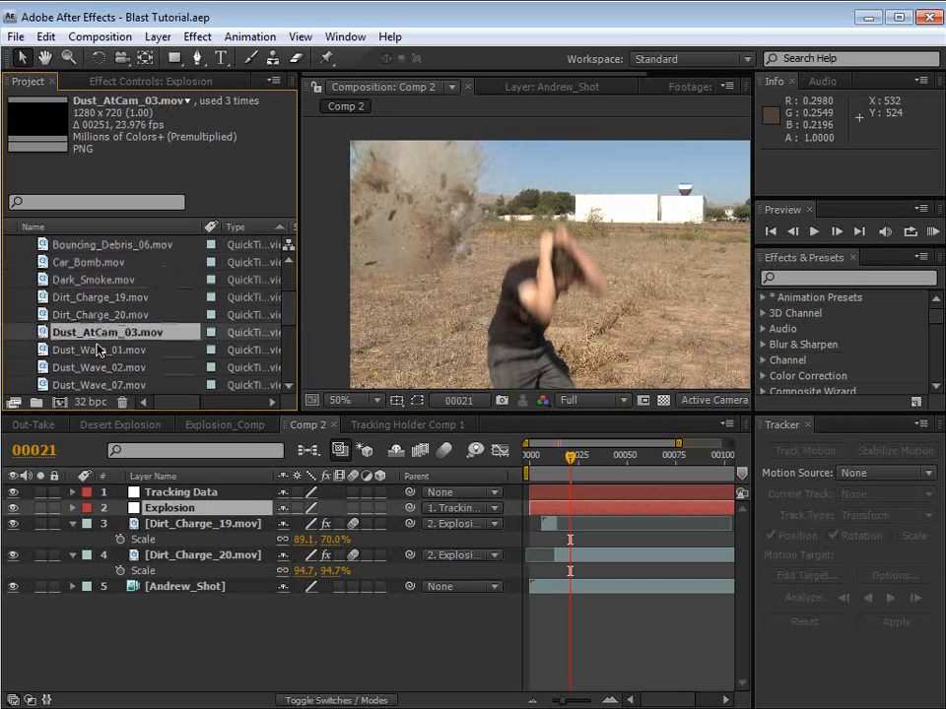
pyautogui.click(98, 351)
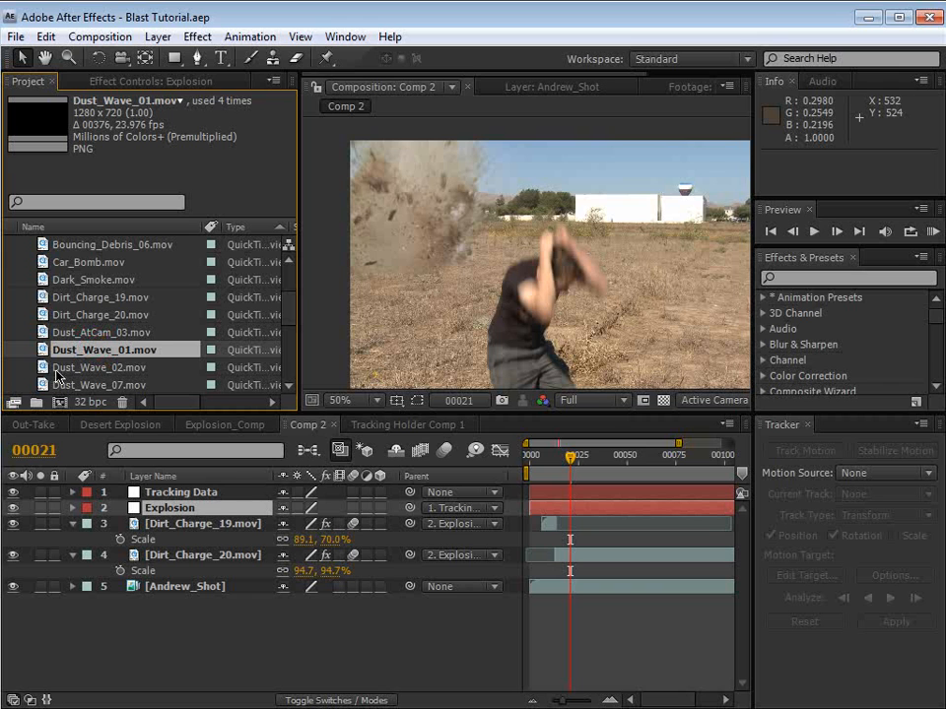
pyautogui.click(69, 368)
pyautogui.doubleClick(41, 371)
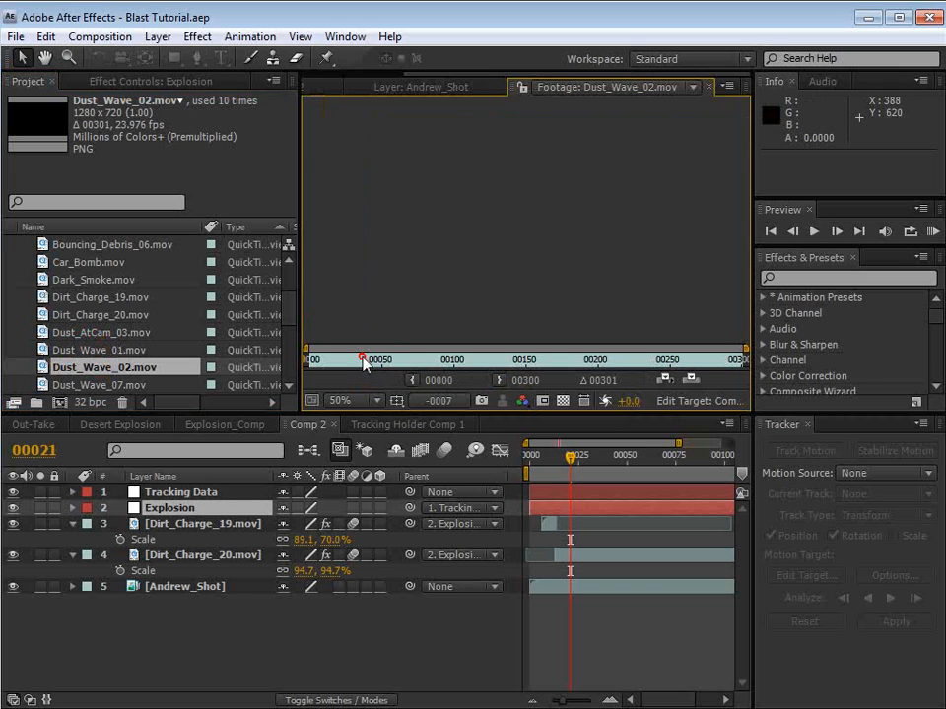
pyautogui.moveTo(363, 359)
pyautogui.mouseDown()
pyautogui.moveTo(378, 359)
pyautogui.moveTo(310, 367)
pyautogui.moveTo(372, 365)
pyautogui.mouseUp()
pyautogui.click(331, 87)
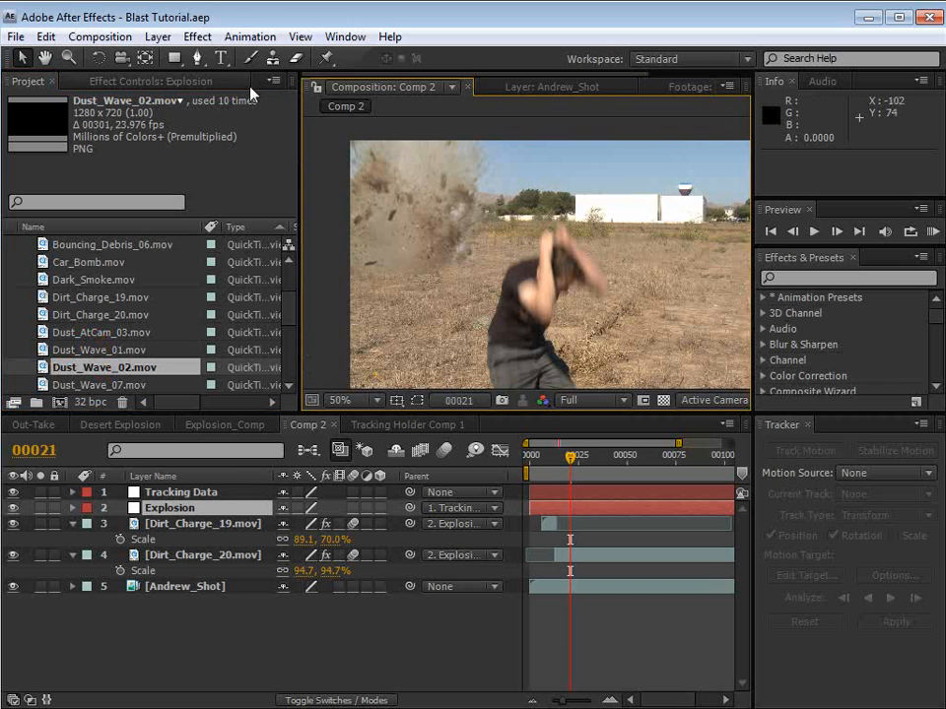
# Step: Add Dust_Wave_02.mov above Dirt_Charge_19.mov starting at frame 4, move it up to 484.0, 86.0, and scale it to 65%
pyautogui.moveTo(83, 372); pyautogui.dragTo(545, 520)
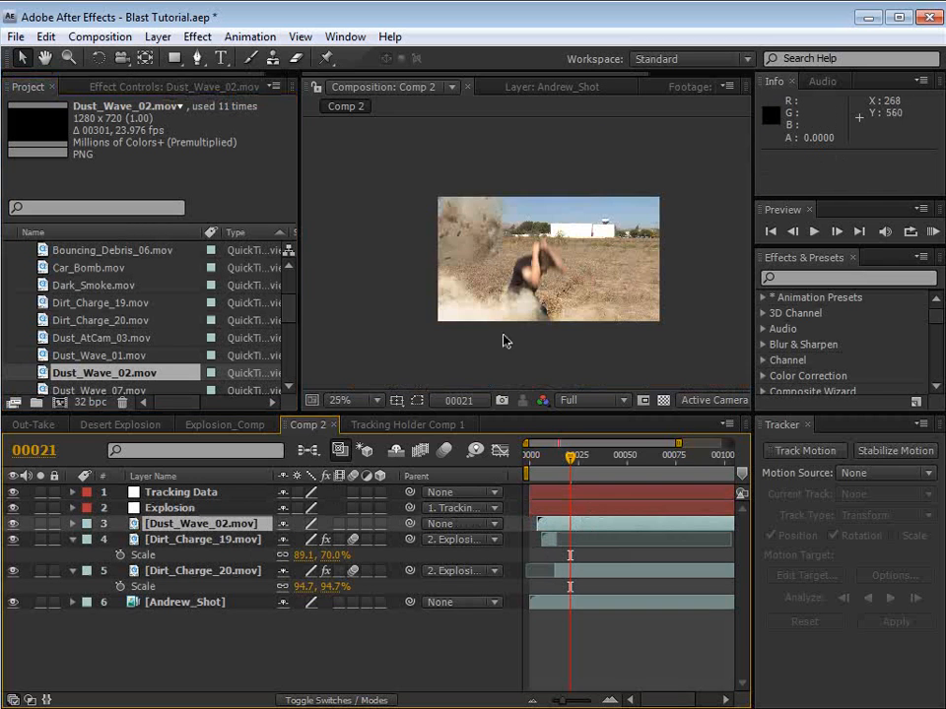
pyautogui.moveTo(505, 300); pyautogui.dragTo(505, 258)
pyautogui.press('s')
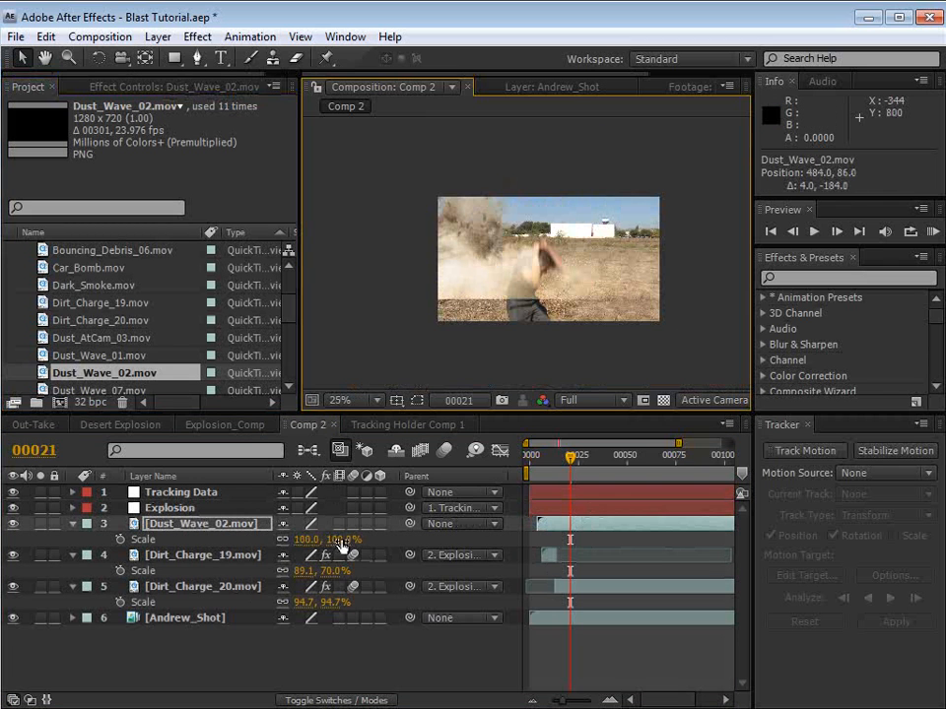
pyautogui.moveTo(340, 547); pyautogui.dragTo(306, 547)
pyautogui.scroll(2, 513, 331)
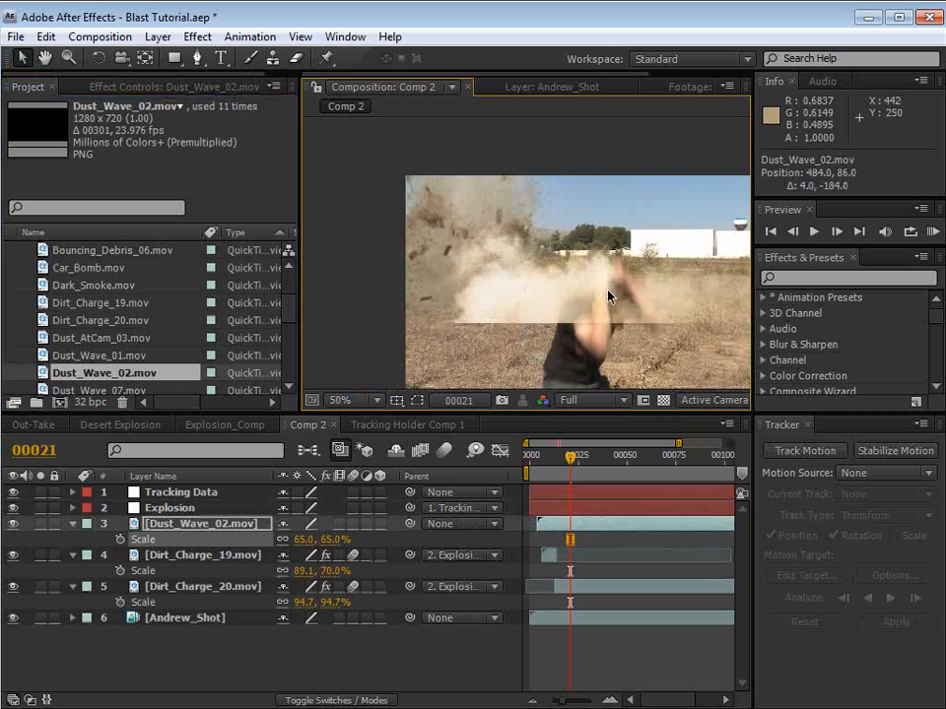
# Step: Reduce Dust_Wave_02.mov to 50% and move it over the base of the blast at position 236.0, 106.0
pyautogui.moveTo(608, 295); pyautogui.dragTo(498, 289)
pyautogui.moveTo(330, 540); pyautogui.dragTo(316, 540)
pyautogui.moveTo(476, 260); pyautogui.dragTo(464, 277)
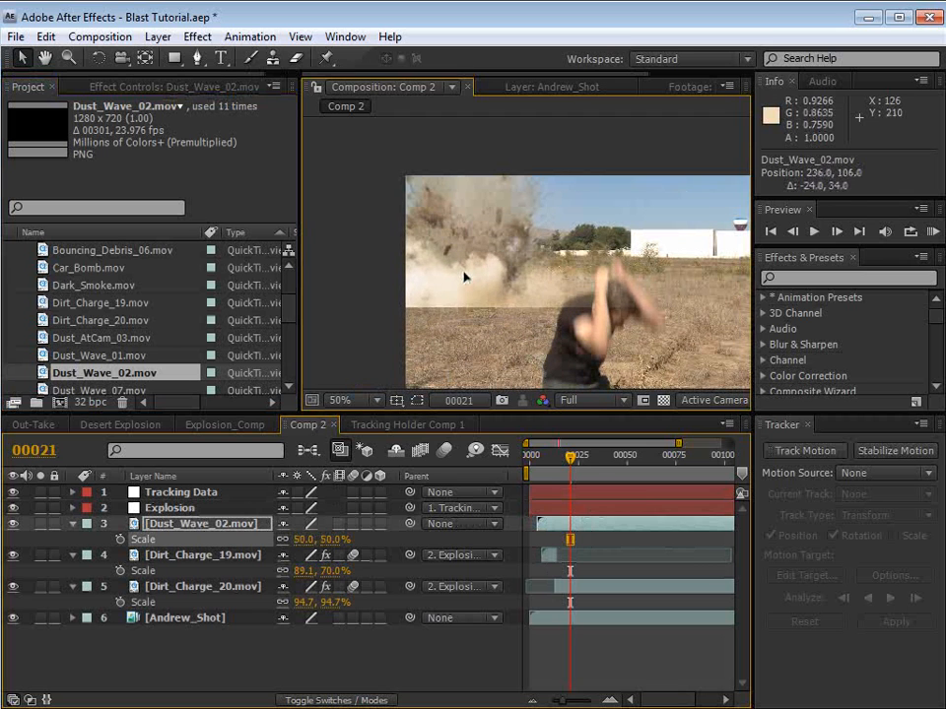
# Step: Parent Dust_Wave_02.mov to the Explosion null and reposition it to 227.8, 175.8 at the blast's base
pyautogui.moveTo(410, 523); pyautogui.dragTo(180, 512)
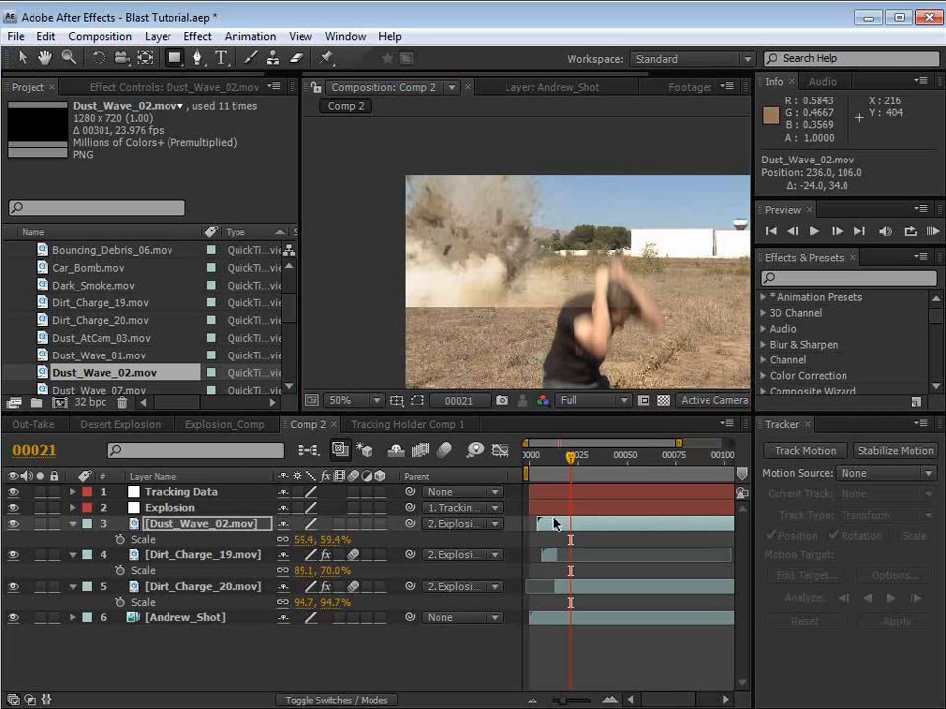
pyautogui.press('v')
pyautogui.moveTo(455, 263); pyautogui.dragTo(519, 281)
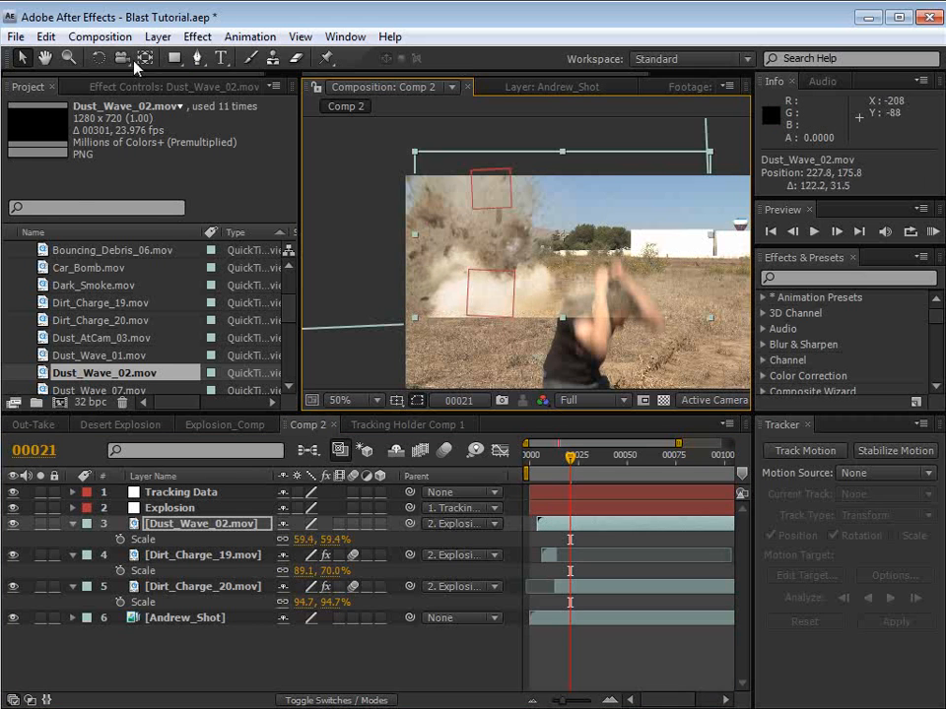
# Step: Draw a rectangular mask on Dust_Wave_02.mov from about 60, 104 to 1104, 668 and feather it 57 pixels
pyautogui.click(174, 58)
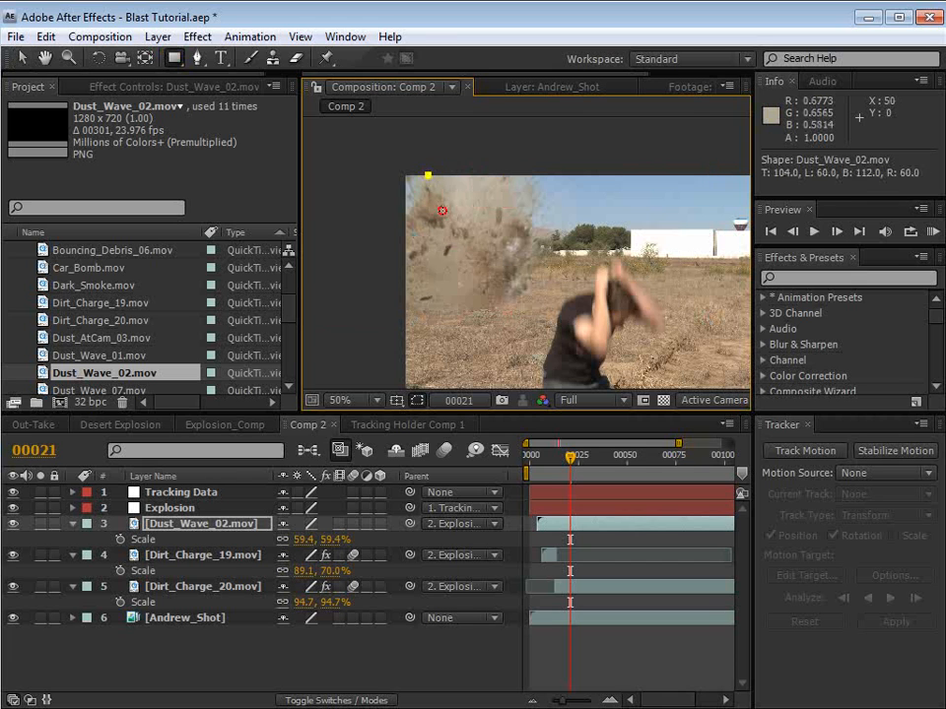
pyautogui.moveTo(428, 176); pyautogui.dragTo(671, 304)
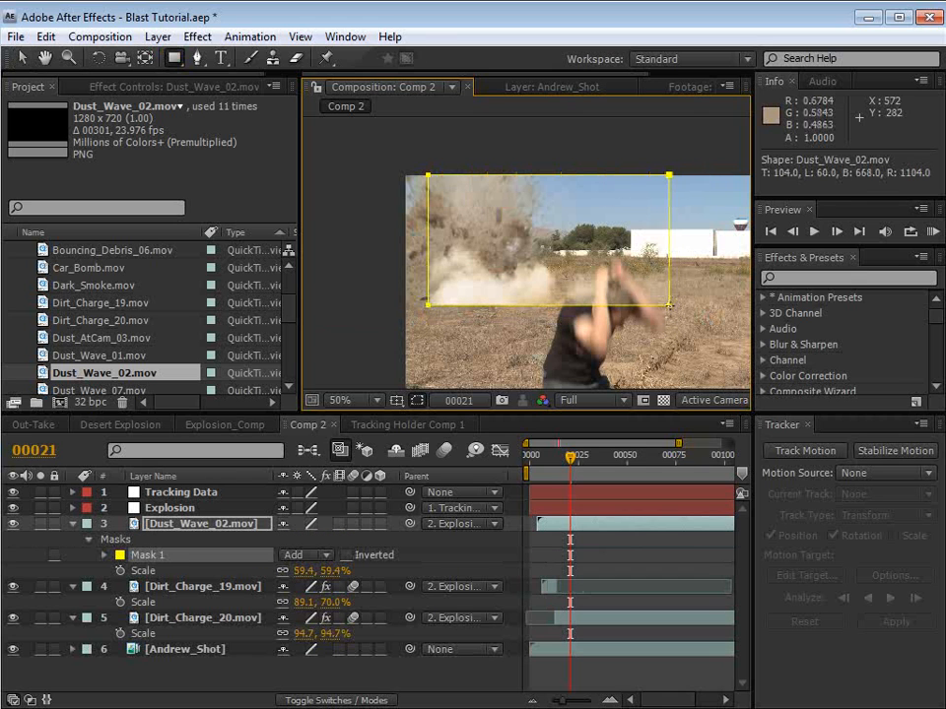
pyautogui.press('f')
pyautogui.moveTo(324, 557); pyautogui.dragTo(372, 557)
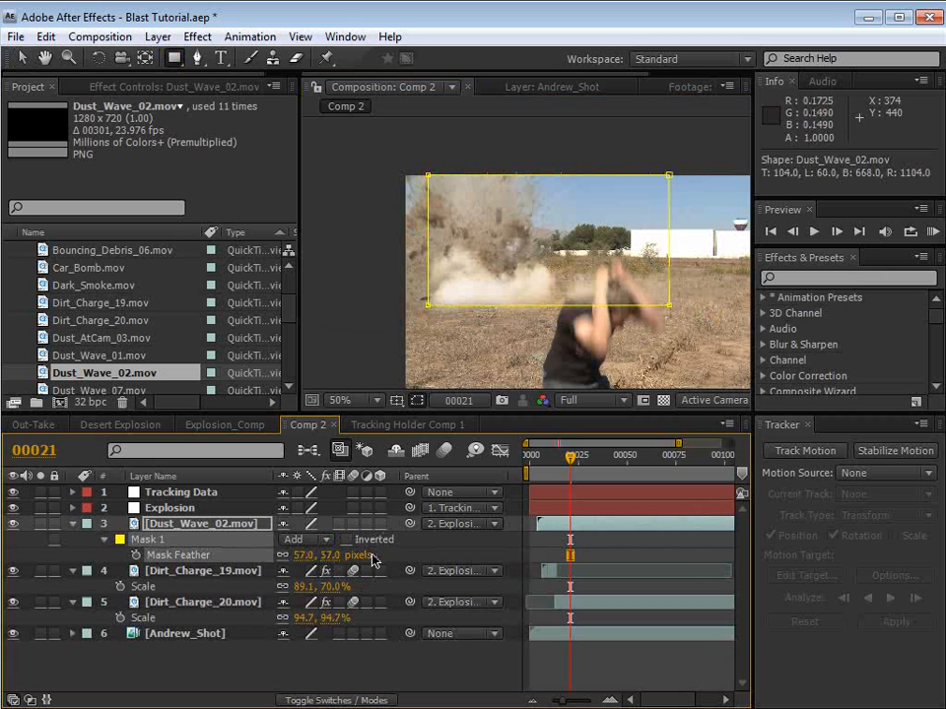
# Step: Try the Add blending mode on Dust_Wave_02.mov while shifting it to 158.6, 181.1, and return the mode to Normal
pyautogui.click(609, 561)
pyautogui.press('v')
pyautogui.scroll(1, 533, 323)
pyautogui.moveTo(454, 344); pyautogui.dragTo(469, 296)
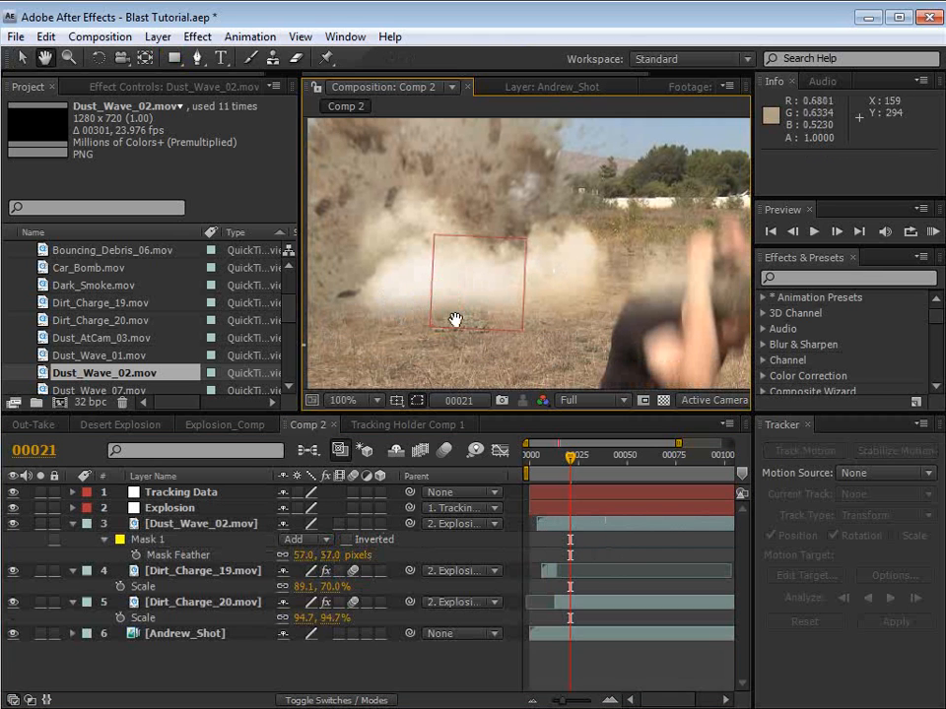
pyautogui.click(171, 529)
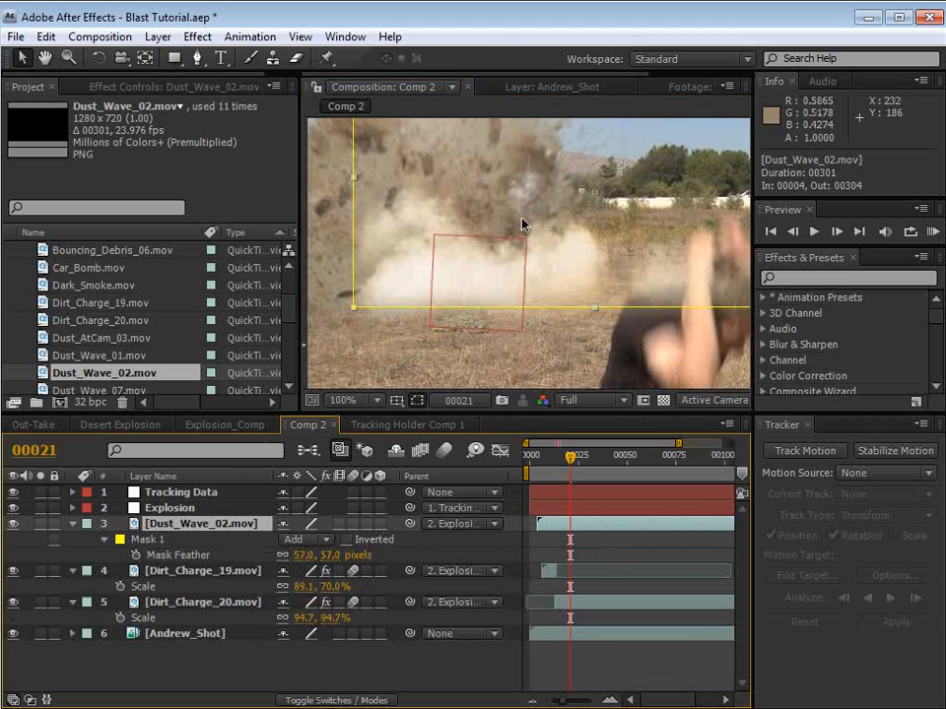
pyautogui.press('F4')
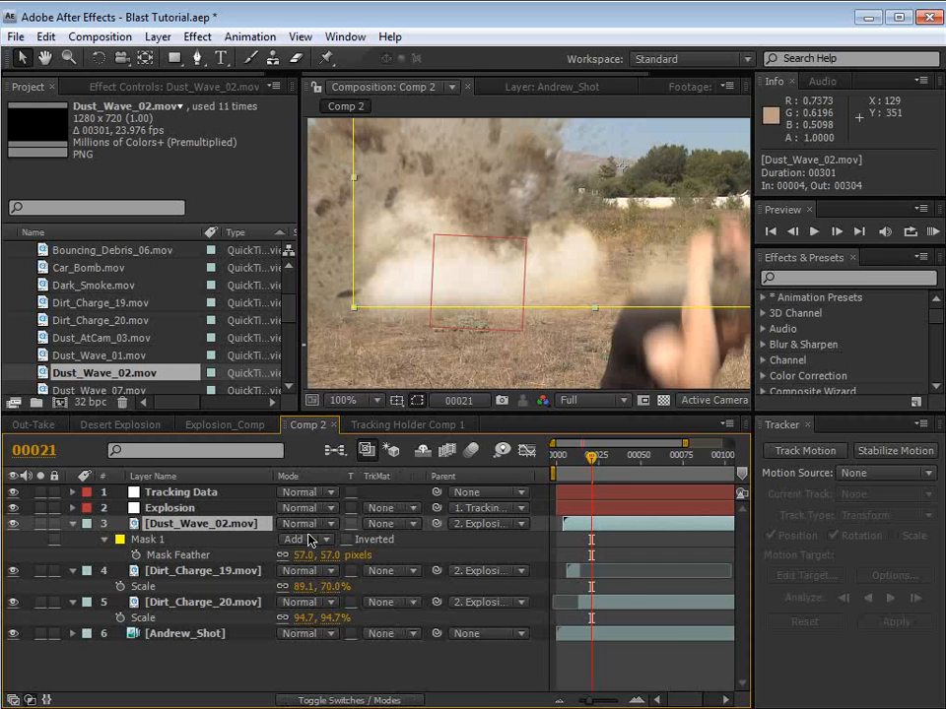
pyautogui.click(307, 525)
pyautogui.click(307, 708)
pyautogui.moveTo(570, 271); pyautogui.dragTo(528, 268)
pyautogui.click(306, 523)
pyautogui.click(309, 483)
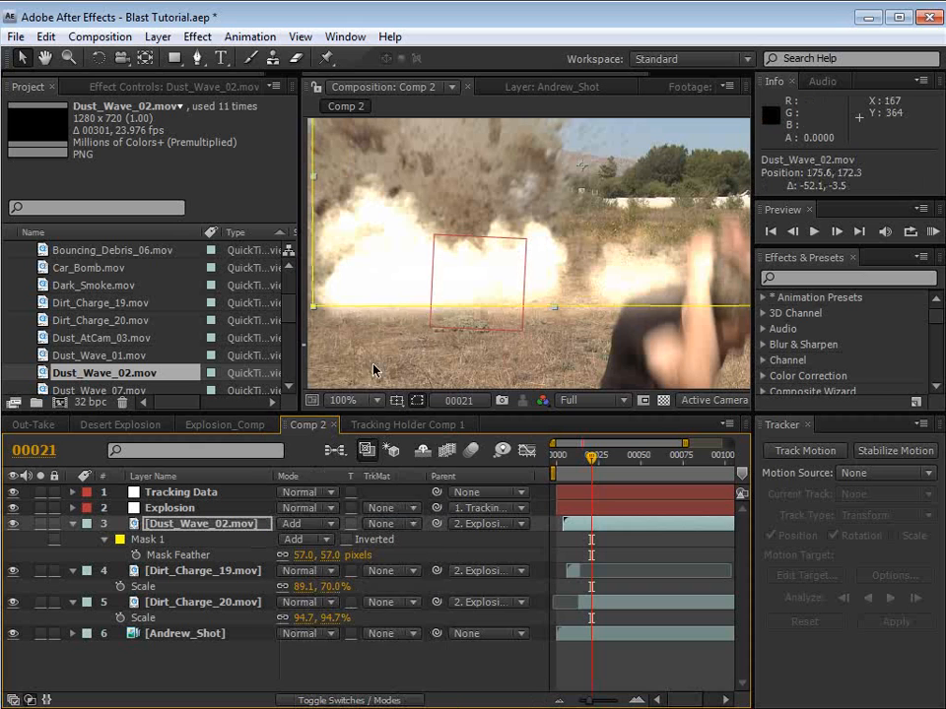
pyautogui.click(305, 523)
pyautogui.click(308, 326)
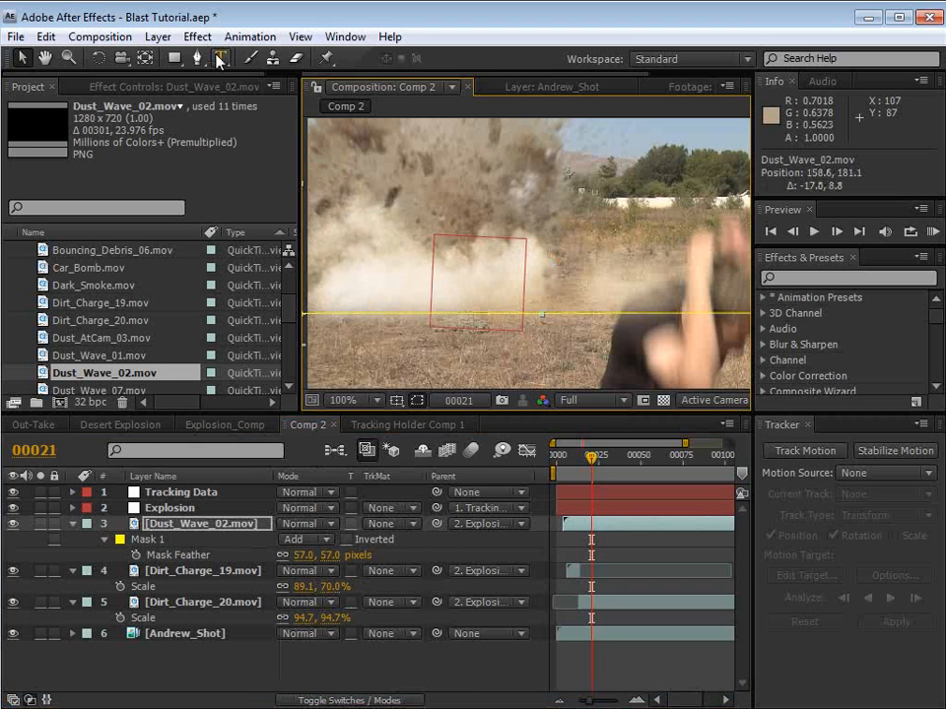
# Step: Apply Tint to Dust_Wave_02.mov and sample desert ground colors from the shot for Map Black To and Map White To
pyautogui.moveTo(403, 331); pyautogui.dragTo(469, 278)
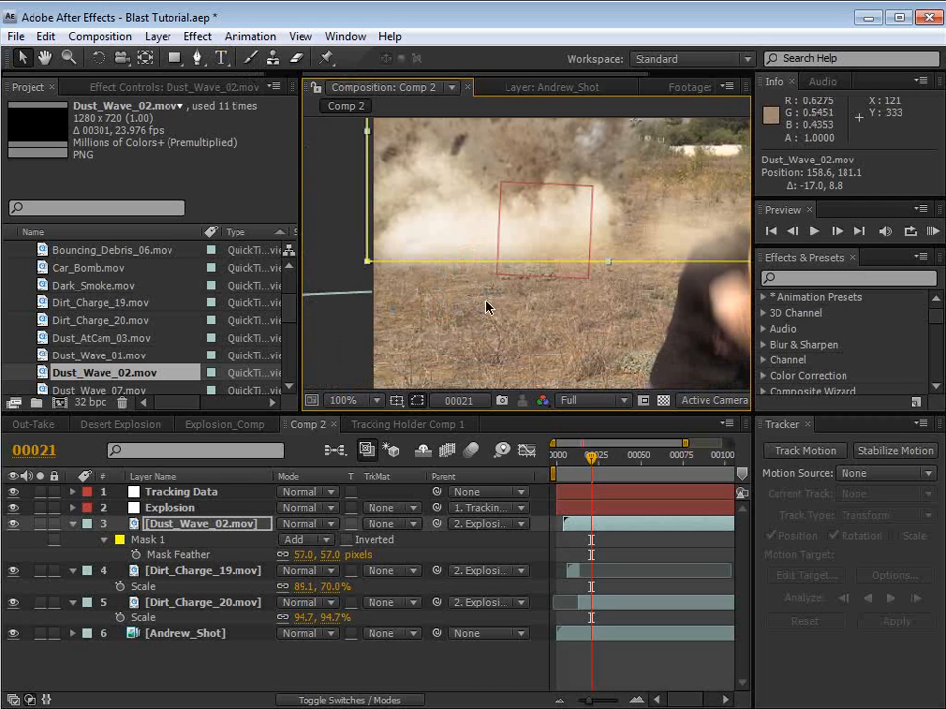
pyautogui.click(197, 37)
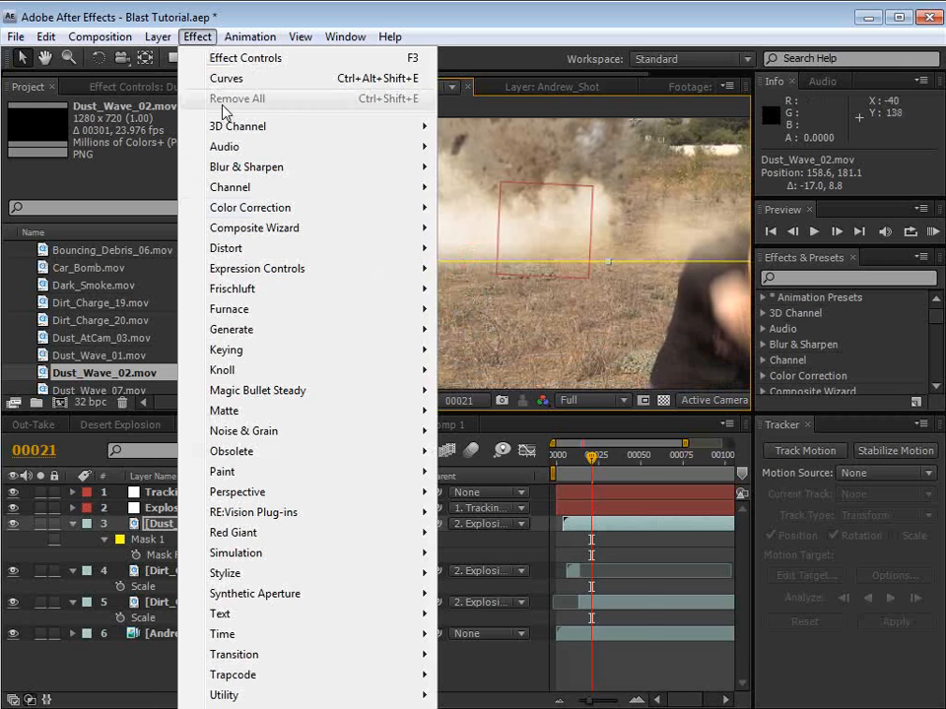
pyautogui.moveTo(296, 207)
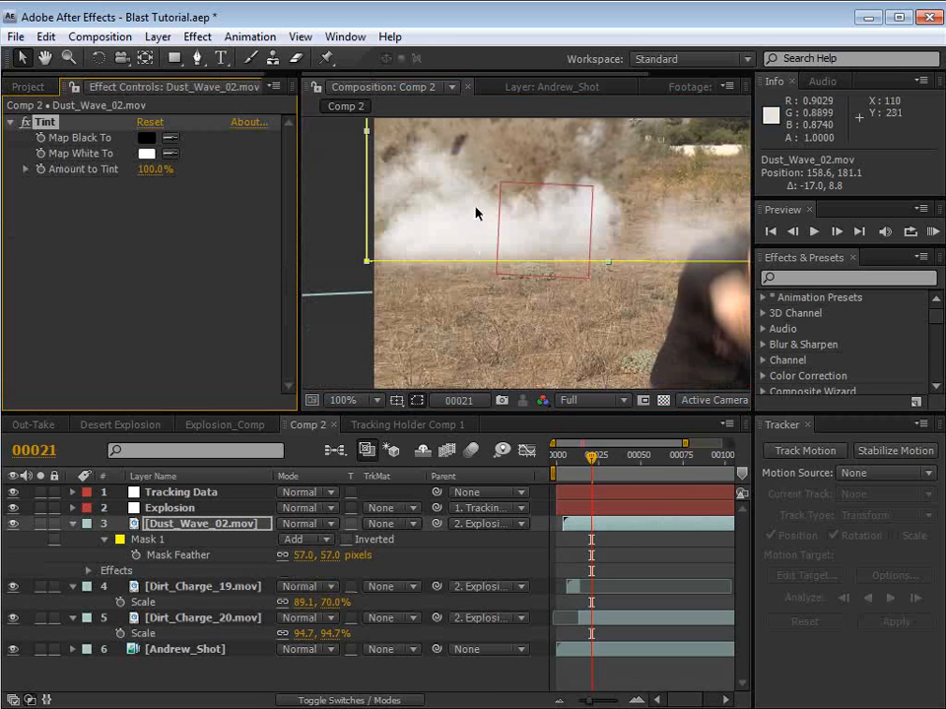
pyautogui.moveTo(544, 215); pyautogui.dragTo(528, 263)
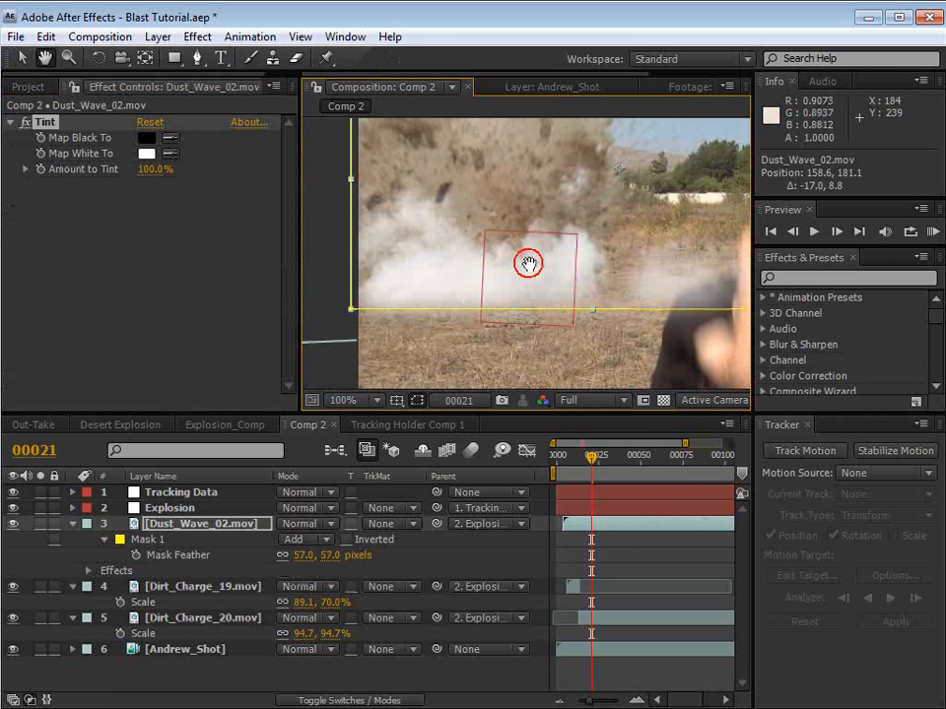
pyautogui.click(168, 138)
pyautogui.click(446, 339)
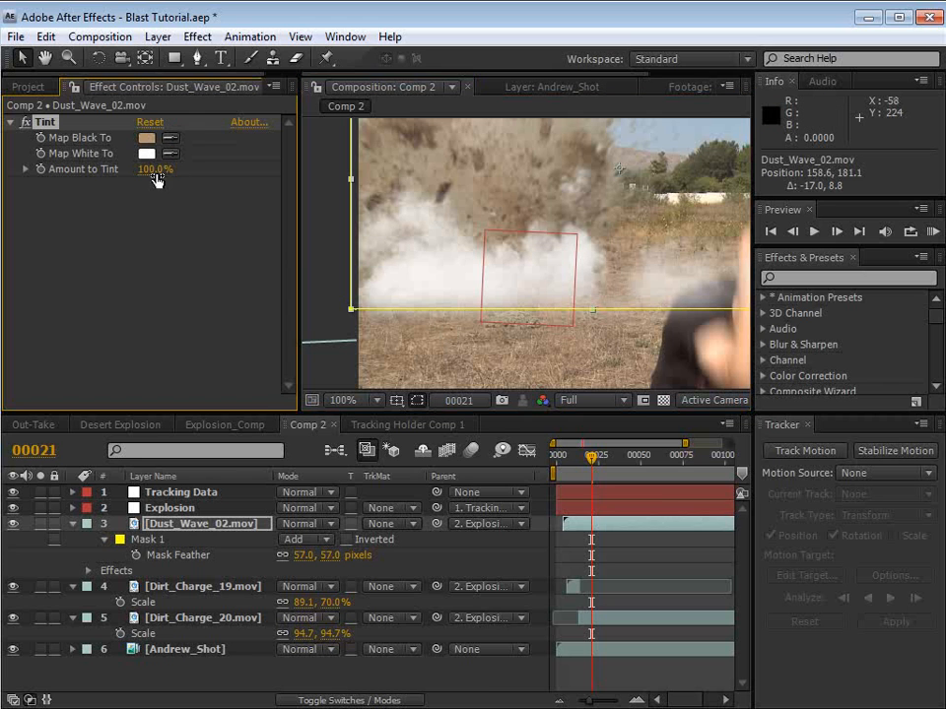
pyautogui.click(169, 154)
pyautogui.click(478, 356)
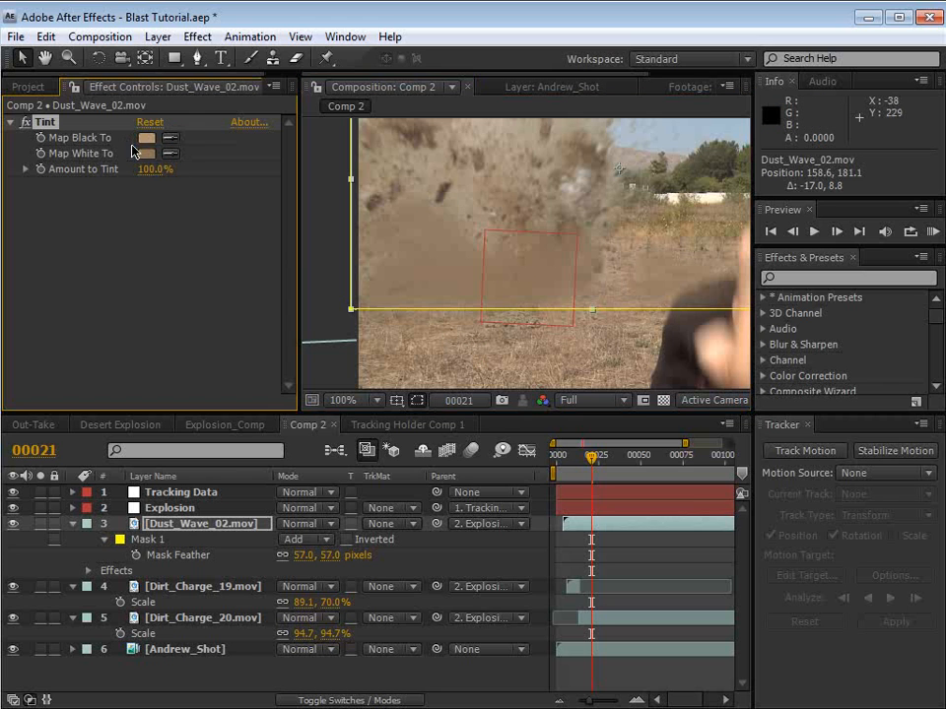
# Step: Set the Tint's Map White To color to A99A8C and its Map Black To color to 9F7446
pyautogui.click(148, 154)
pyautogui.moveTo(576, 549)
pyautogui.mouseDown()
pyautogui.moveTo(557, 529)
pyautogui.moveTo(521, 529)
pyautogui.moveTo(536, 521)
pyautogui.mouseUp()
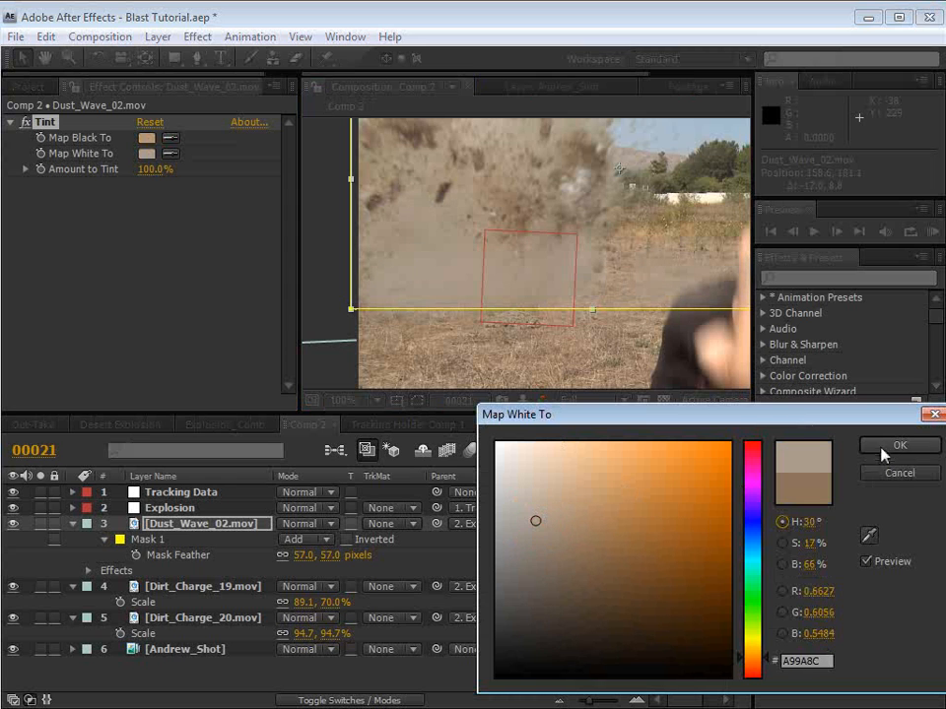
pyautogui.click(882, 449)
pyautogui.click(148, 138)
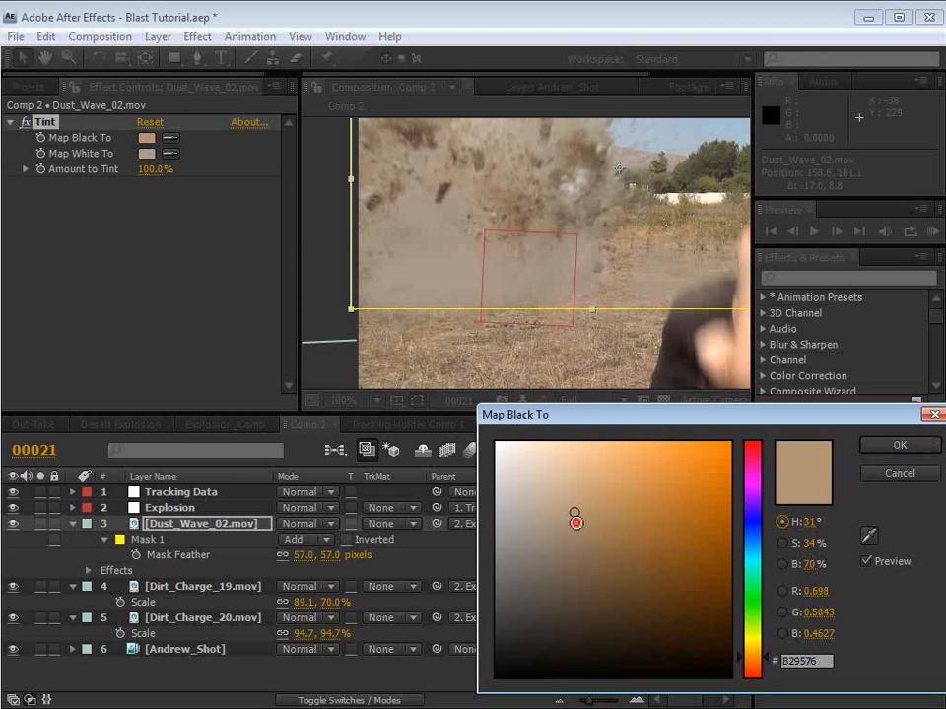
pyautogui.moveTo(577, 523); pyautogui.dragTo(627, 530)
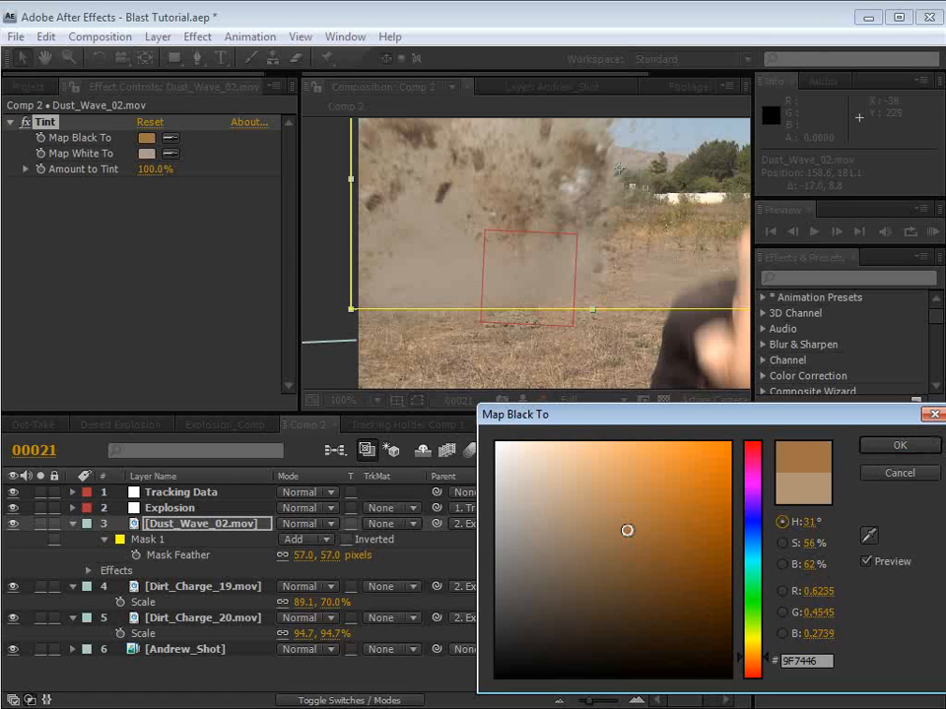
pyautogui.click(898, 449)
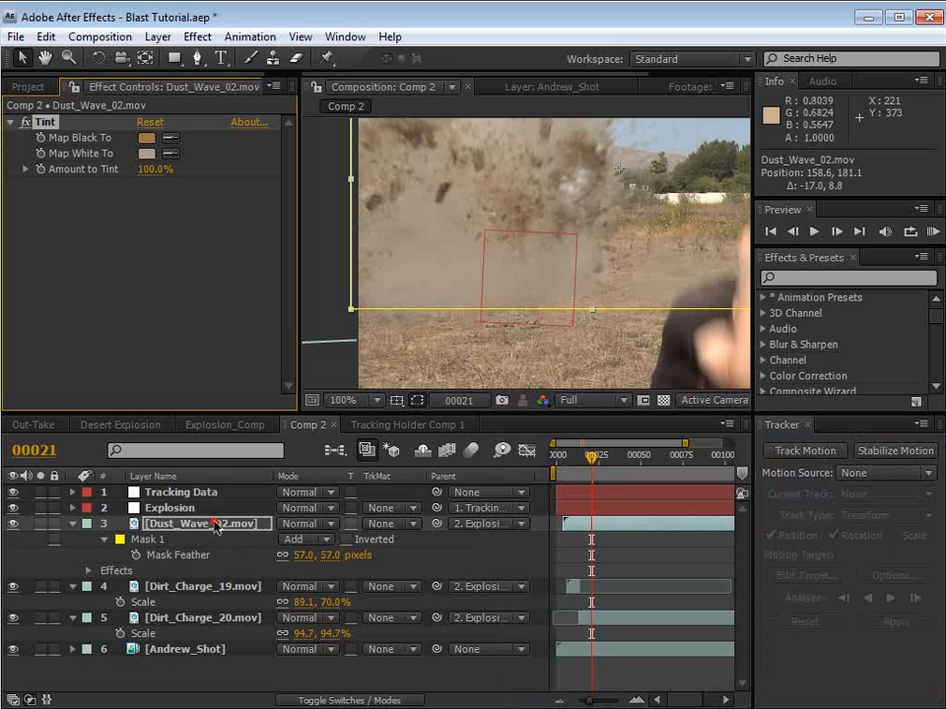
# Step: Try a lower opacity on Dust_Wave_02.mov and return it to 100%
pyautogui.press('t')
pyautogui.click(285, 539)
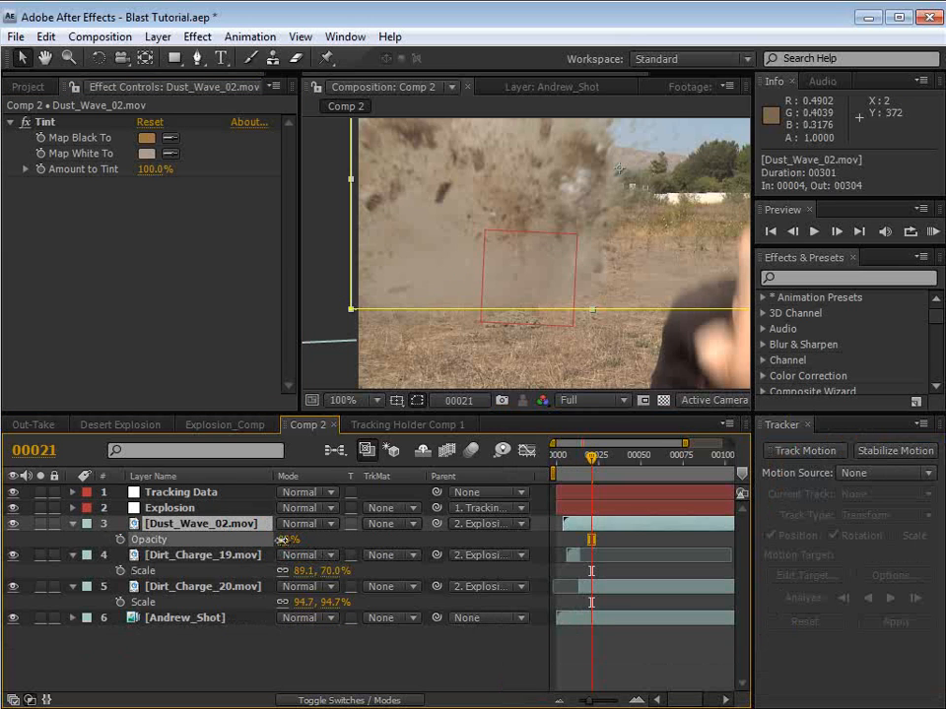
pyautogui.moveTo(282, 540); pyautogui.dragTo(295, 542)
# Step: Scale Dust_Wave_02.mov to 44.4% and, checking at frame 12, move it to 81.1, 243.1 at the blast's base
pyautogui.click(180, 525)
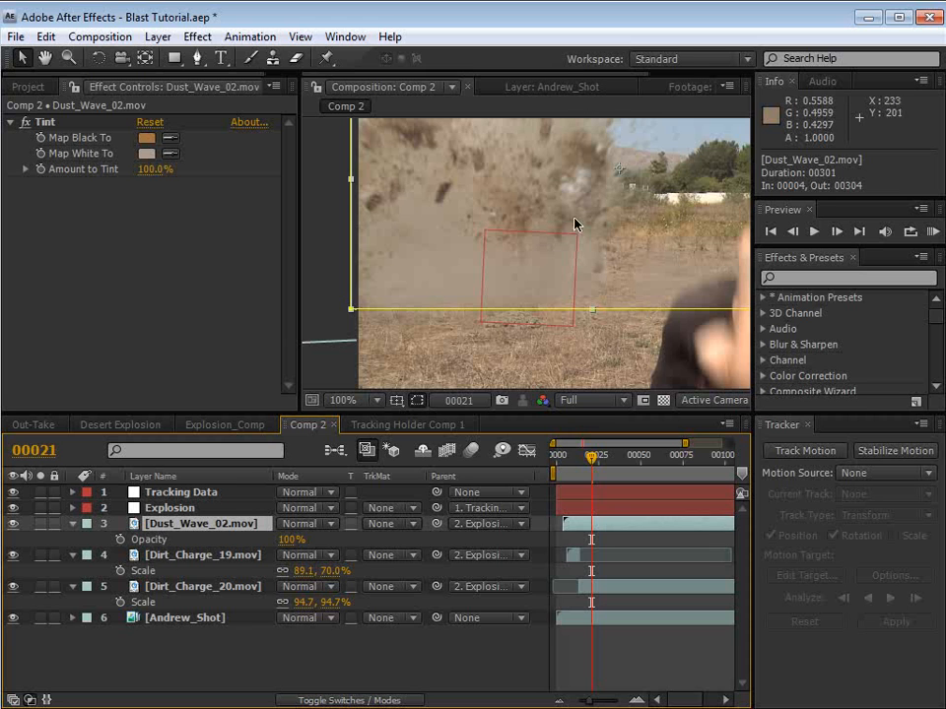
pyautogui.moveTo(498, 282)
pyautogui.mouseDown()
pyautogui.moveTo(519, 317)
pyautogui.moveTo(500, 294)
pyautogui.mouseUp()
pyautogui.press('s')
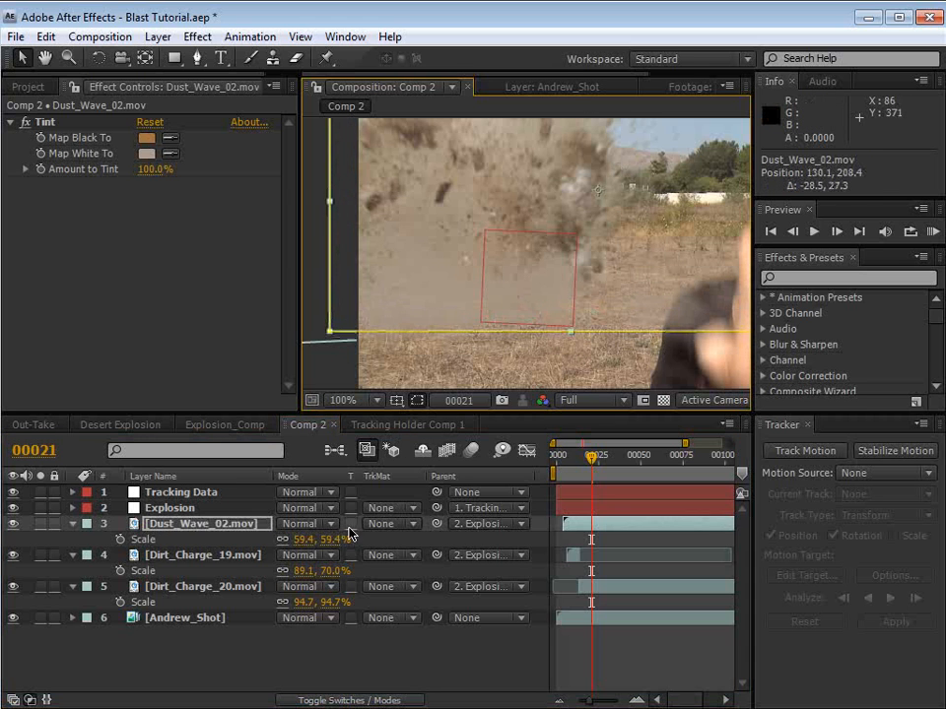
pyautogui.moveTo(328, 538); pyautogui.dragTo(313, 539)
pyautogui.moveTo(619, 249); pyautogui.dragTo(556, 266)
pyautogui.moveTo(582, 456); pyautogui.dragTo(577, 458)
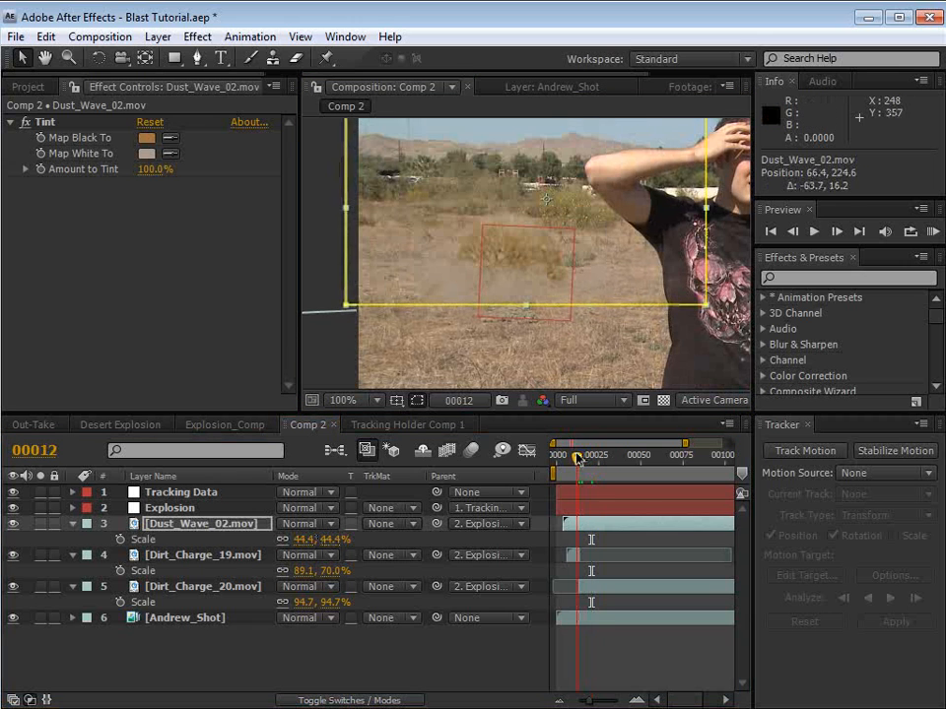
pyautogui.click(512, 272)
pyautogui.moveTo(511, 272); pyautogui.dragTo(525, 290)
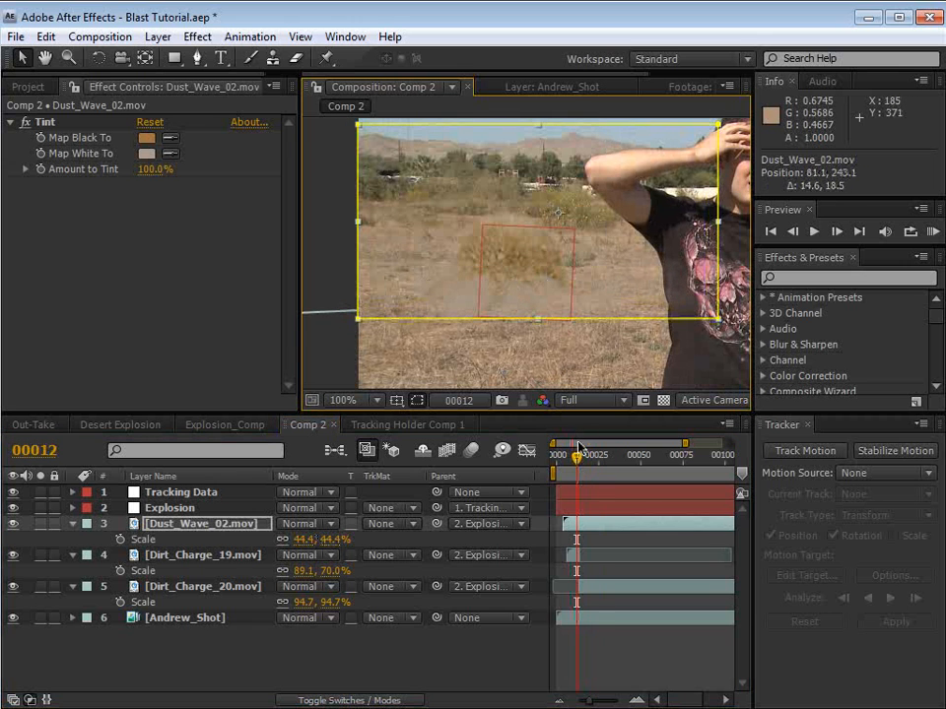
# Step: Widen the composition view and, at frame 22, set the Tint's Map White To to a warmer tan, about B29E8A
pyautogui.moveTo(577, 457); pyautogui.dragTo(580, 460)
pyautogui.press('space')
pyautogui.moveTo(609, 282); pyautogui.dragTo(565, 292)
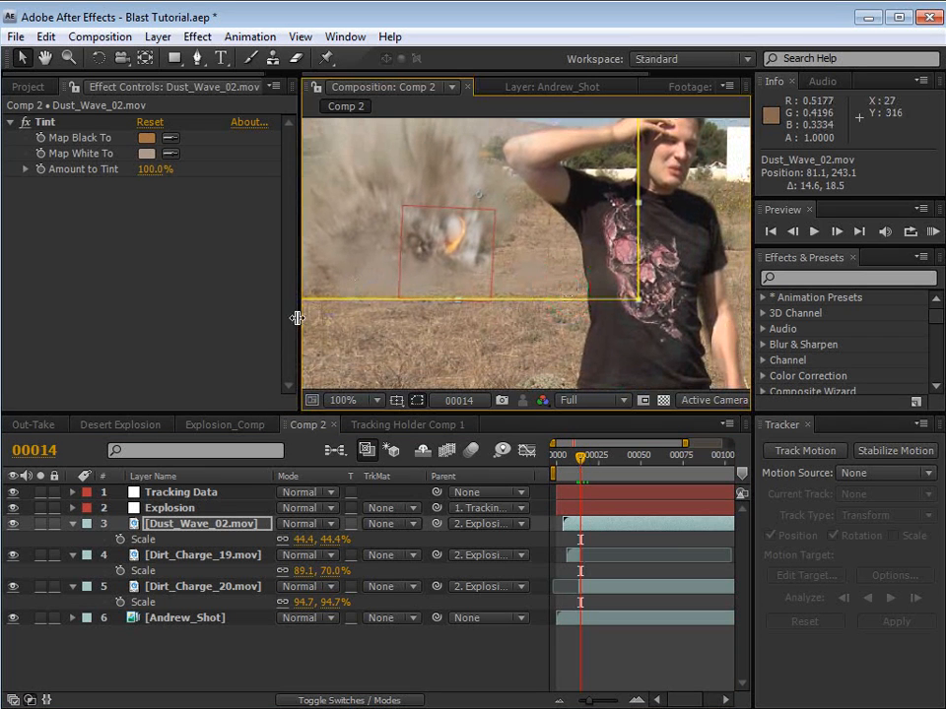
pyautogui.moveTo(299, 316); pyautogui.dragTo(277, 335)
pyautogui.moveTo(581, 457); pyautogui.dragTo(592, 459)
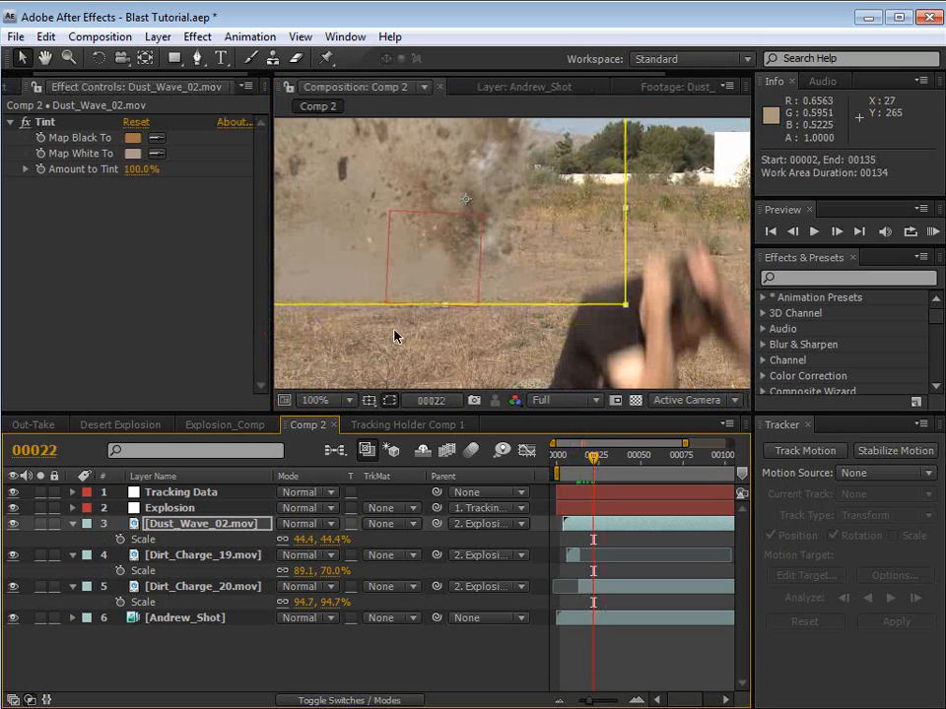
pyautogui.click(130, 155)
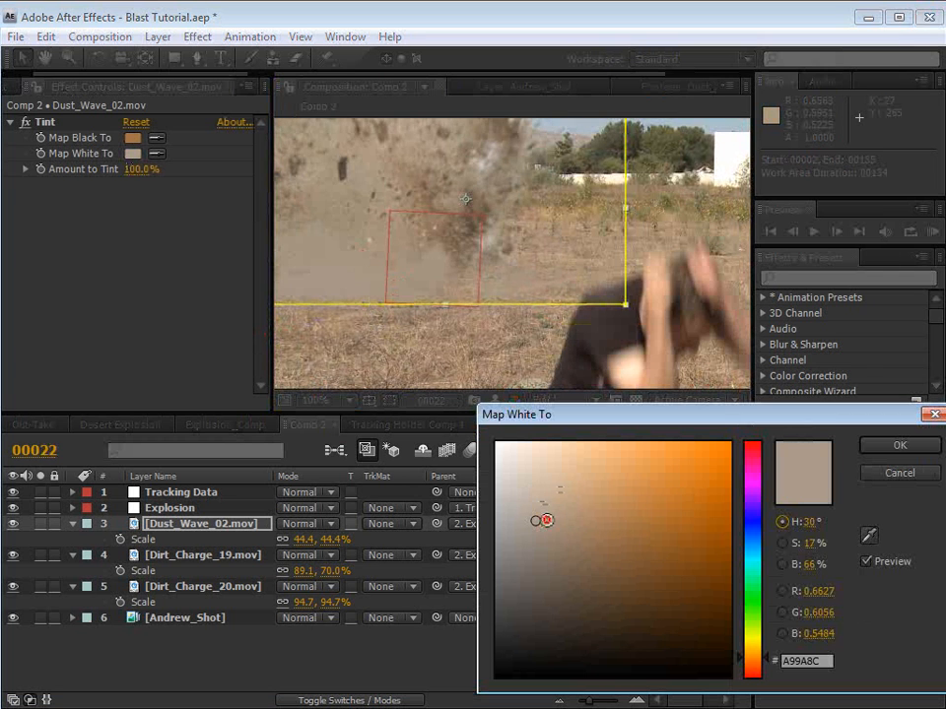
pyautogui.click(550, 520)
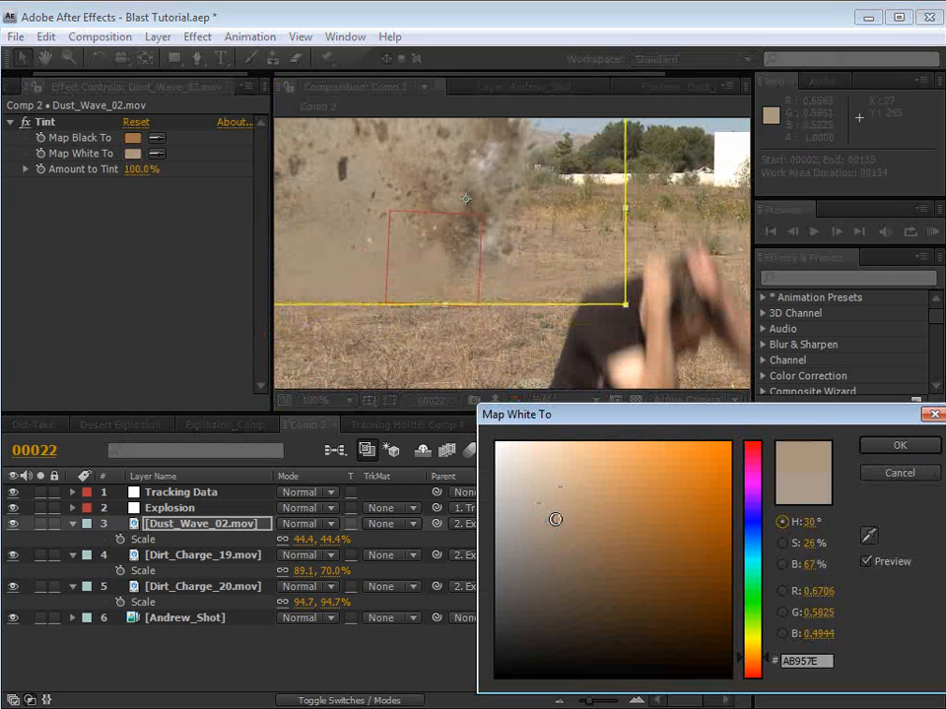
pyautogui.moveTo(556, 520); pyautogui.dragTo(552, 513)
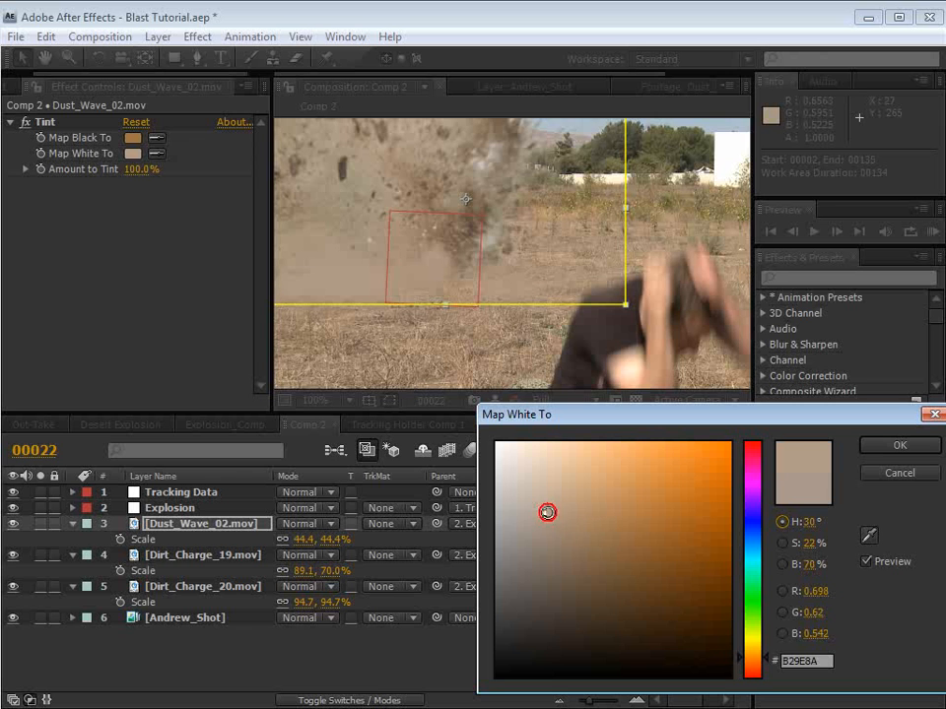
pyautogui.click(577, 508)
pyautogui.click(899, 446)
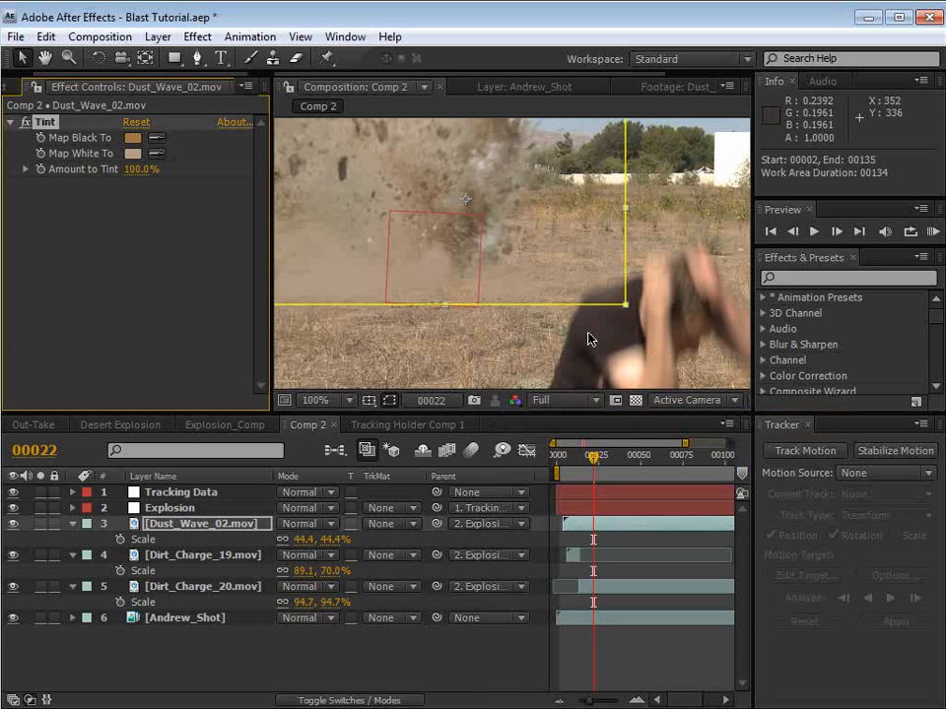
# Step: Hide the mask and layer outlines in the composition view and set Dust_Wave_02.mov's opacity to 84%
pyautogui.press('h')
pyautogui.click(499, 209)
pyautogui.press('v')
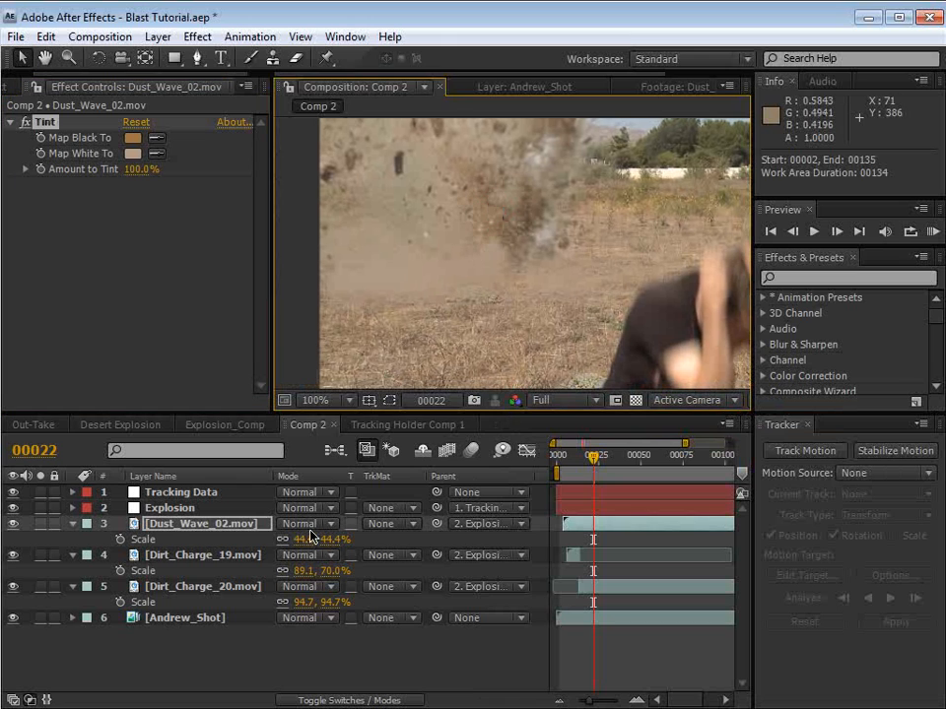
pyautogui.click(187, 523)
pyautogui.press('t')
pyautogui.moveTo(284, 540); pyautogui.dragTo(313, 543)
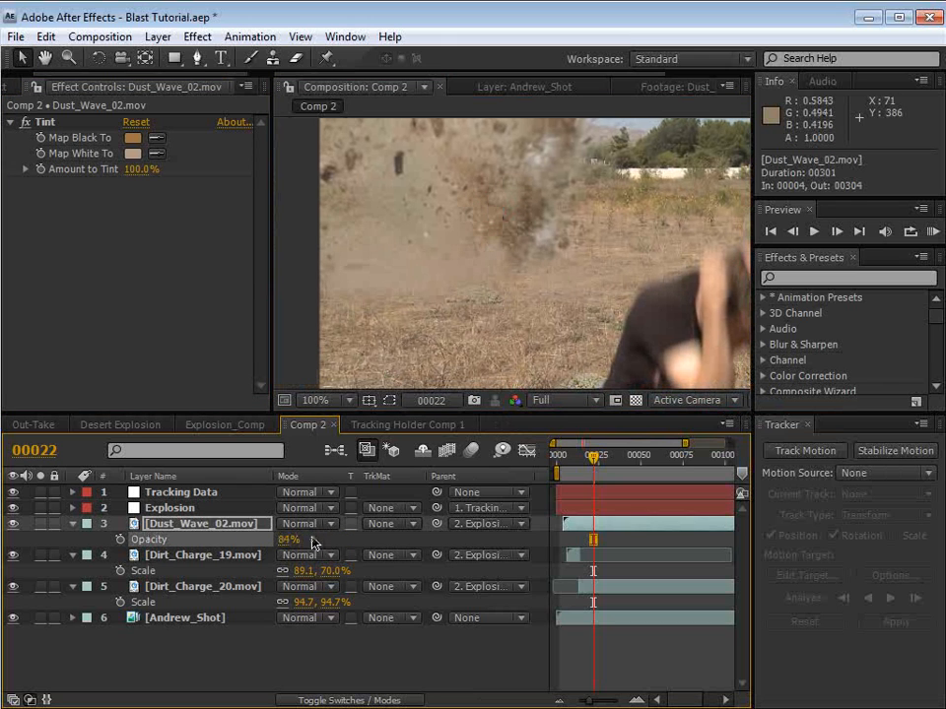
# Step: At frame 40, duplicate Dust_Wave_02.mov, scale the copy to 124.4%, and move it to 175.4, 147.4
pyautogui.press('h')
pyautogui.scroll(-1, 478, 263)
pyautogui.moveTo(567, 328); pyautogui.dragTo(524, 315)
pyautogui.press('v')
pyautogui.moveTo(593, 456); pyautogui.dragTo(624, 457)
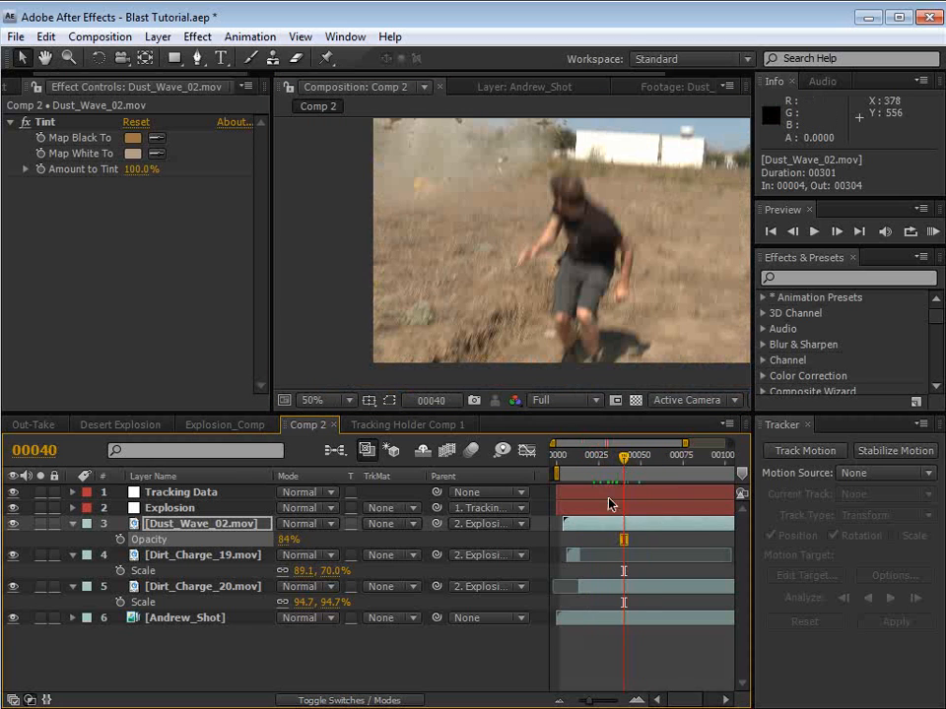
pyautogui.hotkey('ctrl', 'd')
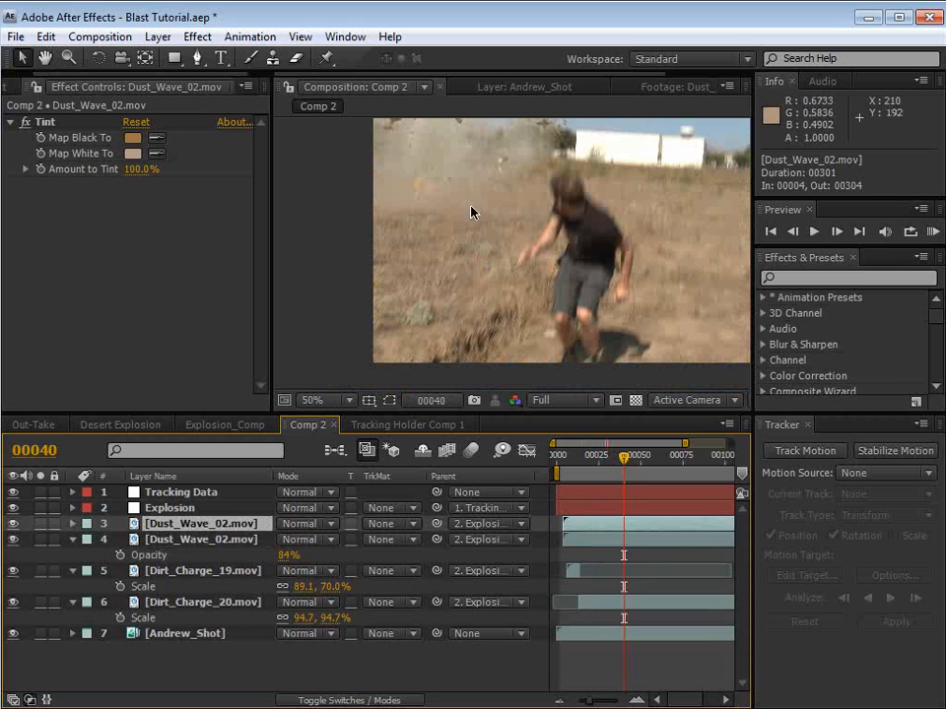
pyautogui.press('s')
pyautogui.moveTo(327, 542); pyautogui.dragTo(443, 421)
pyautogui.moveTo(460, 253); pyautogui.dragTo(472, 269)
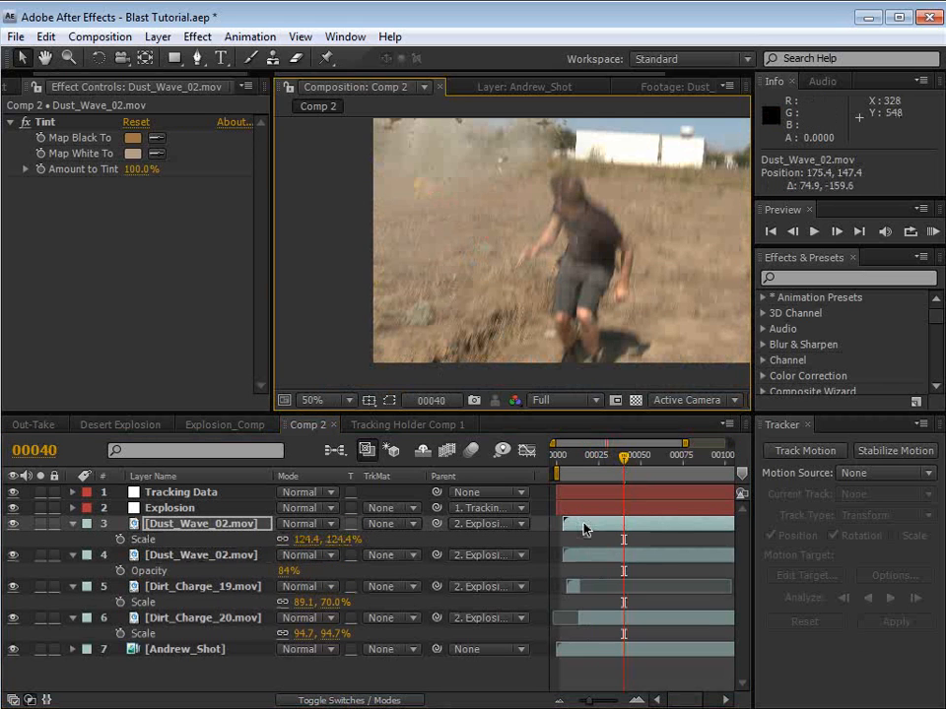
# Step: Retime the dust waves so the smaller Dust_Wave_02.mov starts at frame 6 and the enlarged copy at about frame 11
pyautogui.click(572, 457)
pyautogui.press('=')
pyautogui.press('=')
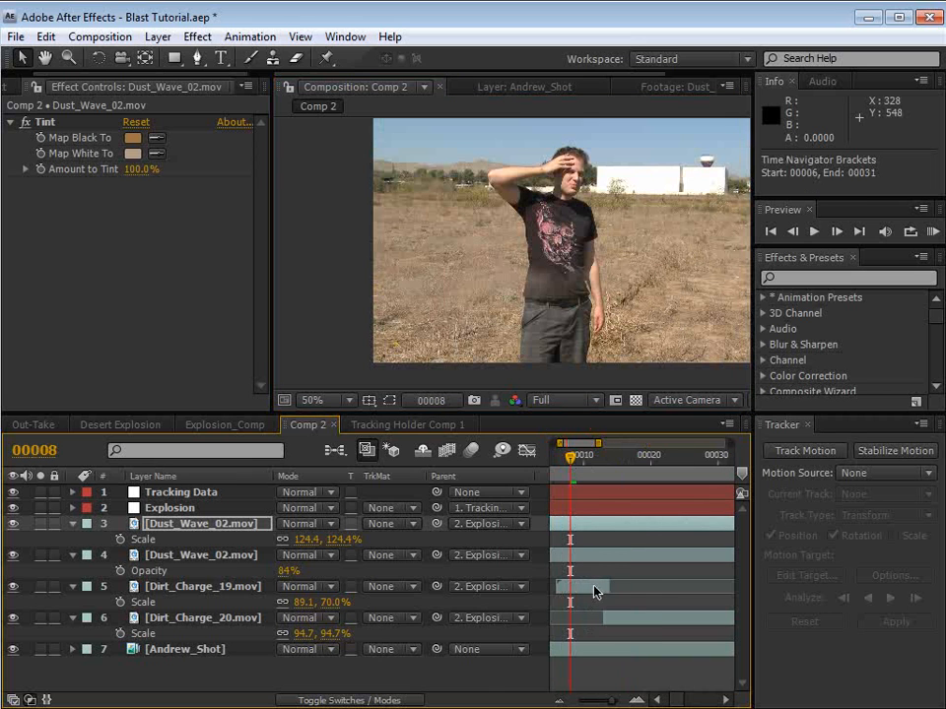
pyautogui.moveTo(597, 590); pyautogui.dragTo(650, 572)
pyautogui.click(595, 524)
pyautogui.moveTo(595, 527); pyautogui.dragTo(618, 529)
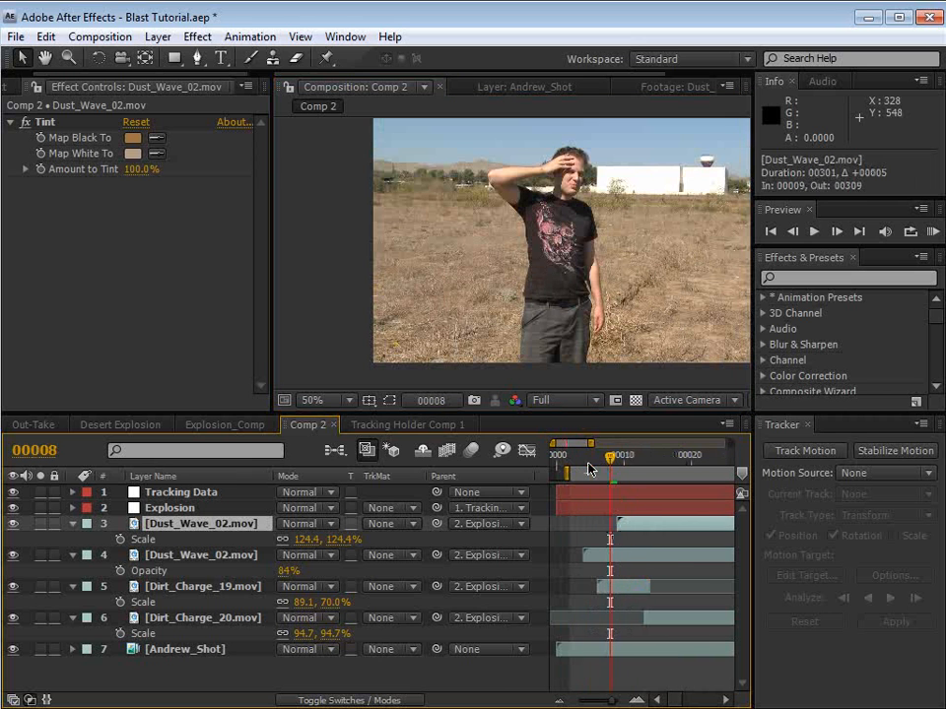
pyautogui.moveTo(589, 468); pyautogui.dragTo(610, 470)
pyautogui.moveTo(609, 563); pyautogui.dragTo(610, 557)
pyautogui.press('space')
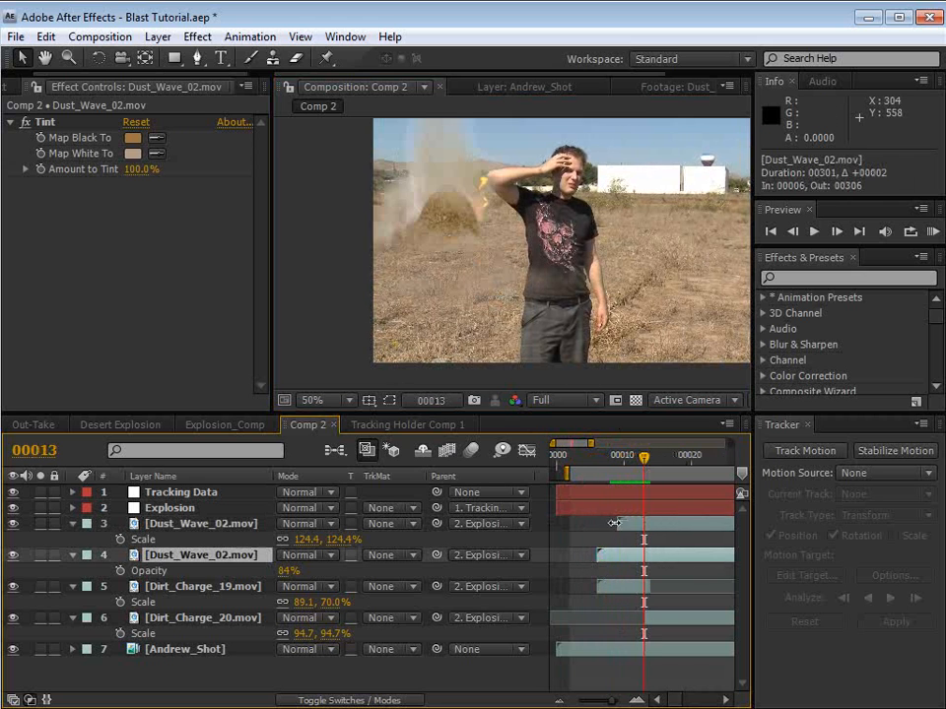
pyautogui.moveTo(615, 522); pyautogui.dragTo(653, 525)
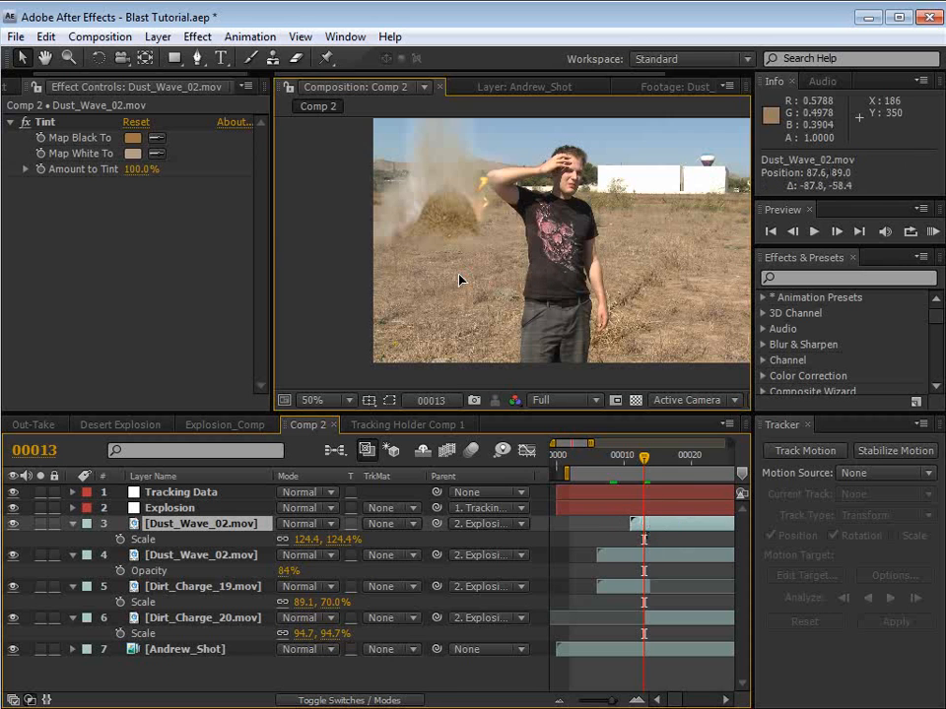
# Step: At frame 27, scale the enlarged Dust_Wave_02.mov copy to 167.4%, move it to 78.8, 150.8, and start it at frame 15
pyautogui.moveTo(644, 457); pyautogui.dragTo(674, 463)
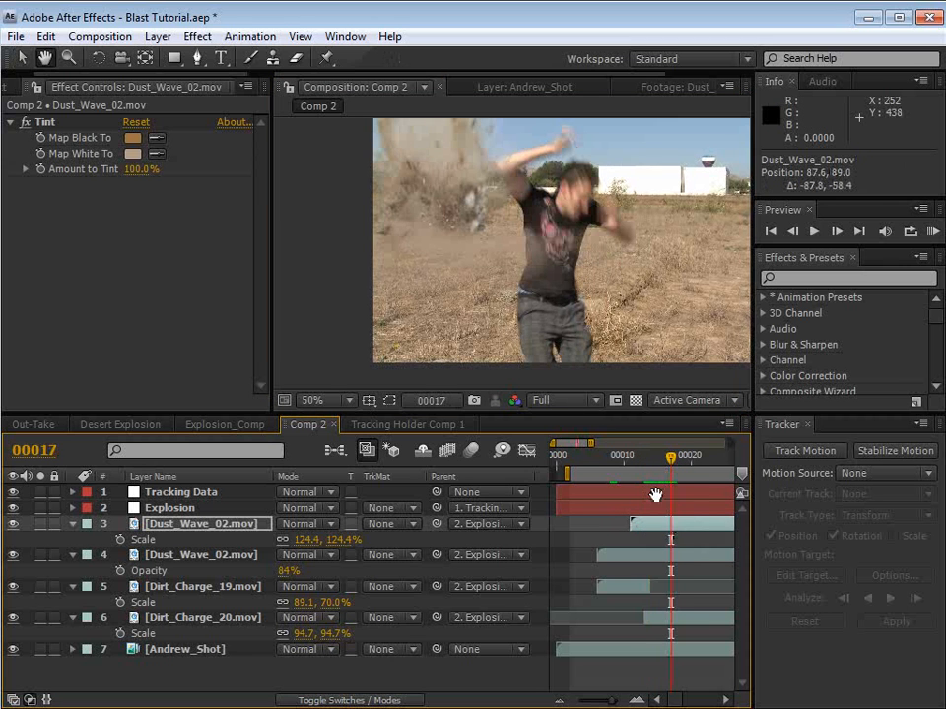
pyautogui.scroll(-3, 653, 655)
pyautogui.moveTo(613, 467); pyautogui.dragTo(645, 460)
pyautogui.moveTo(460, 207); pyautogui.dragTo(456, 237)
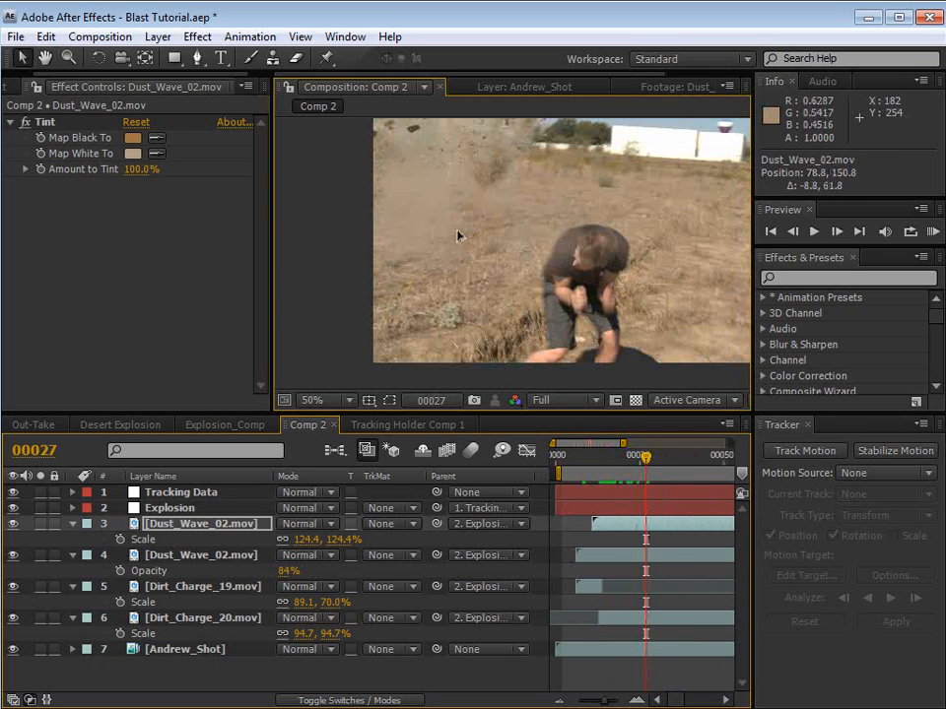
pyautogui.press('p')
pyautogui.press('s')
pyautogui.moveTo(332, 552); pyautogui.dragTo(375, 532)
pyautogui.moveTo(595, 525); pyautogui.dragTo(610, 523)
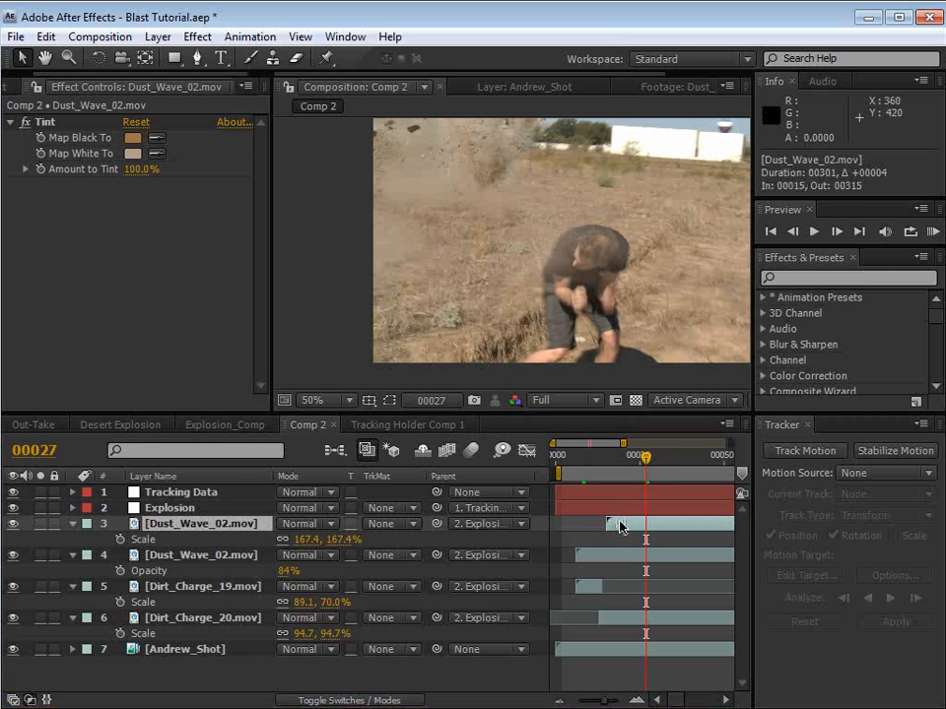
# Step: Delay the enlarged Dust_Wave_02.mov copy to start at frame 21 and raise it to position 20.3, -25.8
pyautogui.moveTo(646, 459); pyautogui.dragTo(633, 465)
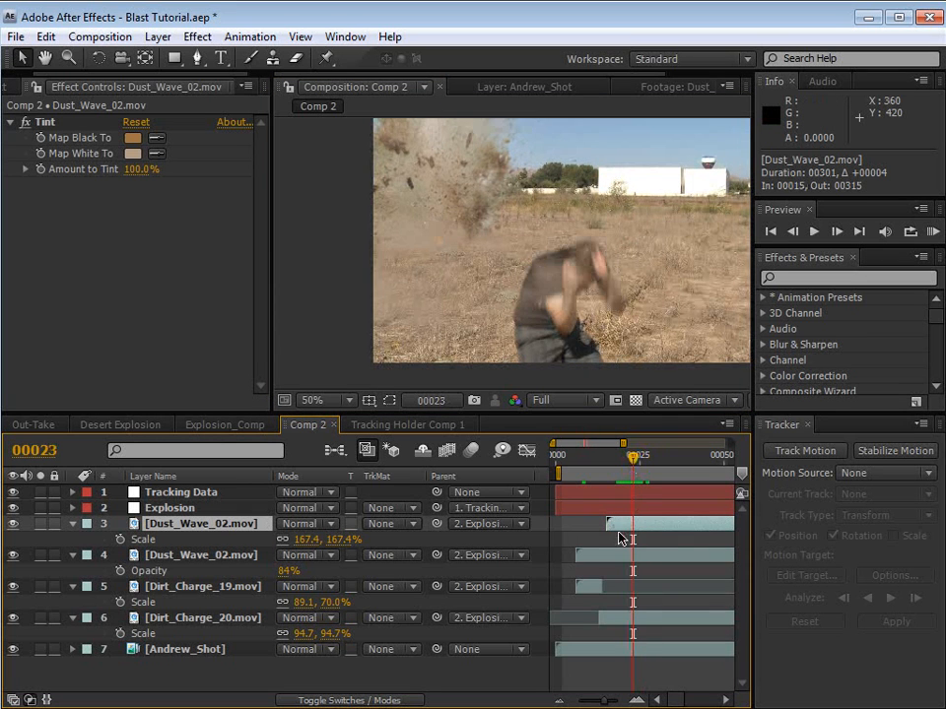
pyautogui.moveTo(617, 525); pyautogui.dragTo(637, 525)
pyautogui.moveTo(482, 319); pyautogui.dragTo(471, 277)
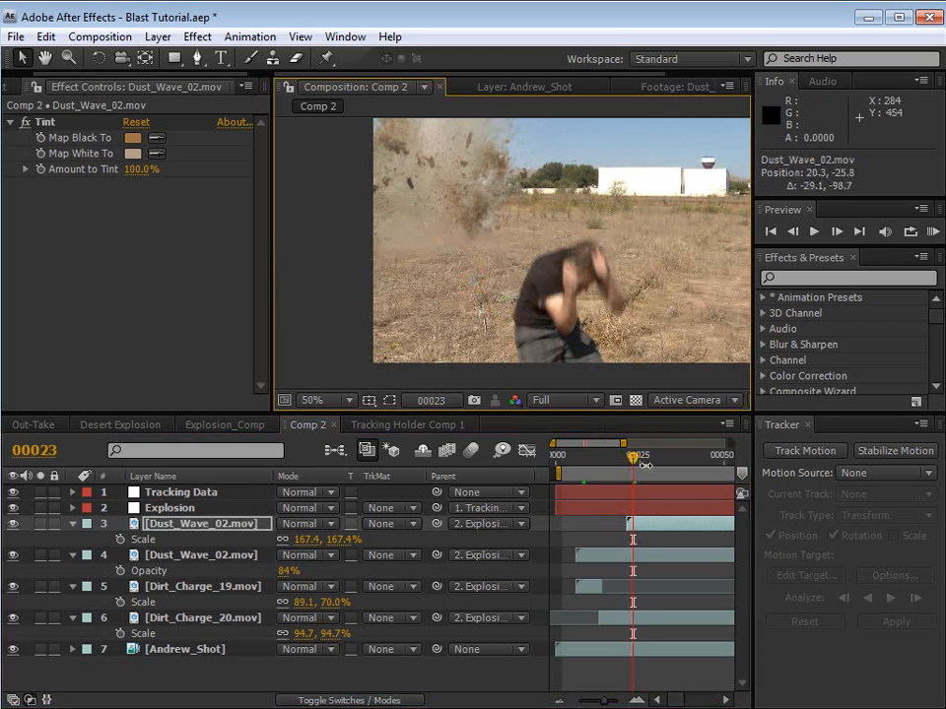
pyautogui.moveTo(632, 459); pyautogui.dragTo(676, 460)
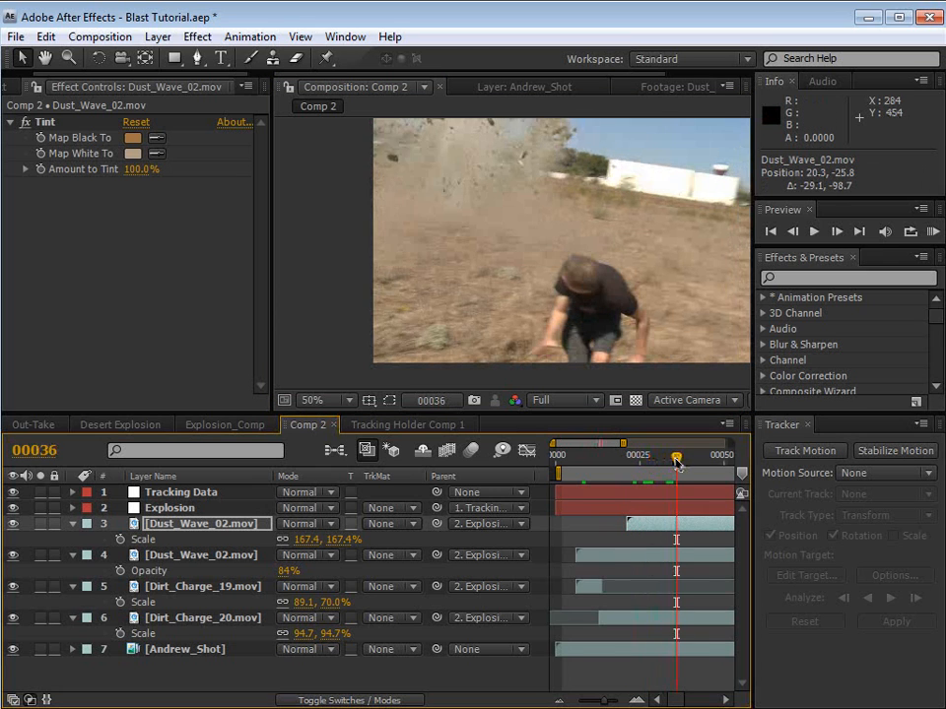
# Step: Try the Screen blending mode on the enlarged Dust_Wave_02.mov copy
pyautogui.click(195, 530)
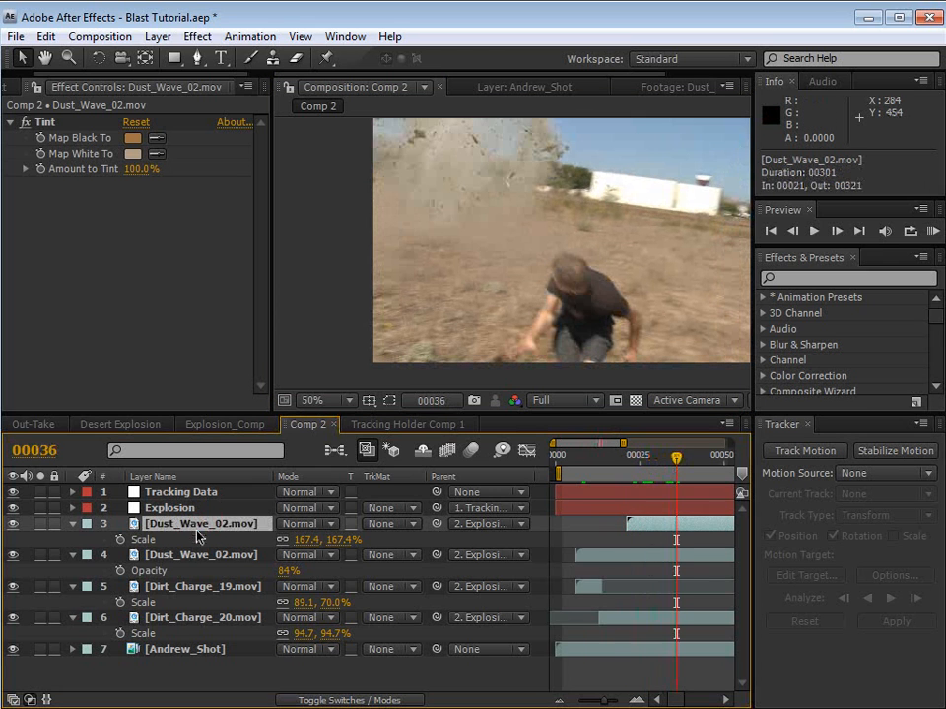
pyautogui.click(300, 525)
pyautogui.click(301, 708)
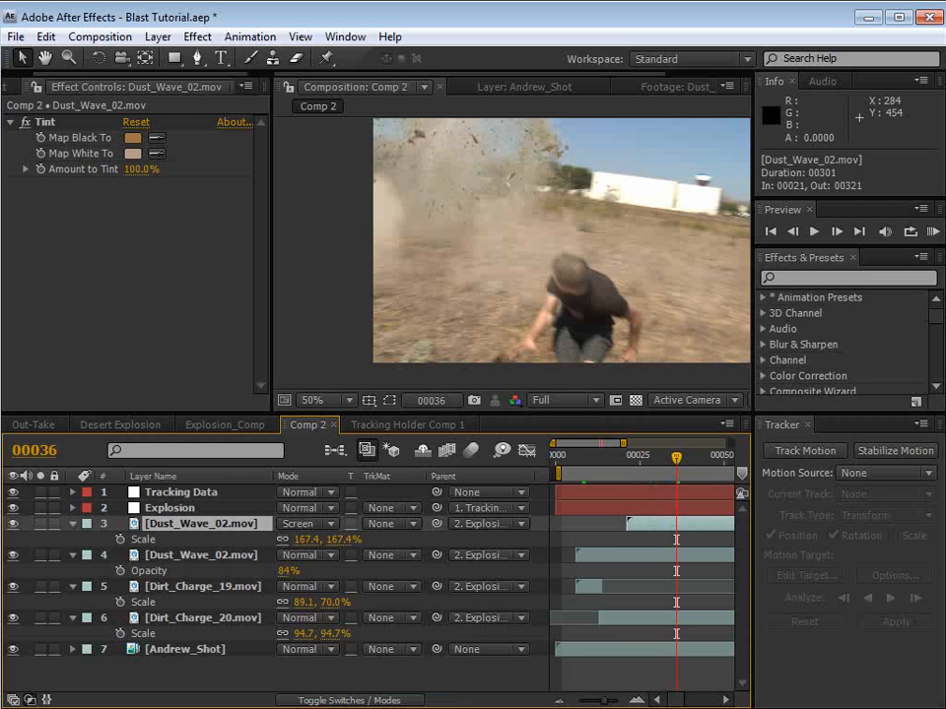
# Step: Show the full timeline, end the work area around frame 60, and preview the explosion with its dust waves
pyautogui.moveTo(623, 443); pyautogui.dragTo(731, 444)
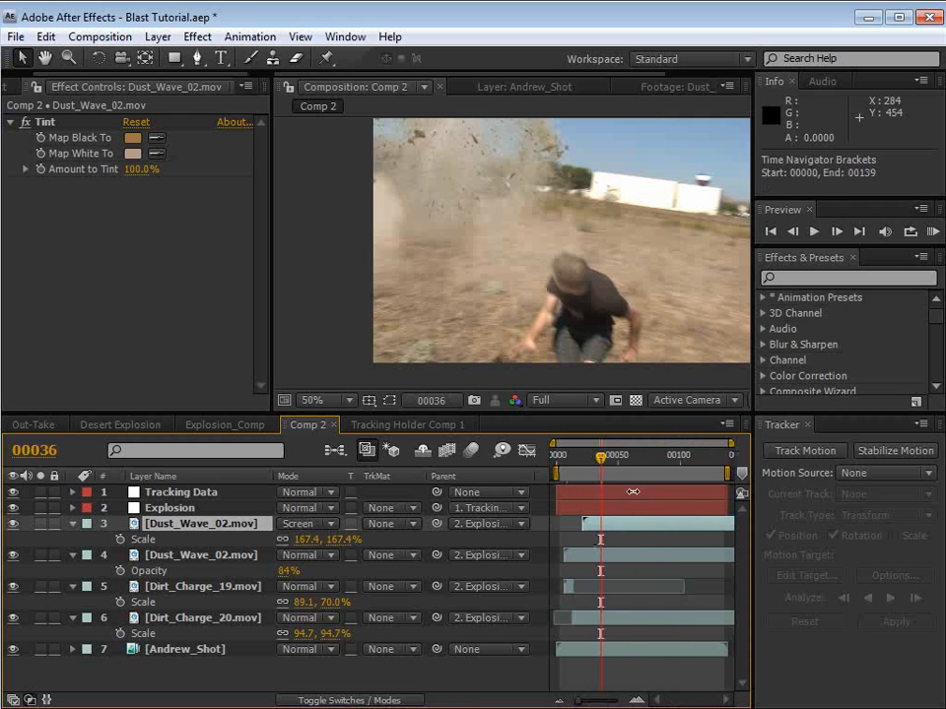
pyautogui.click(642, 458)
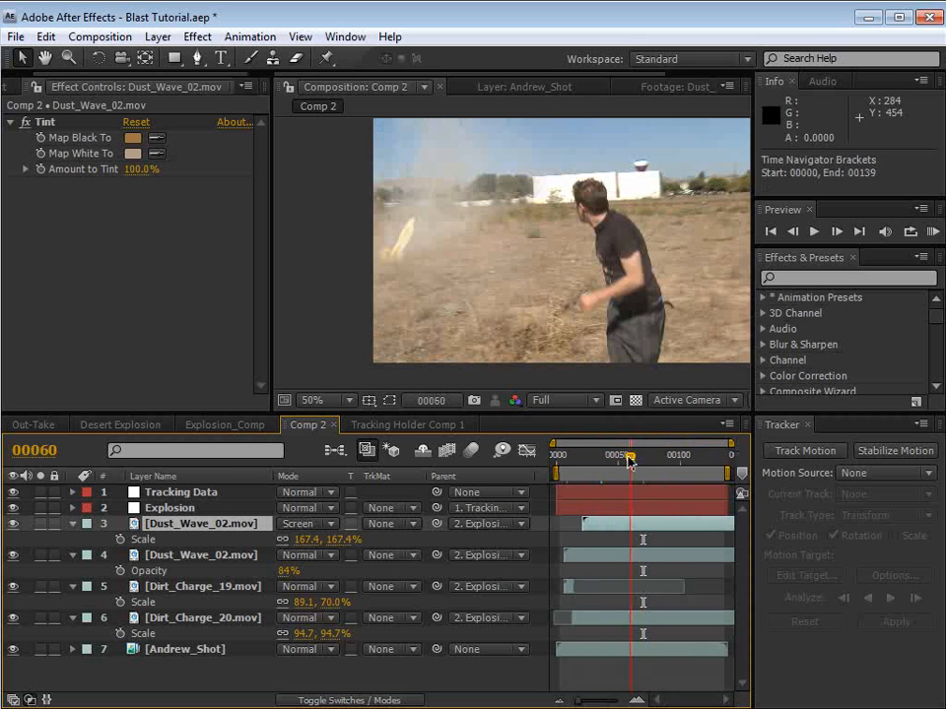
pyautogui.press('n')
pyautogui.click(612, 542)
pyautogui.press('KP_0')
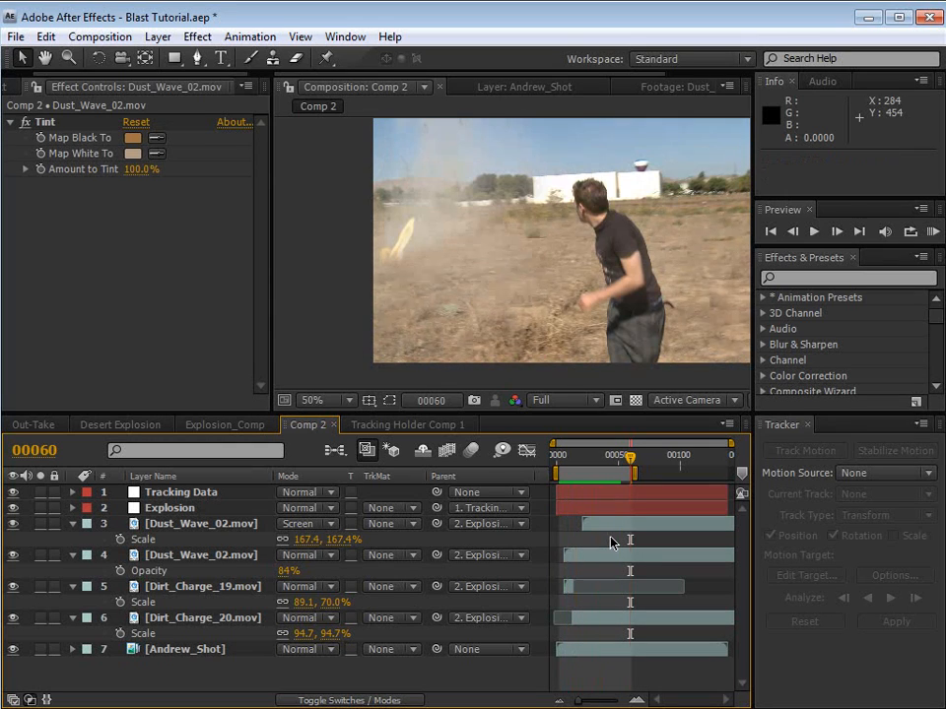
# Step: Retime the enlarged Dust_Wave_02.mov copy to start at frame 13, previewing the explosion while adjusting it
pyautogui.moveTo(592, 526); pyautogui.dragTo(589, 531)
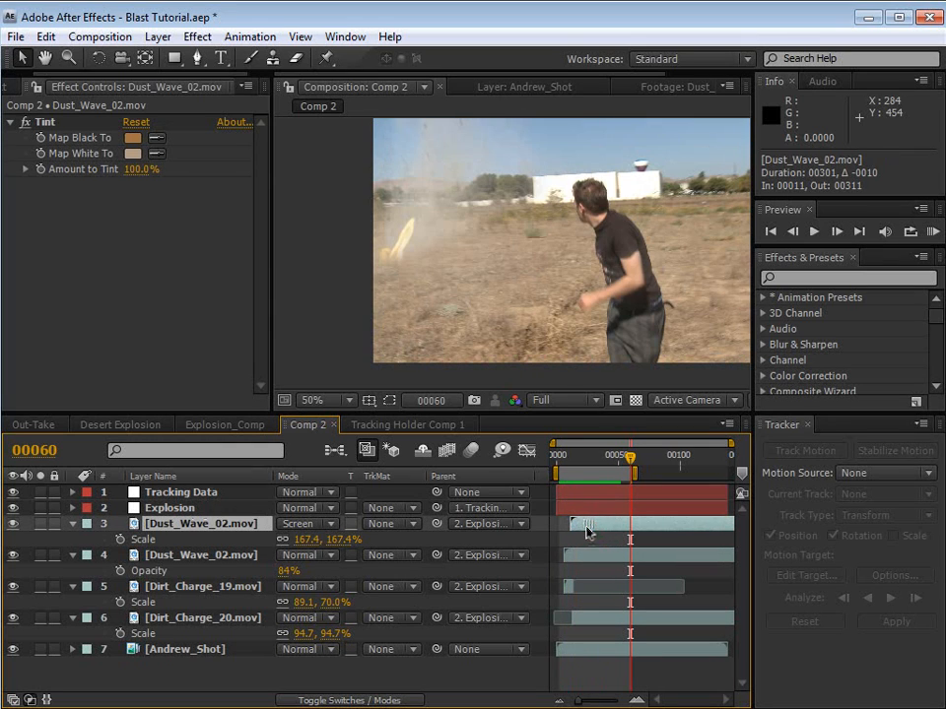
pyautogui.click(571, 456)
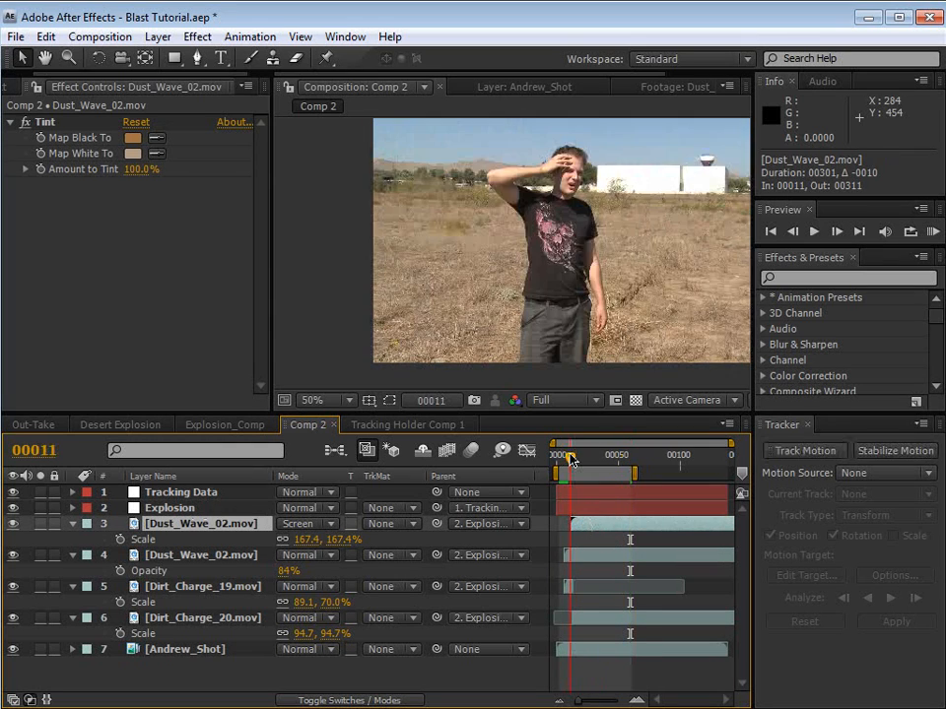
pyautogui.press('KP_0')
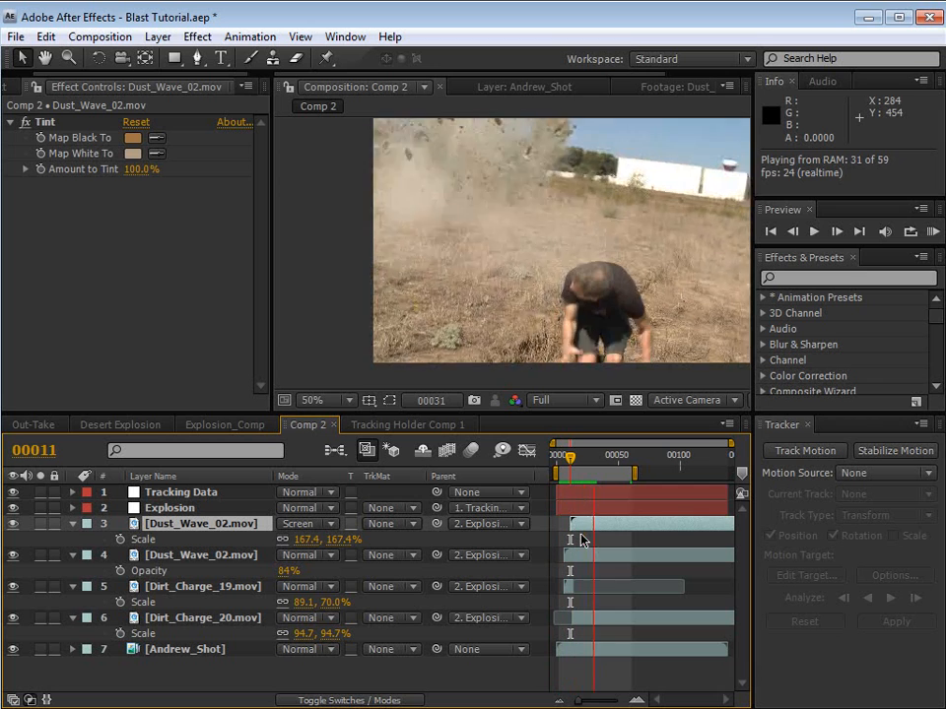
pyautogui.press('space')
pyautogui.moveTo(579, 529); pyautogui.dragTo(581, 531)
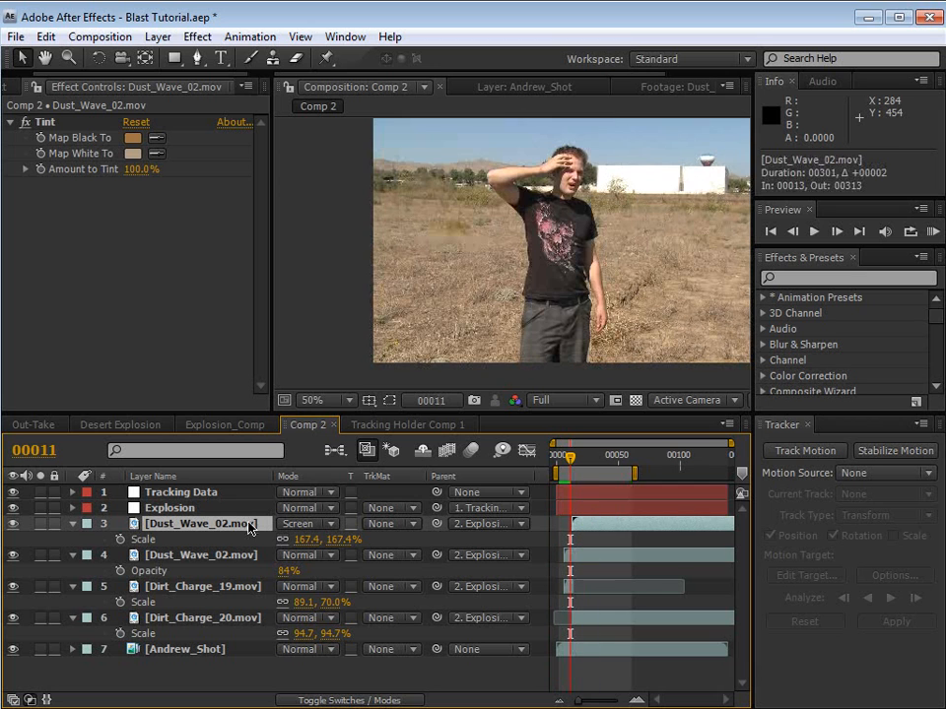
# Step: Return the enlarged Dust_Wave_02.mov copy to the Normal blending mode and check the dust through frame 36
pyautogui.click(308, 523)
pyautogui.click(315, 280)
pyautogui.click(585, 461)
pyautogui.moveTo(585, 456); pyautogui.dragTo(583, 456)
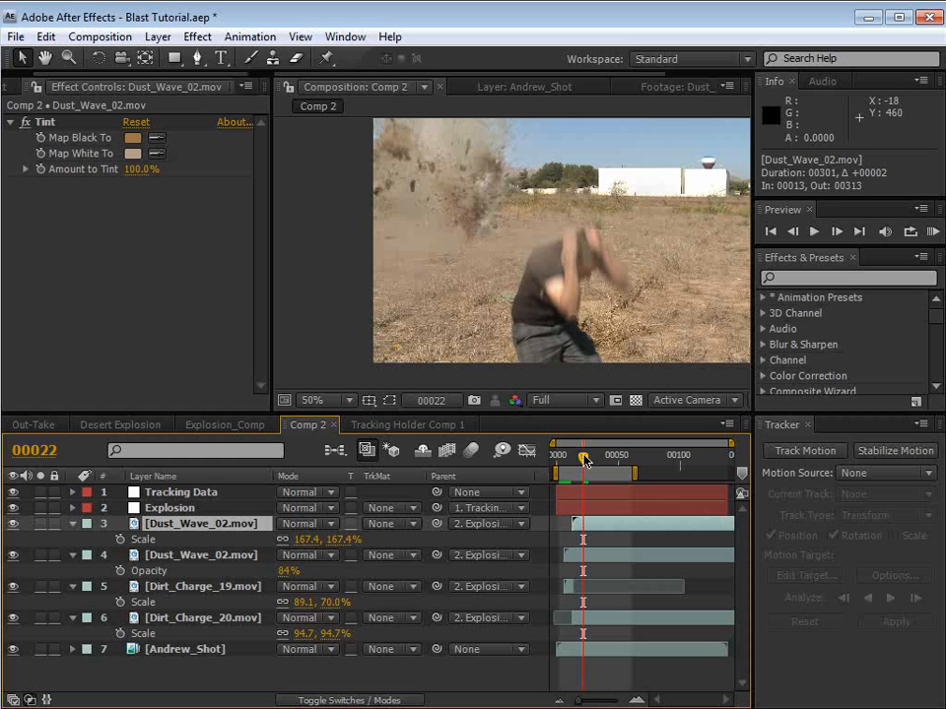
pyautogui.moveTo(577, 460); pyautogui.dragTo(610, 459)
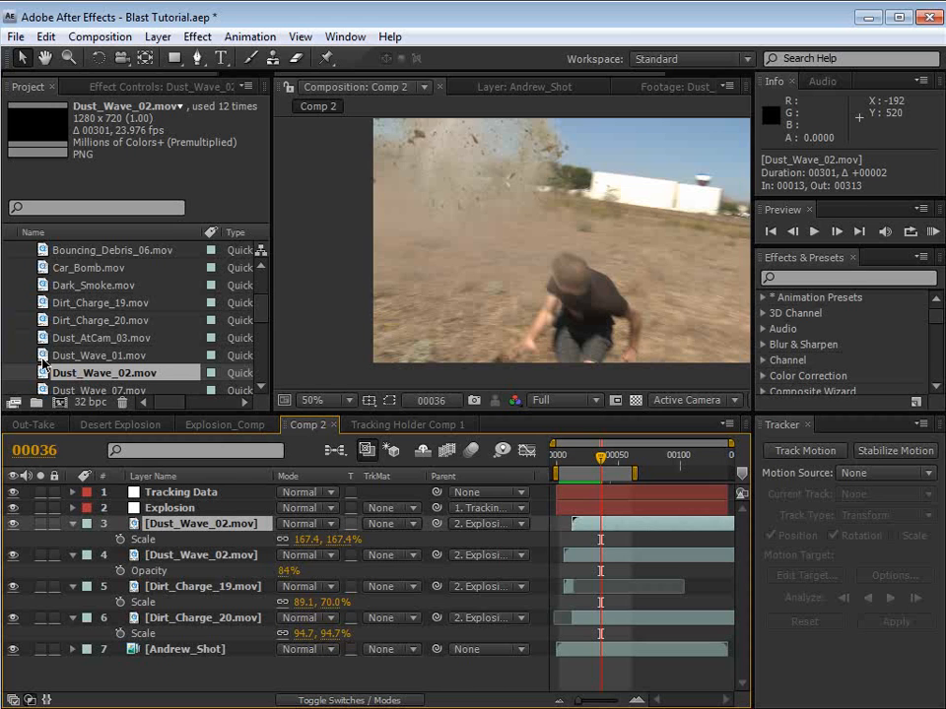
# Step: Inspect the Dust_Wave_01.mov footage and add it to Comp 2 directly above the enlarged Dust_Wave_02.mov layer
pyautogui.doubleClick(43, 357)
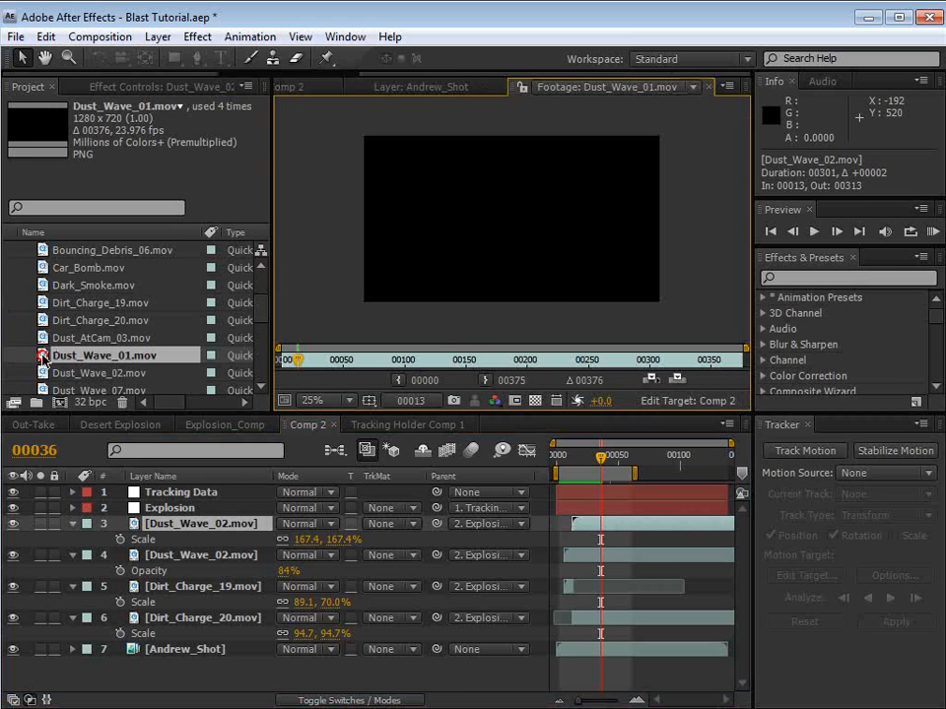
pyautogui.click(303, 363)
pyautogui.moveTo(353, 74); pyautogui.dragTo(268, 74)
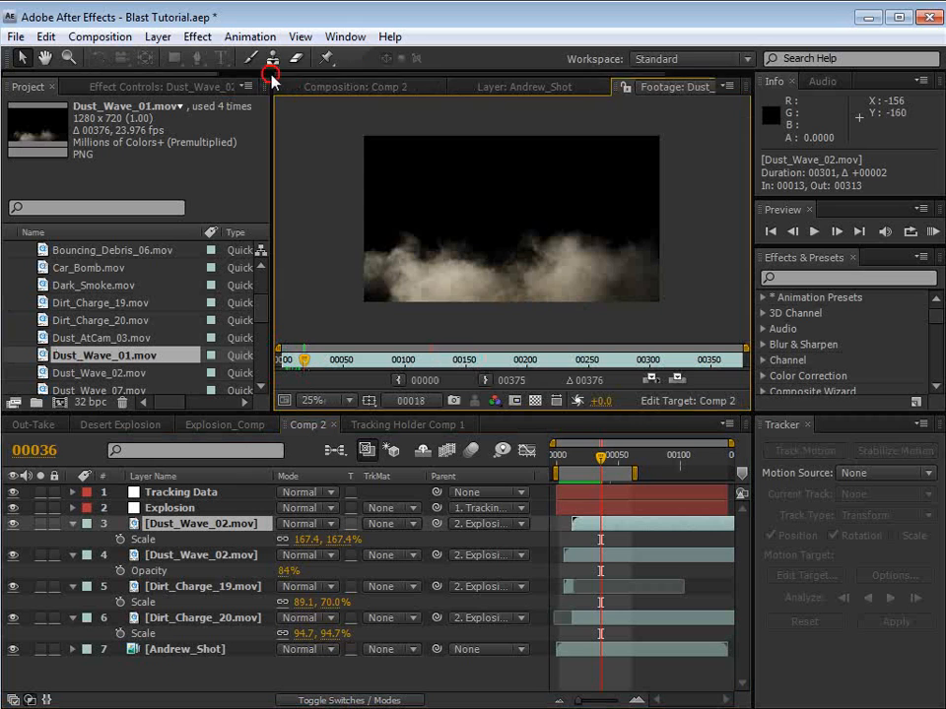
pyautogui.click(325, 87)
pyautogui.moveTo(615, 460); pyautogui.dragTo(617, 462)
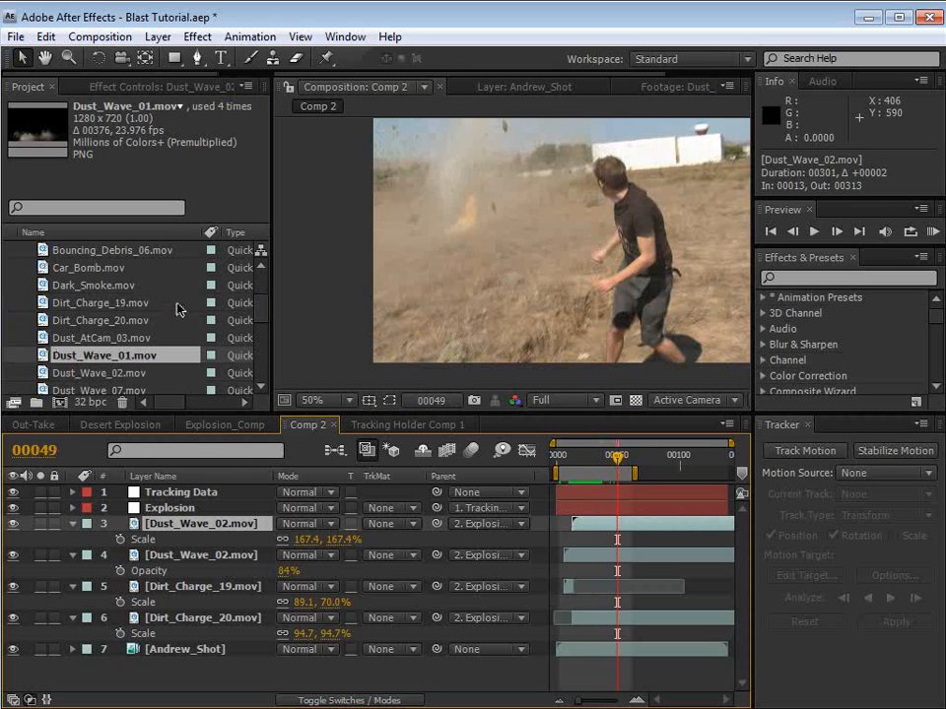
pyautogui.moveTo(75, 359); pyautogui.dragTo(616, 529)
# Step: Copy the Tint effect from the enlarged Dust_Wave_02.mov layer to Dust_Wave_01.mov
pyautogui.click(606, 539)
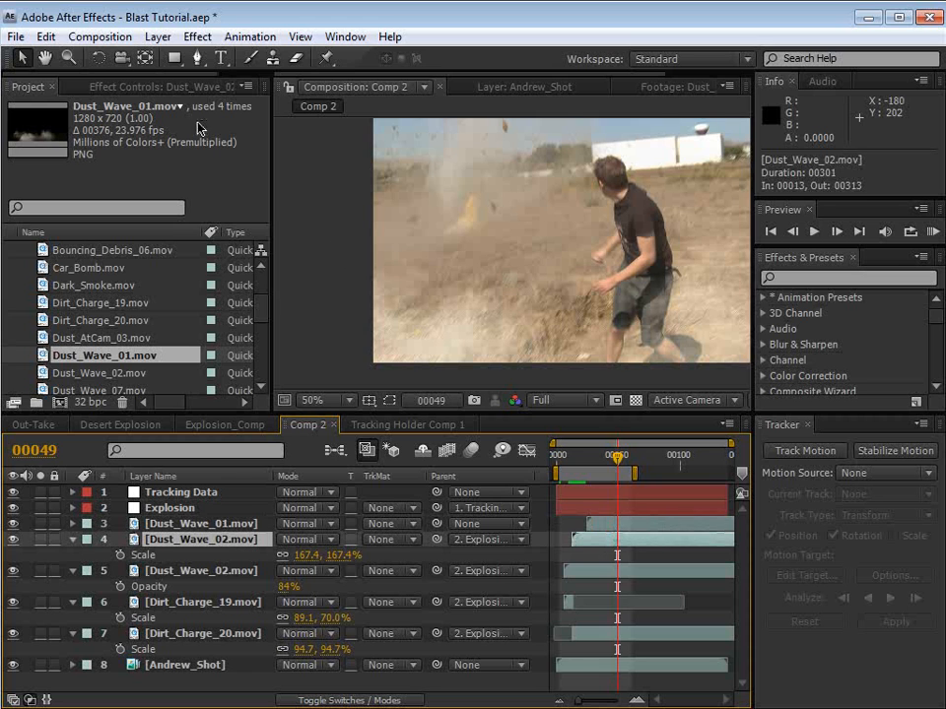
pyautogui.click(123, 87)
pyautogui.click(56, 121)
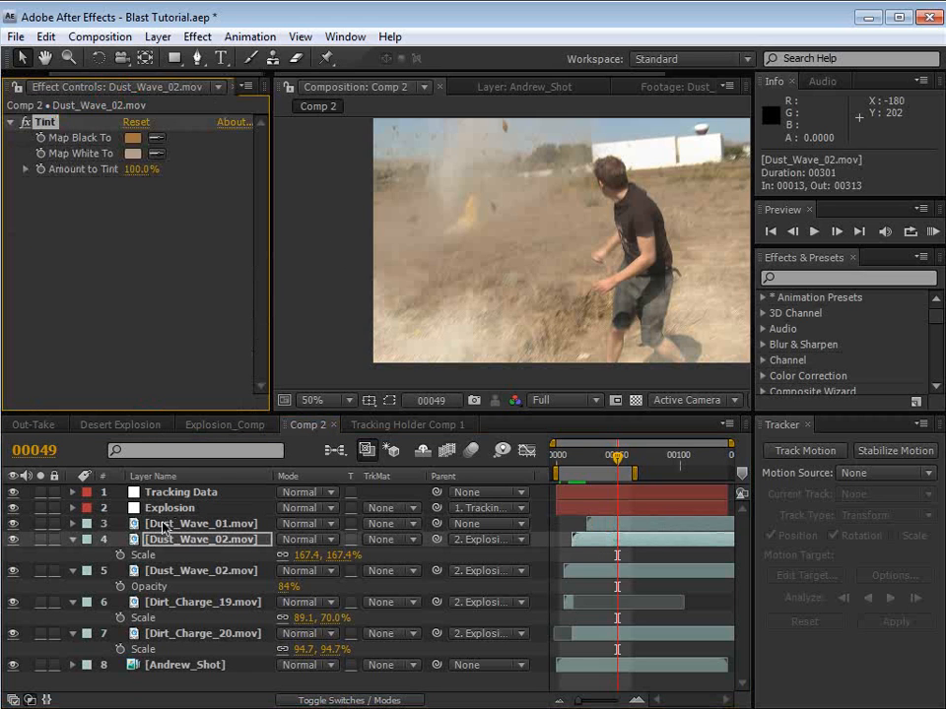
pyautogui.click(164, 525)
pyautogui.hotkey('ctrl', 'v')
# Step: Move Dust_Wave_01.mov to 454, 212 and lighten its Tint Map White To color to D1BFAD
pyautogui.moveTo(498, 331); pyautogui.dragTo(486, 307)
pyautogui.click(132, 153)
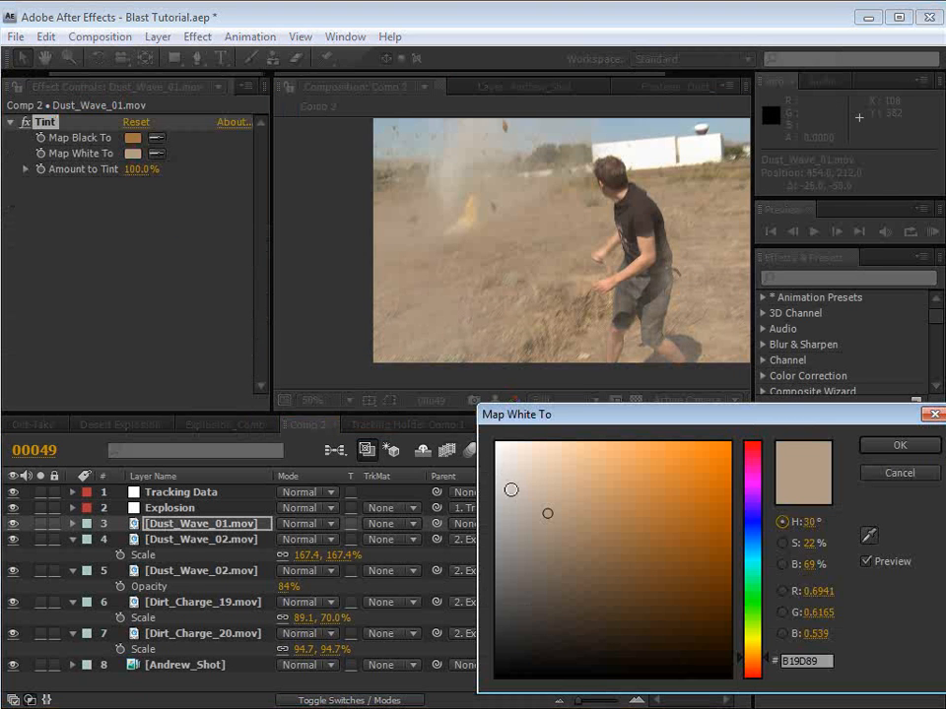
pyautogui.moveTo(537, 491); pyautogui.dragTo(534, 484)
pyautogui.click(914, 447)
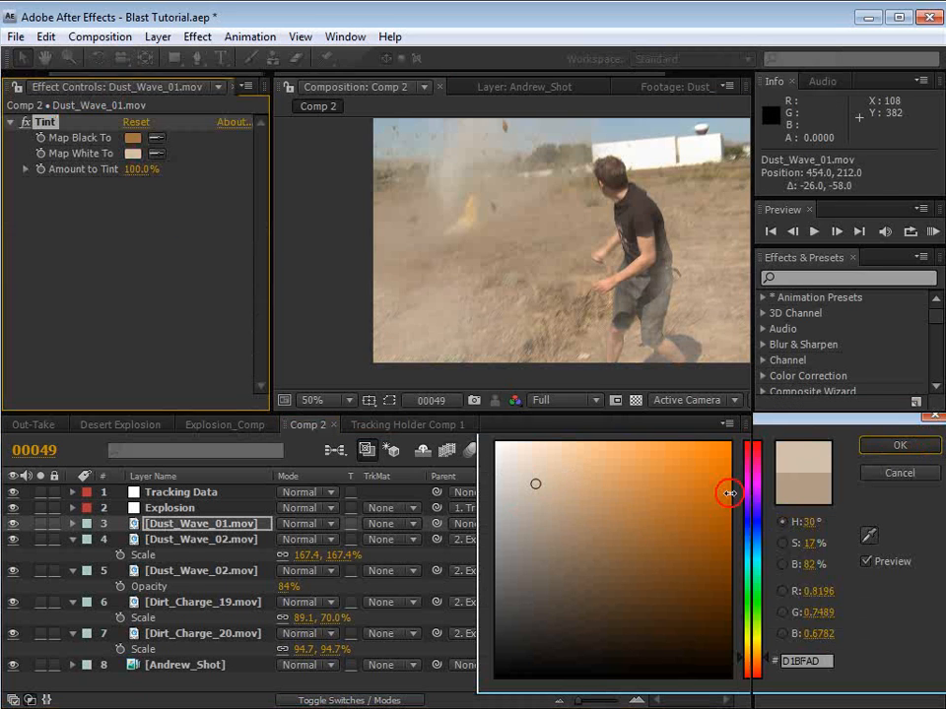
# Step: Extend the work area past frame 100 and retime Dust_Wave_01.mov to start at frame 64
pyautogui.moveTo(621, 524); pyautogui.dragTo(623, 525)
pyautogui.moveTo(635, 473); pyautogui.dragTo(655, 462)
pyautogui.moveTo(604, 524); pyautogui.dragTo(651, 527)
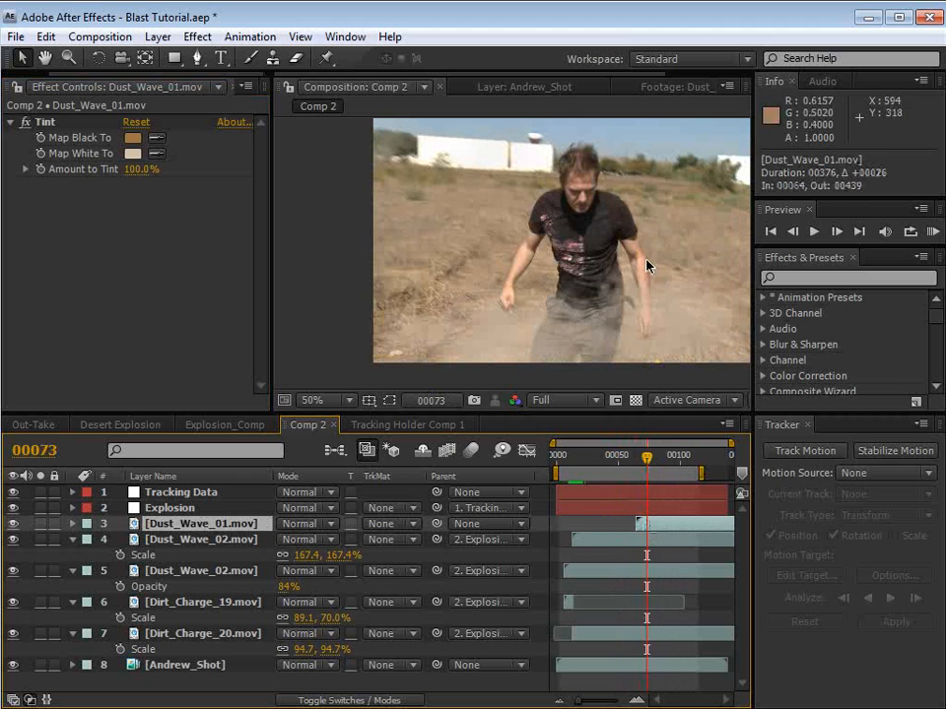
# Step: At frame 73, scale Dust_Wave_01.mov to 155% and place it at 64, 16
pyautogui.moveTo(650, 336); pyautogui.dragTo(490, 331)
pyautogui.press('s')
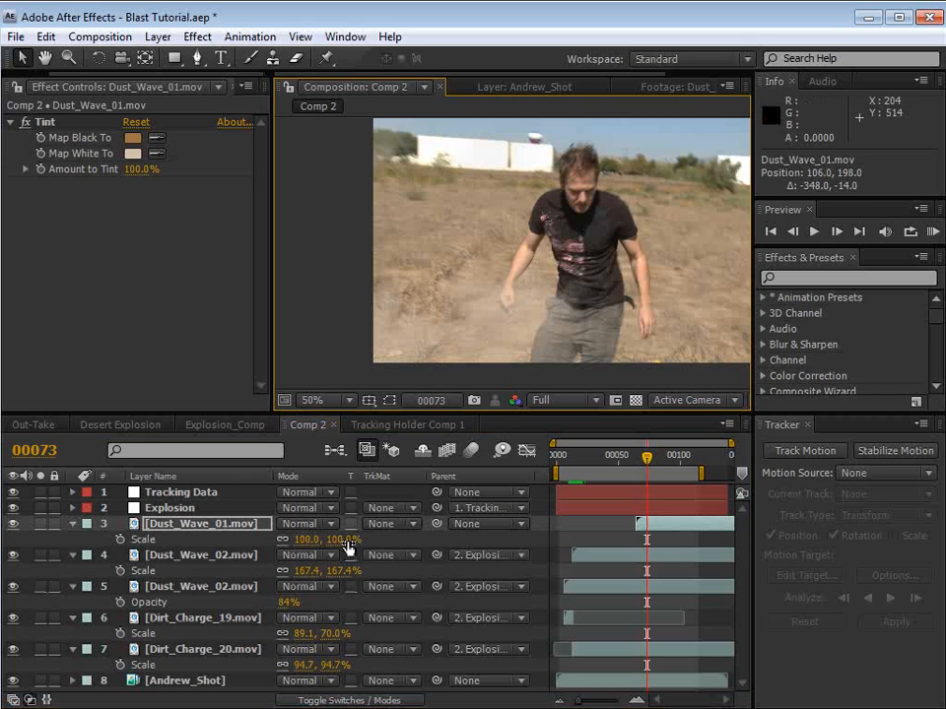
pyautogui.moveTo(333, 539); pyautogui.dragTo(385, 537)
pyautogui.moveTo(443, 366); pyautogui.dragTo(422, 278)
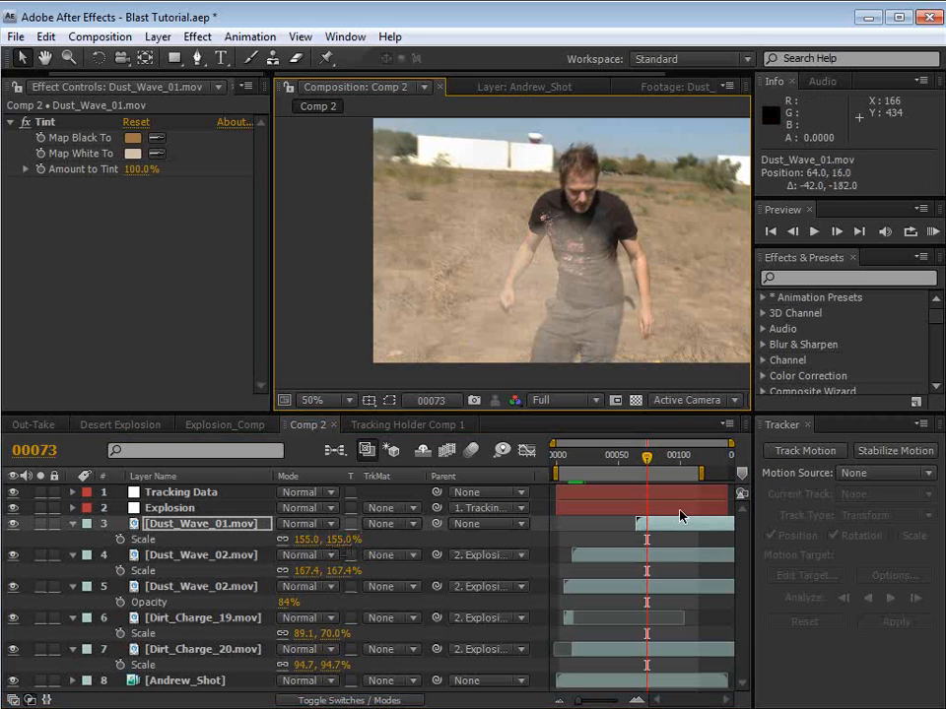
# Step: Fade in Dust_Wave_01.mov with opacity keyframes of 0% at frame 68 and 100% at frame 73
pyautogui.press('t')
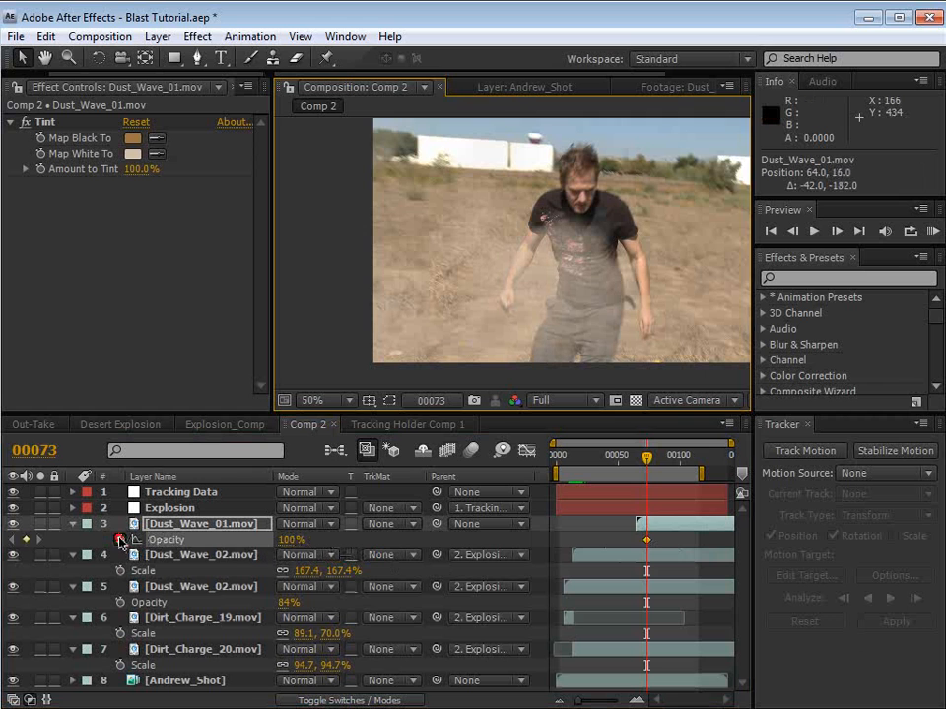
pyautogui.click(120, 539)
pyautogui.moveTo(647, 458); pyautogui.dragTo(641, 461)
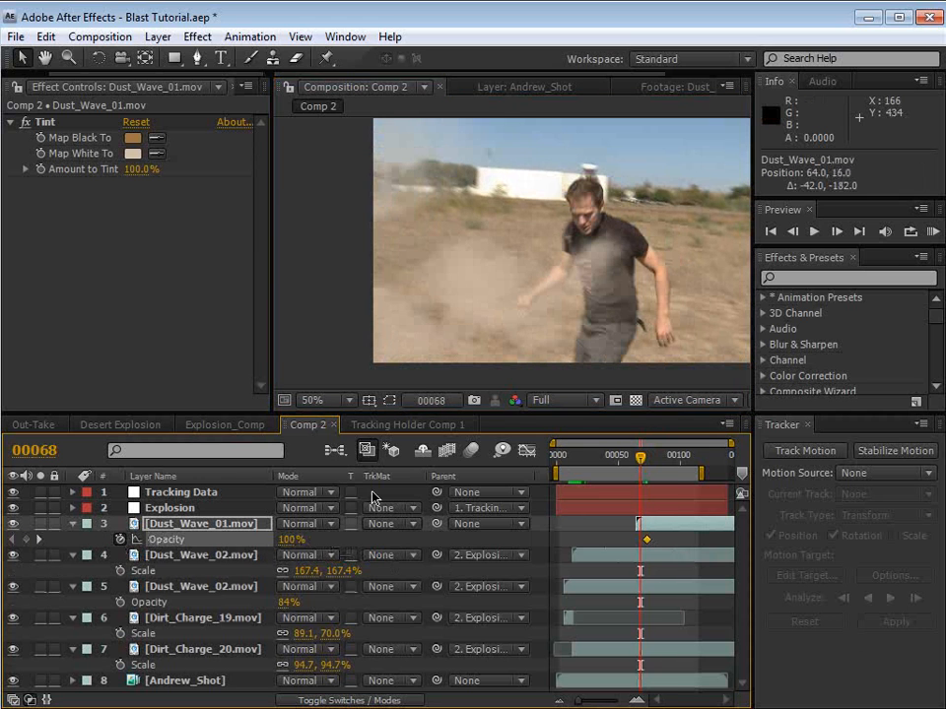
pyautogui.click(289, 540)
pyautogui.write('0')
pyautogui.press('Return')
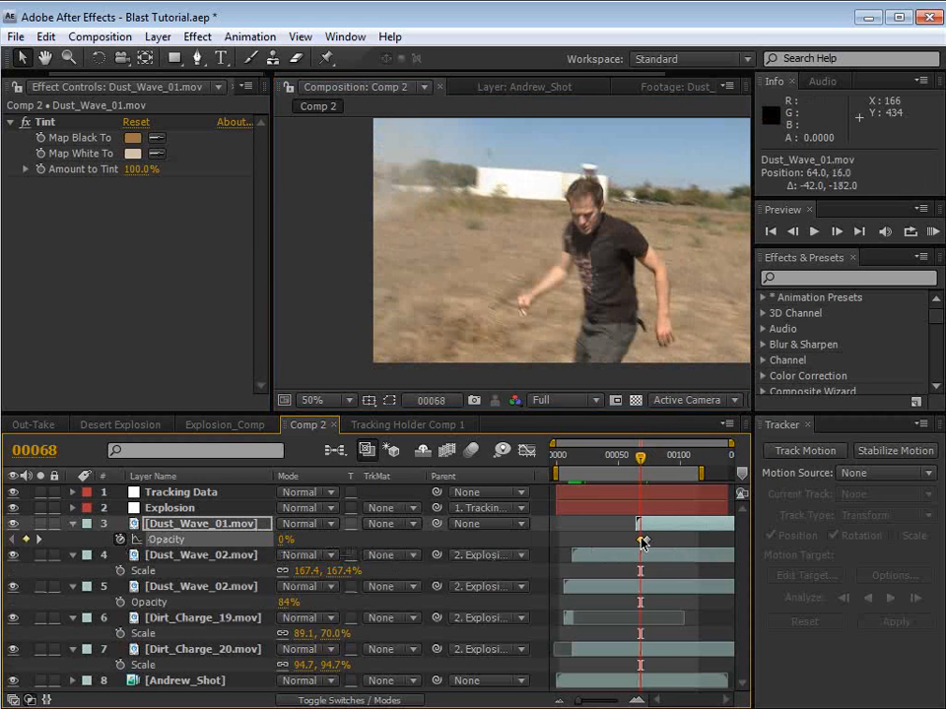
# Step: Spread Dust_Wave_01.mov's opacity keyframes to about frame 66 and frame 79, and parent the layer to the Explosion null
pyautogui.moveTo(642, 541); pyautogui.dragTo(639, 540)
pyautogui.moveTo(644, 458)
pyautogui.mouseDown()
pyautogui.moveTo(671, 459)
pyautogui.moveTo(641, 458)
pyautogui.moveTo(650, 459)
pyautogui.mouseUp()
pyautogui.moveTo(437, 525); pyautogui.dragTo(170, 509)
pyautogui.moveTo(648, 457); pyautogui.dragTo(642, 457)
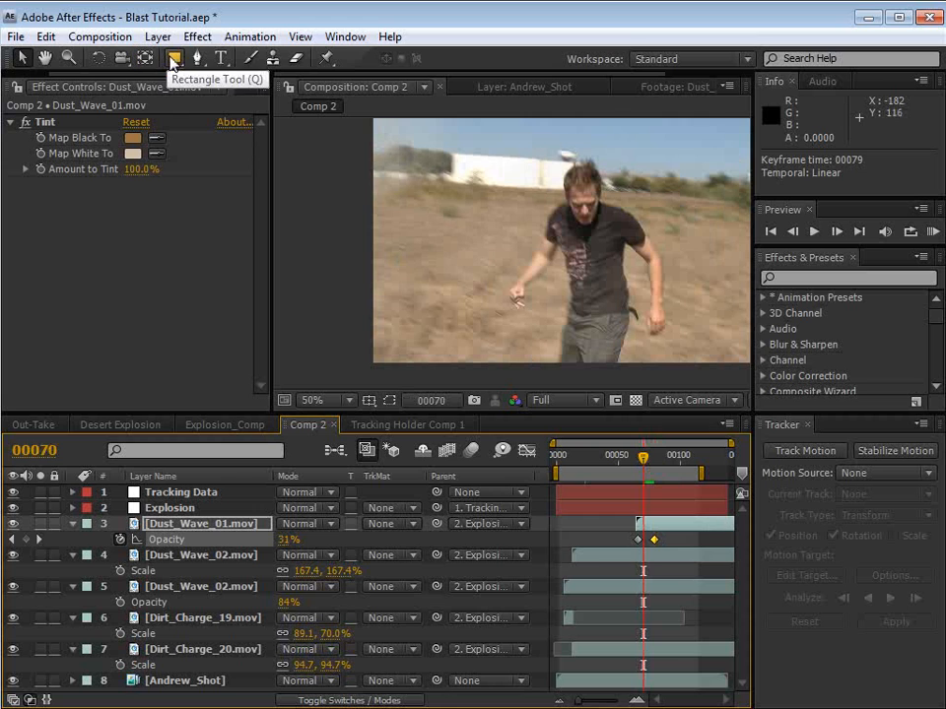
# Step: Draw a rectangular mask of about 1120 × 596 px just inside Dust_Wave_01.mov's edges and feather it 60 pixels
pyautogui.click(170, 58)
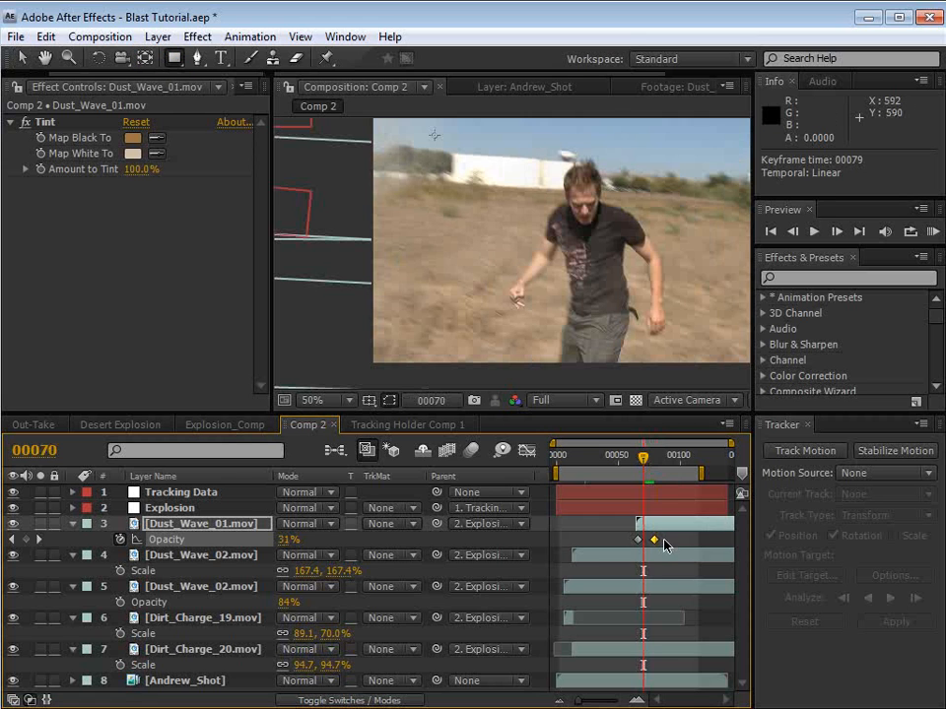
pyautogui.press(',')
pyautogui.press(',')
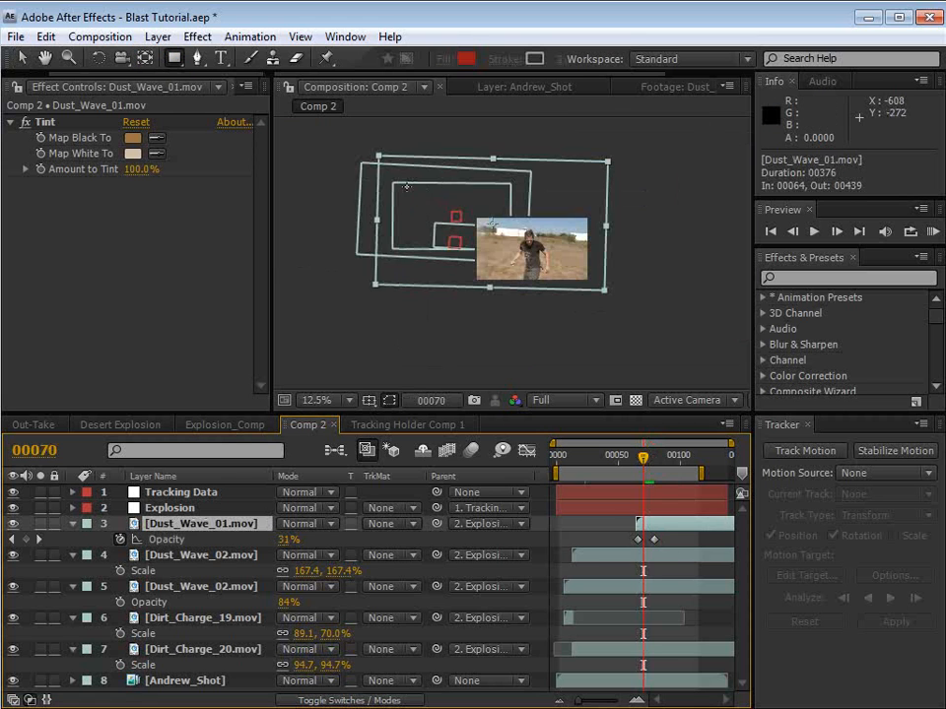
pyautogui.moveTo(393, 172); pyautogui.dragTo(591, 284)
pyautogui.press('f')
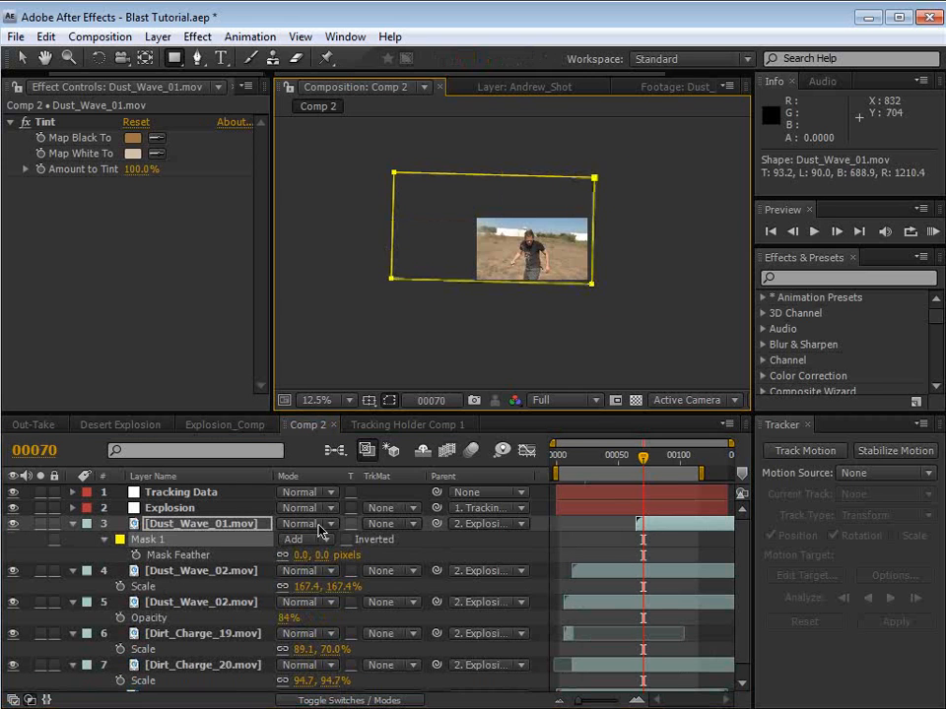
pyautogui.moveTo(321, 560); pyautogui.dragTo(381, 555)
pyautogui.press('v')
pyautogui.click(582, 539)
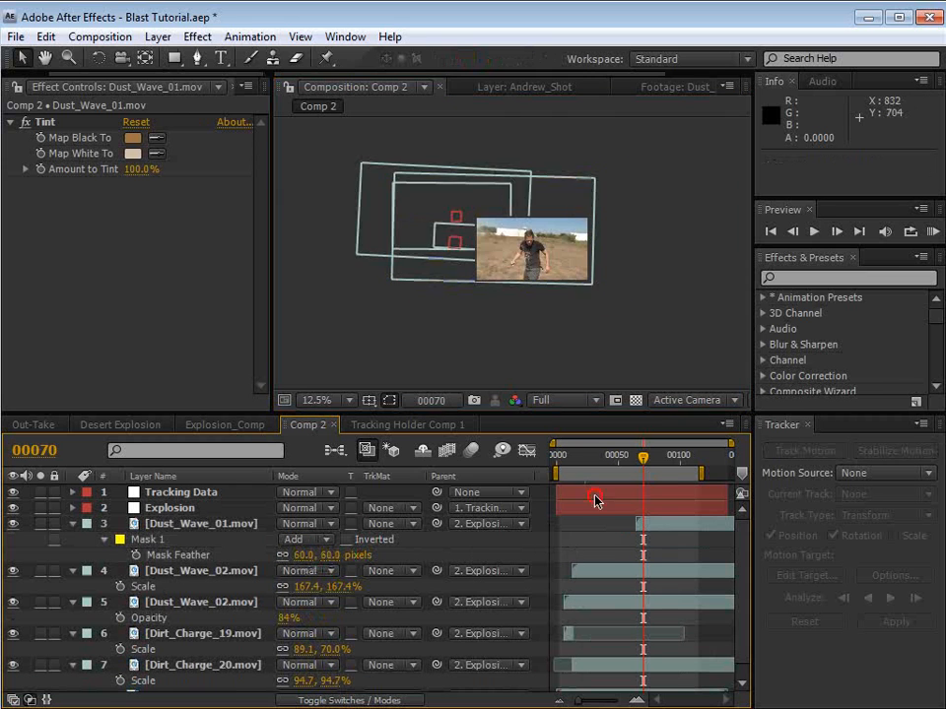
# Step: Hide the Andrew_Shot footage layer, save the project and preview the explosion and dust elements over black
pyautogui.scroll(1, 497, 277)
pyautogui.scroll(-1, 158, 607)
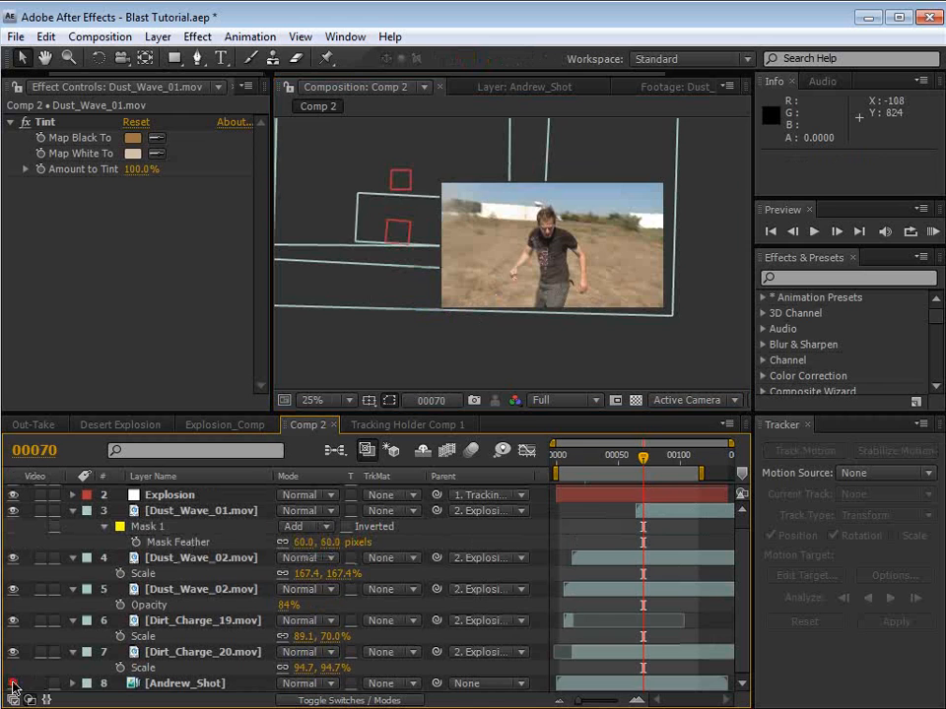
pyautogui.press('h')
pyautogui.scroll(2, 523, 313)
pyautogui.moveTo(506, 291); pyautogui.dragTo(480, 272)
pyautogui.press('v')
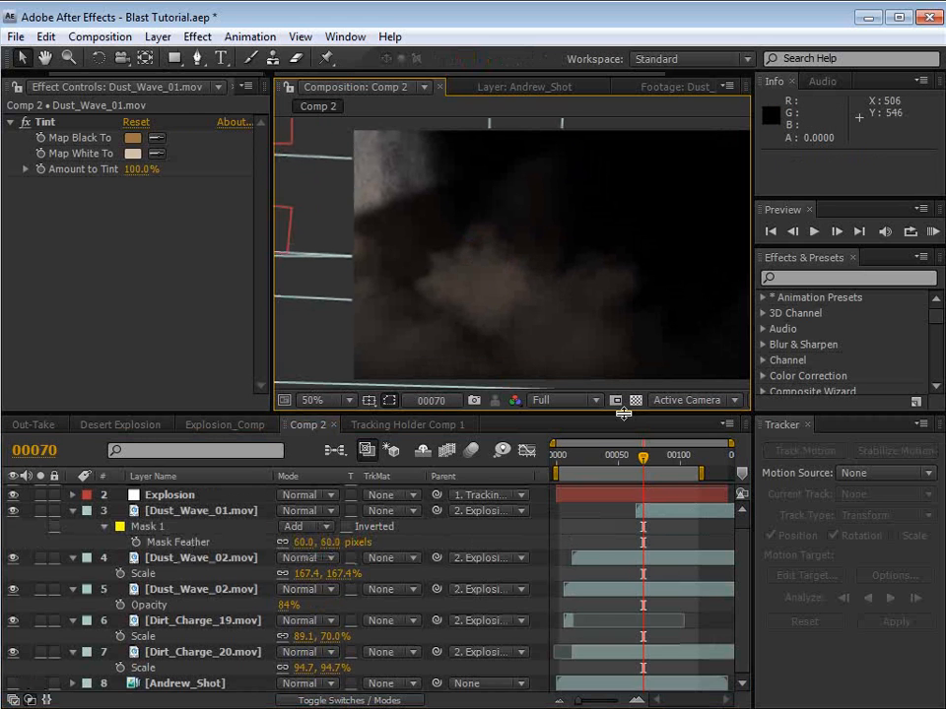
pyautogui.hotkey('ctrl', 's')
pyautogui.press('KP_0')
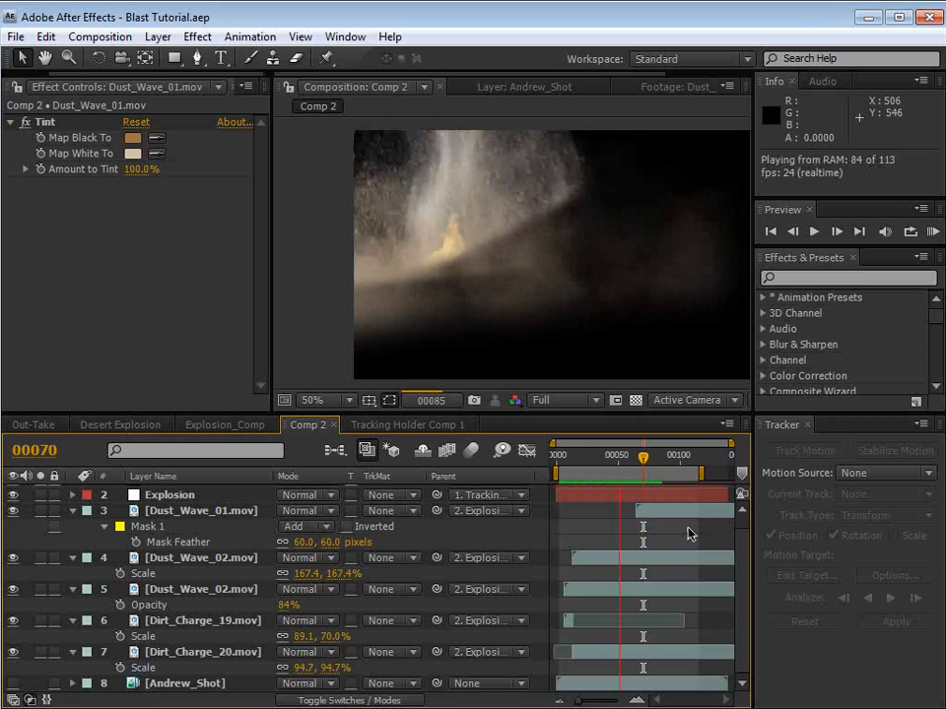
# Step: Start the work area at frame 54 and preview the timing of Dust_Wave_01.mov
pyautogui.click(667, 512)
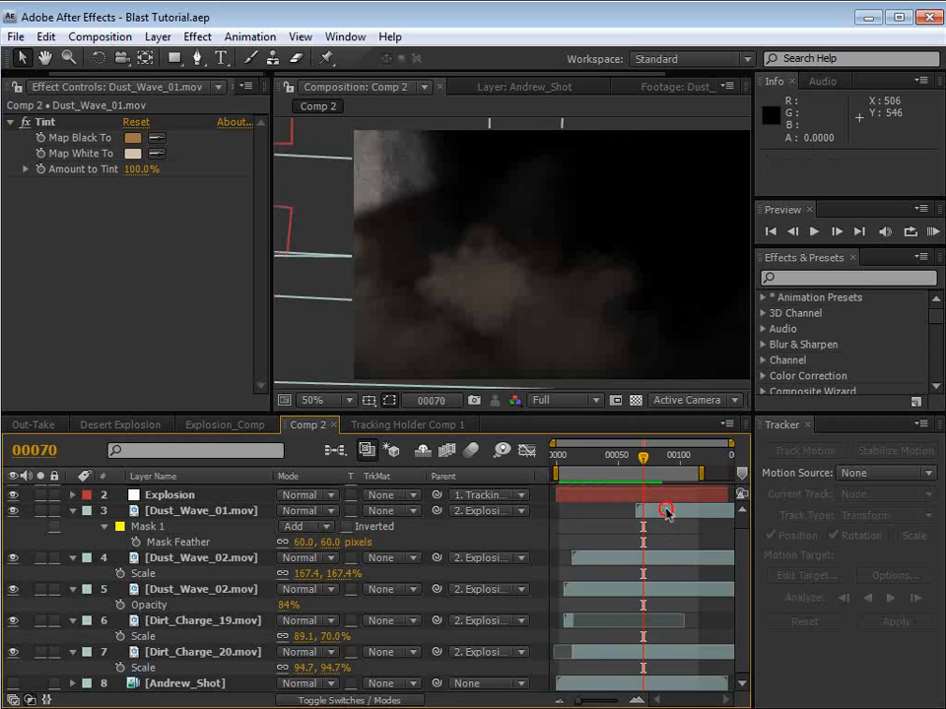
pyautogui.click(623, 460)
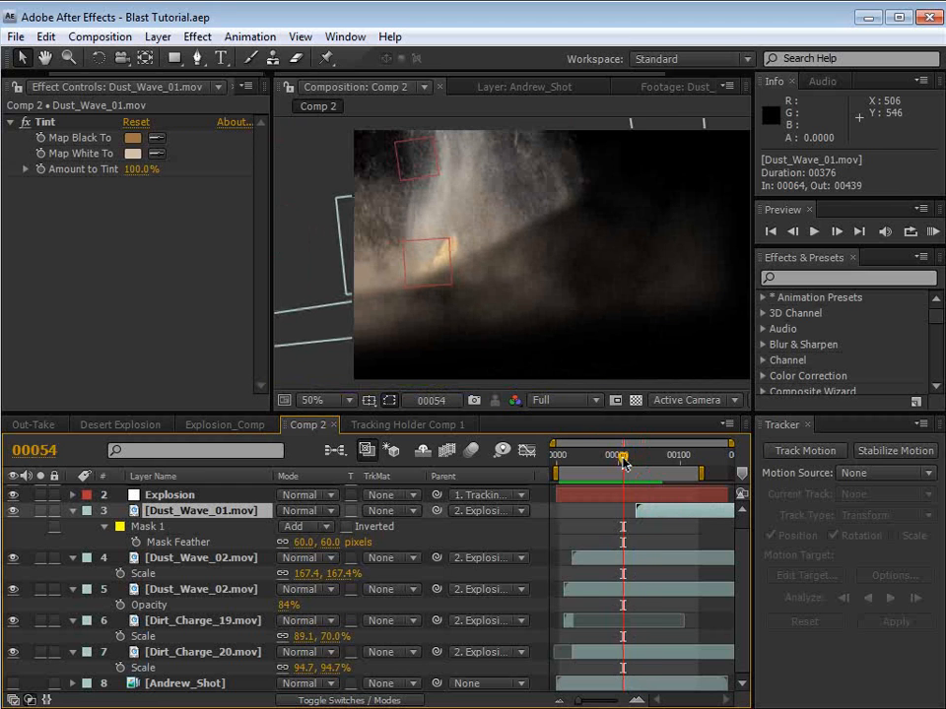
pyautogui.press('b')
pyautogui.press('KP_0')
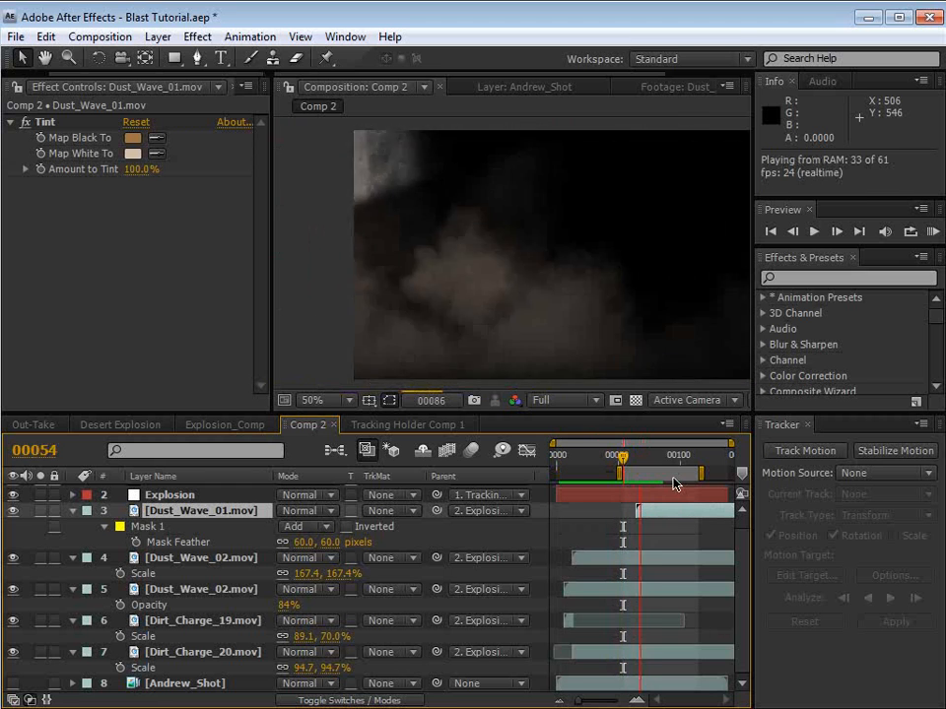
# Step: Slide Dust_Wave_01.mov earlier to start near frame 50 and stretch its opacity fade-in from about frame 51 to frame 84
pyautogui.click(659, 514)
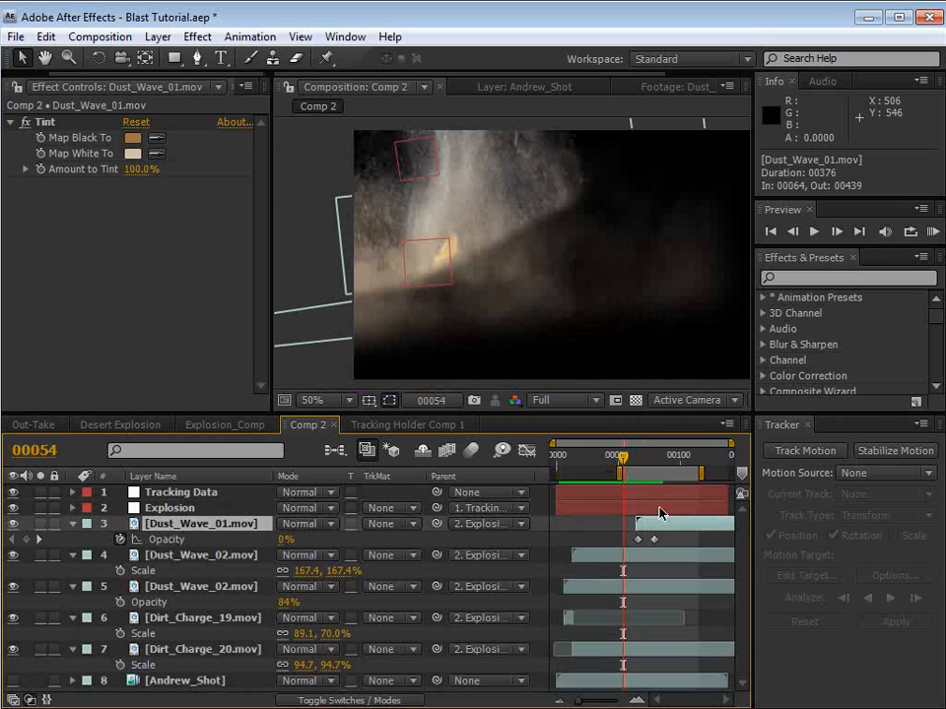
pyautogui.press('=')
pyautogui.press('=')
pyautogui.moveTo(707, 545); pyautogui.dragTo(589, 542)
pyautogui.press('-')
pyautogui.click(603, 542)
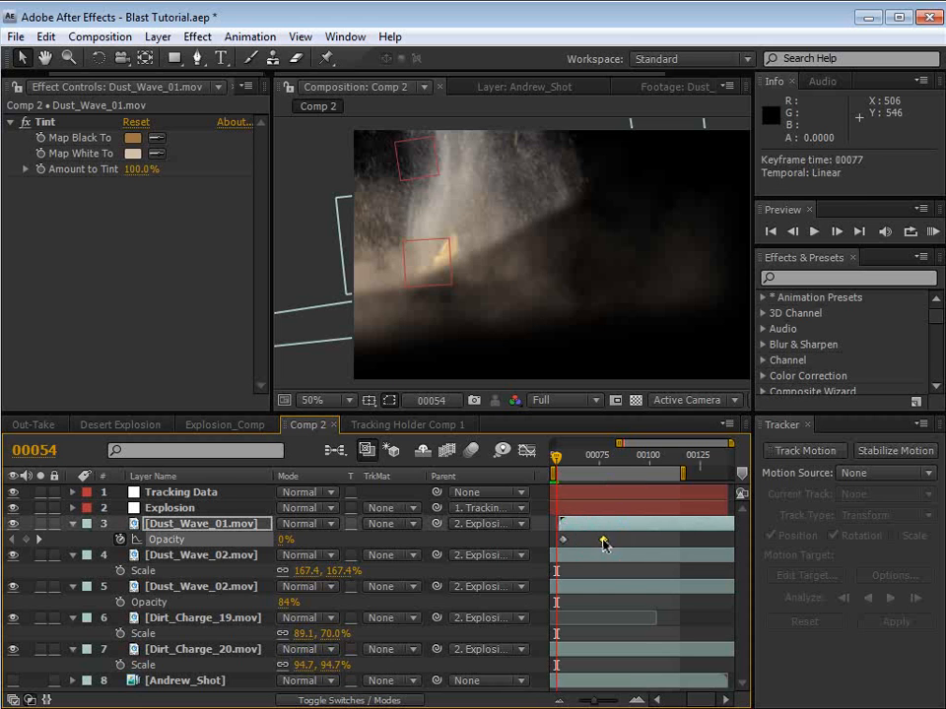
pyautogui.moveTo(557, 459); pyautogui.dragTo(586, 460)
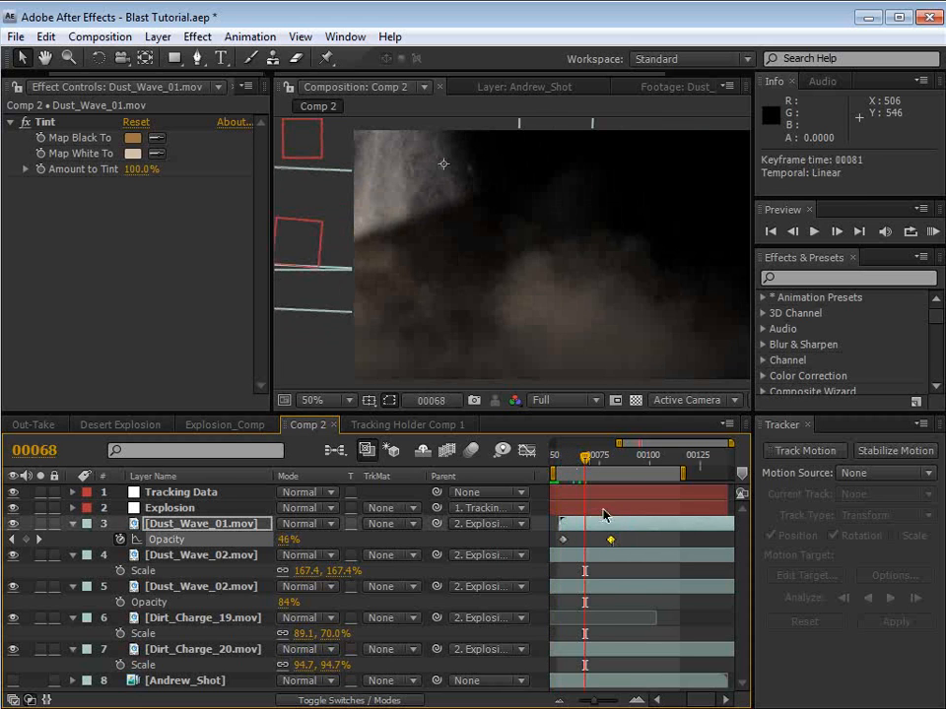
pyautogui.moveTo(614, 526)
pyautogui.mouseDown()
pyautogui.moveTo(603, 528)
pyautogui.moveTo(602, 541)
pyautogui.moveTo(616, 541)
pyautogui.mouseUp()
pyautogui.press('-')
pyautogui.press('-')
pyautogui.press('-')
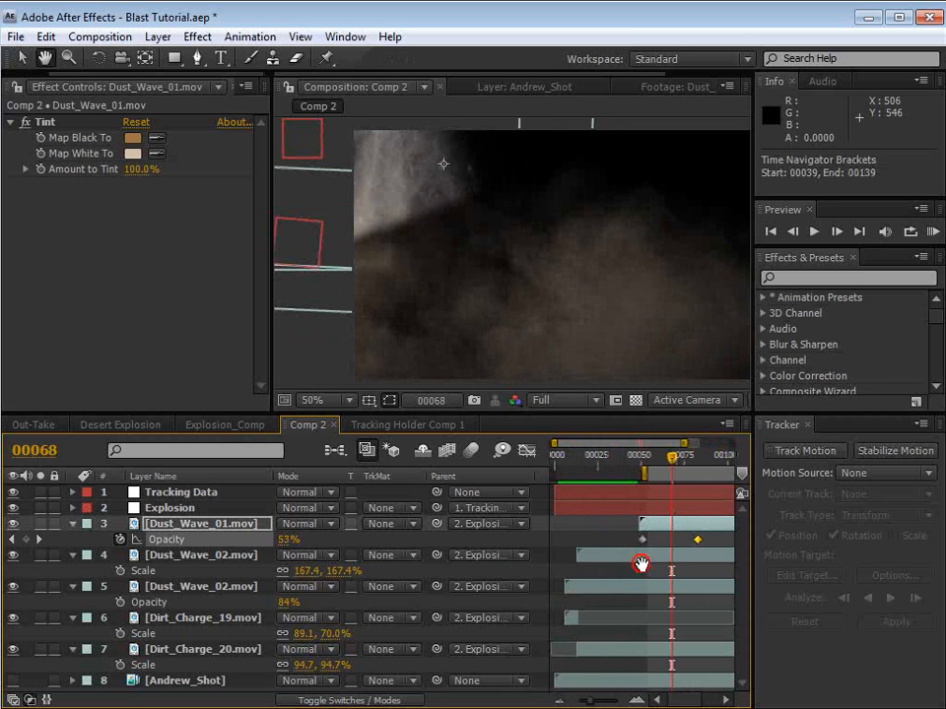
# Step: At frame 48, set Dirt_Charge_20.mov's mask feather to 49 pixels
pyautogui.moveTo(625, 478)
pyautogui.mouseDown()
pyautogui.moveTo(532, 481)
pyautogui.moveTo(578, 463)
pyautogui.moveTo(618, 467)
pyautogui.mouseUp()
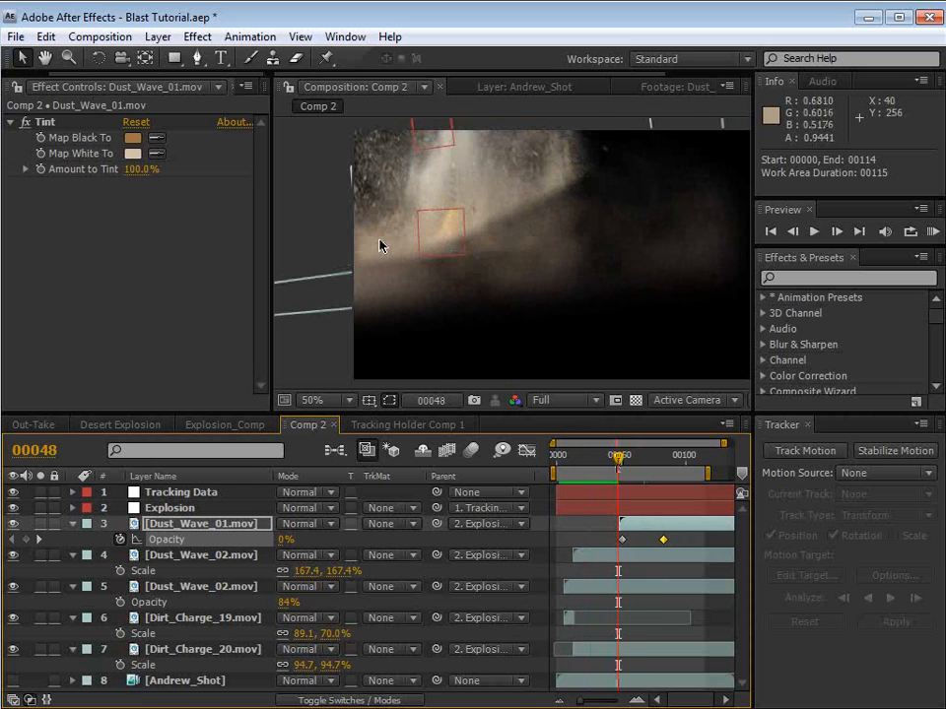
pyautogui.click(32, 618)
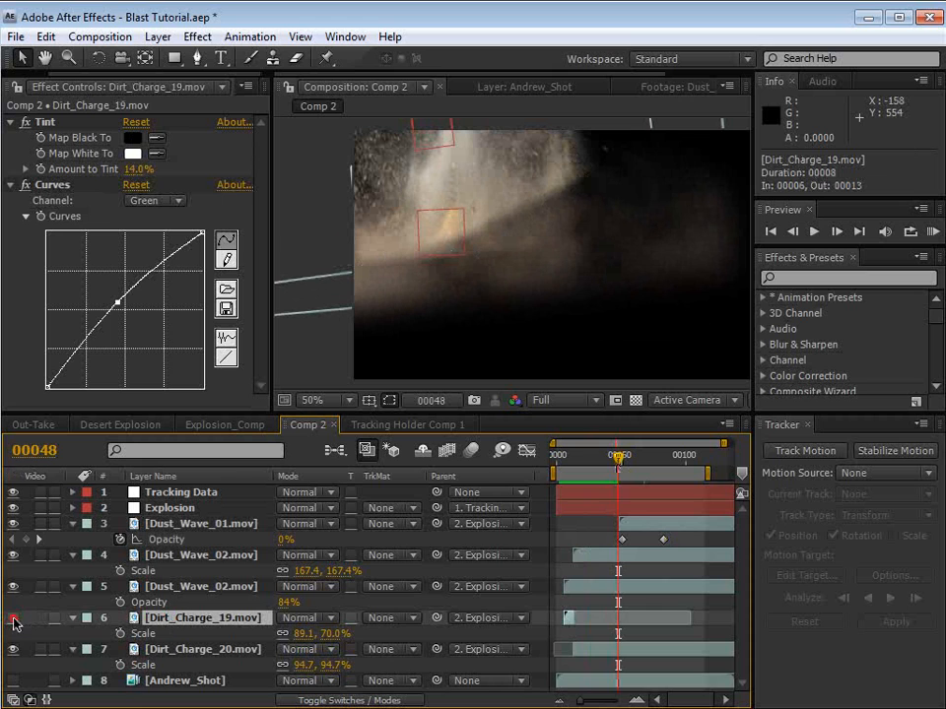
pyautogui.click(154, 652)
pyautogui.press('f')
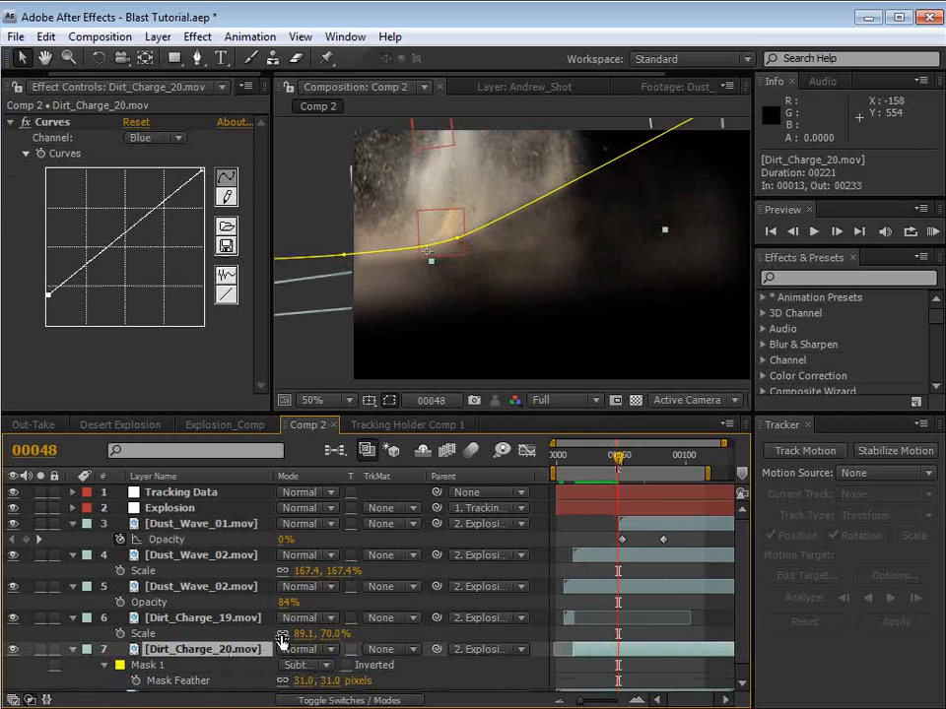
pyautogui.scroll(-1, 325, 631)
pyautogui.moveTo(328, 676); pyautogui.dragTo(340, 676)
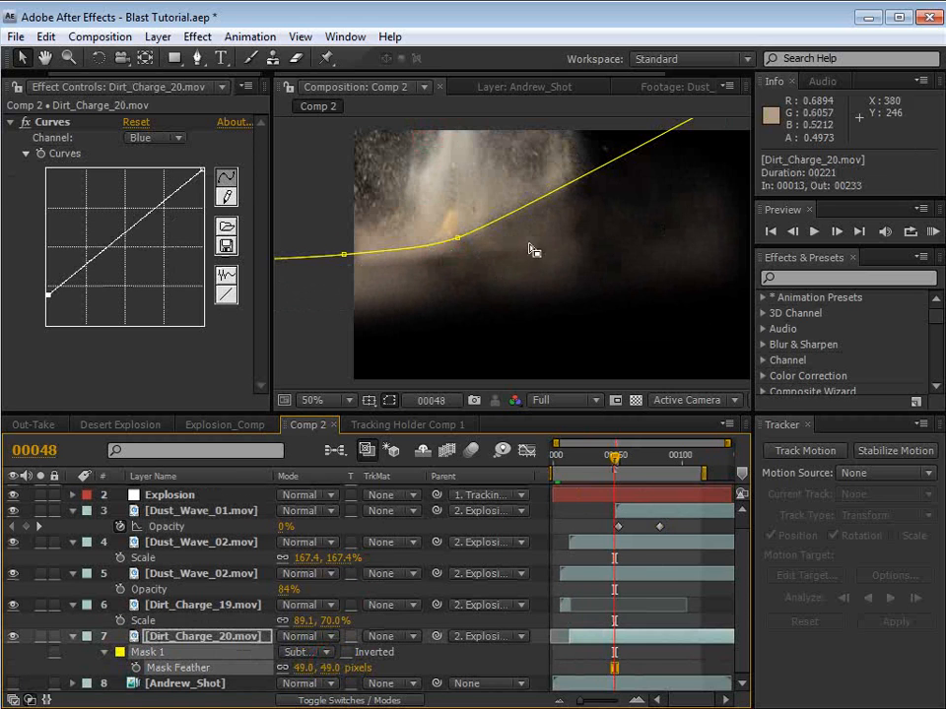
# Step: Lower the outer right point of Dirt_Charge_20.mov's subtract mask and check the blend at frame 64
pyautogui.scroll(-2, 542, 236)
pyautogui.moveTo(587, 191); pyautogui.dragTo(595, 218)
pyautogui.click(547, 375)
pyautogui.scroll(2, 547, 325)
pyautogui.moveTo(415, 309); pyautogui.dragTo(528, 309)
pyautogui.moveTo(623, 469); pyautogui.dragTo(636, 460)
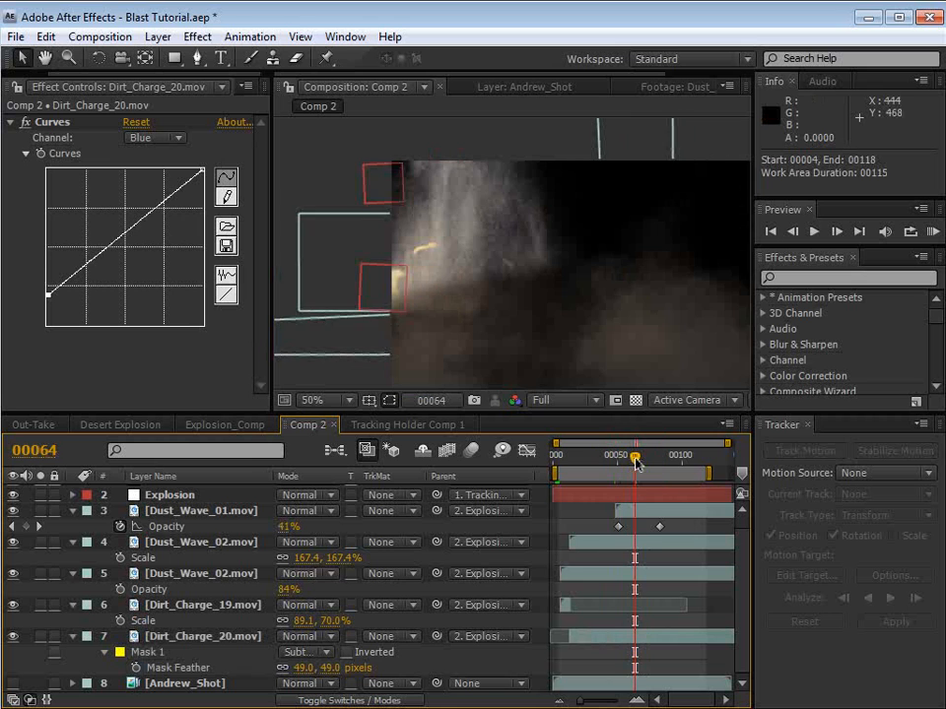
# Step: Save the project and collapse the open properties of all layers in Comp 2
pyautogui.press('space')
pyautogui.moveTo(508, 321); pyautogui.dragTo(493, 286)
pyautogui.hotkey('ctrl', 's')
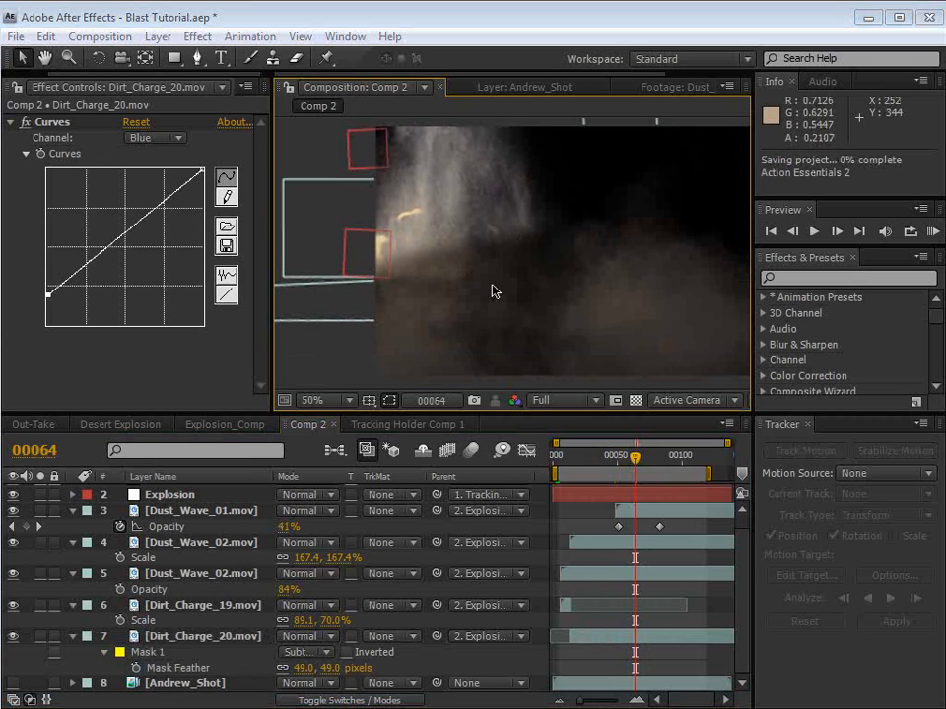
pyautogui.click(96, 574)
pyautogui.hotkey('ctrl', 'a')
pyautogui.click(73, 573)
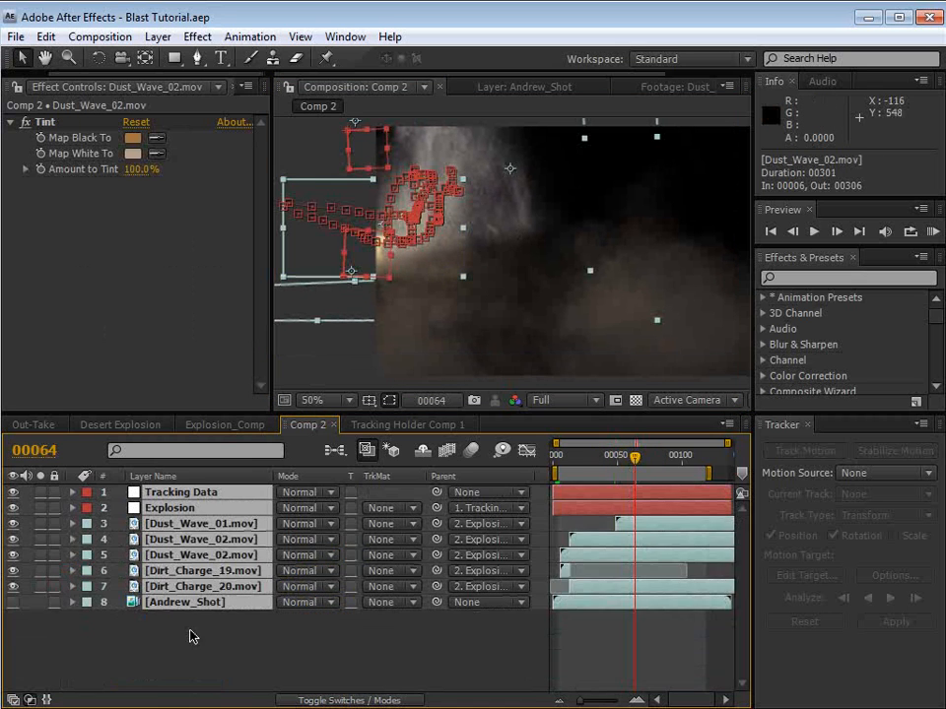
pyautogui.click(194, 636)
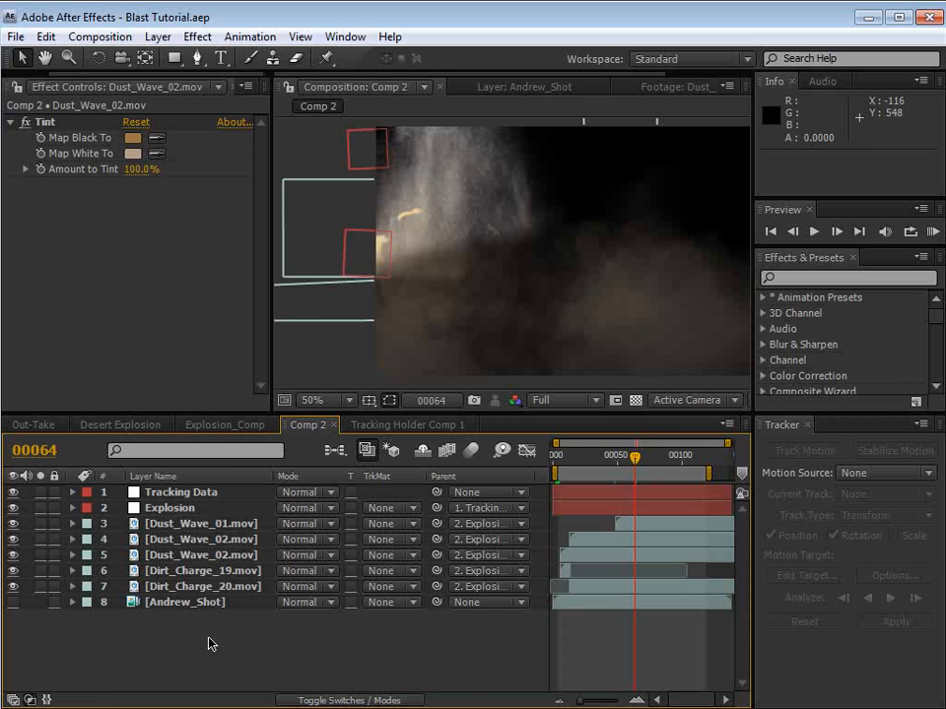
# Step: Duplicate the Dirt_Charge_19.mov layer in Comp 2 at frame 11
pyautogui.click(187, 571)
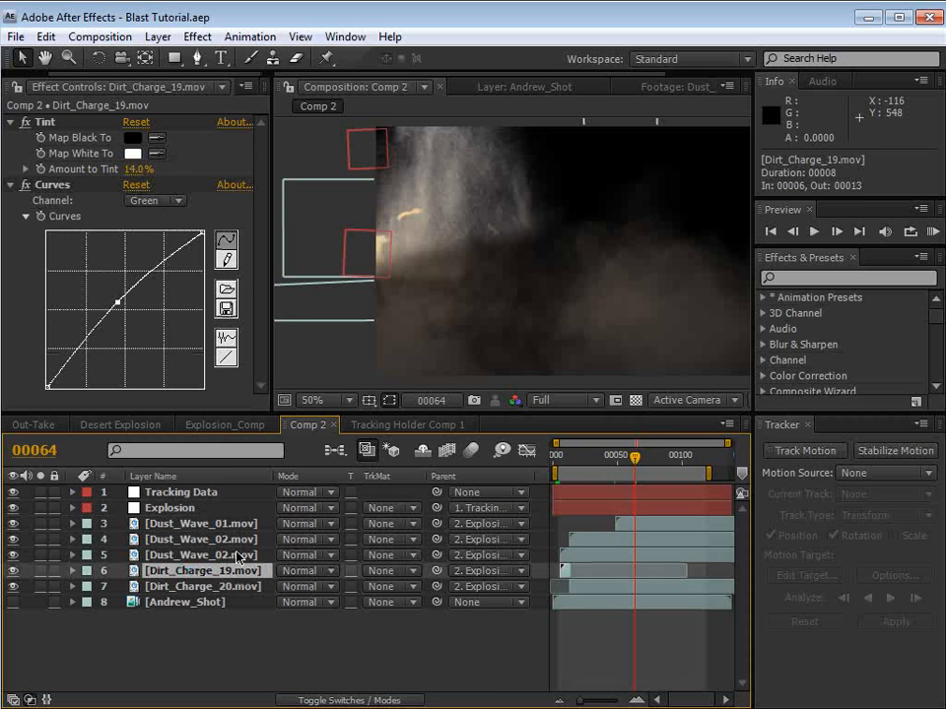
pyautogui.moveTo(561, 457); pyautogui.dragTo(567, 458)
pyautogui.scroll(1, 451, 256)
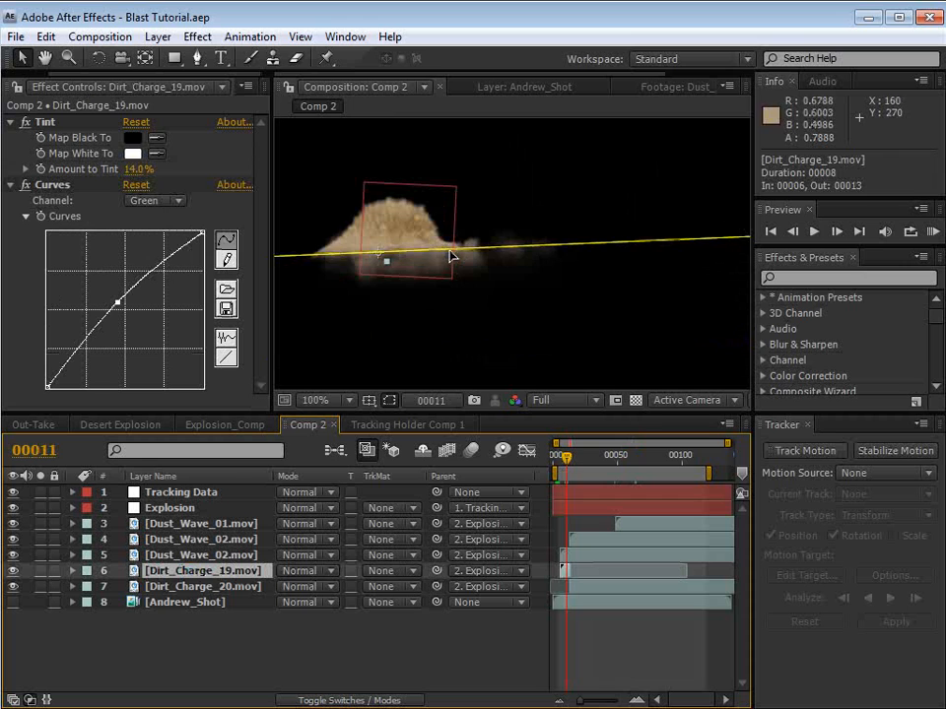
pyautogui.hotkey('ctrl', 'd')
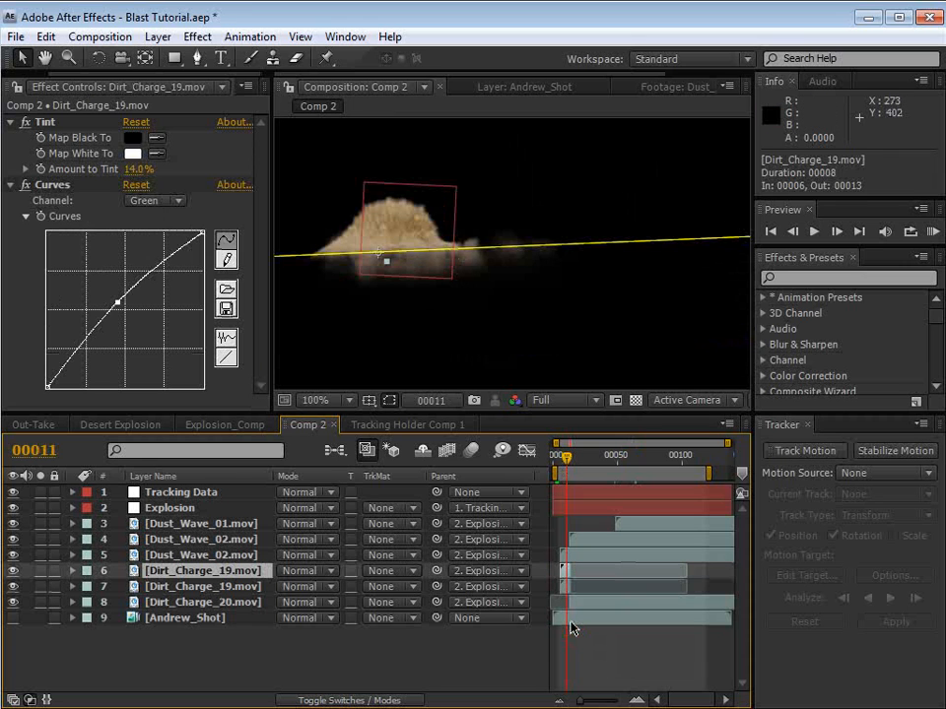
# Step: Retrim the Dirt_Charge_19.mov copy to run from frame 16 to 103 and place it below Dirt_Charge_20.mov
pyautogui.moveTo(572, 572); pyautogui.dragTo(685, 572)
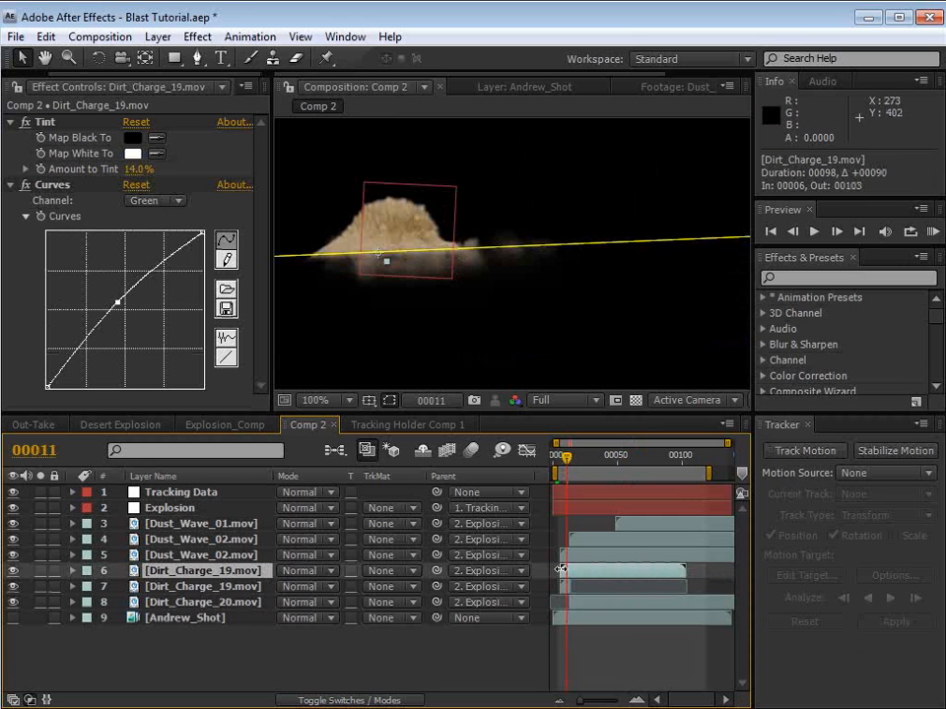
pyautogui.moveTo(559, 569); pyautogui.dragTo(571, 570)
pyautogui.moveTo(172, 583); pyautogui.dragTo(197, 613)
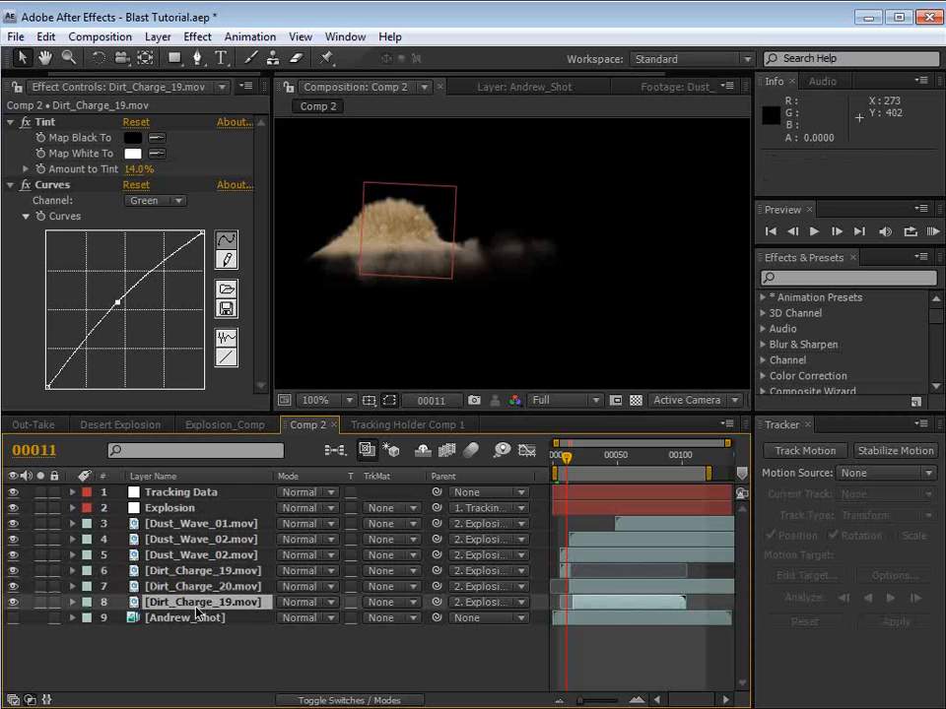
# Step: Solo Dirt_Charge_20.mov and the lower Dirt_Charge_19.mov, and shift the lower one two frames earlier to start at frame 14
pyautogui.press('=')
pyautogui.press('=')
pyautogui.moveTo(581, 460); pyautogui.dragTo(589, 461)
pyautogui.click(70, 588)
pyautogui.click(38, 588)
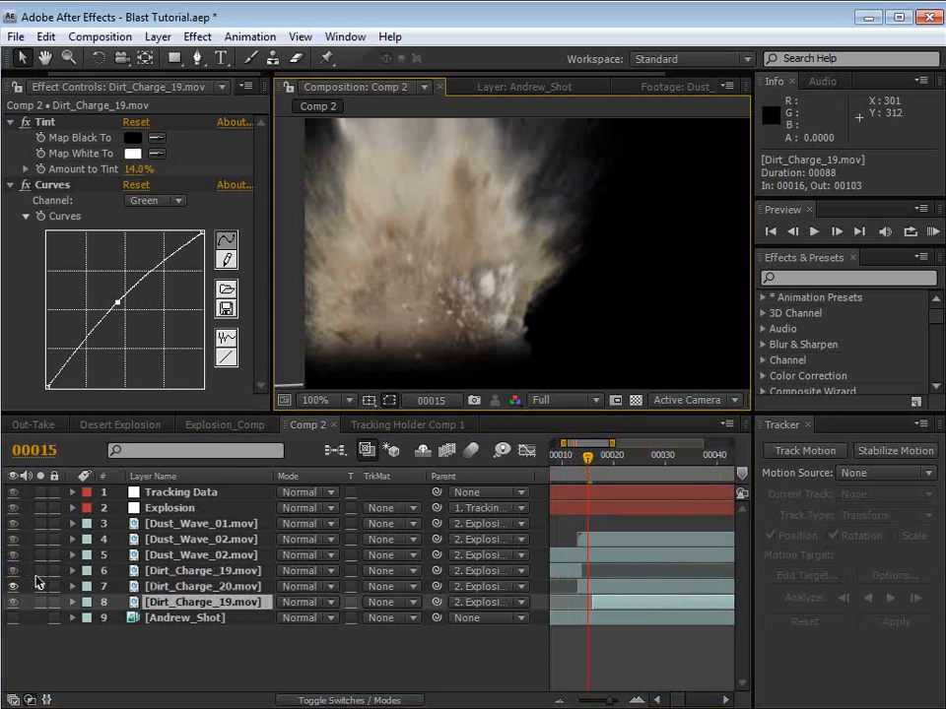
pyautogui.click(38, 602)
pyautogui.moveTo(616, 602); pyautogui.dragTo(607, 603)
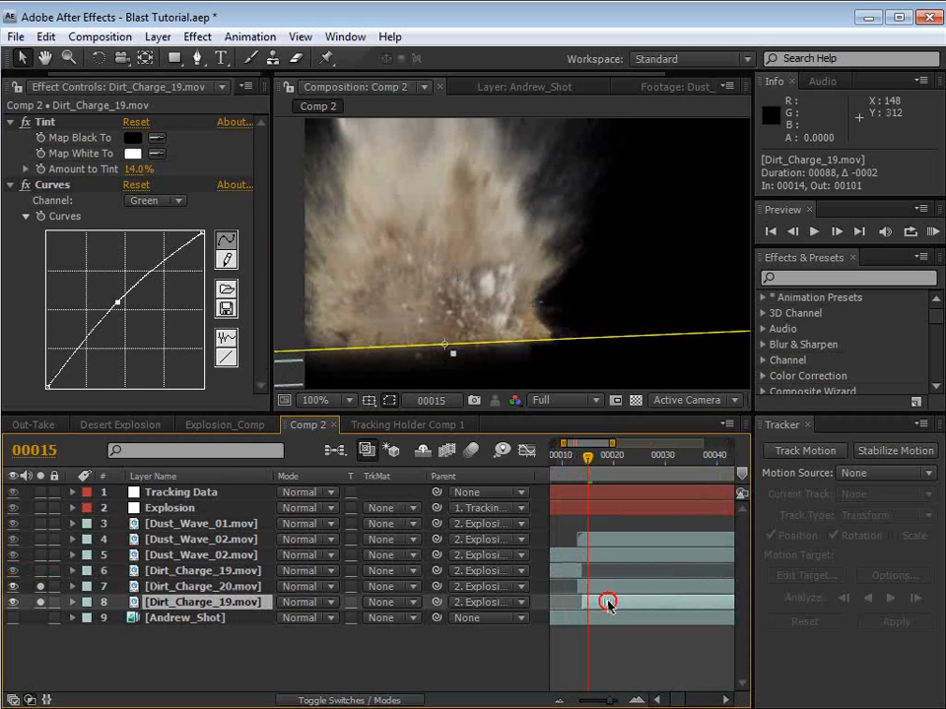
# Step: Examine the two soloed dirt charges at several frames up to 45, comparing the blast with and without the lower Dirt_Charge_19.mov
pyautogui.click(610, 458)
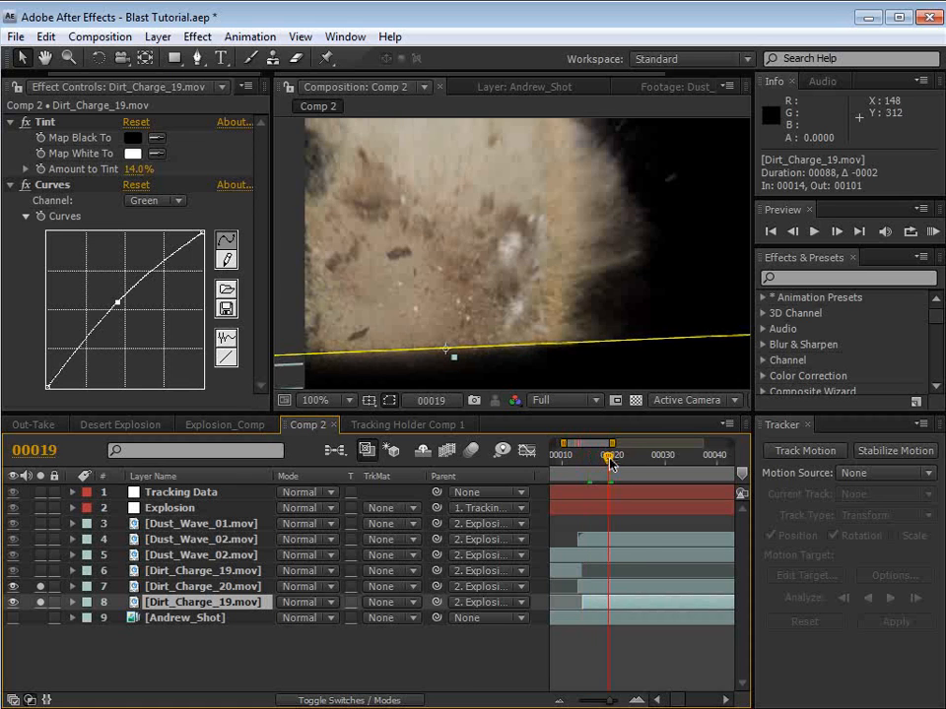
pyautogui.press(';')
pyautogui.click(598, 459)
pyautogui.click(615, 457)
pyautogui.press('space')
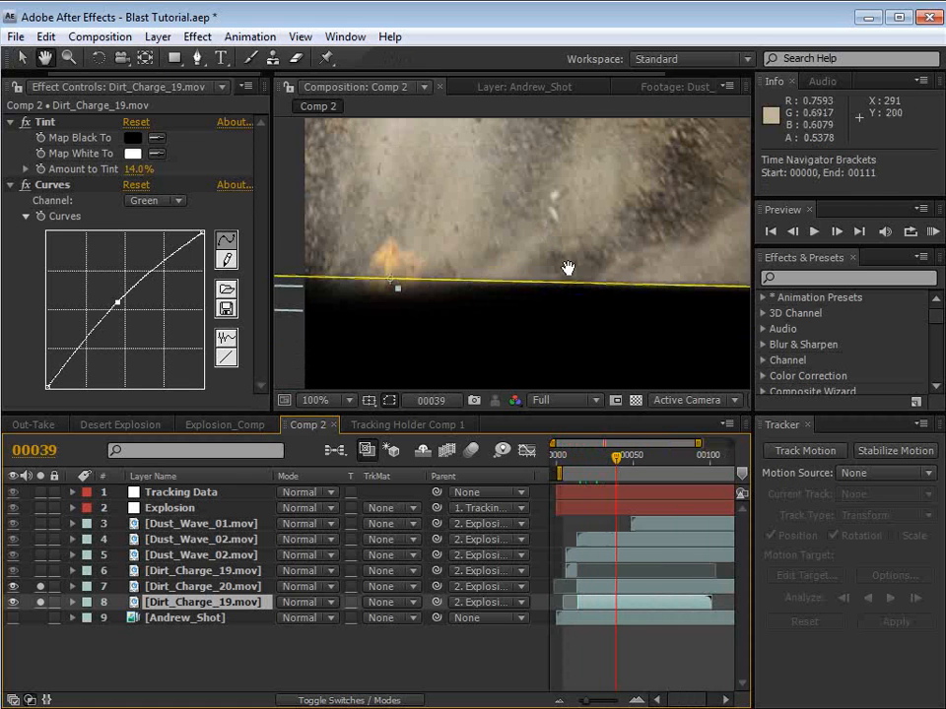
pyautogui.moveTo(568, 268); pyautogui.dragTo(533, 331)
pyautogui.press(',')
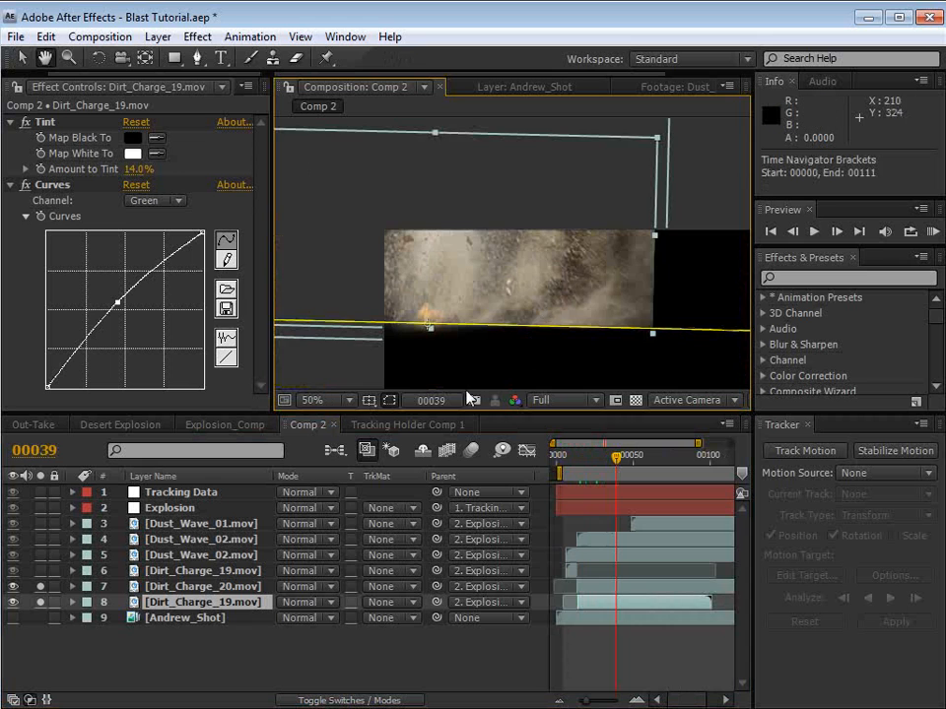
pyautogui.click(152, 640)
pyautogui.click(41, 604)
pyautogui.click(40, 604)
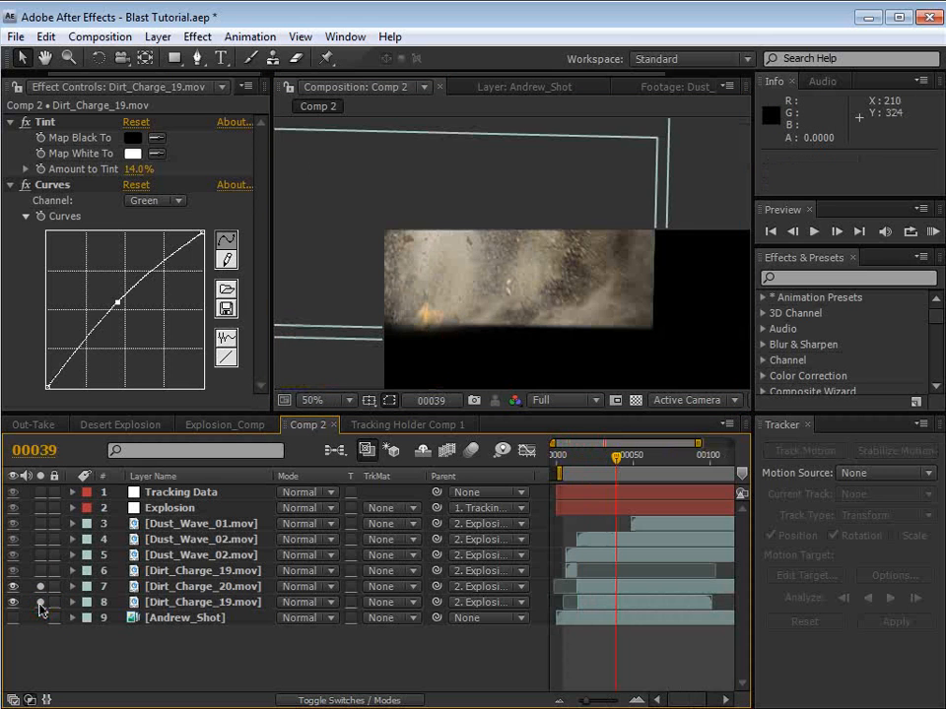
pyautogui.click(40, 603)
pyautogui.click(41, 603)
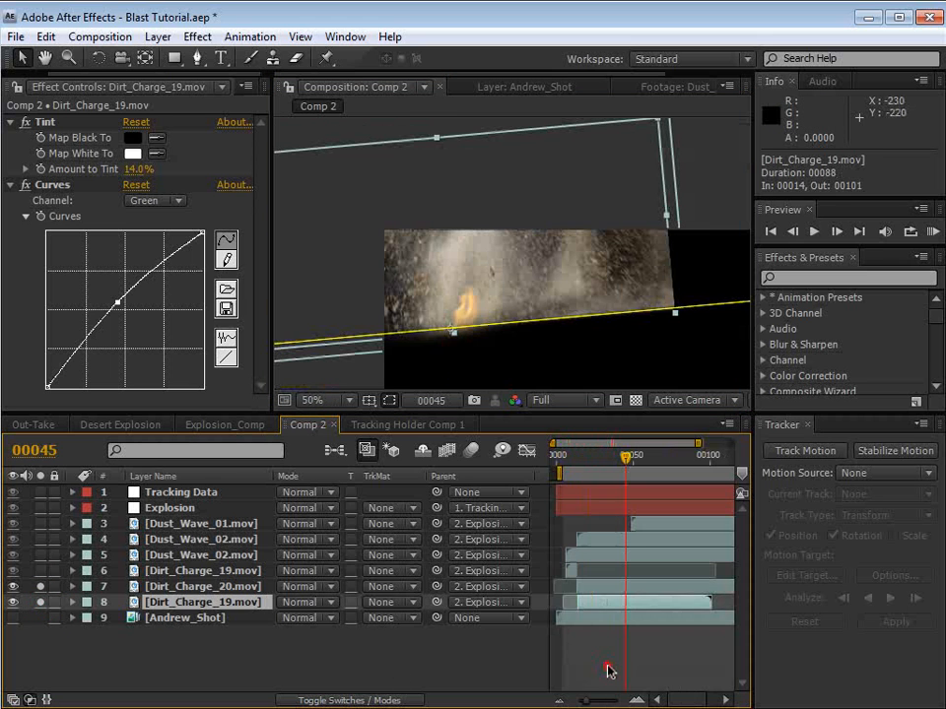
pyautogui.click(608, 671)
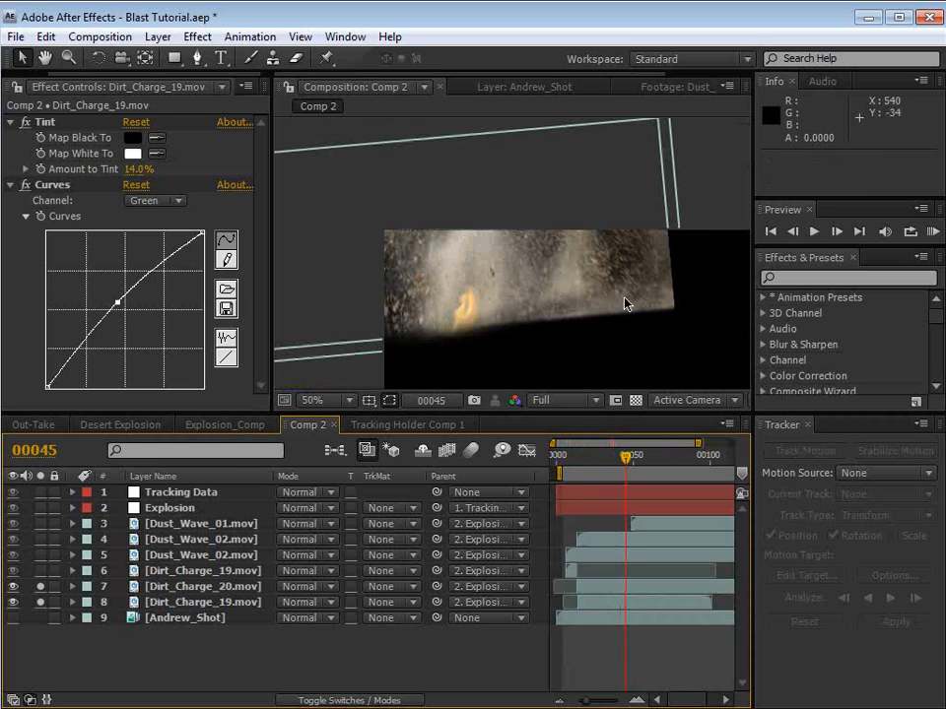
# Step: Draw a tall rectangular mask over the right edge of the lower Dirt_Charge_19.mov layer and set its mode to Subtract
pyautogui.click(619, 597)
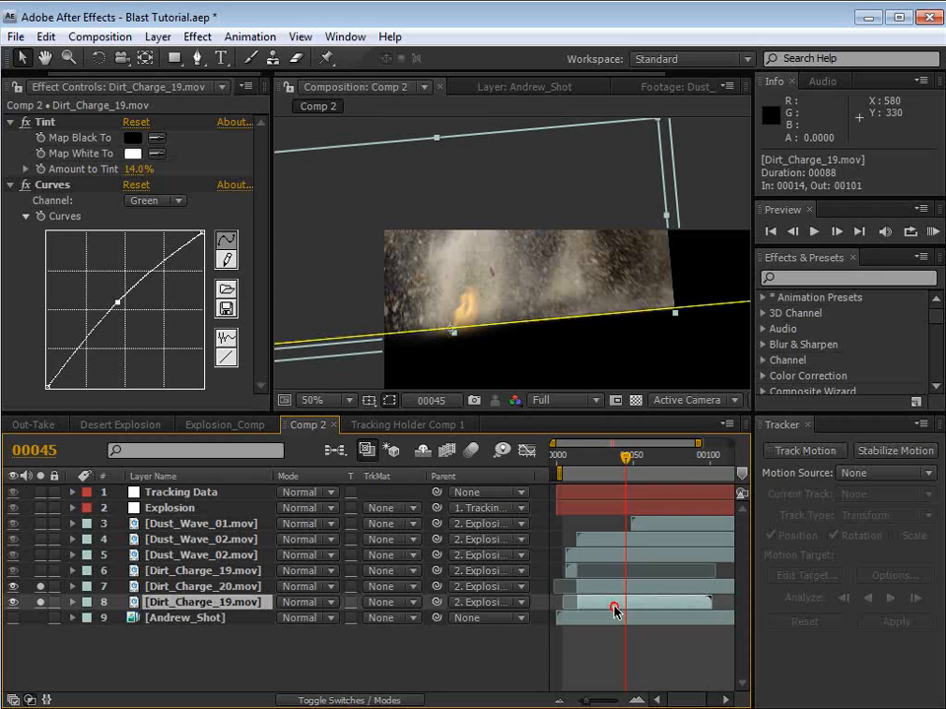
pyautogui.click(175, 58)
pyautogui.scroll(-2, 353, 224)
pyautogui.click(597, 257)
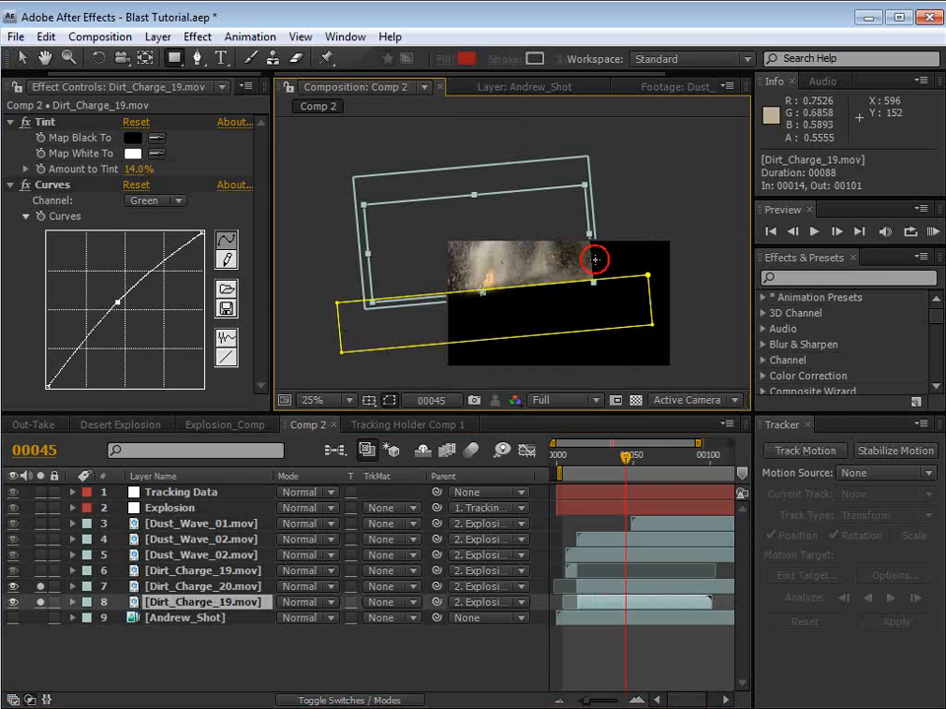
pyautogui.moveTo(628, 155)
pyautogui.mouseDown()
pyautogui.moveTo(553, 338)
pyautogui.moveTo(565, 325)
pyautogui.mouseUp()
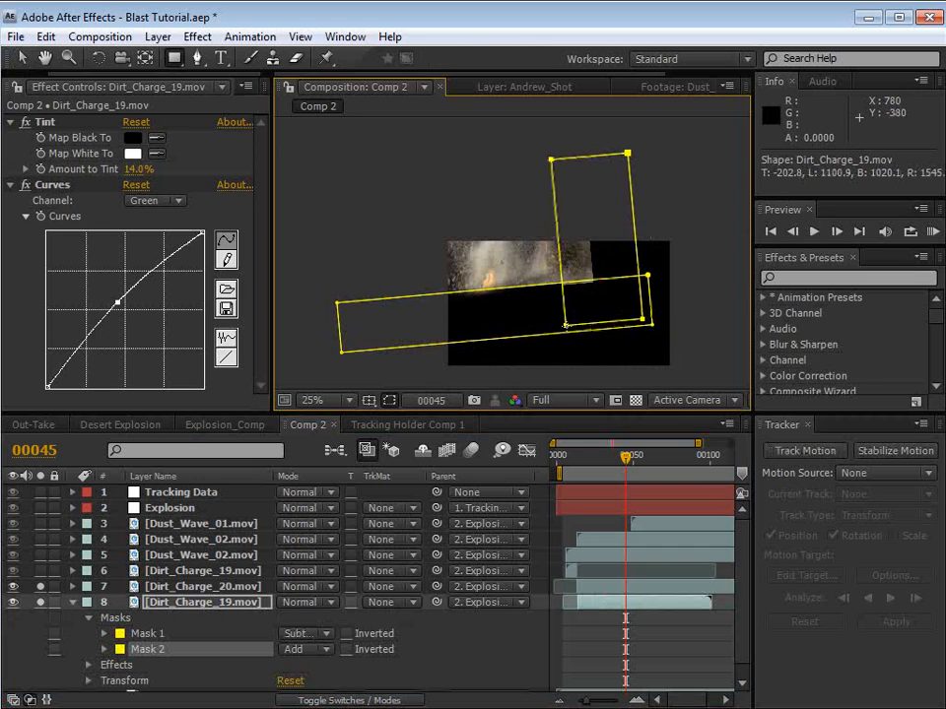
pyautogui.click(307, 652)
pyautogui.click(315, 671)
# Step: Feather Mask 2 of the lower Dirt_Charge_19.mov layer to 282 pixels
pyautogui.press('f')
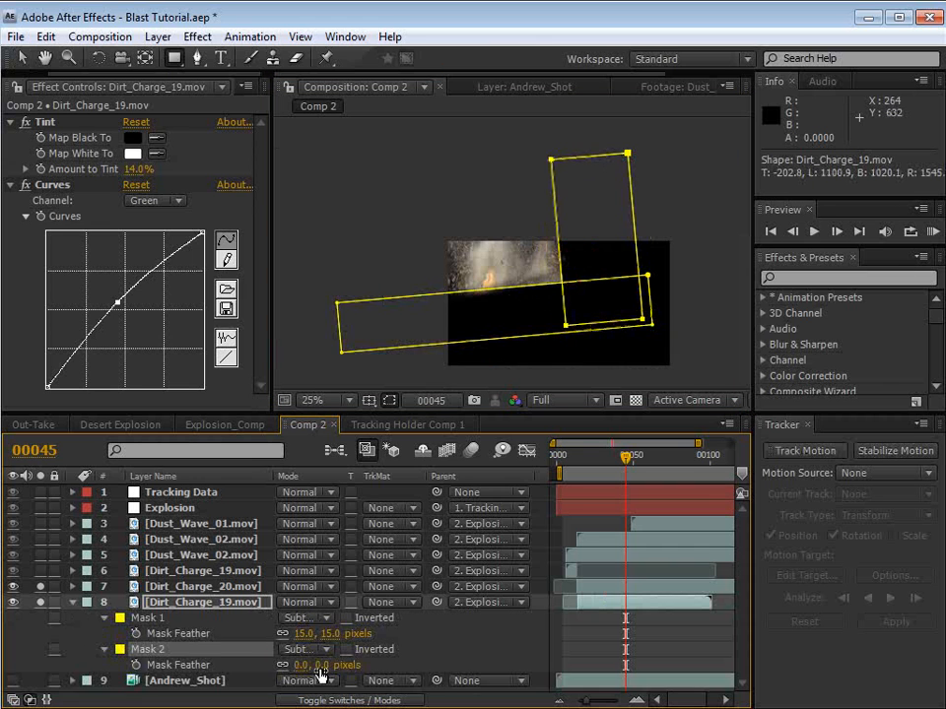
pyautogui.moveTo(320, 673); pyautogui.dragTo(744, 634)
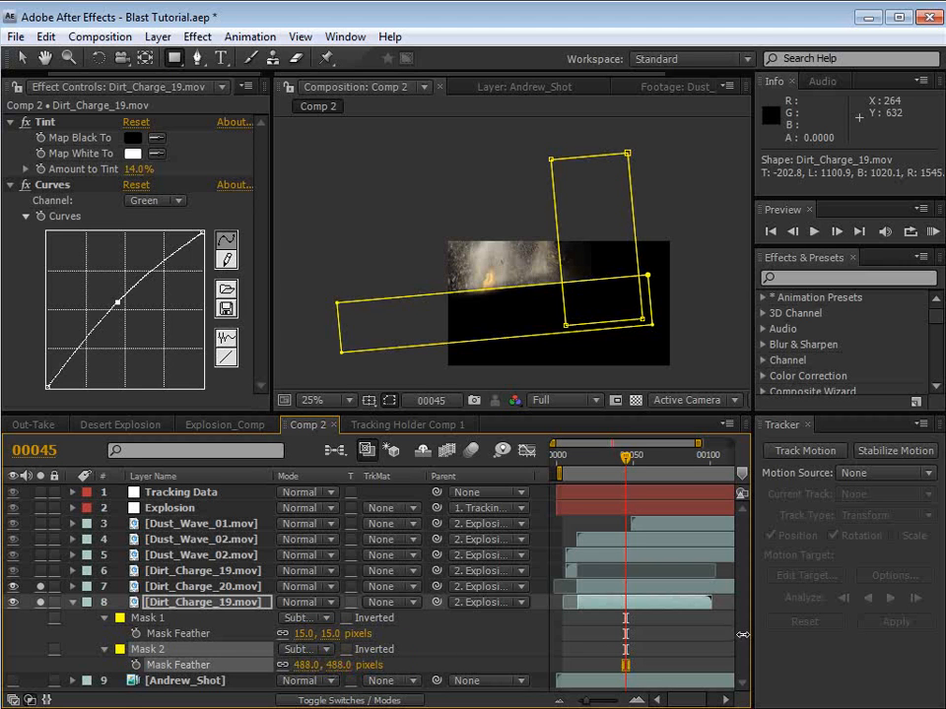
pyautogui.moveTo(545, 354); pyautogui.dragTo(556, 346)
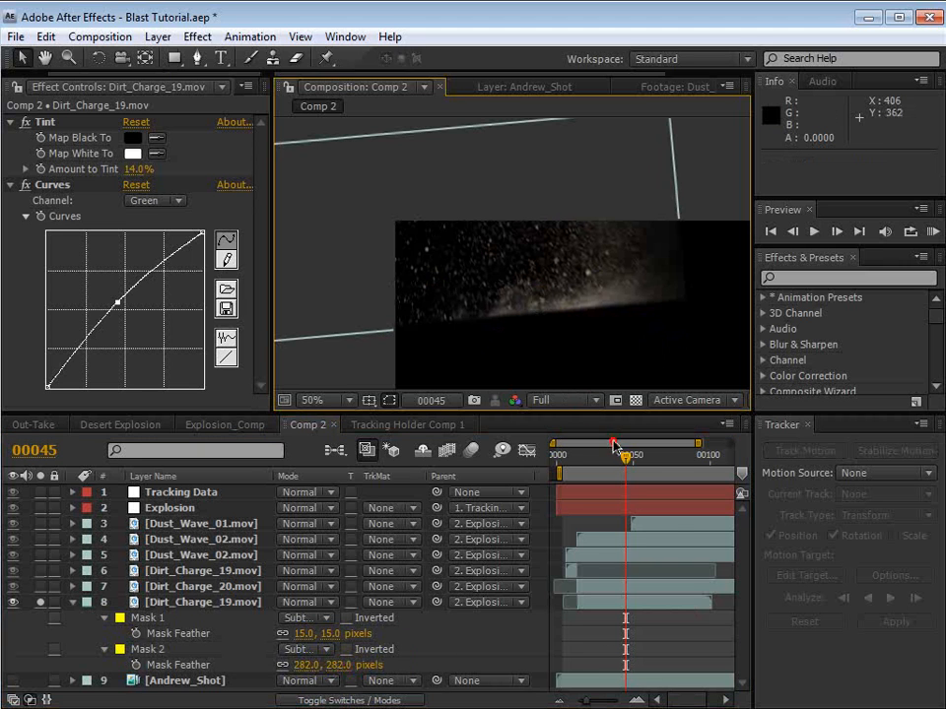
# Step: Turn off soloing, show the Andrew_Shot background layer and review the blended blast over the footage up to frame 43
pyautogui.moveTo(623, 458); pyautogui.dragTo(600, 466)
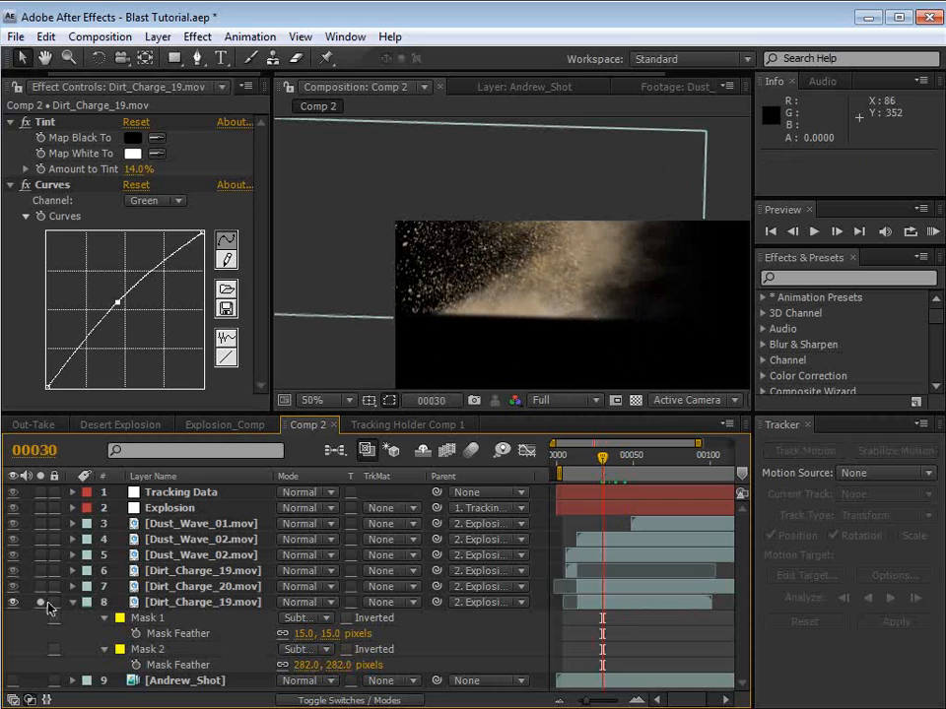
pyautogui.click(40, 602)
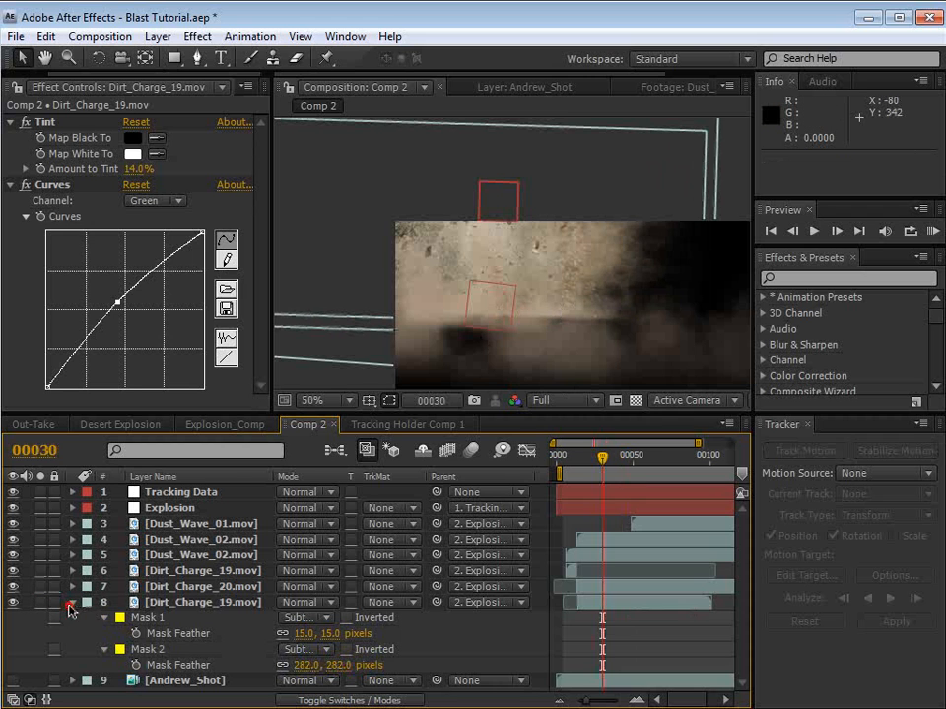
pyautogui.click(71, 602)
pyautogui.click(14, 618)
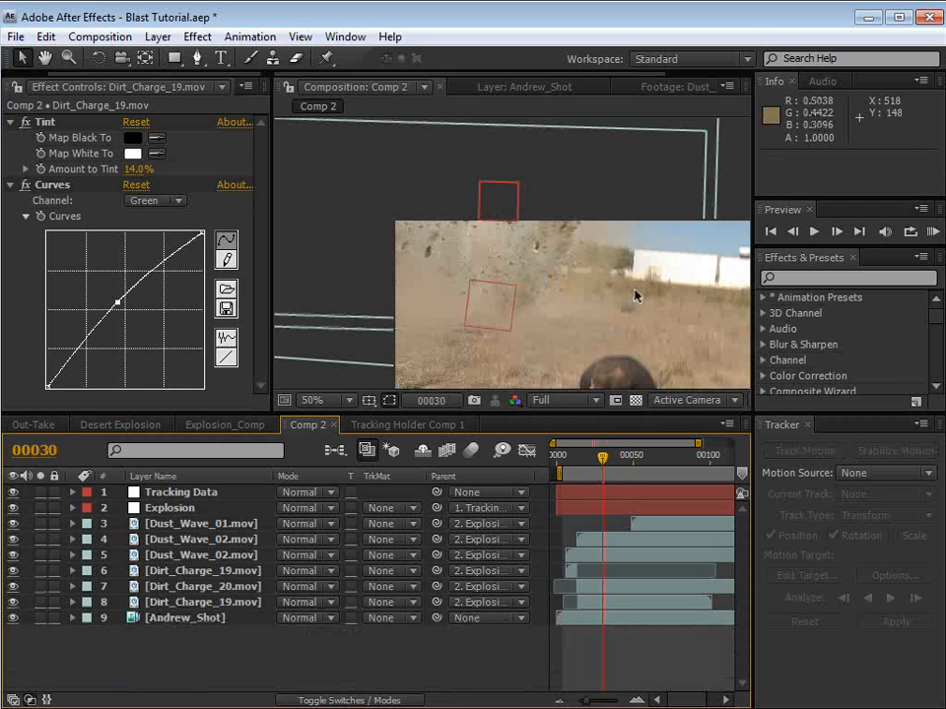
pyautogui.press('space')
pyautogui.moveTo(582, 327); pyautogui.dragTo(517, 268)
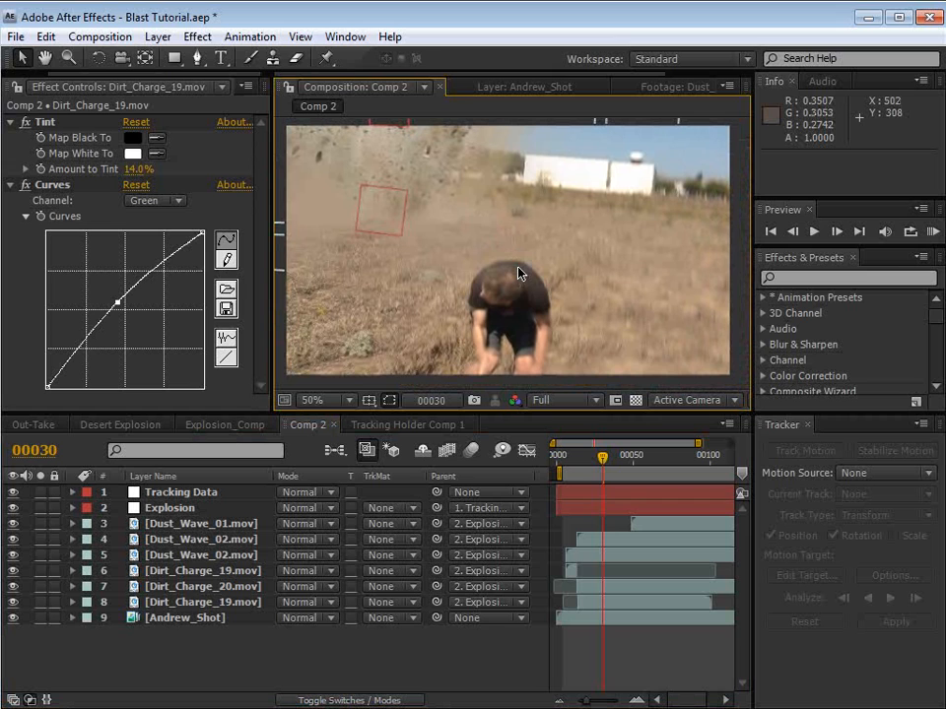
pyautogui.press('space')
pyautogui.moveTo(459, 219); pyautogui.dragTo(463, 234)
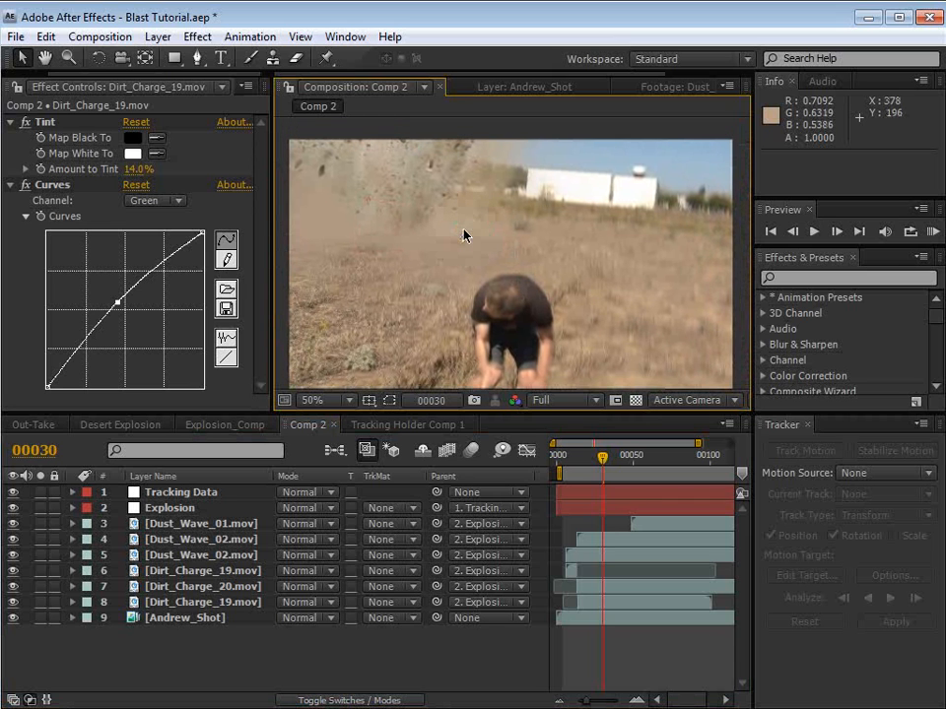
pyautogui.moveTo(605, 466); pyautogui.dragTo(623, 469)
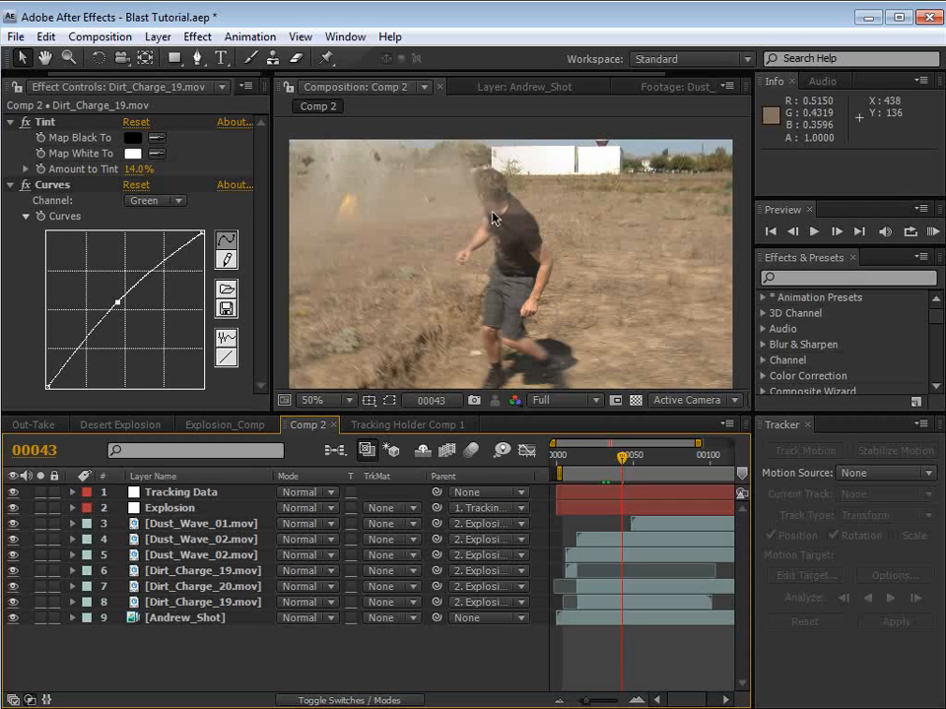
# Step: Set the feather of Mask 1 on the lower Dirt_Charge_19.mov layer to 41 pixels
pyautogui.click(59, 590)
pyautogui.click(56, 602)
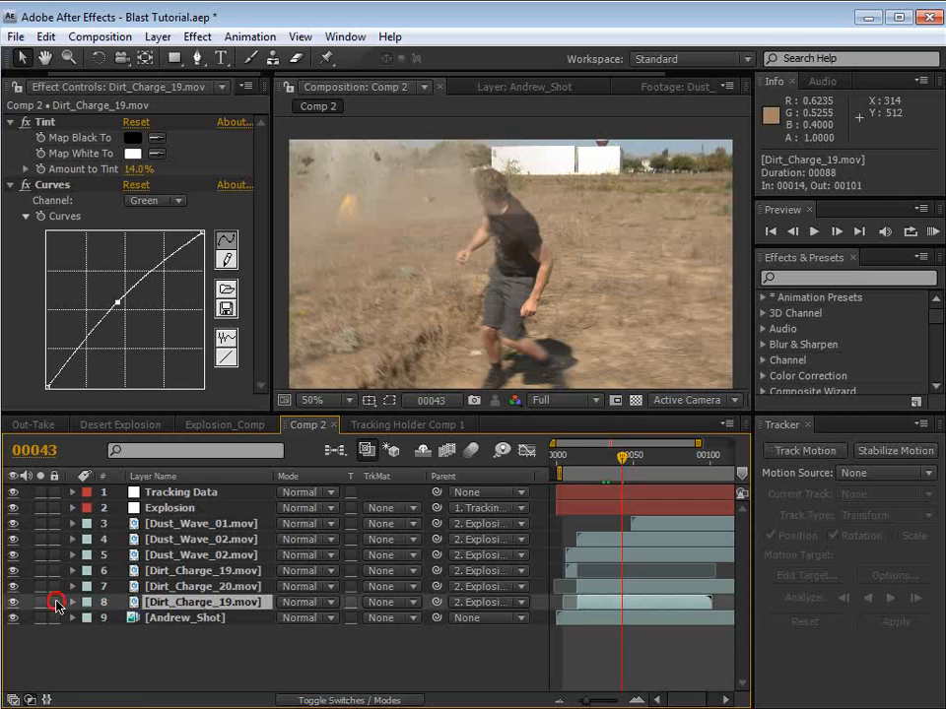
pyautogui.press('f')
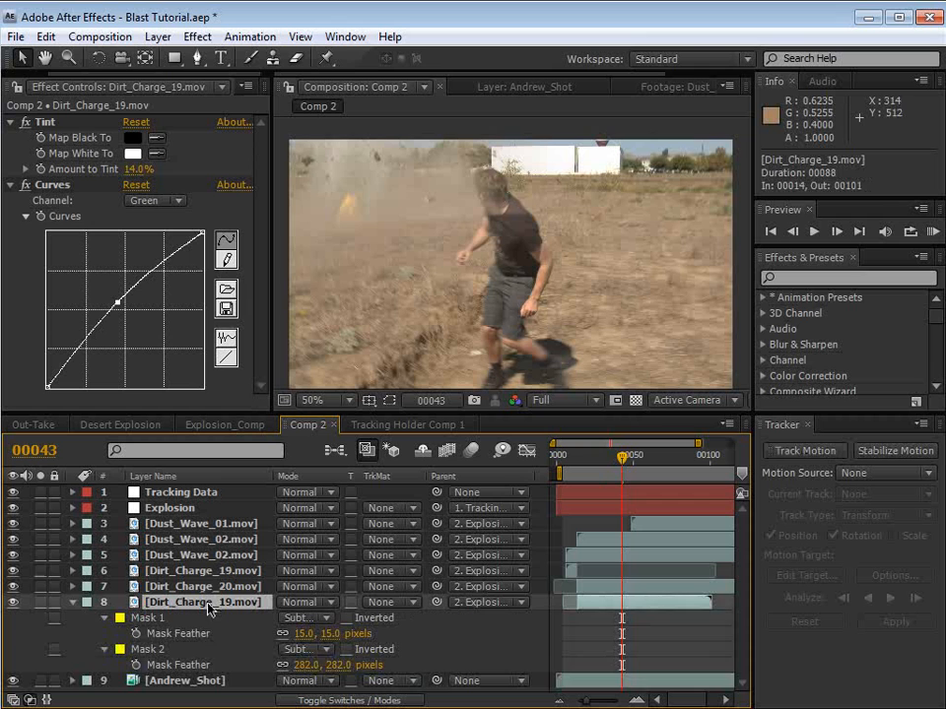
pyautogui.moveTo(331, 634); pyautogui.dragTo(343, 633)
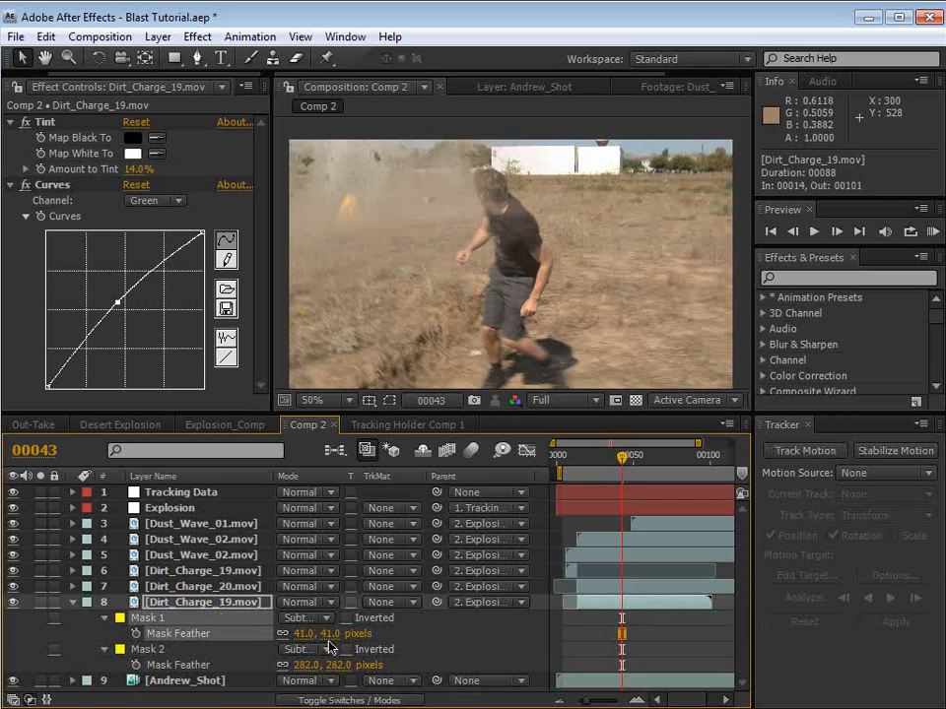
# Step: Set Mask 1's expansion on the lower Dirt_Charge_19.mov to 26 pixels, check the dust's lower edge, and collapse the layer
pyautogui.press('m')
pyautogui.press('m')
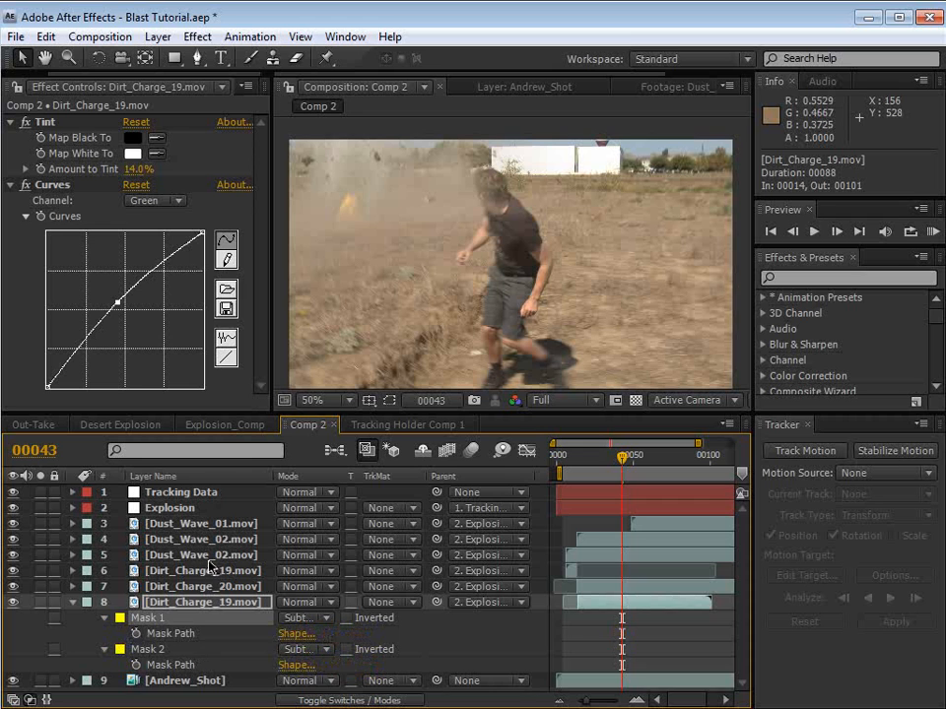
pyautogui.scroll(-3, 221, 577)
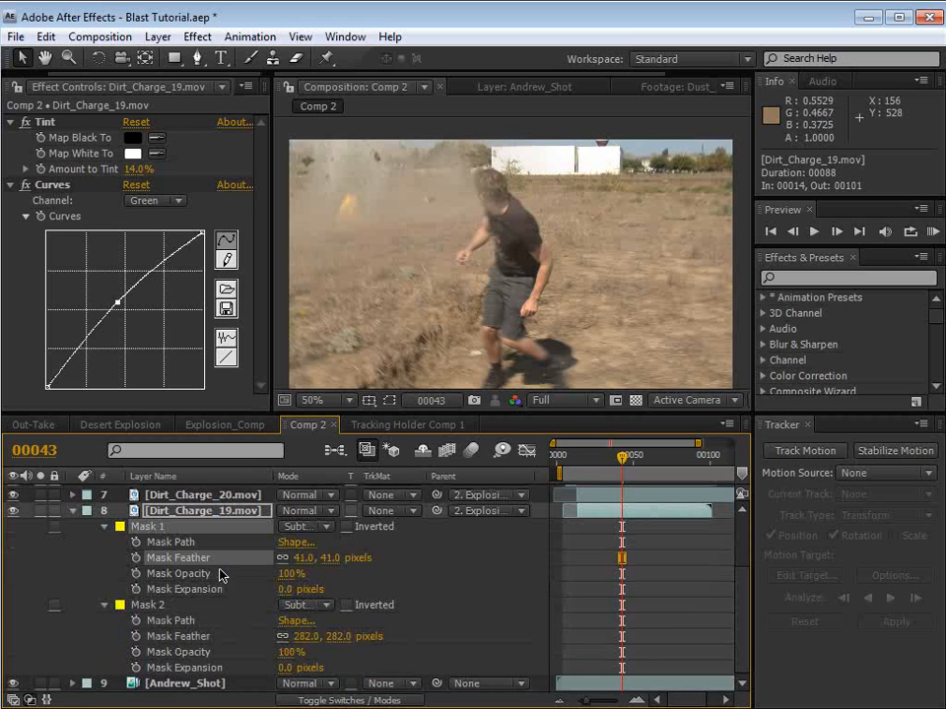
pyautogui.click(279, 589)
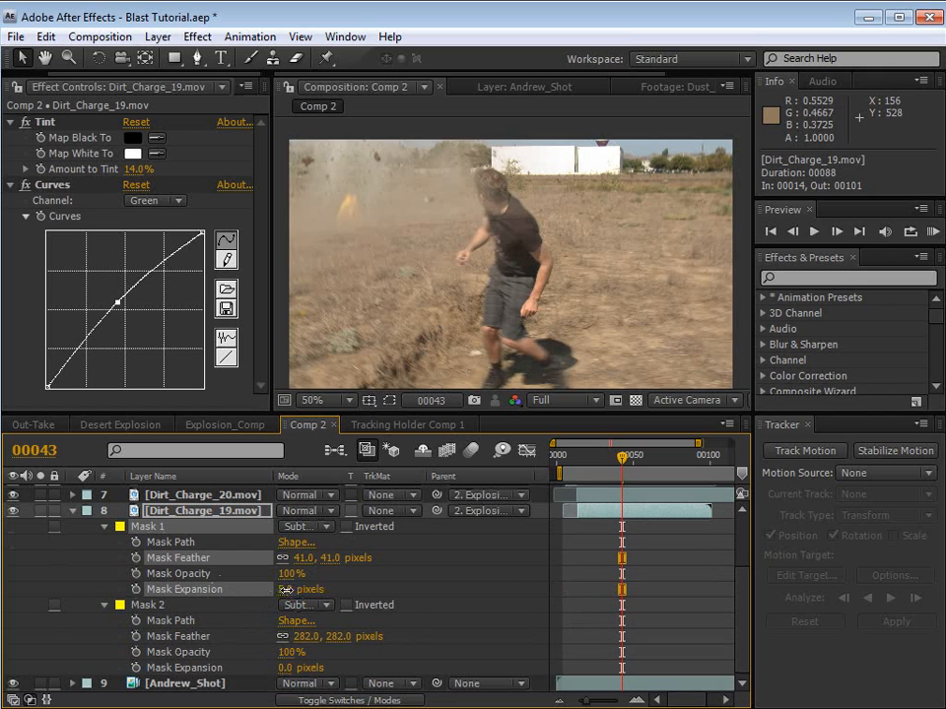
pyautogui.moveTo(286, 589); pyautogui.dragTo(311, 588)
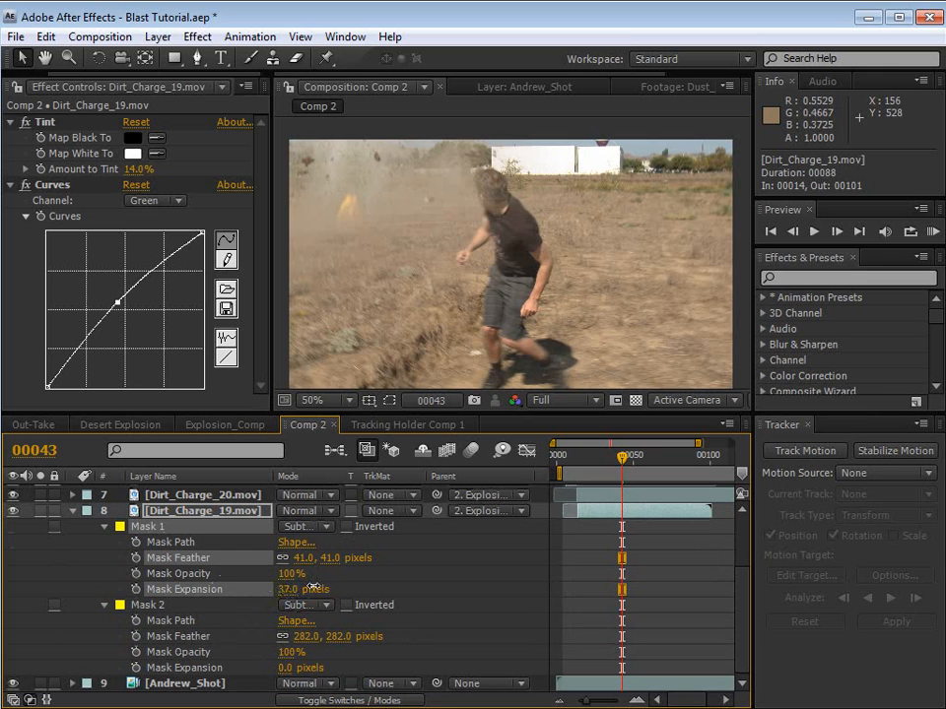
pyautogui.click(473, 548)
pyautogui.press('space')
pyautogui.moveTo(471, 225); pyautogui.dragTo(499, 257)
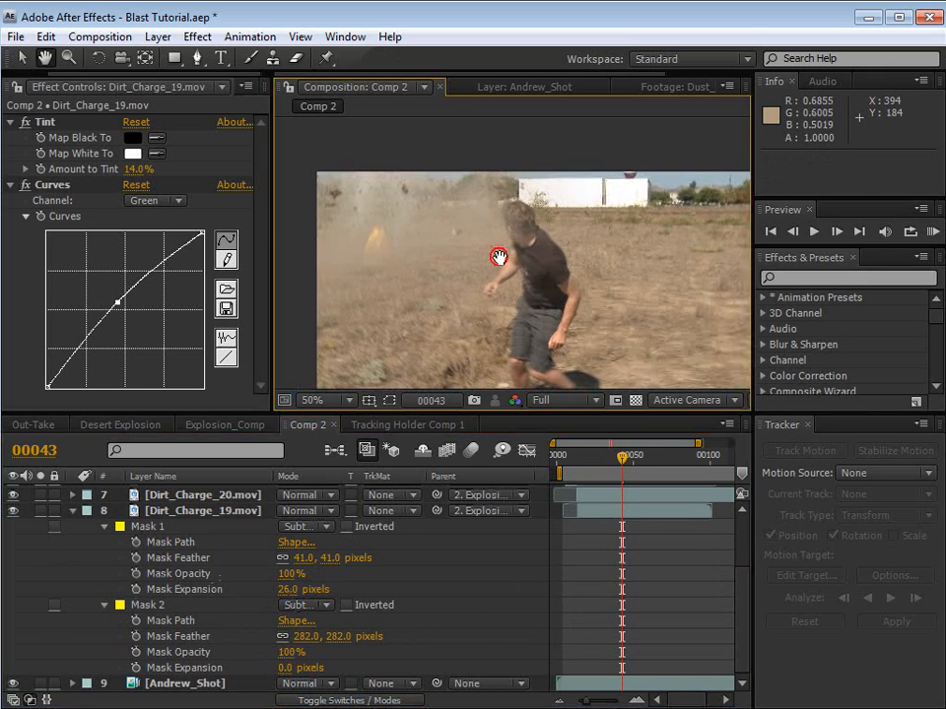
pyautogui.click(72, 510)
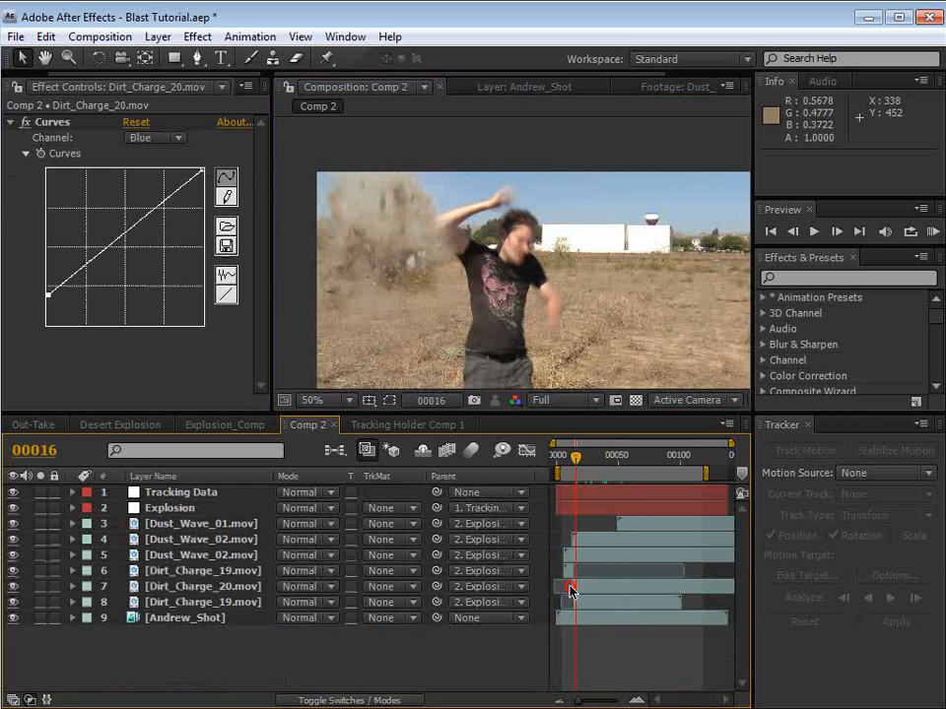
# Step: Browse the dirt, dust and explosion clips in the project and preview the Explosion_01.mov footage before returning to Comp 2
pyautogui.hotkey('ctrl', '0')
pyautogui.click(56, 203)
pyautogui.click(67, 337)
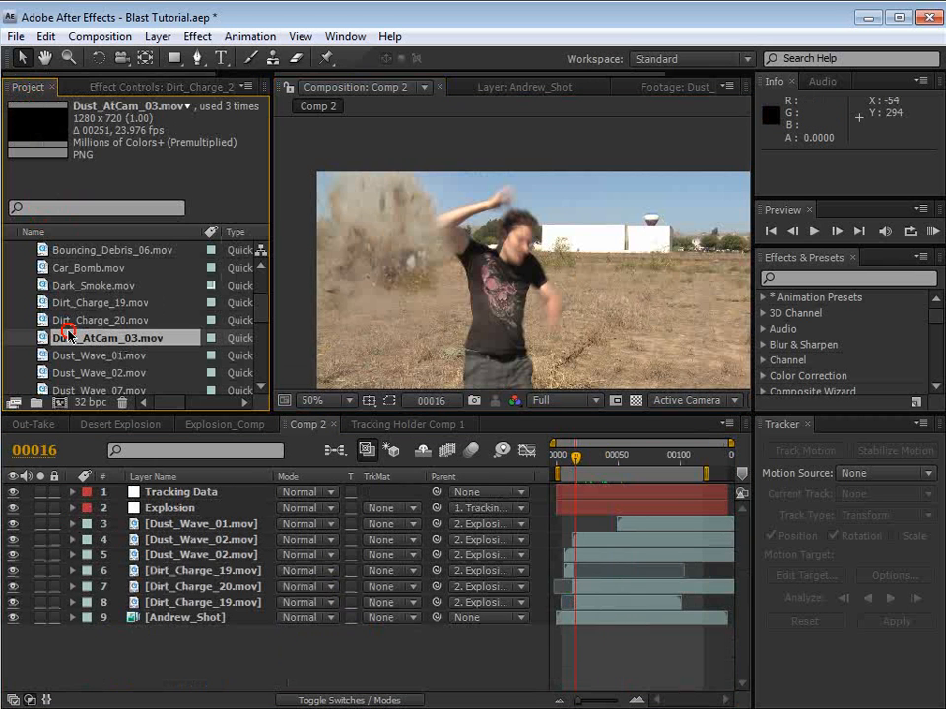
pyautogui.click(588, 459)
pyautogui.click(126, 300)
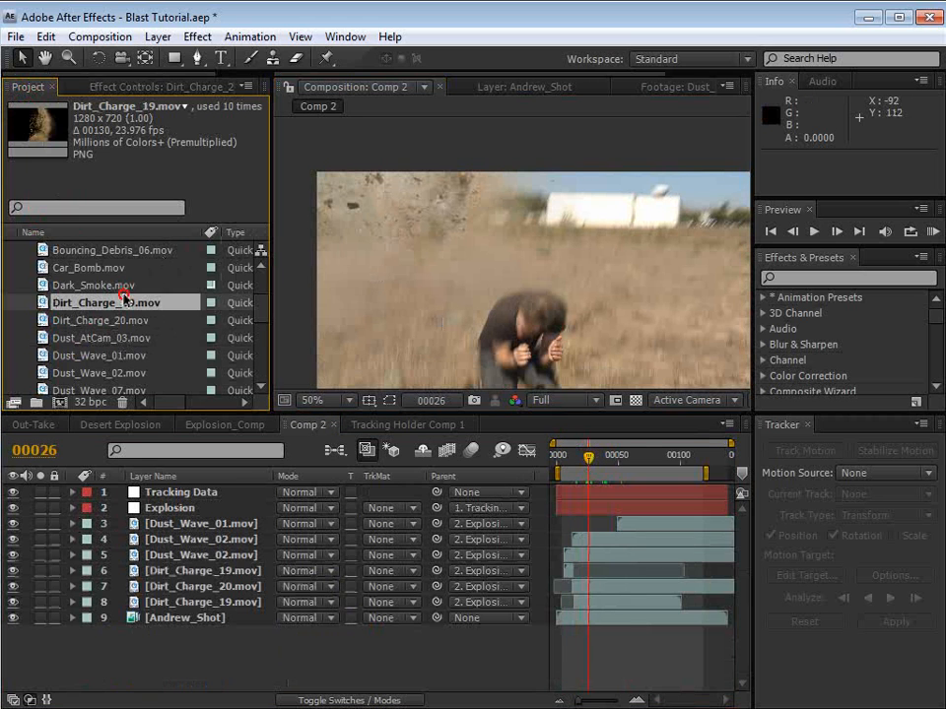
pyautogui.click(94, 337)
pyautogui.scroll(-1, 95, 345)
pyautogui.click(63, 356)
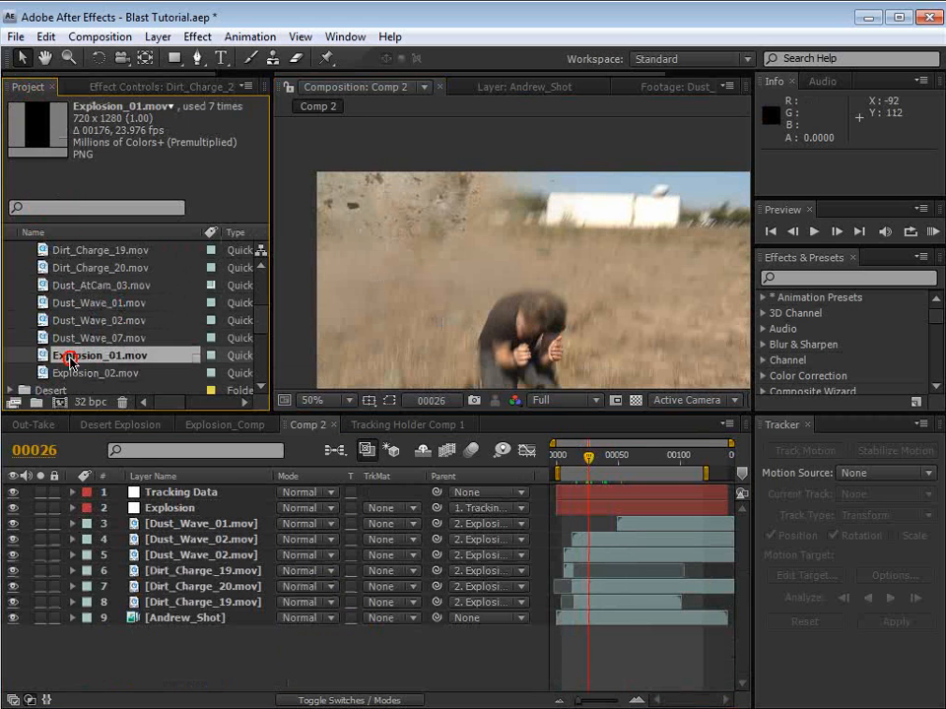
pyautogui.doubleClick(40, 356)
pyautogui.moveTo(344, 360)
pyautogui.mouseDown()
pyautogui.moveTo(298, 368)
pyautogui.moveTo(343, 363)
pyautogui.mouseUp()
pyautogui.click(309, 86)
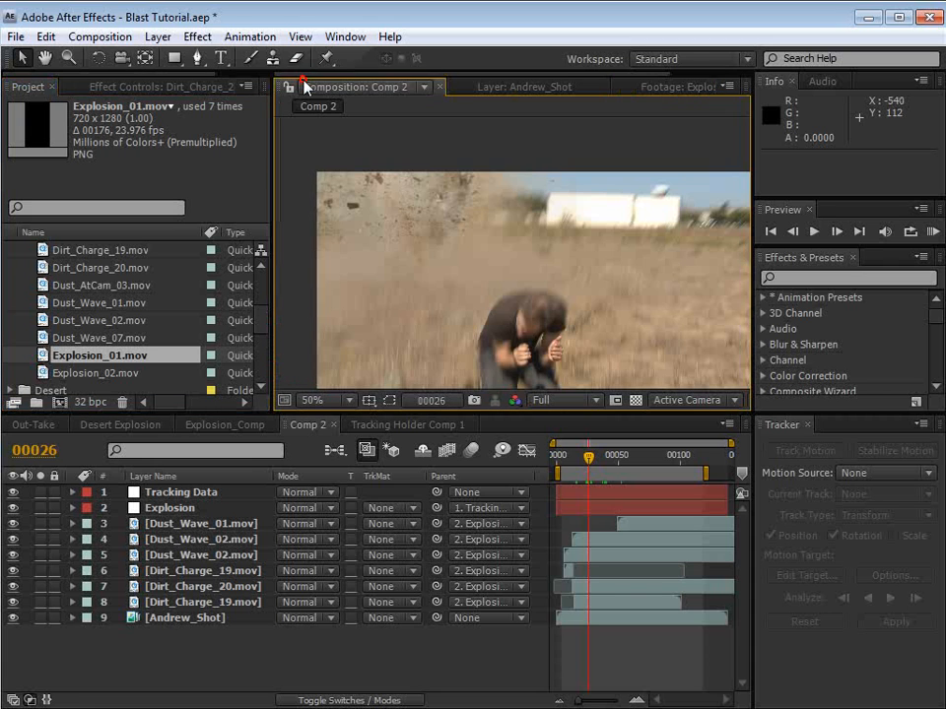
# Step: Step through the opening frames of the blast in Comp 2 up to frame 17 with the timeline enlarged
pyautogui.moveTo(589, 456); pyautogui.dragTo(561, 473)
pyautogui.press('pagedown')
pyautogui.press('pagedown')
pyautogui.press('pagedown')
pyautogui.press('pagedown')
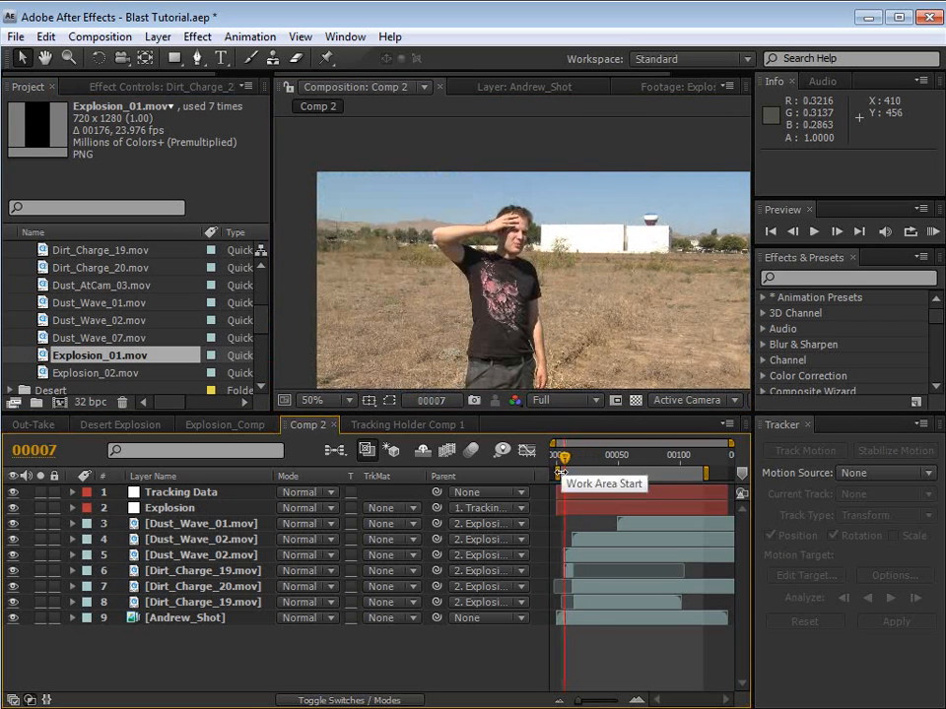
pyautogui.press('=')
pyautogui.press('=')
pyautogui.click(583, 465)
pyautogui.press('pagedown')
pyautogui.press('pagedown')
pyautogui.press('pagedown')
pyautogui.press('pagedown')
pyautogui.press('pagedown')
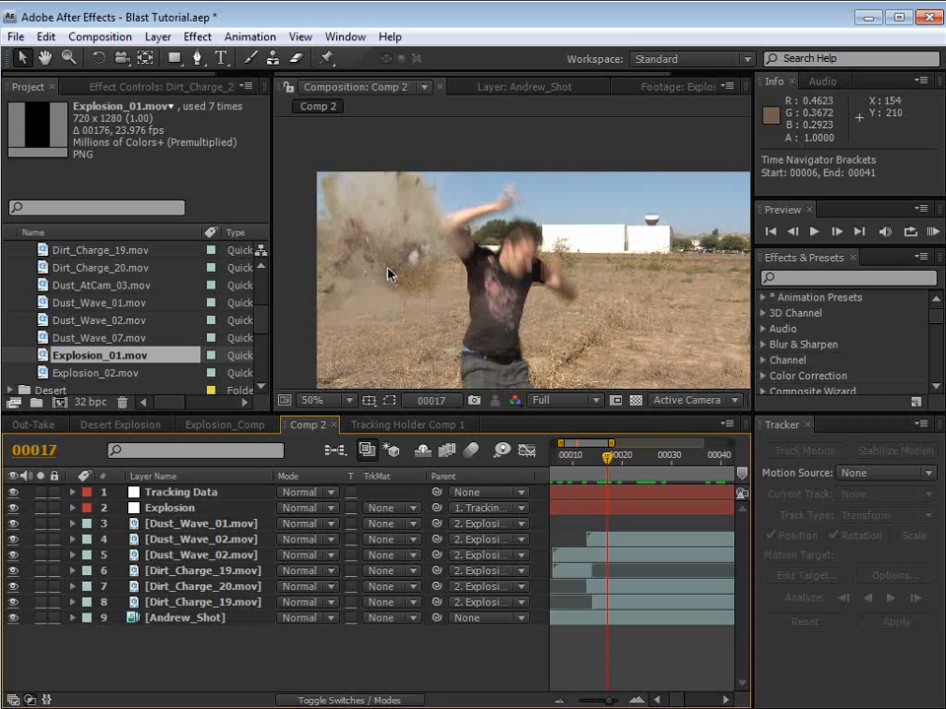
# Step: Add Explosion_01.mov above the Dust_Wave_02.mov layers, starting at frame 12, and place it over the blast at 184, -134
pyautogui.moveTo(104, 355); pyautogui.dragTo(634, 534)
pyautogui.press('space')
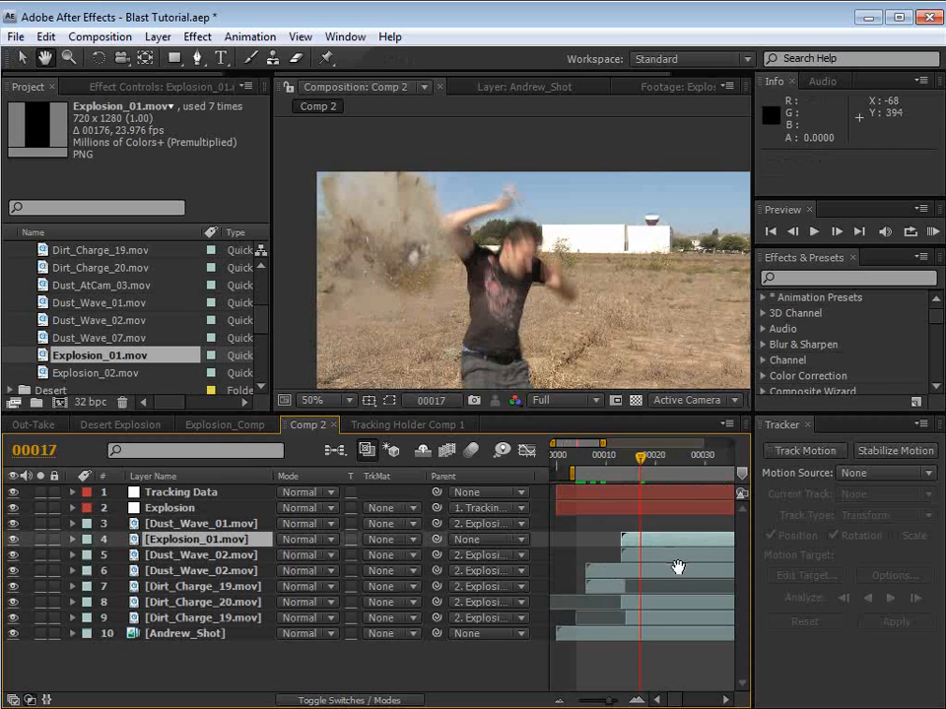
pyautogui.moveTo(678, 568); pyautogui.dragTo(577, 541)
pyautogui.scroll(-2, 541, 321)
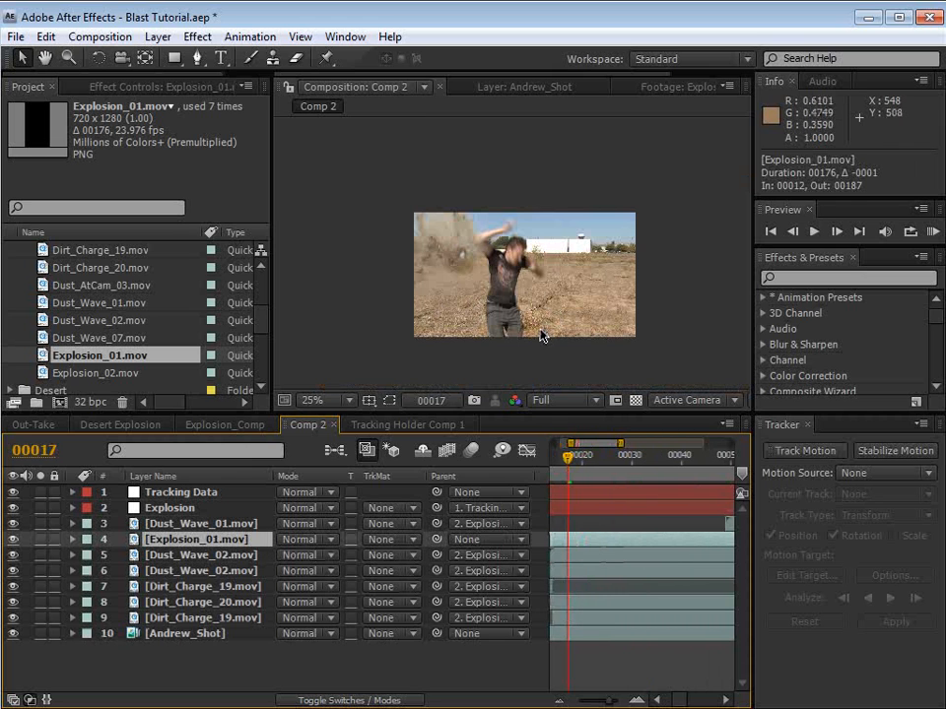
pyautogui.moveTo(541, 332); pyautogui.dragTo(528, 277)
pyautogui.scroll(2, 464, 254)
pyautogui.press('space')
pyautogui.scroll(1, 495, 285)
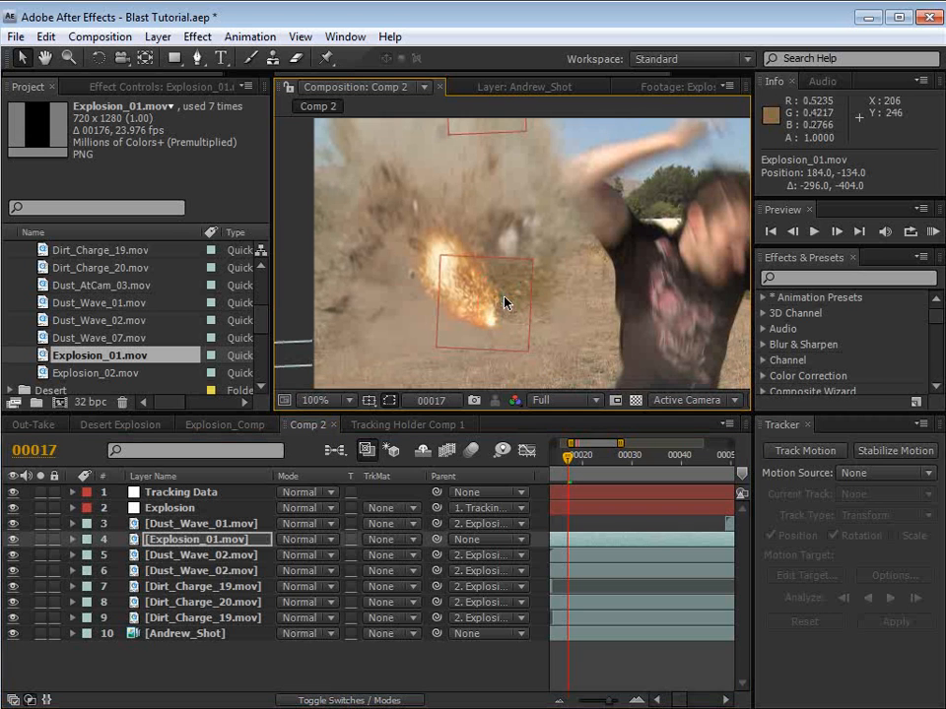
# Step: Advance to frame 21 and set the Explosion_01.mov layer's blending mode to Screen
pyautogui.press('pageup')
pyautogui.press('pagedown')
pyautogui.press('pagedown')
pyautogui.press('pagedown')
pyautogui.press('pagedown')
pyautogui.press('pagedown')
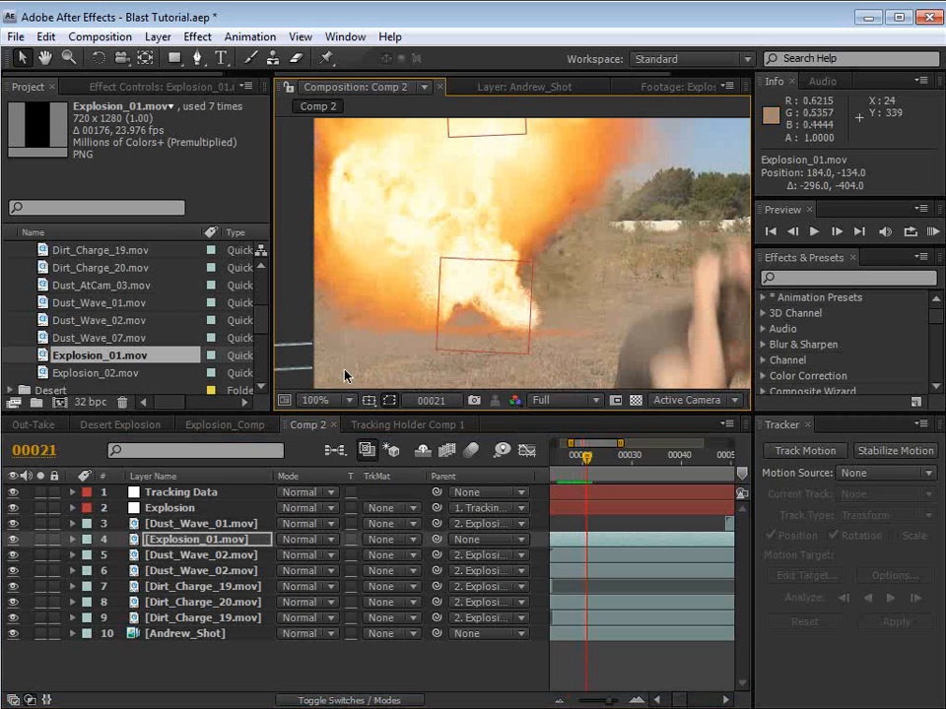
pyautogui.click(285, 539)
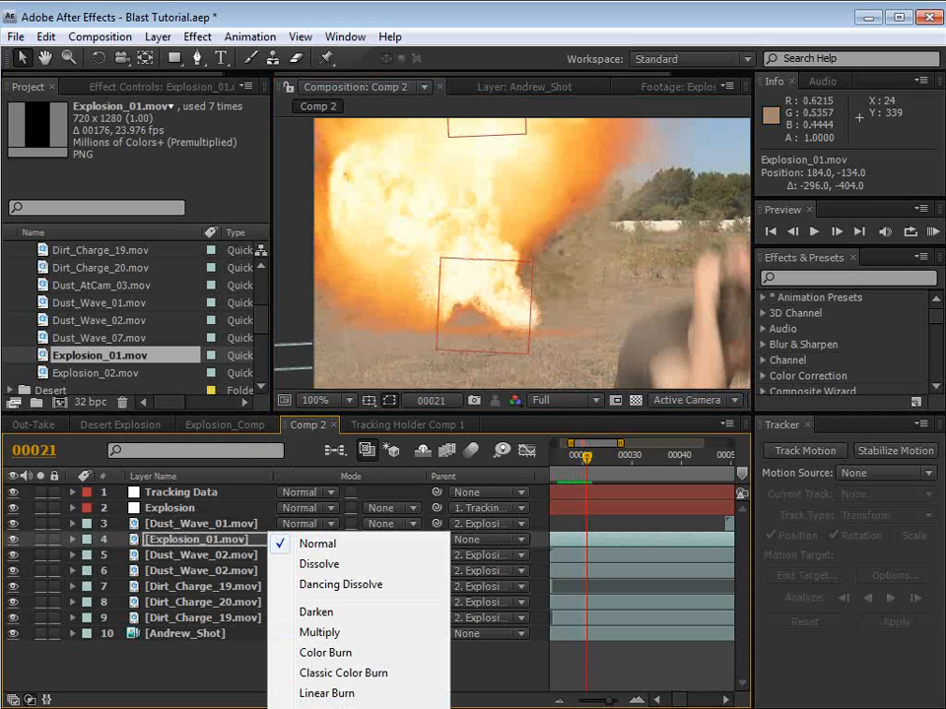
pyautogui.click(317, 707)
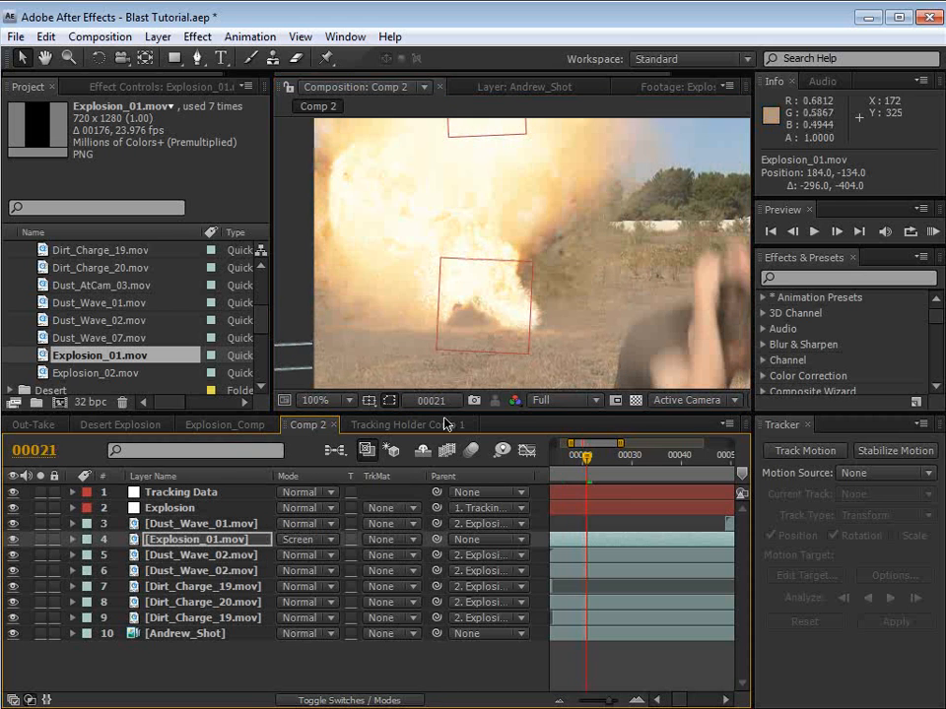
pyautogui.scroll(-1, 506, 249)
pyautogui.moveTo(523, 231); pyautogui.dragTo(525, 234)
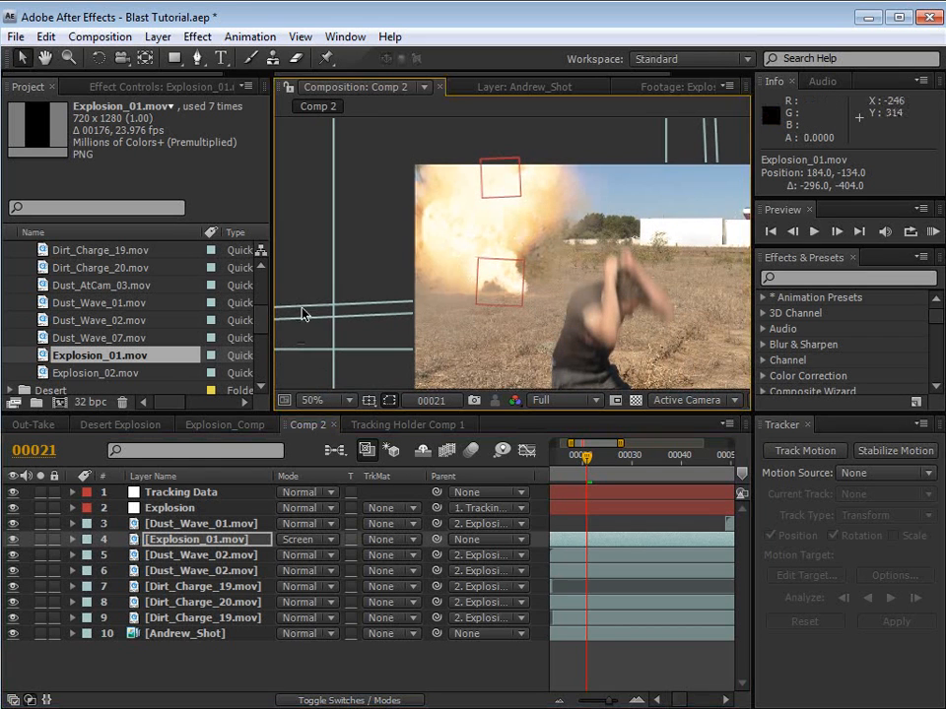
# Step: Open the Dark_Smoke.mov footage and examine how the smoke rises, scrubbing to frame 232 and back to frame 172
pyautogui.scroll(3, 268, 311)
pyautogui.click(105, 302)
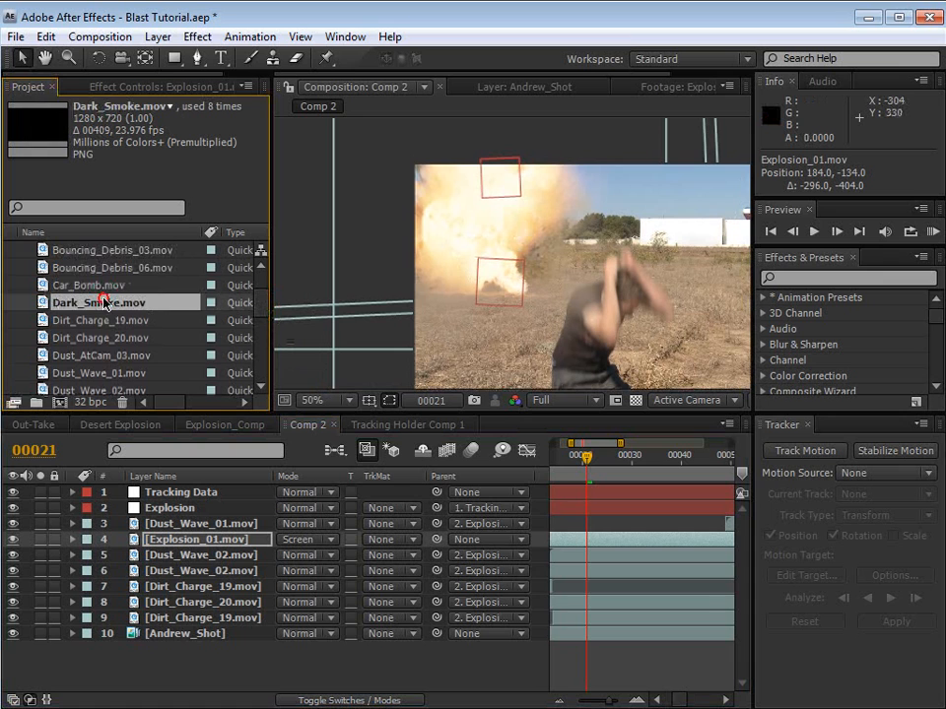
pyautogui.moveTo(88, 306); pyautogui.dragTo(63, 298)
pyautogui.doubleClick(96, 301)
pyautogui.moveTo(455, 356); pyautogui.dragTo(426, 357)
pyautogui.click(382, 86)
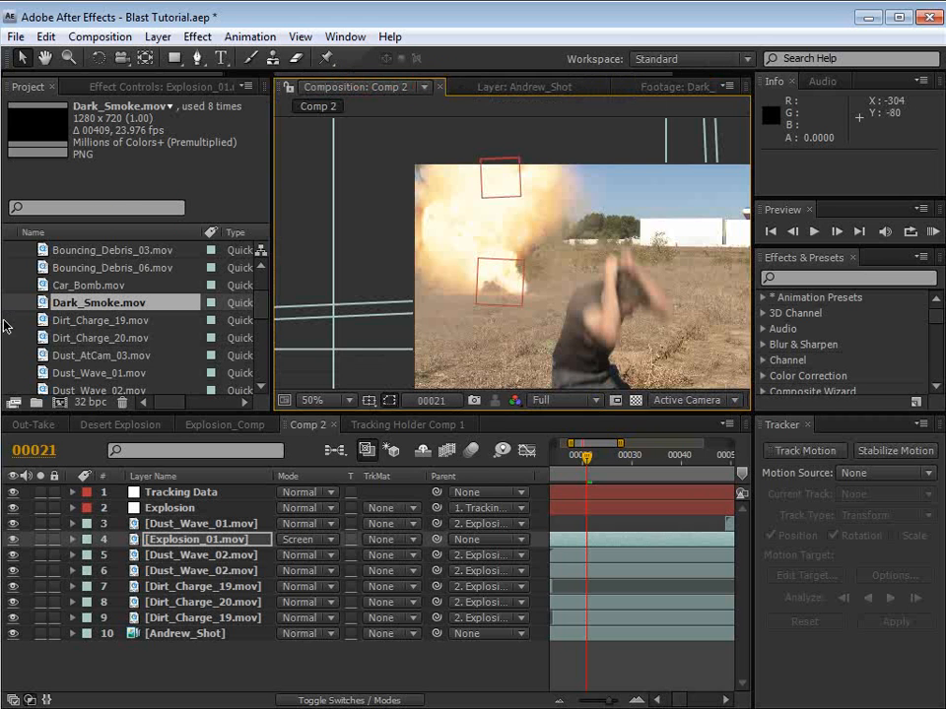
pyautogui.click(44, 303)
pyautogui.doubleClick(44, 303)
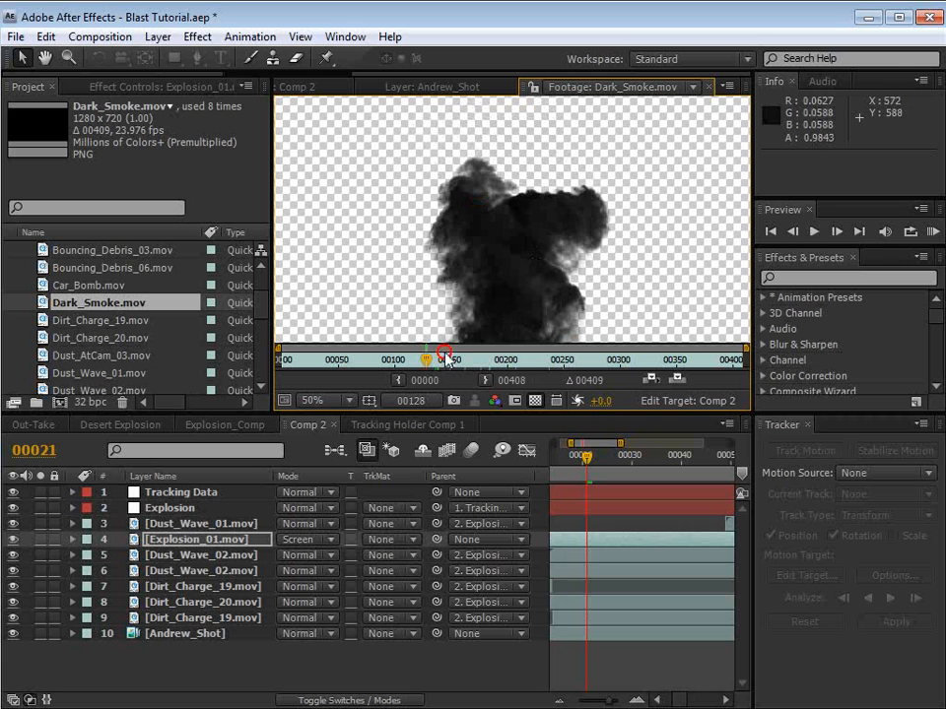
pyautogui.moveTo(481, 362); pyautogui.dragTo(542, 361)
pyautogui.press('`')
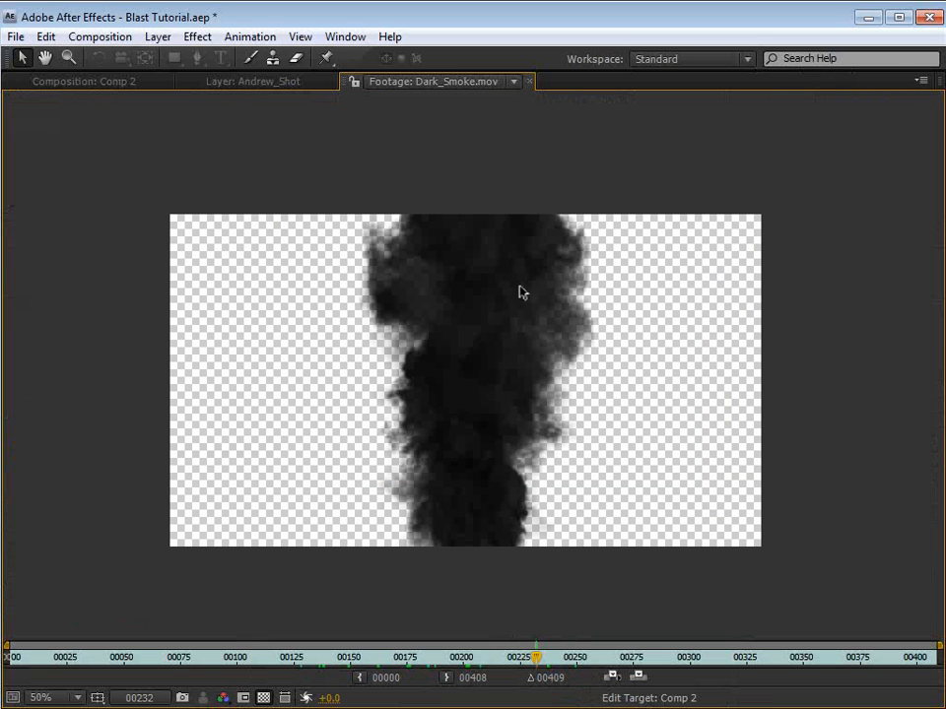
pyautogui.moveTo(520, 668); pyautogui.dragTo(401, 671)
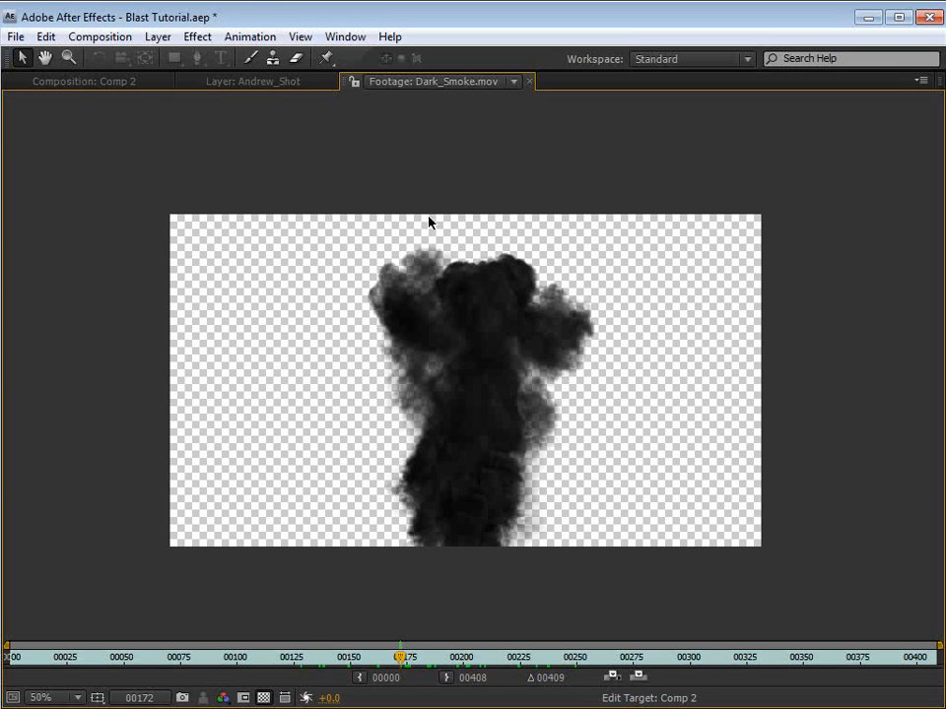
# Step: Save the project and rewind the Dark_Smoke.mov footage preview to frame 130
pyautogui.hotkey('ctrl', 's')
pyautogui.moveTo(401, 658); pyautogui.dragTo(301, 671)
pyautogui.press('`')
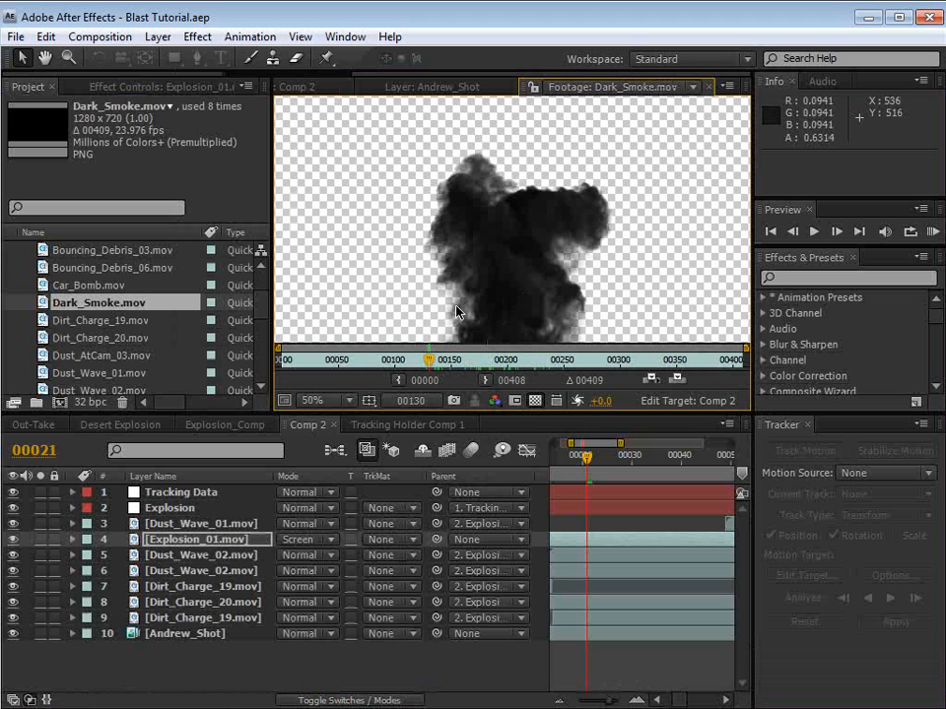
# Step: Add Dark_Smoke.mov directly above Andrew_Shot, slide it earlier in time so the smoke has already risen, and position it at 326, -70
pyautogui.click(44, 308)
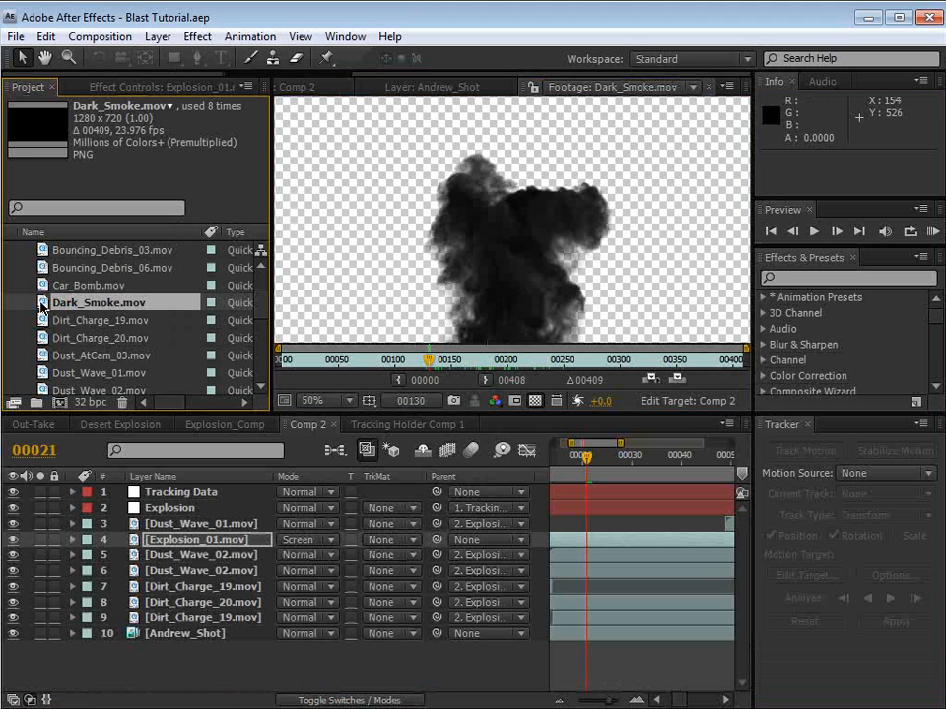
pyautogui.moveTo(42, 309); pyautogui.dragTo(148, 631)
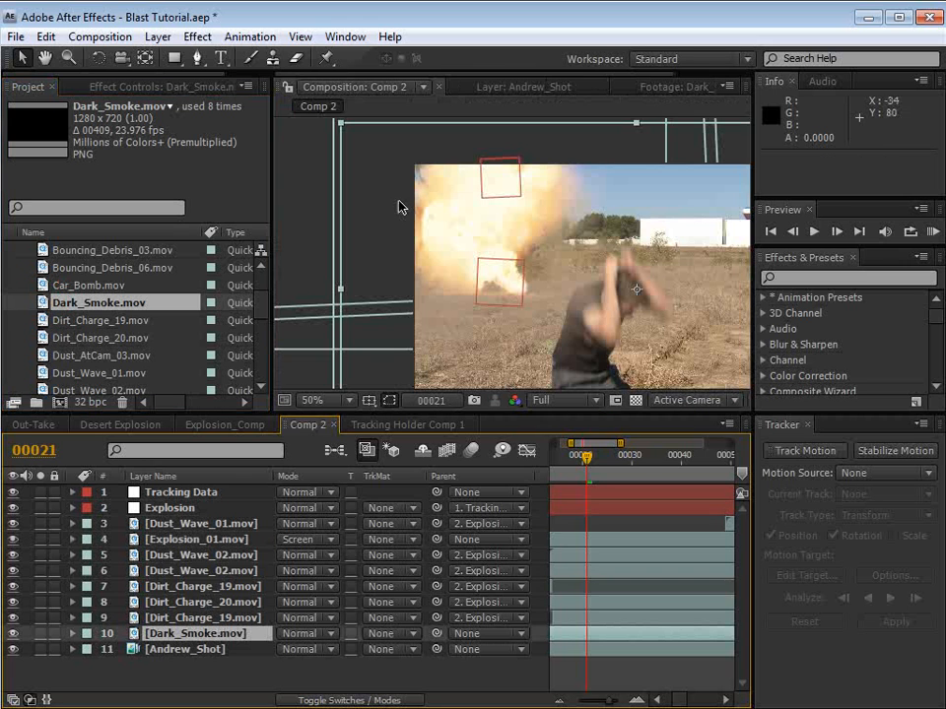
pyautogui.moveTo(649, 335); pyautogui.dragTo(588, 214)
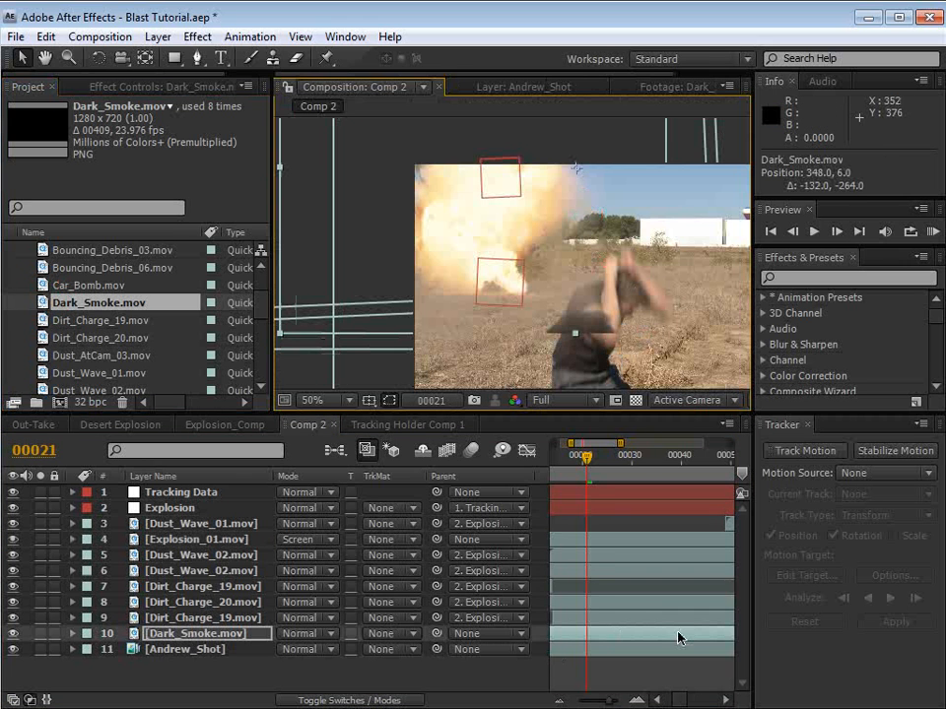
pyautogui.press('-')
pyautogui.press('-')
pyautogui.moveTo(696, 638); pyautogui.dragTo(593, 636)
pyautogui.moveTo(587, 291); pyautogui.dragTo(576, 254)
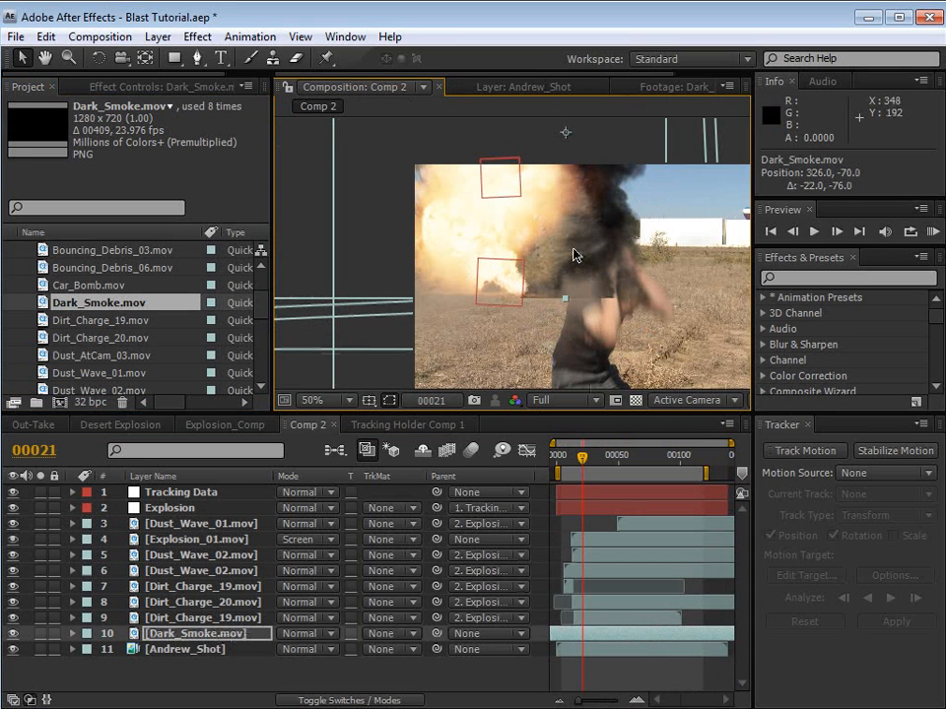
# Step: Time-stretch the Dark_Smoke.mov layer with a stretch factor of 50%, holding its in-point
pyautogui.click(158, 37)
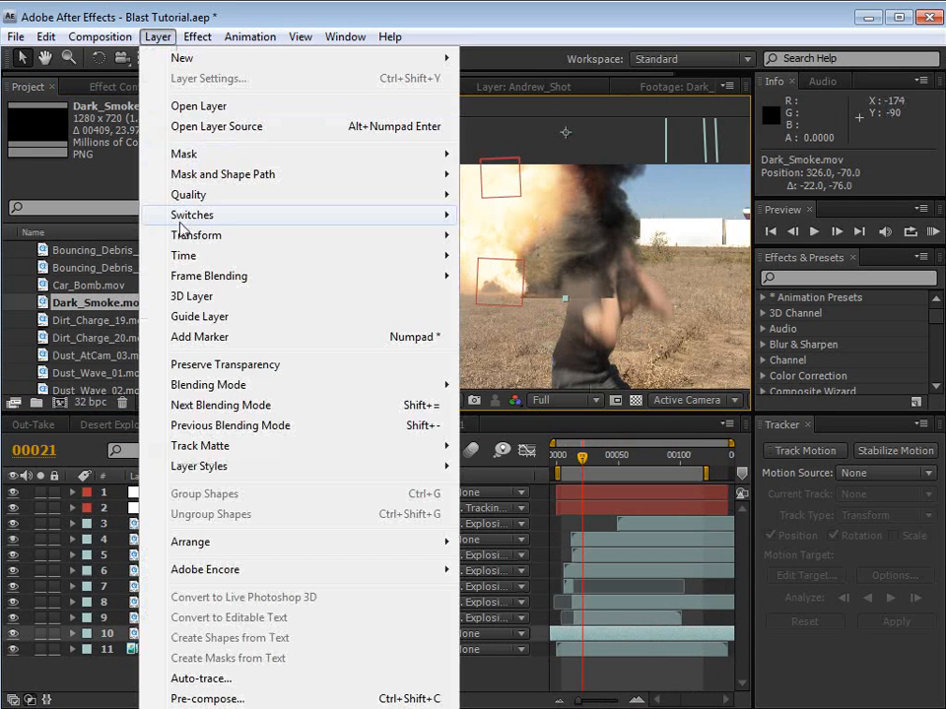
pyautogui.moveTo(179, 255)
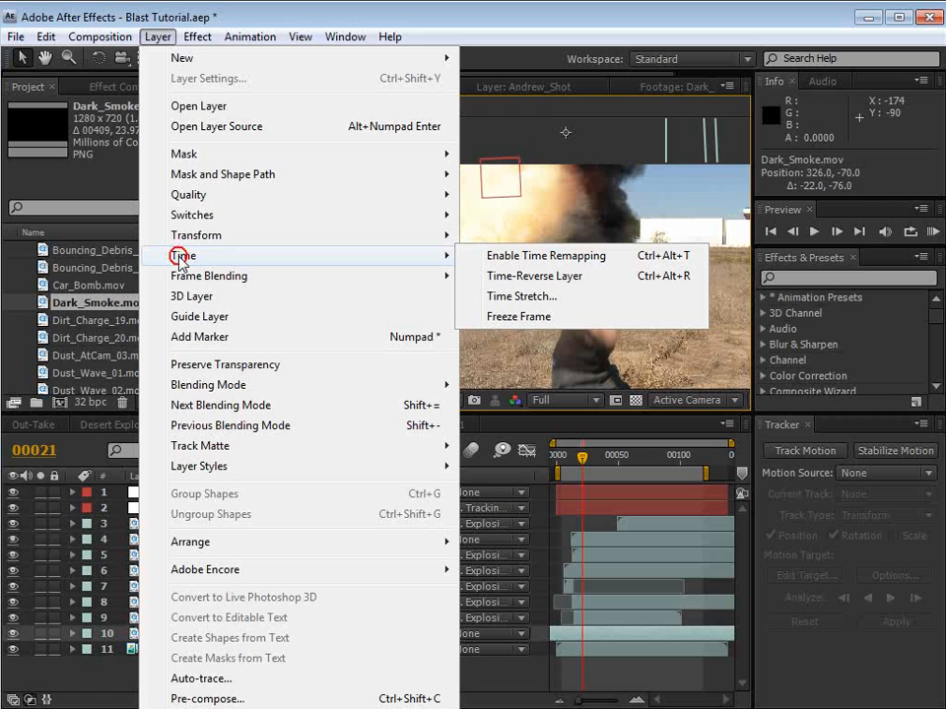
pyautogui.click(510, 298)
pyautogui.moveTo(569, 296); pyautogui.dragTo(453, 259)
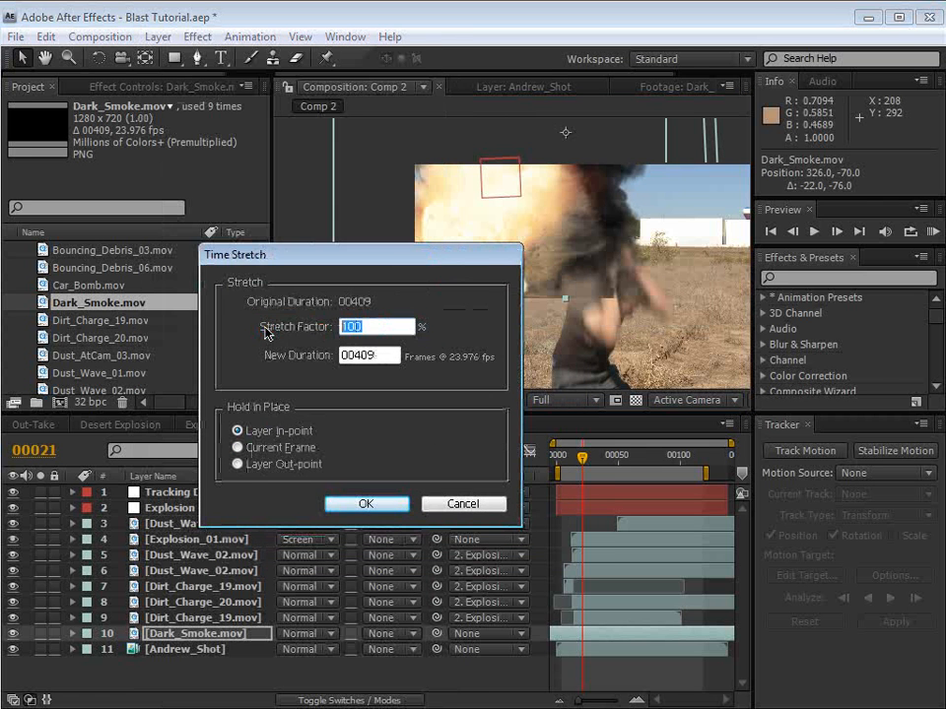
pyautogui.write('50')
pyautogui.press('Return')
# Step: Slide the Dark_Smoke.mov layer later in time and move it behind the fireball to 180, -88
pyautogui.click(584, 636)
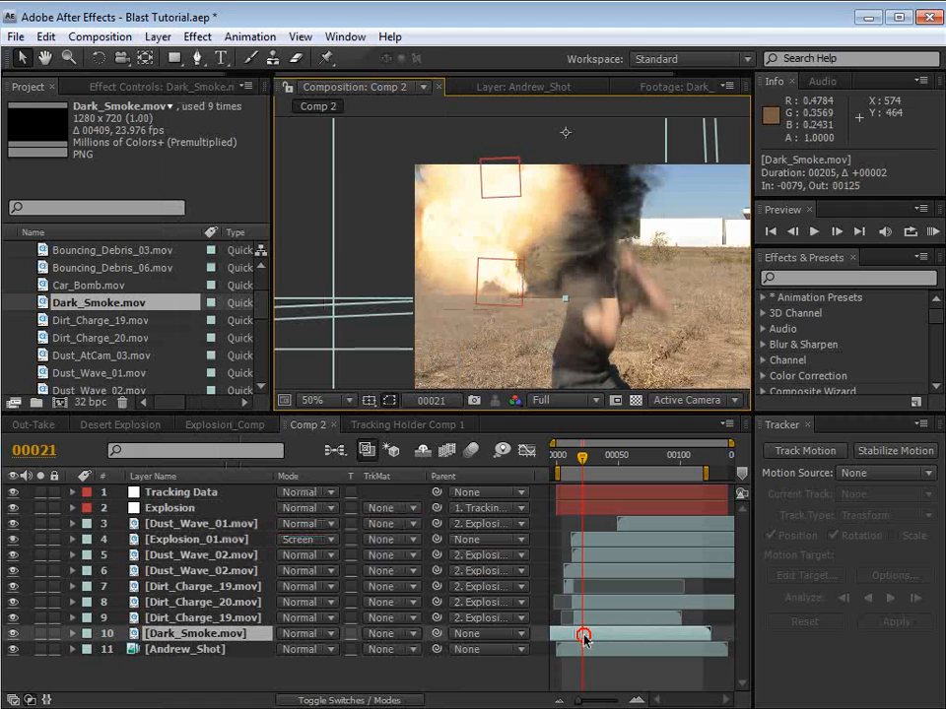
pyautogui.moveTo(585, 637); pyautogui.dragTo(634, 633)
pyautogui.moveTo(585, 302); pyautogui.dragTo(511, 268)
# Step: Scale the Dark_Smoke.mov layer to 123% and move it beside the fireball to 448, -112
pyautogui.press('s')
pyautogui.moveTo(330, 649); pyautogui.dragTo(353, 648)
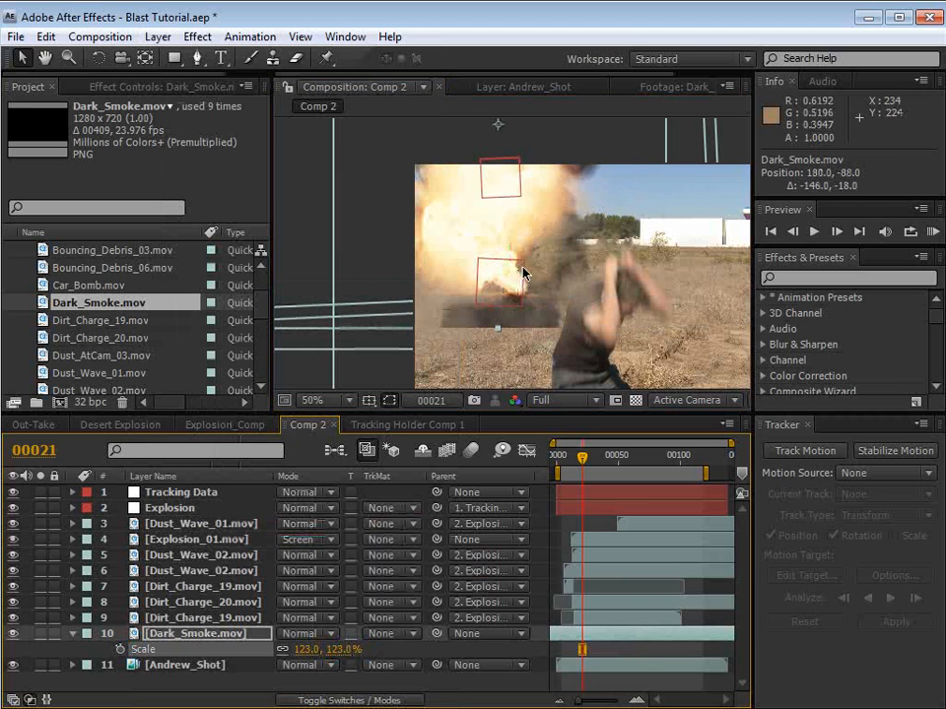
pyautogui.moveTo(522, 273); pyautogui.dragTo(633, 254)
# Step: Apply the Tint effect to Dark_Smoke.mov and map black to a dark dirt brown, 4D453E, based on a colour sampled from the ground
pyautogui.click(198, 39)
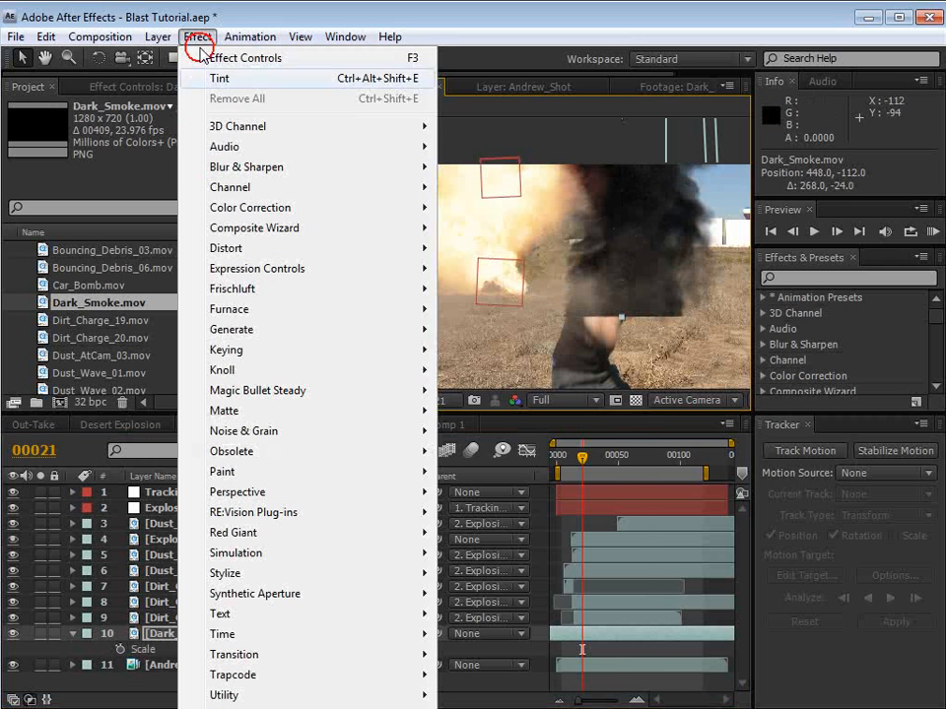
pyautogui.click(219, 78)
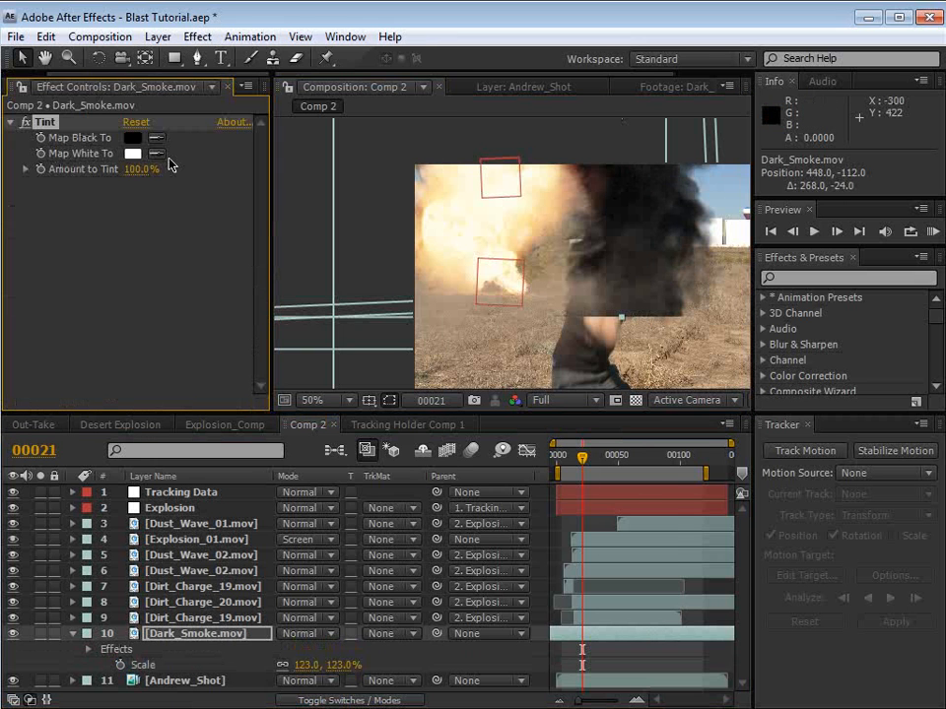
pyautogui.click(164, 140)
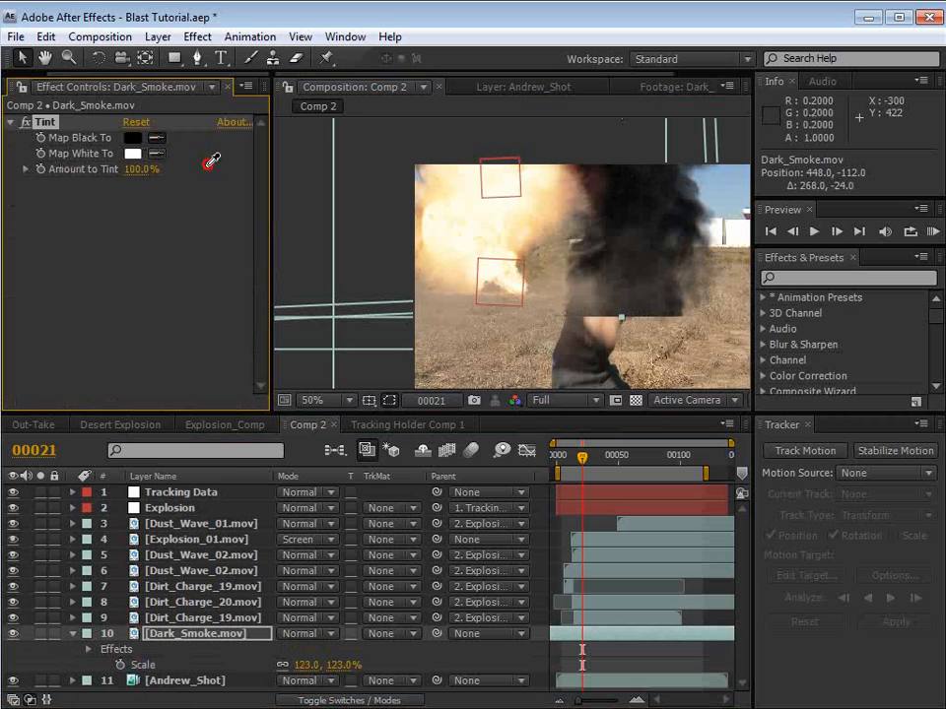
pyautogui.click(526, 354)
pyautogui.click(132, 137)
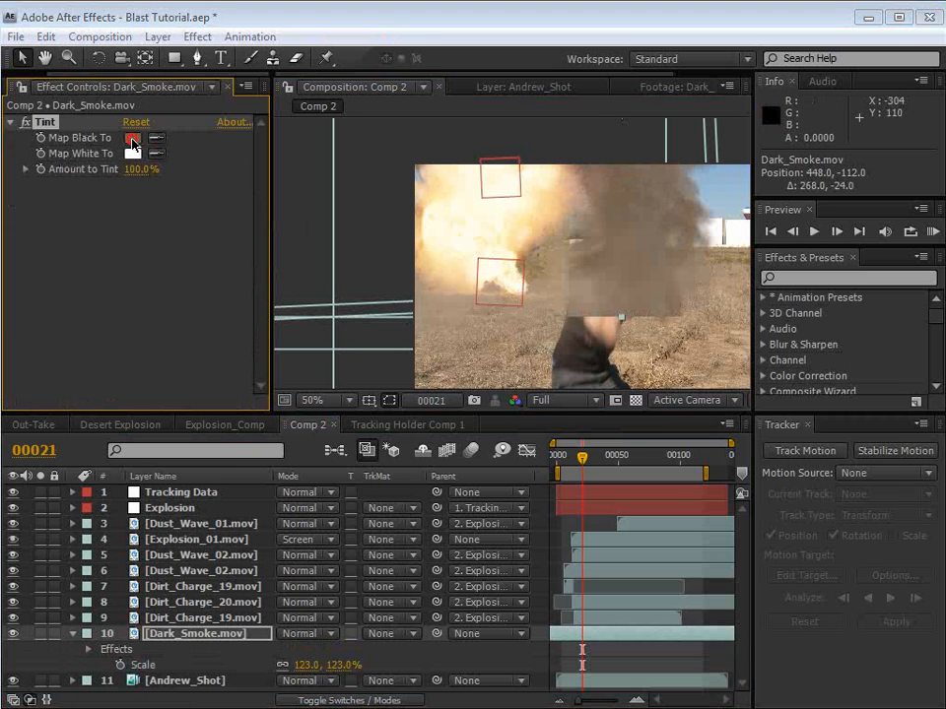
pyautogui.moveTo(572, 587); pyautogui.dragTo(541, 606)
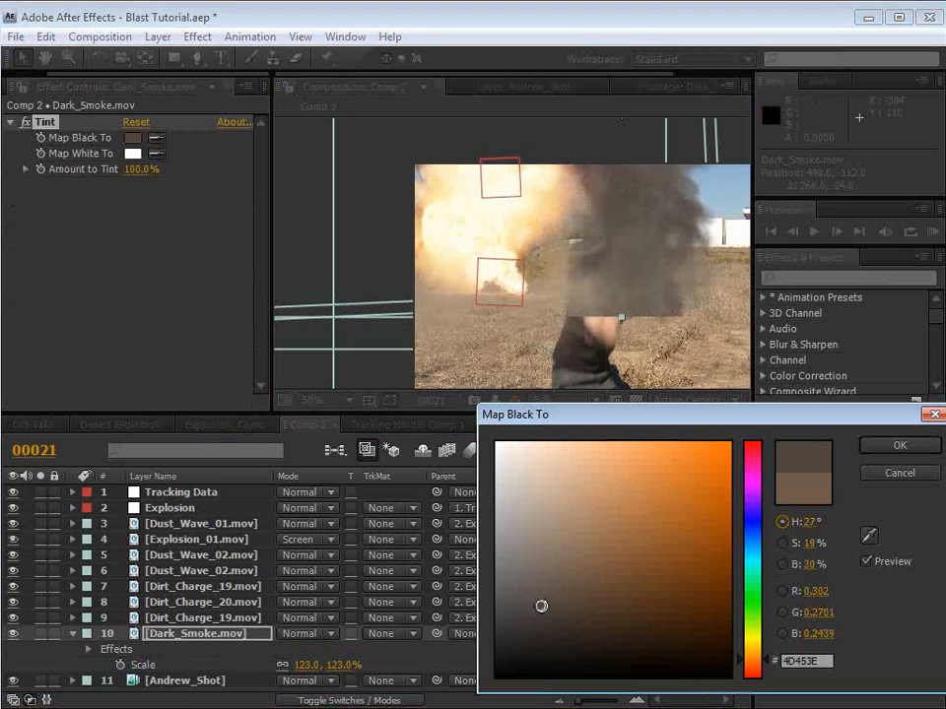
pyautogui.click(899, 449)
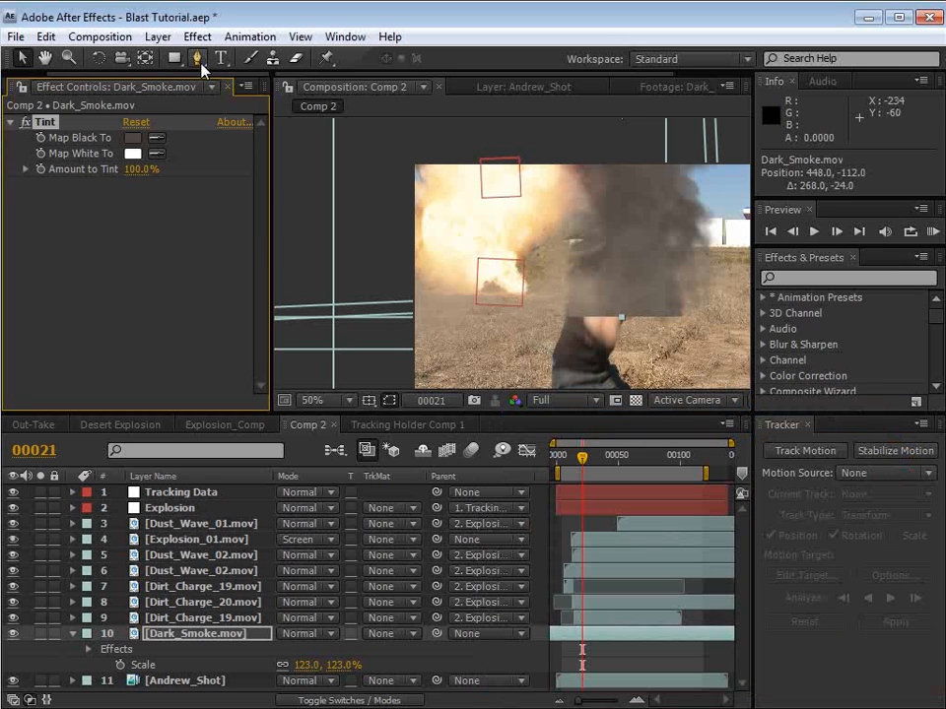
pyautogui.press(',')
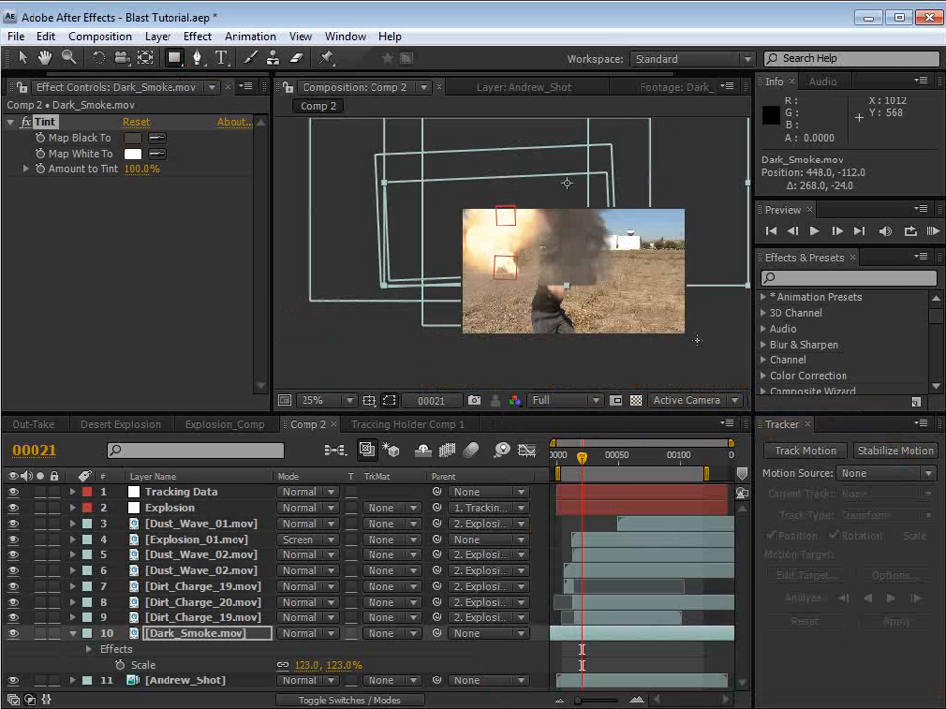
# Step: Mask off the lower part of Dark_Smoke.mov with a wide rectangle set to Subtract and feathered 27 pixels
pyautogui.moveTo(710, 336); pyautogui.dragTo(381, 278)
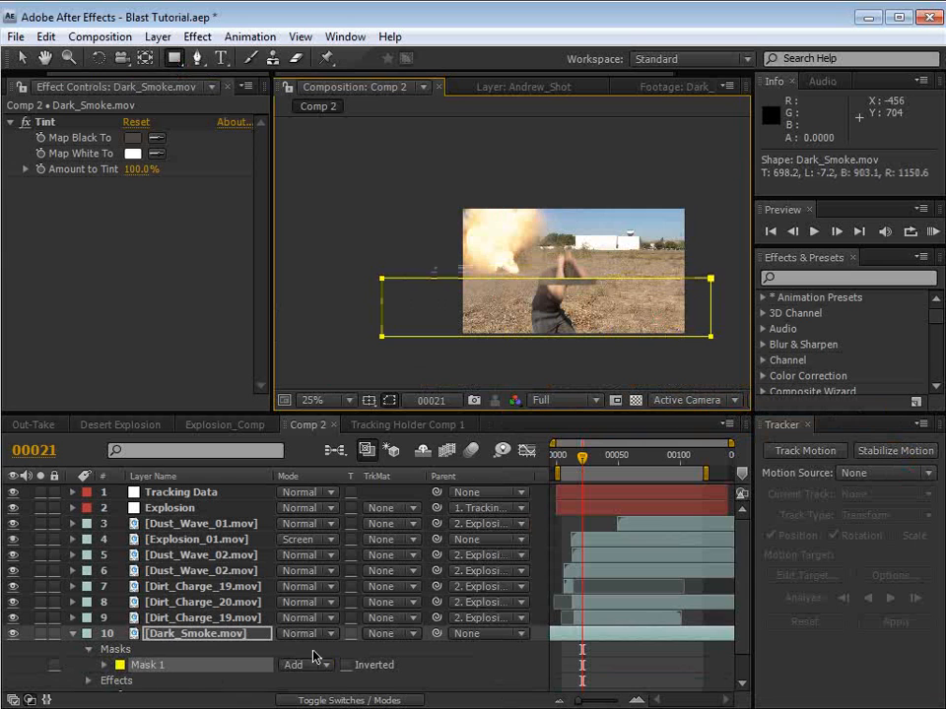
pyautogui.press('f')
pyautogui.click(303, 650)
pyautogui.click(321, 669)
pyautogui.press('.')
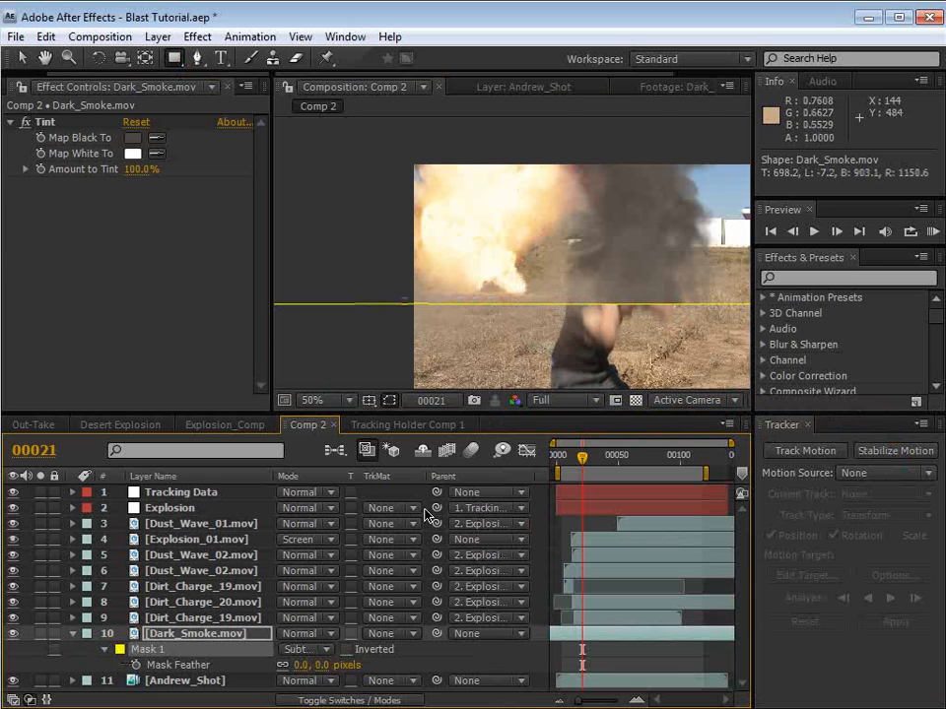
pyautogui.moveTo(322, 667); pyautogui.dragTo(350, 669)
# Step: Reposition the masked Dark_Smoke.mov layer behind the fireball at 178, -146
pyautogui.press('v')
pyautogui.press('space')
pyautogui.moveTo(590, 237); pyautogui.dragTo(518, 223)
pyautogui.moveTo(569, 258); pyautogui.dragTo(584, 224)
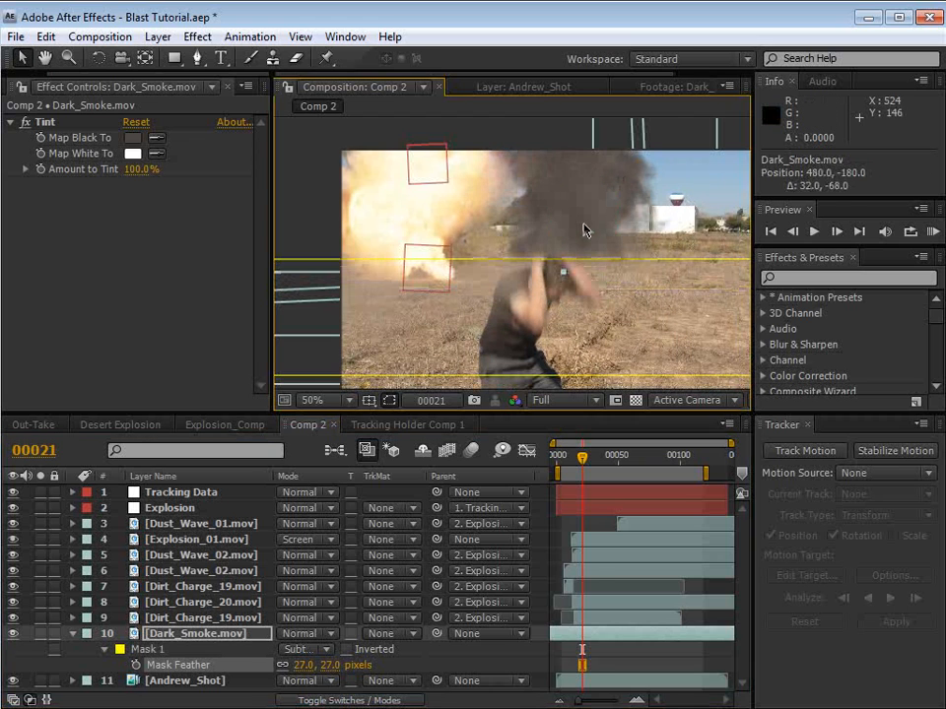
pyautogui.click(592, 647)
pyautogui.click(595, 640)
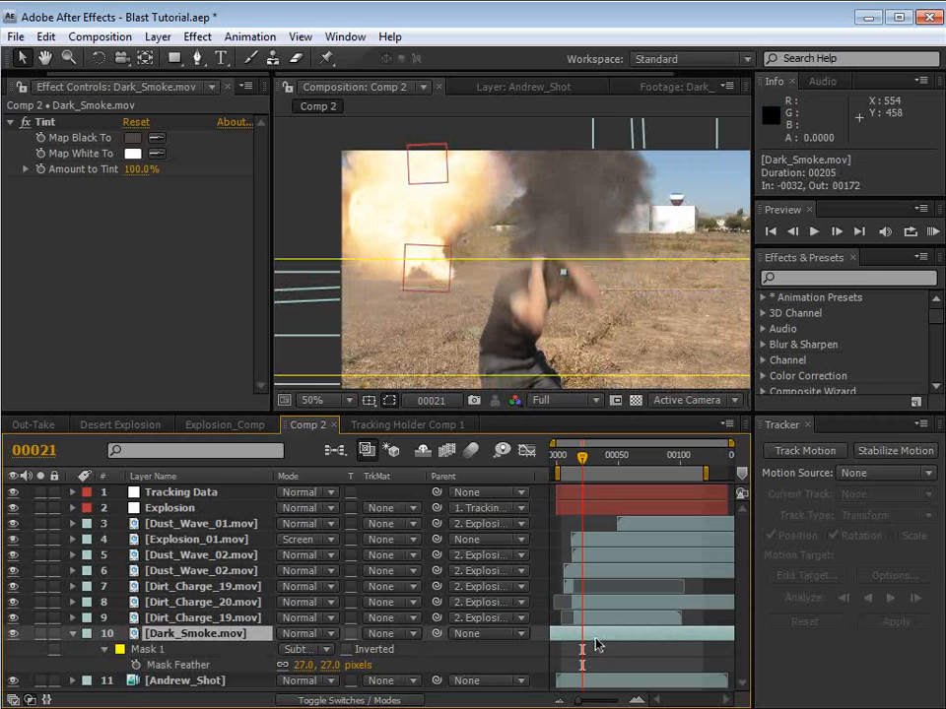
pyautogui.moveTo(541, 233); pyautogui.dragTo(412, 246)
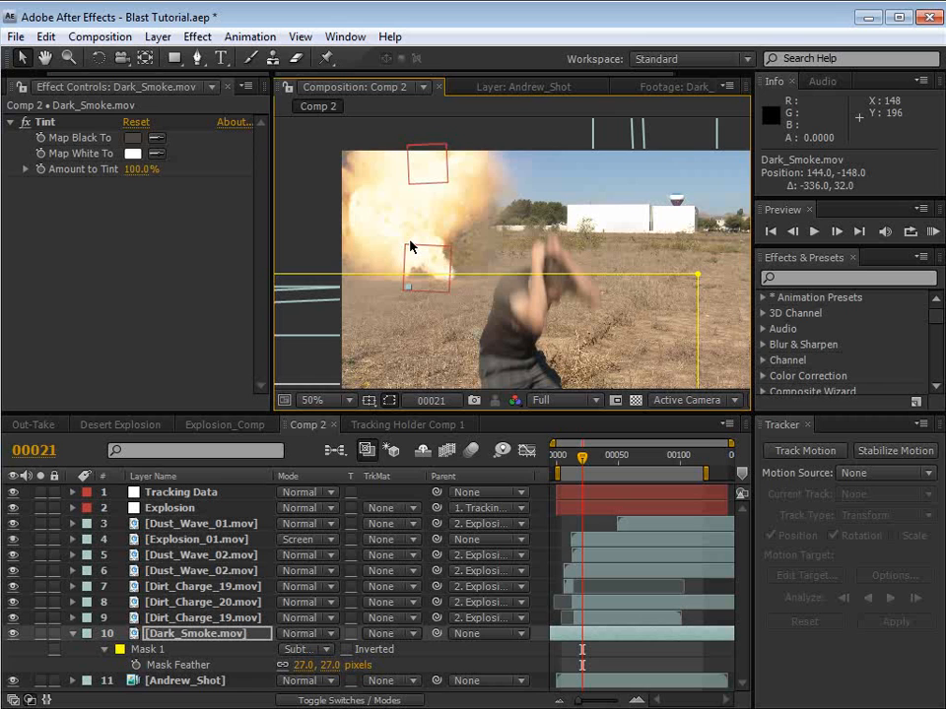
pyautogui.moveTo(411, 246); pyautogui.dragTo(428, 248)
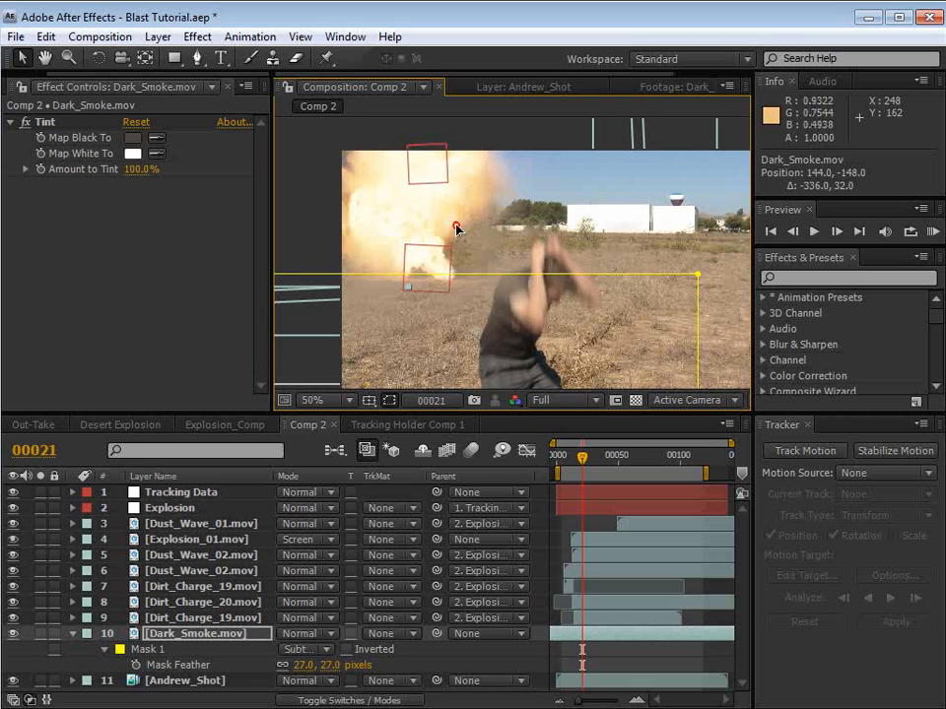
# Step: Stretch Dark_Smoke.mov to 160% wide and 172% high, and move it to 154, -322
pyautogui.press(',')
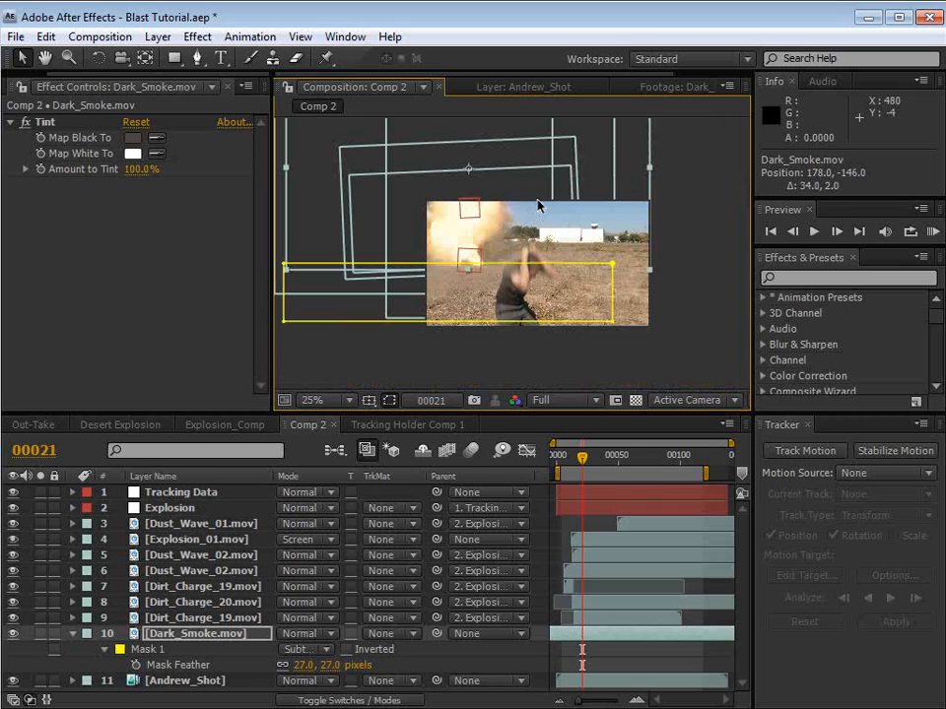
pyautogui.moveTo(648, 182); pyautogui.dragTo(702, 168)
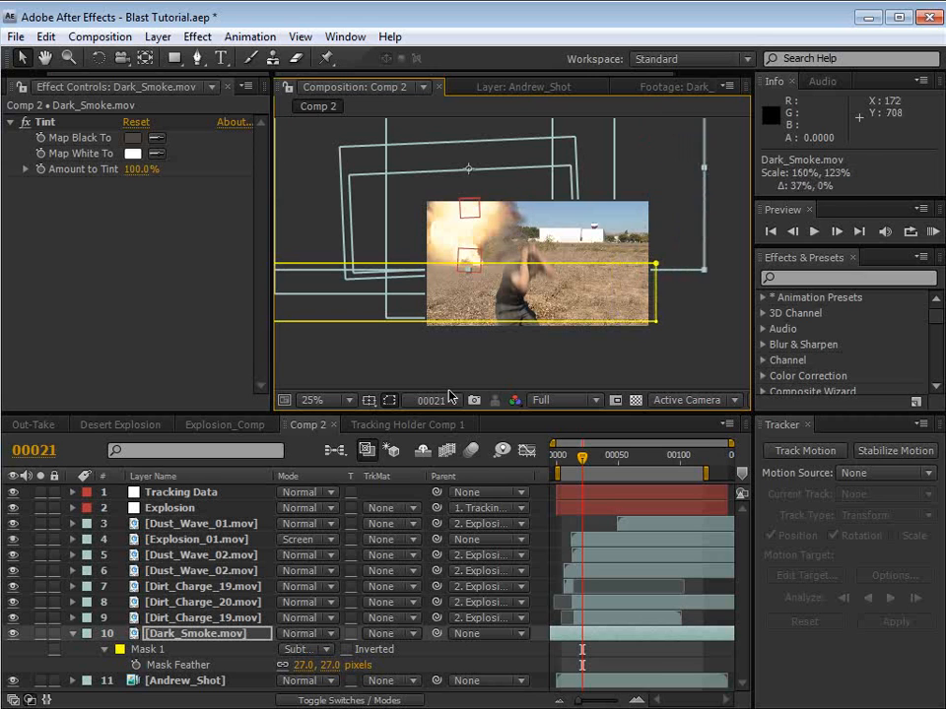
pyautogui.press(',')
pyautogui.moveTo(489, 169); pyautogui.dragTo(489, 141)
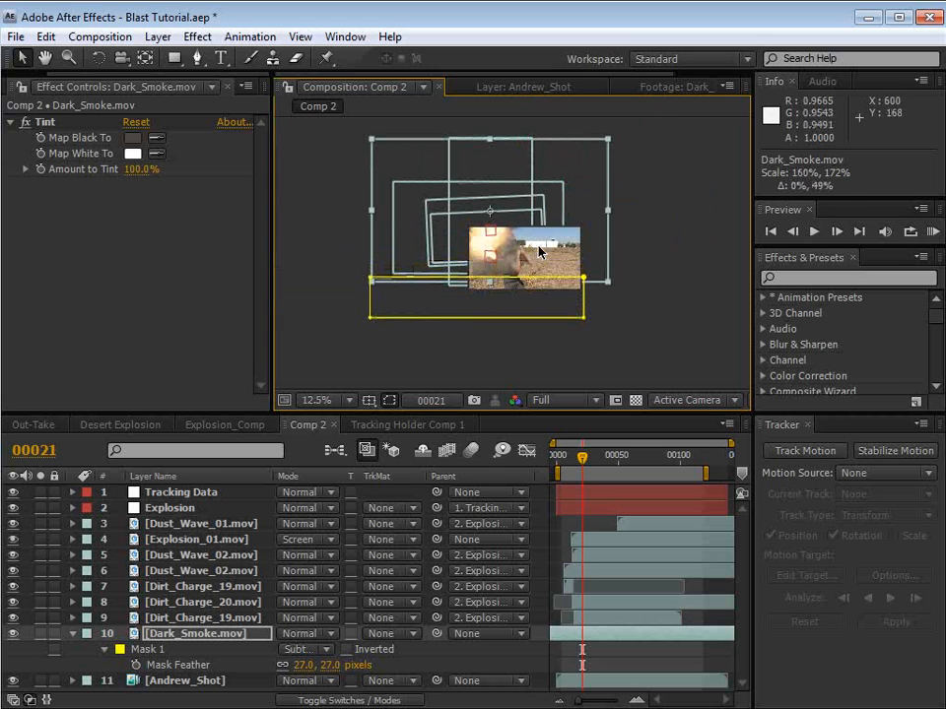
pyautogui.moveTo(540, 248); pyautogui.dragTo(537, 226)
pyautogui.press('.')
pyautogui.press('.')
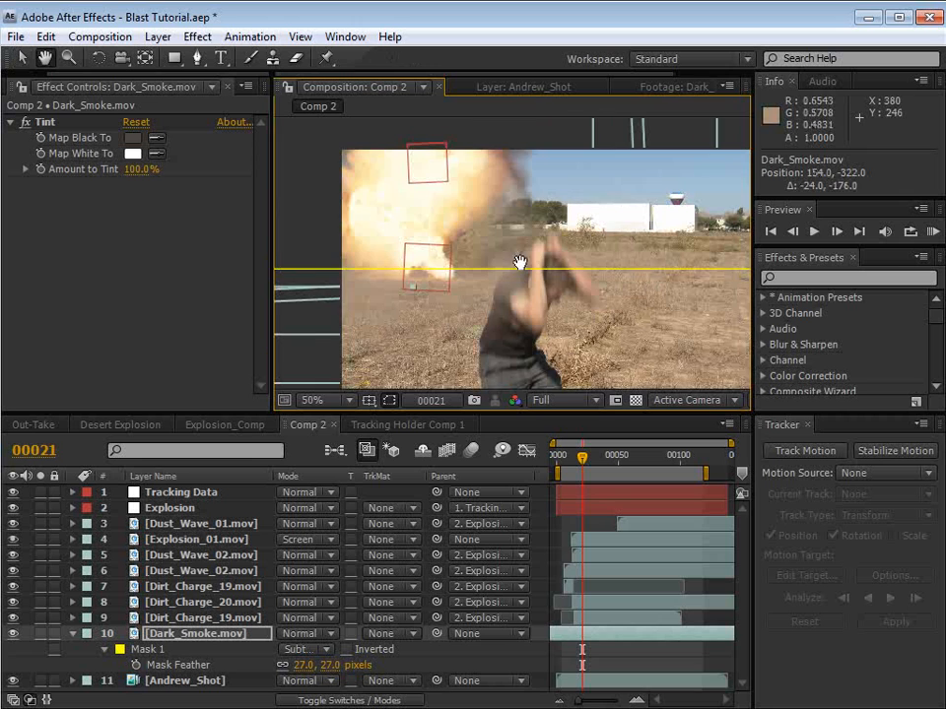
# Step: Move the Explosion_01.mov layer at frame 67 to 134, -162 so it sits over the smoke
pyautogui.moveTo(588, 466); pyautogui.dragTo(611, 463)
pyautogui.click(640, 461)
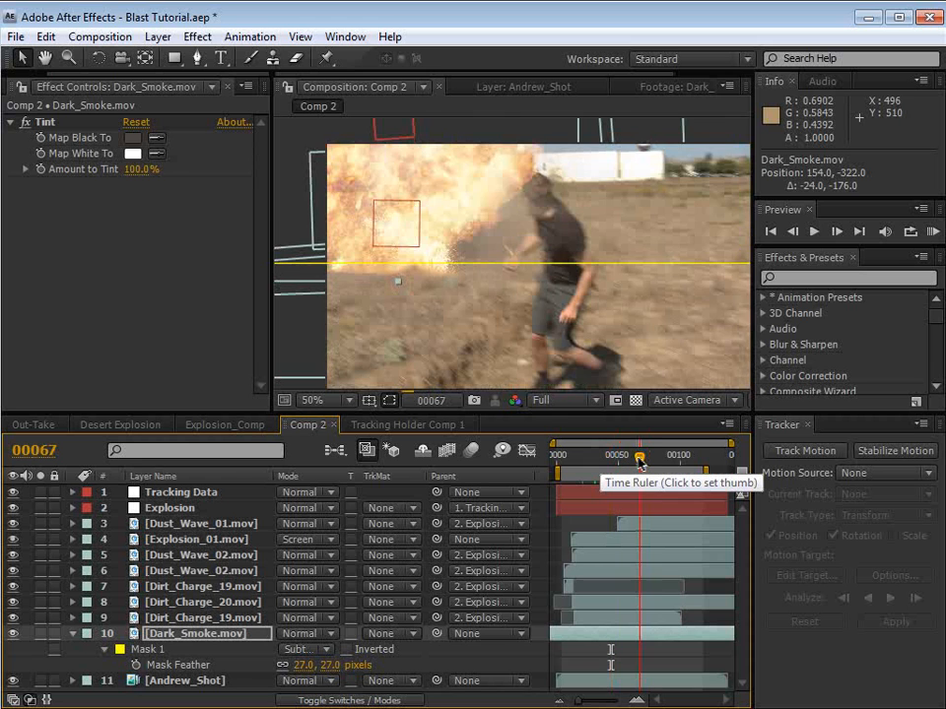
pyautogui.click(190, 545)
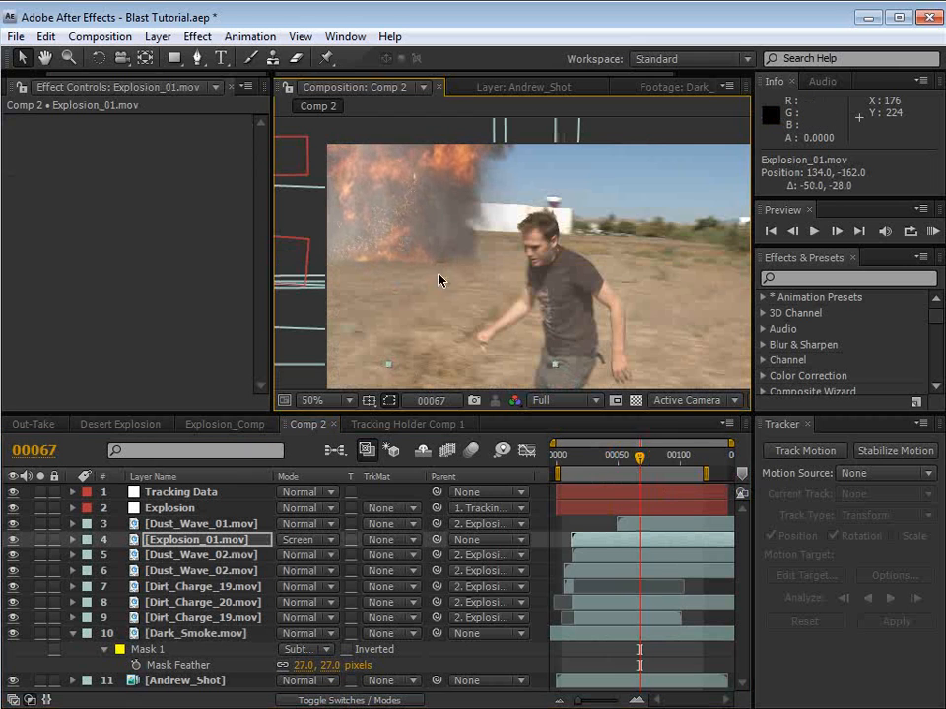
# Step: Slide Dark_Smoke.mov 37 frames later so it starts at frame 5, and check how it plays behind the explosion
pyautogui.click(615, 461)
pyautogui.click(585, 459)
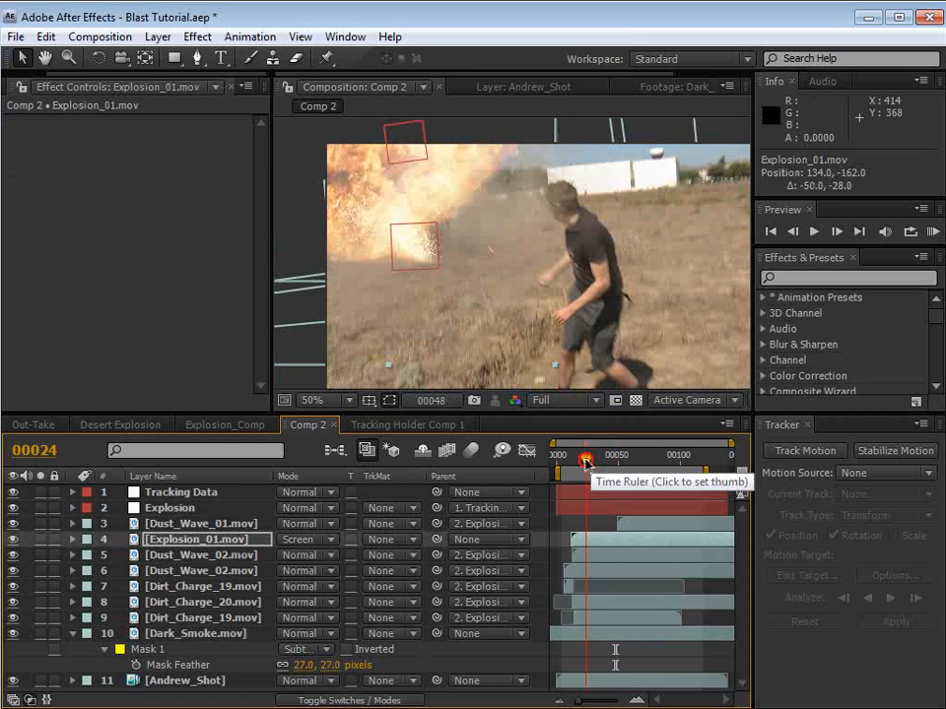
pyautogui.click(580, 460)
pyautogui.click(570, 459)
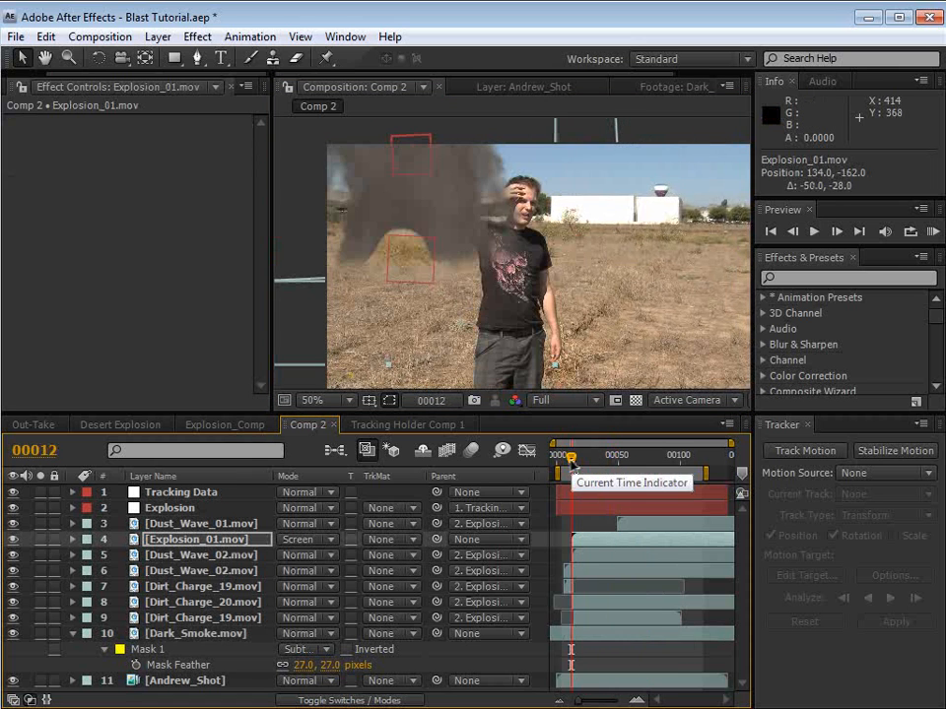
pyautogui.click(202, 634)
pyautogui.press('h')
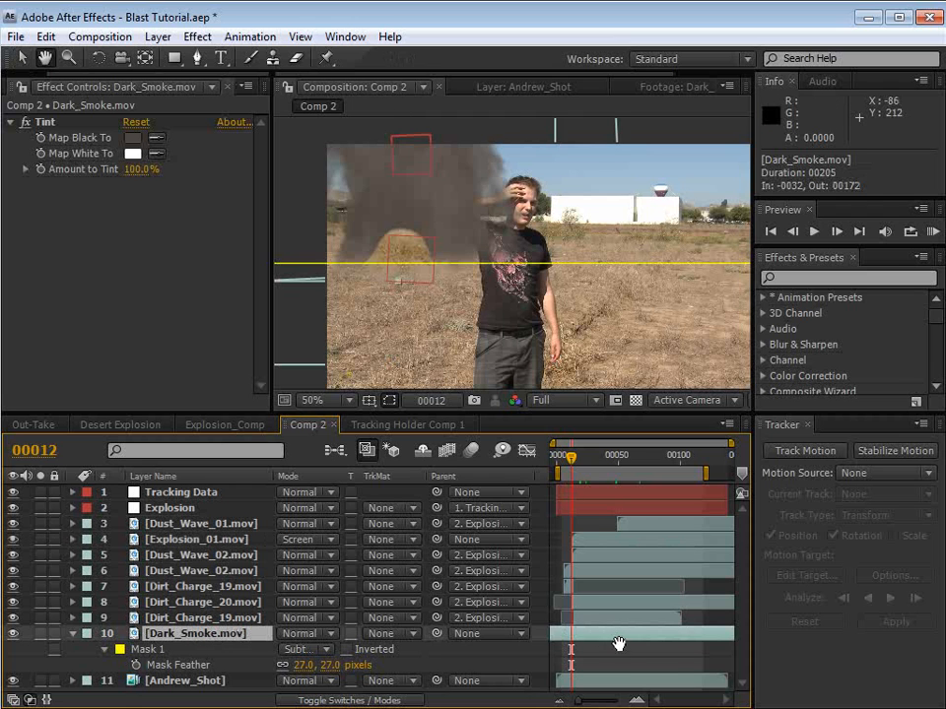
pyautogui.press('v')
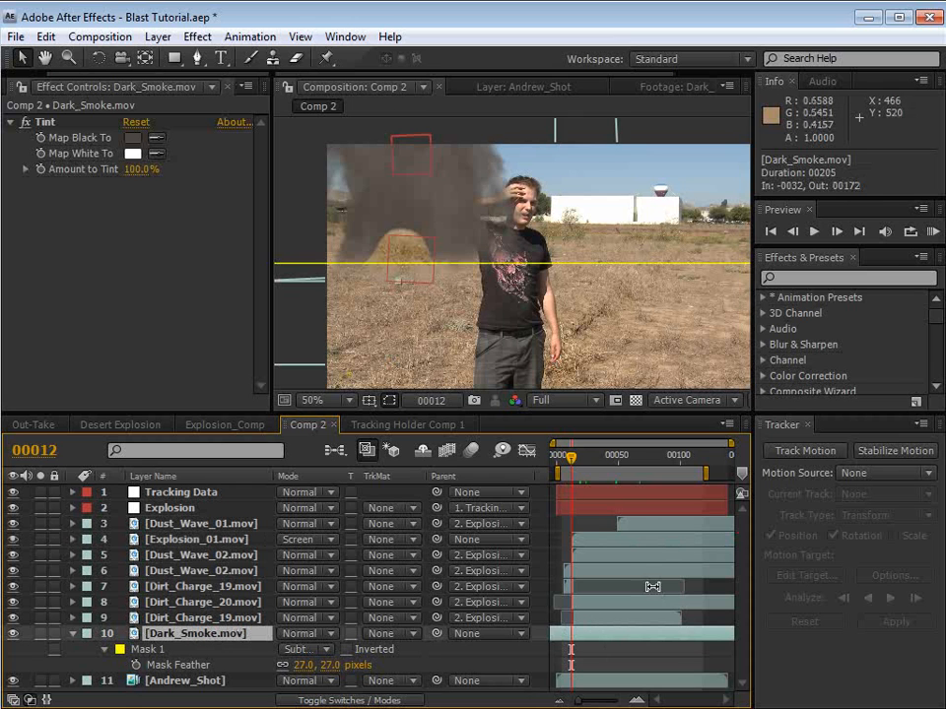
pyautogui.moveTo(577, 639); pyautogui.dragTo(619, 638)
pyautogui.moveTo(572, 457); pyautogui.dragTo(659, 459)
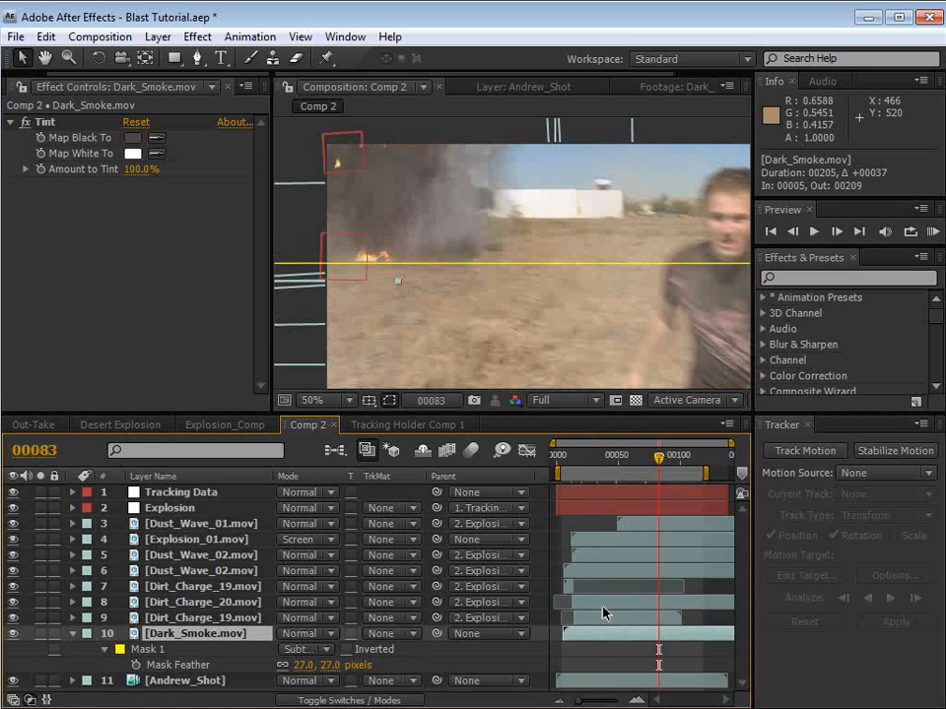
pyautogui.click(604, 649)
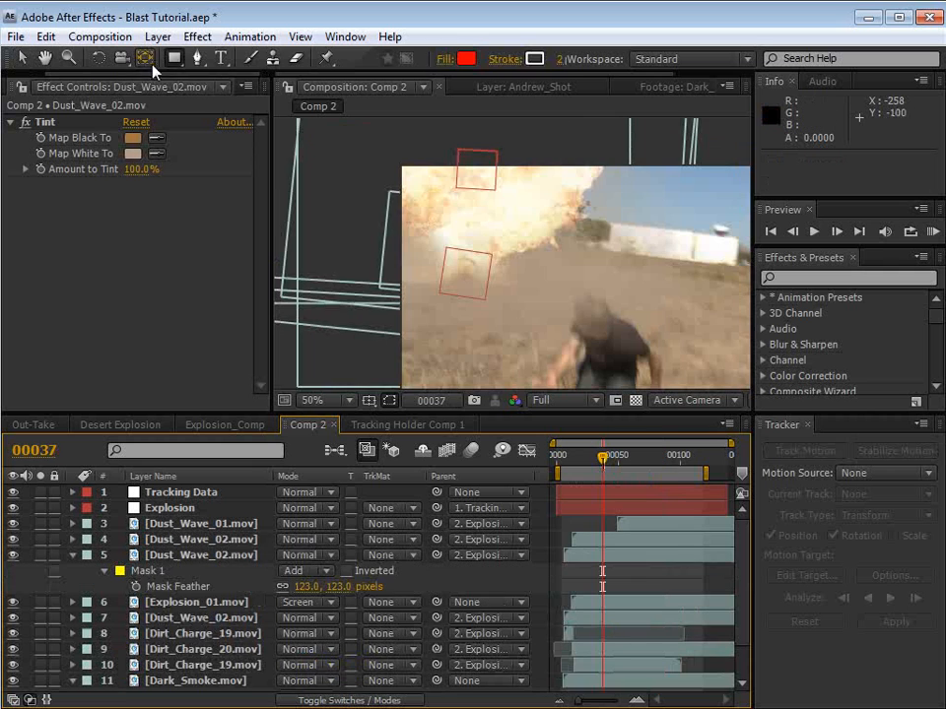
# Step: Create a 960 x 540 solid in orange, EFA664, above all layers and set its blending mode to Add
pyautogui.click(158, 36)
pyautogui.moveTo(182, 57)
pyautogui.click(530, 81)
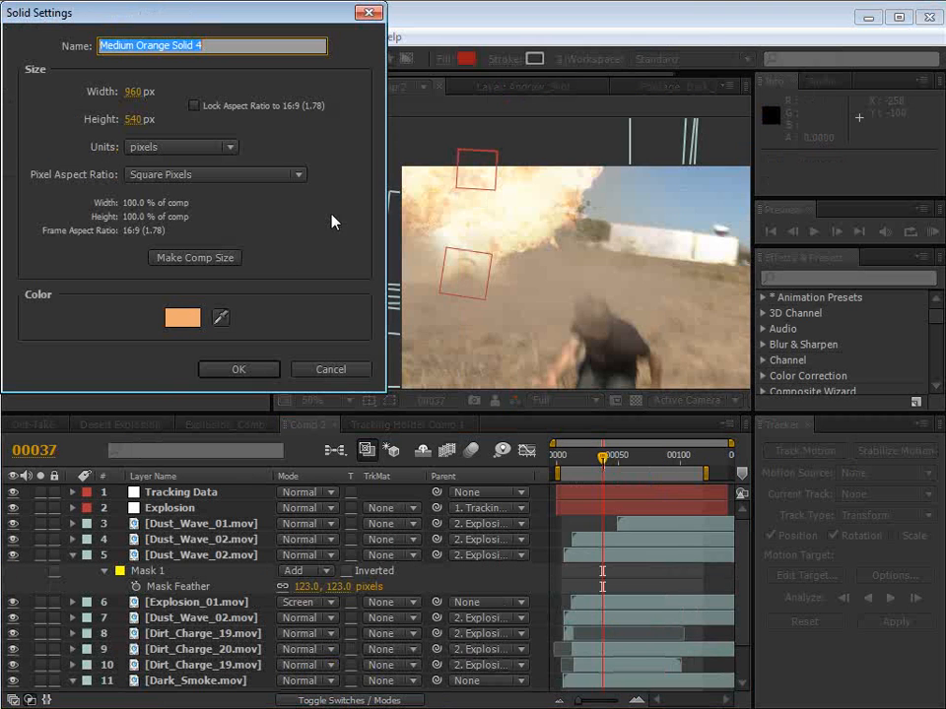
pyautogui.click(183, 318)
pyautogui.click(632, 456)
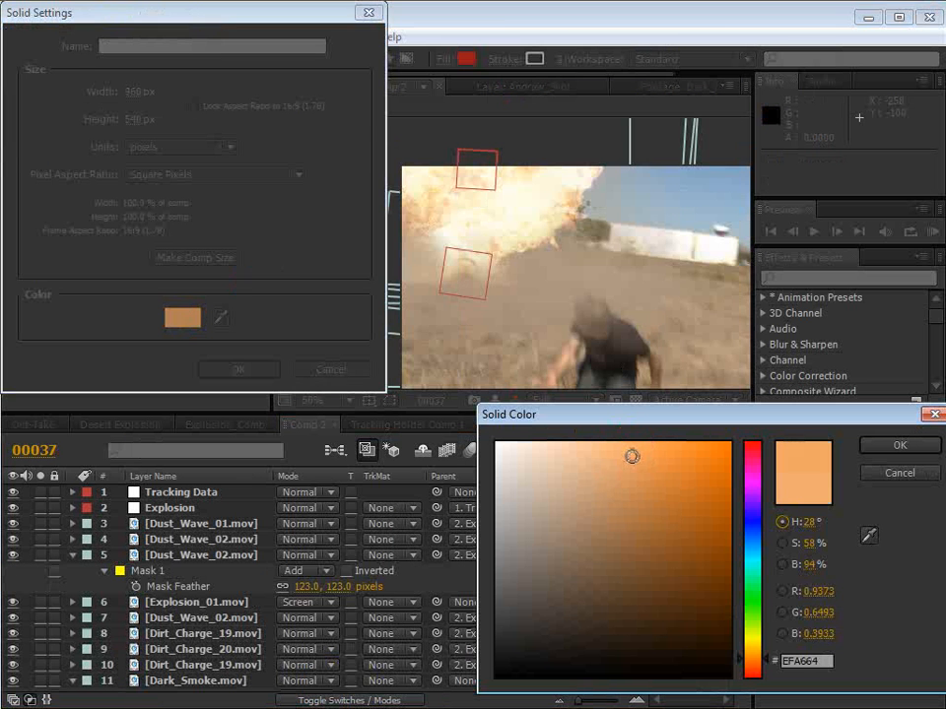
pyautogui.click(897, 446)
pyautogui.click(240, 371)
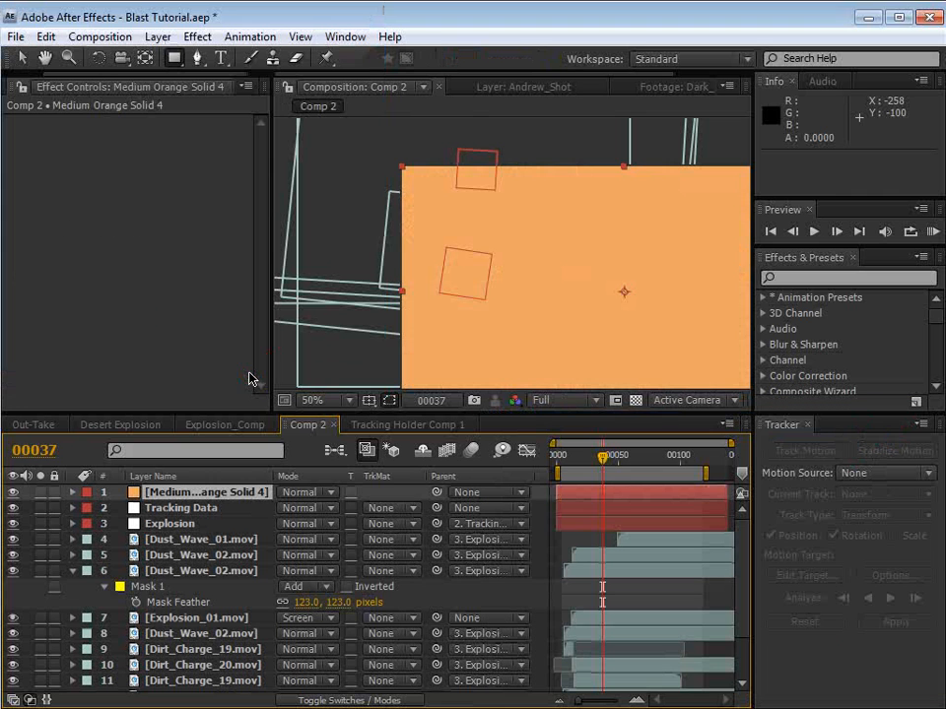
pyautogui.click(300, 493)
pyautogui.click(309, 690)
# Step: Draw an elliptical mask about 596 x 496 pixels on the orange solid
pyautogui.press('space')
pyautogui.moveTo(588, 294); pyautogui.dragTo(511, 279)
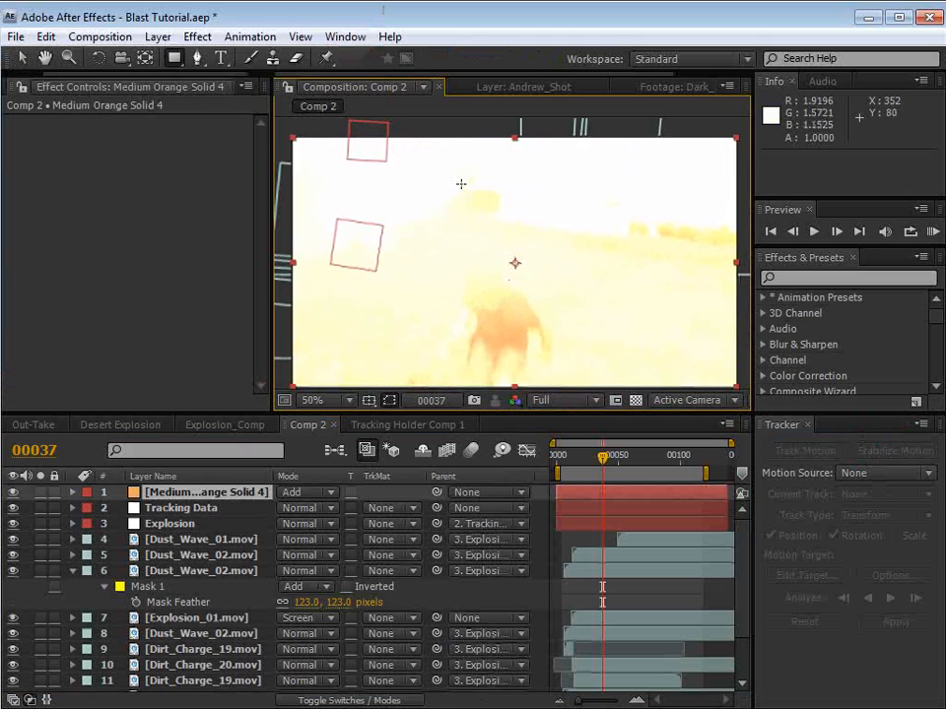
pyautogui.moveTo(175, 59); pyautogui.dragTo(268, 97)
pyautogui.press(',')
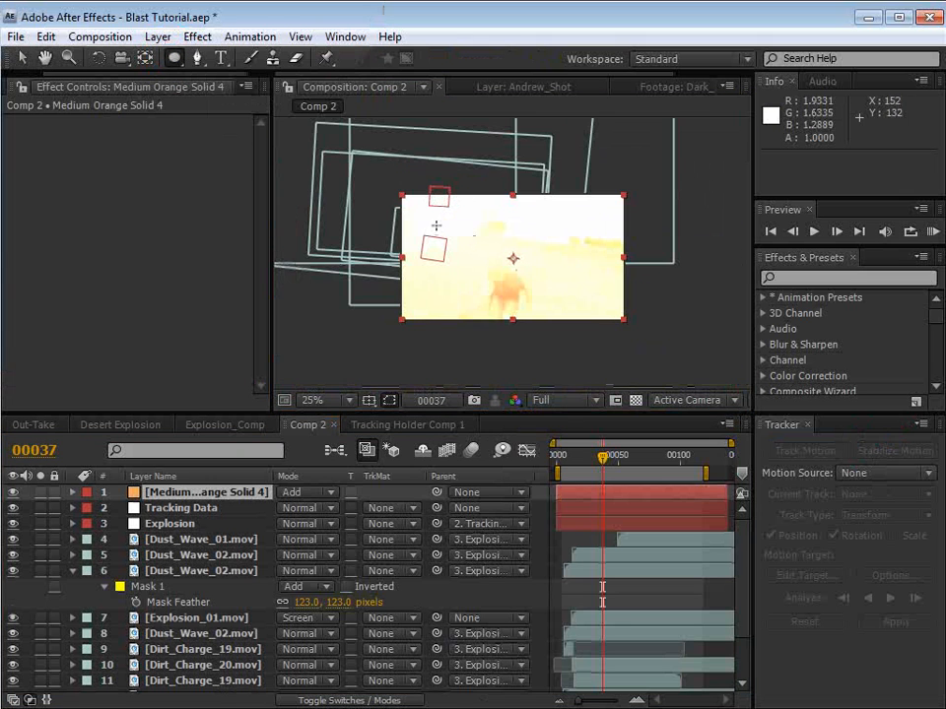
pyautogui.moveTo(440, 228); pyautogui.dragTo(575, 340)
pyautogui.press('v')
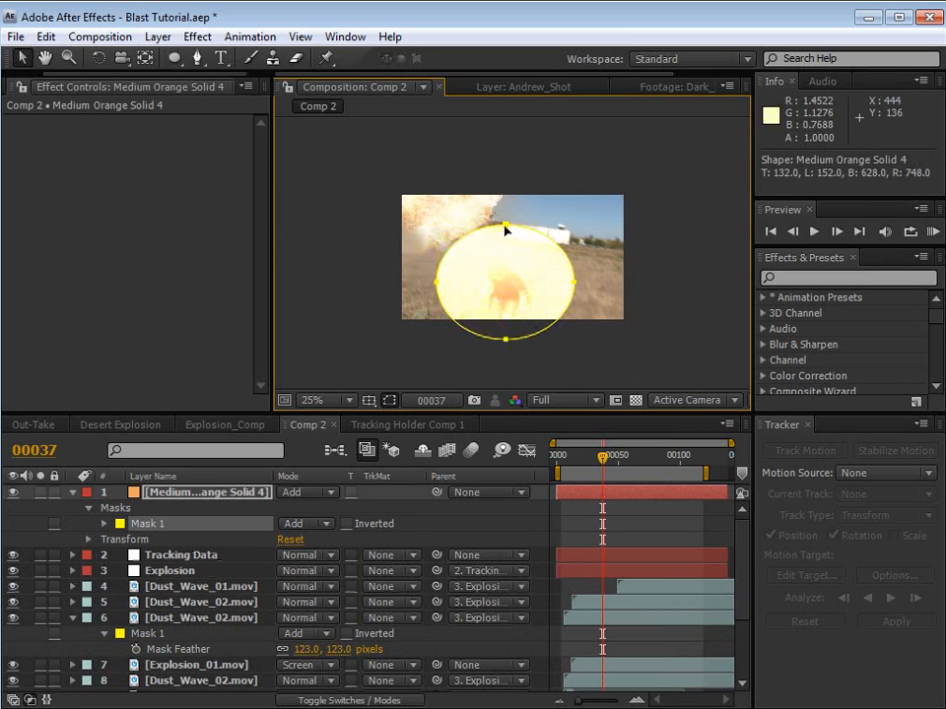
# Step: Move the orange solid's elliptical mask over the fireball and feather it 567 pixels
pyautogui.doubleClick(507, 227)
pyautogui.moveTo(519, 270); pyautogui.dragTo(481, 215)
pyautogui.press('f')
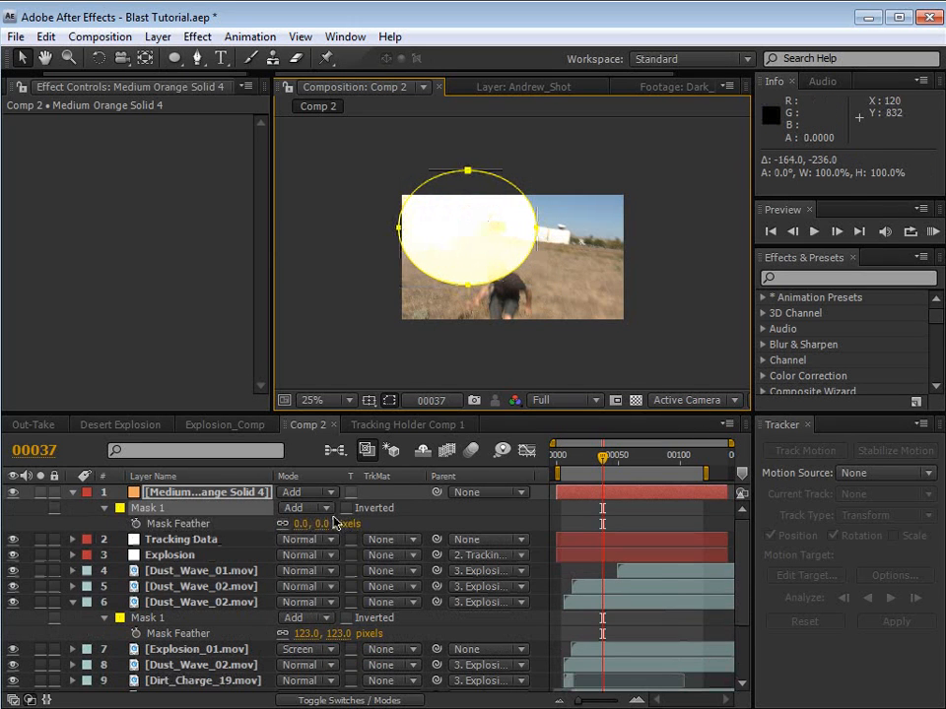
pyautogui.moveTo(338, 523); pyautogui.dragTo(820, 489)
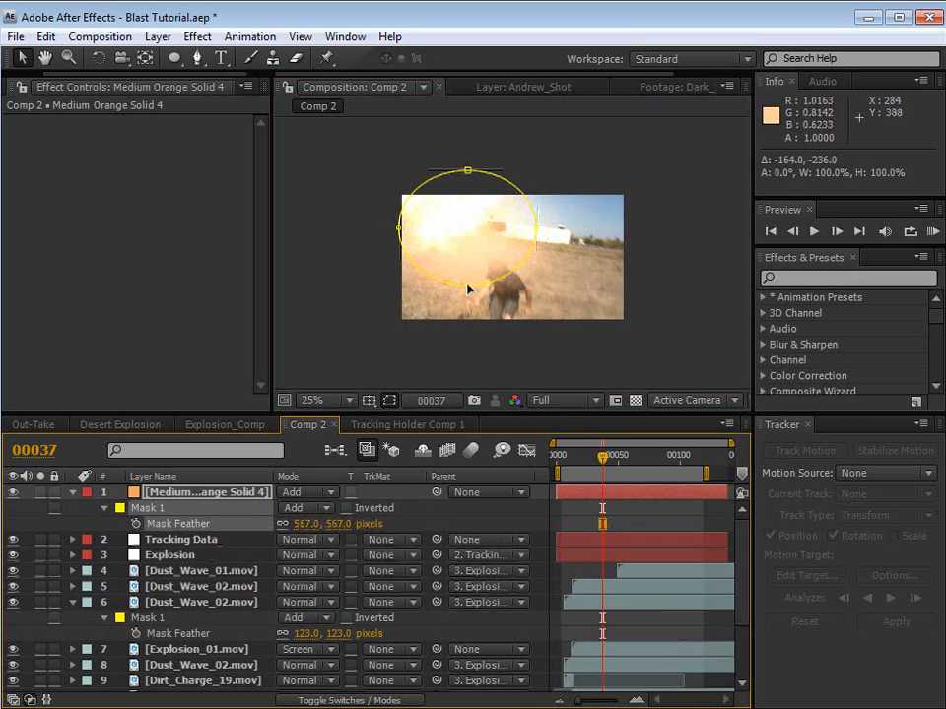
# Step: Parent the orange solid to the Explosion null and scale it up to 185%
pyautogui.click(185, 492)
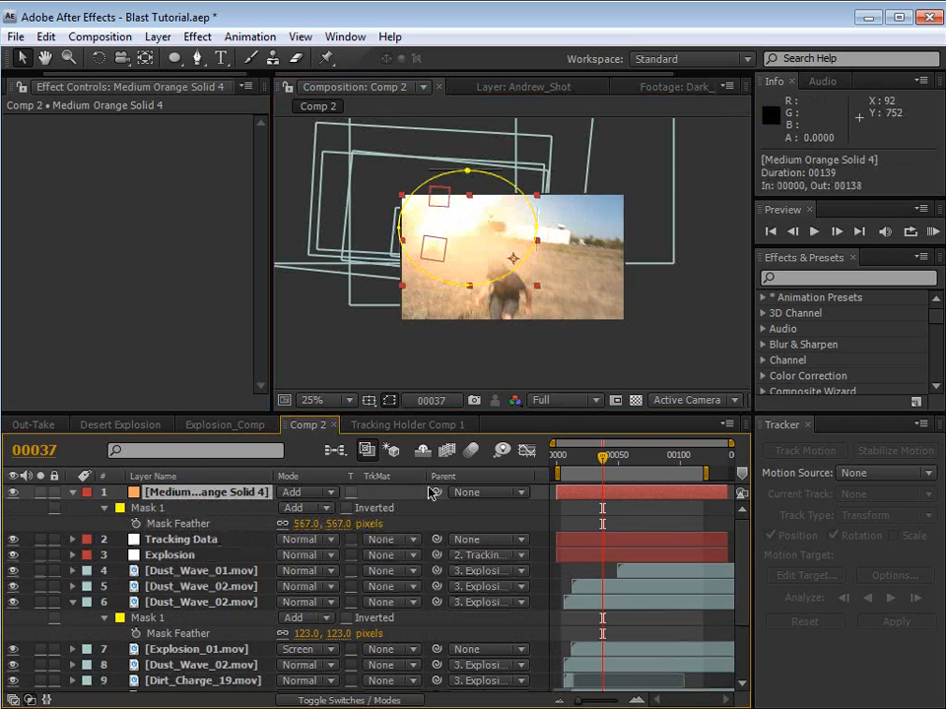
pyautogui.moveTo(435, 492); pyautogui.dragTo(179, 558)
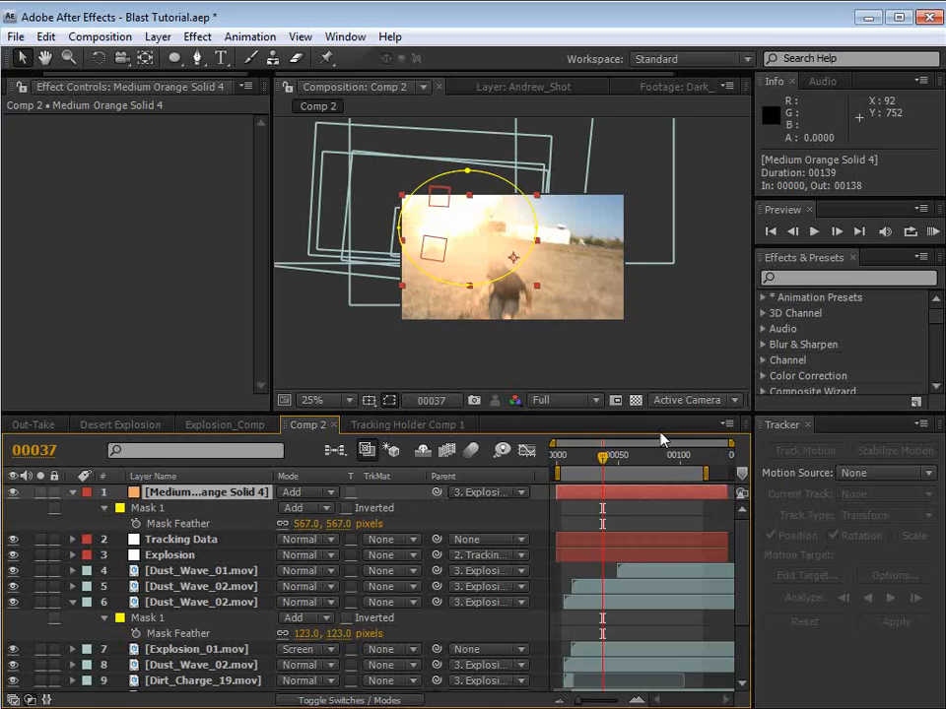
pyautogui.moveTo(398, 201); pyautogui.dragTo(341, 160)
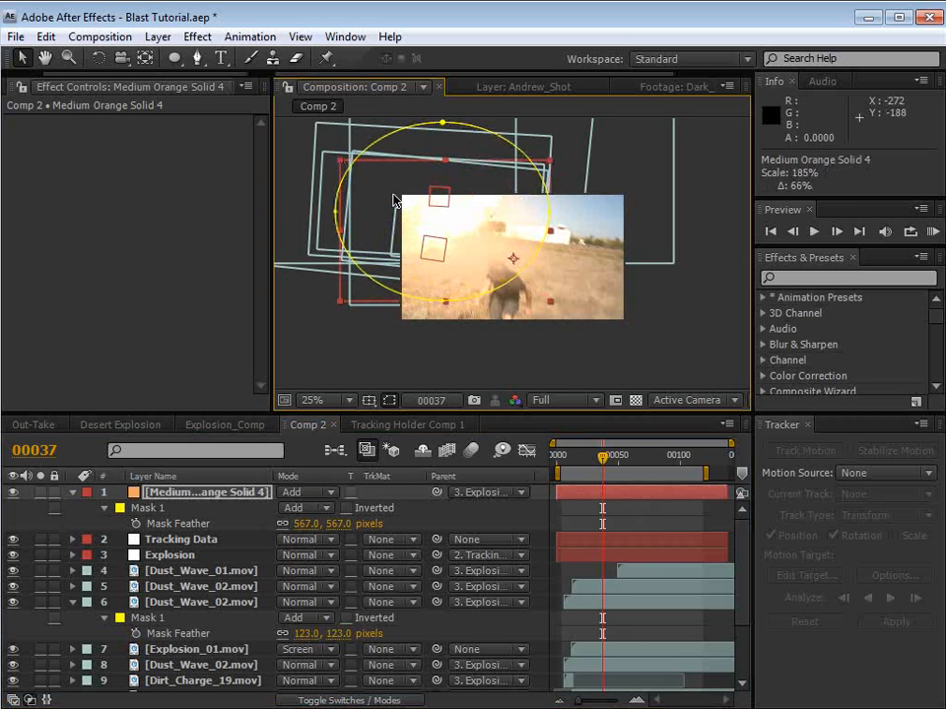
# Step: Shrink the orange solid's elliptical mask to about 80.2% so the glow stays around the fireball
pyautogui.doubleClick(443, 300)
pyautogui.moveTo(337, 124); pyautogui.dragTo(378, 157)
pyautogui.doubleClick(547, 361)
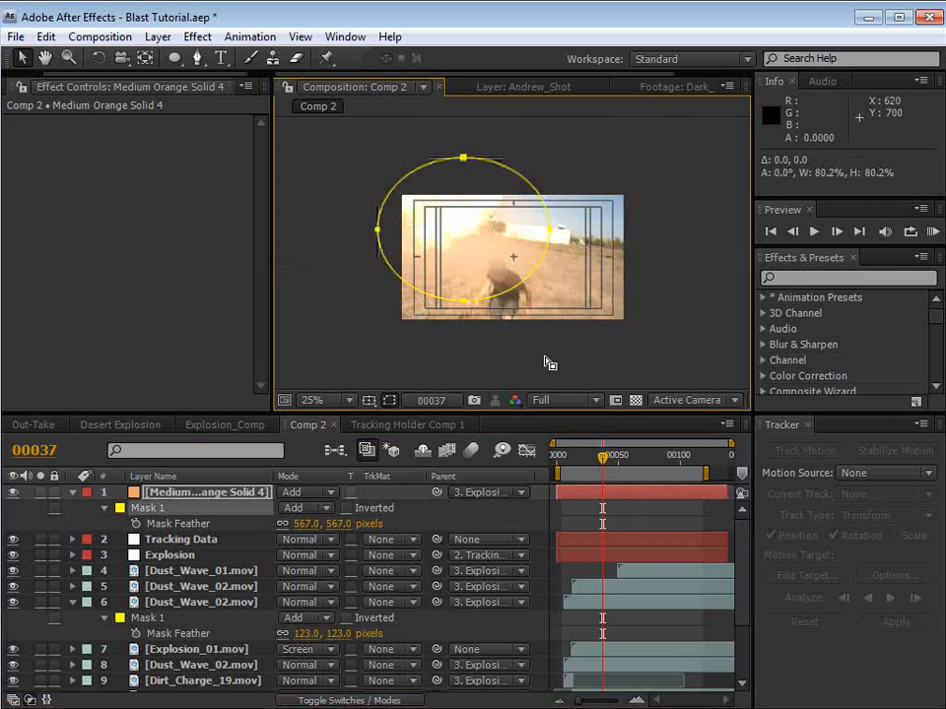
pyautogui.click(545, 359)
pyautogui.click(544, 360)
pyautogui.scroll(2, 501, 277)
pyautogui.moveTo(489, 280); pyautogui.dragTo(511, 283)
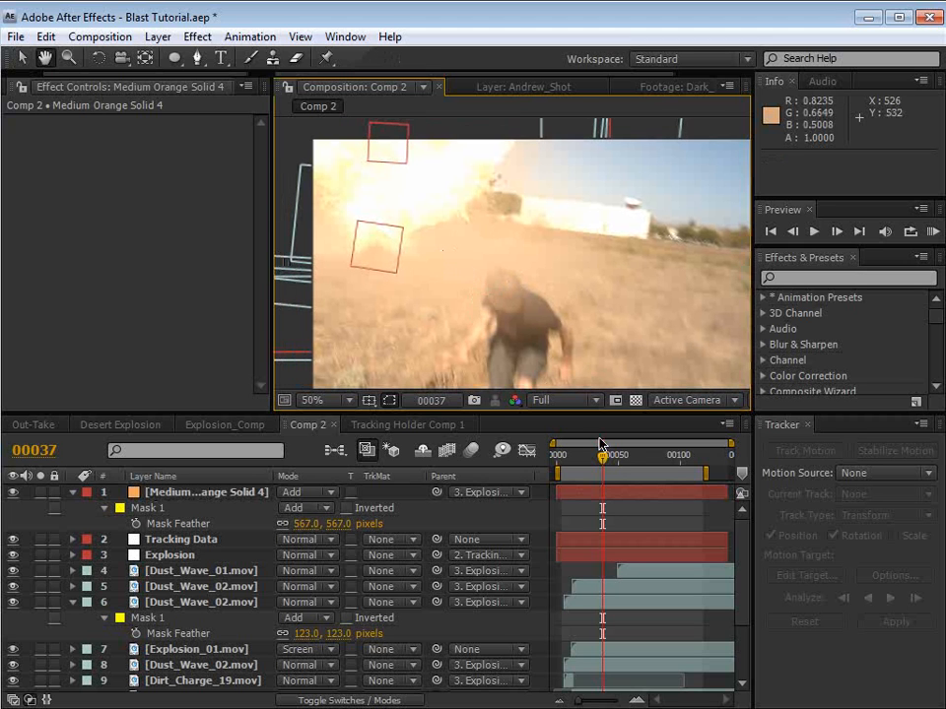
# Step: Start the orange solid's opacity animation with a 0% keyframe at frame 18, just before the fireball erupts
pyautogui.click(600, 498)
pyautogui.press('t')
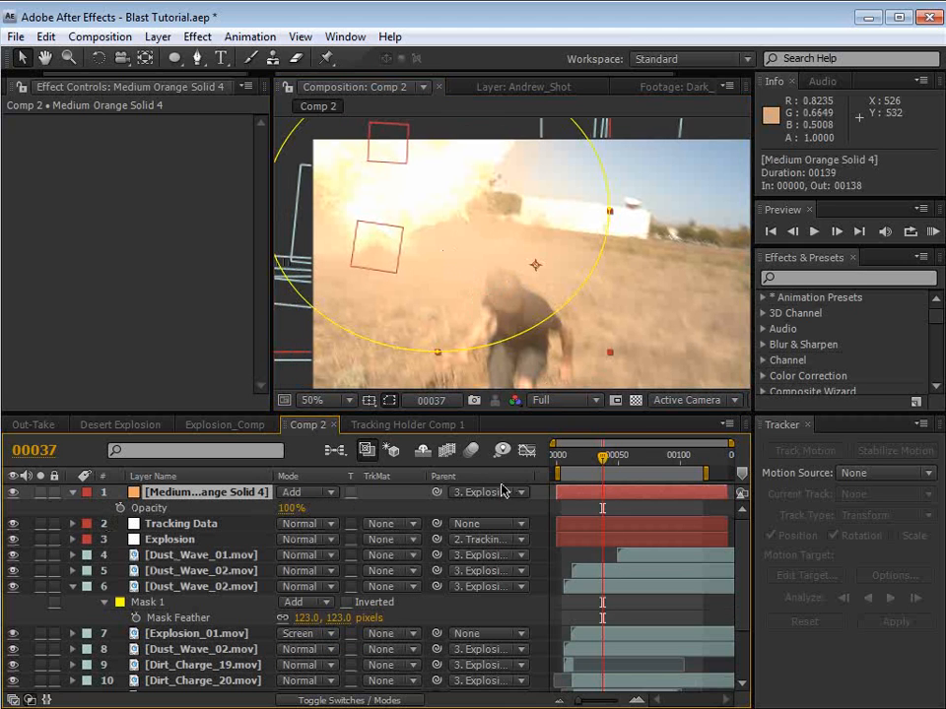
pyautogui.press('pageup')
pyautogui.press('pageup')
pyautogui.press('pageup')
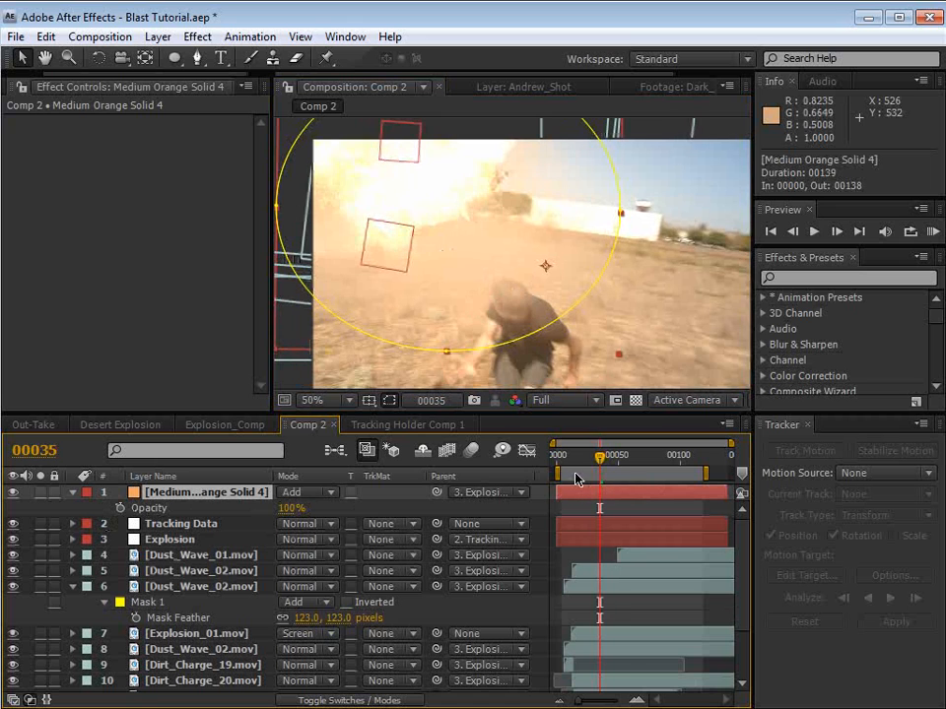
pyautogui.click(586, 457)
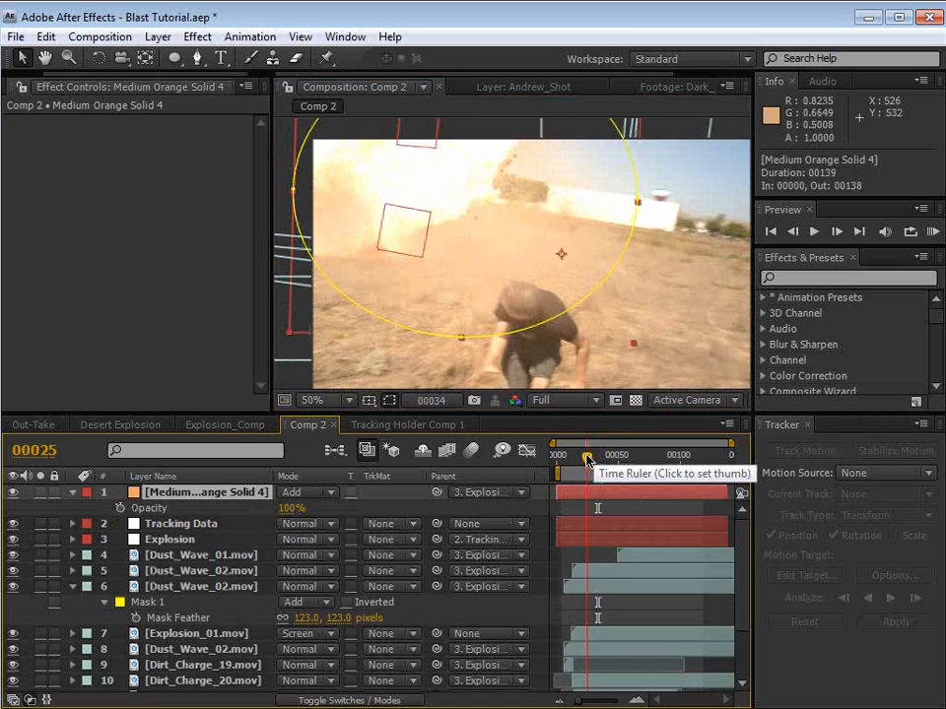
pyautogui.moveTo(586, 459); pyautogui.dragTo(579, 464)
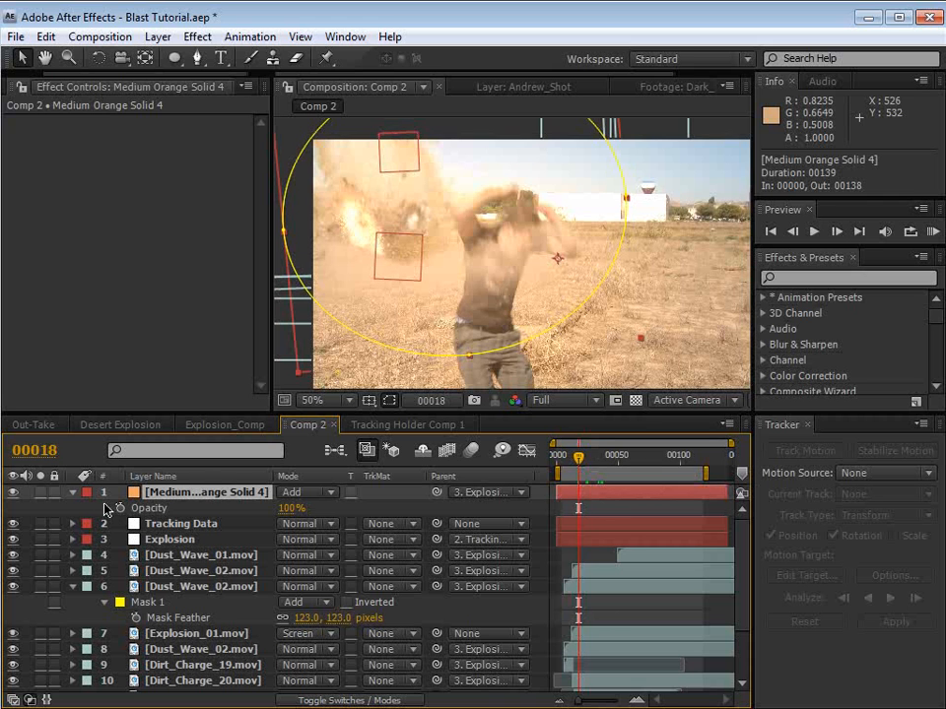
pyautogui.click(292, 509)
pyautogui.write('0')
pyautogui.press('Return')
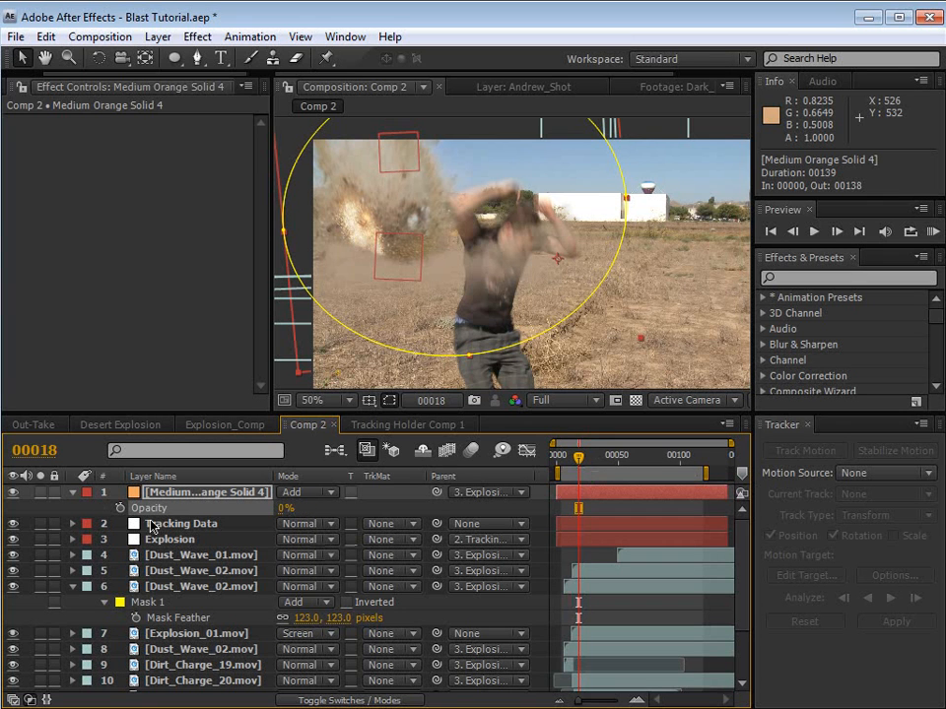
pyautogui.click(120, 508)
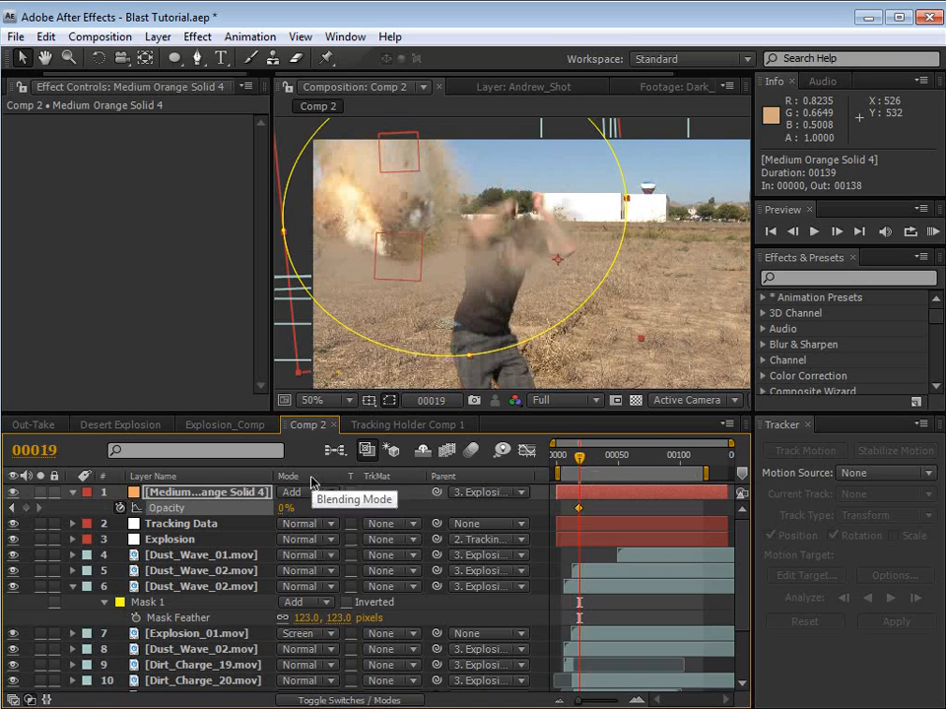
# Step: Raise the orange solid's opacity to 100% at frame 21
pyautogui.press('pagedown')
pyautogui.press('pagedown')
pyautogui.moveTo(281, 509); pyautogui.dragTo(413, 505)
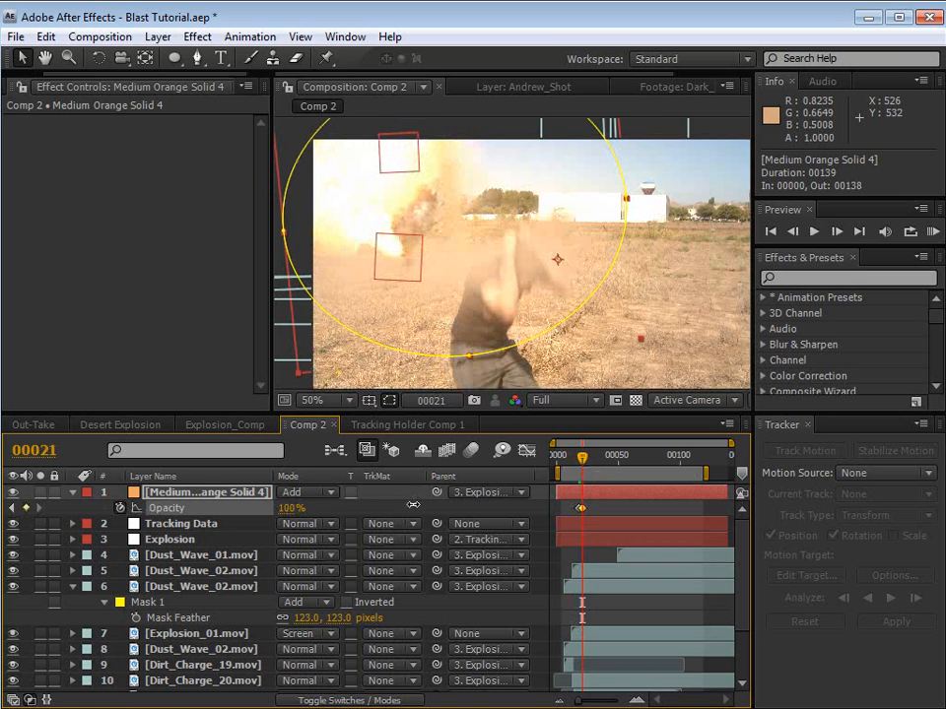
# Step: Fade the orange solid's opacity back to 0%, placing that keyframe at frame 73
pyautogui.moveTo(581, 456); pyautogui.dragTo(623, 459)
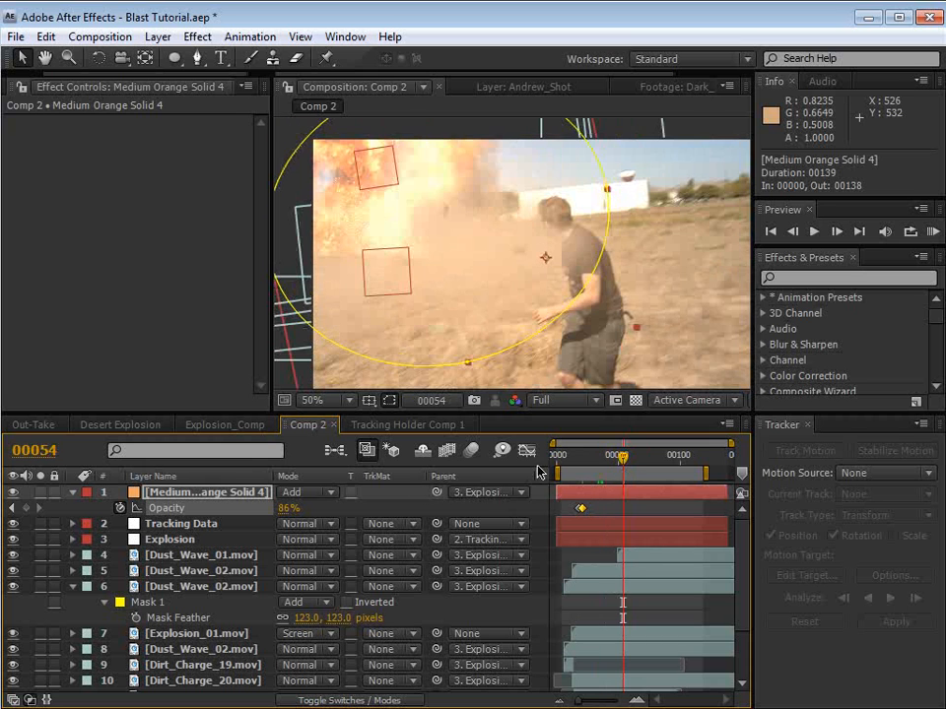
pyautogui.moveTo(280, 508); pyautogui.dragTo(168, 509)
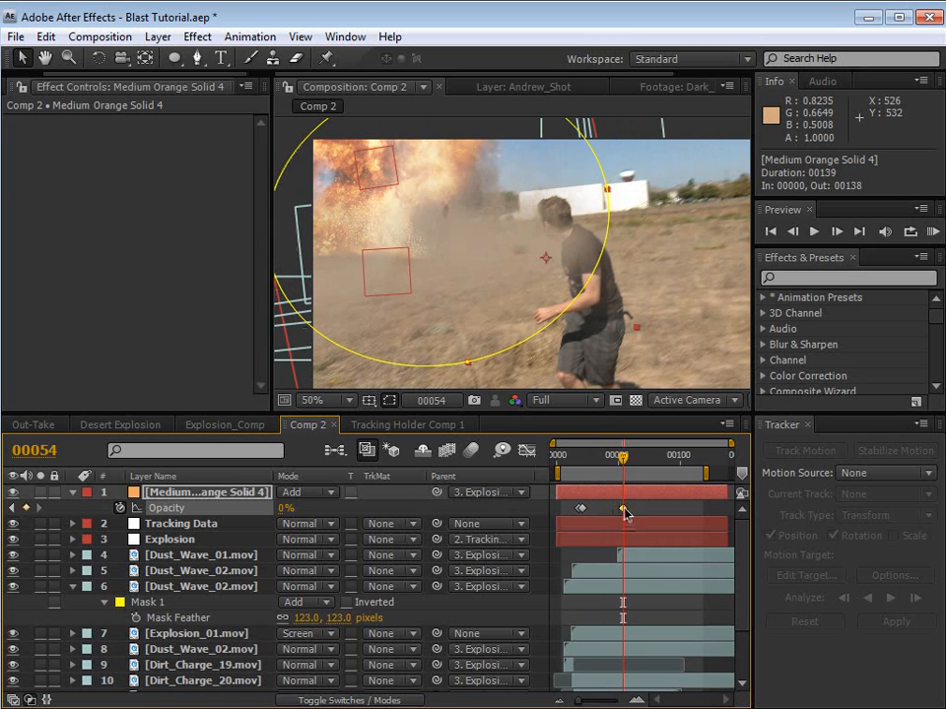
pyautogui.moveTo(624, 509); pyautogui.dragTo(647, 511)
pyautogui.click(635, 461)
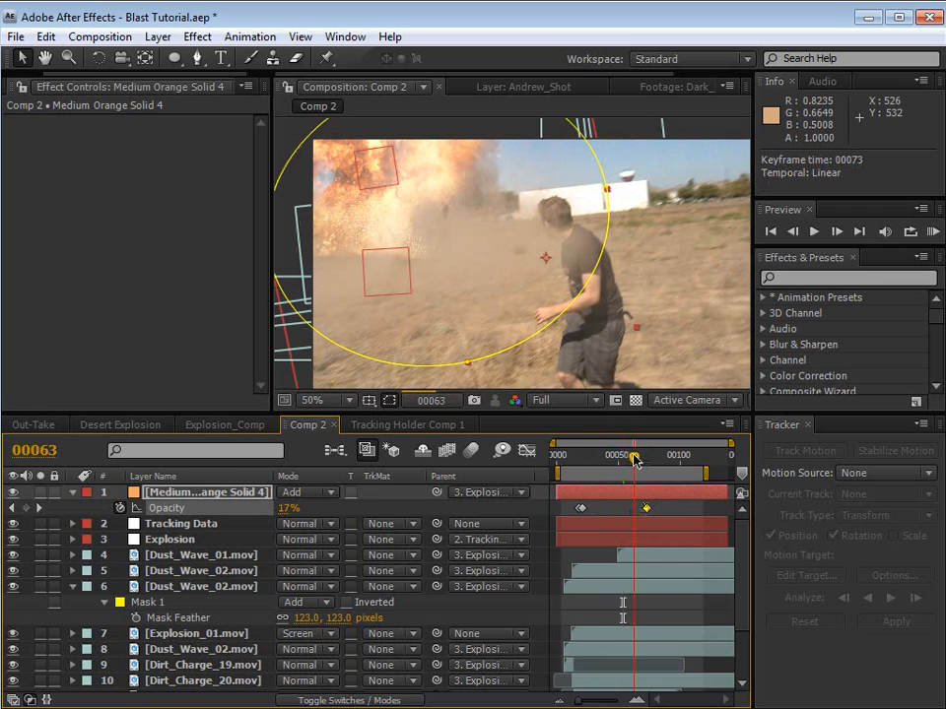
# Step: Hide the layer controls and check how the orange glow appears and fades across the shot
pyautogui.hotkey('ctrl', 'shift', 'h')
pyautogui.press('h')
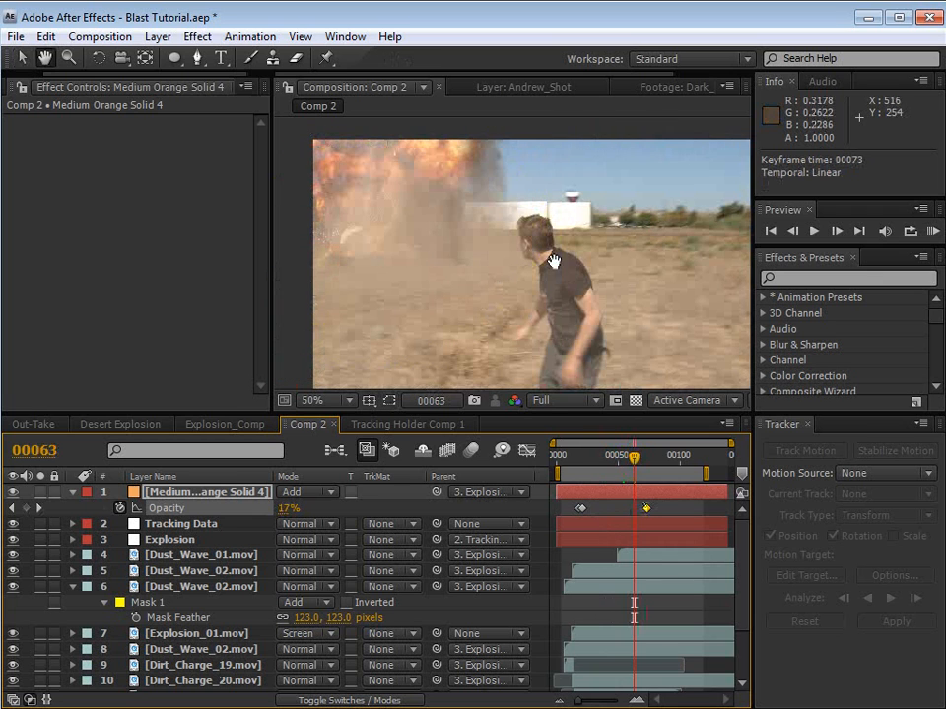
pyautogui.moveTo(553, 261); pyautogui.dragTo(527, 261)
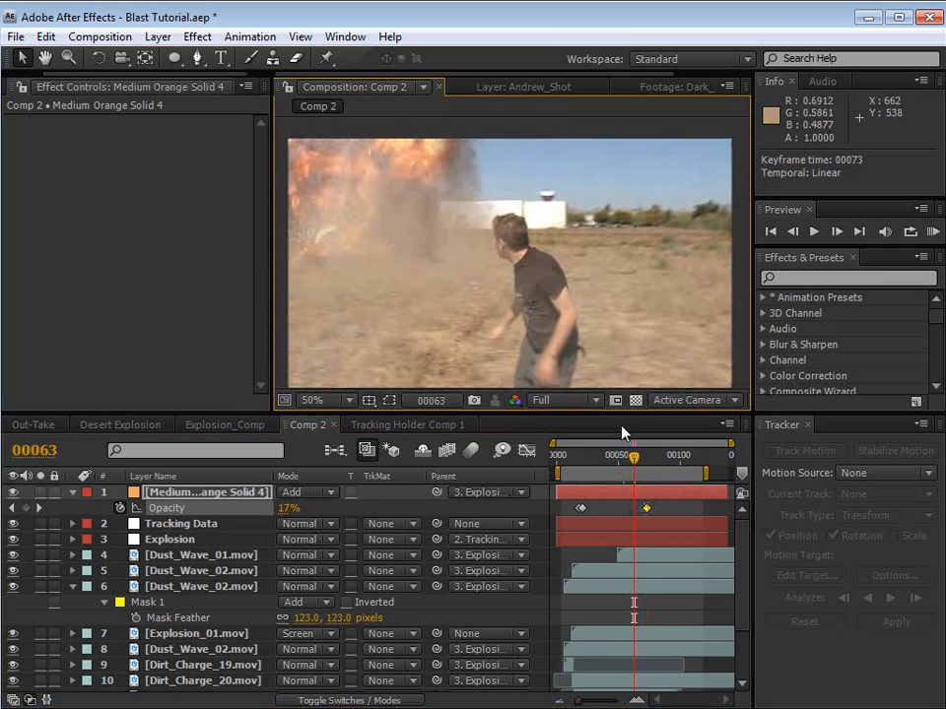
pyautogui.click(677, 502)
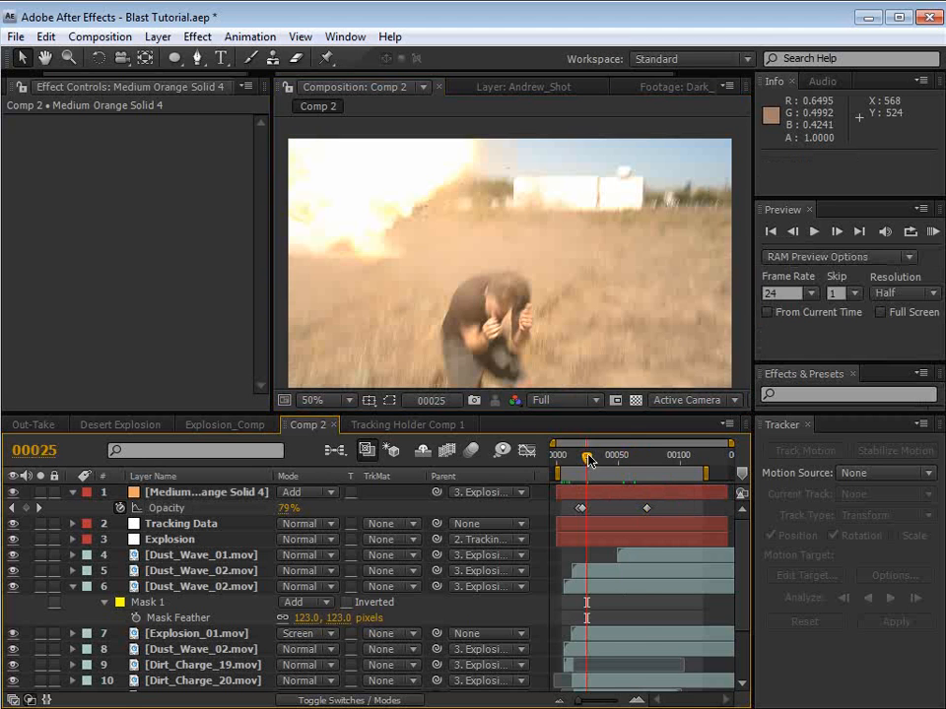
pyautogui.moveTo(589, 461); pyautogui.dragTo(581, 467)
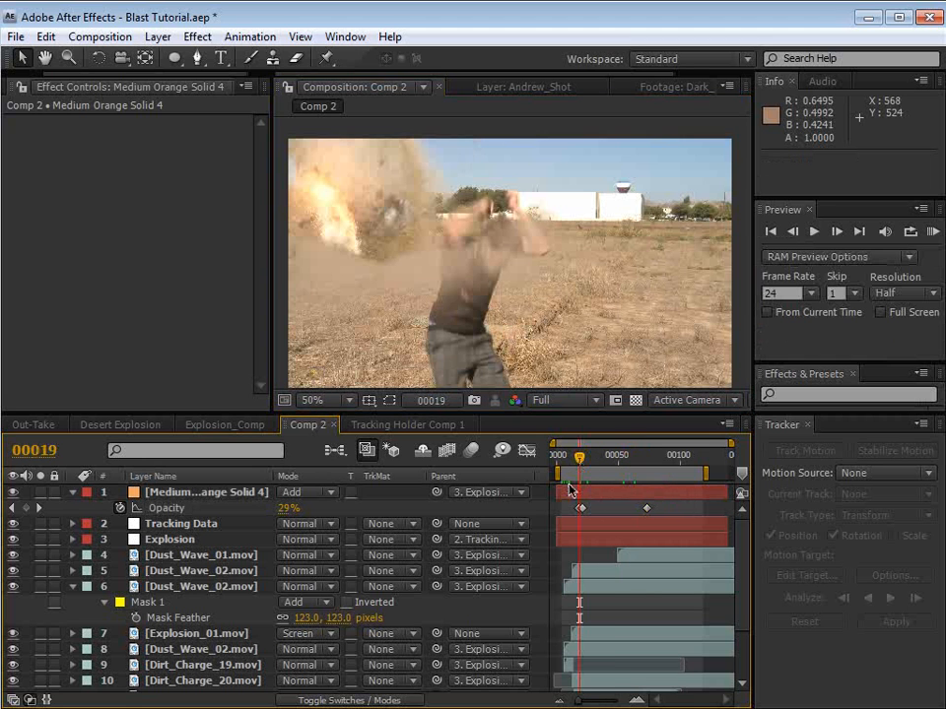
# Step: Parent the Explosion_01.mov layer to the Explosion null
pyautogui.click(333, 632)
pyautogui.moveTo(440, 640); pyautogui.dragTo(170, 539)
pyautogui.click(608, 613)
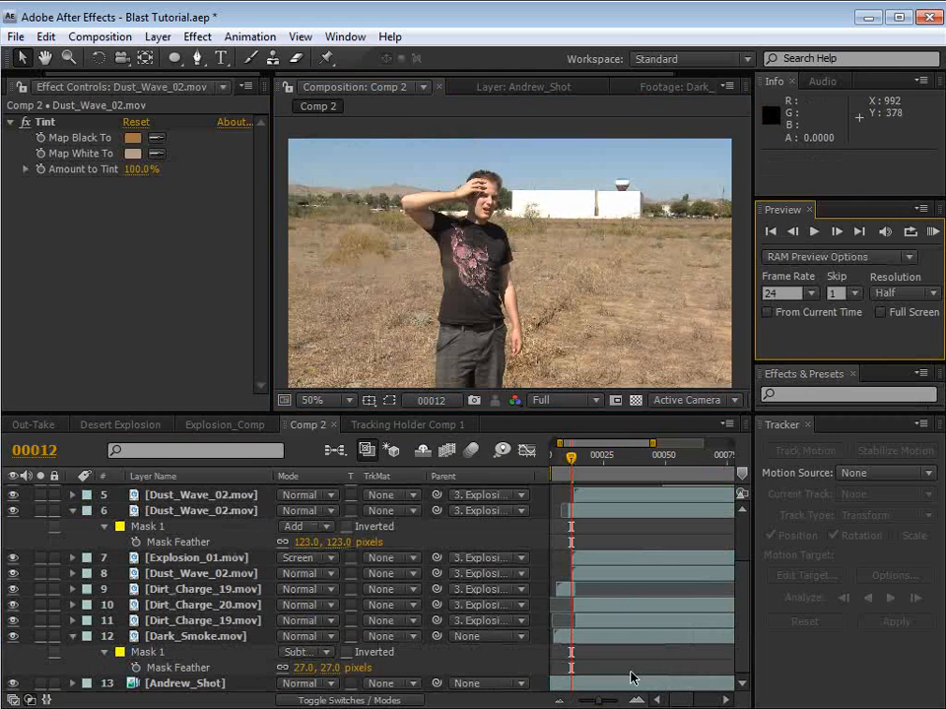
# Step: Parent the Dark_Smoke.mov layer to the Explosion null
pyautogui.click(187, 637)
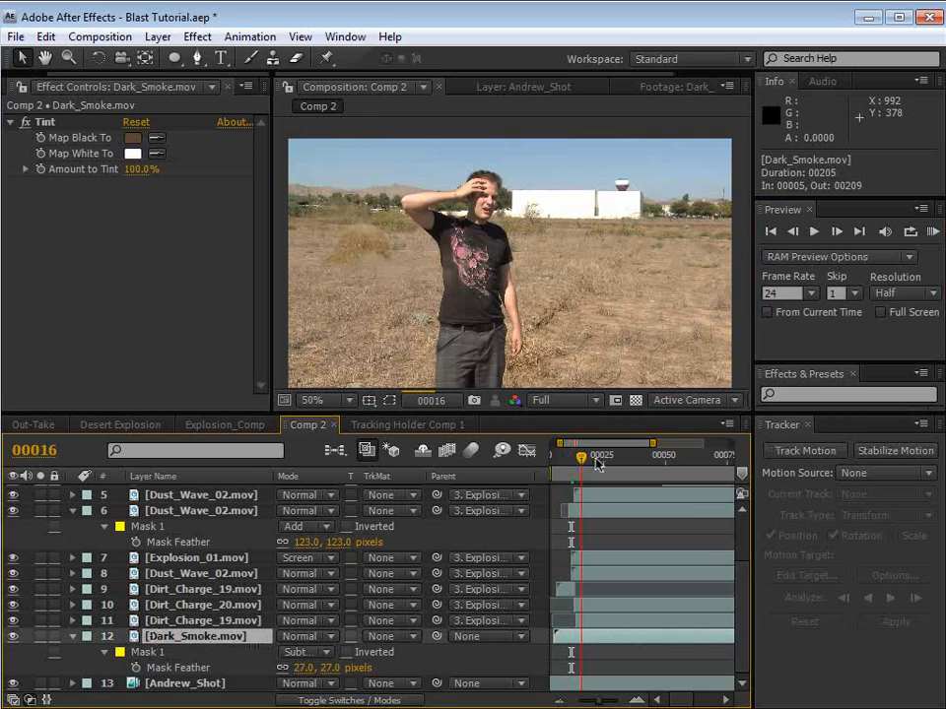
pyautogui.click(597, 463)
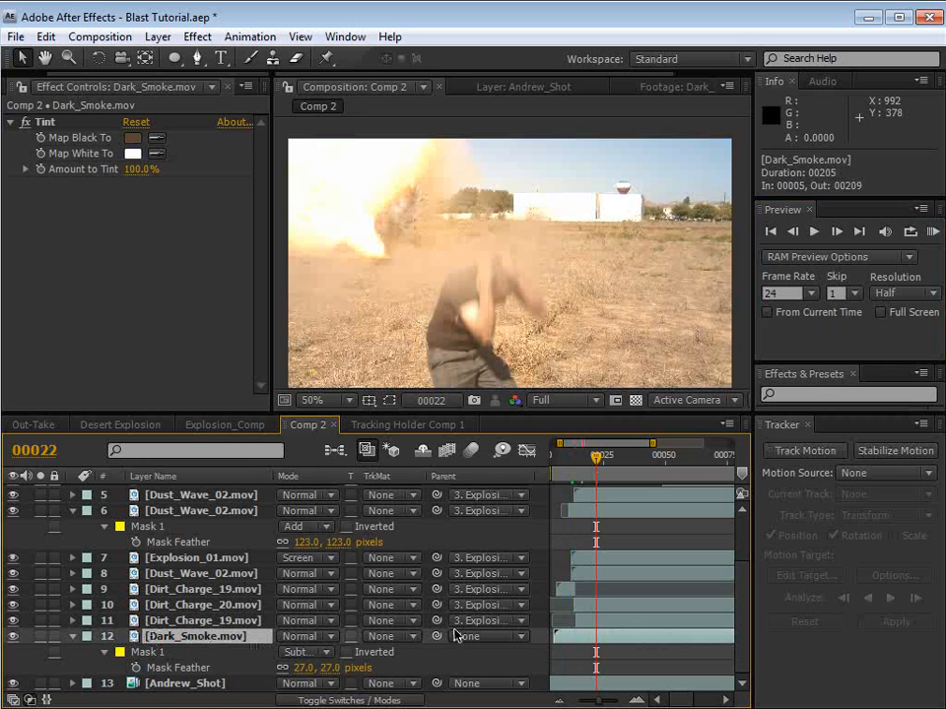
pyautogui.scroll(3, 237, 572)
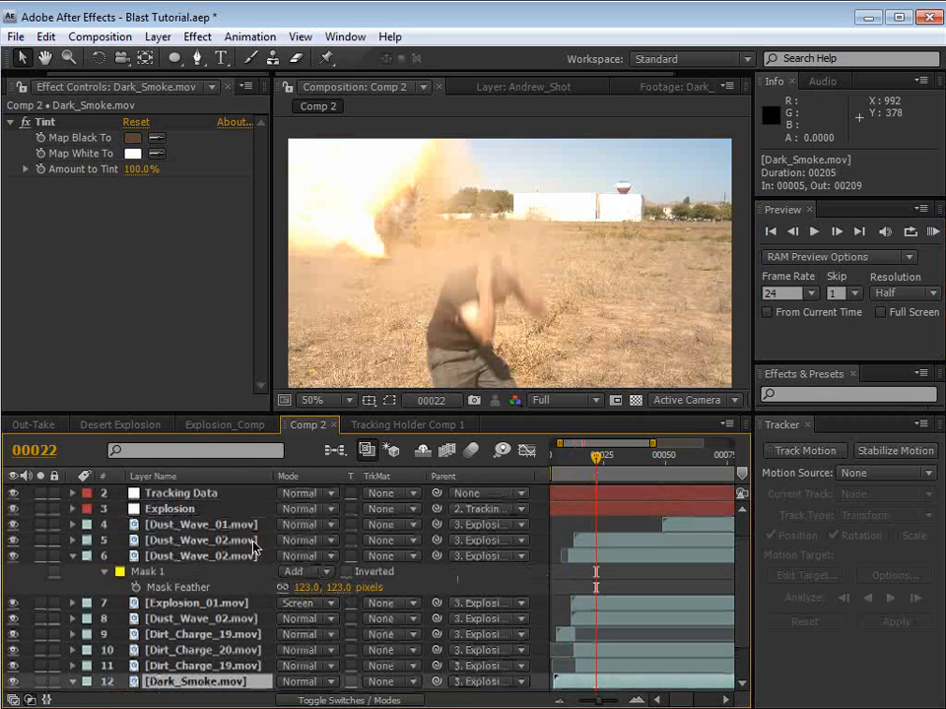
pyautogui.scroll(2, 394, 555)
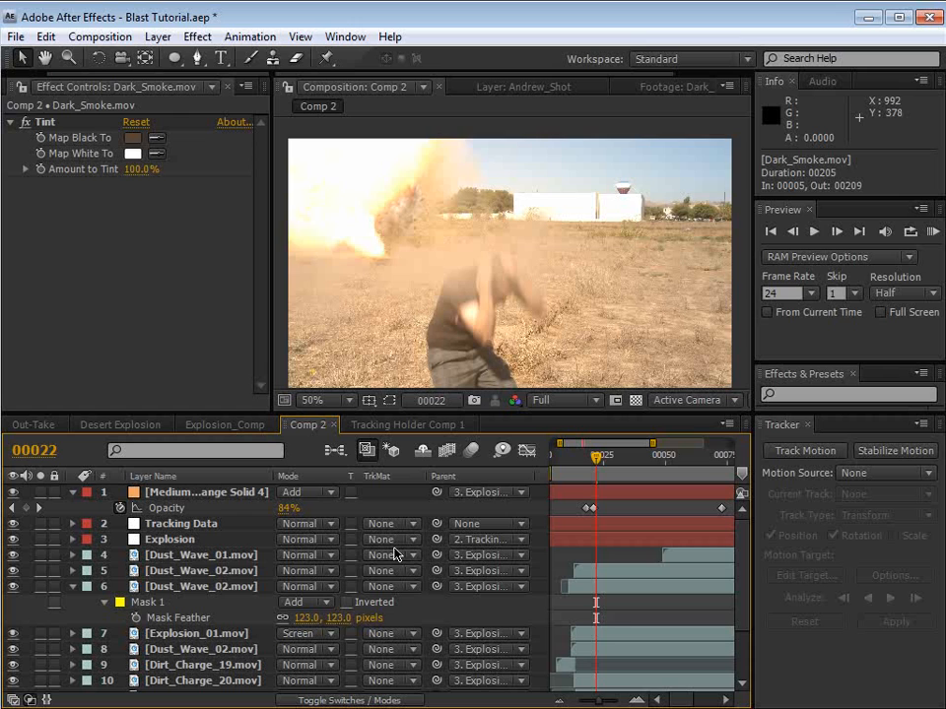
# Step: Preview the composite in RAM, then inspect the blast and glow at individual frames up to frame 49
pyautogui.click(586, 611)
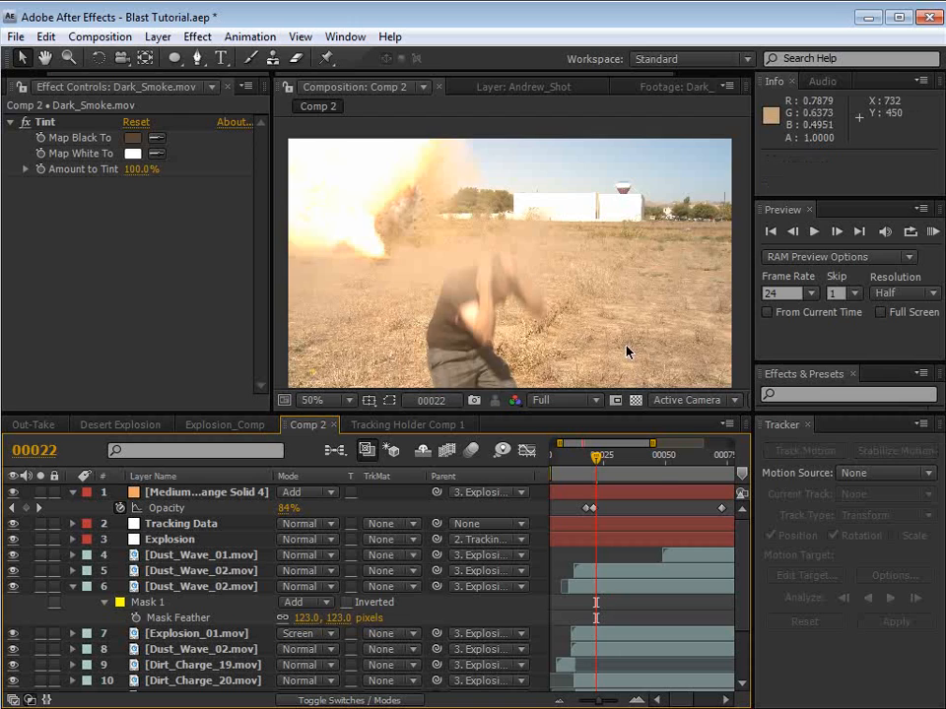
pyautogui.press('KP_0')
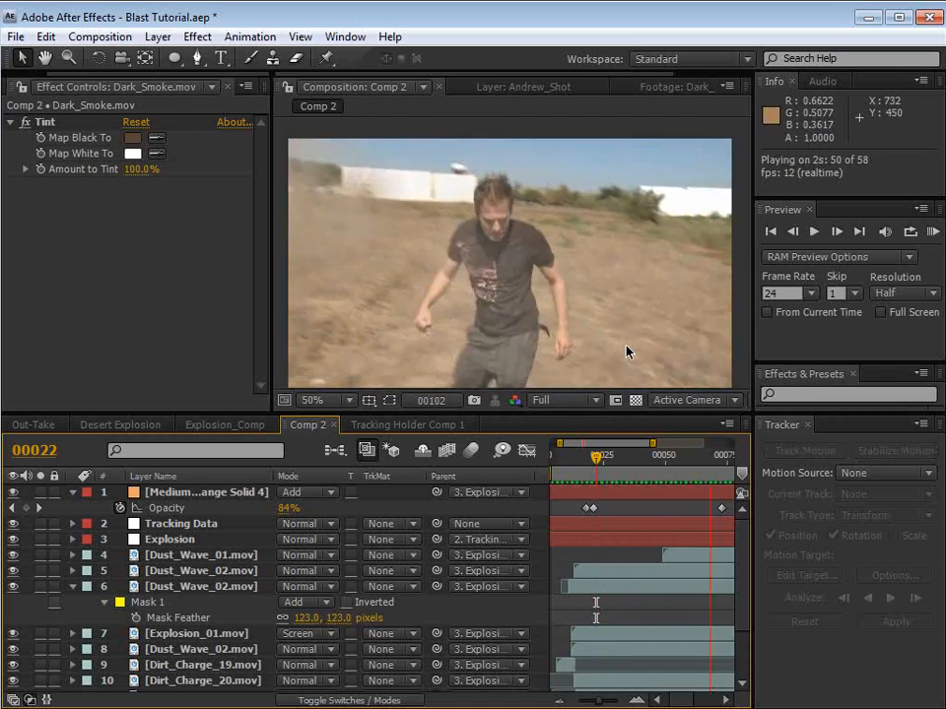
pyautogui.press('space')
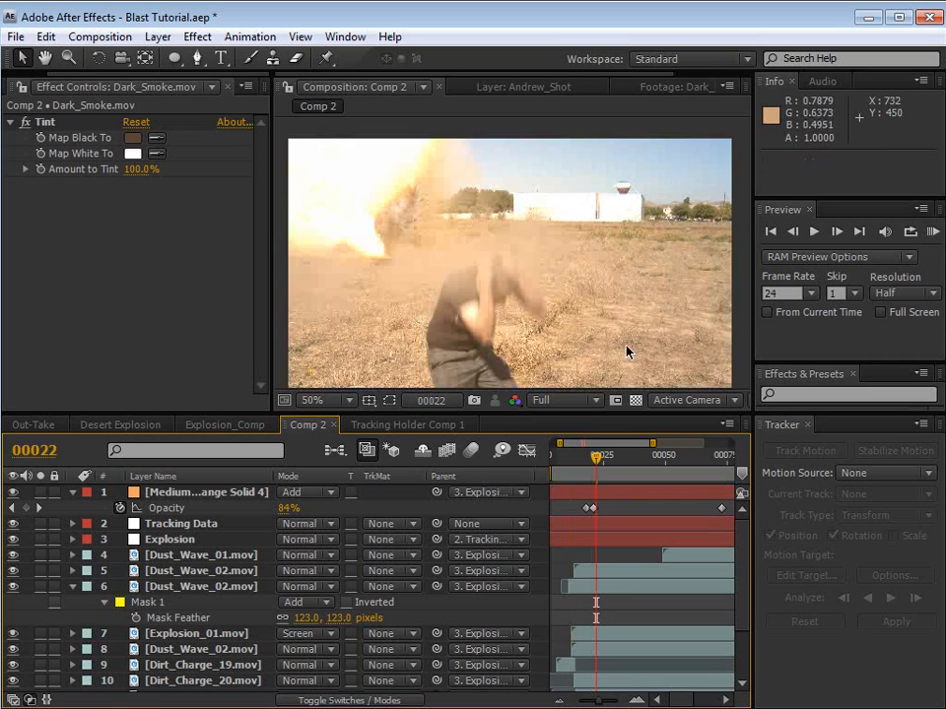
pyautogui.press('-')
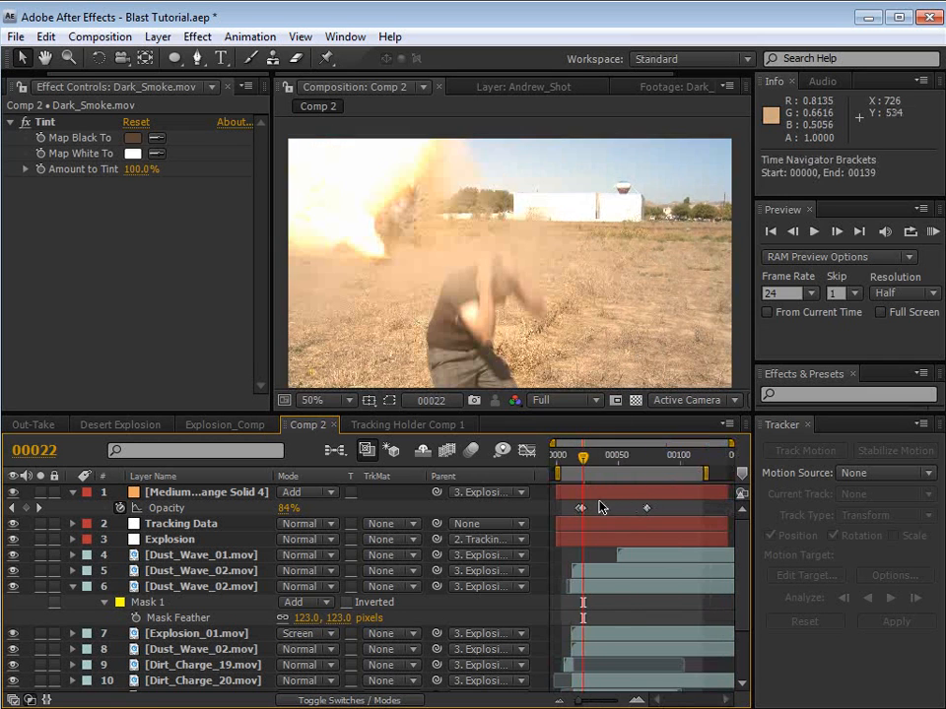
pyautogui.click(598, 463)
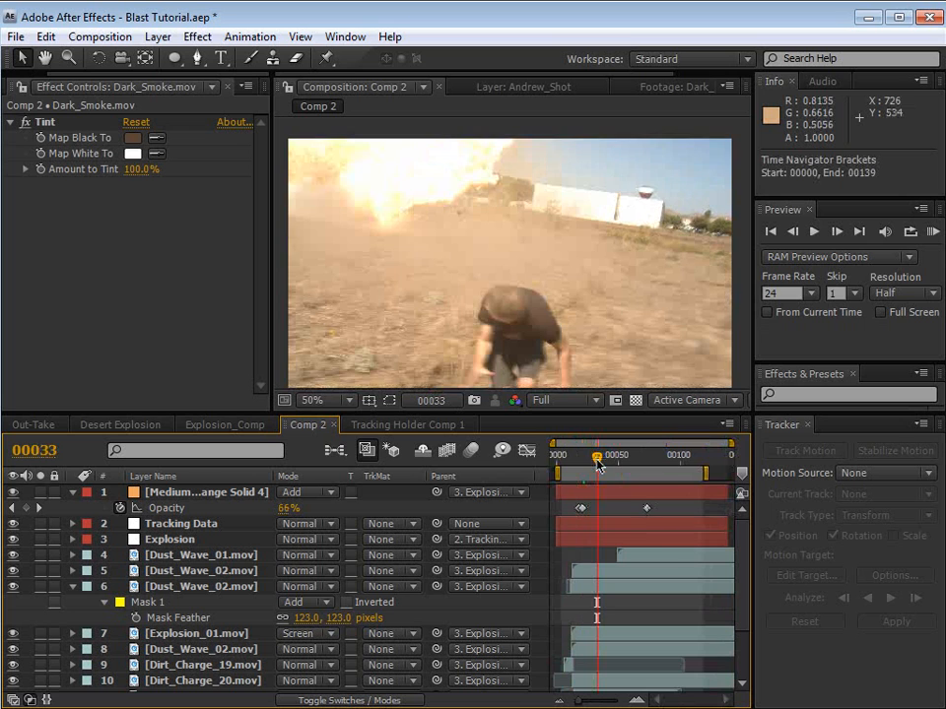
pyautogui.click(616, 456)
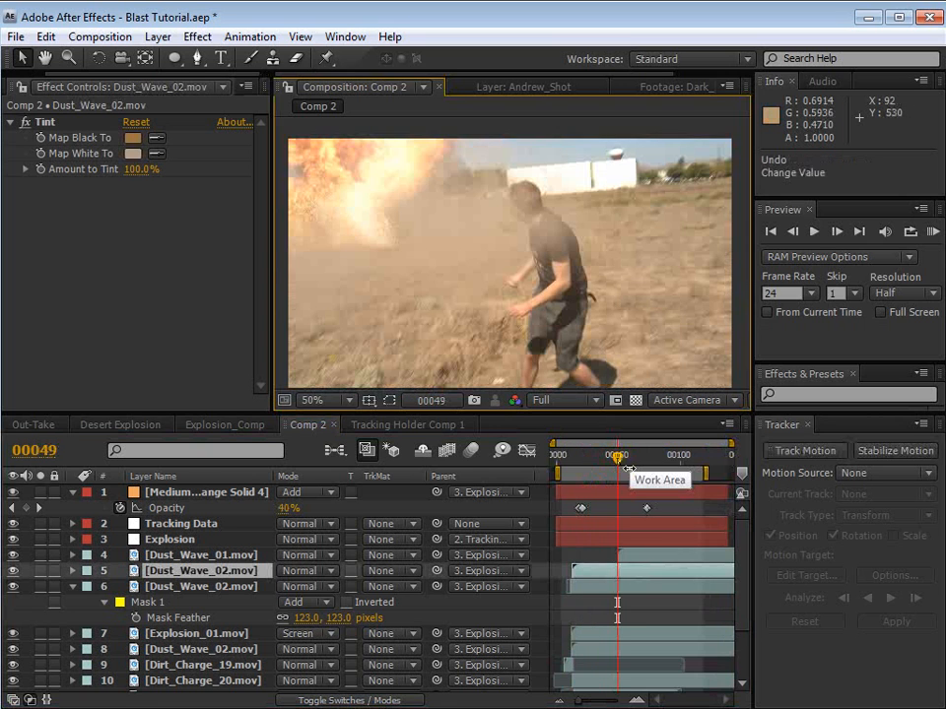
# Step: Move the masked Dust_Wave_02.mov layer left in the composition at frame 49
pyautogui.click(593, 588)
pyautogui.moveTo(463, 244); pyautogui.dragTo(390, 242)
pyautogui.click(605, 555)
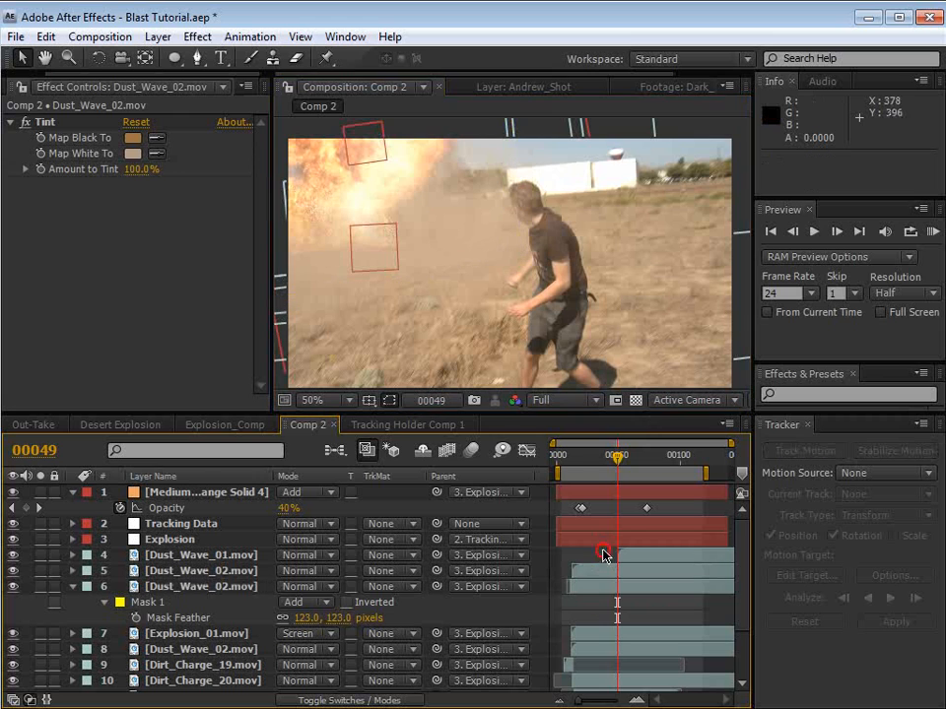
# Step: Convert the orange solid's opacity keyframe at frame 21 to Auto Bezier
pyautogui.click(583, 510)
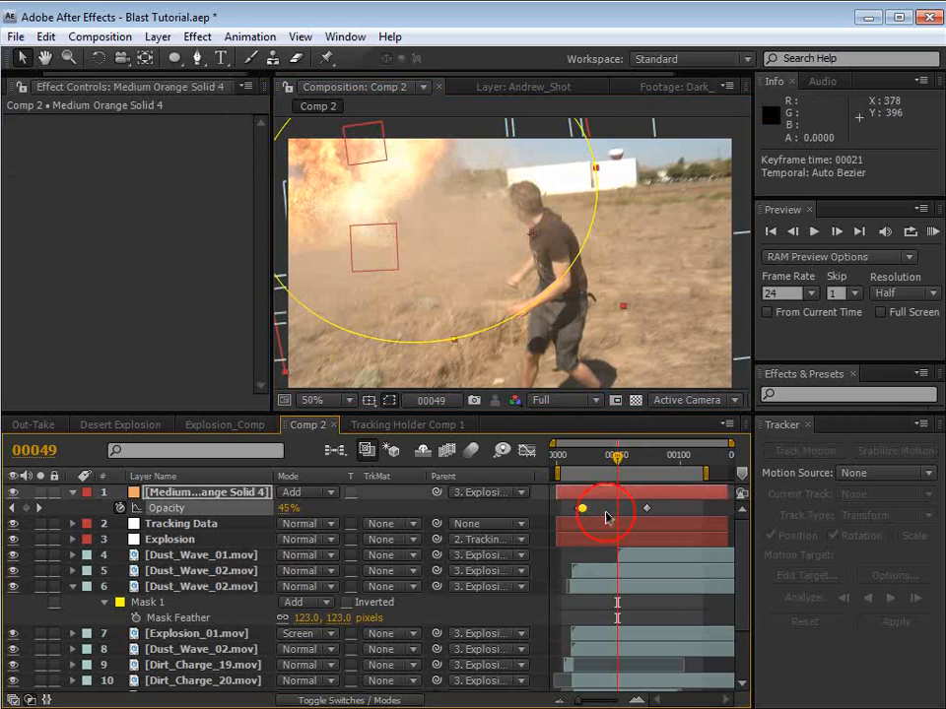
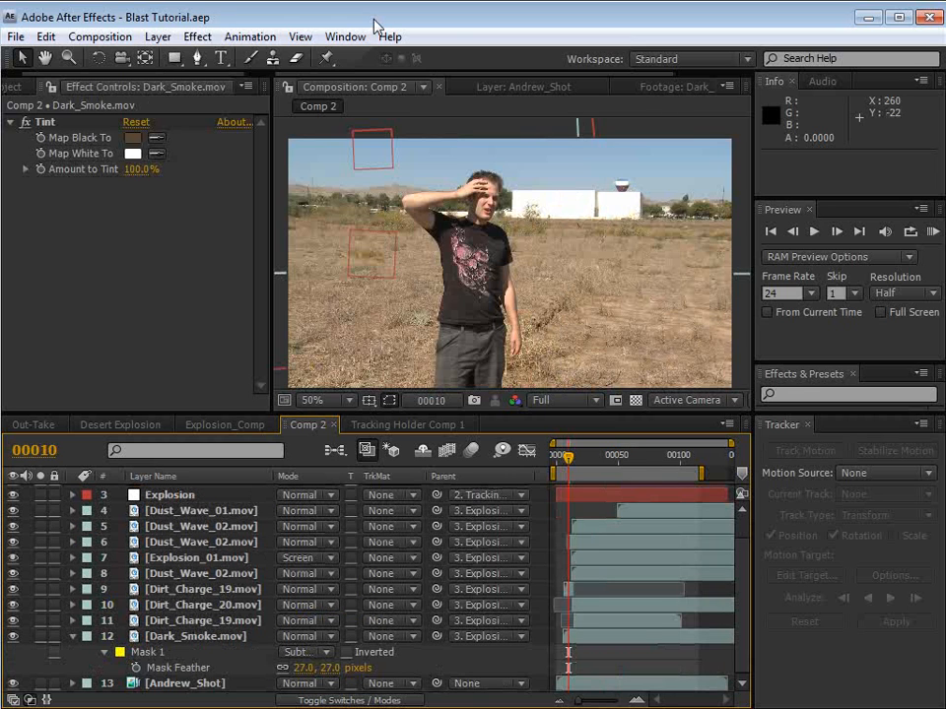
# Step: Create a new white solid layer 1000 pixels wide and 1000 pixels high
pyautogui.click(157, 36)
pyautogui.moveTo(187, 57)
pyautogui.click(535, 80)
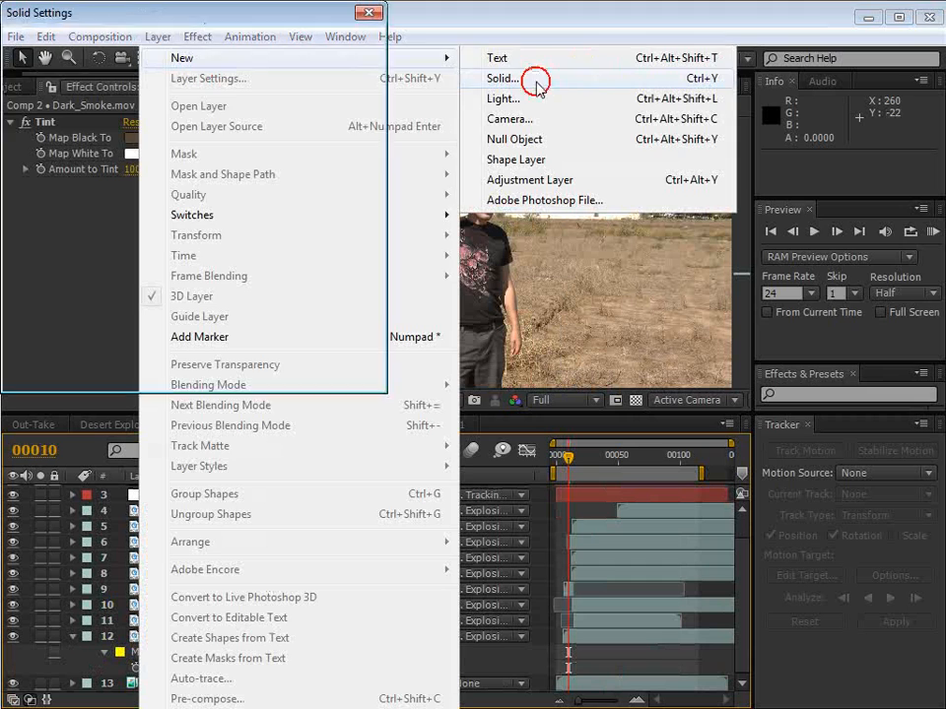
pyautogui.click(134, 93)
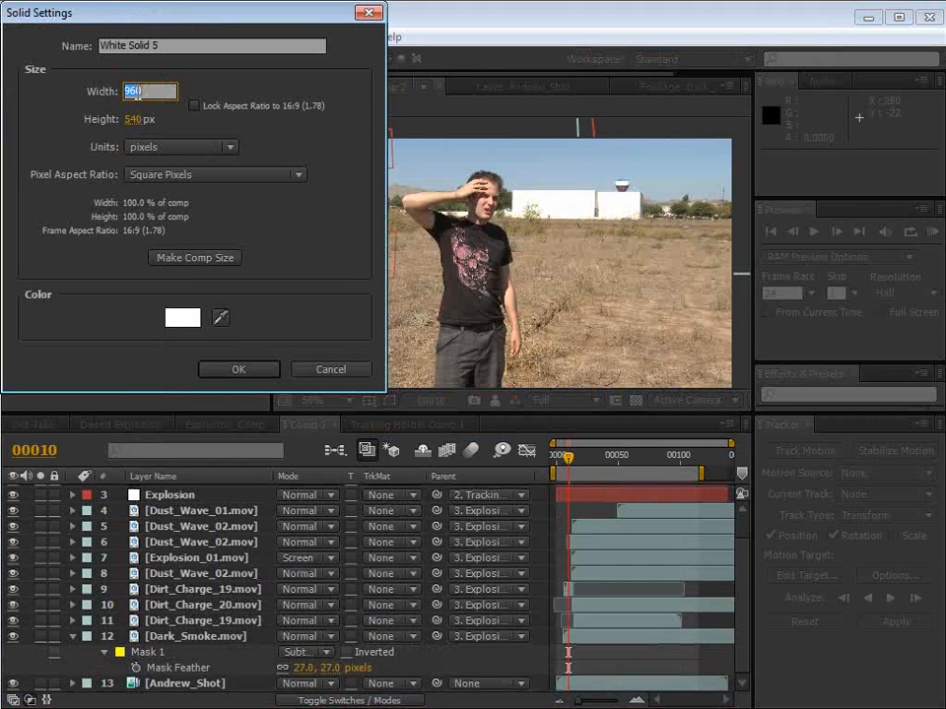
pyautogui.write('1000')
pyautogui.press('Tab')
pyautogui.write('1000')
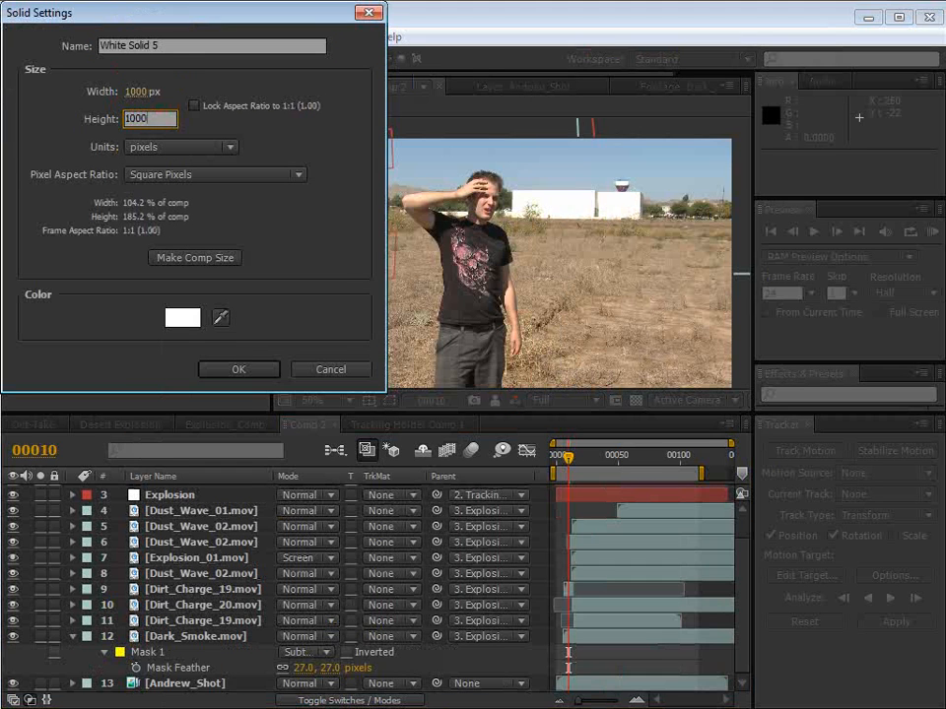
pyautogui.click(243, 371)
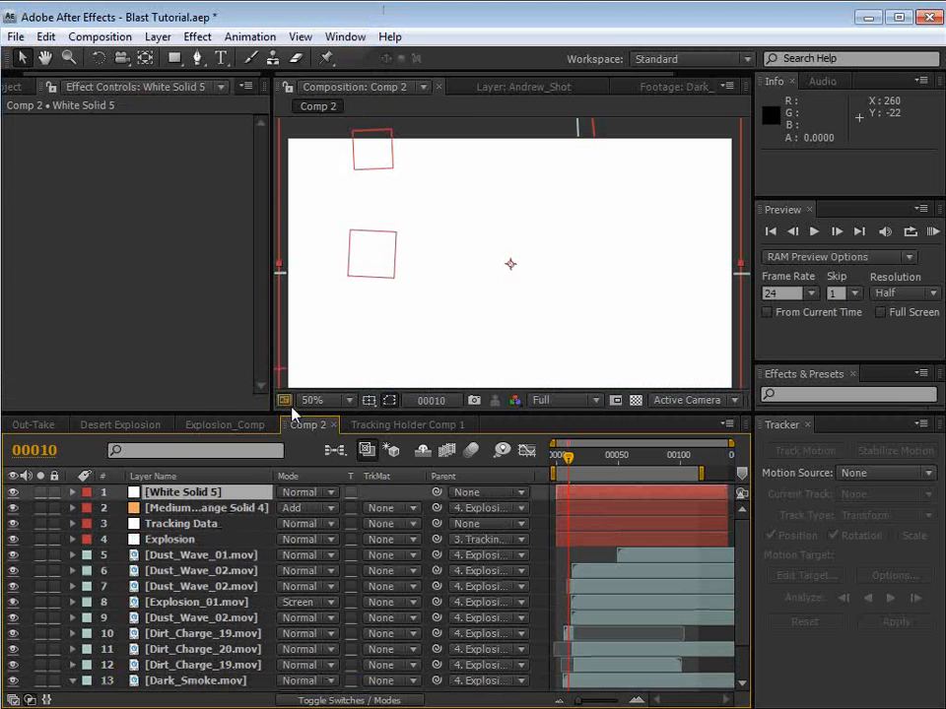
# Step: Draw a centered circular mask about 756 pixels across on the white solid and feather it 38 pixels
pyautogui.moveTo(177, 67); pyautogui.dragTo(236, 97)
pyautogui.moveTo(510, 265); pyautogui.dragTo(686, 446)
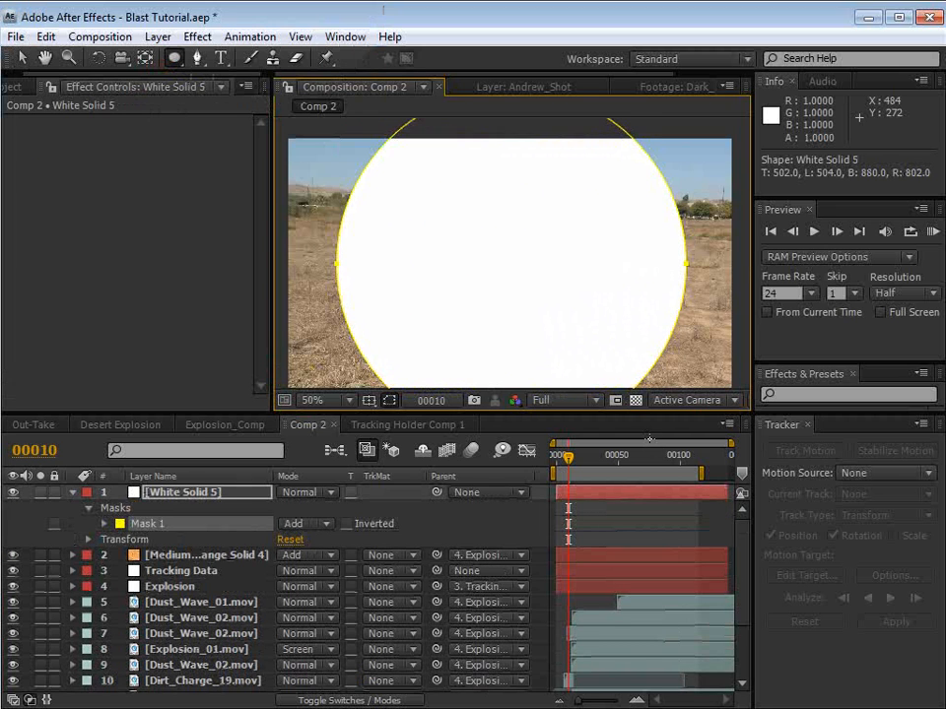
pyautogui.press('f')
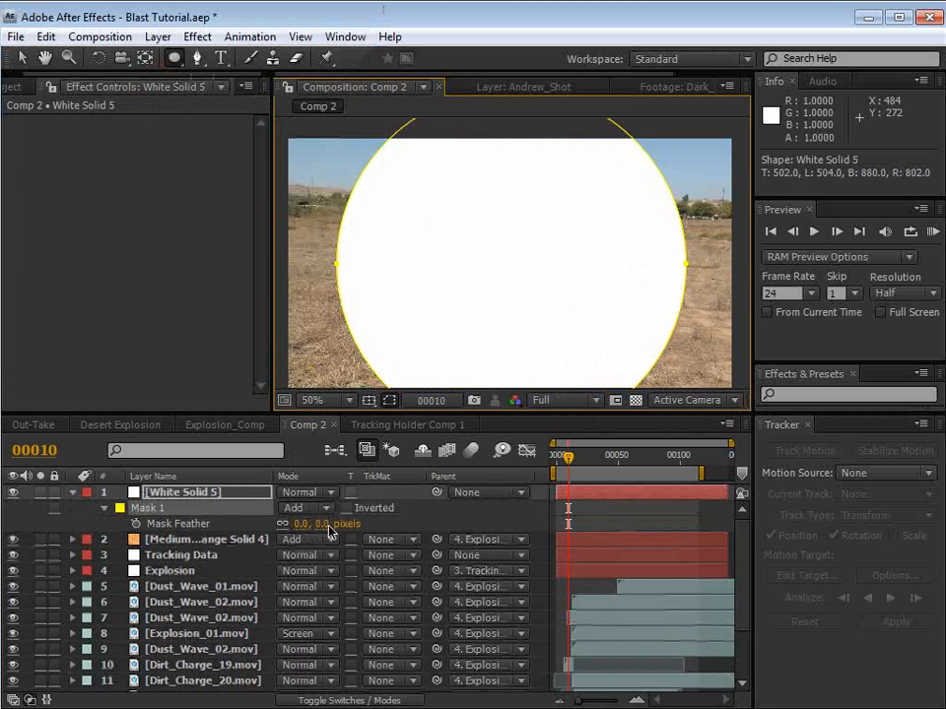
pyautogui.moveTo(331, 524); pyautogui.dragTo(611, 508)
pyautogui.click(611, 508)
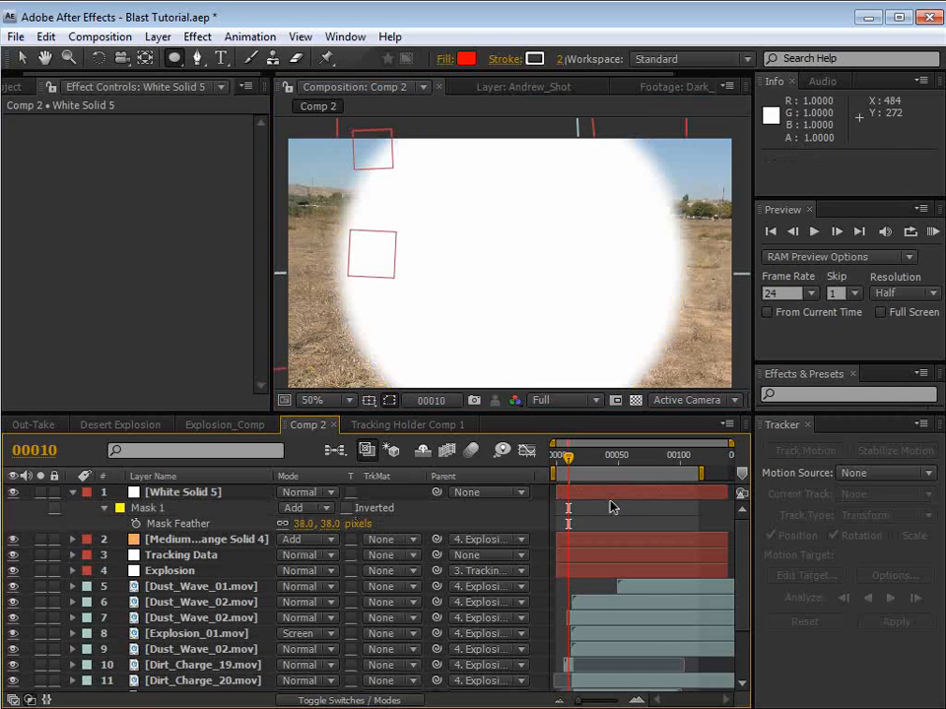
# Step: Make White Solid 5 a 3D layer, tilt it flat to the ground and move it toward the blast location
pyautogui.press('F4')
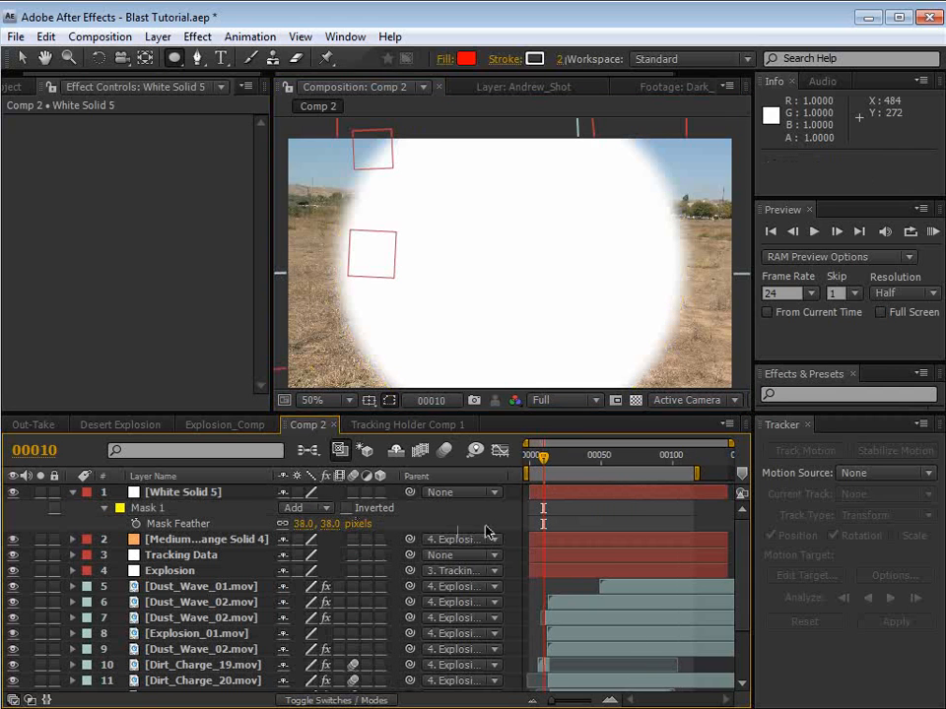
pyautogui.click(380, 492)
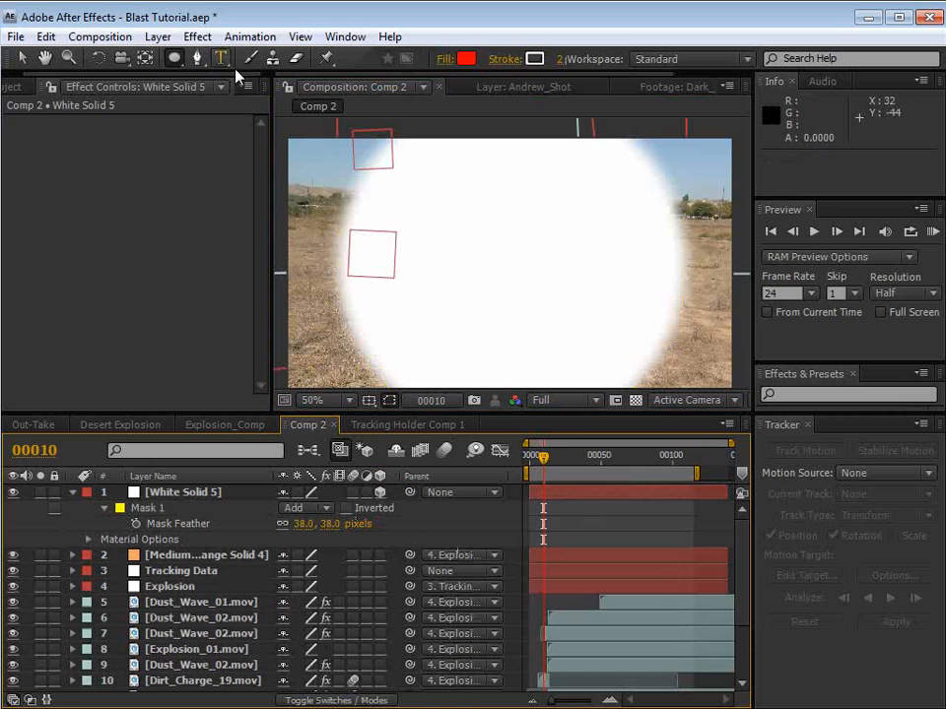
pyautogui.click(99, 58)
pyautogui.click(502, 293)
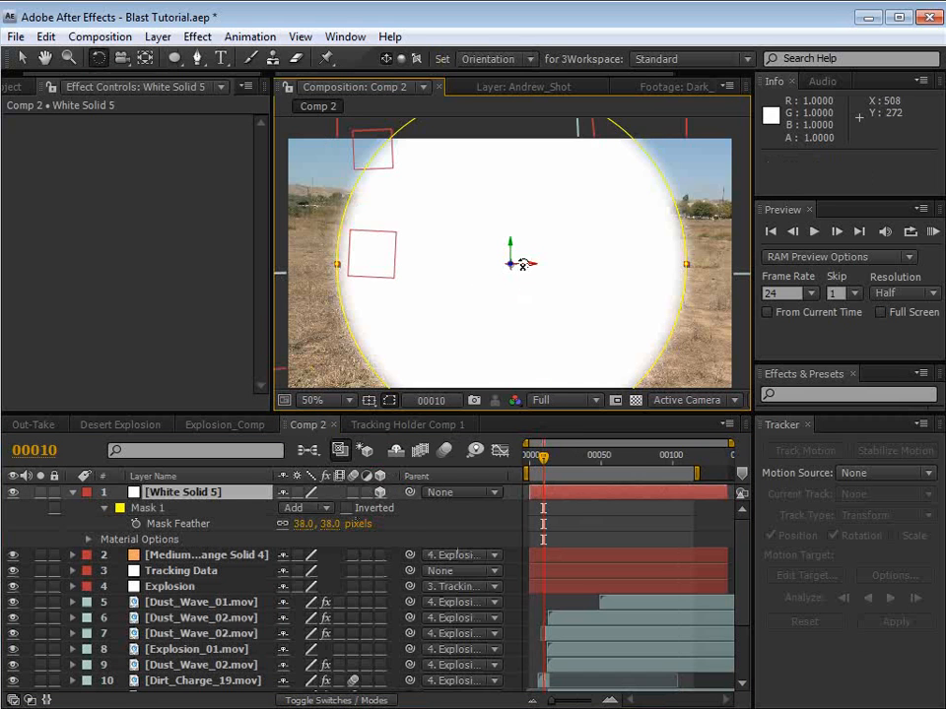
pyautogui.moveTo(522, 265); pyautogui.dragTo(397, 257)
pyautogui.press('v')
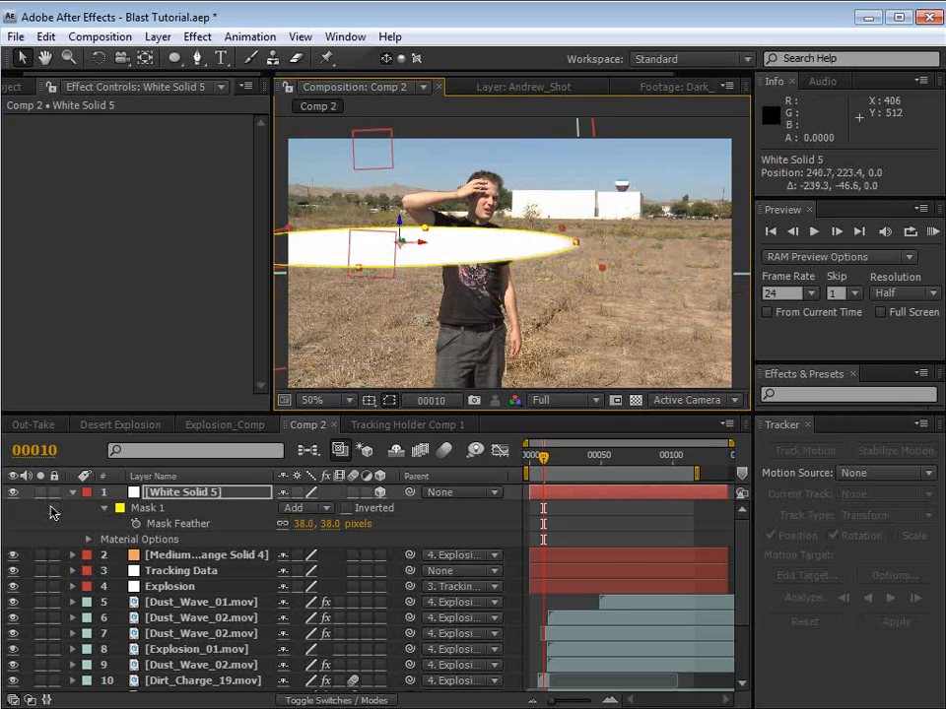
# Step: Keyframe White Solid 5's scale at 22% at frame 10
pyautogui.press('s')
pyautogui.click(119, 506)
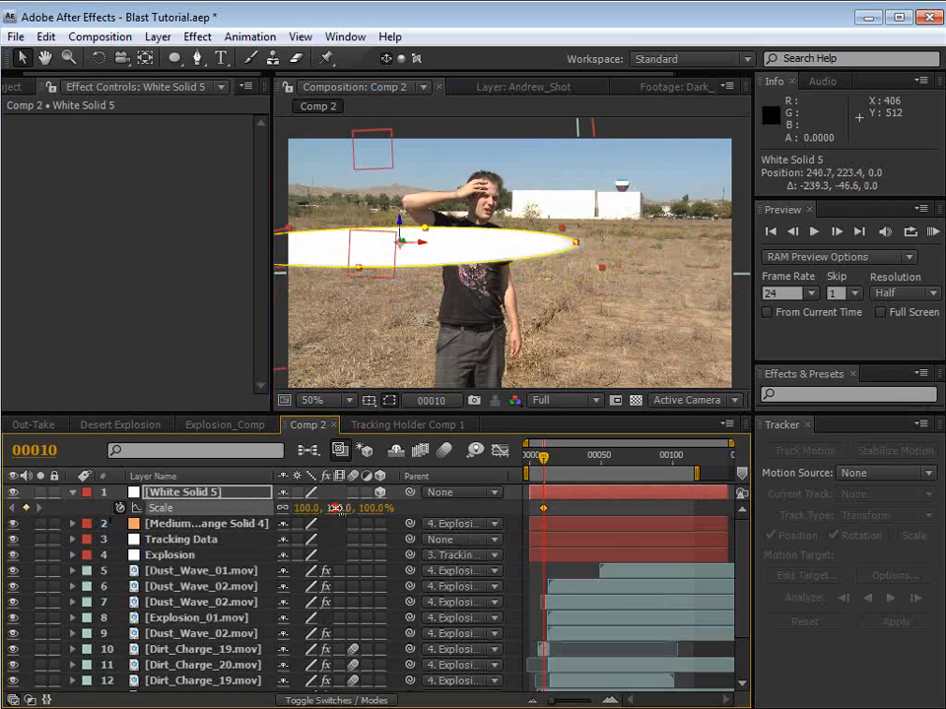
pyautogui.moveTo(335, 508); pyautogui.dragTo(121, 512)
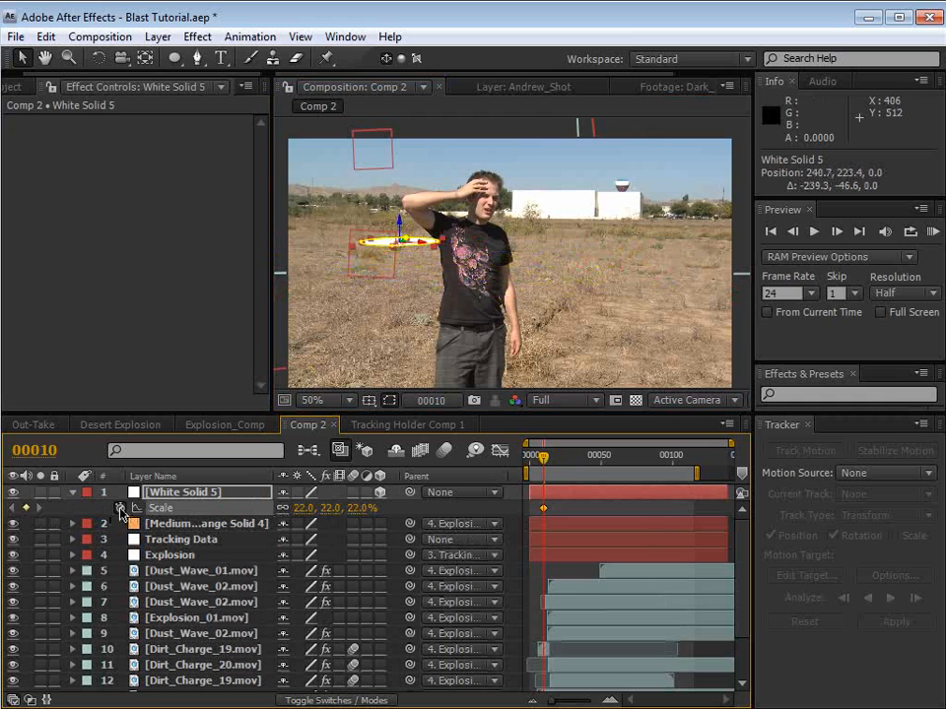
# Step: Solo White Solid 5 and keyframe its scale at 377% at frame 19
pyautogui.moveTo(545, 457); pyautogui.dragTo(566, 469)
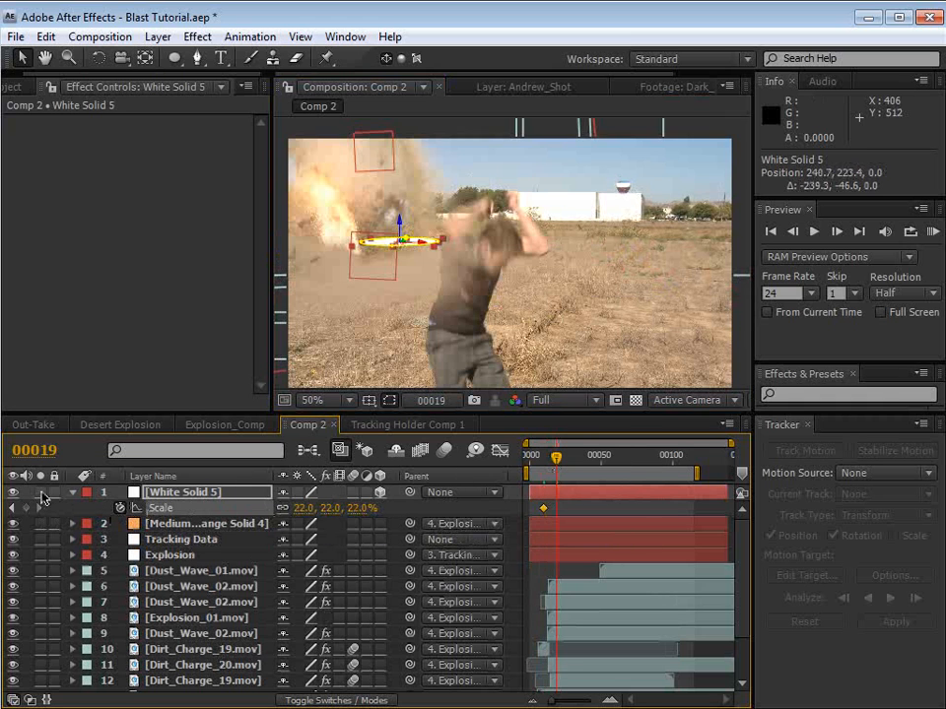
pyautogui.click(41, 493)
pyautogui.moveTo(333, 509); pyautogui.dragTo(492, 281)
pyautogui.press(',')
pyautogui.moveTo(557, 461)
pyautogui.mouseDown()
pyautogui.moveTo(547, 465)
pyautogui.moveTo(556, 471)
pyautogui.mouseUp()
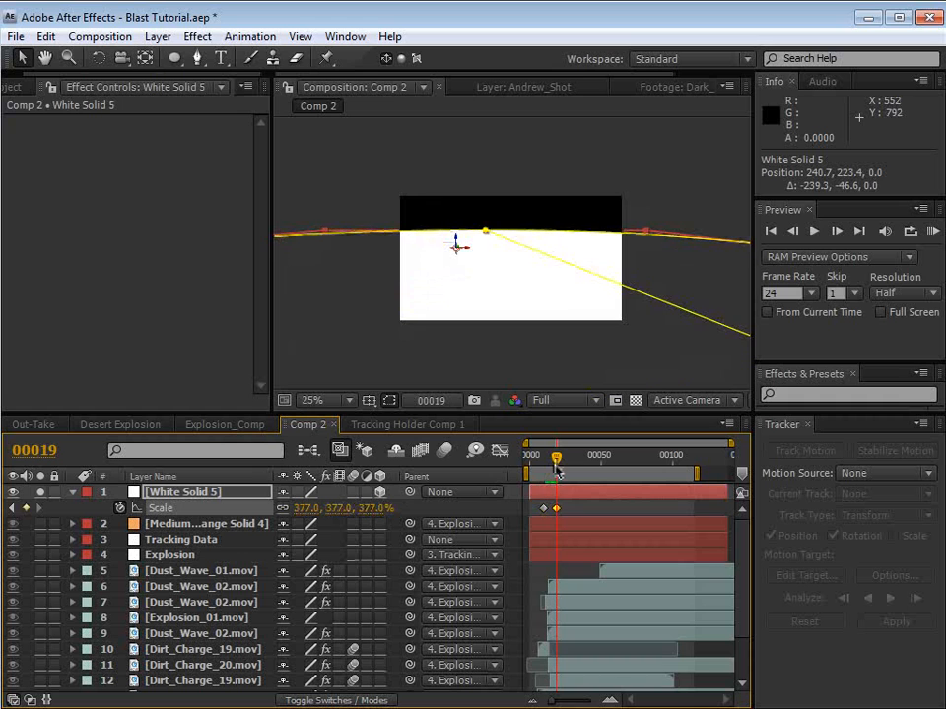
# Step: Parent White Solid 5 to the Explosion null and move its second scale keyframe to frame 23
pyautogui.moveTo(410, 497); pyautogui.dragTo(197, 555)
pyautogui.moveTo(554, 459); pyautogui.dragTo(551, 464)
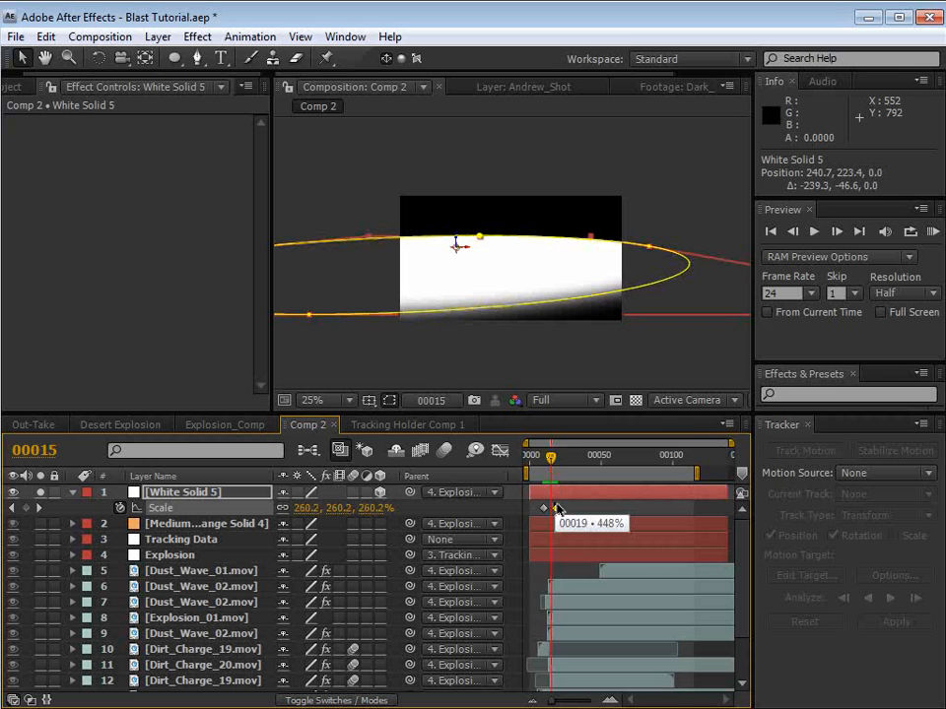
pyautogui.press('=')
pyautogui.press('=')
pyautogui.moveTo(568, 534); pyautogui.dragTo(633, 509)
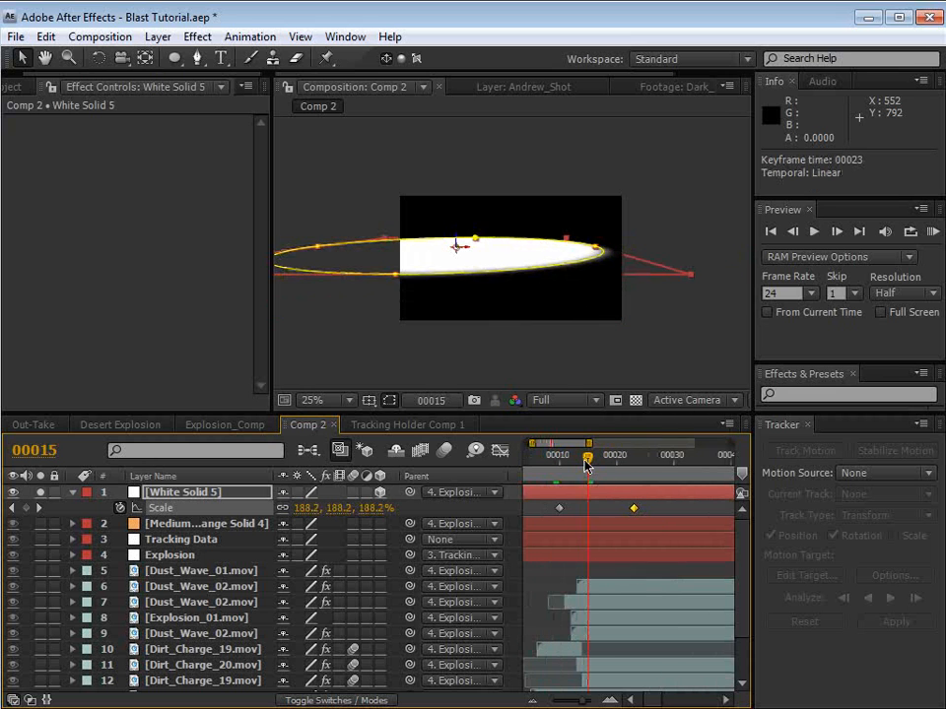
pyautogui.moveTo(588, 465)
pyautogui.mouseDown()
pyautogui.moveTo(626, 464)
pyautogui.moveTo(595, 473)
pyautogui.mouseUp()
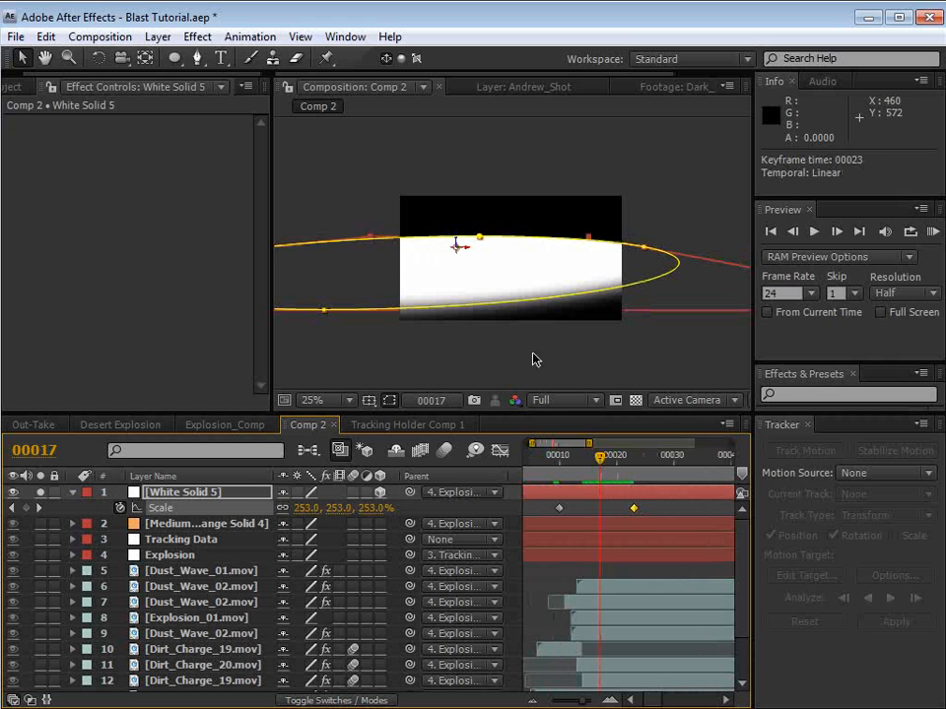
# Step: Create another white solid layer and resize it to the composition size of 960 by 540 pixels
pyautogui.click(154, 36)
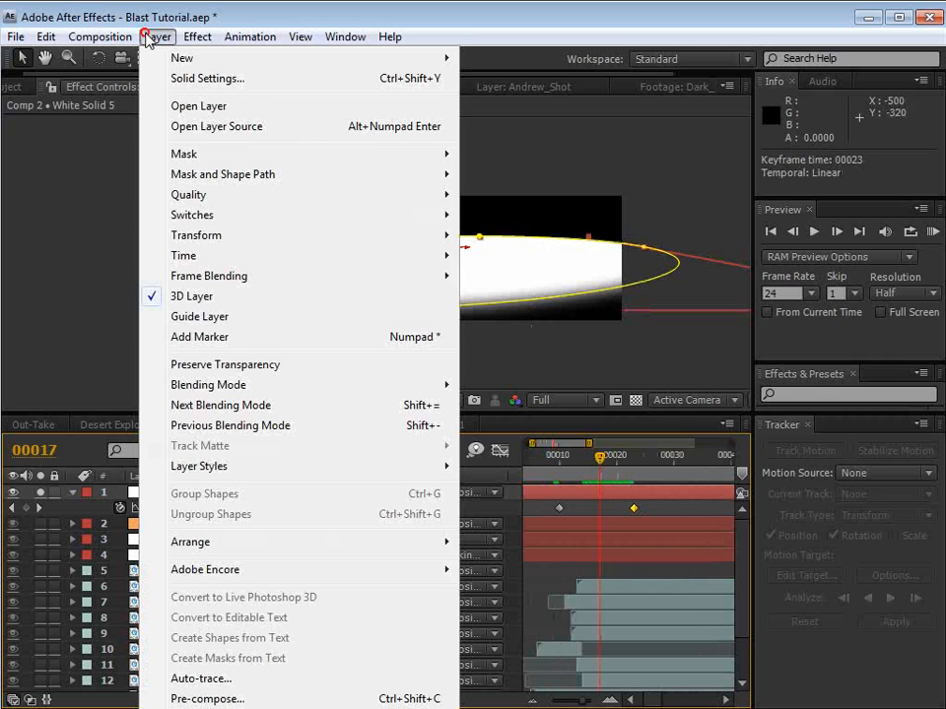
pyautogui.moveTo(180, 61)
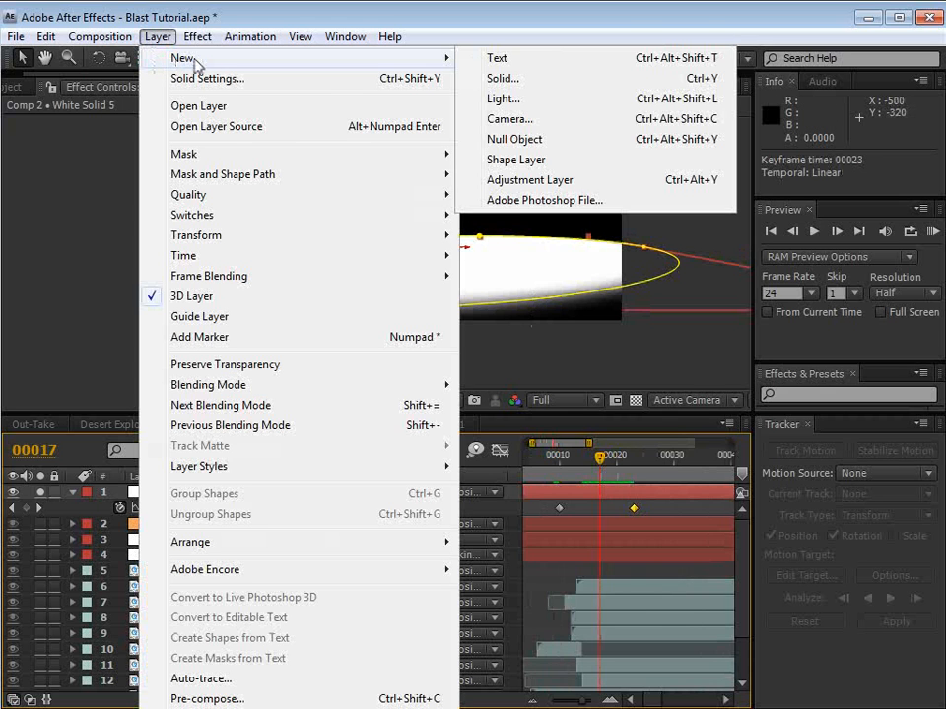
pyautogui.click(504, 81)
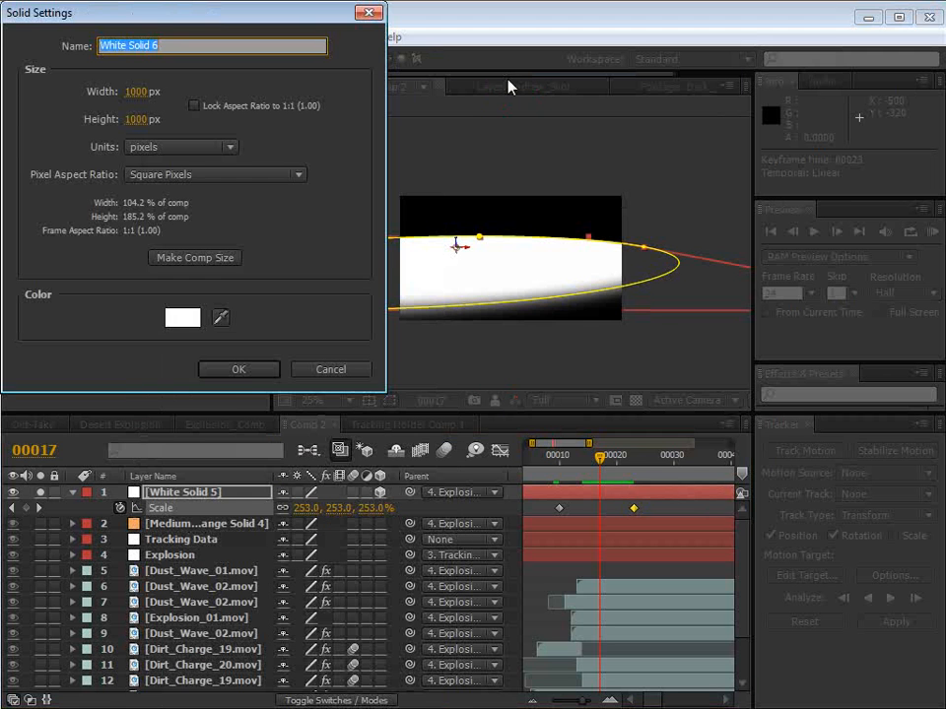
pyautogui.click(239, 370)
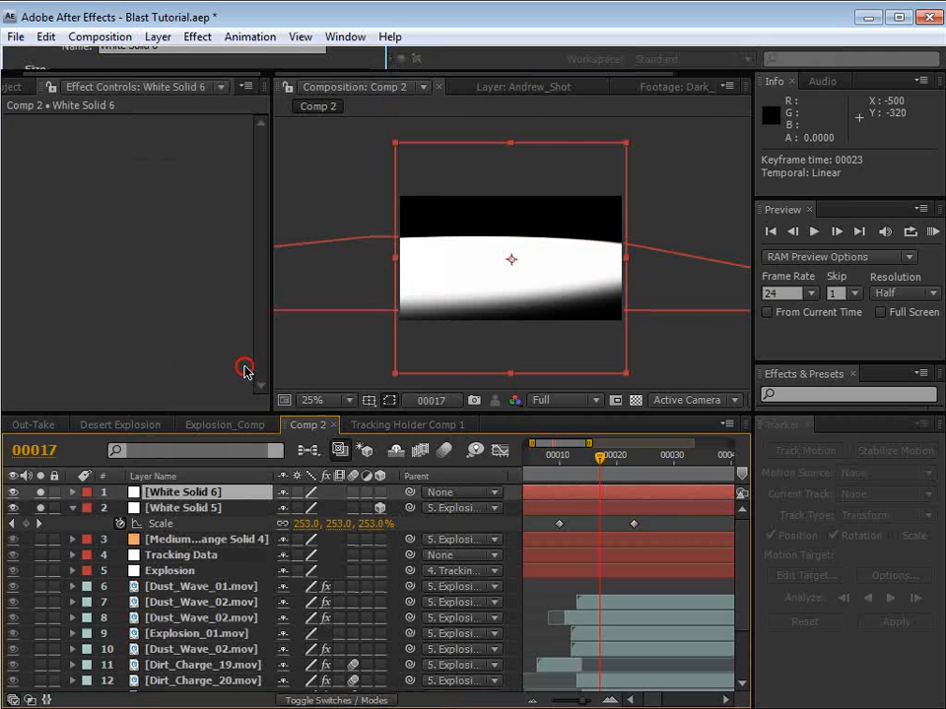
pyautogui.click(158, 36)
pyautogui.click(202, 79)
pyautogui.click(192, 256)
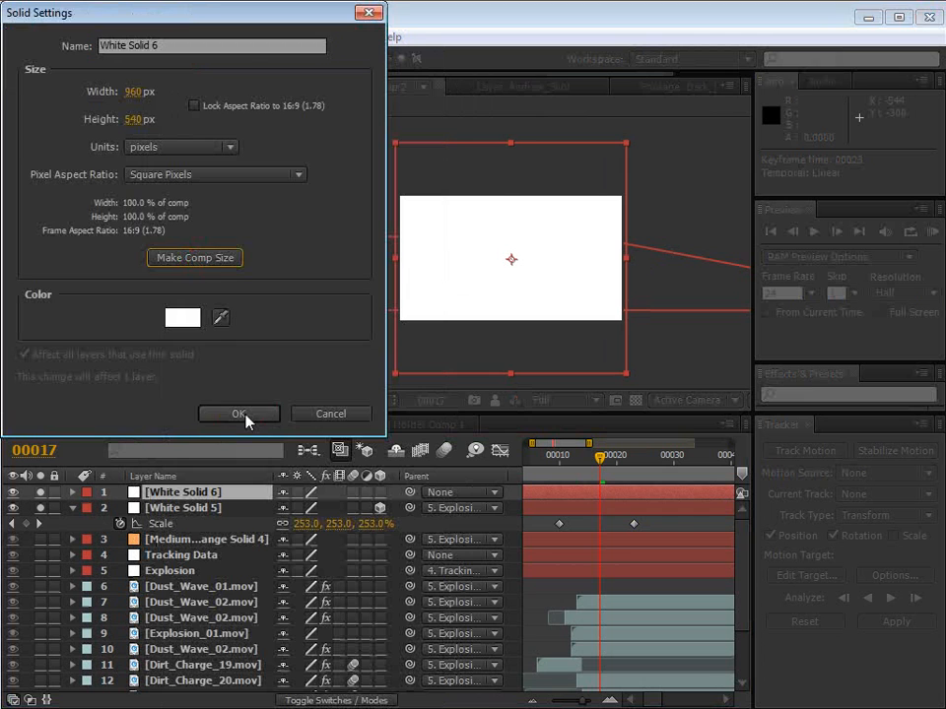
pyautogui.click(244, 415)
# Step: Draw a rectangular mask over the sky on White Solid 6 and isolate it above the soloed Andrew_Shot footage
pyautogui.moveTo(176, 58); pyautogui.dragTo(219, 59)
pyautogui.moveTo(338, 168); pyautogui.dragTo(659, 245)
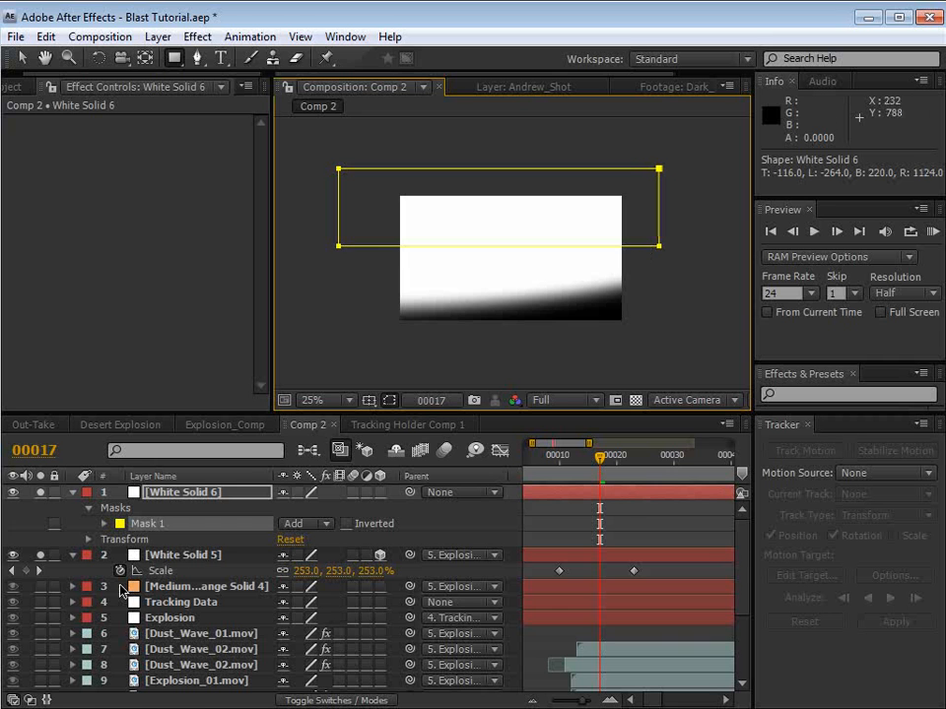
pyautogui.scroll(-3, 89, 617)
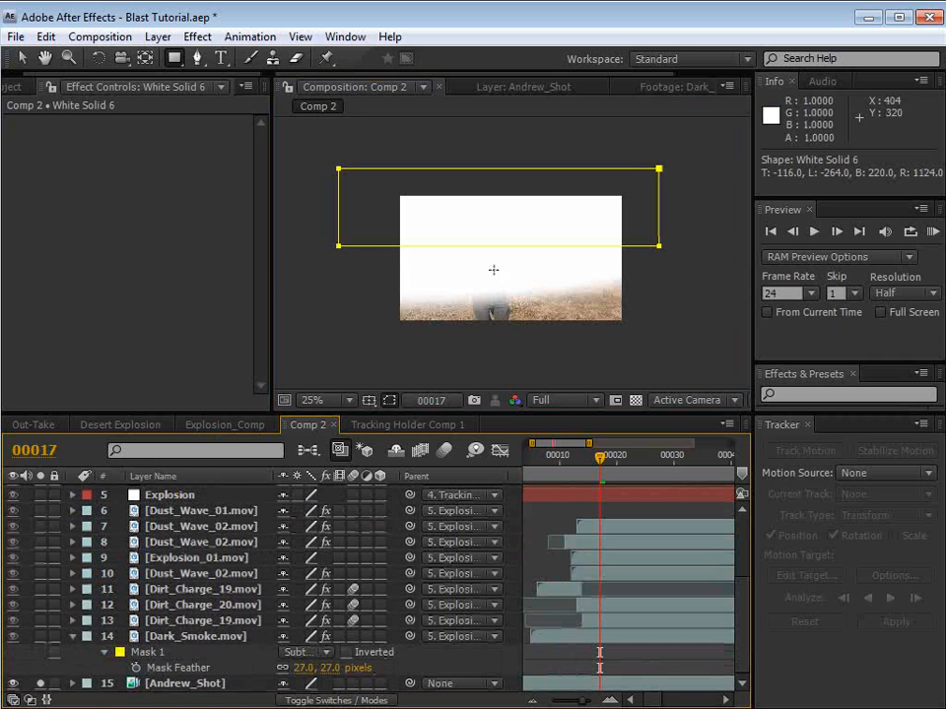
pyautogui.scroll(3, 57, 545)
pyautogui.click(15, 555)
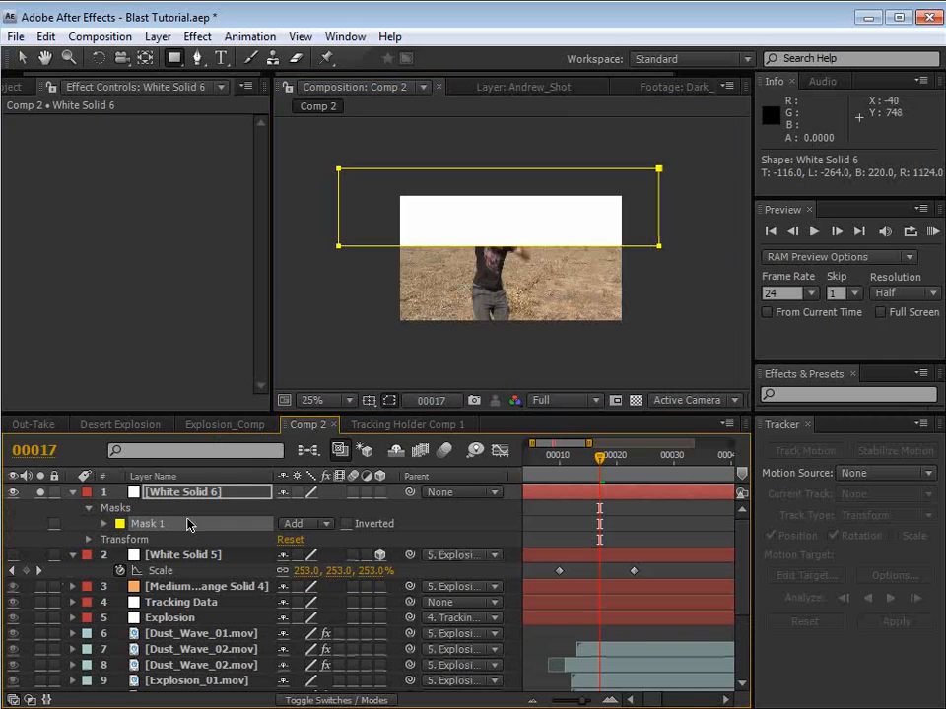
# Step: Move White Solid 6's rectangular mask up so that its lower edge follows the horizon
pyautogui.press('v')
pyautogui.doubleClick(660, 247)
pyautogui.moveTo(580, 231)
pyautogui.mouseDown()
pyautogui.moveTo(580, 203)
pyautogui.moveTo(581, 223)
pyautogui.moveTo(576, 215)
pyautogui.mouseUp()
pyautogui.scroll(2, 552, 212)
pyautogui.moveTo(522, 186); pyautogui.dragTo(517, 211)
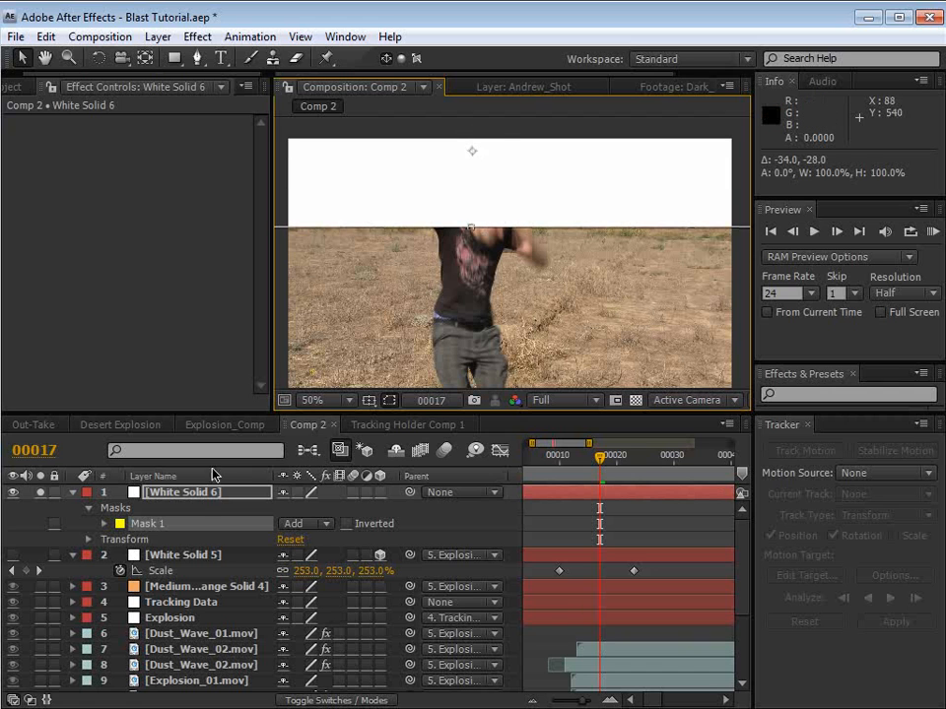
# Step: Feather White Solid 6's mask 27 pixels
pyautogui.click(197, 492)
pyautogui.press('f')
pyautogui.moveTo(295, 523); pyautogui.dragTo(322, 523)
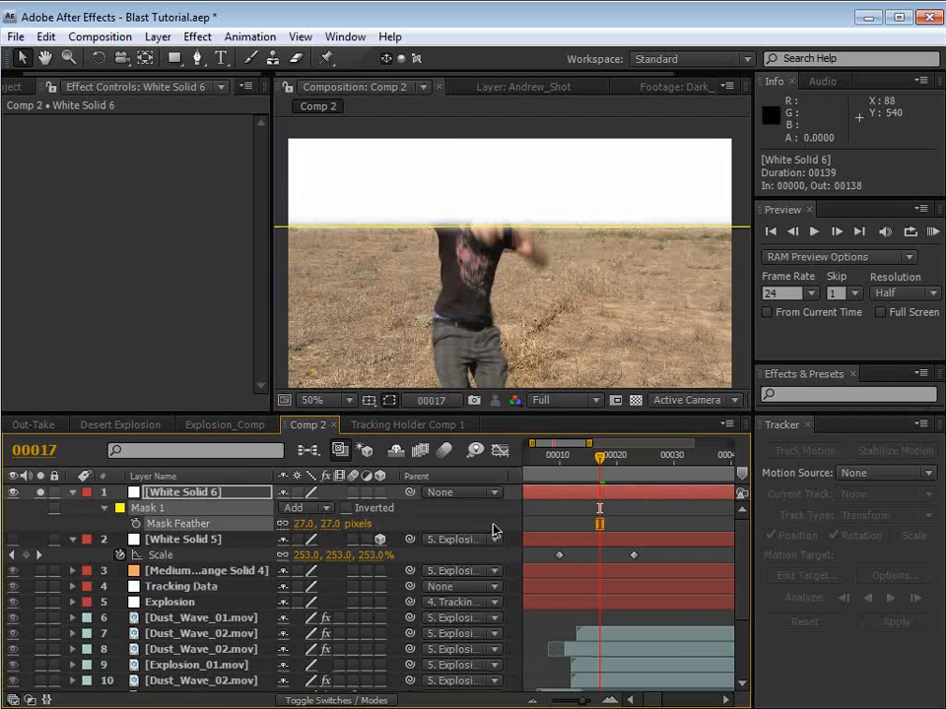
pyautogui.click(563, 521)
# Step: Hide White Solid 6, show White Solid 5 again and rename White Solid 5 to Shockwave
pyautogui.click(158, 544)
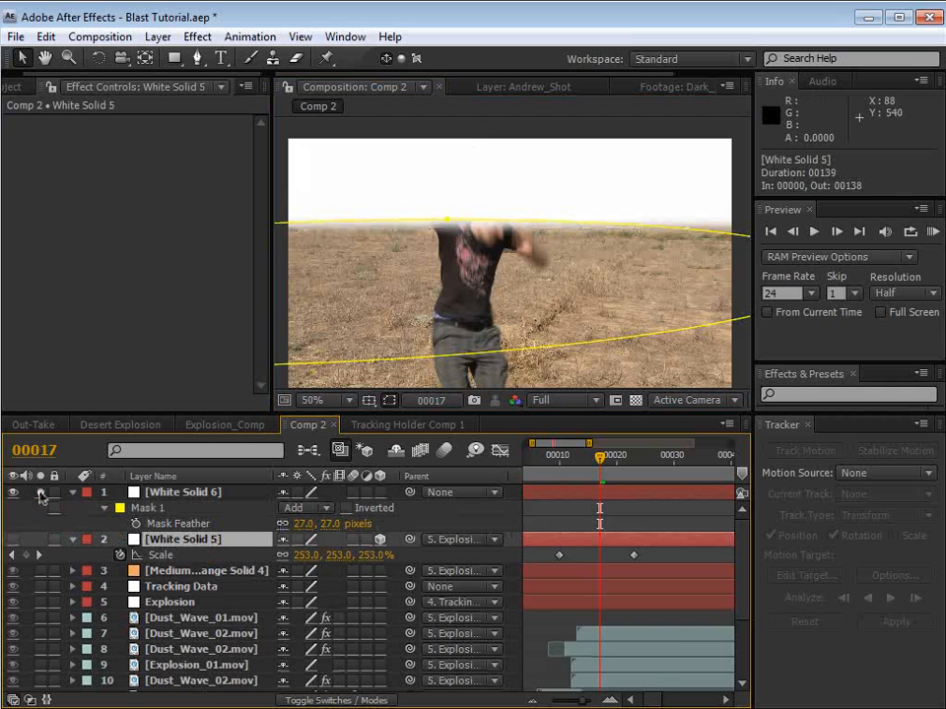
pyautogui.click(12, 493)
pyautogui.click(12, 541)
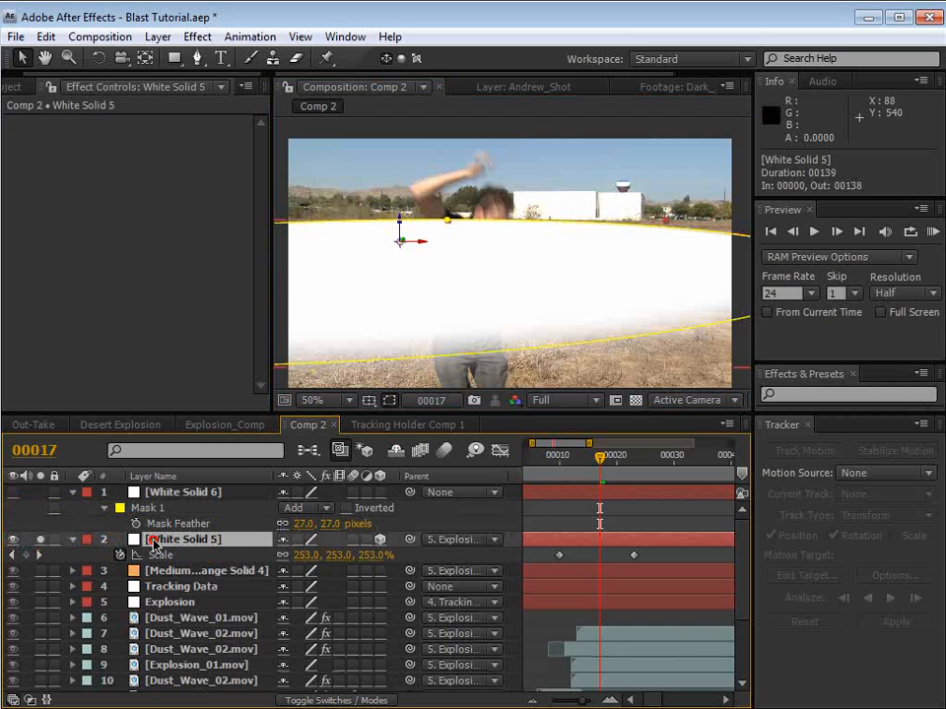
pyautogui.press('Return')
pyautogui.write('Shock')
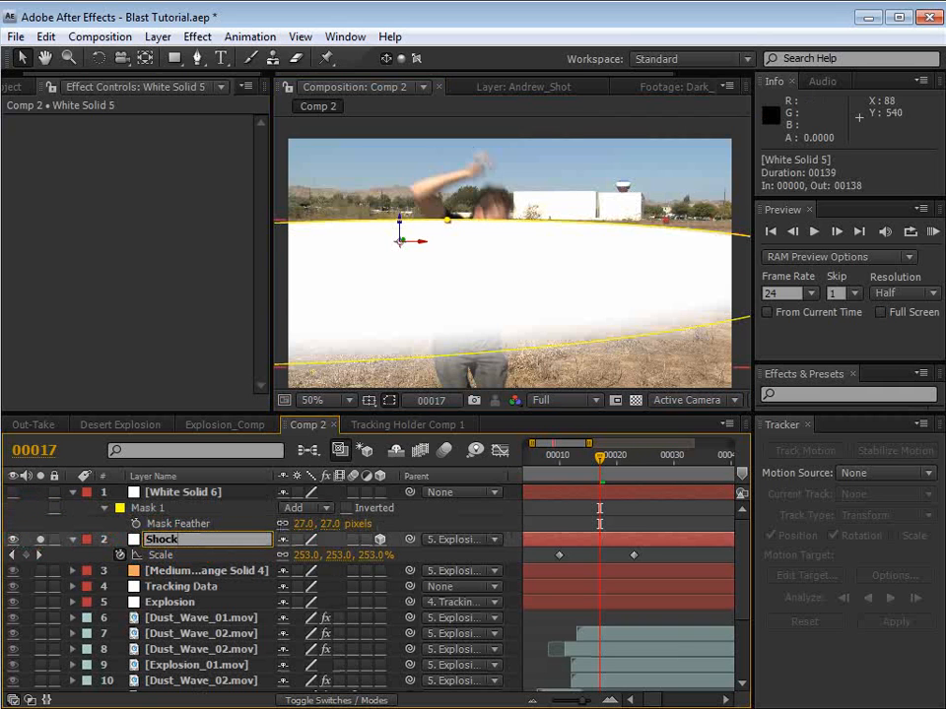
pyautogui.write('wave')
pyautogui.press('Return')
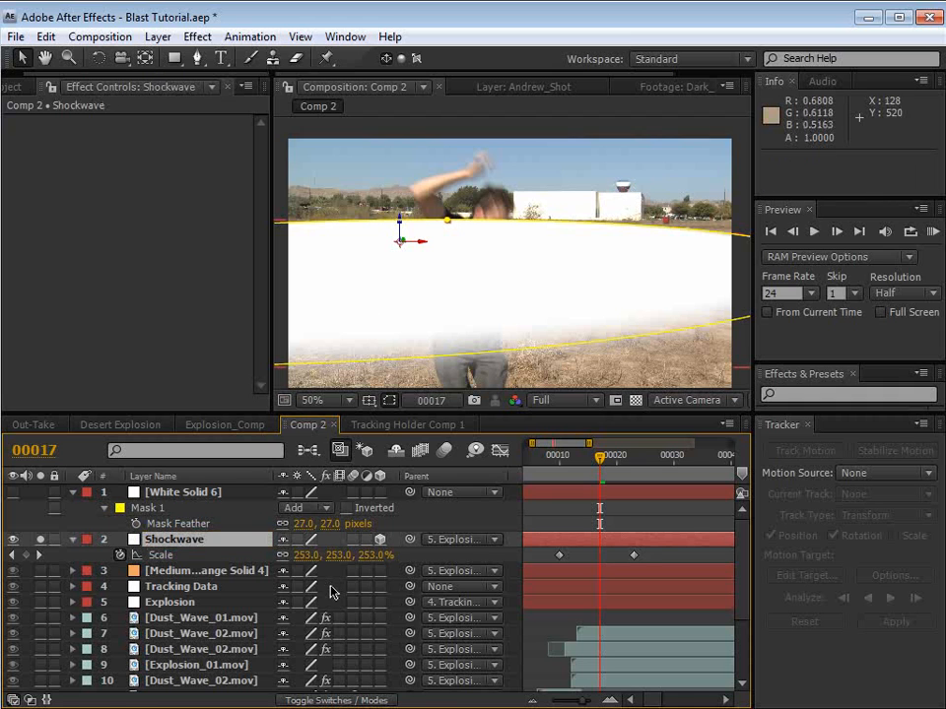
# Step: Set the Shockwave layer's track matte to Alpha Inverted Matte using White Solid 6
pyautogui.click(321, 701)
pyautogui.click(386, 540)
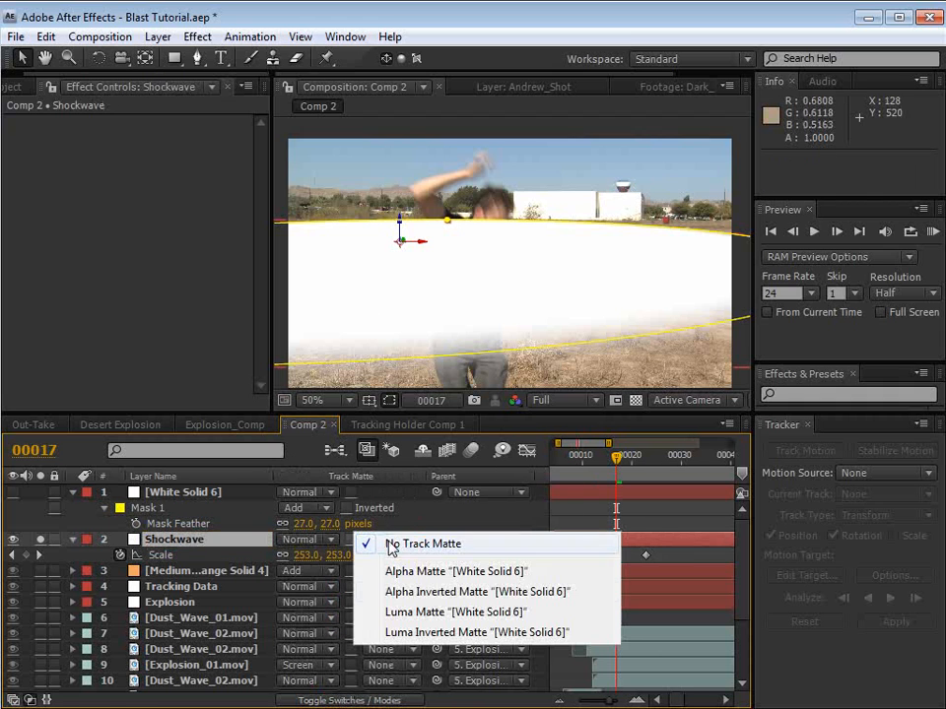
pyautogui.click(428, 595)
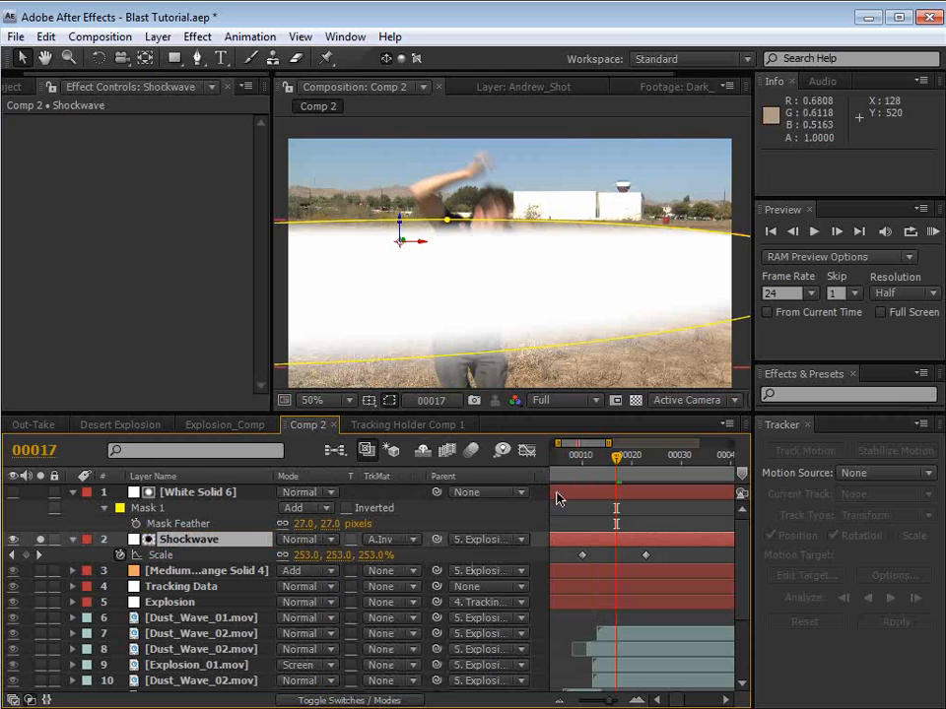
# Step: Shift White Solid 6's mask slightly down along the horizon and increase its feather to 40 pixels
pyautogui.click(570, 492)
pyautogui.doubleClick(523, 234)
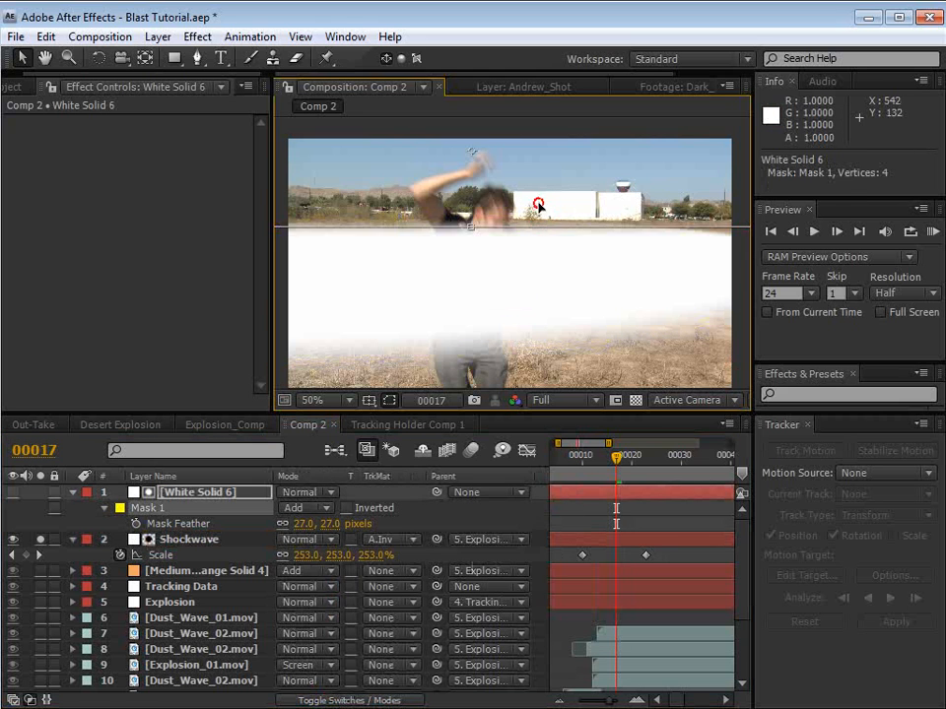
pyautogui.moveTo(522, 235); pyautogui.dragTo(517, 205)
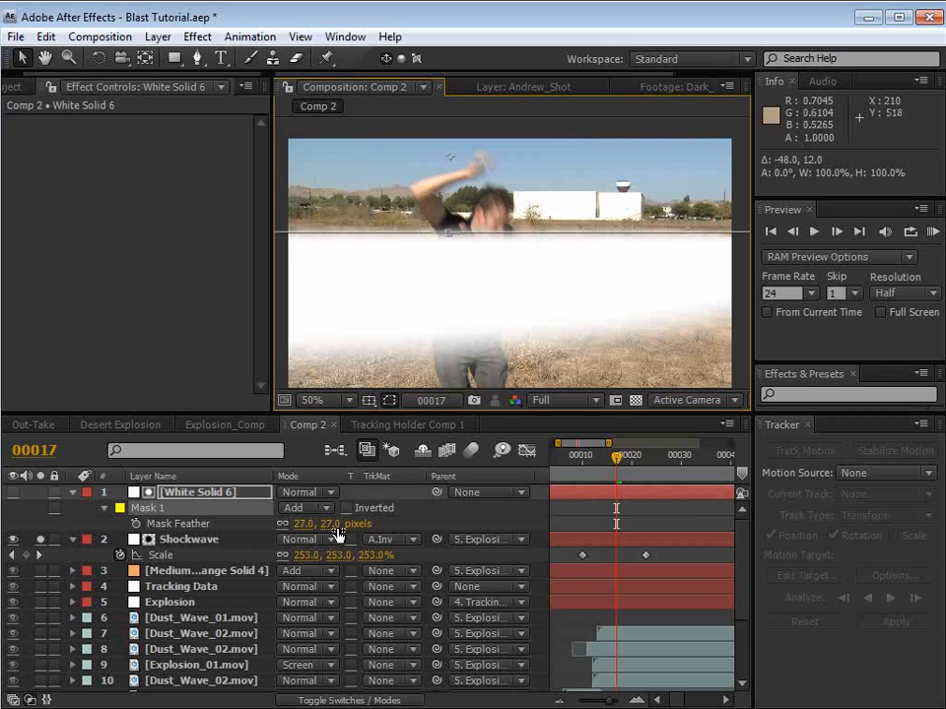
pyautogui.moveTo(327, 523); pyautogui.dragTo(339, 530)
pyautogui.scroll(-1, 534, 277)
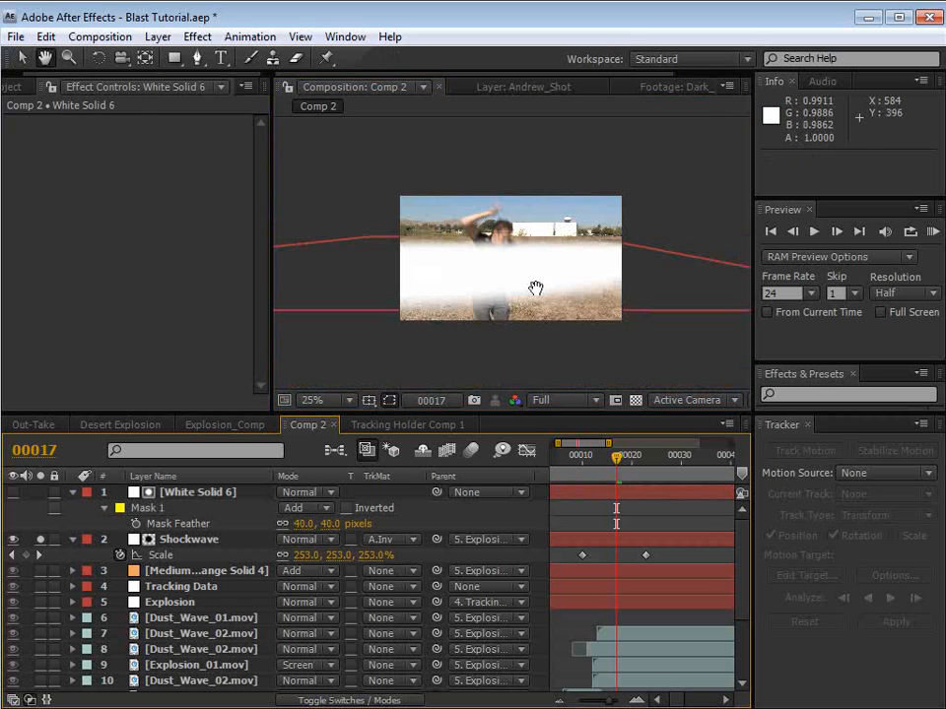
# Step: Check the expanding Shockwave and nudge the White Solid 6 matte layer upward at frame 18 to refine the horizon edge
pyautogui.click(602, 457)
pyautogui.moveTo(598, 462); pyautogui.dragTo(622, 476)
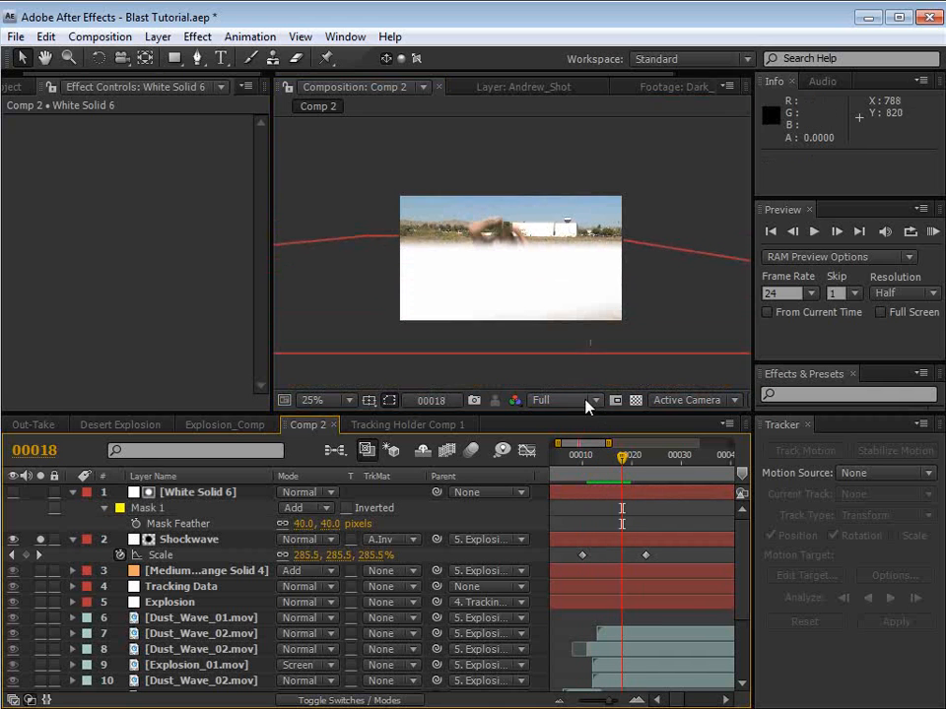
pyautogui.click(588, 494)
pyautogui.scroll(1, 545, 247)
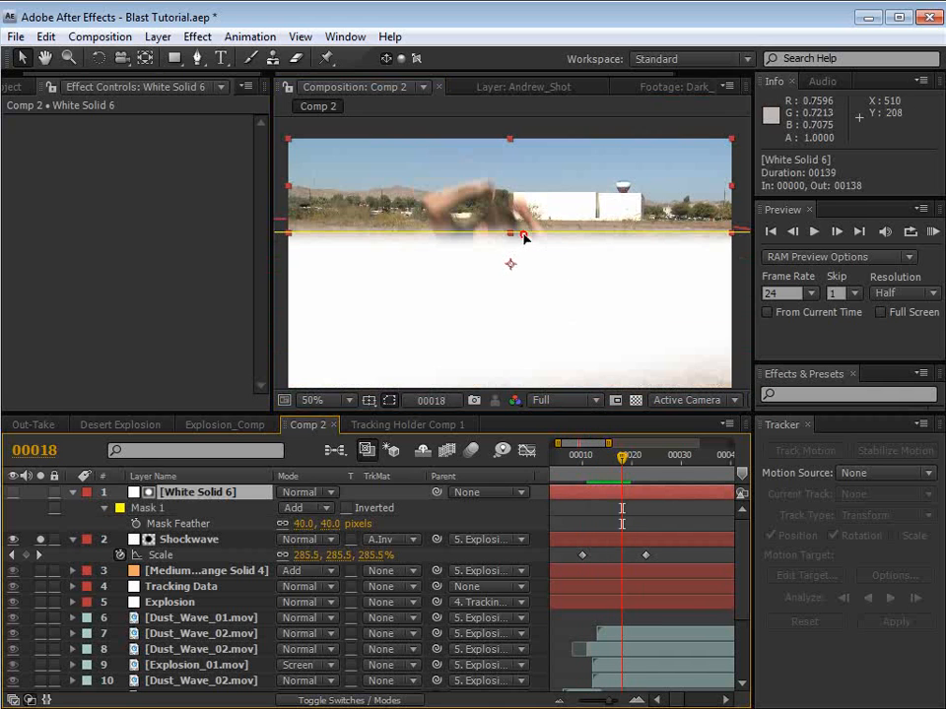
pyautogui.moveTo(523, 236); pyautogui.dragTo(541, 209)
# Step: Set the Shockwave layer's blending mode to Screen and its opacity to 18%
pyautogui.click(570, 541)
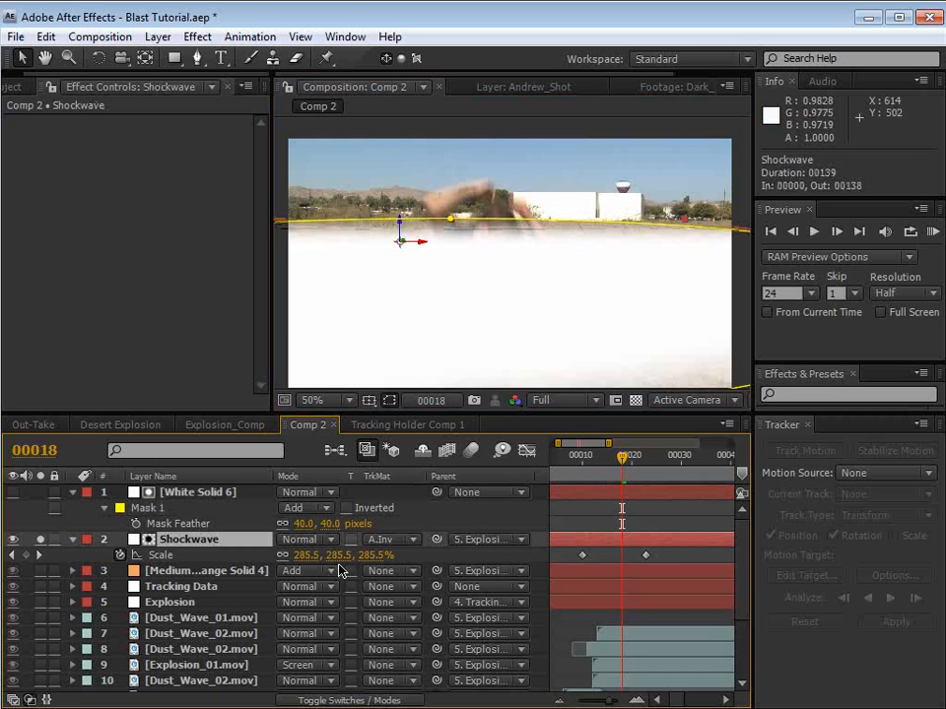
pyautogui.press('t')
pyautogui.click(301, 539)
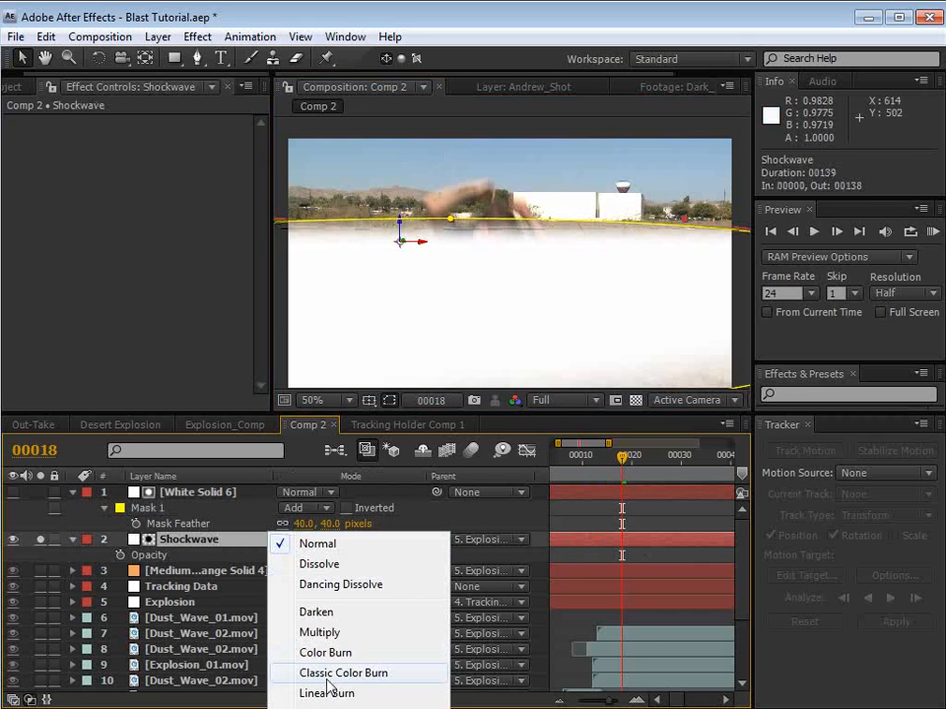
pyautogui.click(158, 694)
pyautogui.moveTo(288, 557); pyautogui.dragTo(207, 557)
pyautogui.click(584, 555)
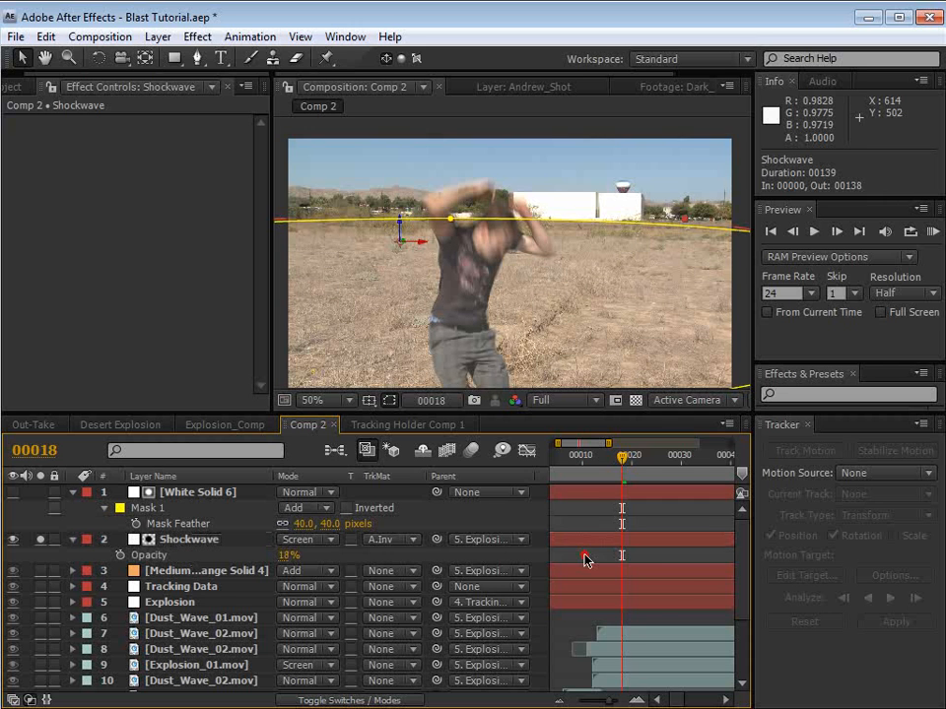
# Step: Reveal the Shockwave layer's Scale keyframes and check its linear expansion around frame 15
pyautogui.click(604, 541)
pyautogui.press('s')
pyautogui.press('space')
pyautogui.moveTo(598, 528); pyautogui.dragTo(610, 526)
pyautogui.moveTo(632, 471)
pyautogui.mouseDown()
pyautogui.moveTo(608, 472)
pyautogui.moveTo(633, 473)
pyautogui.moveTo(619, 473)
pyautogui.mouseUp()
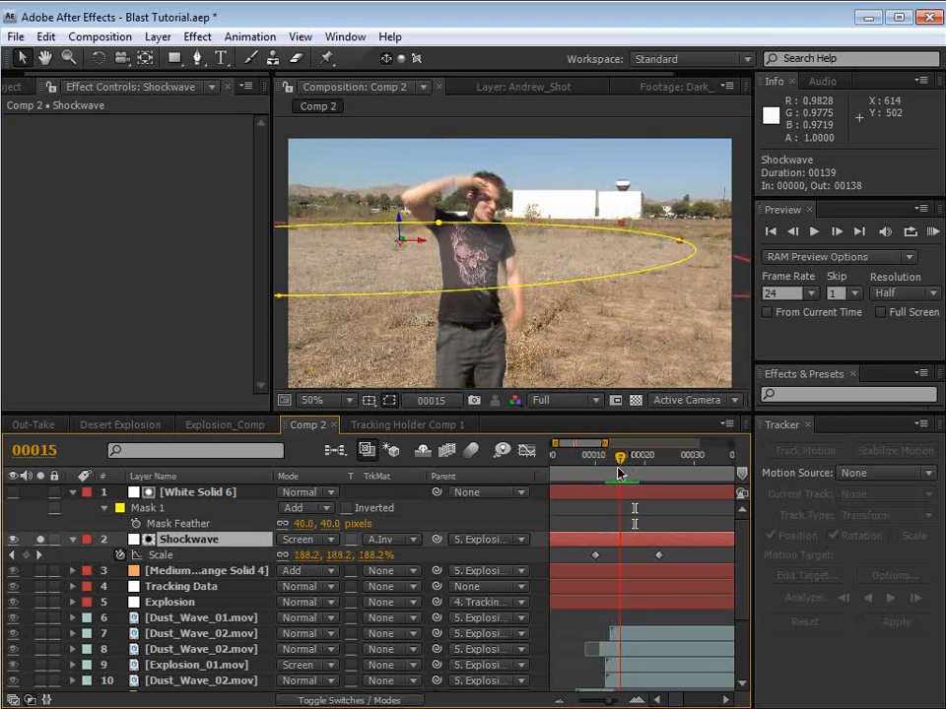
pyautogui.click(627, 557)
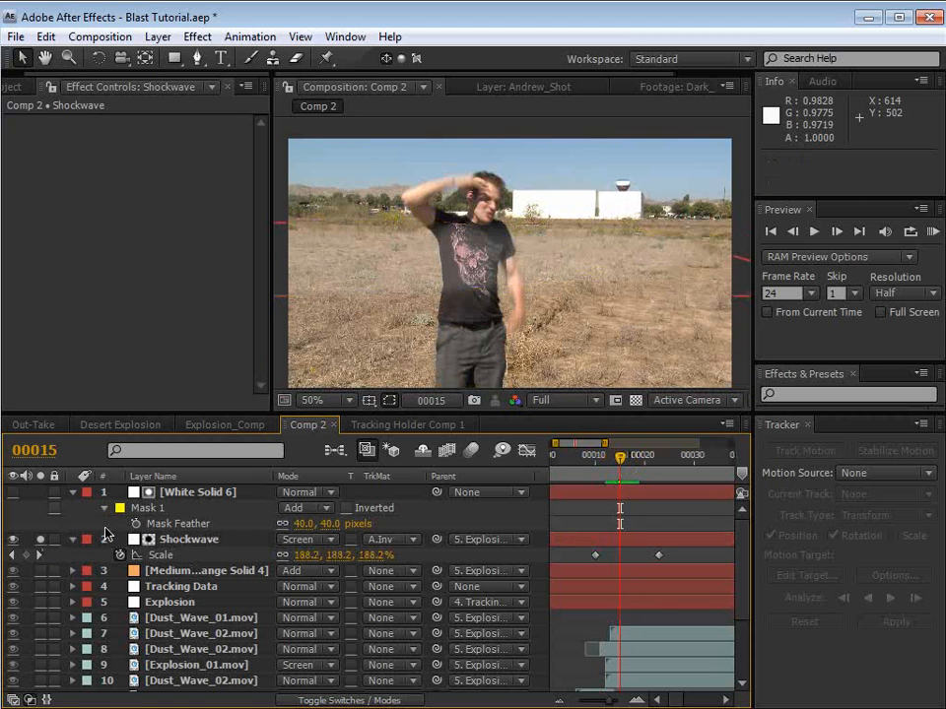
# Step: Convert the Shockwave's two Scale keyframes to Exponential Scale and preview the accelerating expansion
pyautogui.moveTo(574, 558); pyautogui.dragTo(666, 562)
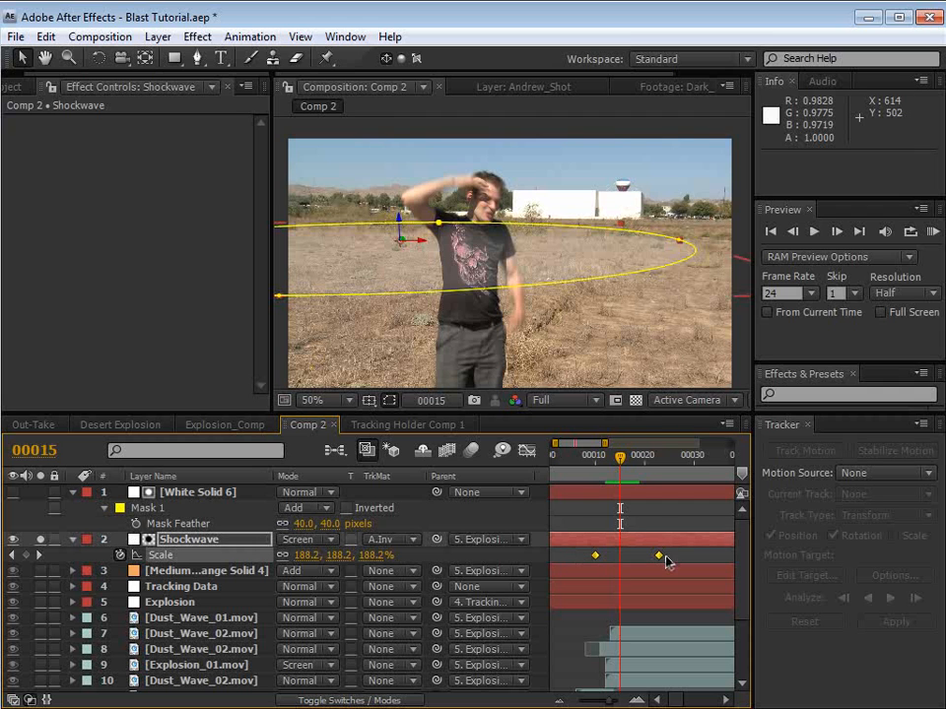
pyautogui.rightClick(596, 557)
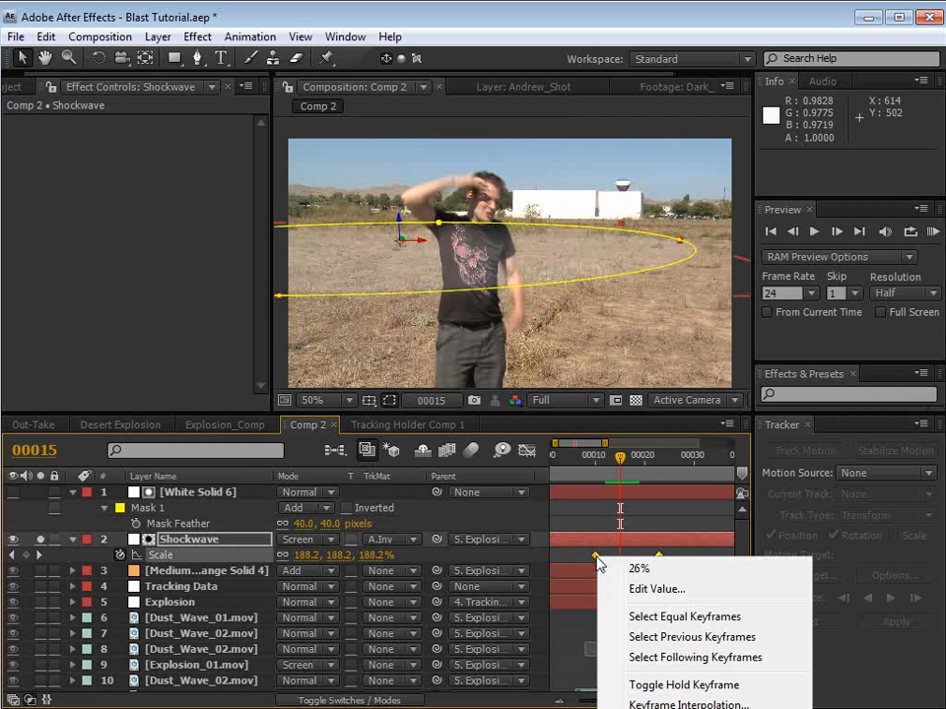
pyautogui.press('Escape')
pyautogui.click(250, 37)
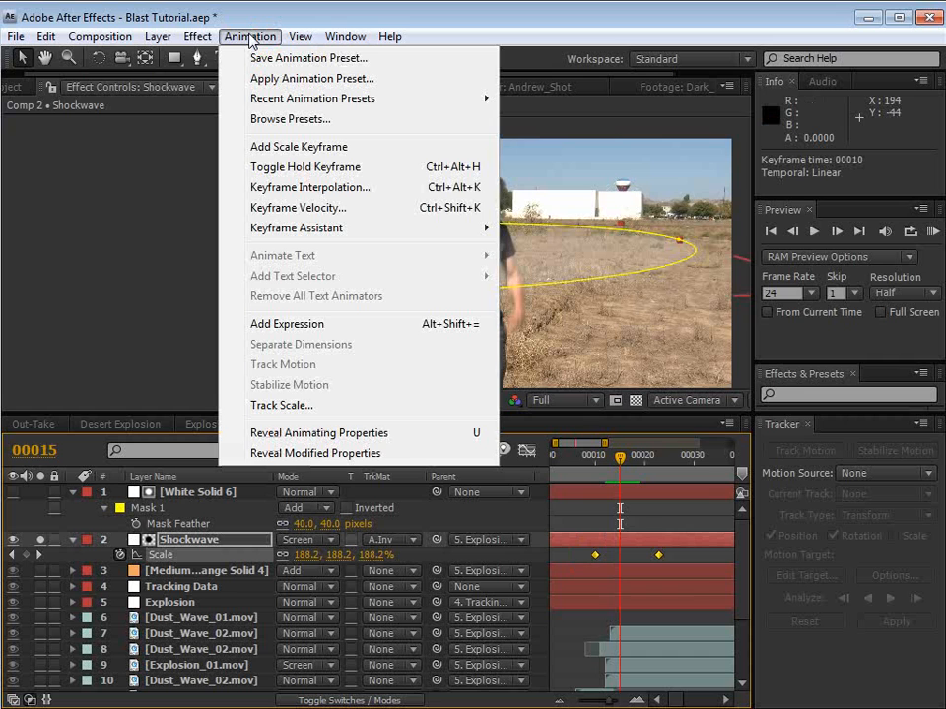
pyautogui.moveTo(433, 228)
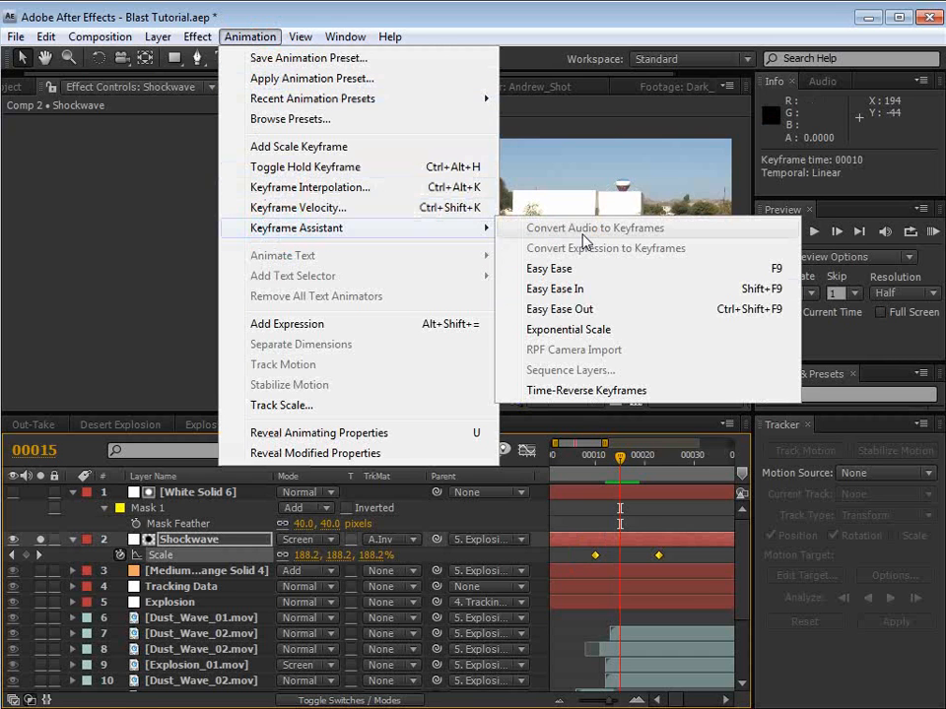
pyautogui.click(605, 331)
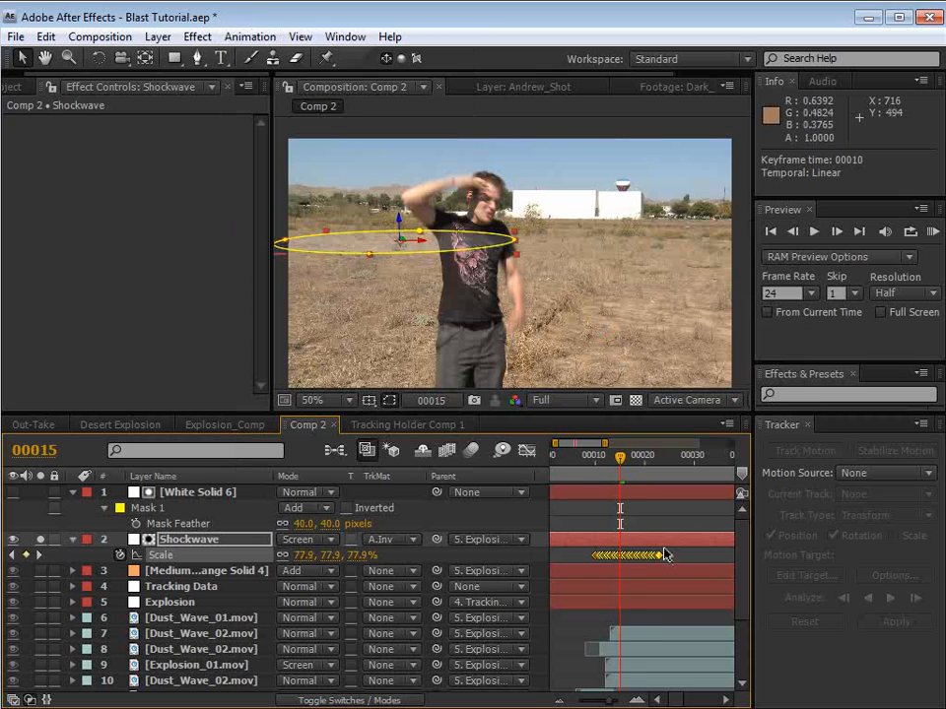
pyautogui.press('=')
pyautogui.press('=')
pyautogui.press('-')
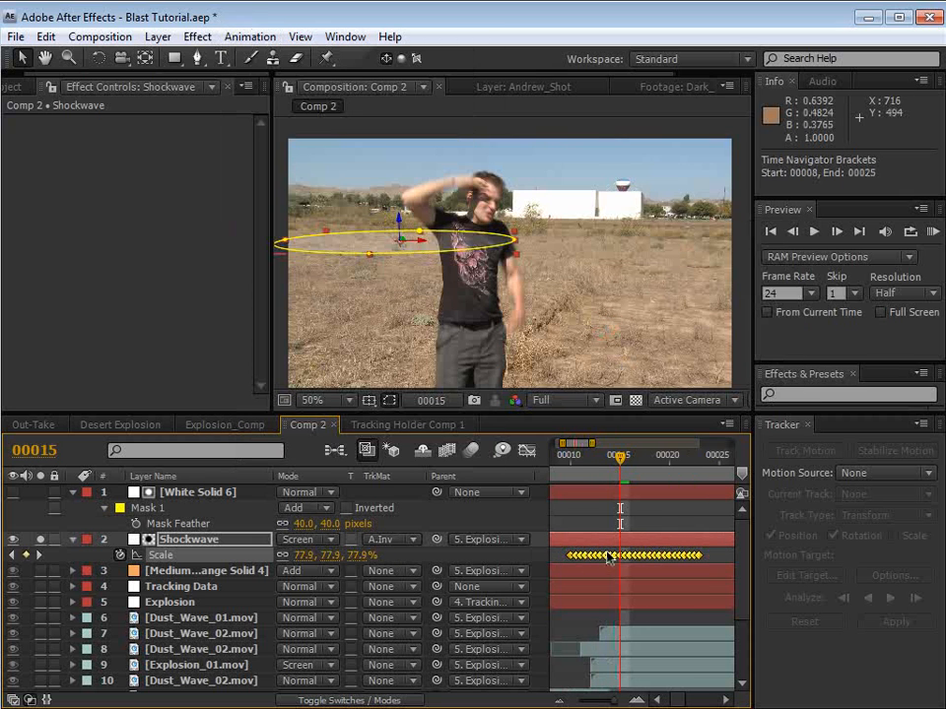
pyautogui.click(560, 555)
pyautogui.moveTo(578, 458); pyautogui.dragTo(624, 493)
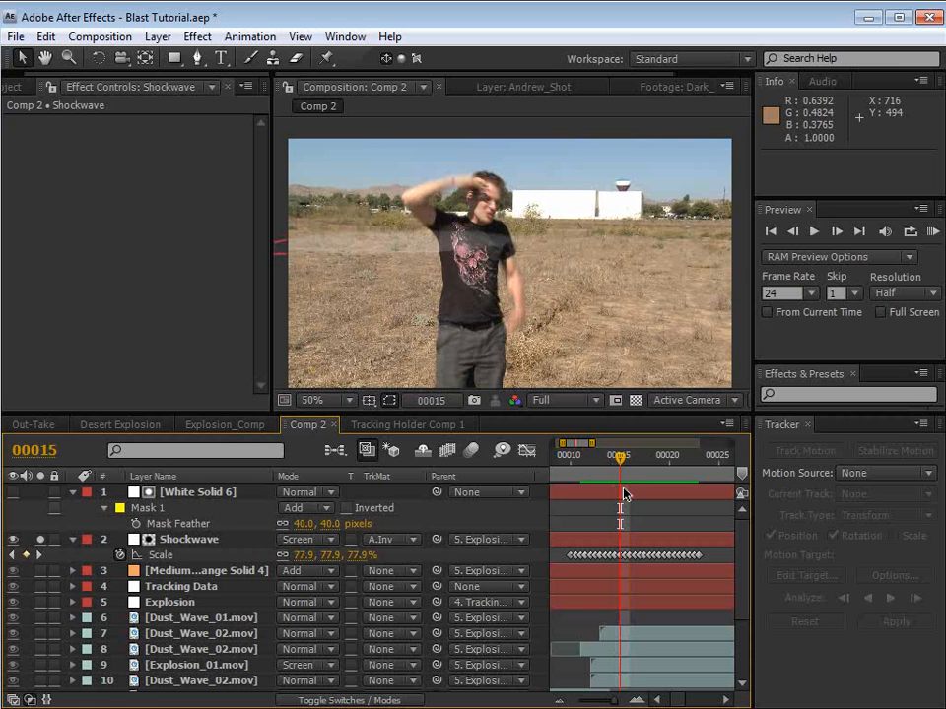
# Step: Collapse the properties of all layers and turn off solo for Shockwave and Andrew_Shot
pyautogui.click(155, 545)
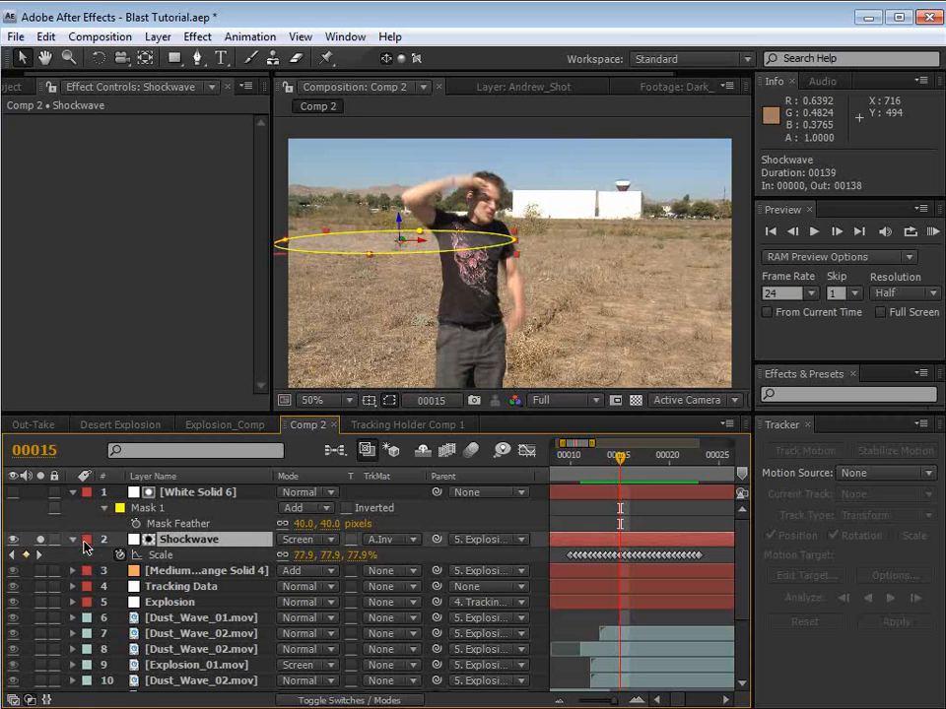
pyautogui.hotkey('ctrl', 'a')
pyautogui.click(73, 540)
pyautogui.click(562, 578)
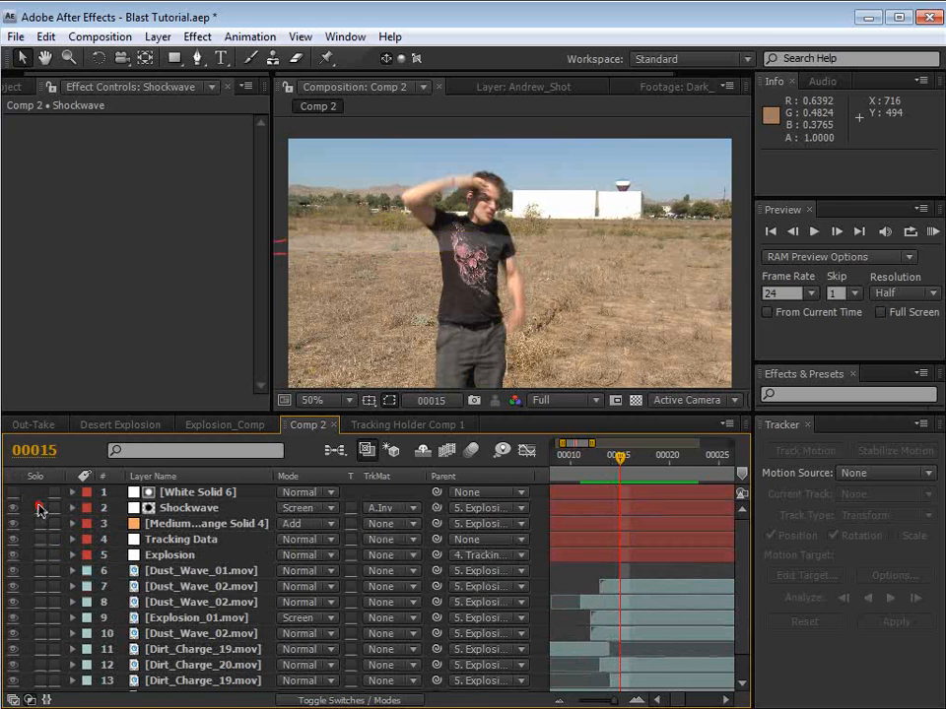
pyautogui.scroll(-1, 44, 561)
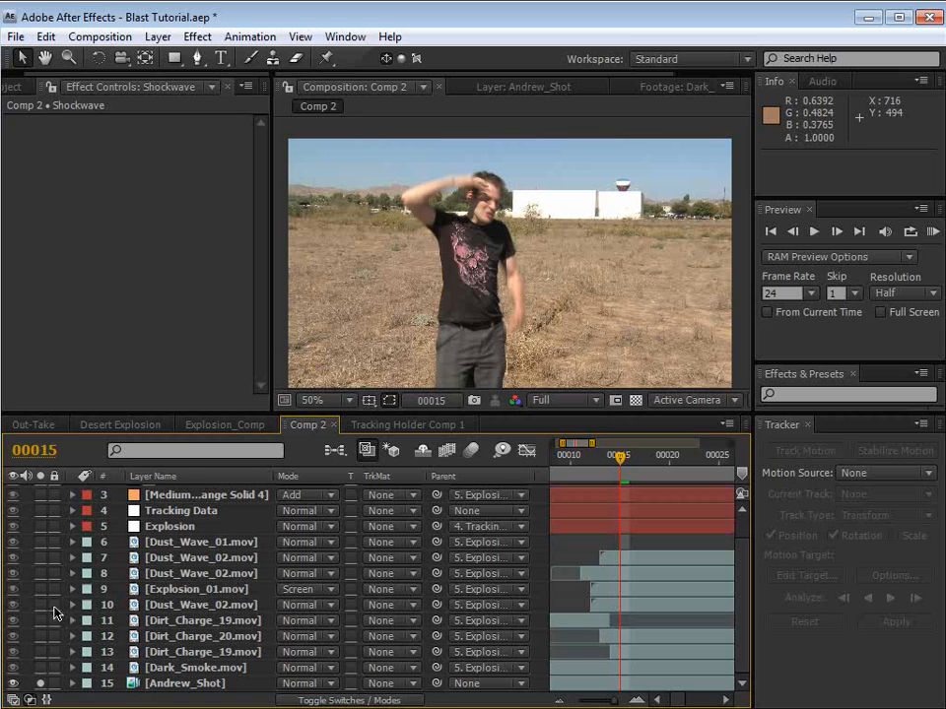
pyautogui.scroll(1, 160, 530)
# Step: Place White Solid 6 and Shockwave directly above Andrew_Shot and shift both layers to start at frame 3
pyautogui.click(186, 505)
pyautogui.keyDown('shift'); pyautogui.click(188, 492); pyautogui.keyUp('shift')
pyautogui.moveTo(190, 508); pyautogui.dragTo(165, 676)
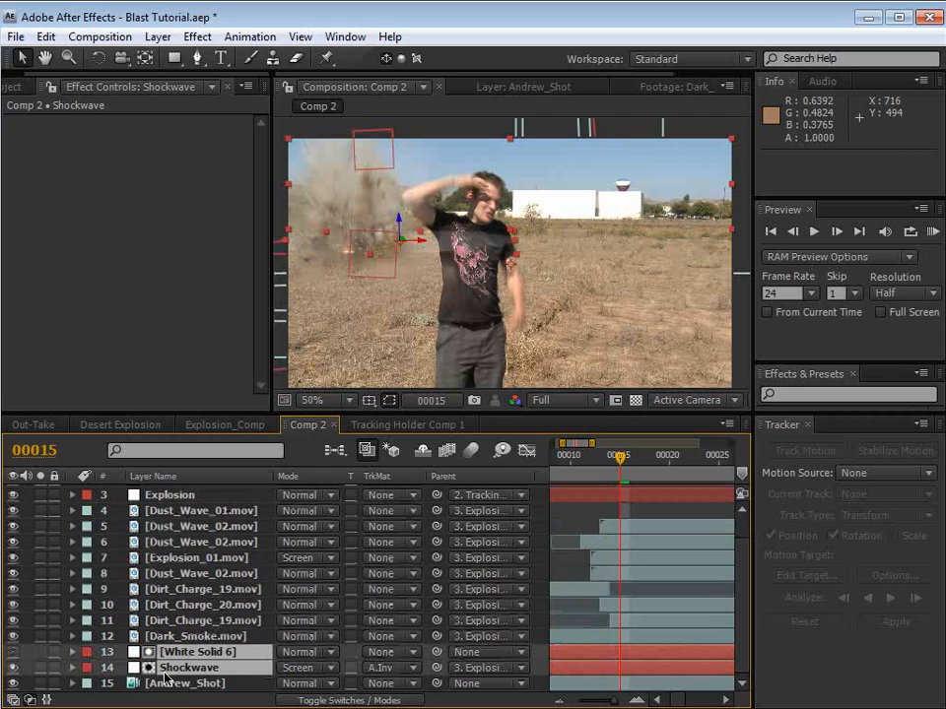
pyautogui.press('-')
pyautogui.press('-')
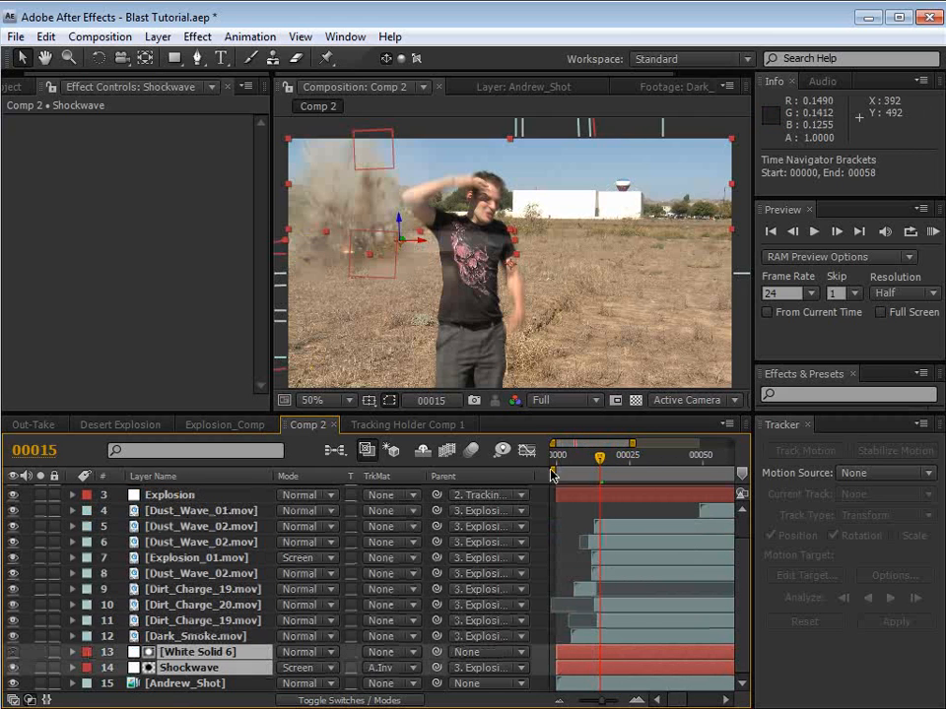
pyautogui.moveTo(578, 656); pyautogui.dragTo(588, 657)
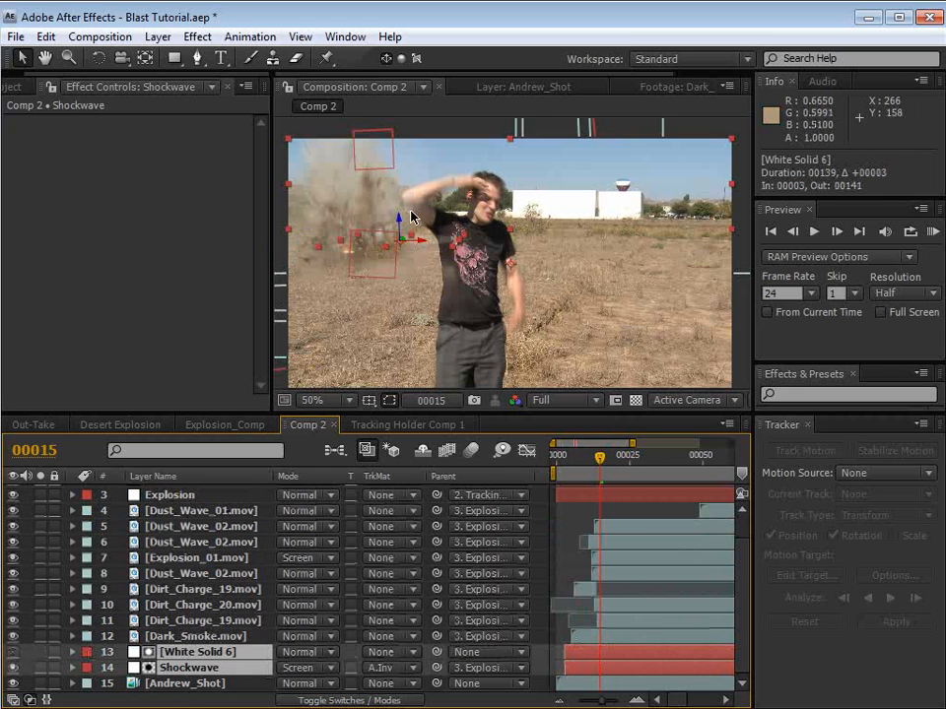
# Step: Move only the Shockwave layer to the explosion's base on the ground, at position about 8.6, 320 at frame 15
pyautogui.moveTo(427, 240); pyautogui.dragTo(399, 254)
pyautogui.hotkey('ctrl', 'z')
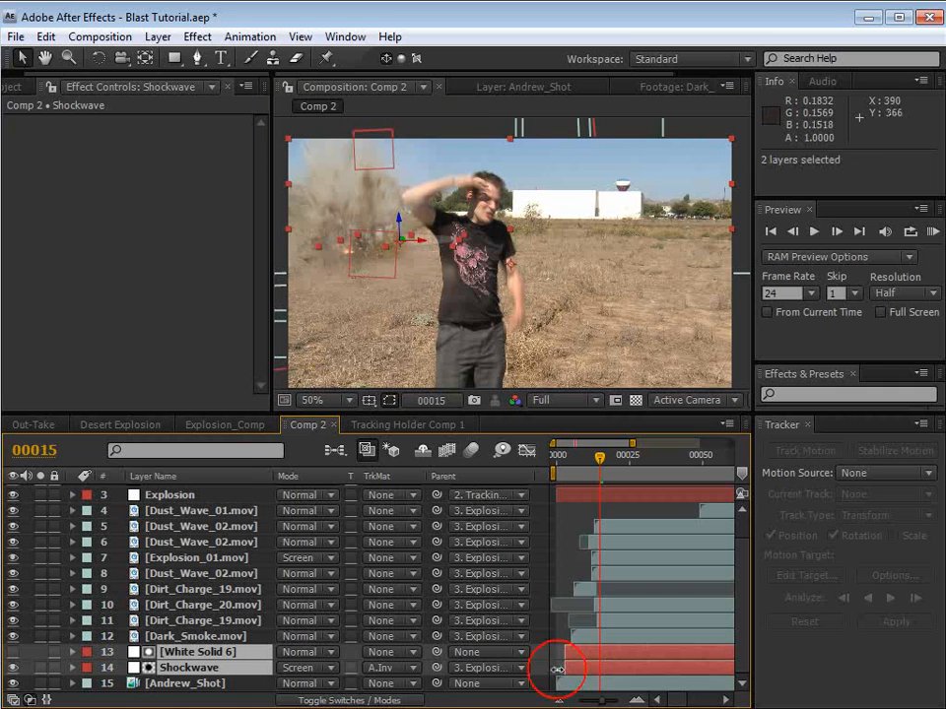
pyautogui.click(579, 670)
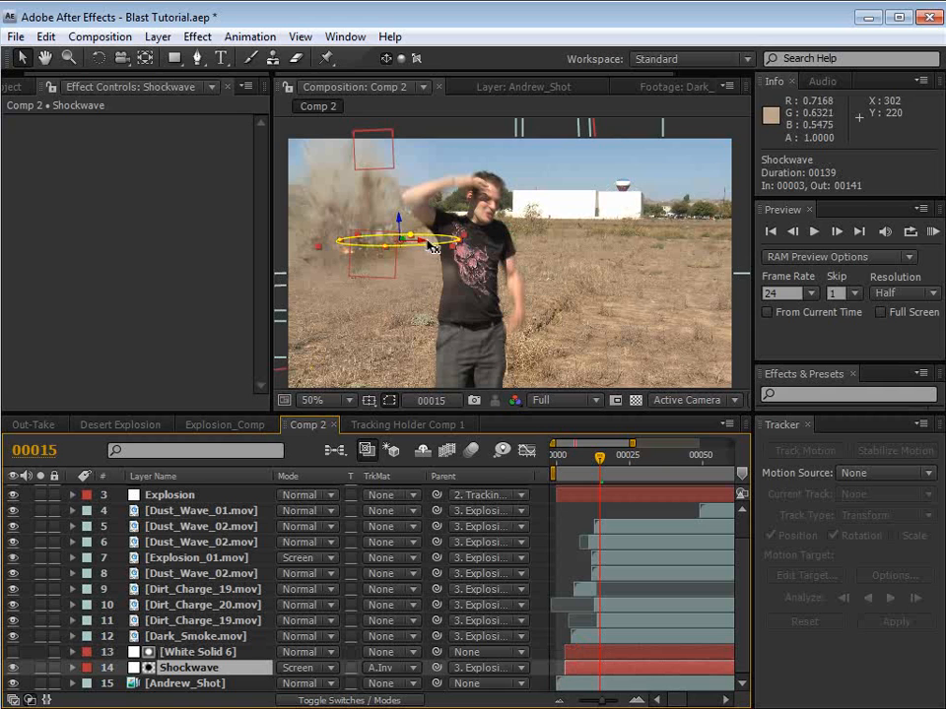
pyautogui.moveTo(433, 249); pyautogui.dragTo(346, 263)
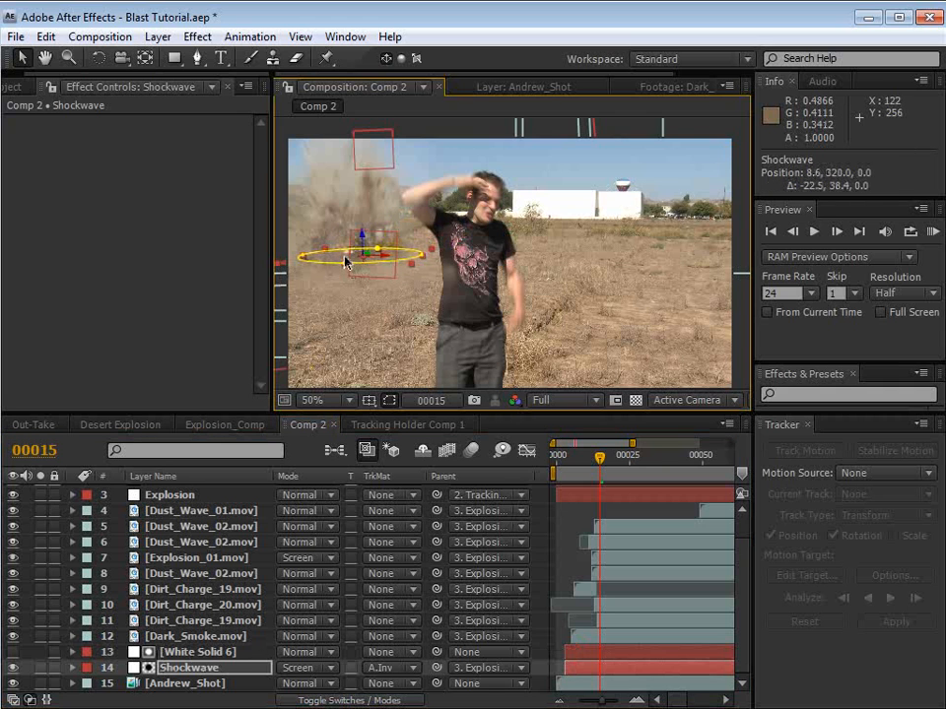
# Step: Widen White Solid 6 to about 187%, extend it upward above the horizon, and check frame 23 at Half resolution
pyautogui.click(211, 651)
pyautogui.scroll(-2, 588, 237)
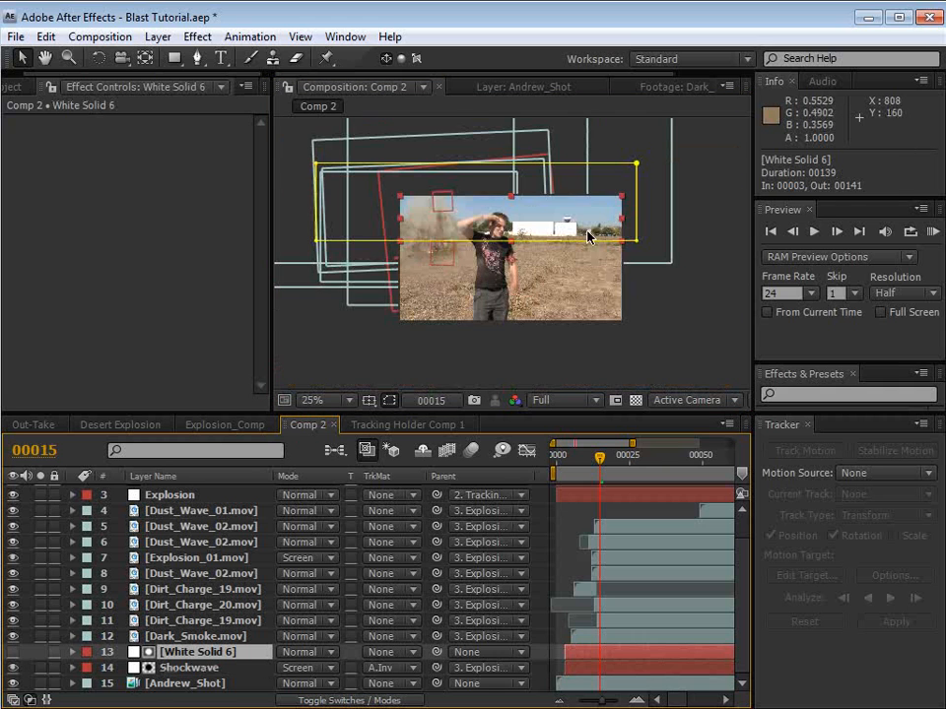
pyautogui.moveTo(621, 218); pyautogui.dragTo(717, 218)
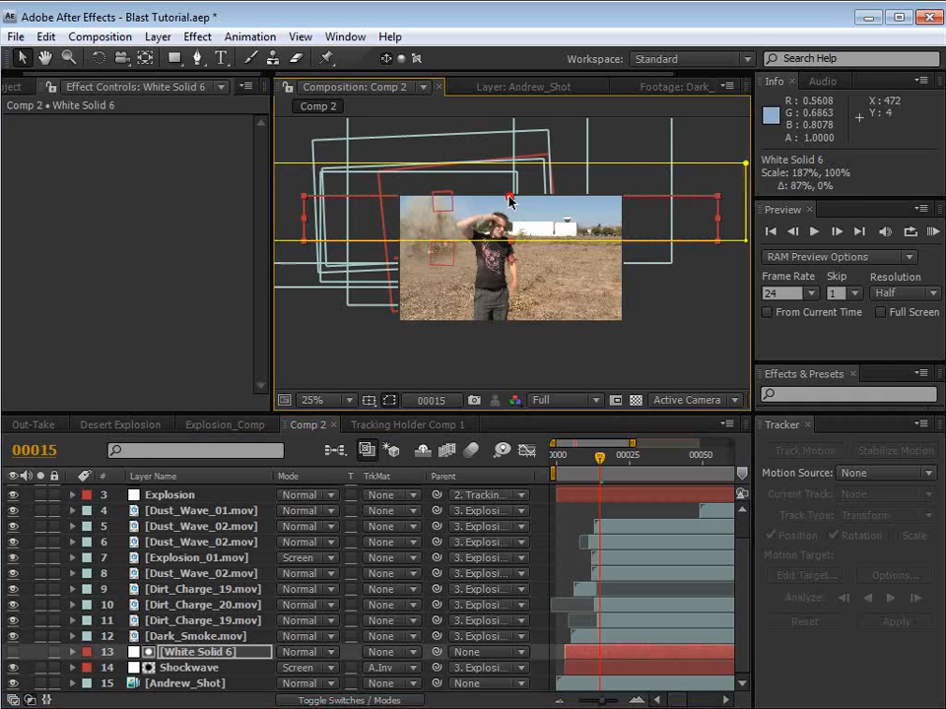
pyautogui.moveTo(508, 197); pyautogui.dragTo(541, 173)
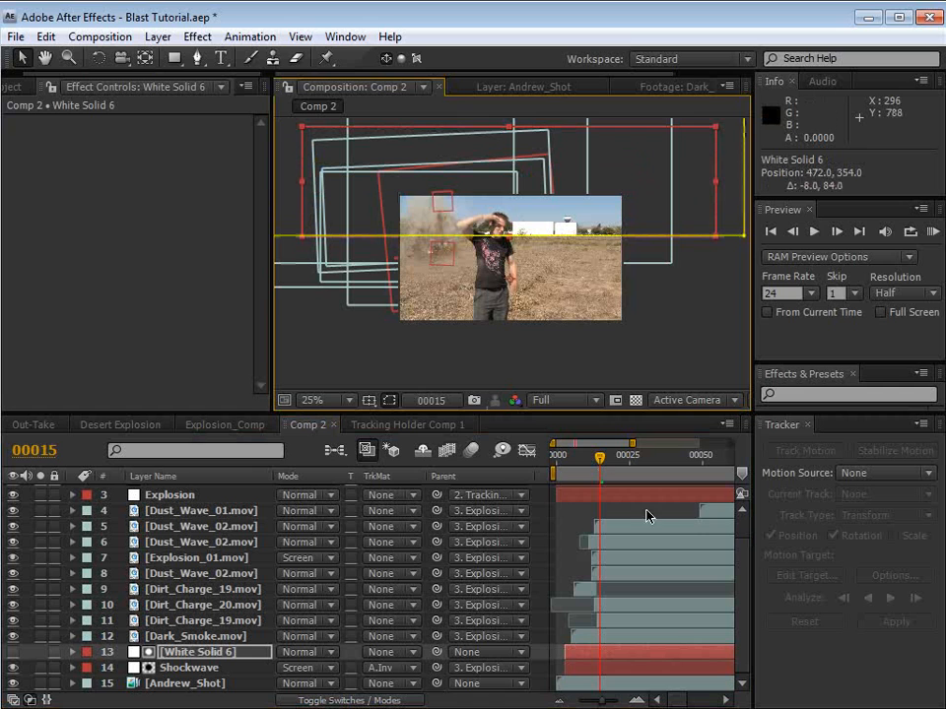
pyautogui.moveTo(603, 464); pyautogui.dragTo(623, 466)
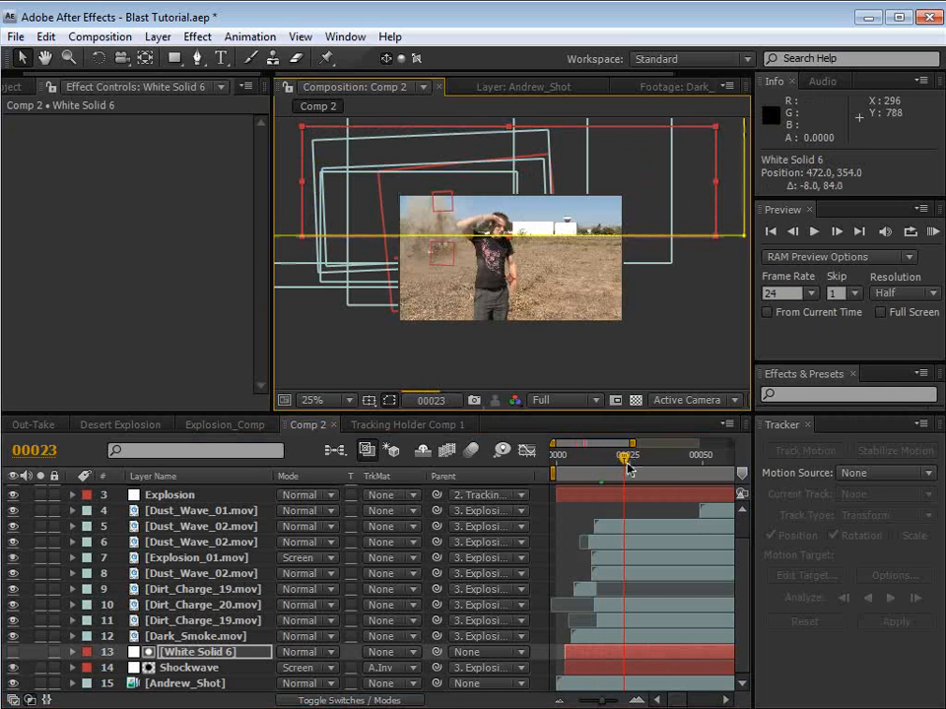
pyautogui.hotkey('ctrl', 'shift', 'j')
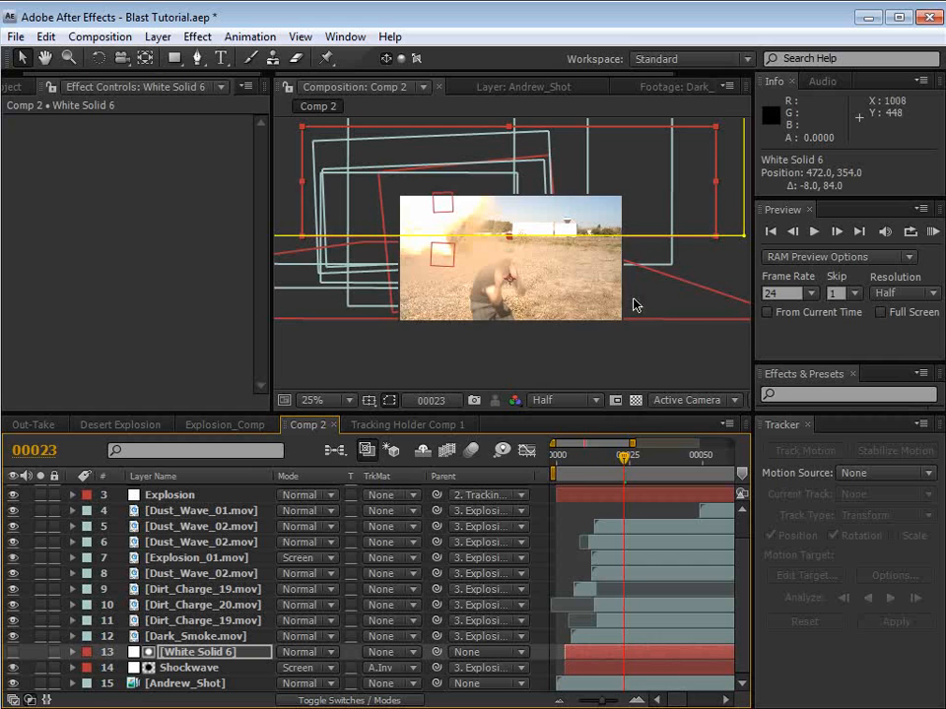
# Step: Trim the Shockwave layer to its first Scale keyframe and slide it to start at frame 13
pyautogui.scroll(1, 506, 310)
pyautogui.hotkey('shift', 'pageup')
pyautogui.click(582, 673)
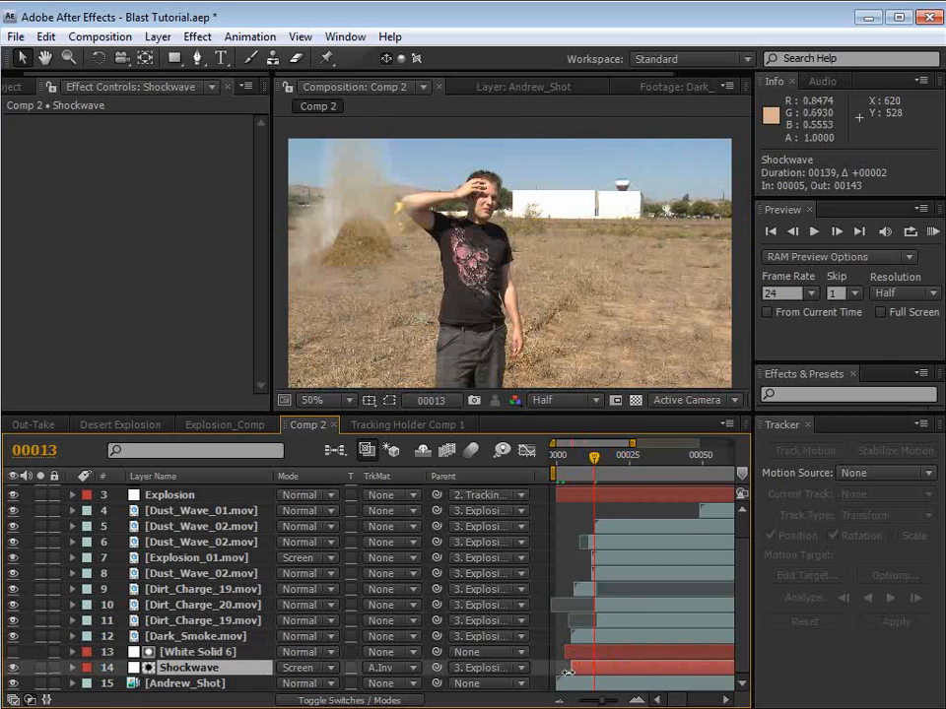
pyautogui.press('s')
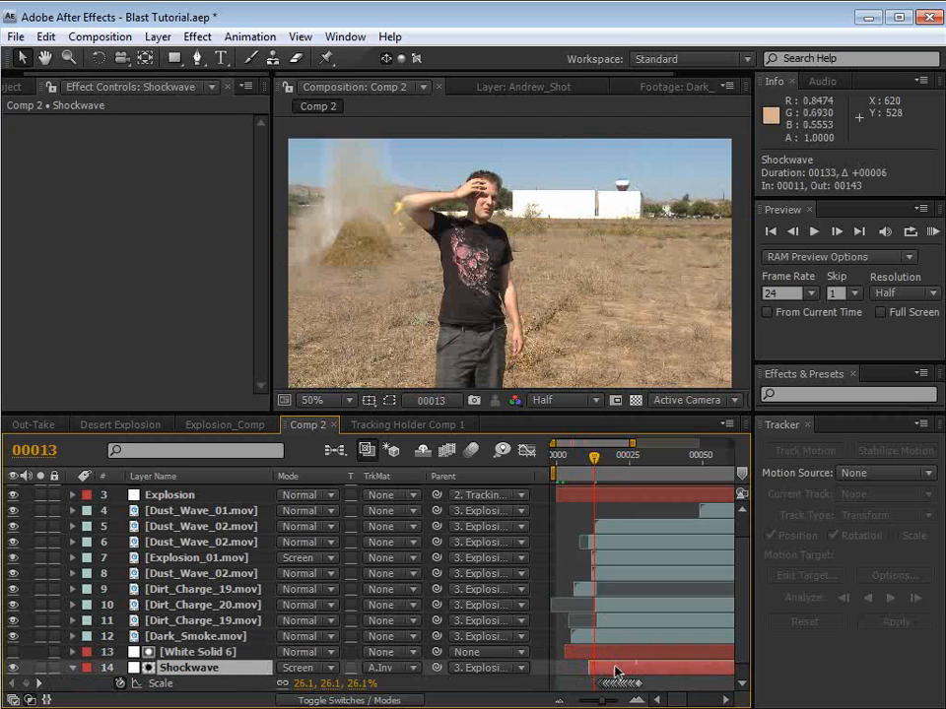
pyautogui.press('=')
pyautogui.press('=')
pyautogui.moveTo(615, 671); pyautogui.dragTo(612, 558)
pyautogui.moveTo(569, 653); pyautogui.dragTo(625, 659)
pyautogui.press('-')
pyautogui.press('-')
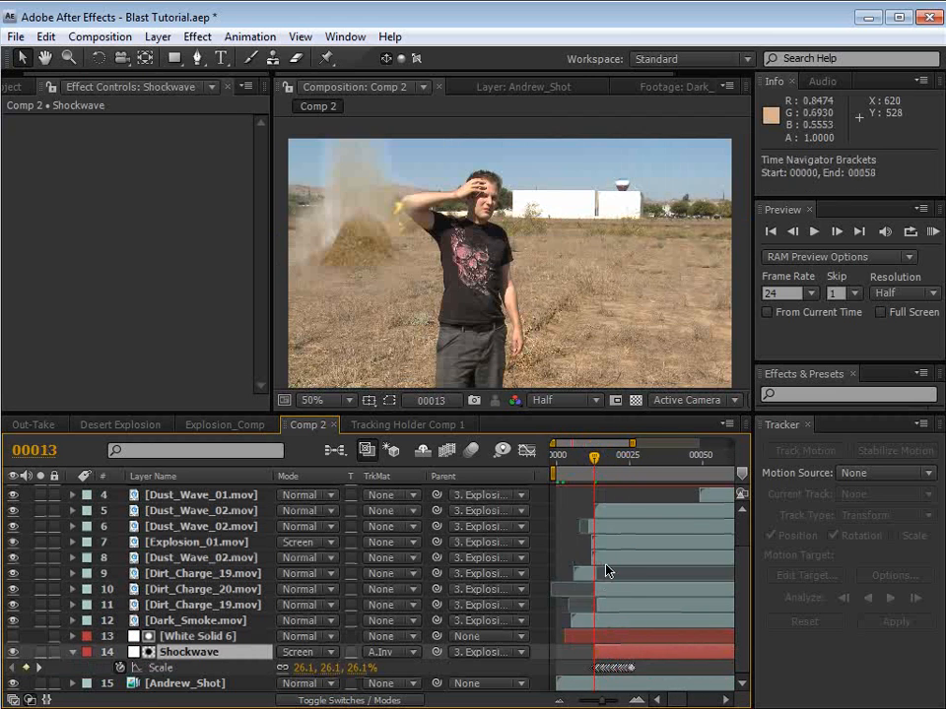
# Step: Preview the composite, set the Shockwave's opacity to 25%, and check the result at frame 23
pyautogui.press('KP_0')
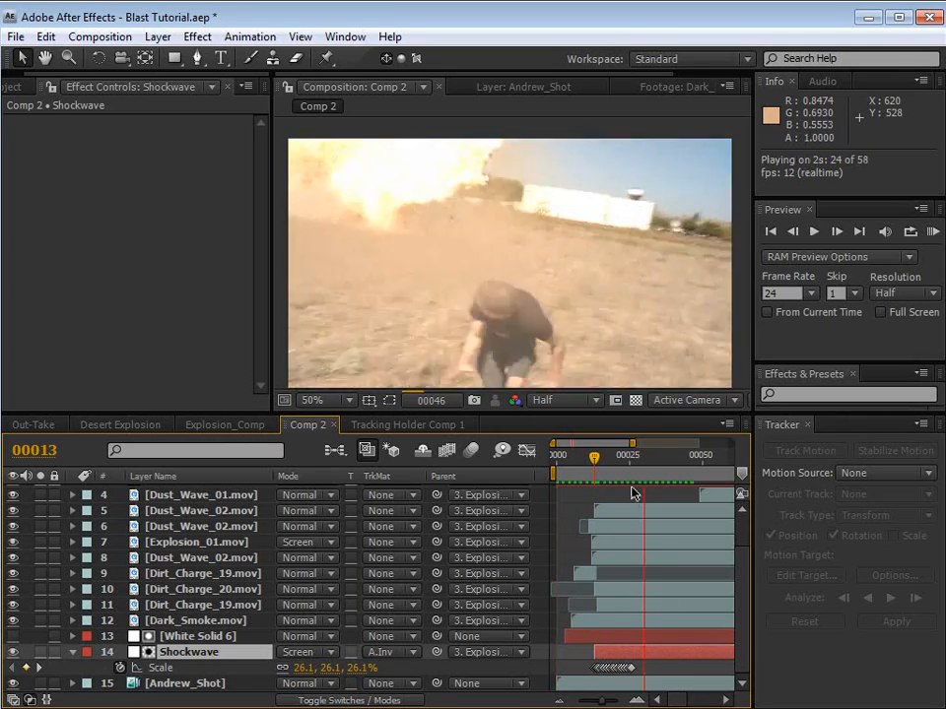
pyautogui.press('t')
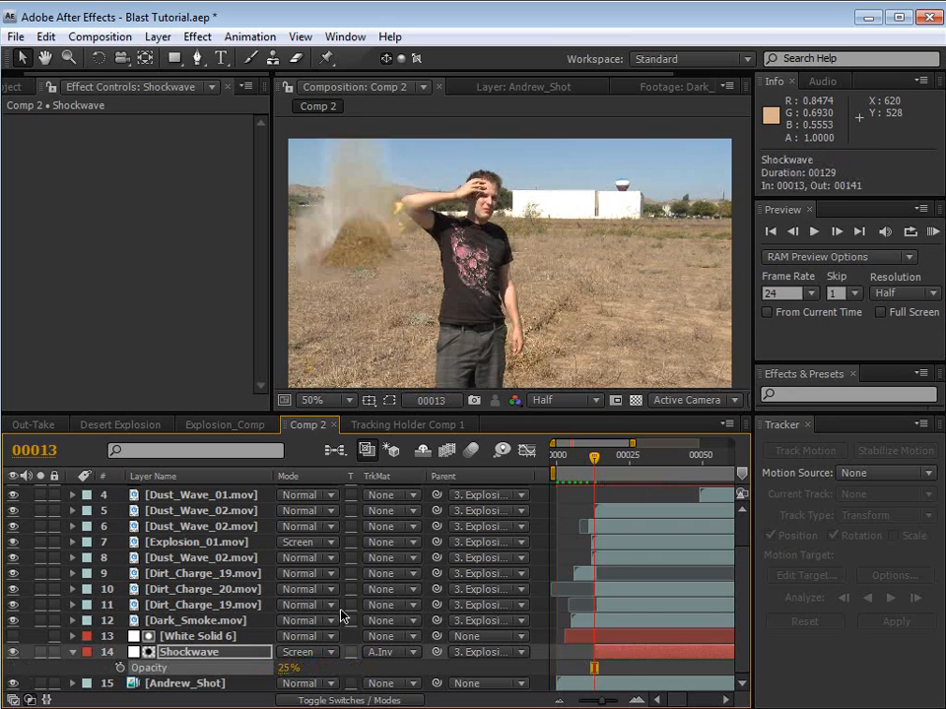
pyautogui.click(604, 458)
pyautogui.moveTo(617, 459); pyautogui.dragTo(623, 456)
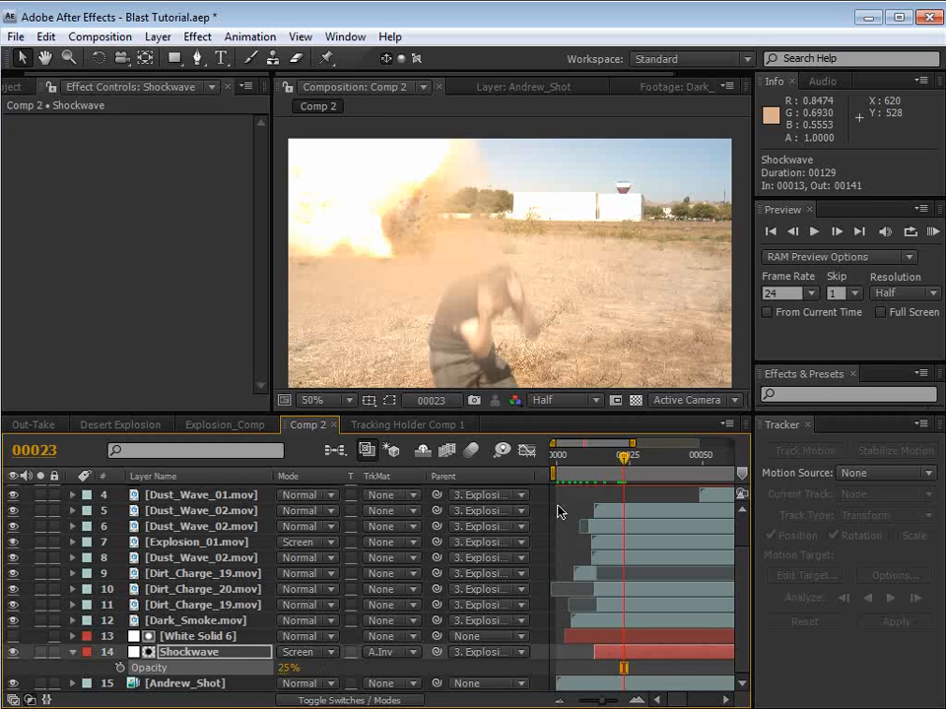
# Step: Stretch the Shockwave's Scale keyframes proportionally to end around frame 34 for a slower expansion, and preview the composite
pyautogui.press('s')
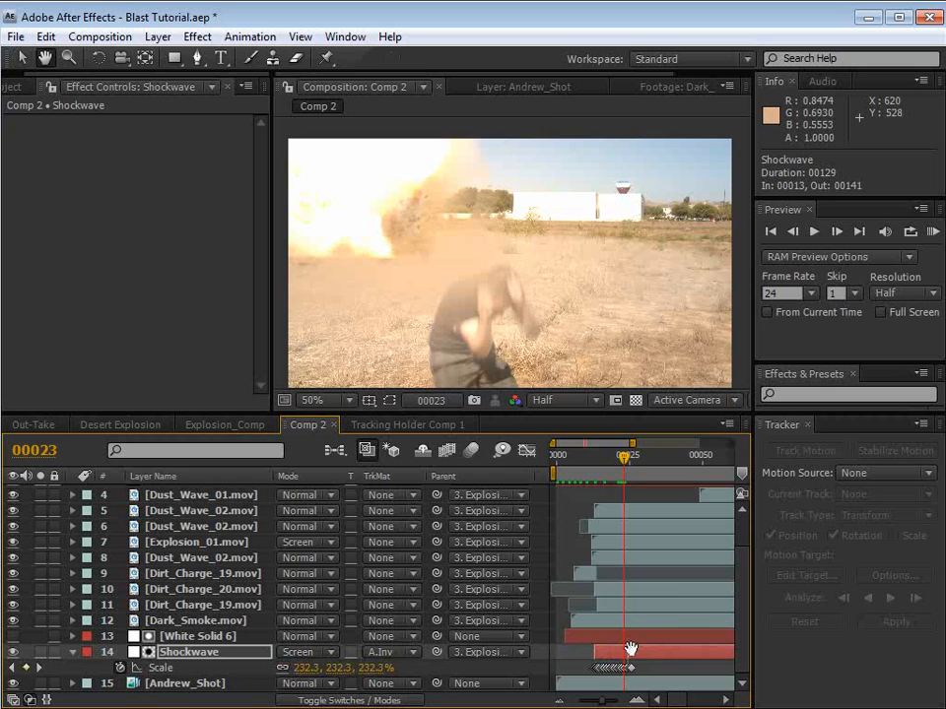
pyautogui.press('=')
pyautogui.moveTo(606, 647); pyautogui.dragTo(615, 594)
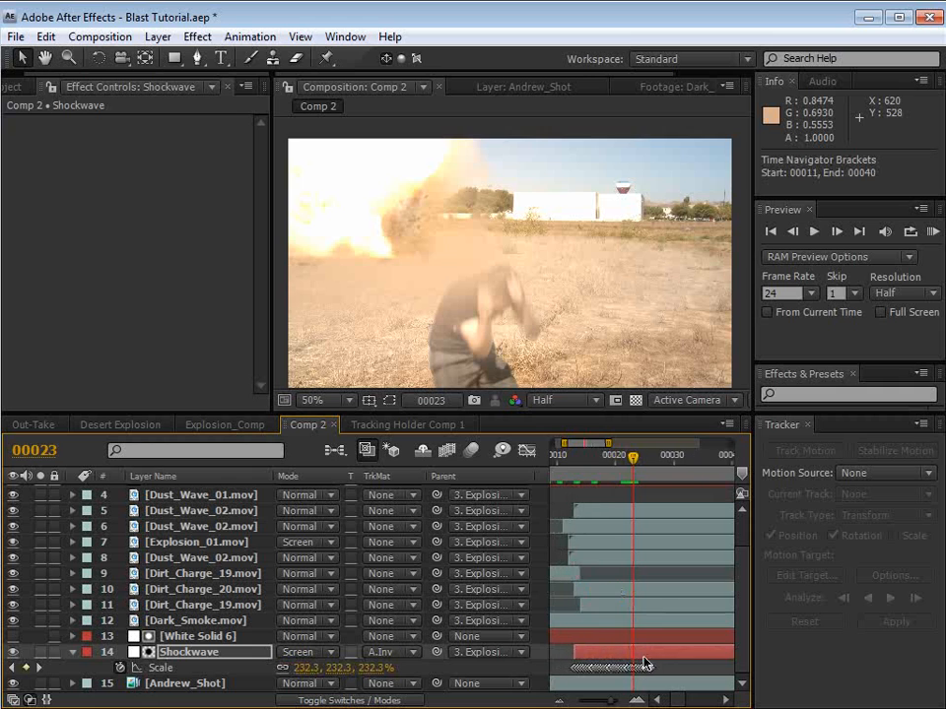
pyautogui.moveTo(658, 662); pyautogui.dragTo(555, 678)
pyautogui.moveTo(693, 661); pyautogui.dragTo(655, 675)
pyautogui.press('-')
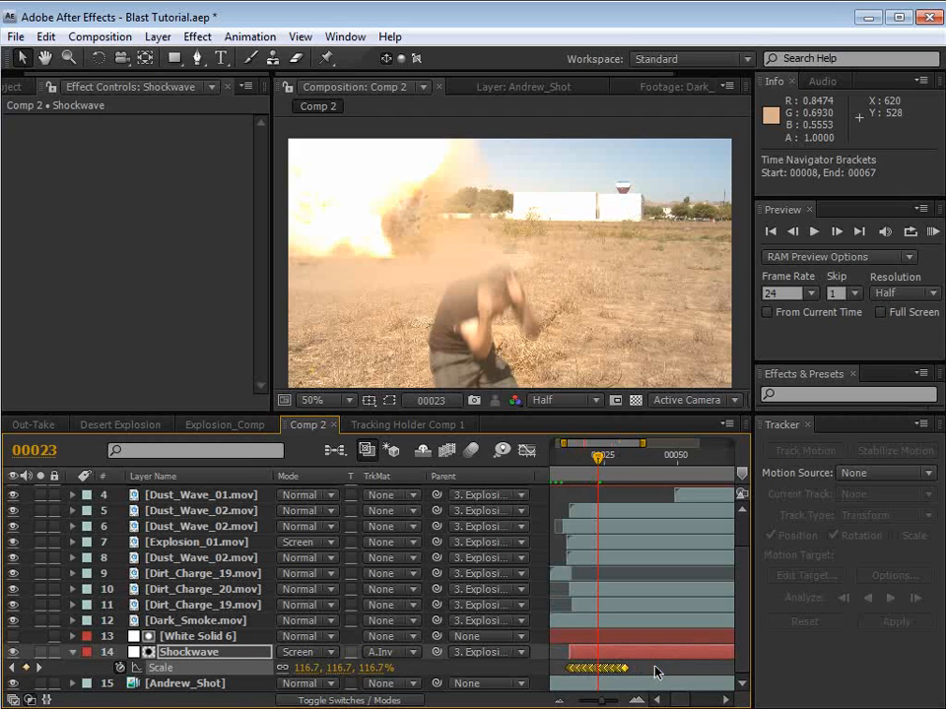
pyautogui.moveTo(606, 646); pyautogui.dragTo(647, 674)
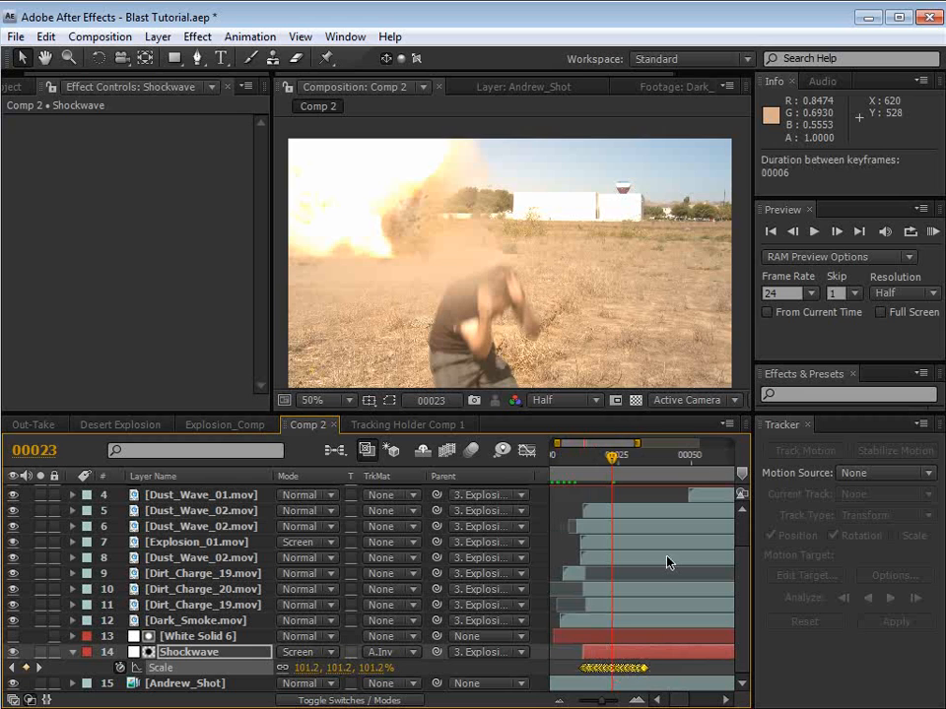
pyautogui.press('KP_0')
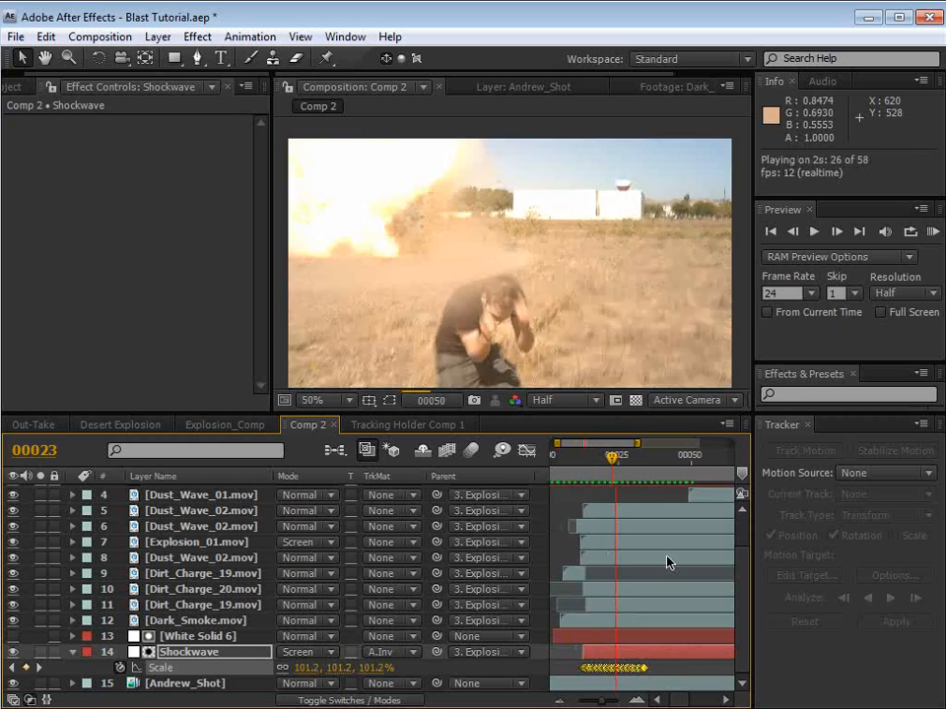
pyautogui.press('space')
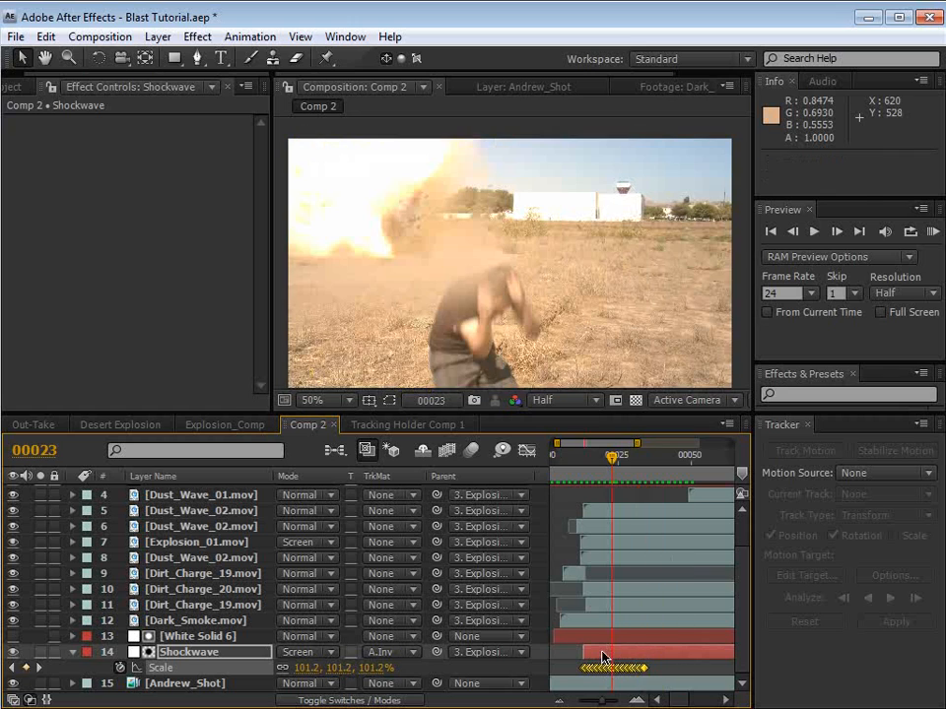
# Step: Slide the Shockwave layer to start at frame 10, preview the composite, and compress its Scale keyframes for a faster expansion
pyautogui.moveTo(602, 651); pyautogui.dragTo(592, 651)
pyautogui.press('KP_0')
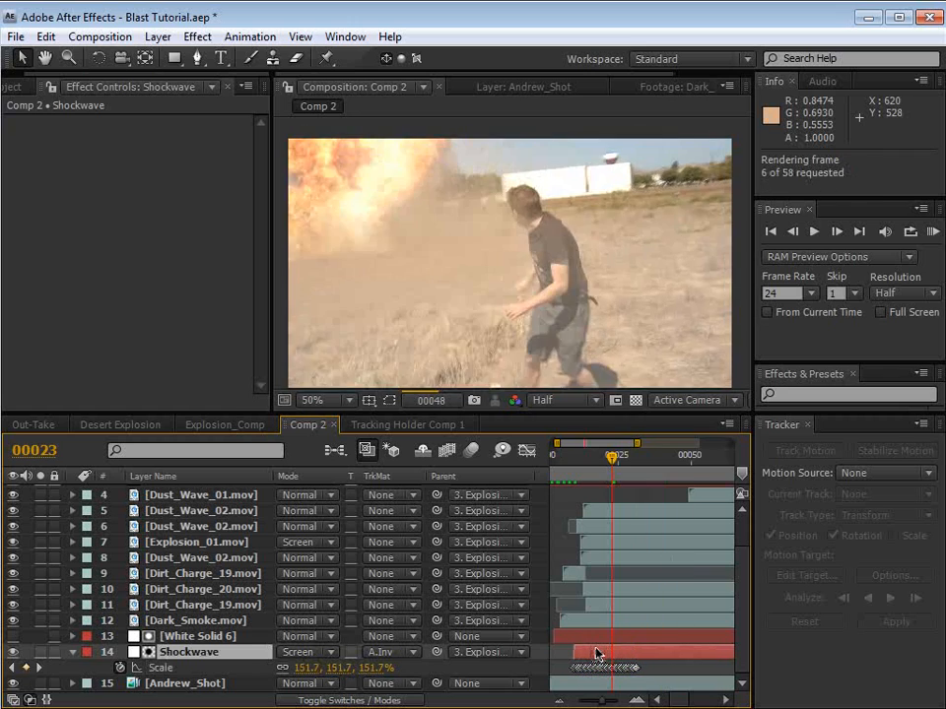
pyautogui.press('space')
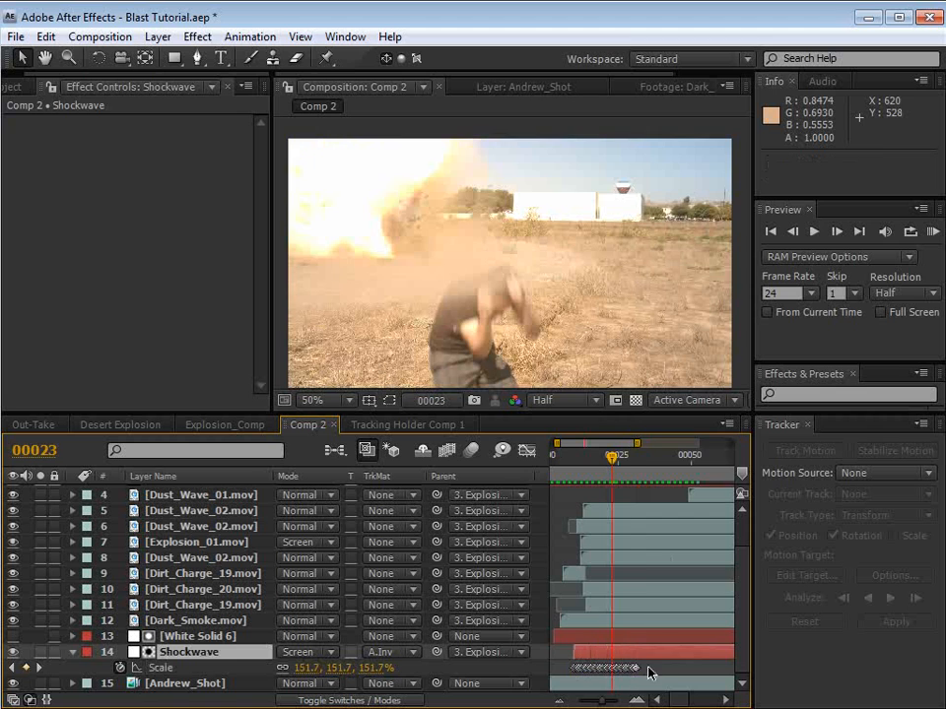
pyautogui.moveTo(649, 671); pyautogui.dragTo(545, 676)
pyautogui.moveTo(648, 669); pyautogui.dragTo(638, 670)
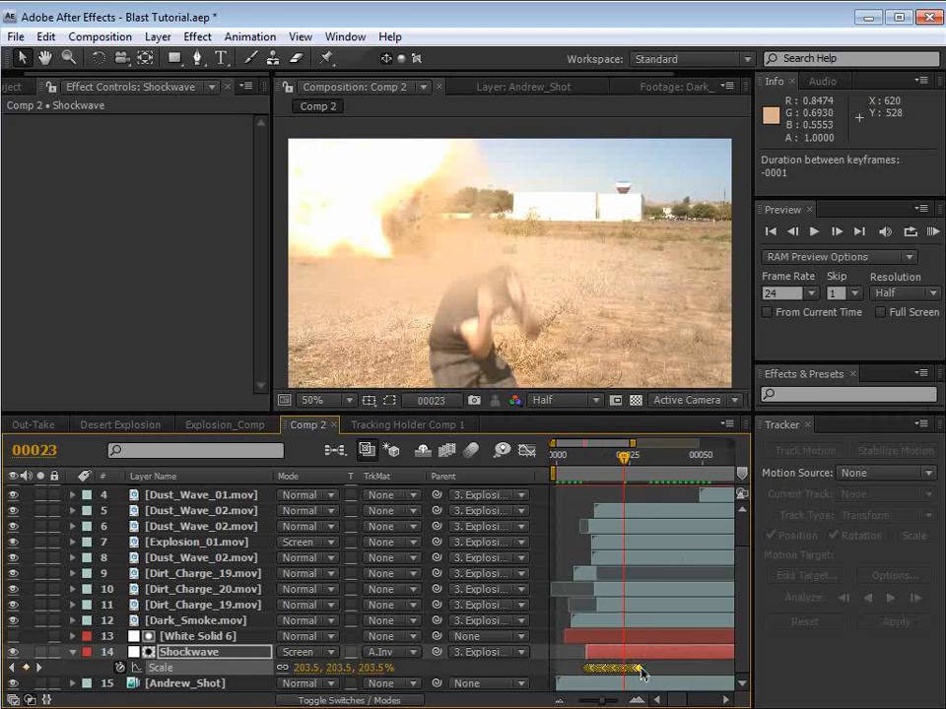
pyautogui.click(644, 670)
# Step: Duplicate the Shockwave layer together with White Solid 6, delay the Shockwave 2 copy to start at frame 15, and preview
pyautogui.click(631, 652)
pyautogui.keyDown('shift'); pyautogui.click(618, 640); pyautogui.keyUp('shift')
pyautogui.hotkey('ctrl', 'd')
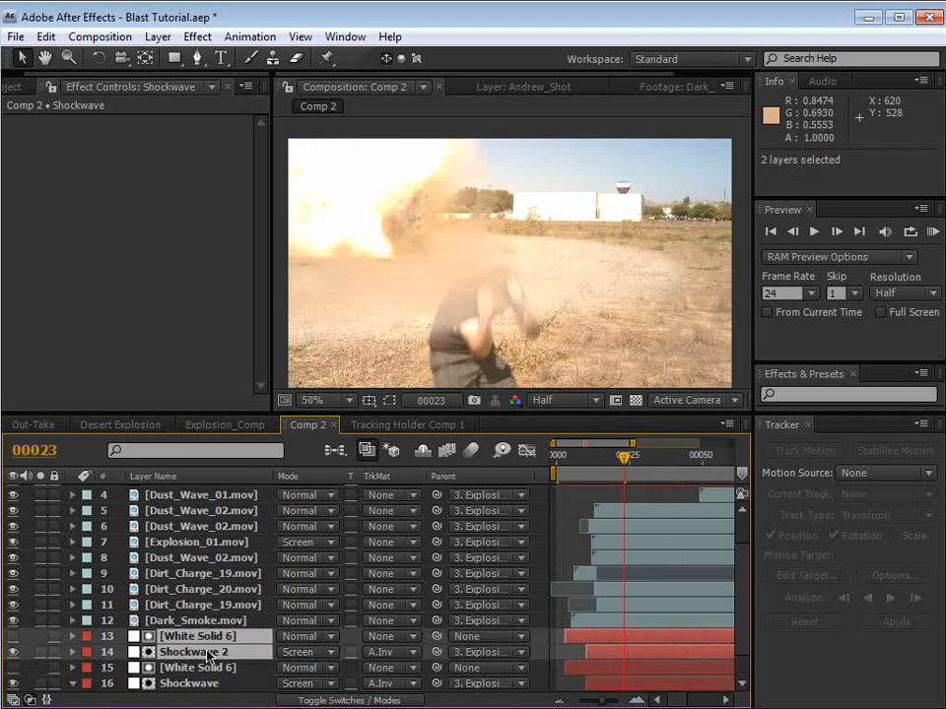
pyautogui.click(436, 653)
pyautogui.moveTo(602, 659); pyautogui.dragTo(614, 660)
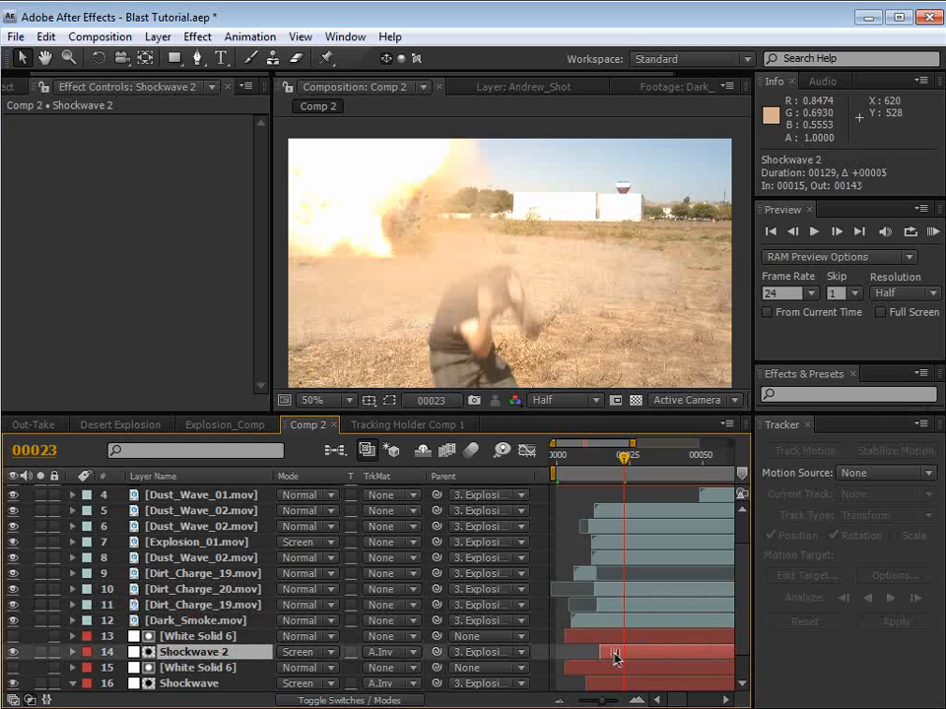
pyautogui.press('KP_0')
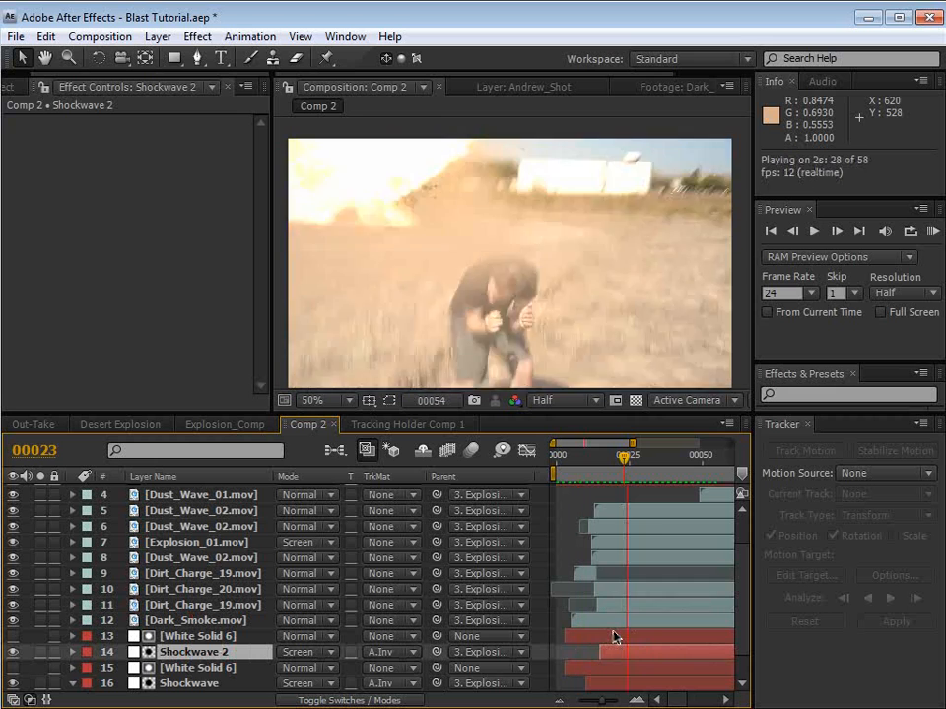
# Step: Move the original Shockwave to start at frame 13, tighten its Scale keyframes to end around frame 29, and preview against Shockwave 2
pyautogui.click(599, 458)
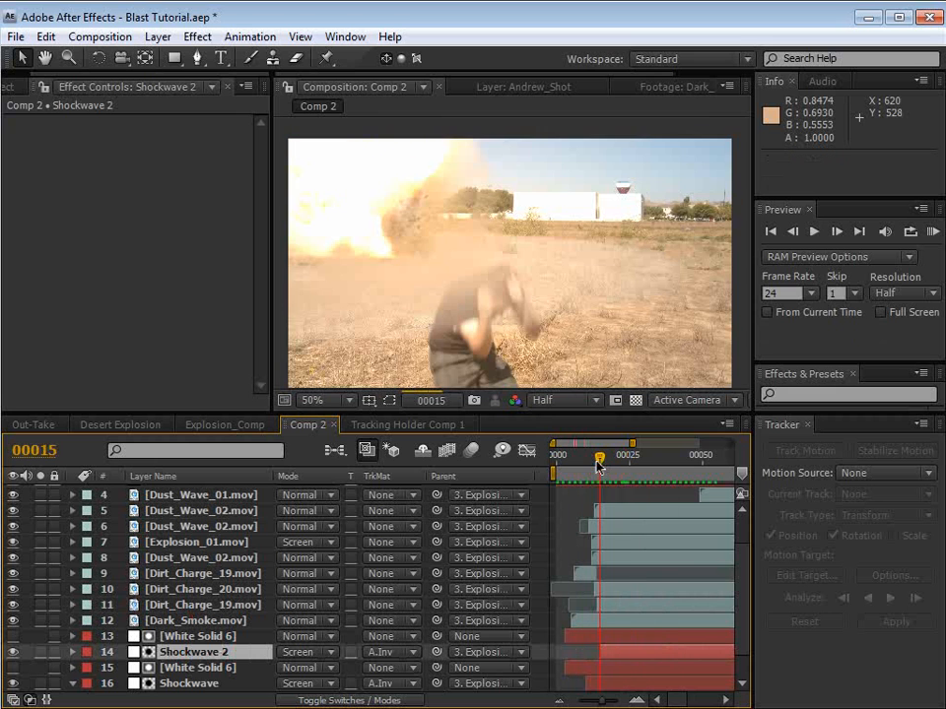
pyautogui.scroll(-1, 623, 575)
pyautogui.moveTo(609, 654); pyautogui.dragTo(591, 665)
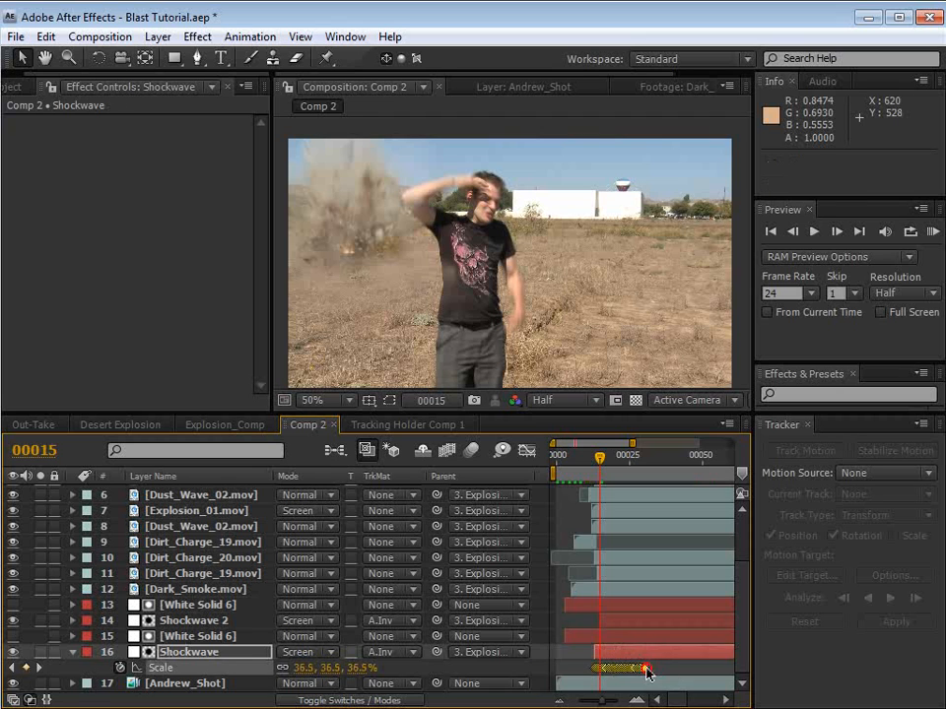
pyautogui.click(612, 621)
pyautogui.press('s')
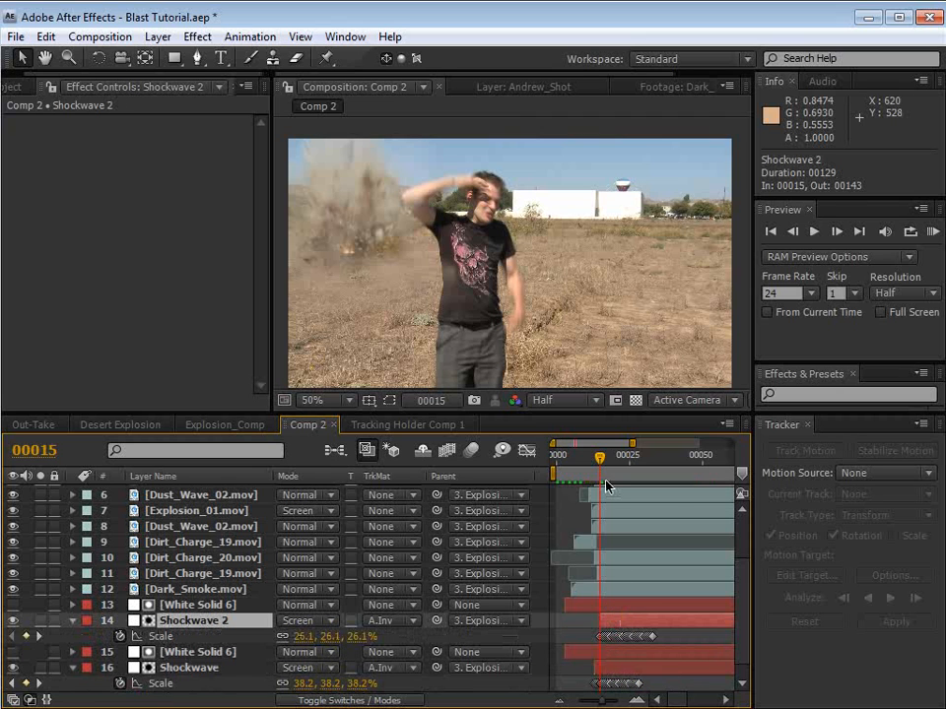
pyautogui.press('KP_0')
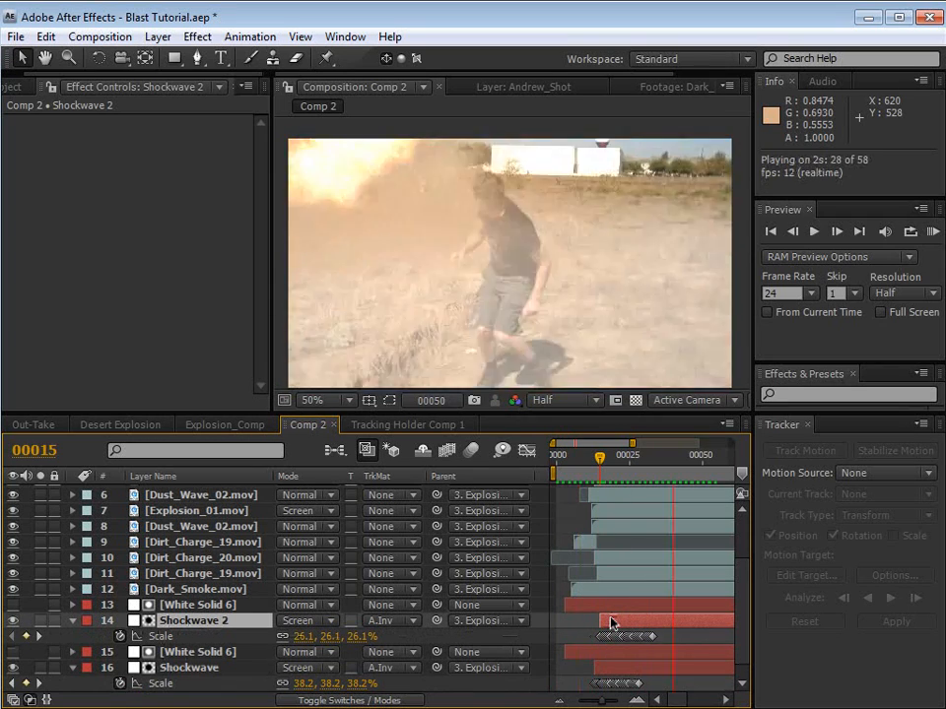
# Step: Raise the original Shockwave's opacity and keyframe it to fade from frame 15 down to 6% at frame 31
pyautogui.keyDown('ctrl'); pyautogui.click(631, 672); pyautogui.keyUp('ctrl')
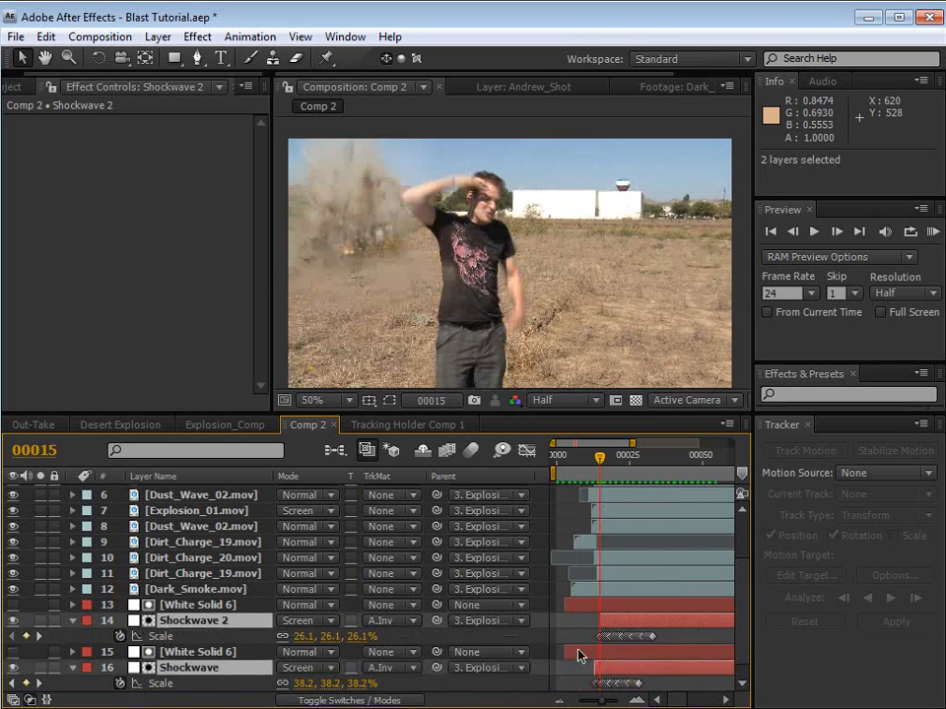
pyautogui.press('t')
pyautogui.moveTo(284, 684); pyautogui.dragTo(294, 683)
pyautogui.click(203, 667)
pyautogui.press('t')
pyautogui.press('space')
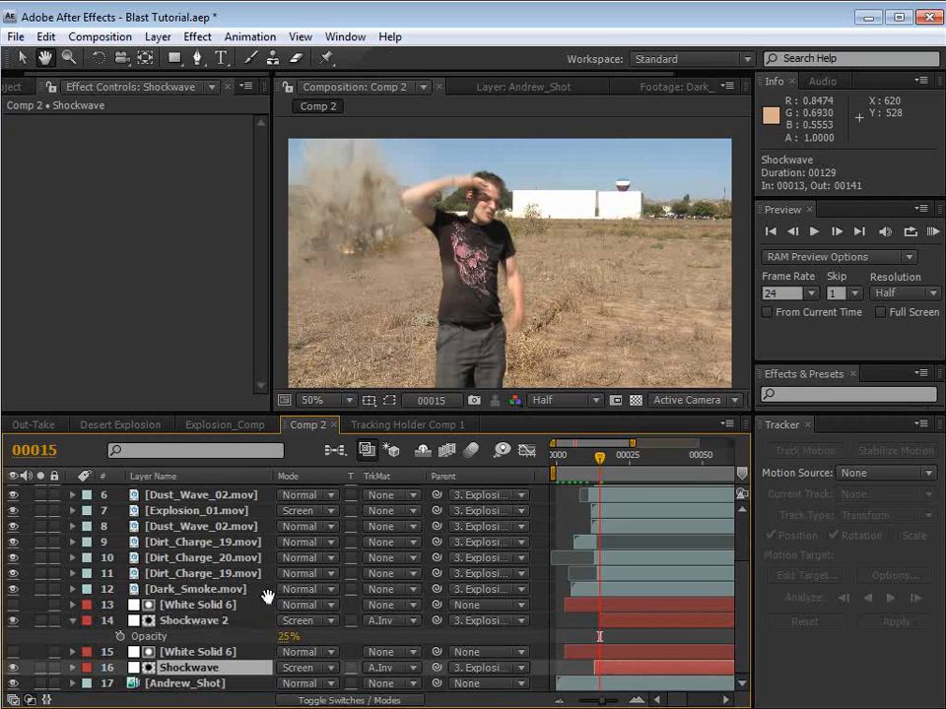
pyautogui.press('t')
pyautogui.press('space')
pyautogui.moveTo(222, 651); pyautogui.dragTo(222, 635)
pyautogui.click(121, 668)
pyautogui.moveTo(611, 461); pyautogui.dragTo(645, 461)
pyautogui.moveTo(288, 669); pyautogui.dragTo(232, 671)
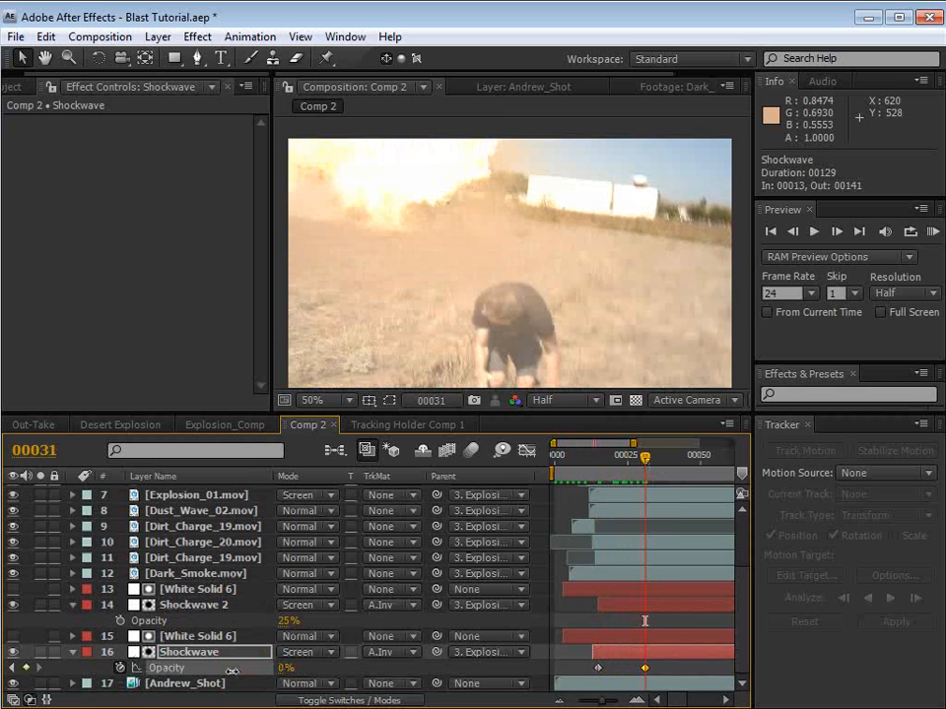
# Step: Keyframe Shockwave 2's opacity from 25% at frame 17 to 10% at frame 38, and preview the composite
pyautogui.click(605, 459)
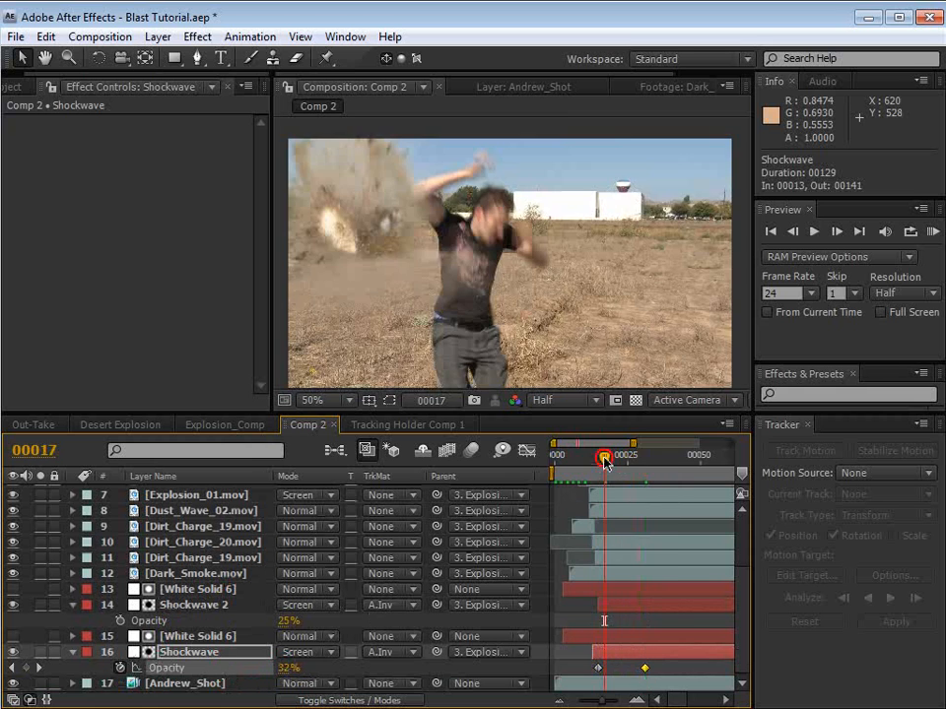
pyautogui.click(120, 621)
pyautogui.moveTo(605, 459); pyautogui.dragTo(666, 460)
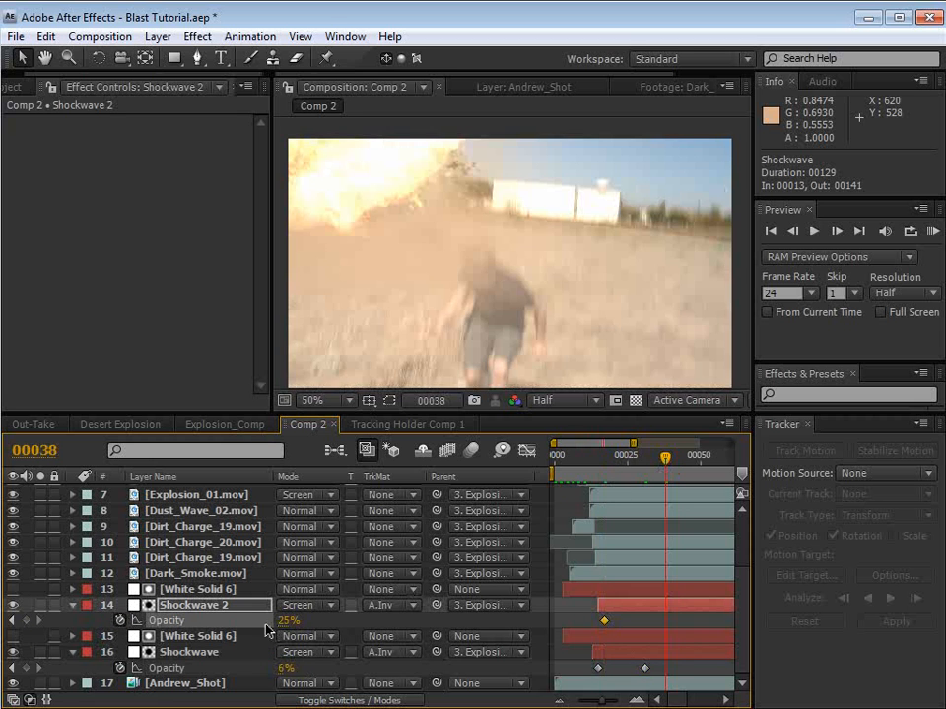
pyautogui.moveTo(287, 621); pyautogui.dragTo(235, 623)
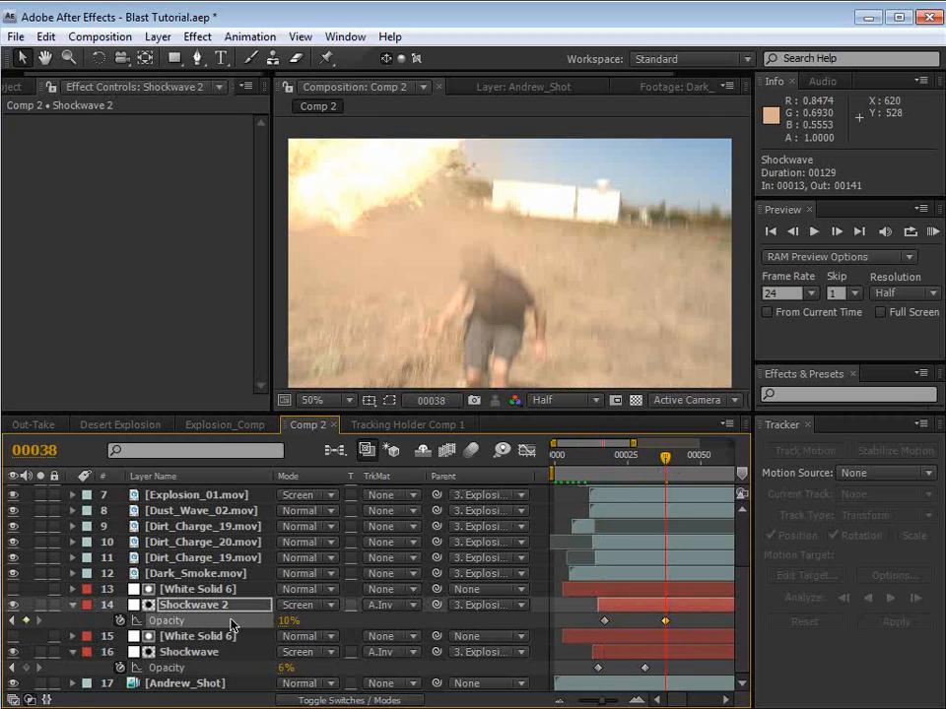
pyautogui.press('KP_0')
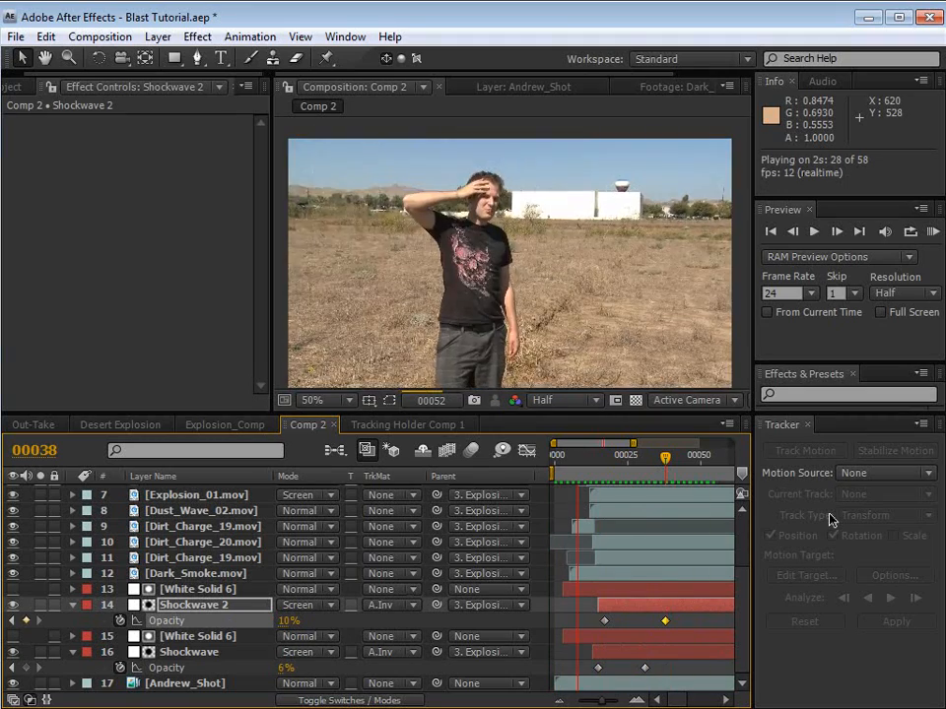
pyautogui.press('space')
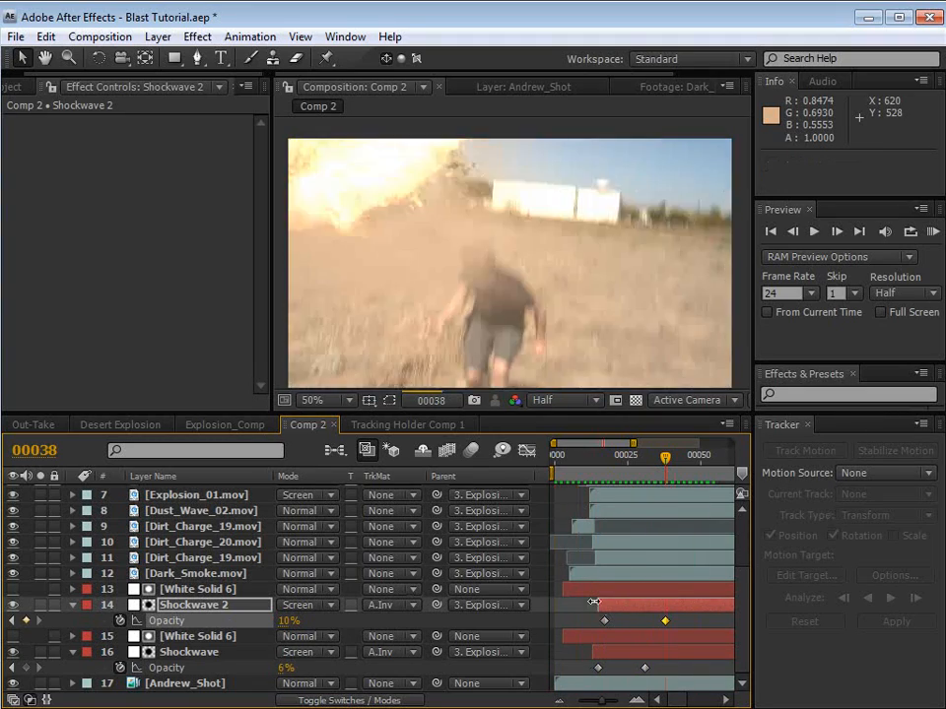
# Step: Collapse Shockwave 2, hide the Andrew_Shot footage to preview the explosion elements alone, and show the footage again
pyautogui.click(532, 618)
pyautogui.click(74, 605)
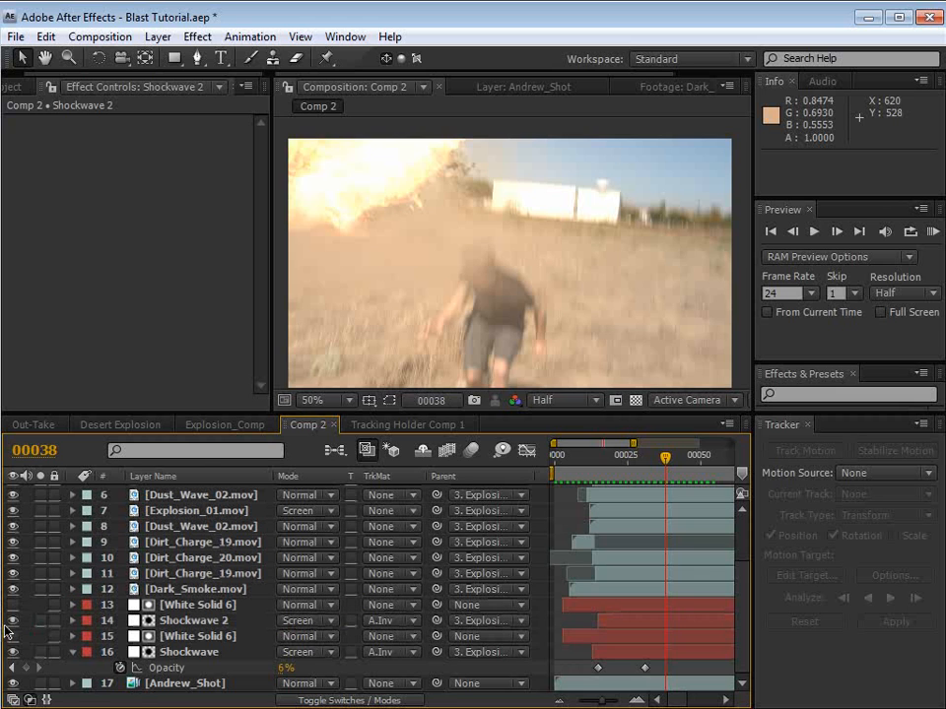
pyautogui.click(30, 675)
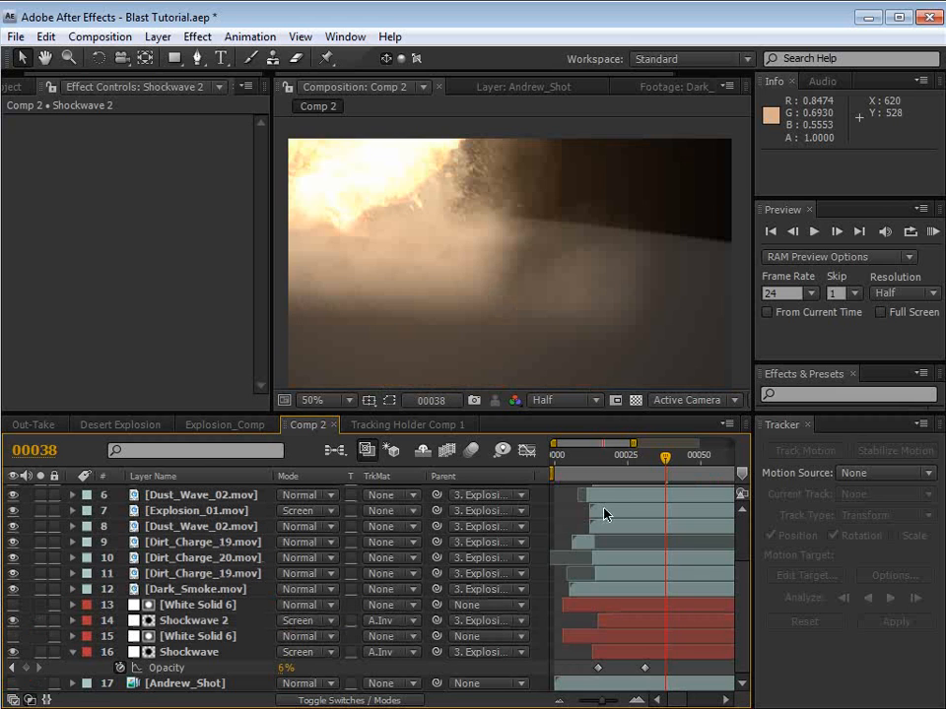
pyautogui.press('KP_0')
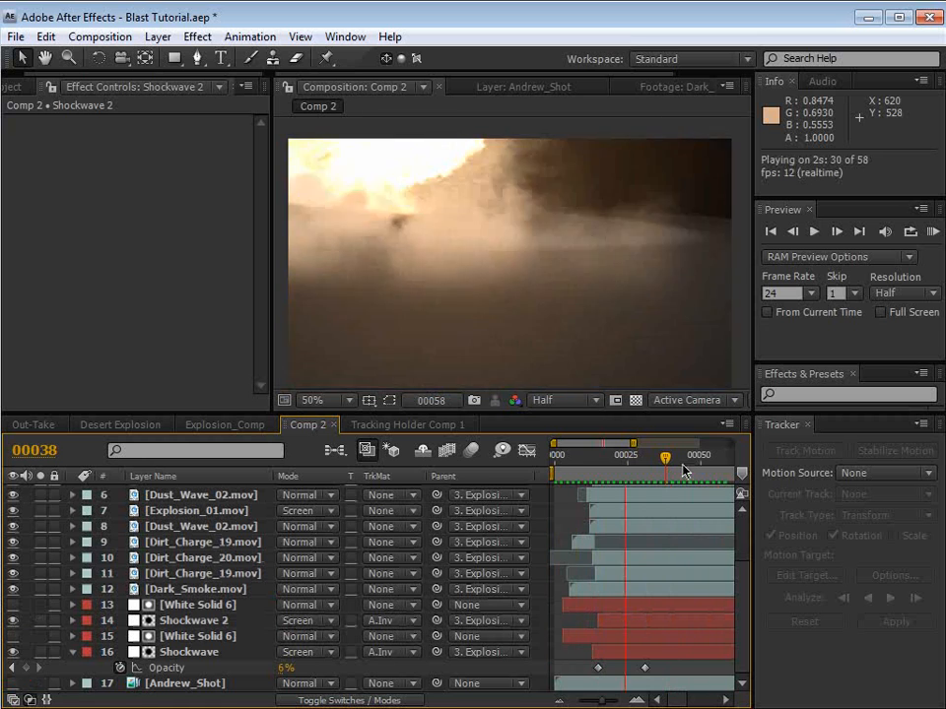
pyautogui.press('space')
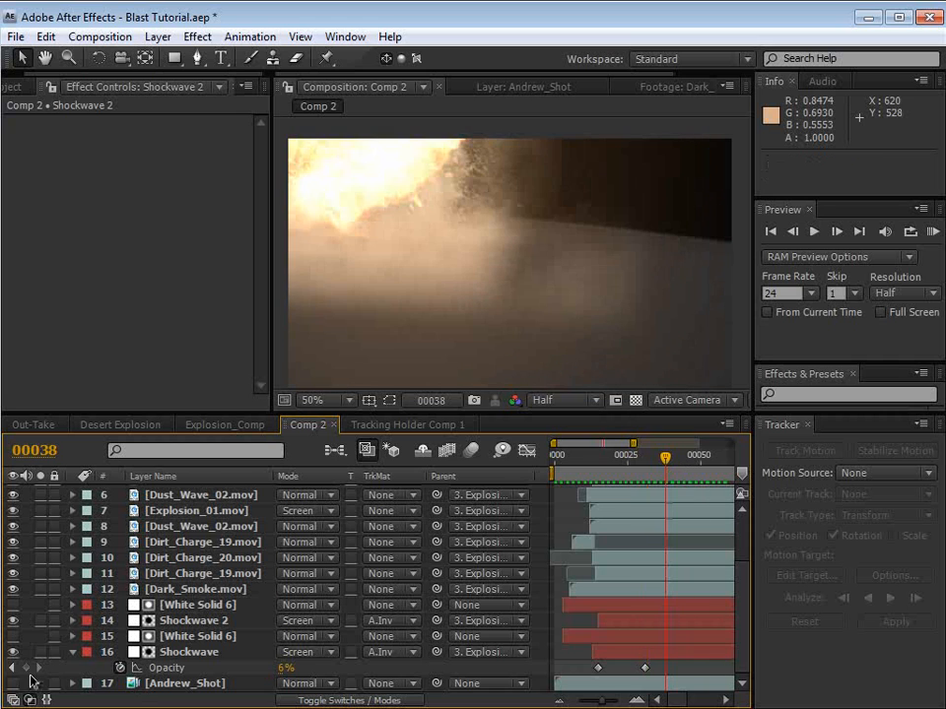
pyautogui.click(103, 617)
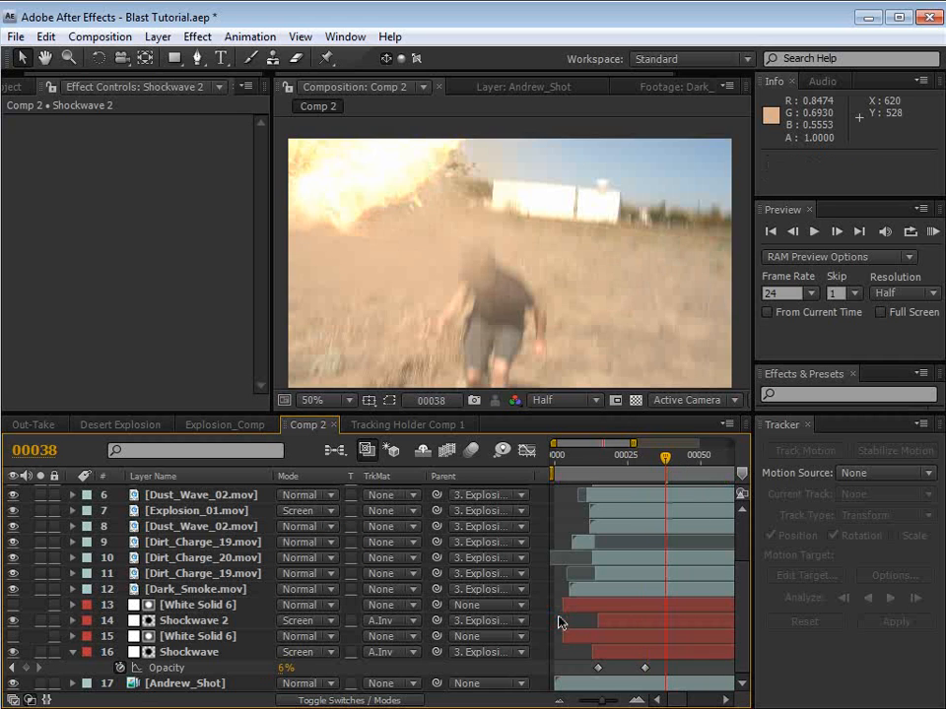
# Step: Save the project, add a white 960 x 540 px solid named White Solid 7, and re-enable the view refresh
pyautogui.hotkey('ctrl', 's')
pyautogui.click(157, 37)
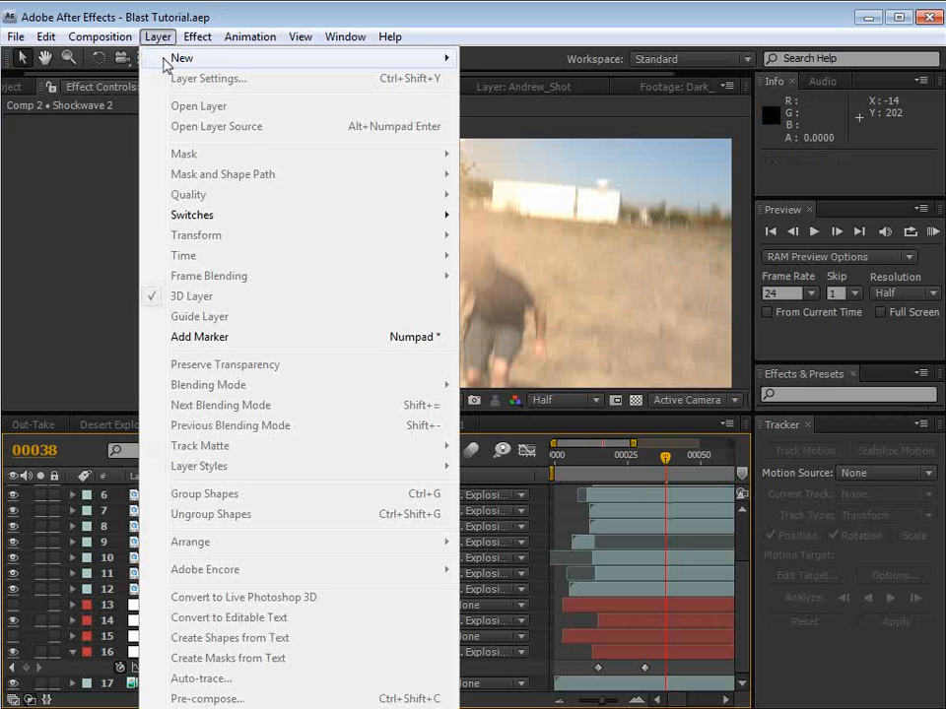
pyautogui.moveTo(182, 57)
pyautogui.click(517, 74)
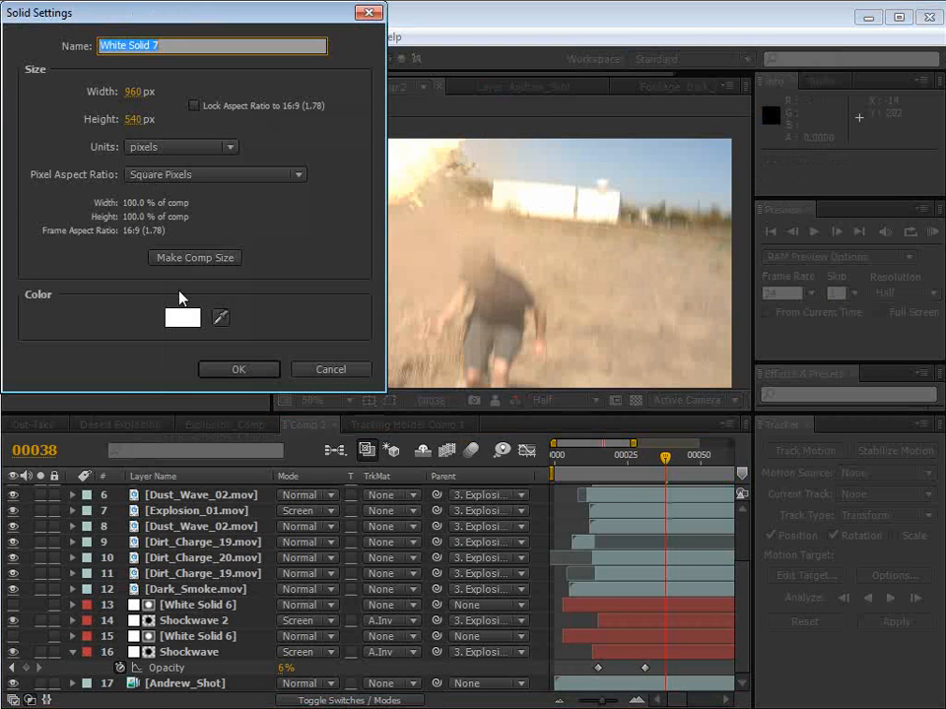
pyautogui.click(236, 370)
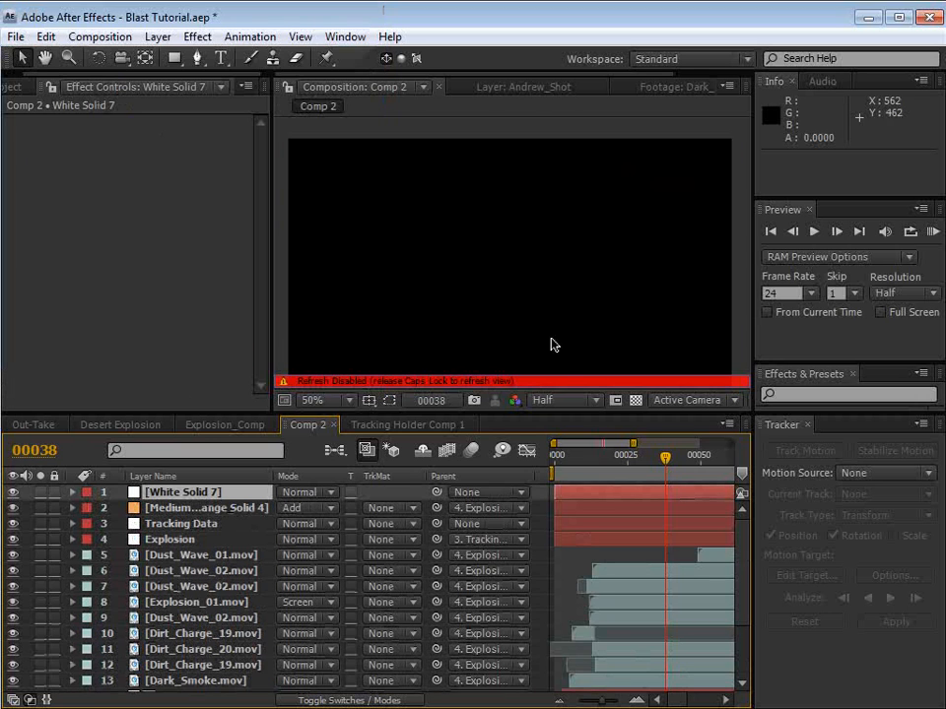
pyautogui.press('capslock')
# Step: Apply the Fractal Noise effect to White Solid 7
pyautogui.click(792, 394)
pyautogui.write('t')
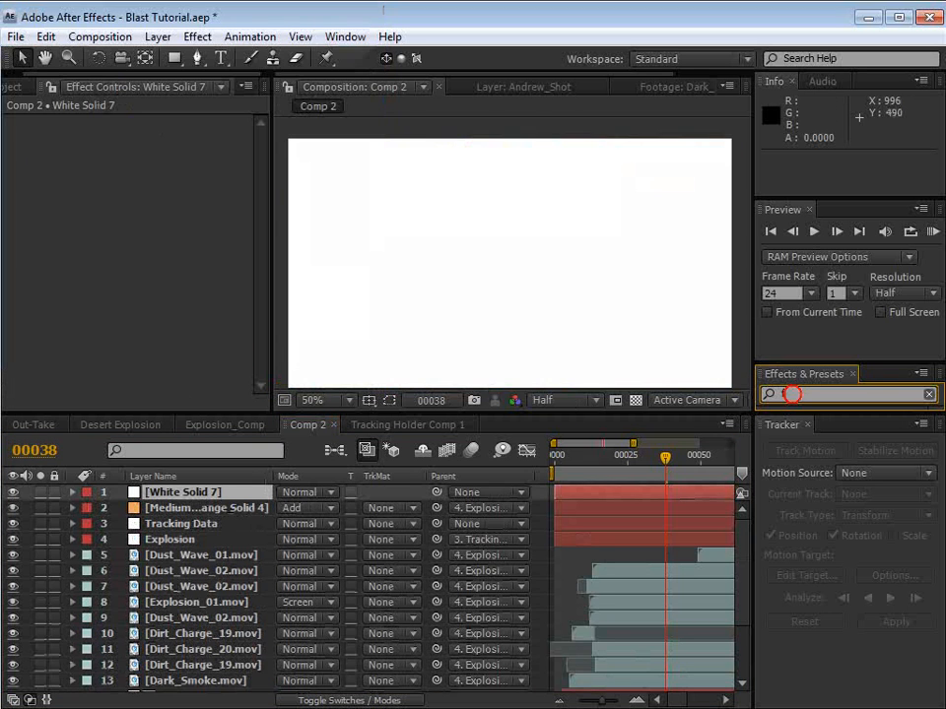
pyautogui.click(197, 36)
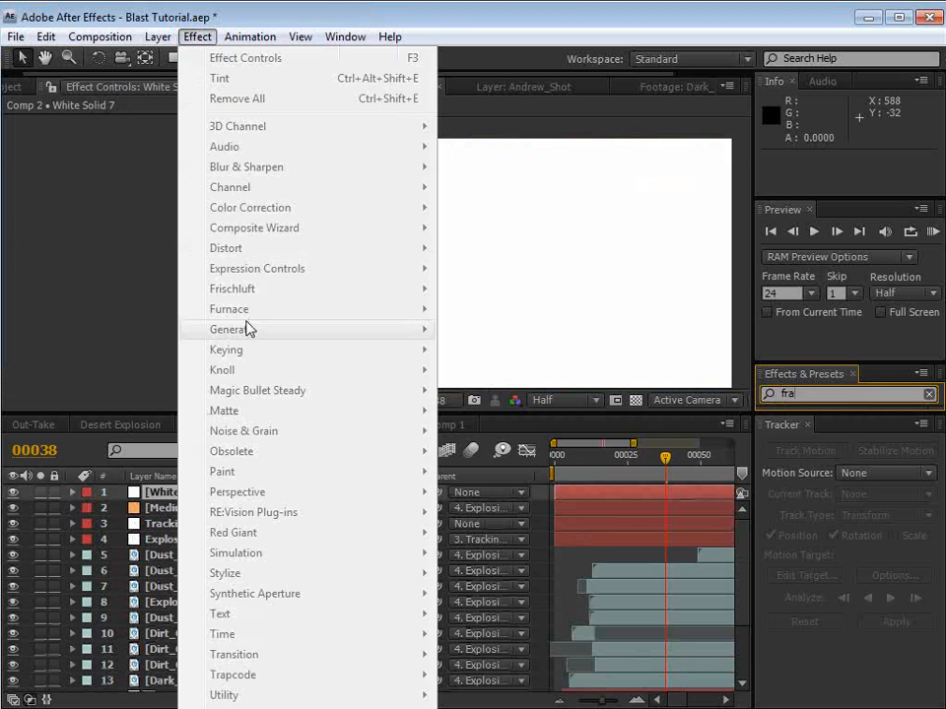
pyautogui.click(166, 490)
pyautogui.click(197, 36)
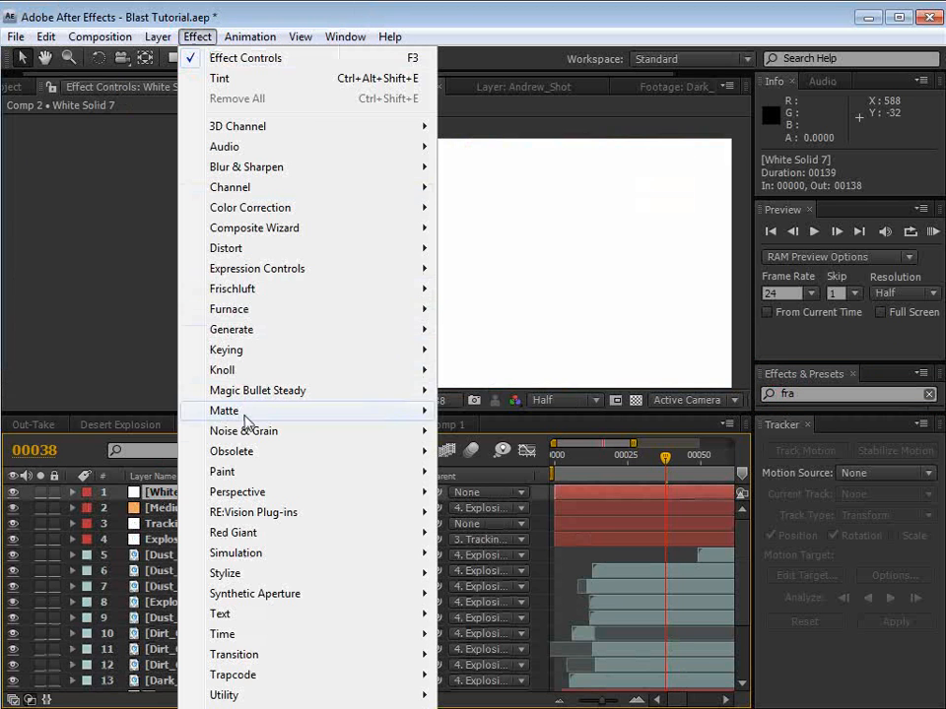
pyautogui.moveTo(246, 430)
pyautogui.click(549, 475)
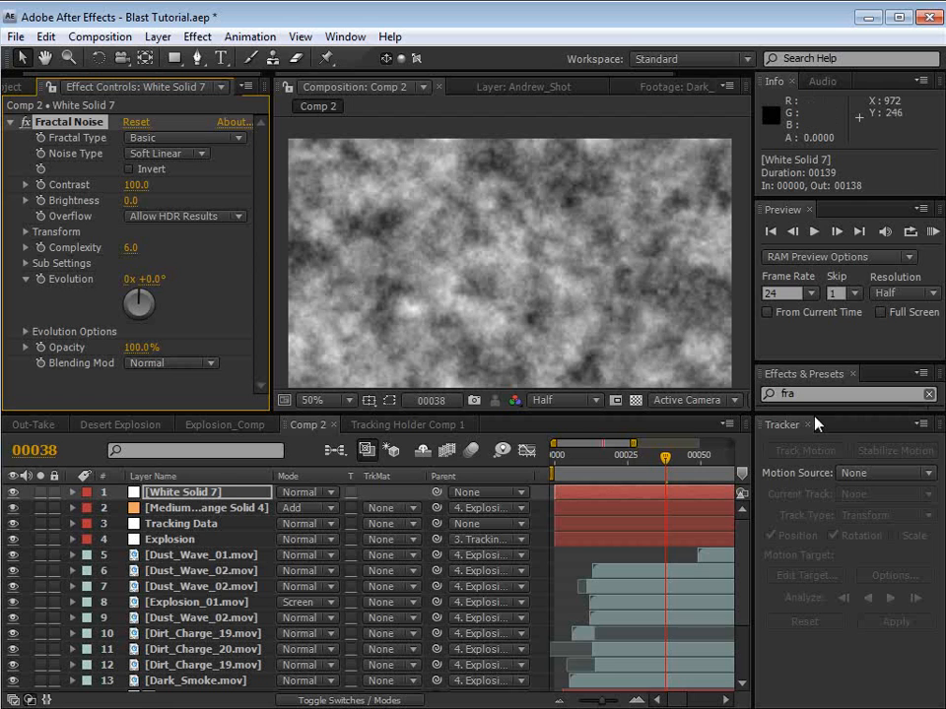
# Step: Search the effects for "spher", apply CC Sphere to White Solid 7, and expand its Shading settings
pyautogui.moveTo(818, 361); pyautogui.dragTo(814, 222)
pyautogui.hotkey('ctrl', '5')
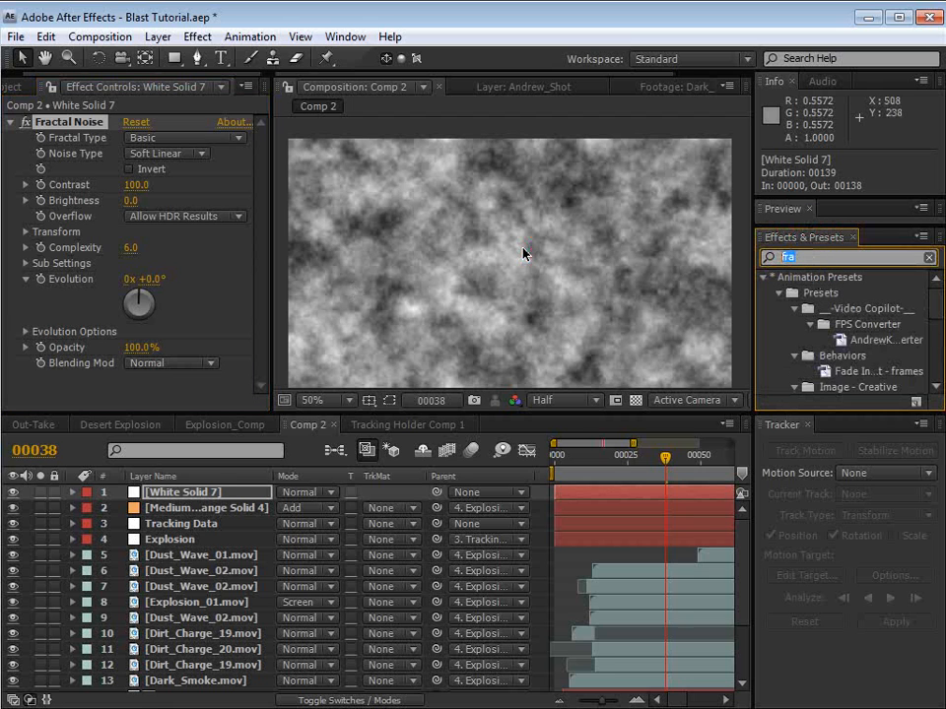
pyautogui.write('spher')
pyautogui.click(524, 297)
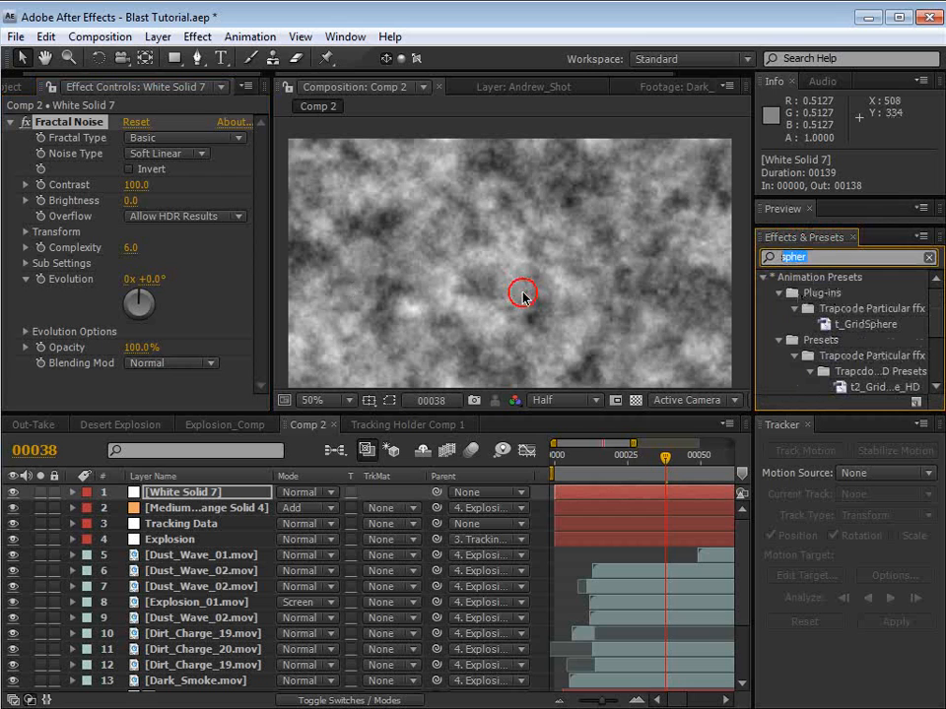
pyautogui.click(936, 348)
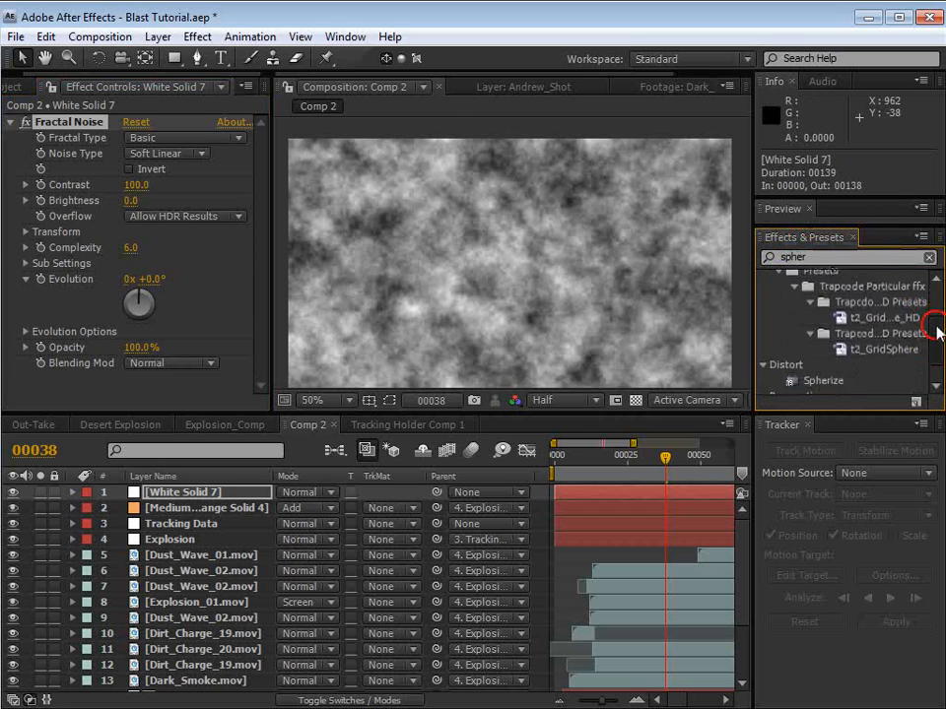
pyautogui.moveTo(831, 388); pyautogui.dragTo(435, 289)
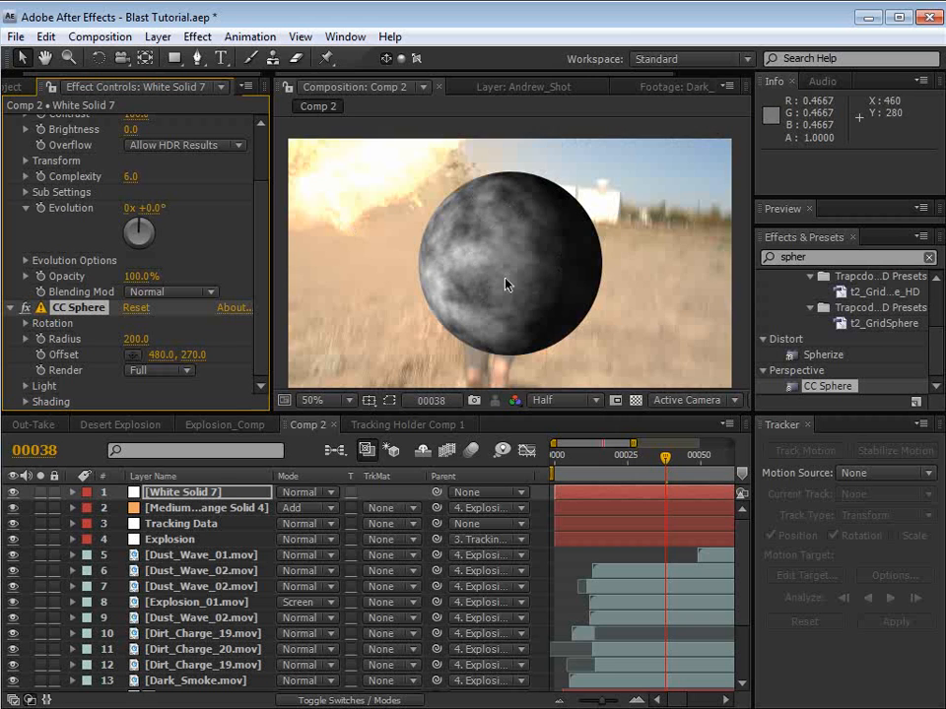
pyautogui.click(26, 403)
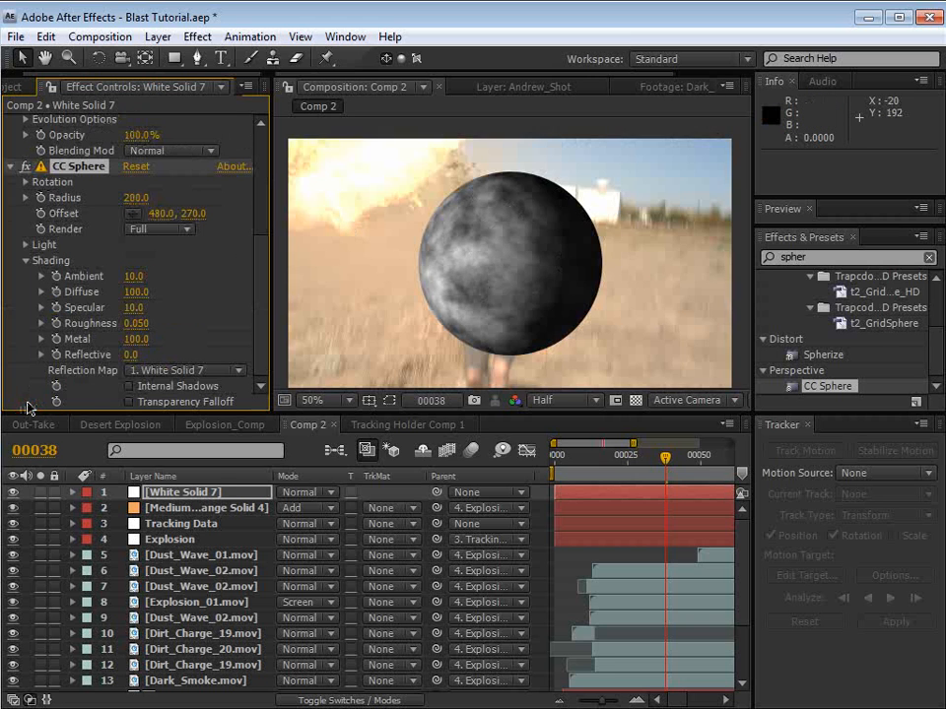
# Step: Set the CC Sphere shading on White Solid 7 to Ambient 100, Diffuse 0 and Specular 0
pyautogui.click(131, 292)
pyautogui.write('0')
pyautogui.click(134, 282)
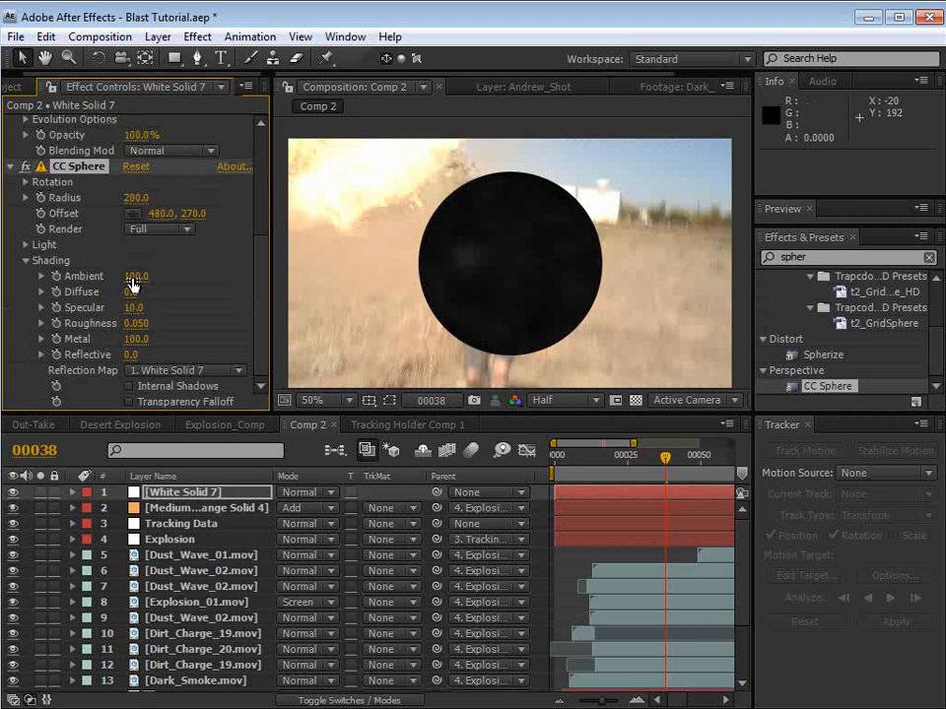
pyautogui.click(131, 308)
pyautogui.write('0')
pyautogui.press('Return')
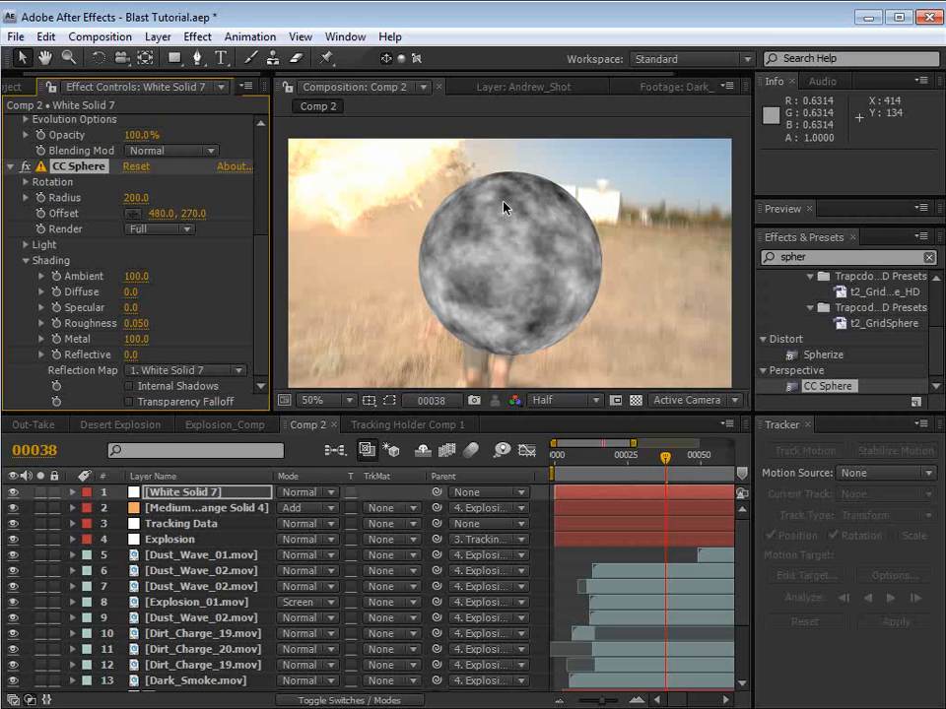
# Step: Apply the Linear Wipe transition effect to White Solid 7 and place it before CC Sphere in the effect order
pyautogui.click(198, 37)
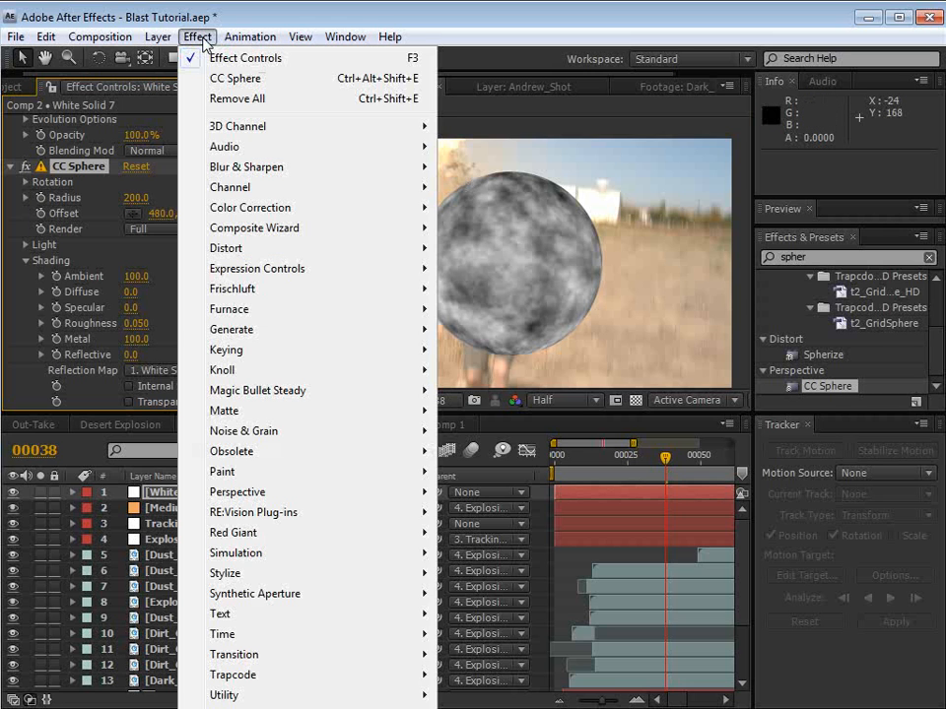
pyautogui.moveTo(295, 656)
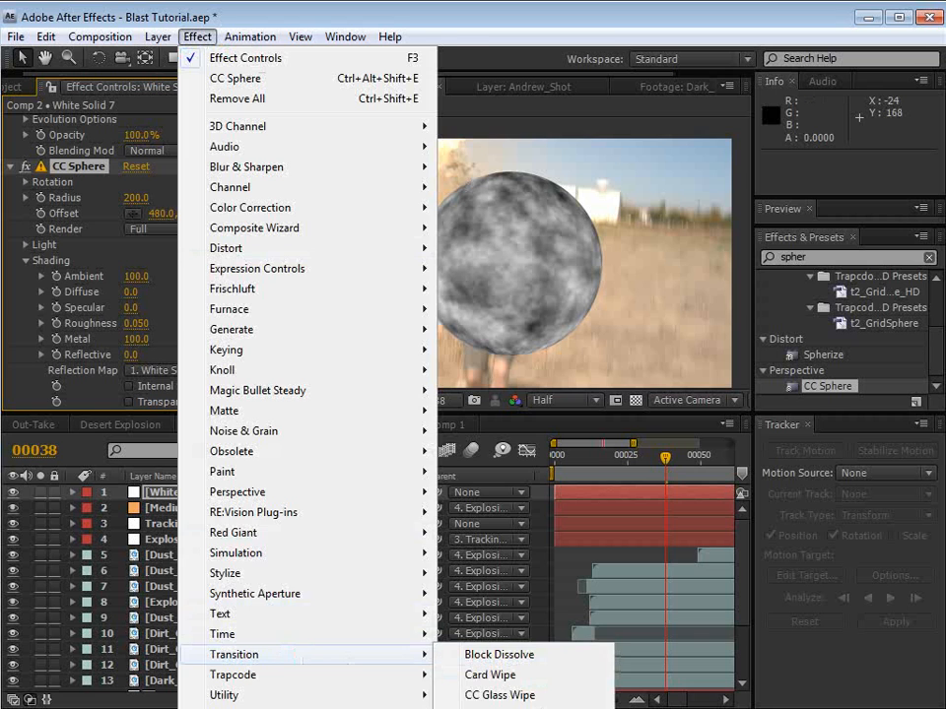
pyautogui.click(500, 707)
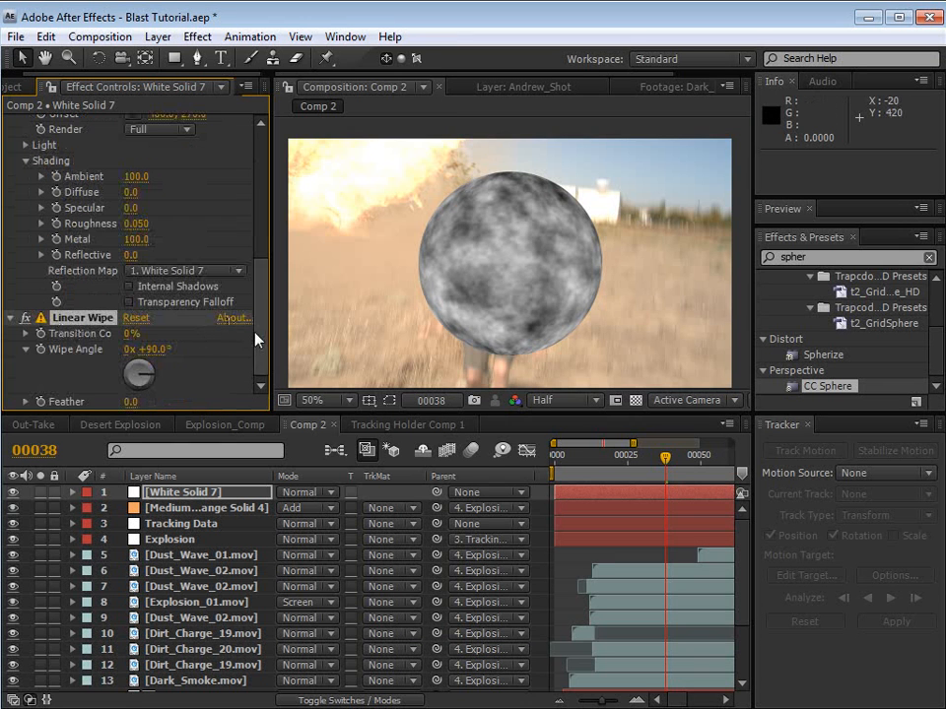
pyautogui.moveTo(256, 334); pyautogui.dragTo(74, 239)
pyautogui.click(10, 225)
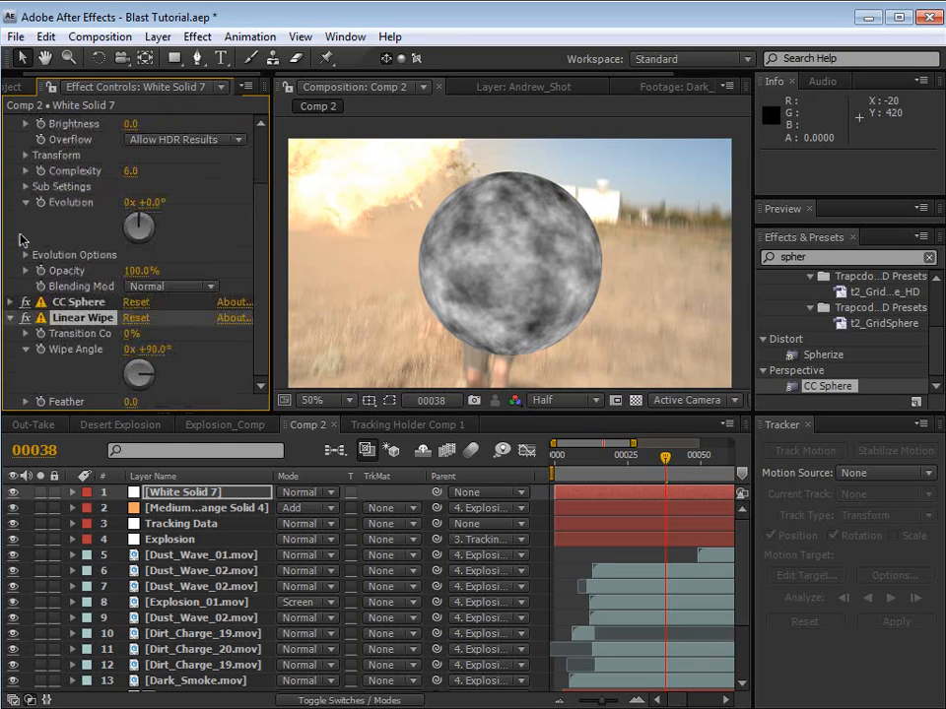
pyautogui.moveTo(69, 318); pyautogui.dragTo(69, 305)
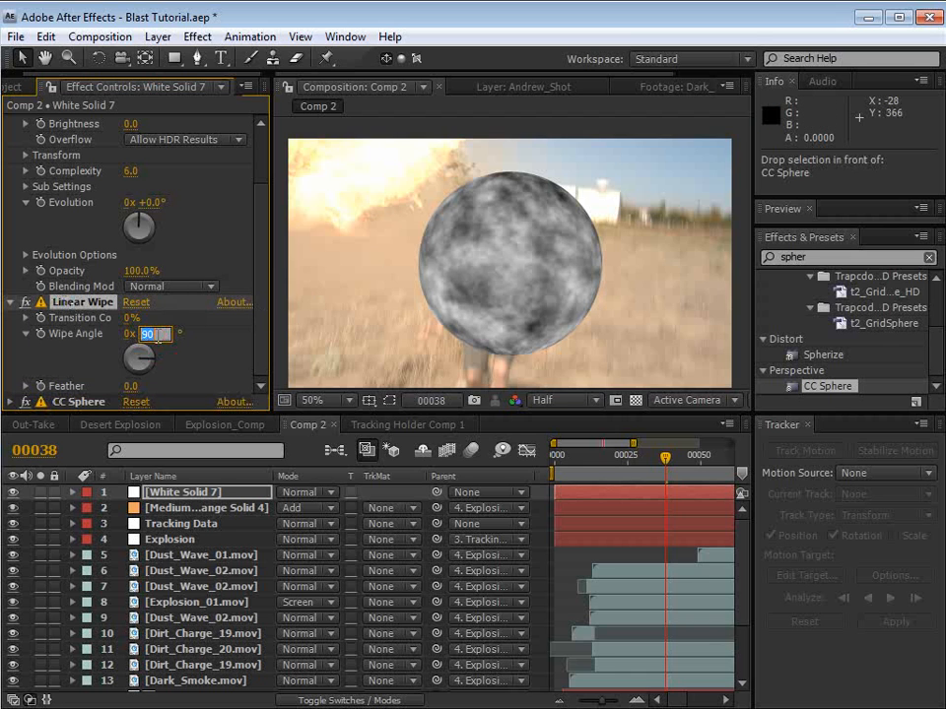
# Step: Set the Linear Wipe to a 0° wipe angle, 50% transition completion and a feather of 14
pyautogui.press('Return')
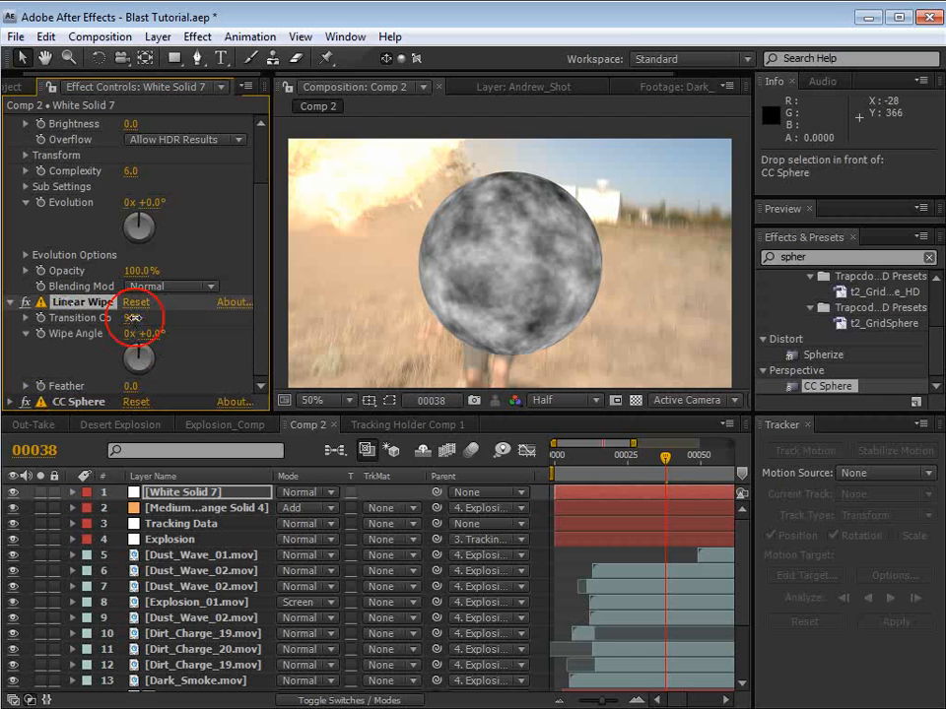
pyautogui.moveTo(131, 317); pyautogui.dragTo(168, 313)
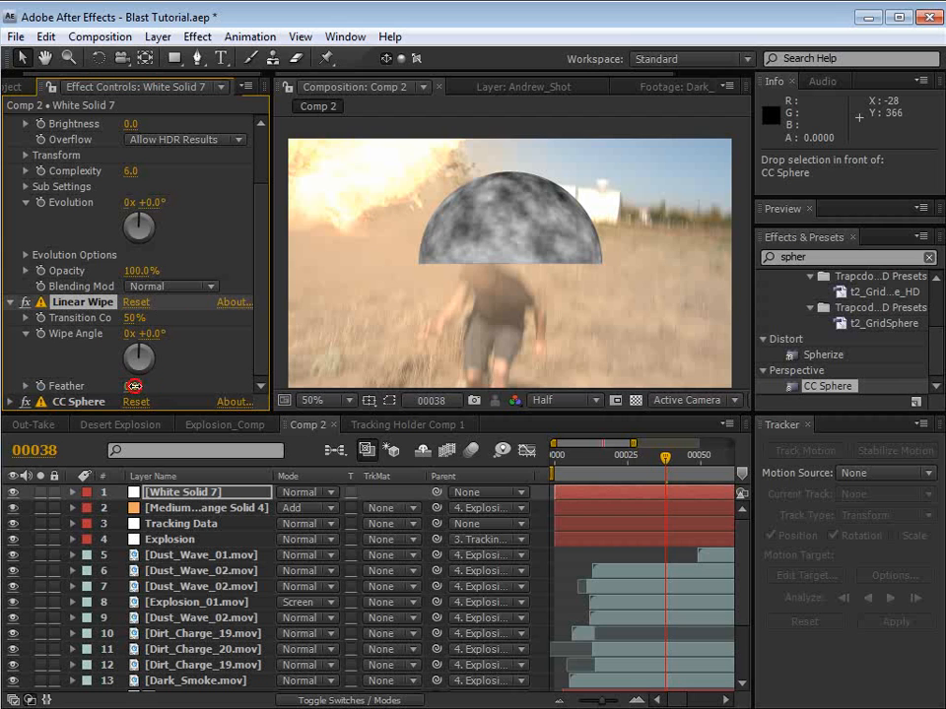
pyautogui.moveTo(134, 386); pyautogui.dragTo(140, 385)
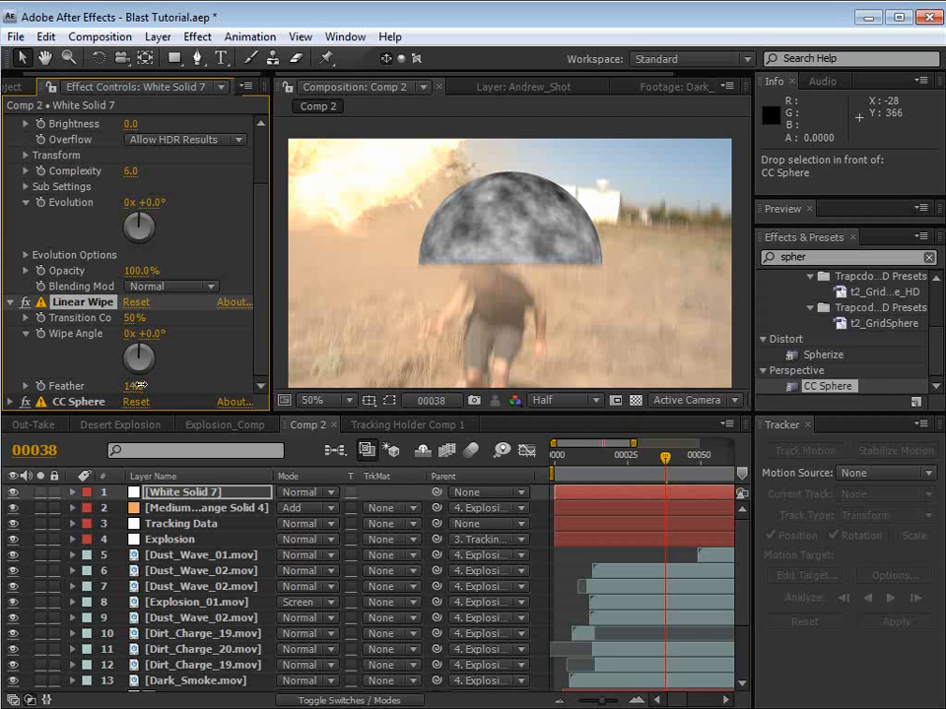
# Step: Duplicate Linear Wipe, place the copy directly after Fractal Noise, and set it to 180° wipe angle, 41% completion and feather 62
pyautogui.hotkey('ctrl', 'd')
pyautogui.moveTo(78, 301); pyautogui.dragTo(87, 190)
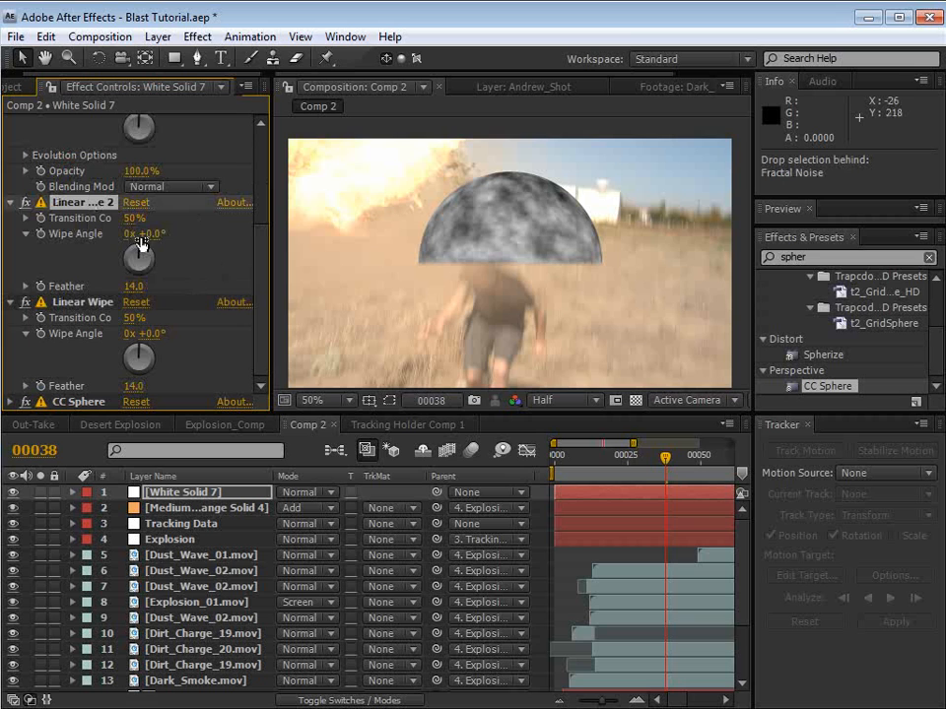
pyautogui.press('Return')
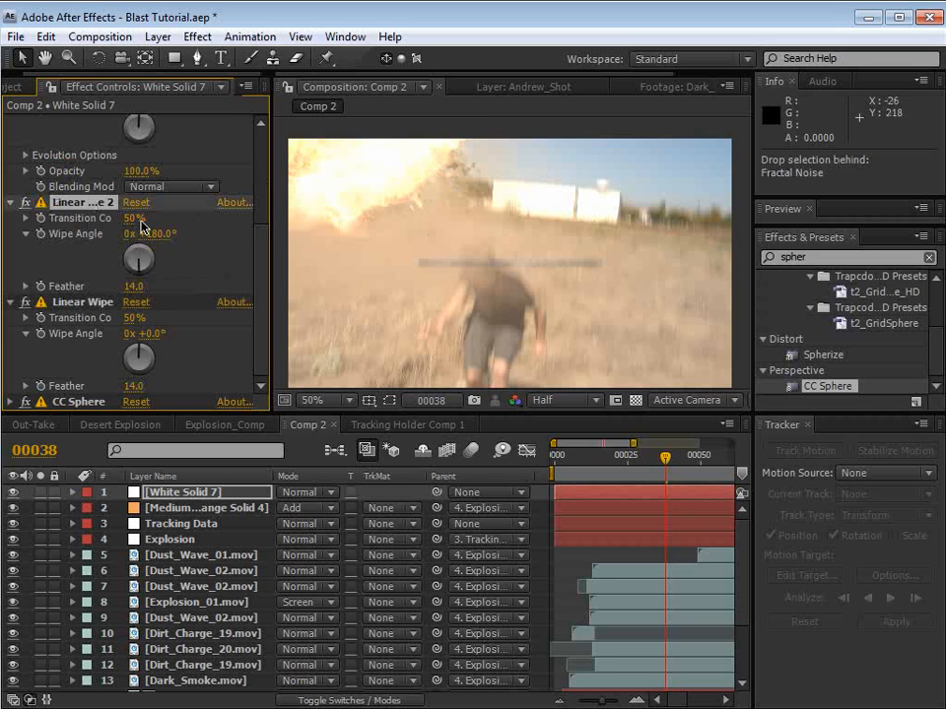
pyautogui.moveTo(117, 221); pyautogui.dragTo(122, 219)
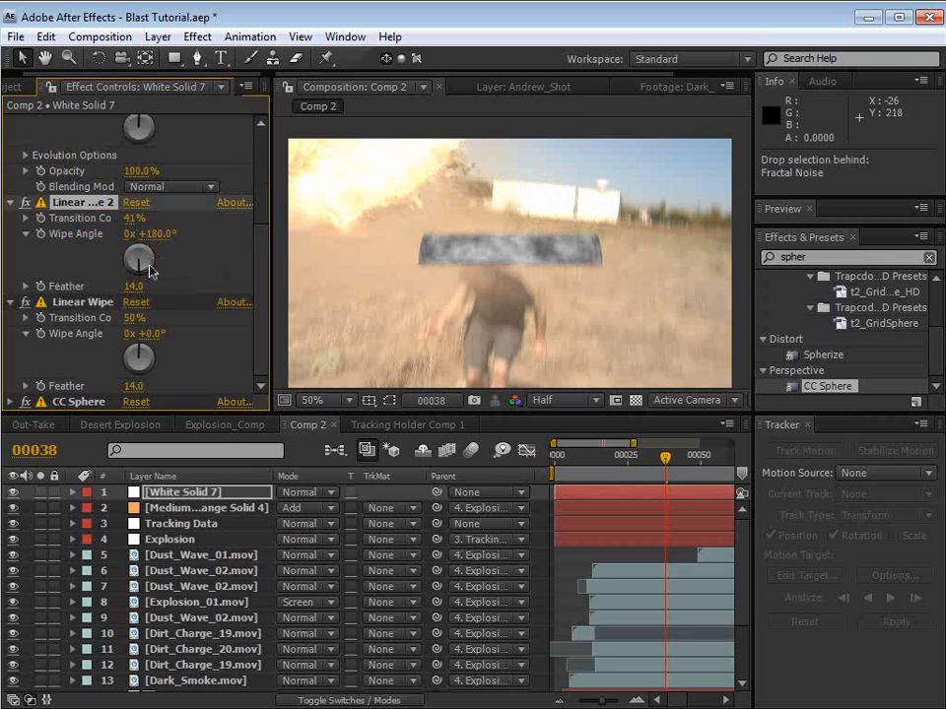
pyautogui.moveTo(141, 285); pyautogui.dragTo(155, 284)
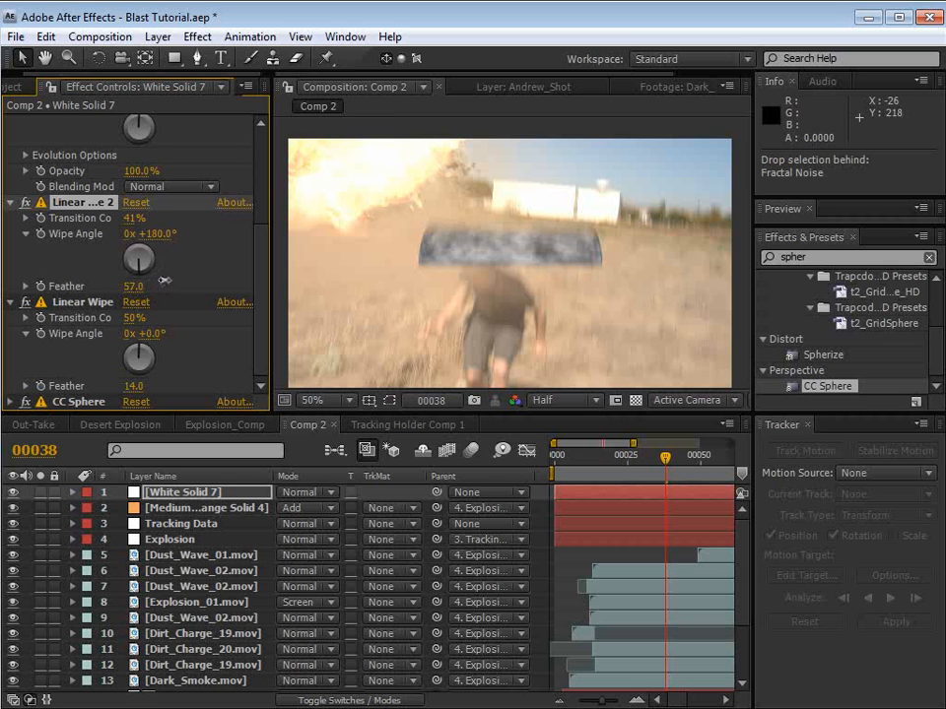
pyautogui.moveTo(124, 218)
pyautogui.mouseDown()
pyautogui.moveTo(115, 218)
pyautogui.moveTo(132, 228)
pyautogui.mouseUp()
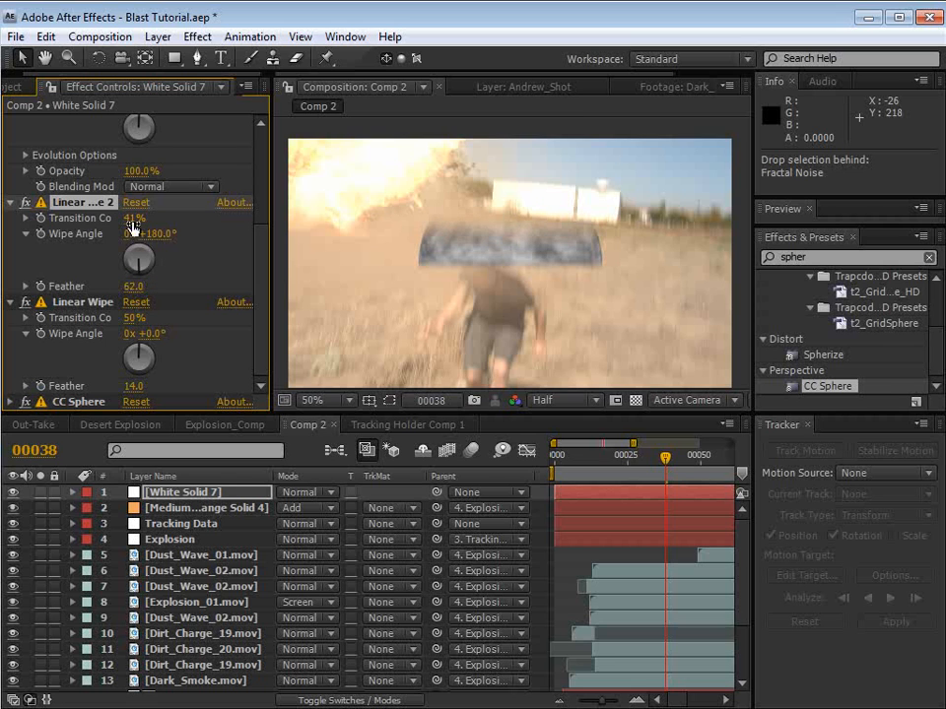
# Step: Tilt the CC Sphere ring by setting Rotation X to -13° and Rotation Y to -1°
pyautogui.click(10, 403)
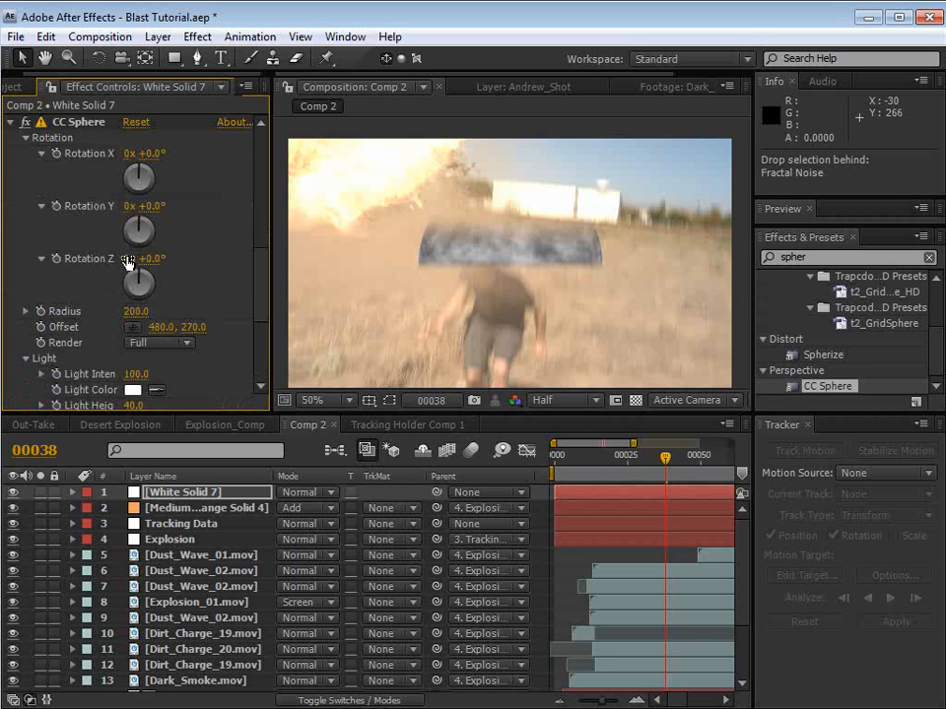
pyautogui.moveTo(153, 224); pyautogui.dragTo(152, 219)
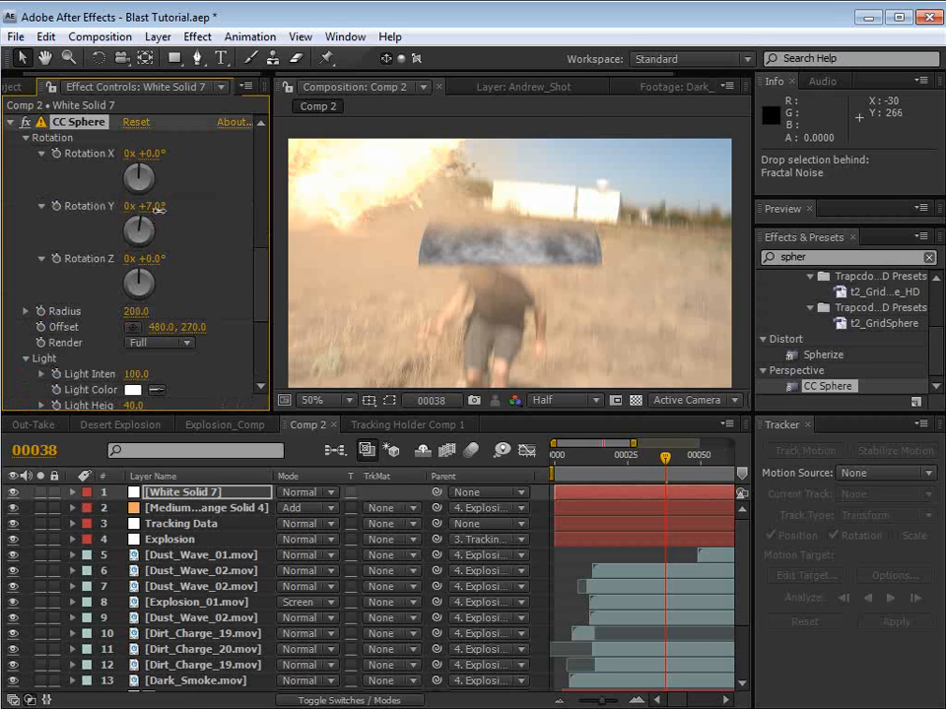
pyautogui.moveTo(153, 158)
pyautogui.mouseDown()
pyautogui.moveTo(108, 154)
pyautogui.moveTo(145, 155)
pyautogui.mouseUp()
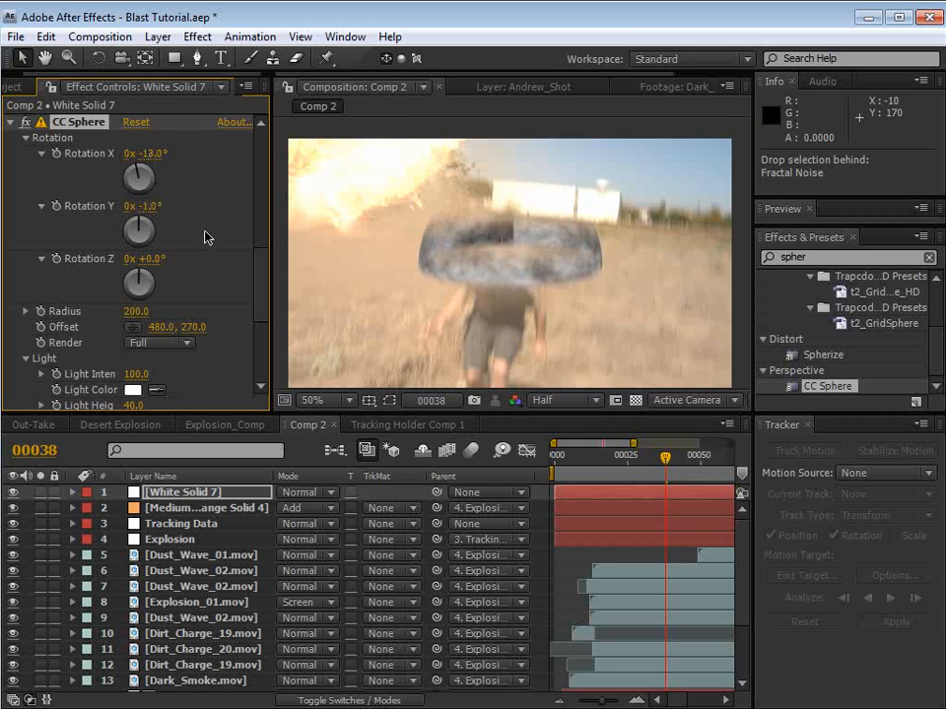
# Step: Set the Fractal Noise scale to 89 and its contrast to 123
pyautogui.scroll(10, 266, 304)
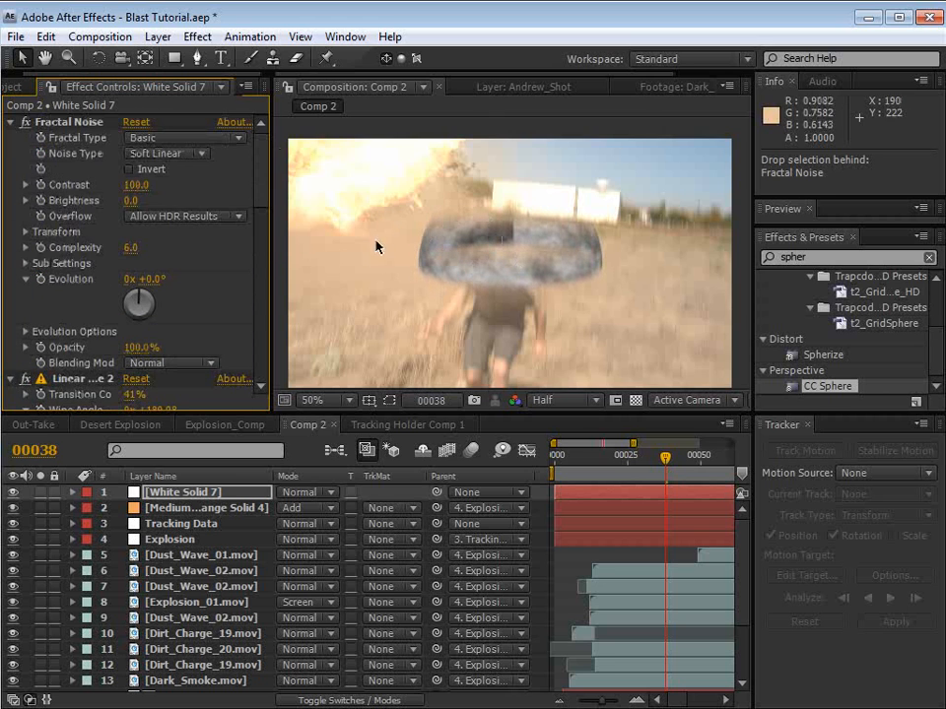
pyautogui.click(26, 232)
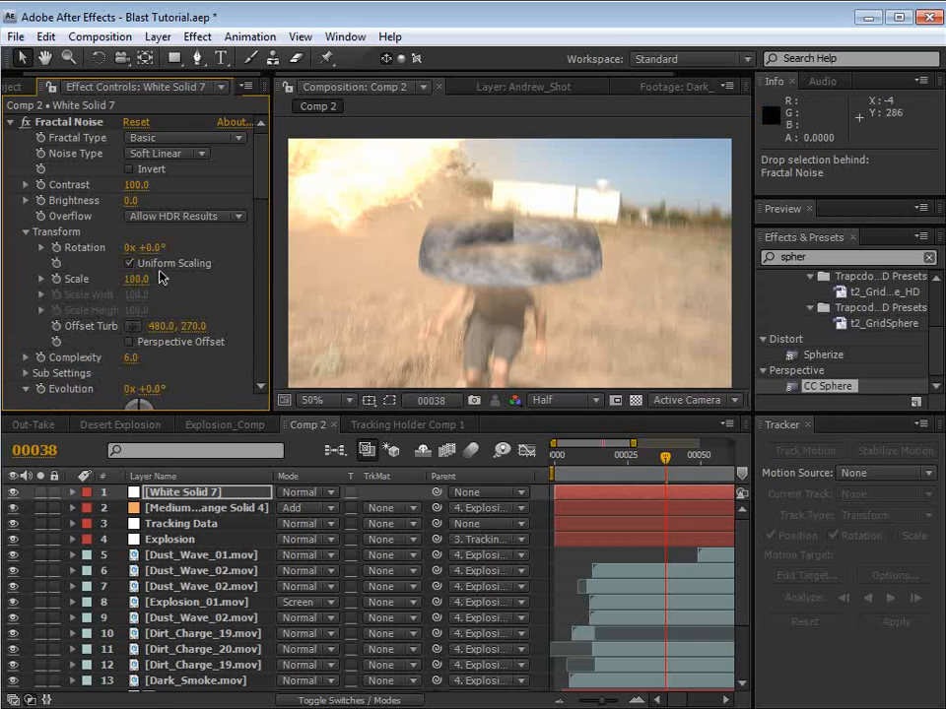
pyautogui.moveTo(135, 282); pyautogui.dragTo(118, 279)
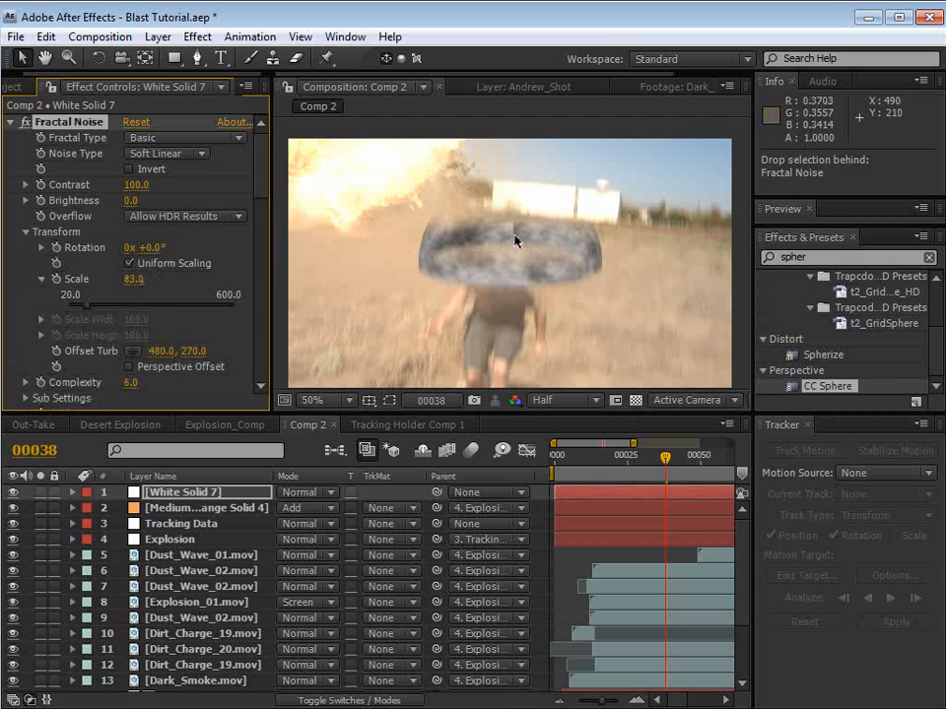
pyautogui.moveTo(138, 279); pyautogui.dragTo(140, 280)
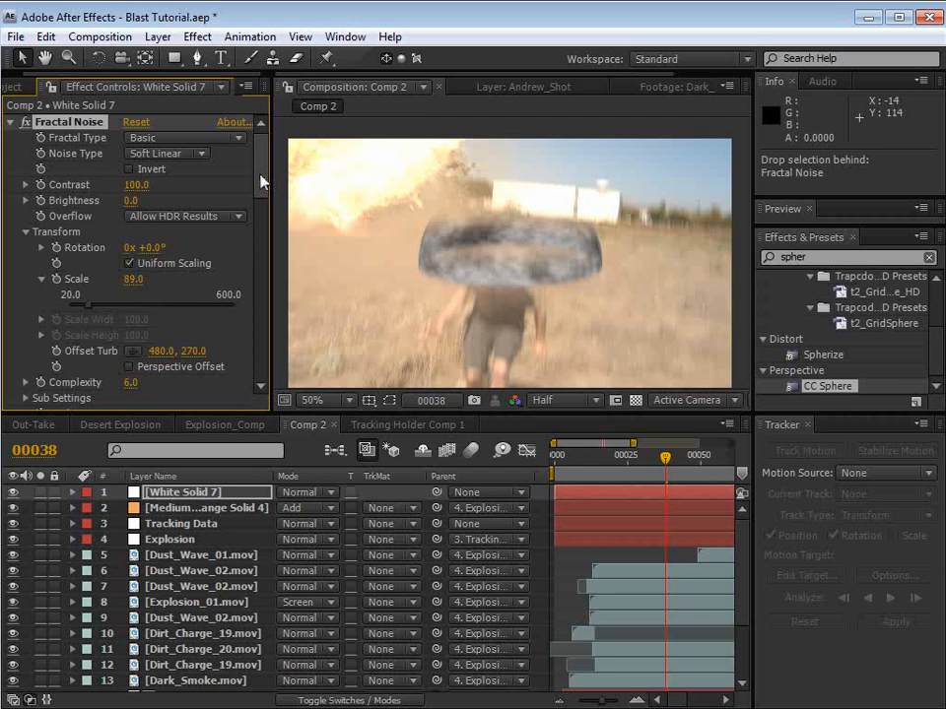
pyautogui.moveTo(136, 184); pyautogui.dragTo(164, 195)
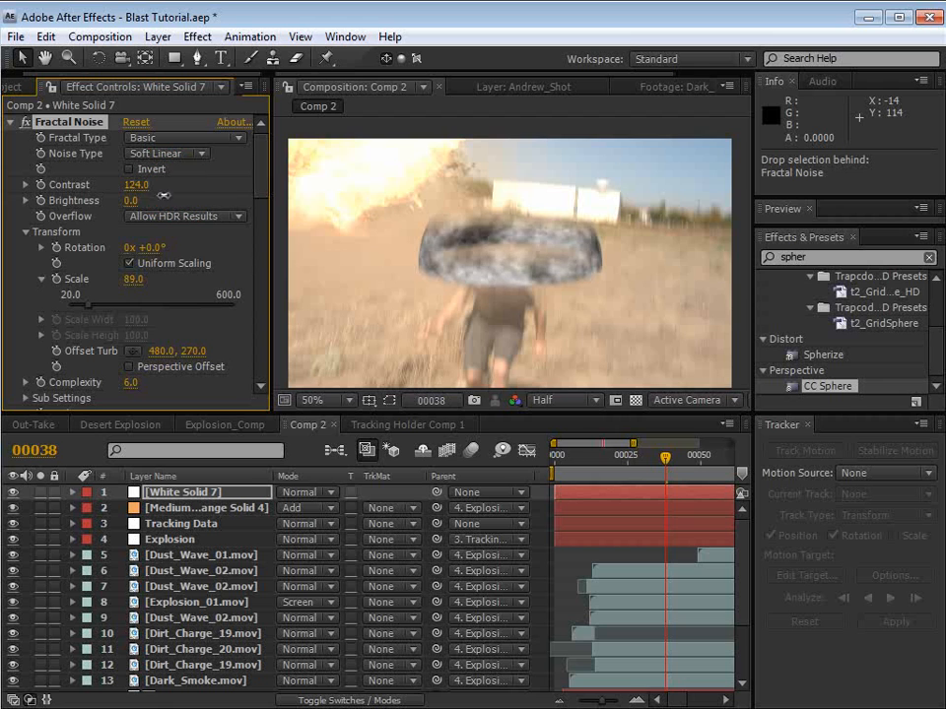
# Step: Set White Solid 7's blending mode to Add and lower its layer opacity to 35%
pyautogui.click(281, 496)
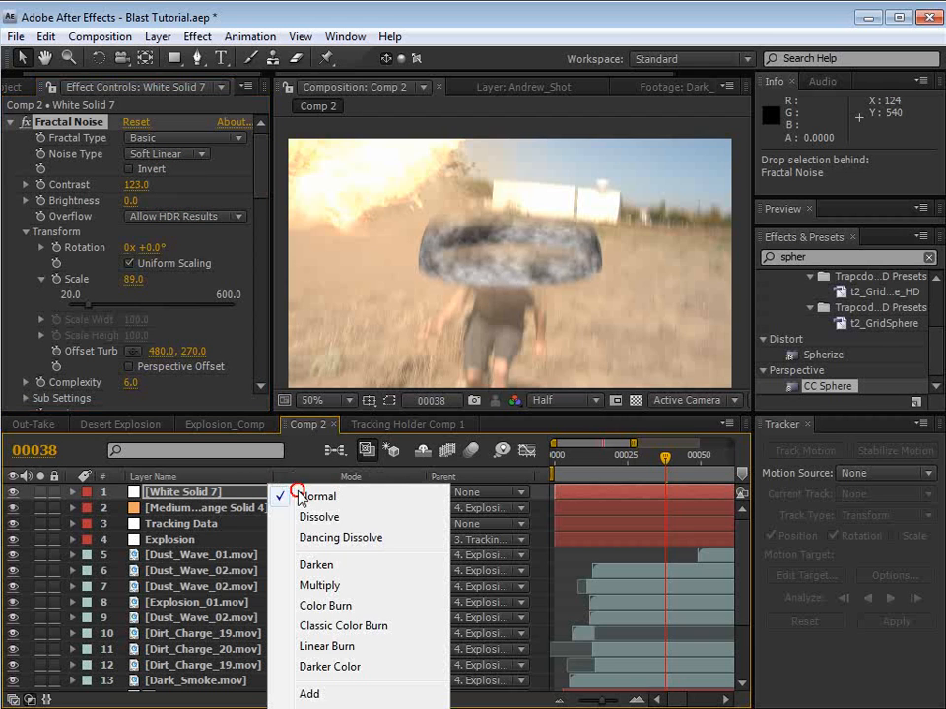
pyautogui.click(309, 694)
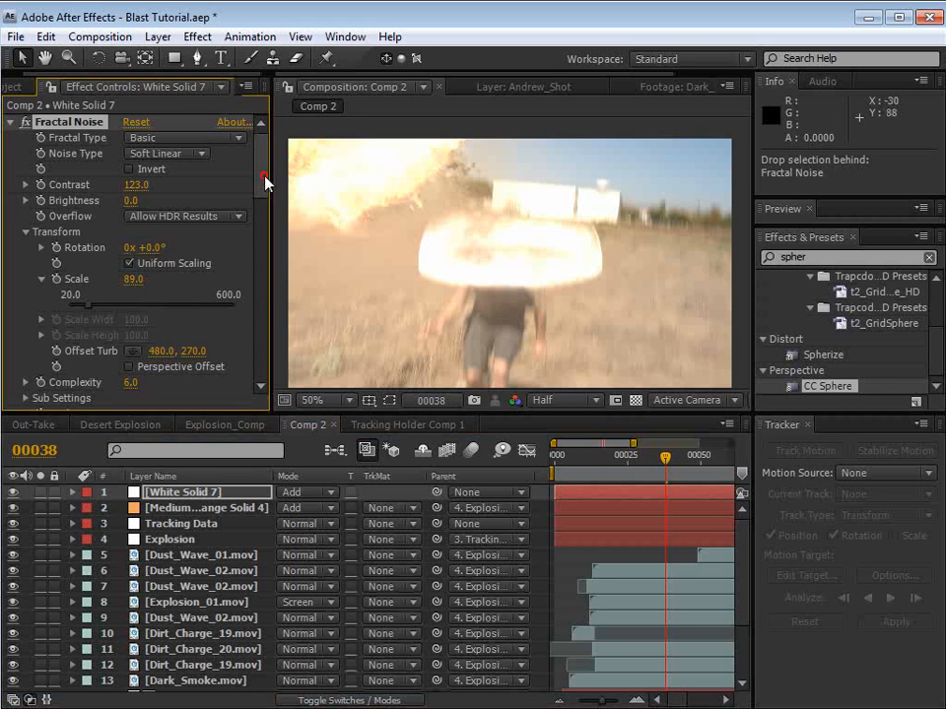
pyautogui.moveTo(262, 181); pyautogui.dragTo(258, 237)
pyautogui.click(201, 491)
pyautogui.press('t')
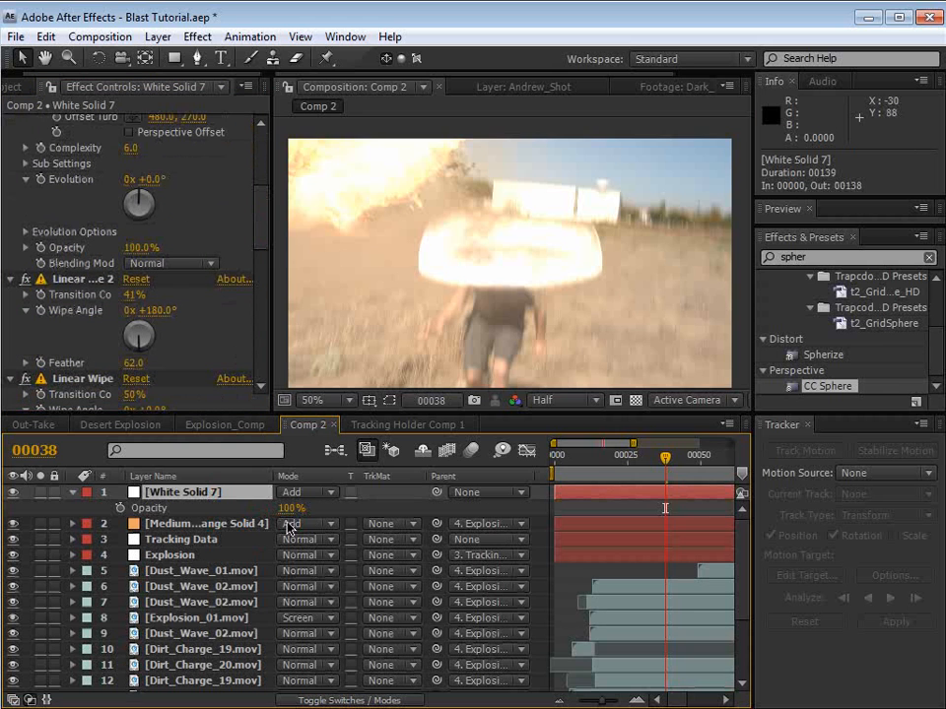
pyautogui.moveTo(290, 509); pyautogui.dragTo(263, 510)
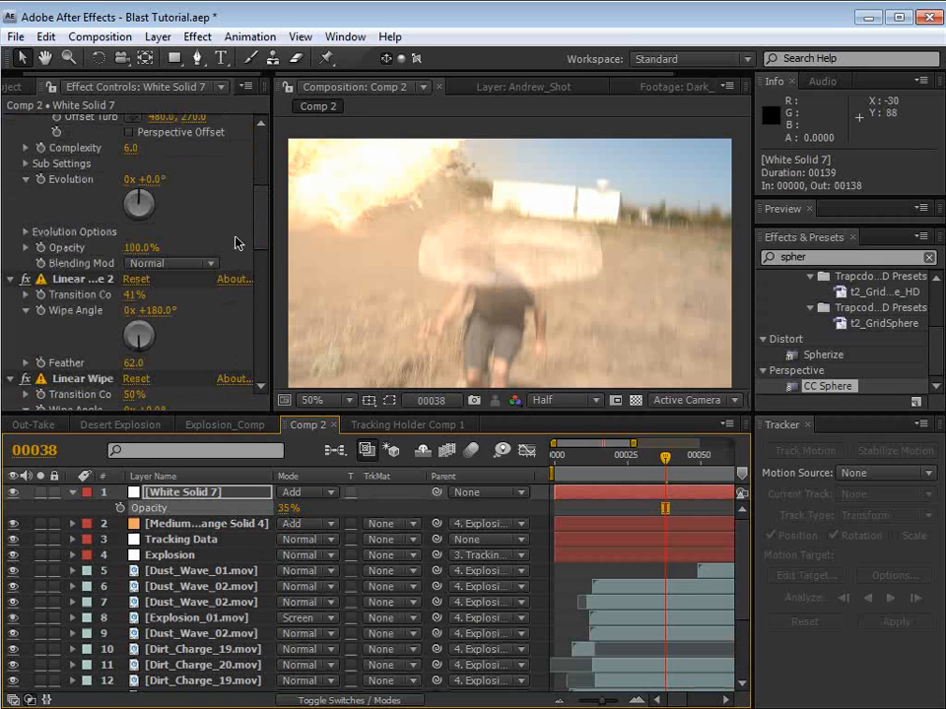
# Step: Keyframe the CC Sphere radius from 0 at frame 15 to 1297 at frame 27
pyautogui.moveTo(262, 239)
pyautogui.mouseDown()
pyautogui.moveTo(266, 220)
pyautogui.moveTo(259, 363)
pyautogui.moveTo(264, 309)
pyautogui.mouseUp()
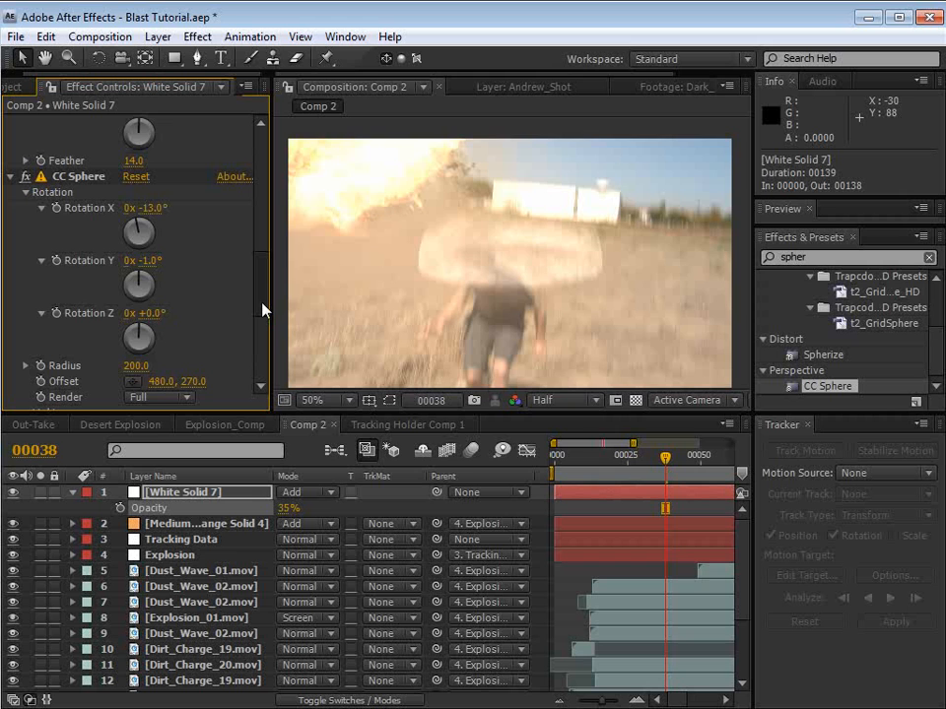
pyautogui.click(598, 466)
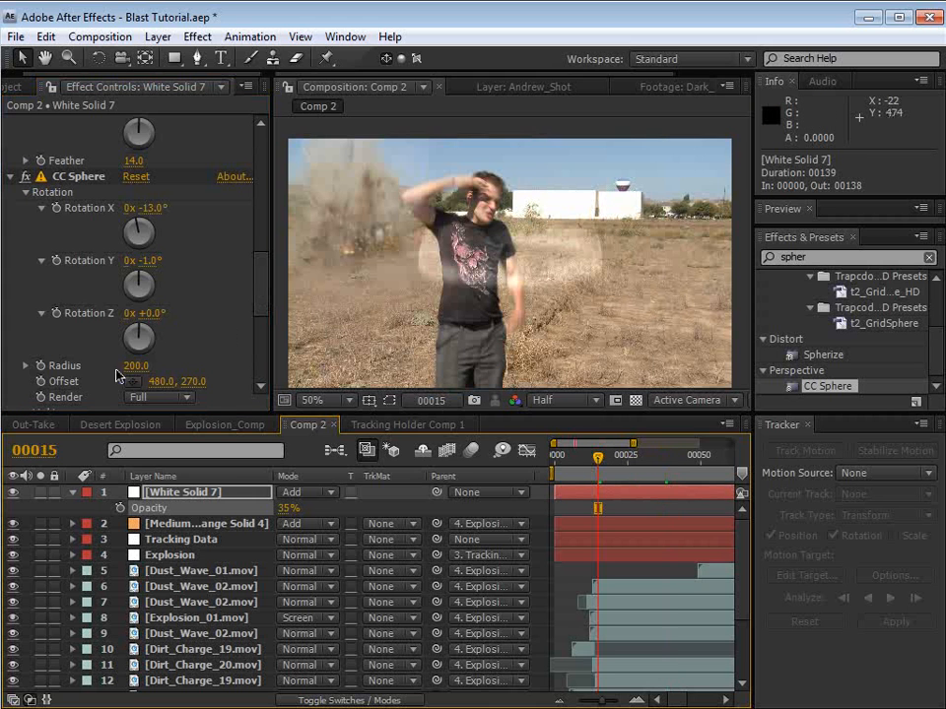
pyautogui.click(143, 370)
pyautogui.write('0')
pyautogui.press('Return')
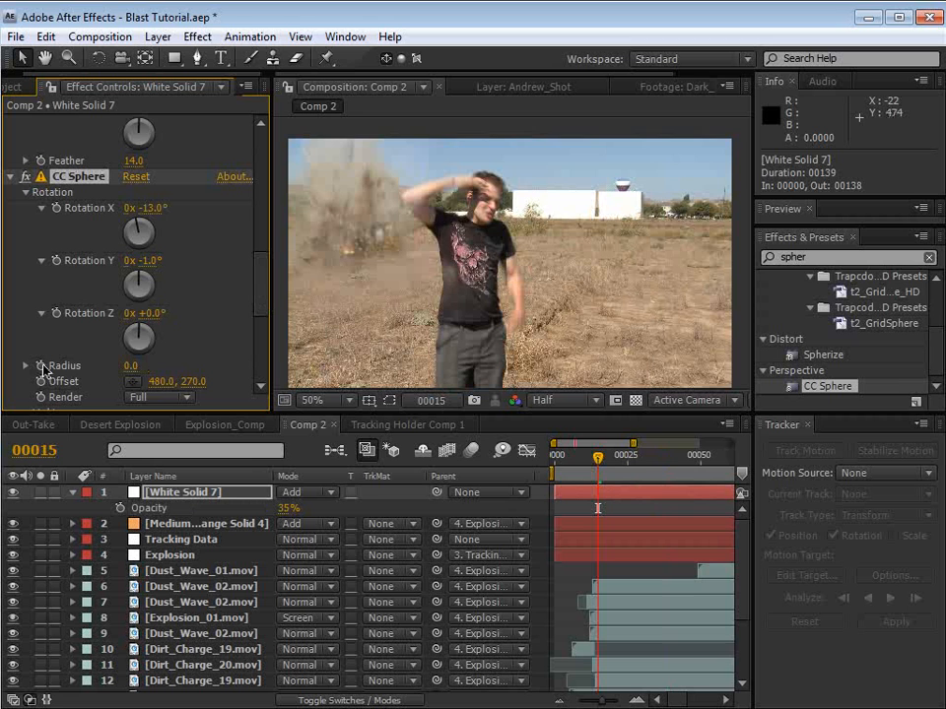
pyautogui.moveTo(610, 461); pyautogui.dragTo(634, 461)
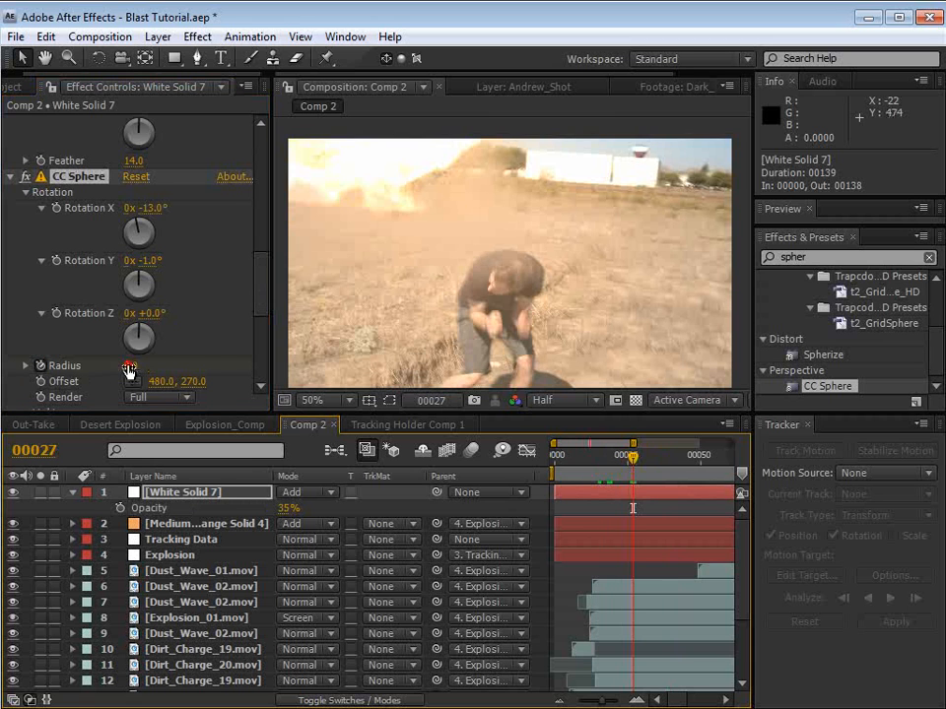
pyautogui.moveTo(129, 367); pyautogui.dragTo(678, 430)
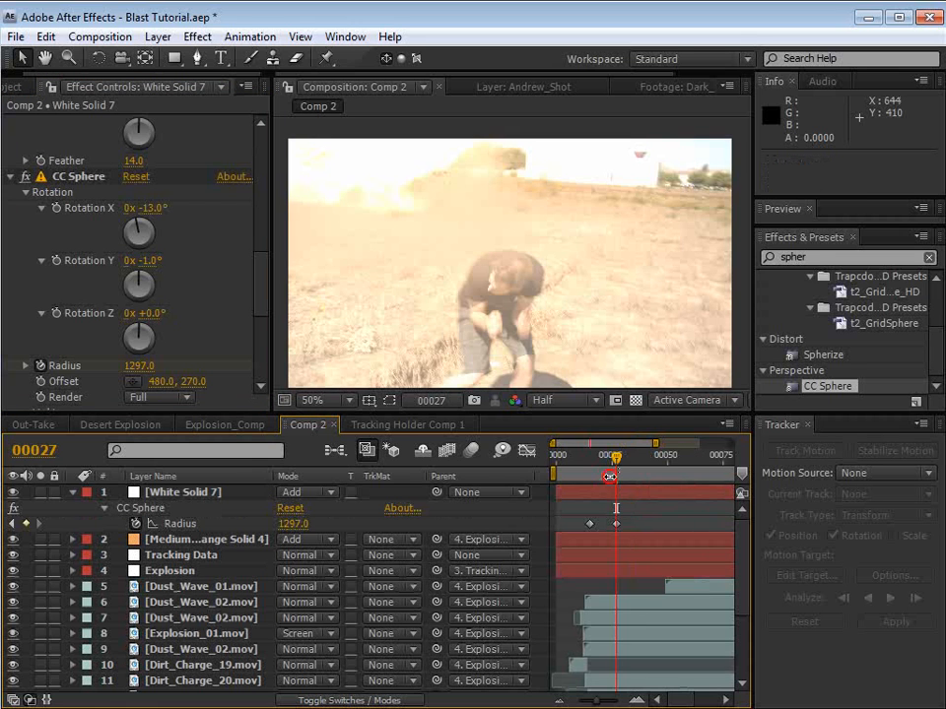
# Step: Solo White Solid 7 at frame 18, set the CC Sphere Rotation Y to 16°, and check the ring at frame 16
pyautogui.moveTo(612, 459); pyautogui.dragTo(596, 458)
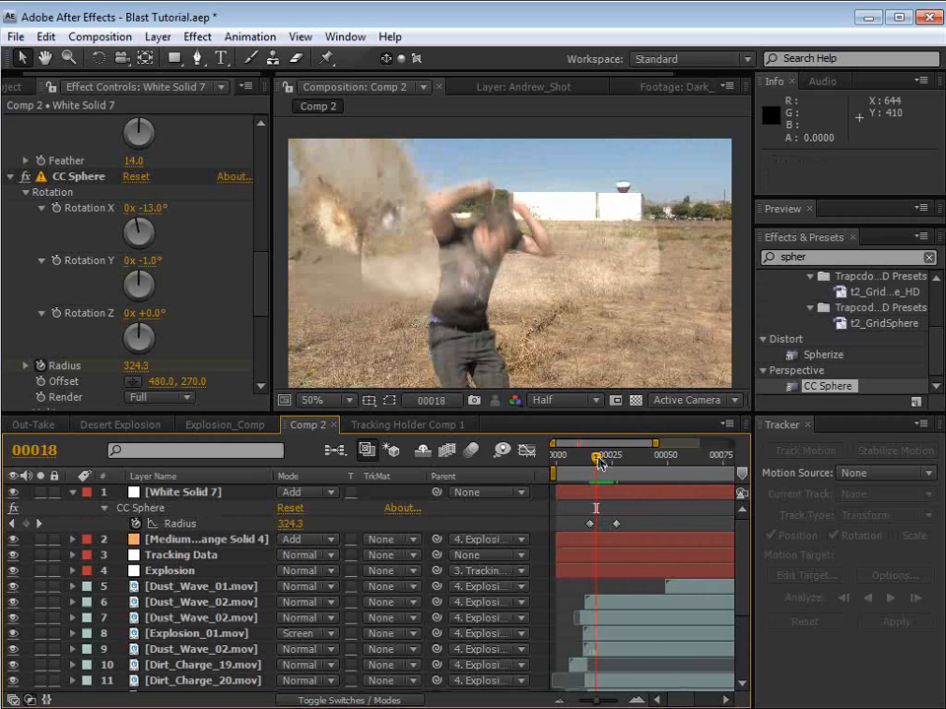
pyautogui.click(41, 492)
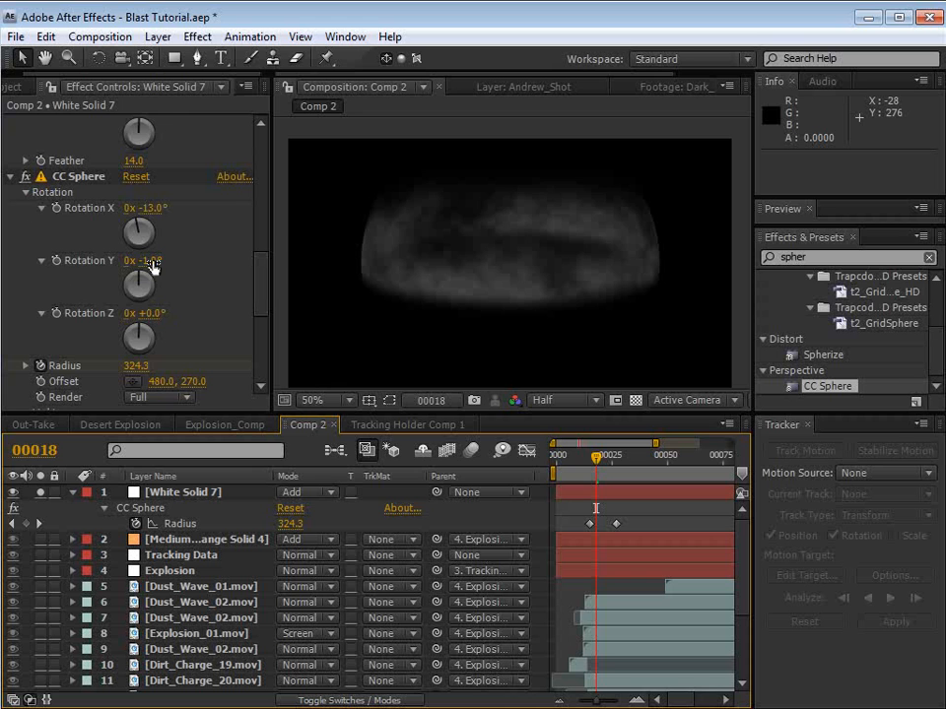
pyautogui.moveTo(152, 264)
pyautogui.mouseDown()
pyautogui.moveTo(178, 264)
pyautogui.moveTo(169, 264)
pyautogui.mouseUp()
pyautogui.click(592, 459)
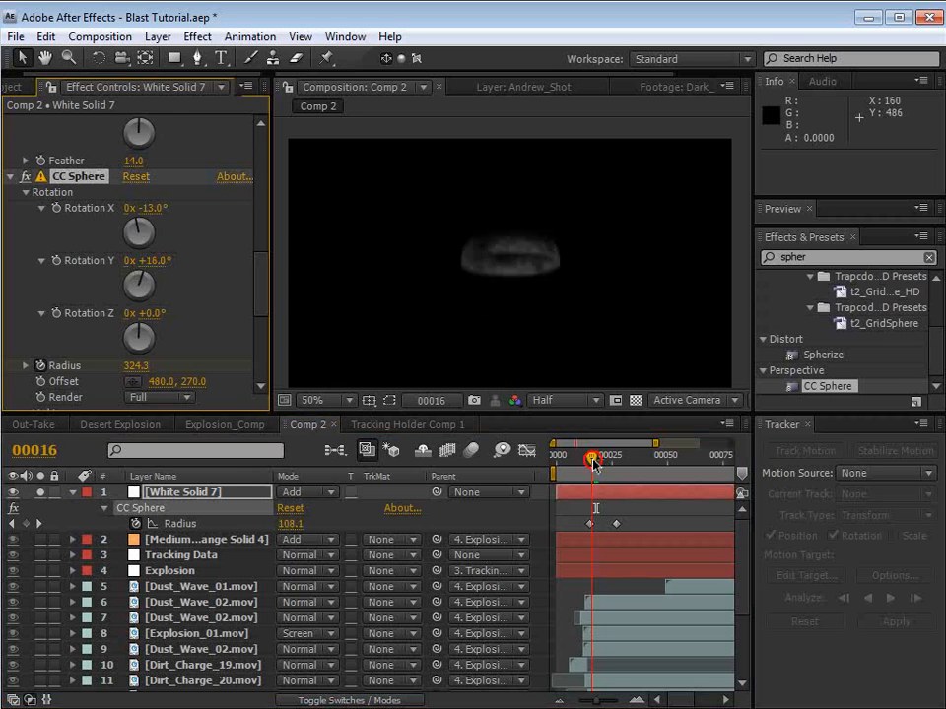
# Step: Remove the CC Sphere radius animation at frame 18 and keyframe Rotation Y from 16° there to 85° at frame 36
pyautogui.moveTo(595, 463); pyautogui.dragTo(598, 461)
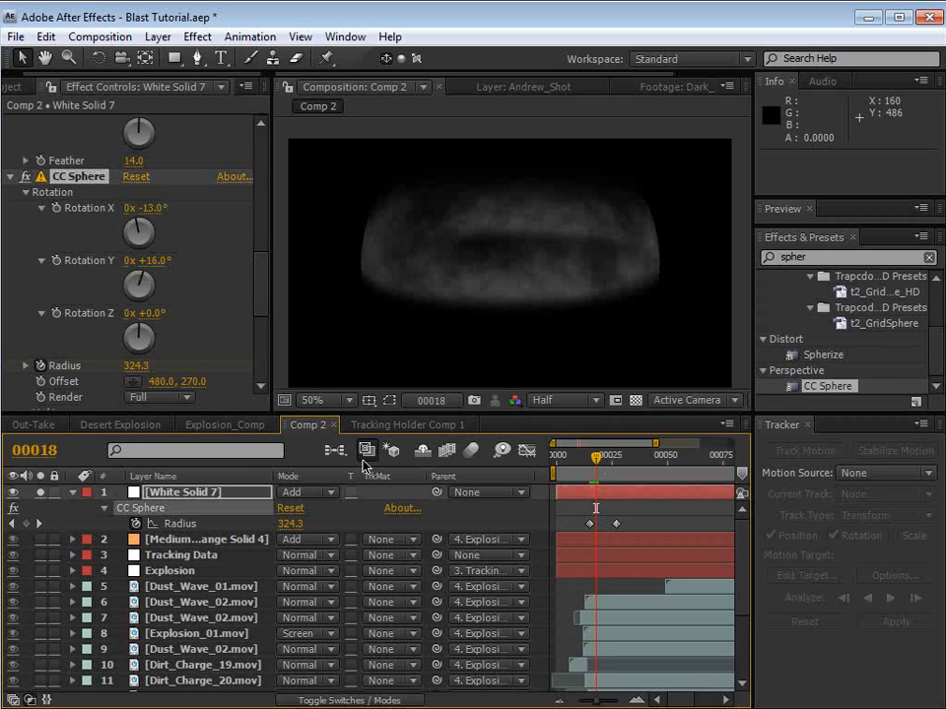
pyautogui.click(136, 523)
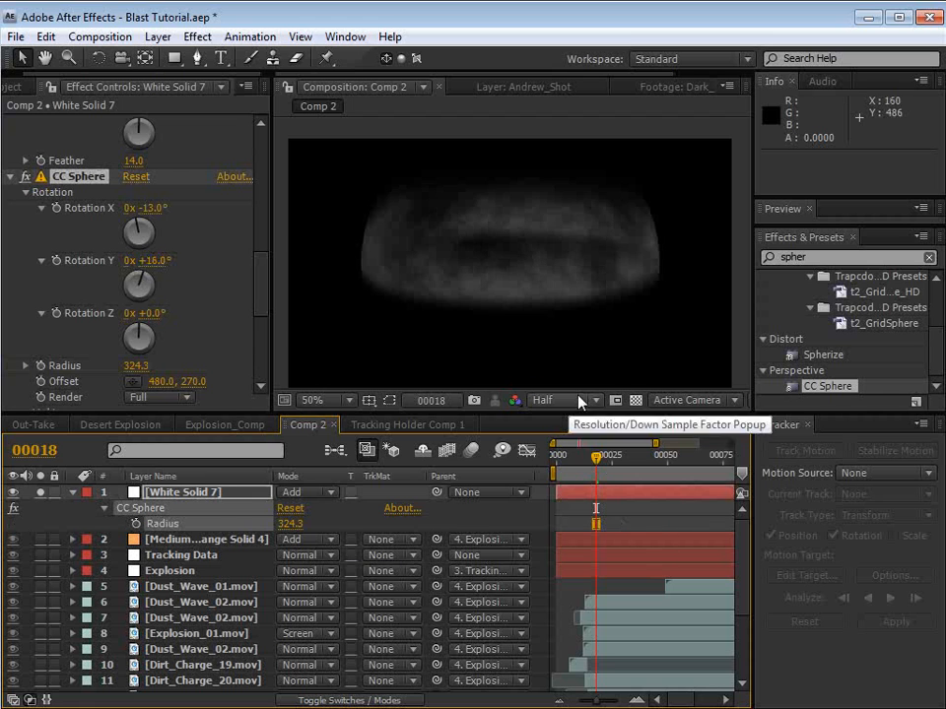
pyautogui.click(57, 262)
pyautogui.moveTo(594, 464); pyautogui.dragTo(637, 460)
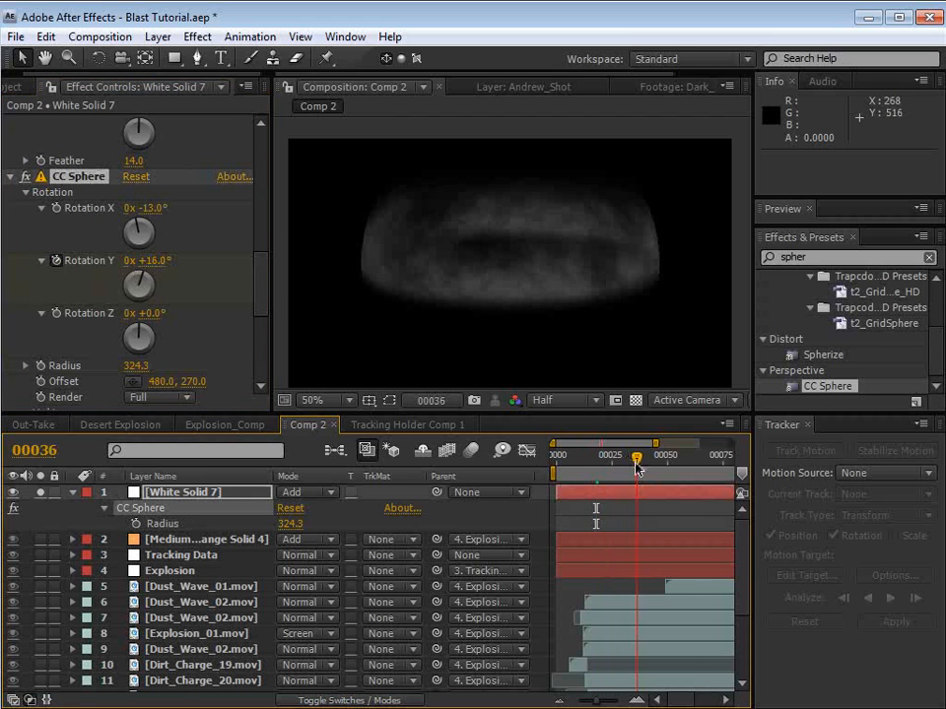
pyautogui.moveTo(159, 262); pyautogui.dragTo(225, 261)
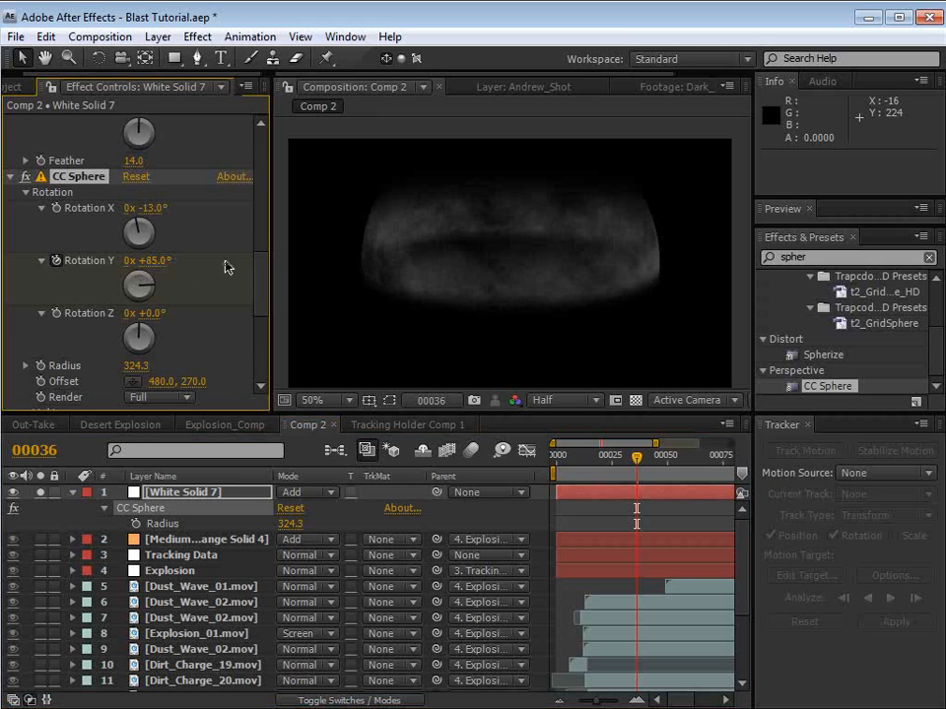
pyautogui.press('u')
# Step: Keyframe the CC Sphere radius from 46.3 at frame 18 to 1725.3 at frame 36
pyautogui.moveTo(637, 460); pyautogui.dragTo(596, 461)
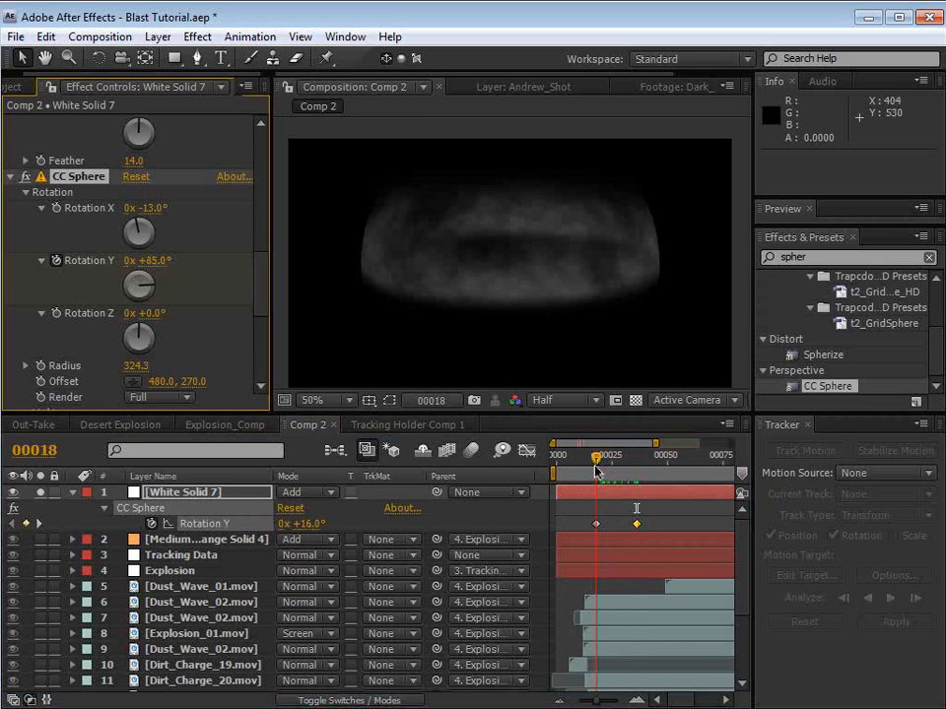
pyautogui.click(42, 367)
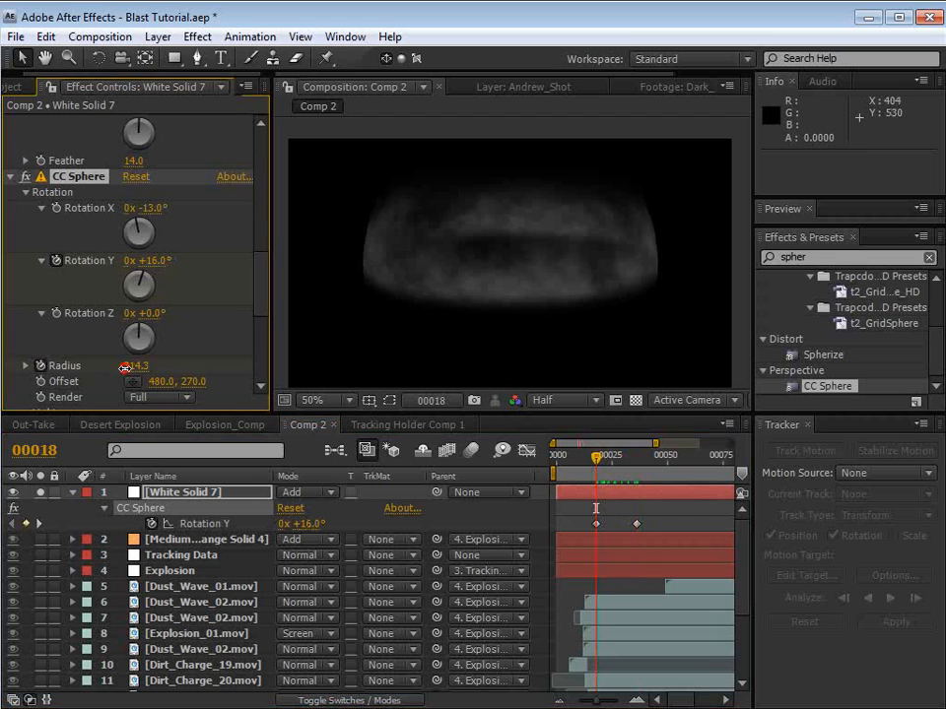
pyautogui.moveTo(129, 365); pyautogui.dragTo(2, 393)
pyautogui.moveTo(106, 386); pyautogui.dragTo(54, 378)
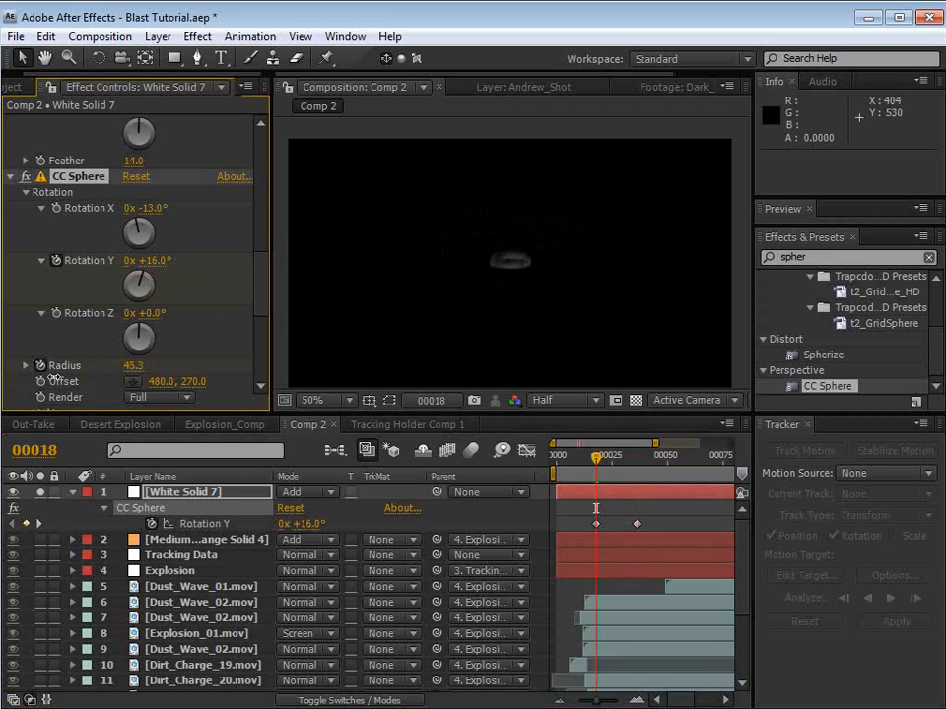
pyautogui.moveTo(611, 463); pyautogui.dragTo(636, 460)
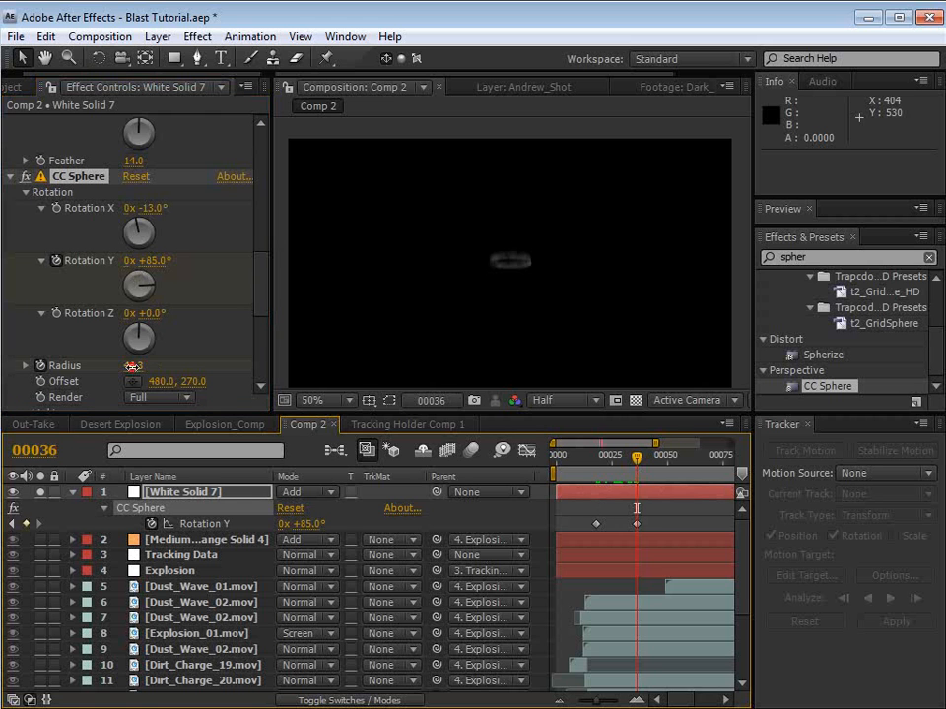
pyautogui.moveTo(131, 367); pyautogui.dragTo(294, 355)
# Step: Show White Solid 7's keyframes and set the Rotation Y keyframe at frame 18 to -169°
pyautogui.click(585, 456)
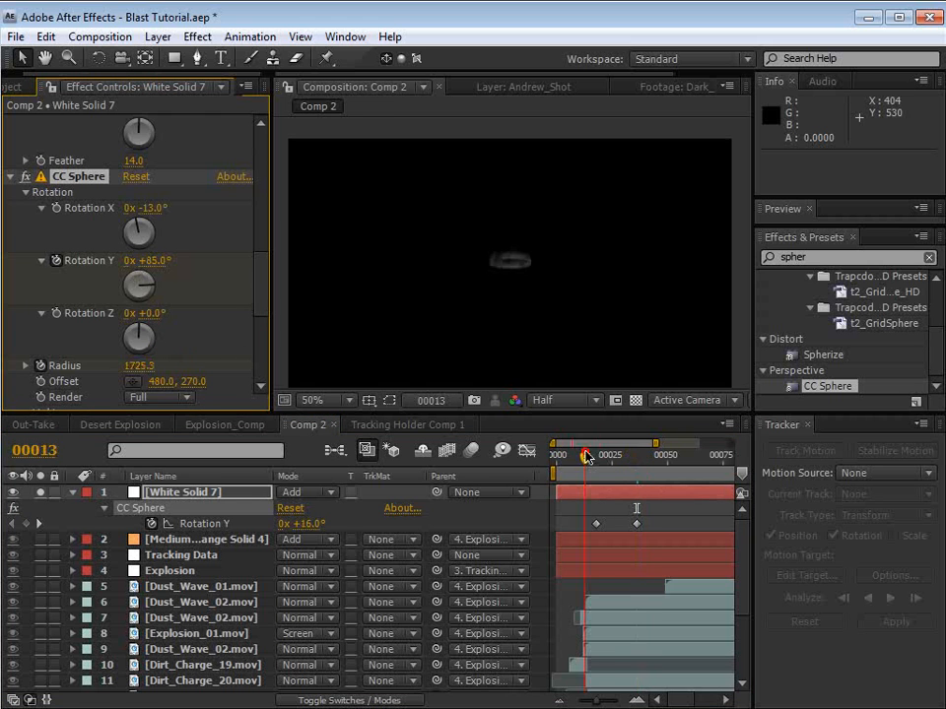
pyautogui.moveTo(586, 456)
pyautogui.mouseDown()
pyautogui.moveTo(612, 462)
pyautogui.moveTo(610, 471)
pyautogui.moveTo(596, 460)
pyautogui.mouseUp()
pyautogui.press('u')
pyautogui.press('u')
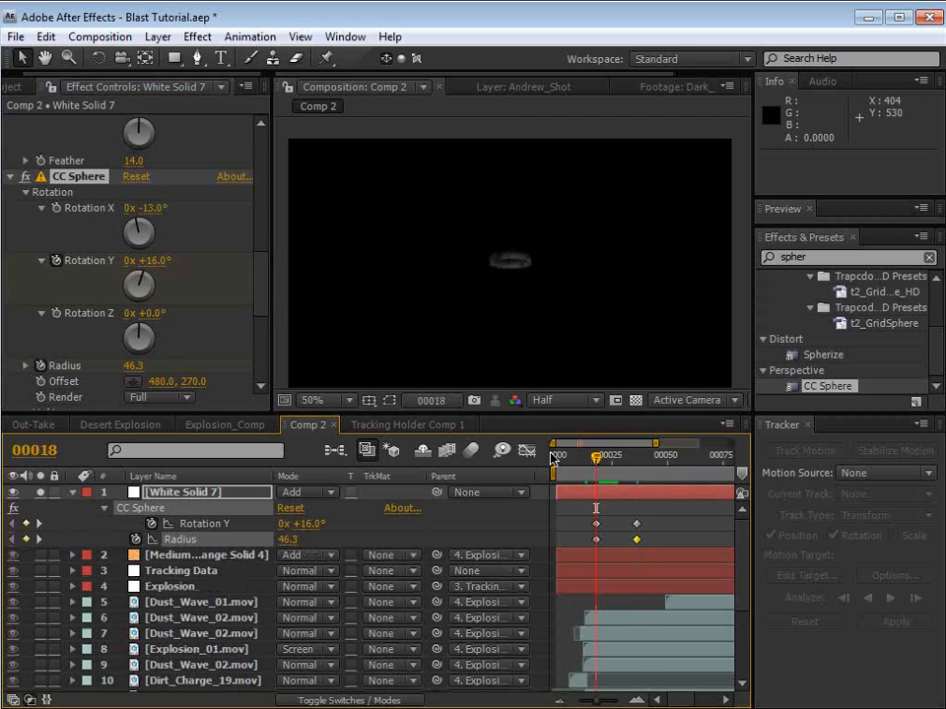
pyautogui.moveTo(314, 524); pyautogui.dragTo(201, 525)
pyautogui.moveTo(595, 460)
pyautogui.mouseDown()
pyautogui.moveTo(617, 467)
pyautogui.moveTo(596, 475)
pyautogui.mouseUp()
pyautogui.moveTo(313, 526); pyautogui.dragTo(272, 535)
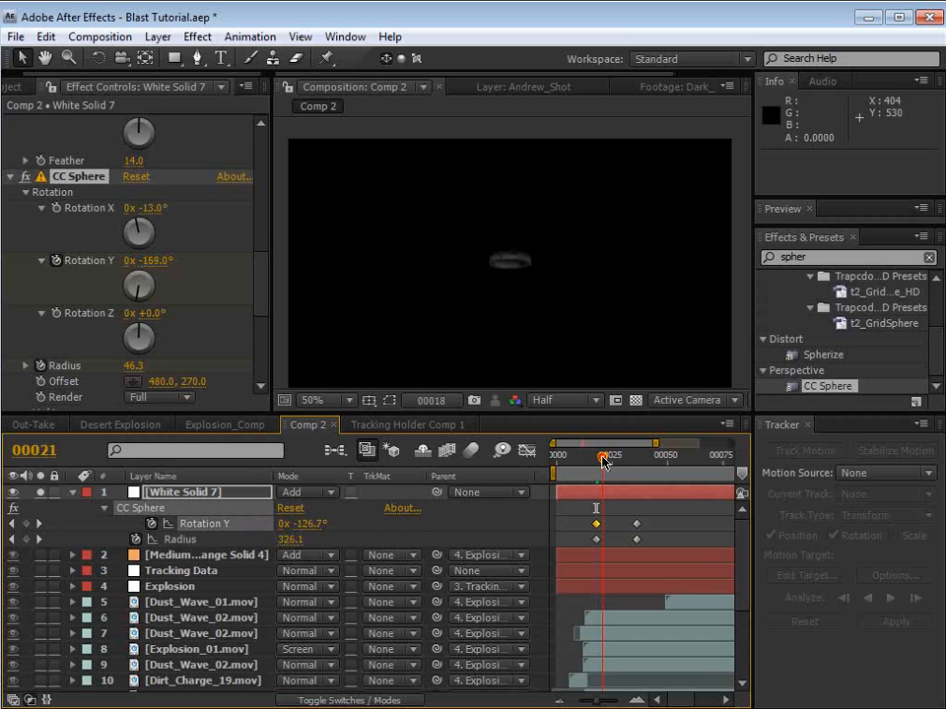
# Step: Set the CC Sphere Rotation X to -8° and check the ring at frame 20
pyautogui.moveTo(603, 461); pyautogui.dragTo(610, 463)
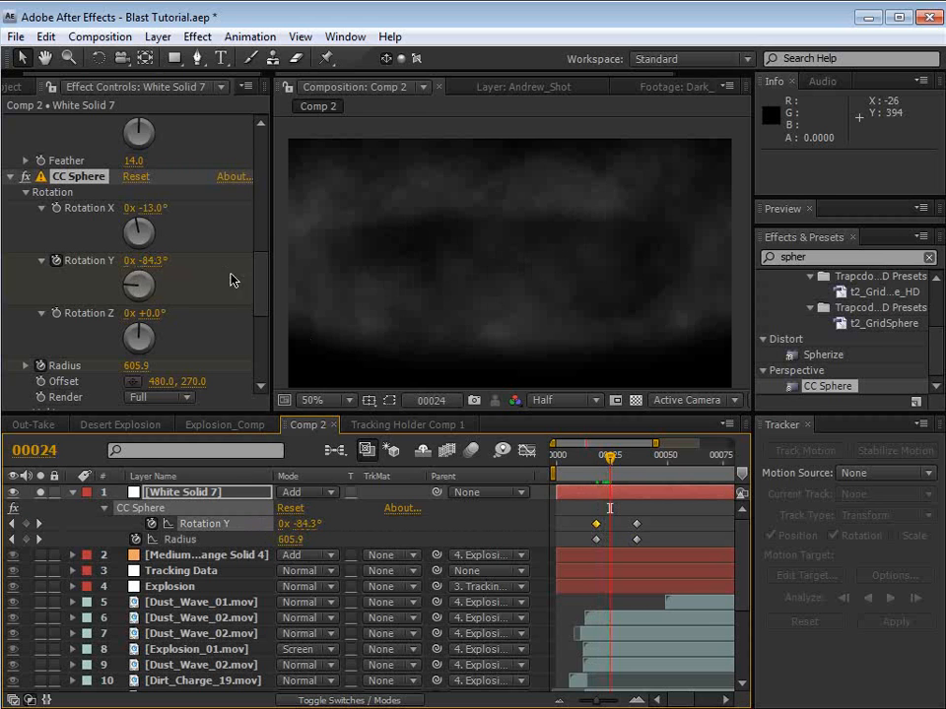
pyautogui.moveTo(150, 208); pyautogui.dragTo(158, 208)
pyautogui.moveTo(612, 453); pyautogui.dragTo(604, 459)
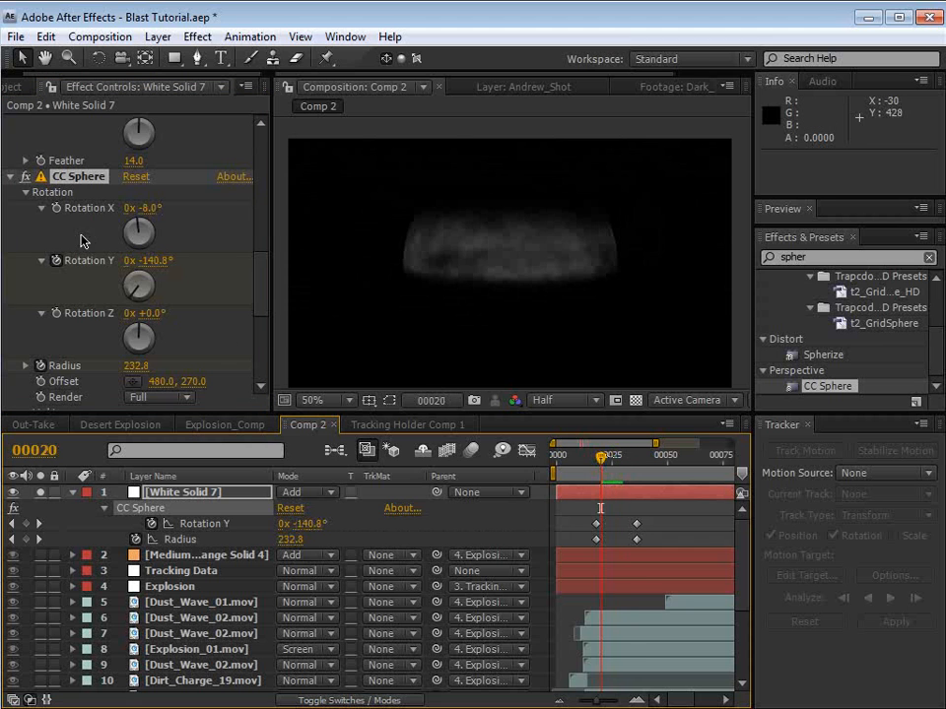
pyautogui.scroll(-2, 214, 282)
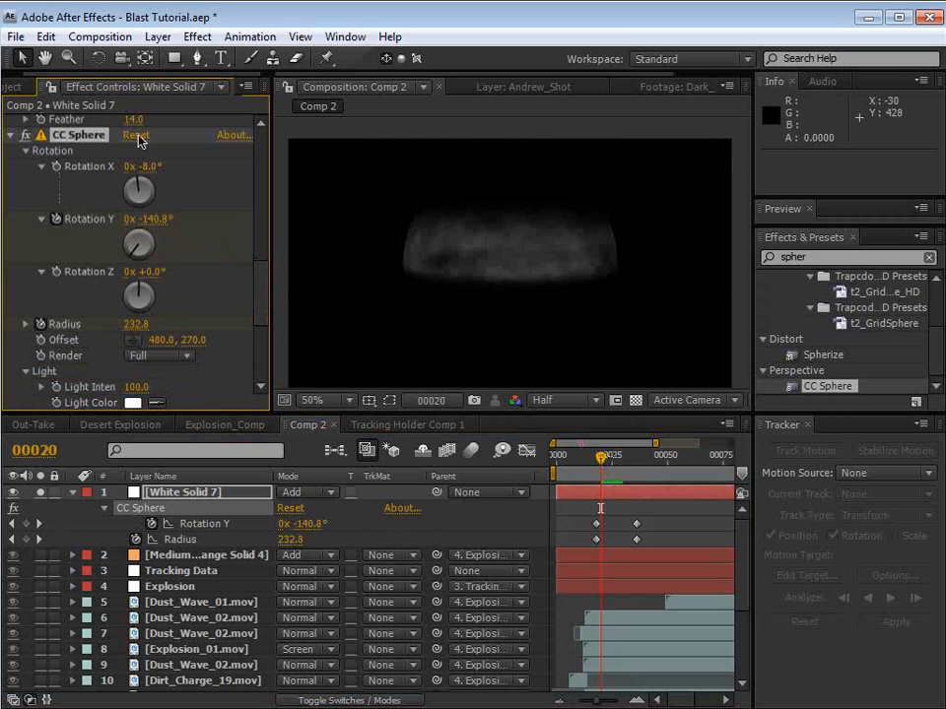
# Step: Unsolo White Solid 7 and set the CC Sphere offset to about 312, 282 while checking it over the footage at frame 24
pyautogui.click(435, 324)
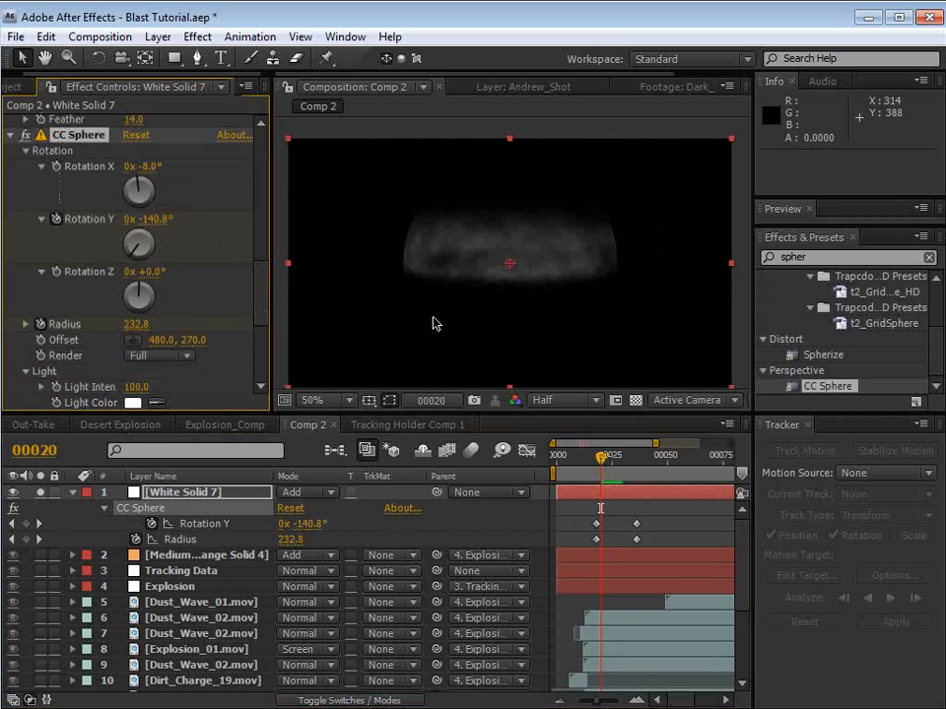
pyautogui.moveTo(510, 263); pyautogui.dragTo(383, 257)
pyautogui.click(40, 491)
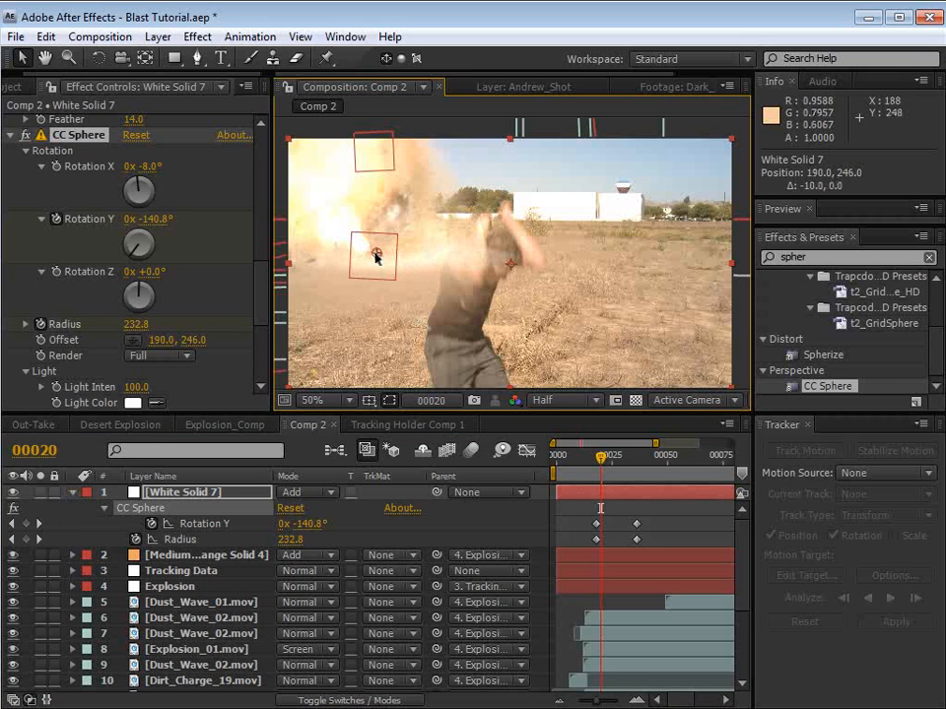
pyautogui.moveTo(604, 456)
pyautogui.mouseDown()
pyautogui.moveTo(596, 458)
pyautogui.moveTo(610, 458)
pyautogui.mouseUp()
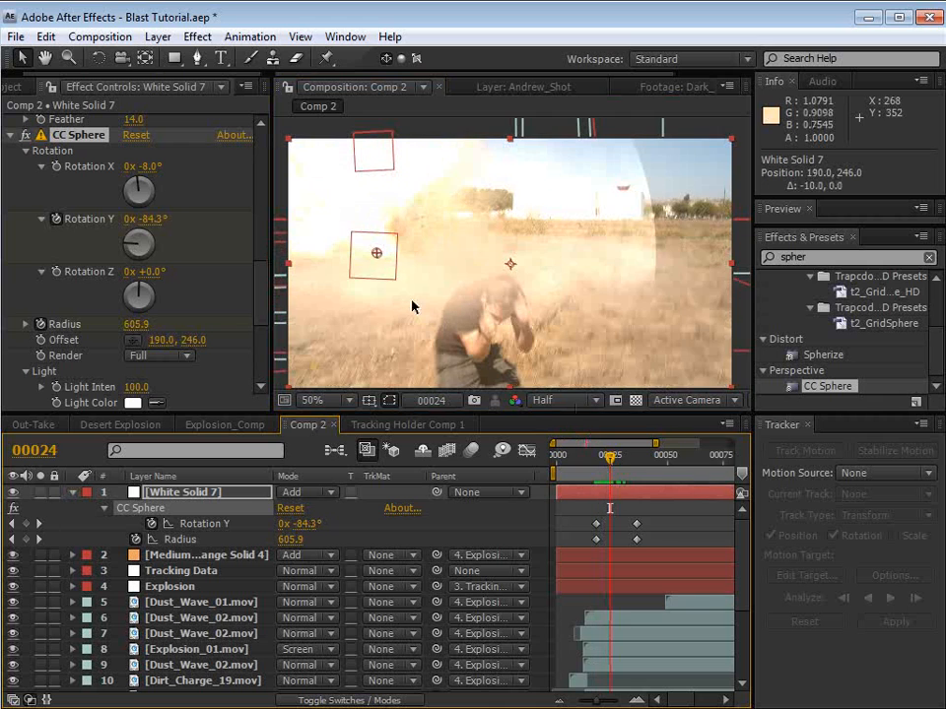
pyautogui.moveTo(378, 256); pyautogui.dragTo(433, 270)
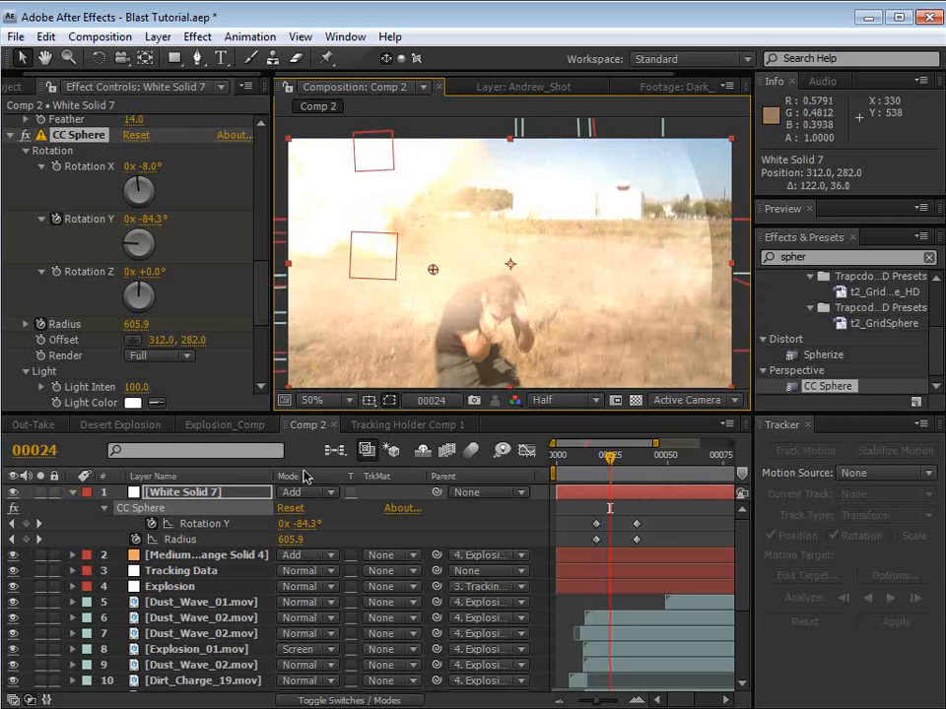
# Step: Parent White Solid 7 to the Explosion layer and move it to 218.8, 319.0 so the sphere centers on the blast at frame 18
pyautogui.moveTo(443, 492); pyautogui.dragTo(182, 591)
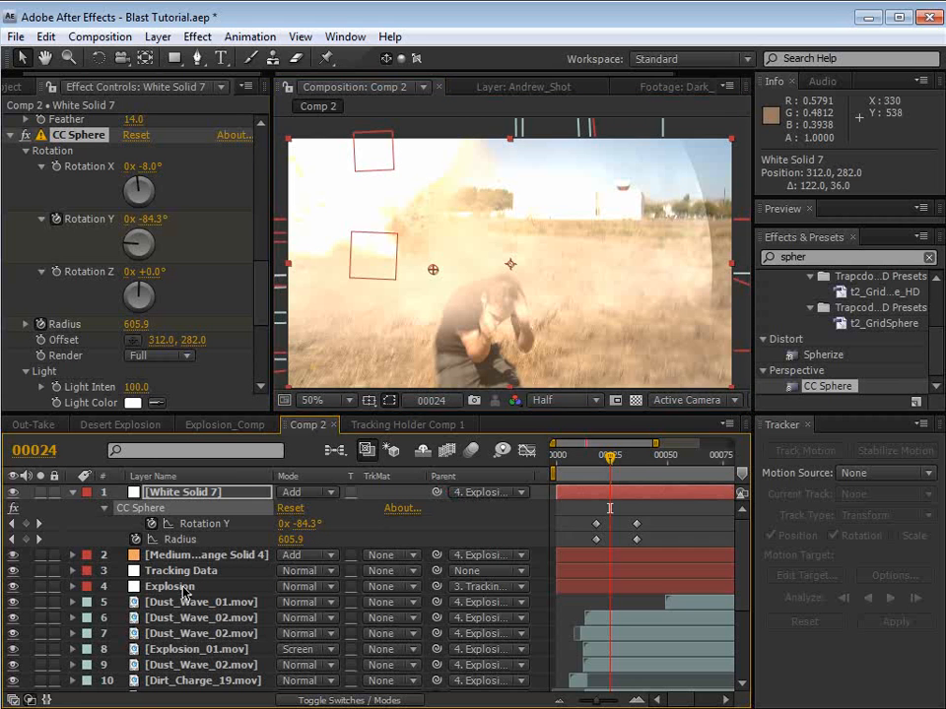
pyautogui.moveTo(607, 461); pyautogui.dragTo(594, 483)
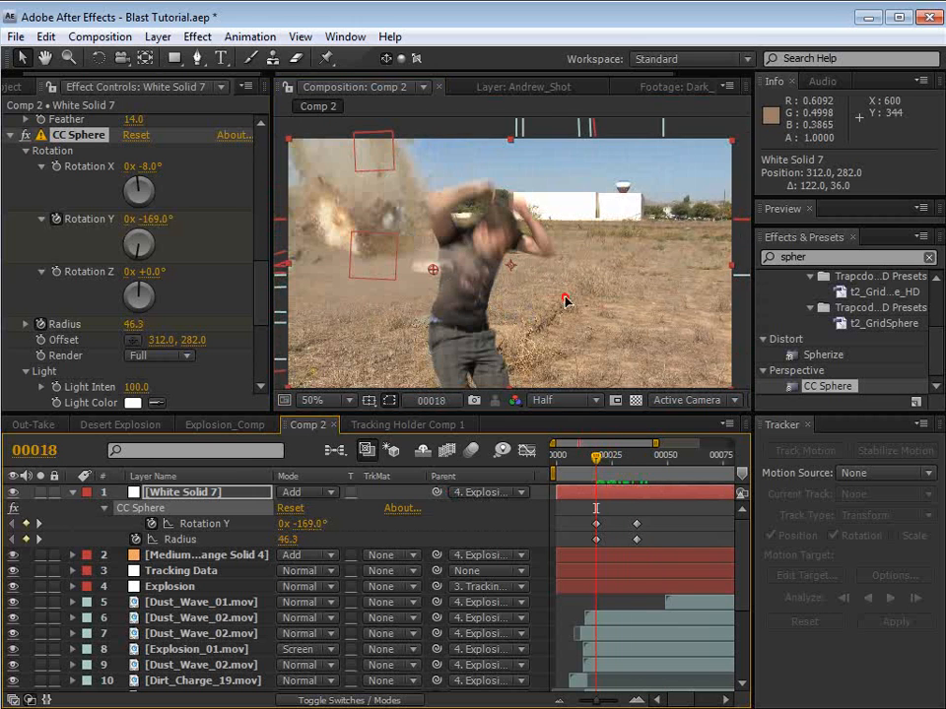
pyautogui.moveTo(567, 300); pyautogui.dragTo(483, 283)
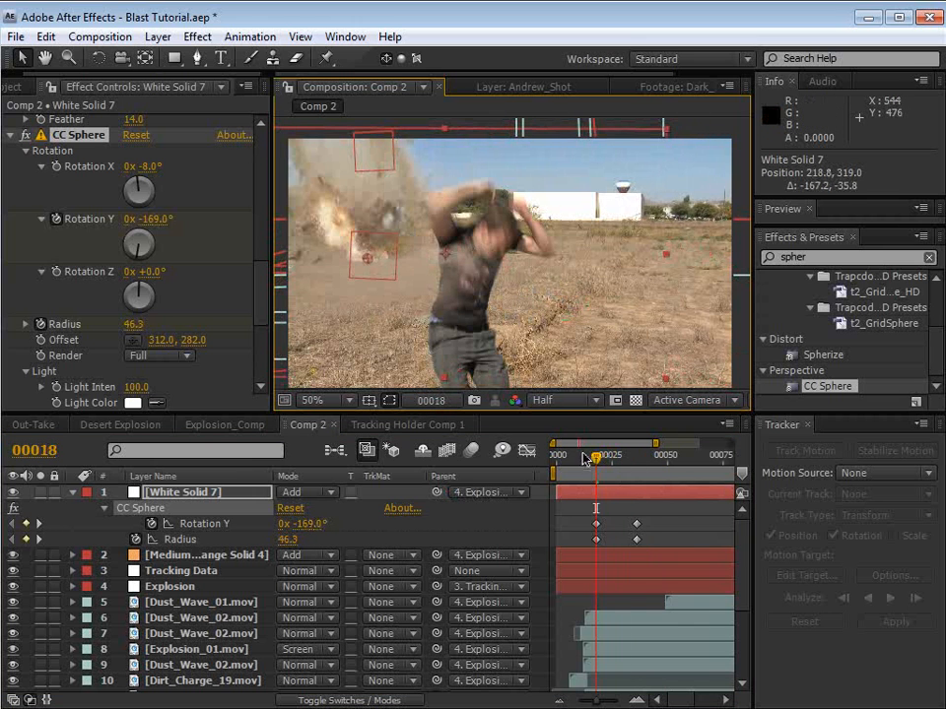
# Step: Shift White Solid 7 earlier in time, start it at frame 14, and lower its opacity slightly
pyautogui.moveTo(595, 463); pyautogui.dragTo(609, 496)
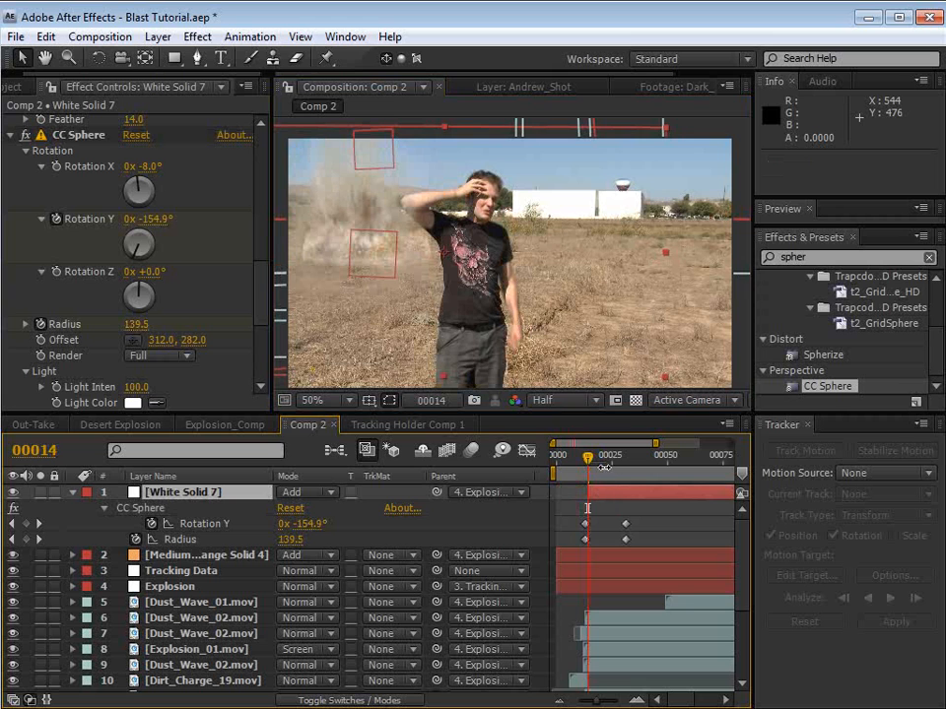
pyautogui.press('t')
pyautogui.moveTo(289, 509); pyautogui.dragTo(281, 508)
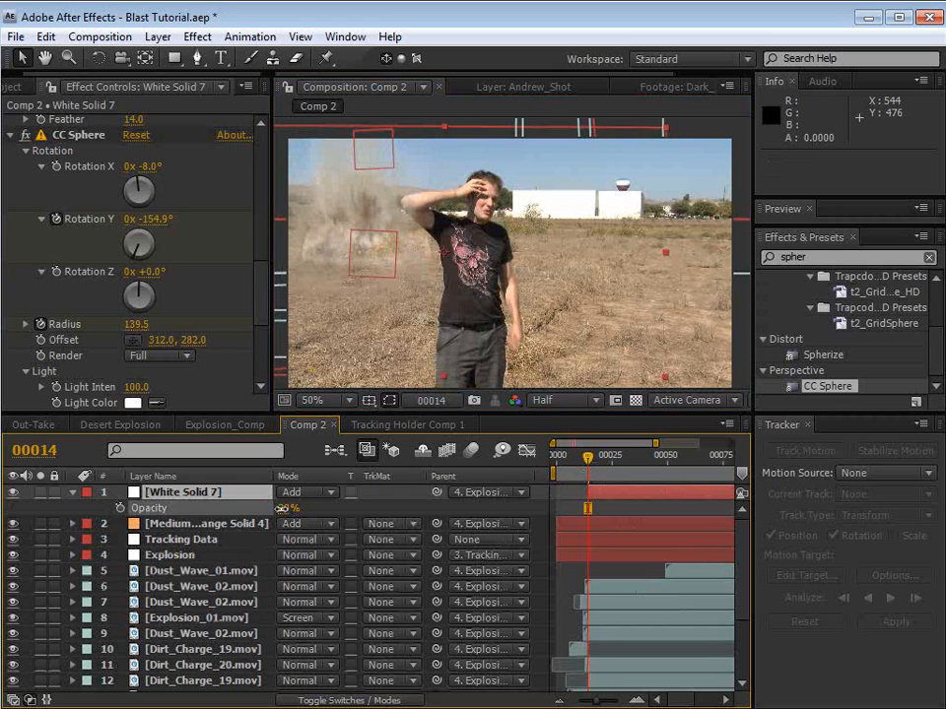
# Step: Rotate White Solid 7 slightly counterclockwise in the composition
pyautogui.press('w')
pyautogui.moveTo(552, 231); pyautogui.dragTo(532, 247)
pyautogui.press('v')
# Step: Move White Solid 7's last Rotation Y and Radius keyframes to frame 41 and preview the explosion
pyautogui.moveTo(599, 461)
pyautogui.mouseDown()
pyautogui.moveTo(620, 468)
pyautogui.moveTo(592, 476)
pyautogui.mouseUp()
pyautogui.press('u')
pyautogui.moveTo(639, 519); pyautogui.dragTo(646, 545)
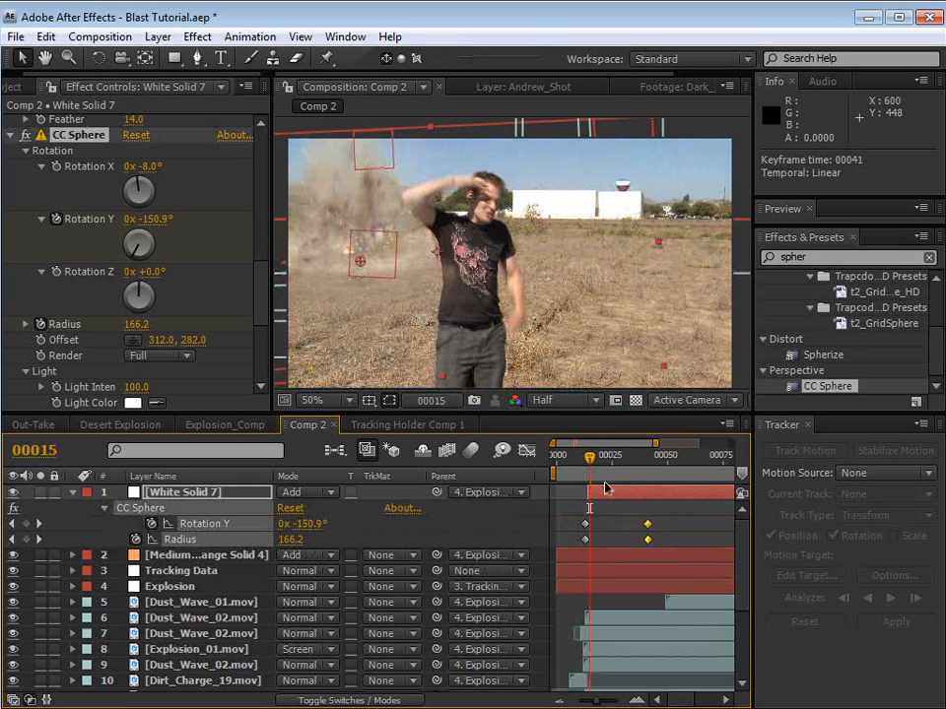
pyautogui.press('KP_0')
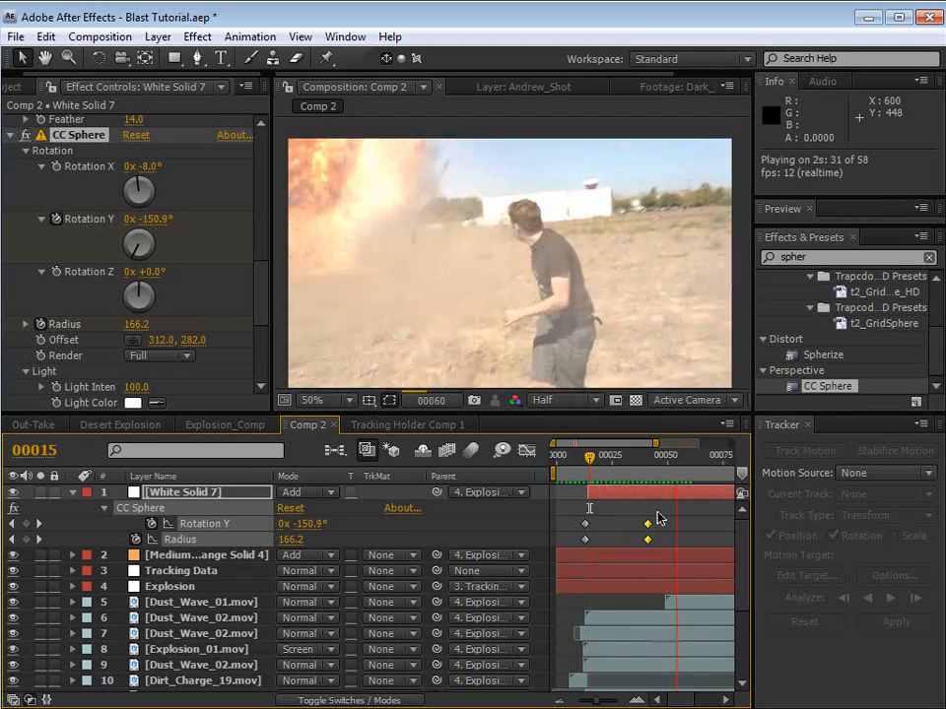
# Step: Set the second Linear Wipe's transition completion to 46% and its feather to 58 at frame 23, previewing the softened ring
pyautogui.moveTo(589, 458); pyautogui.dragTo(607, 462)
pyautogui.scroll(5, 264, 268)
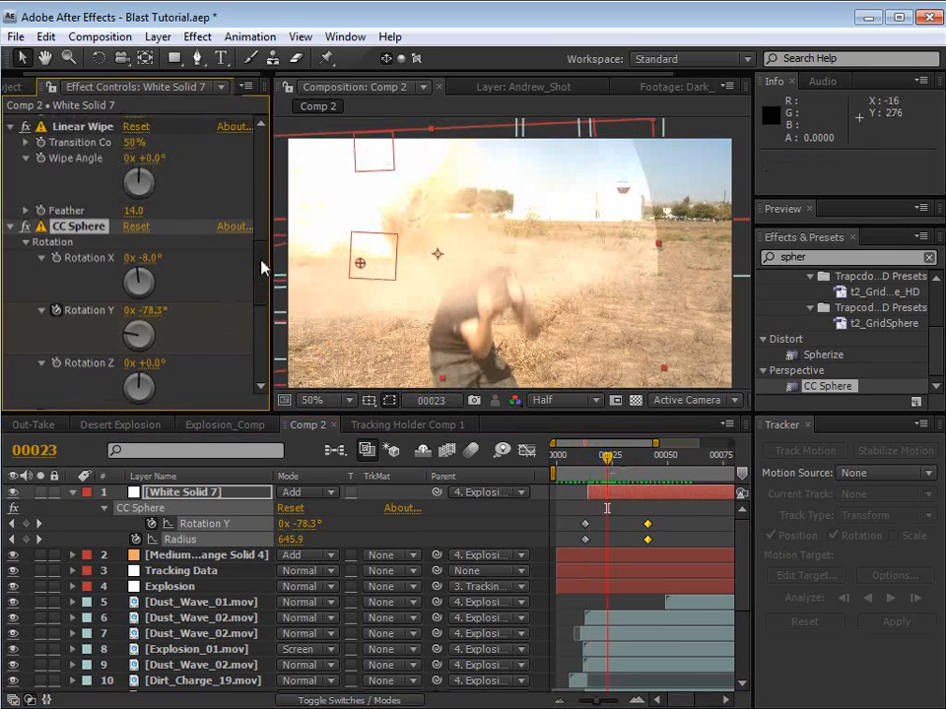
pyautogui.moveTo(129, 140); pyautogui.dragTo(120, 139)
pyautogui.moveTo(83, 210); pyautogui.dragTo(71, 212)
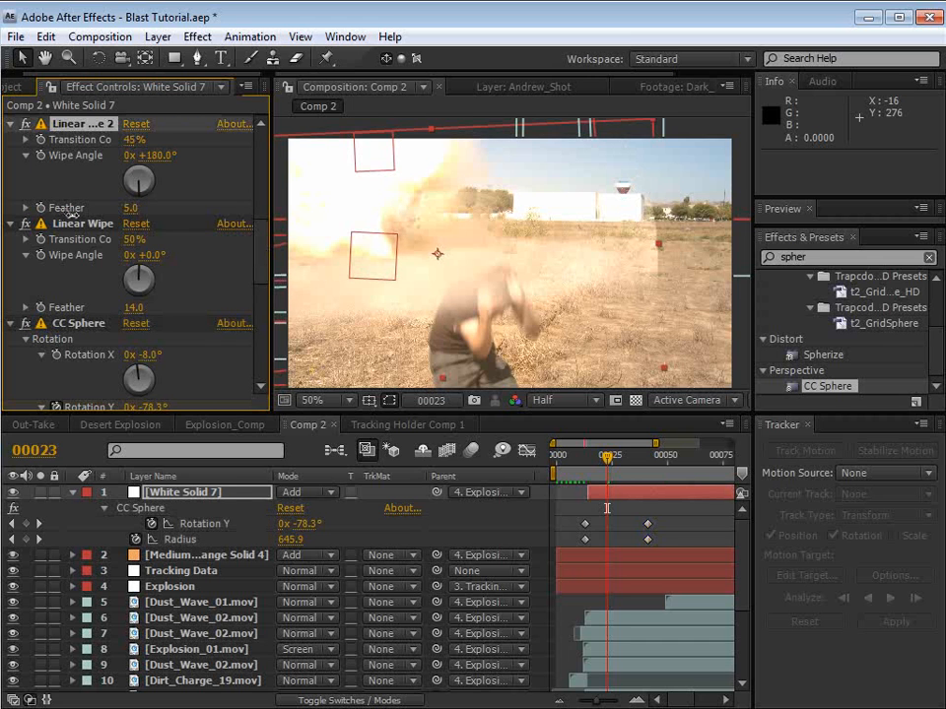
pyautogui.moveTo(133, 141); pyautogui.dragTo(130, 136)
pyautogui.press('KP_0')
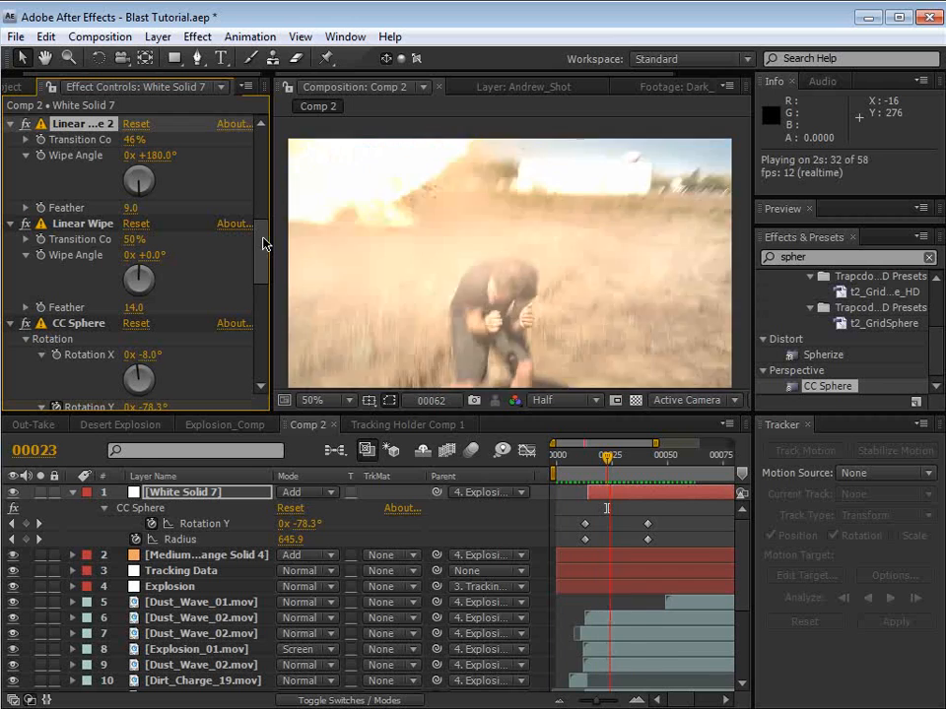
pyautogui.press('space')
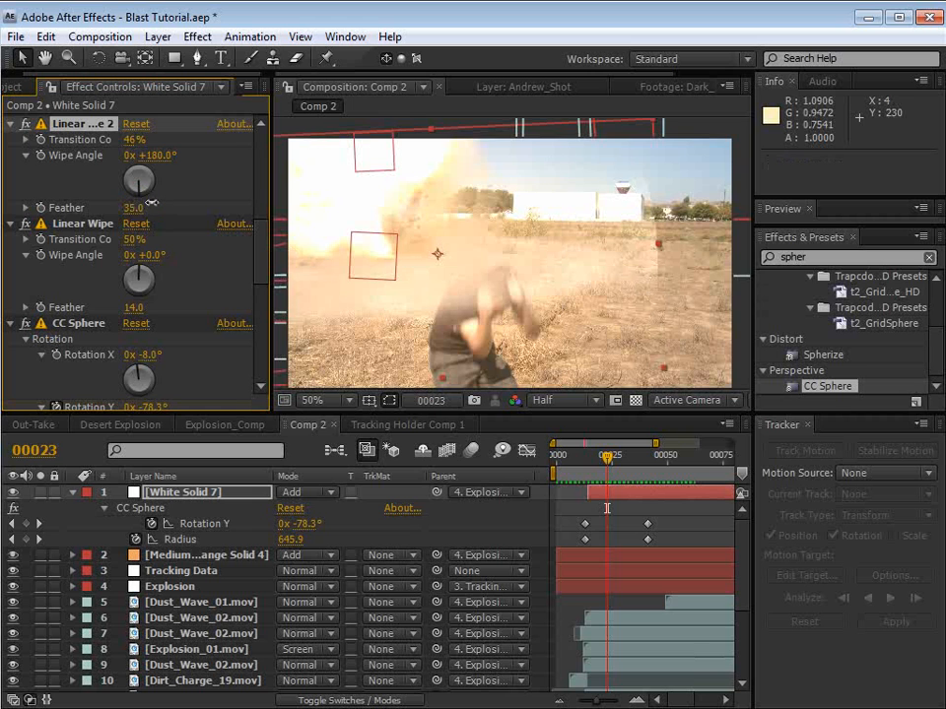
pyautogui.click(680, 538)
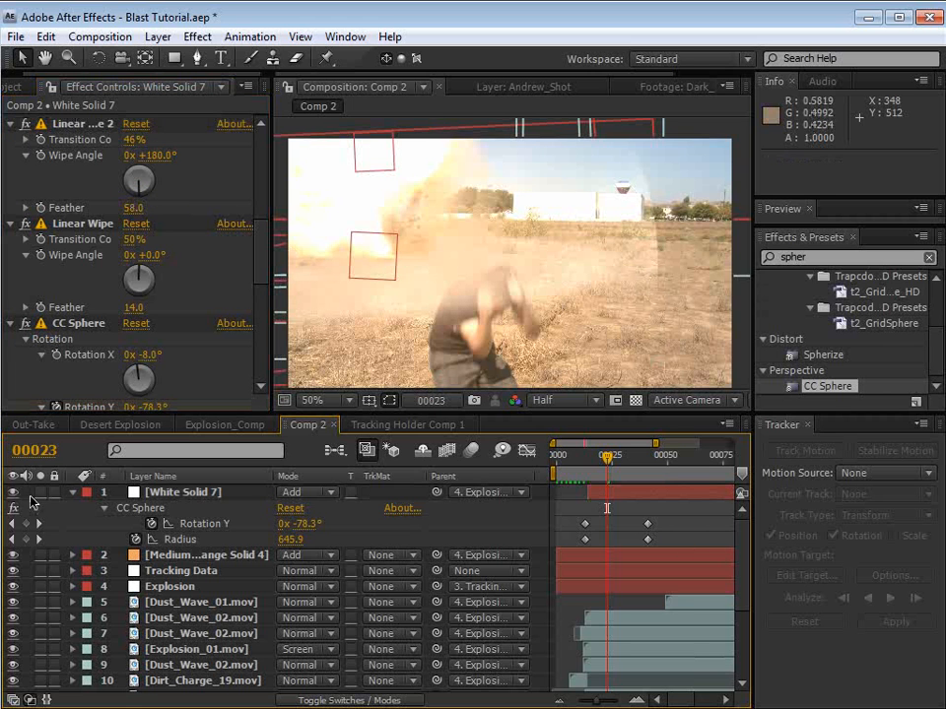
# Step: Collapse and hide White Solid 7 and save the project
pyautogui.click(74, 492)
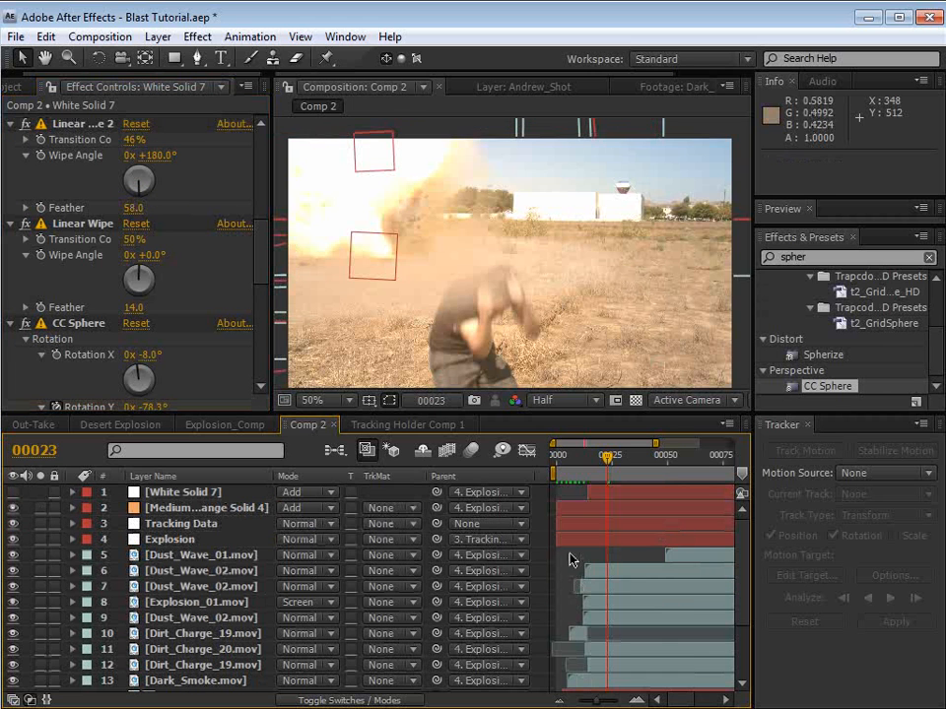
pyautogui.hotkey('ctrl', 's')
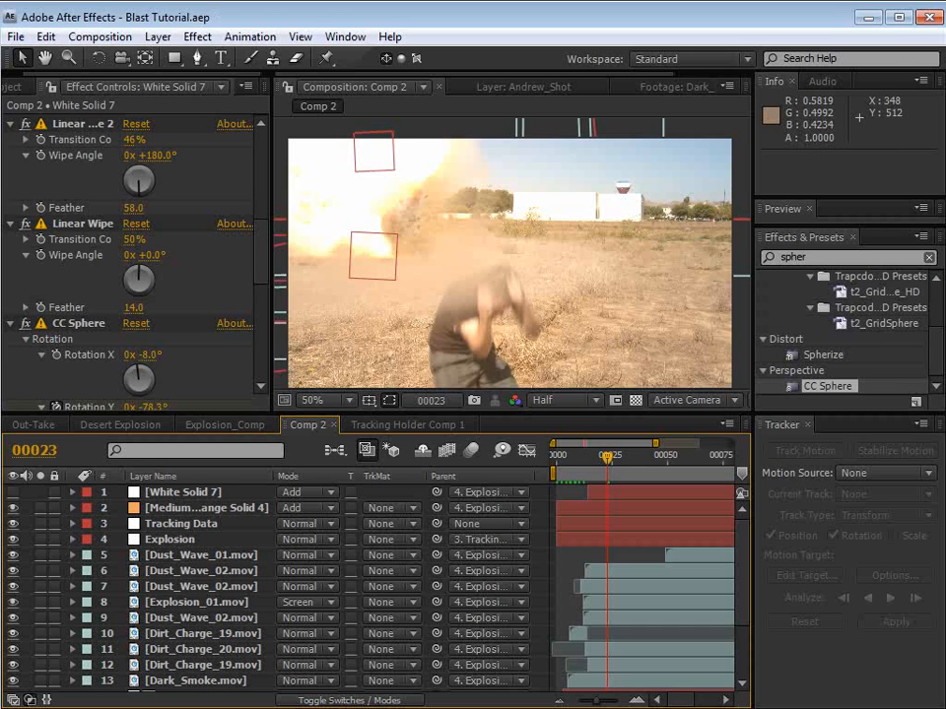
# Step: Switch to the Desert_Explosion_Plain movie in QuickTime Player and examine the explosion's opening flash and spreading dust
pyautogui.hotkey('alt', 'Tab')
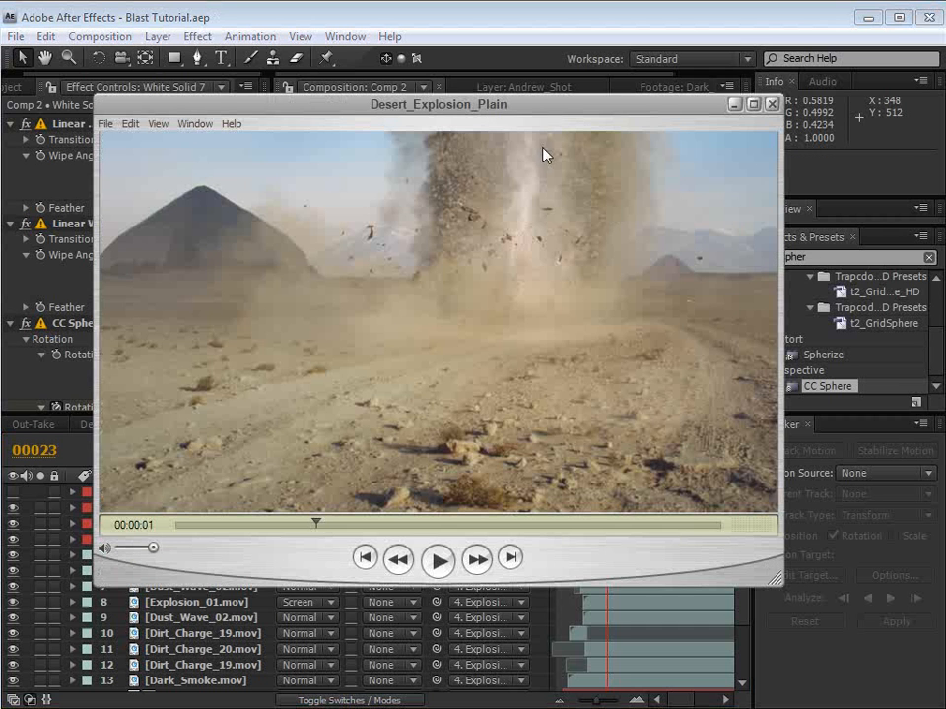
pyautogui.moveTo(317, 524); pyautogui.dragTo(219, 527)
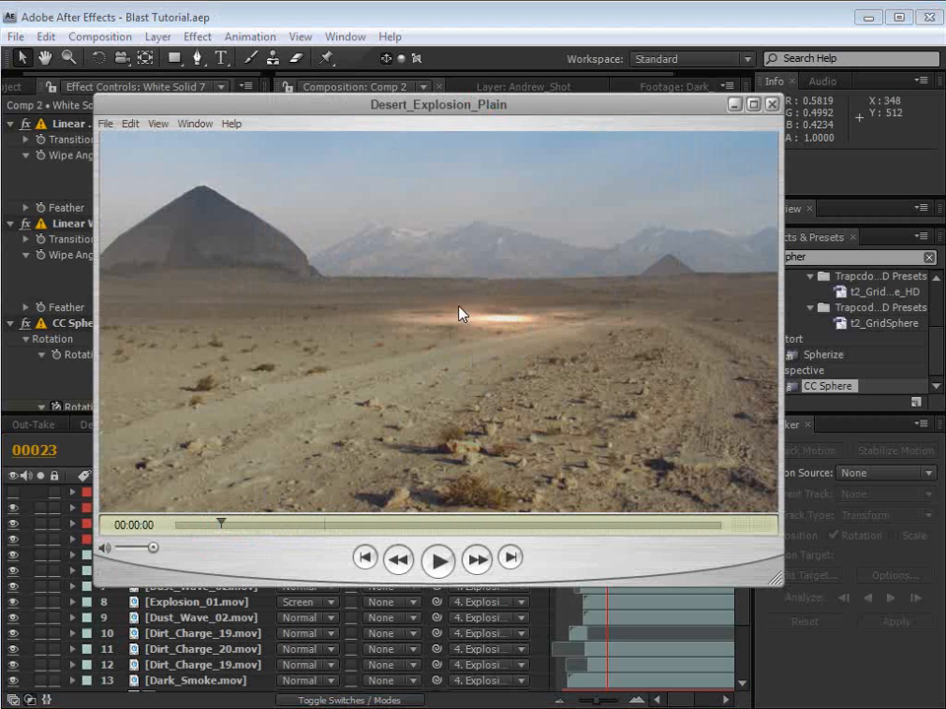
pyautogui.press('Right')
pyautogui.press('Left')
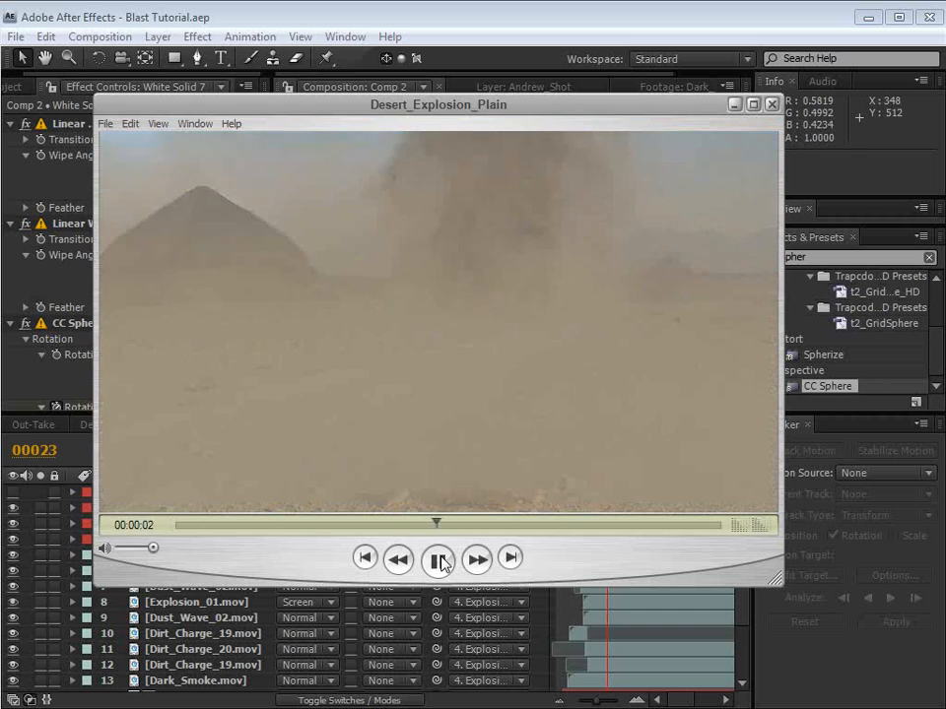
# Step: Pause the Desert_Explosion_Plain movie and step through the blast frame by frame, examining how debris and dust spread toward the camera
pyautogui.click(440, 562)
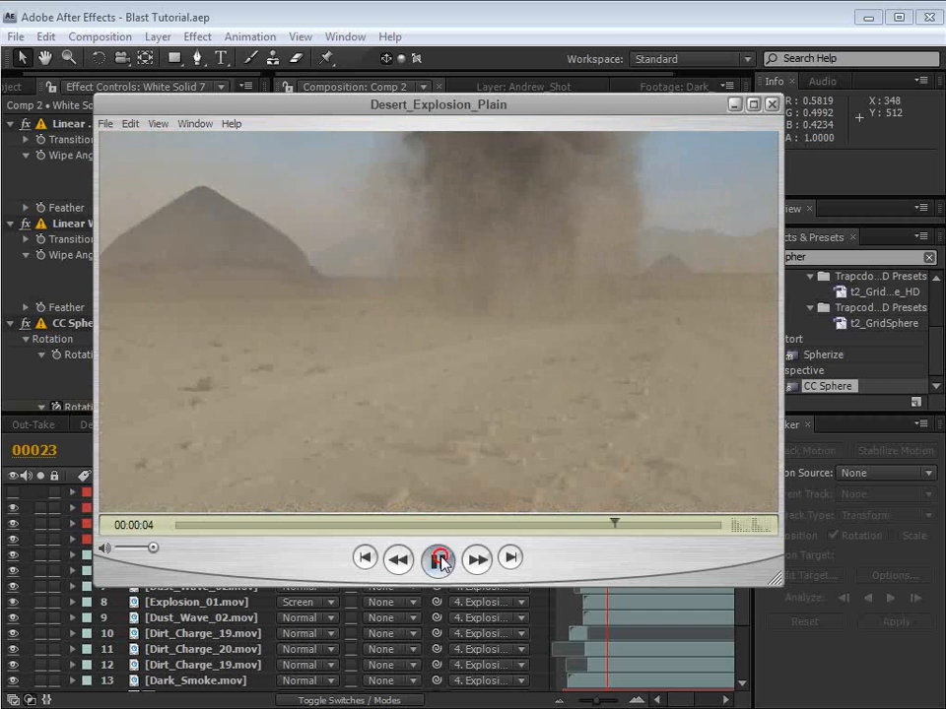
pyautogui.moveTo(283, 528)
pyautogui.mouseDown()
pyautogui.moveTo(291, 528)
pyautogui.moveTo(268, 536)
pyautogui.moveTo(287, 530)
pyautogui.mouseUp()
pyautogui.press('Right')
pyautogui.press('Right')
pyautogui.press('Right')
pyautogui.press('Right')
pyautogui.press('Right')
pyautogui.press('Right')
pyautogui.press('Right')
pyautogui.press('Right')
pyautogui.press('Right')
pyautogui.press('Right')
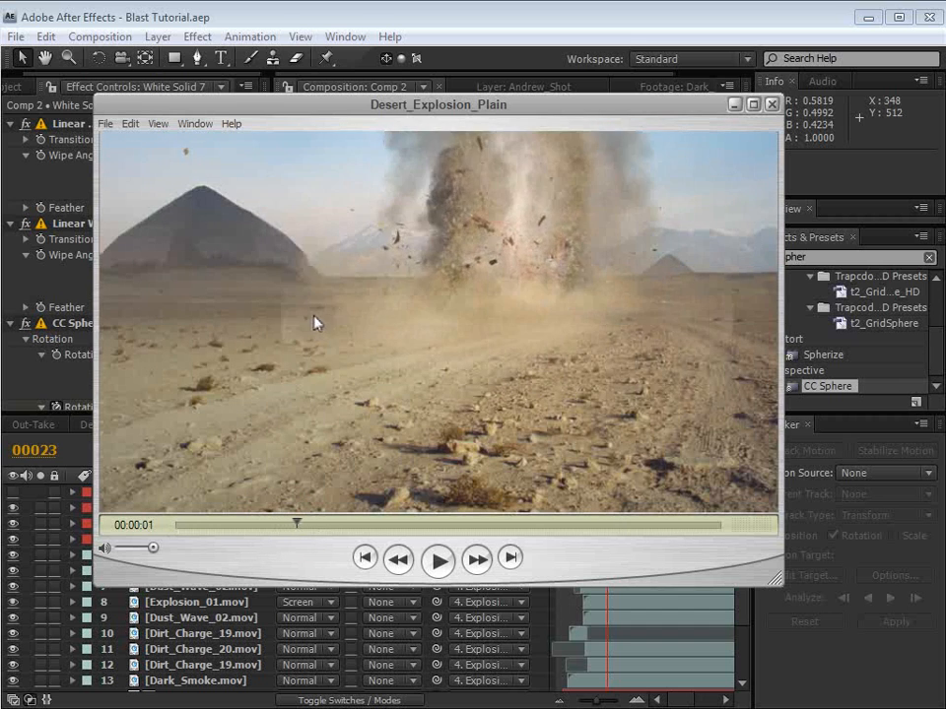
pyautogui.press('Right')
pyautogui.press('Right')
pyautogui.press('Right')
pyautogui.press('Right')
pyautogui.press('Right')
pyautogui.press('Right')
pyautogui.press('Right')
pyautogui.press('Right')
pyautogui.press('Right')
pyautogui.press('Right')
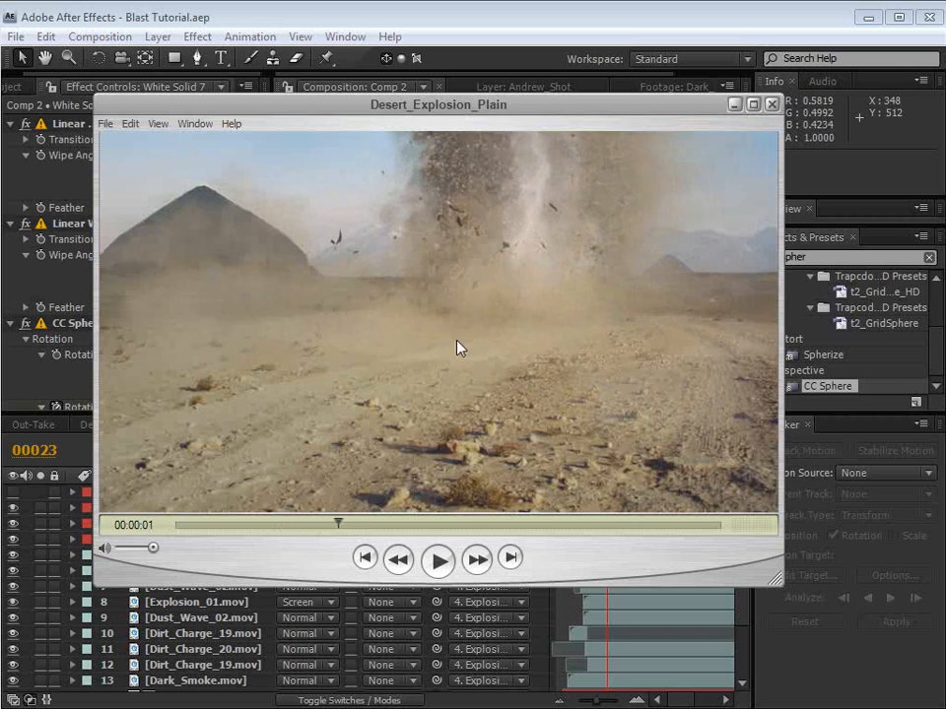
pyautogui.press('Right')
pyautogui.press('Right')
pyautogui.press('Right')
pyautogui.press('Right')
pyautogui.press('Right')
pyautogui.press('Right')
pyautogui.press('Right')
pyautogui.press('Right')
pyautogui.press('Right')
pyautogui.press('Right')
pyautogui.press('Right')
pyautogui.press('Right')
pyautogui.press('Right')
pyautogui.press('Right')
pyautogui.press('Right')
pyautogui.press('Right')
pyautogui.press('Right')
pyautogui.press('Right')
pyautogui.press('Right')
pyautogui.press('Right')
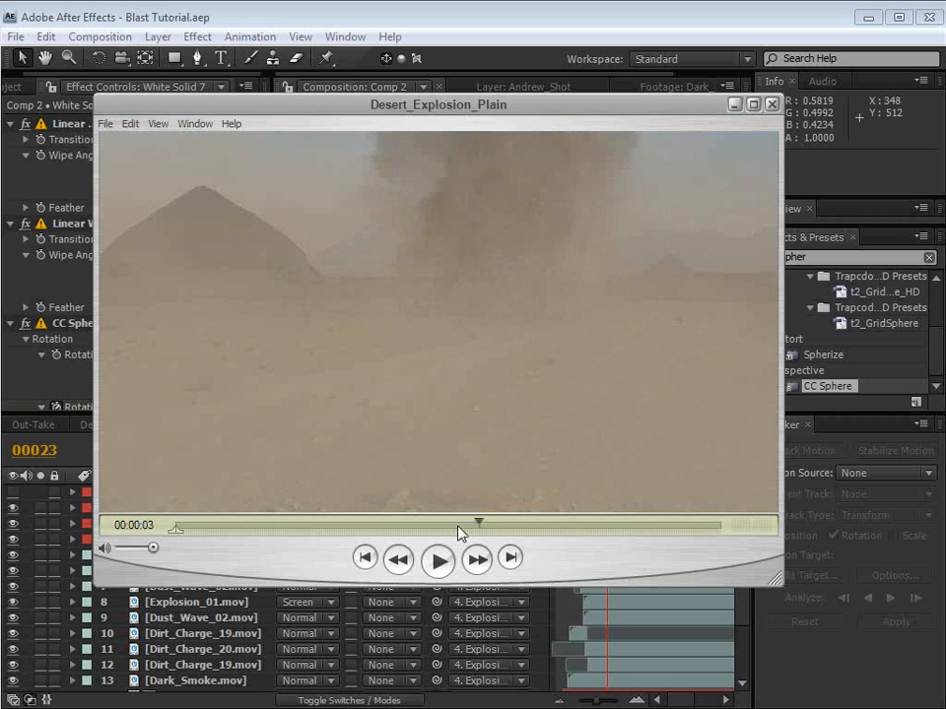
# Step: Replay the Desert_Explosion_Plain movie from just before the blast to examine the dust cloud's timing
pyautogui.moveTo(500, 527); pyautogui.dragTo(240, 525)
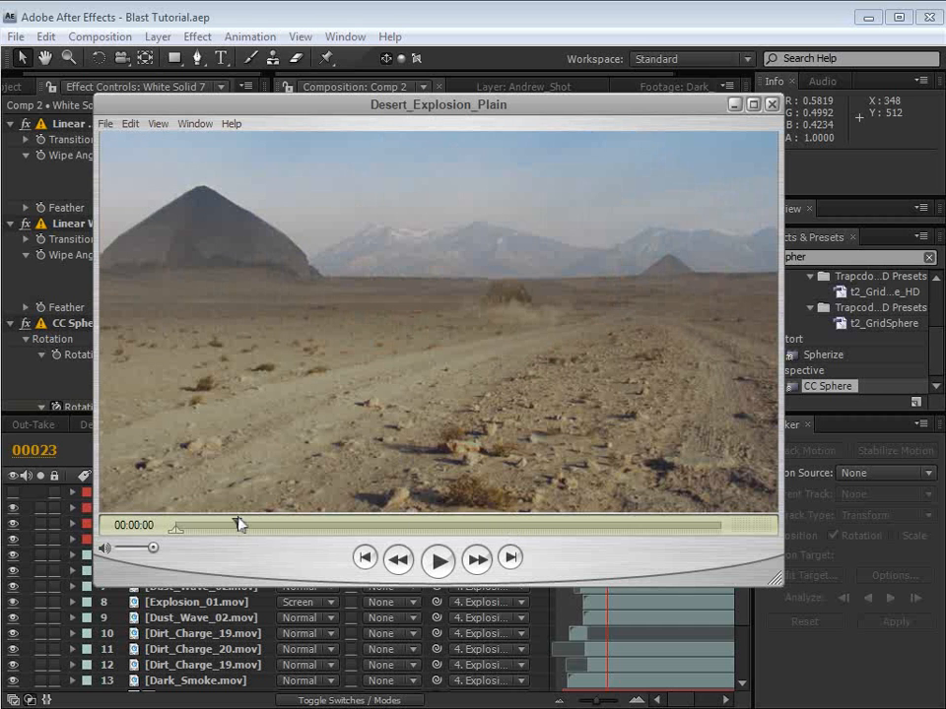
pyautogui.press('Left')
pyautogui.press('Left')
pyautogui.press('Left')
pyautogui.press('Left')
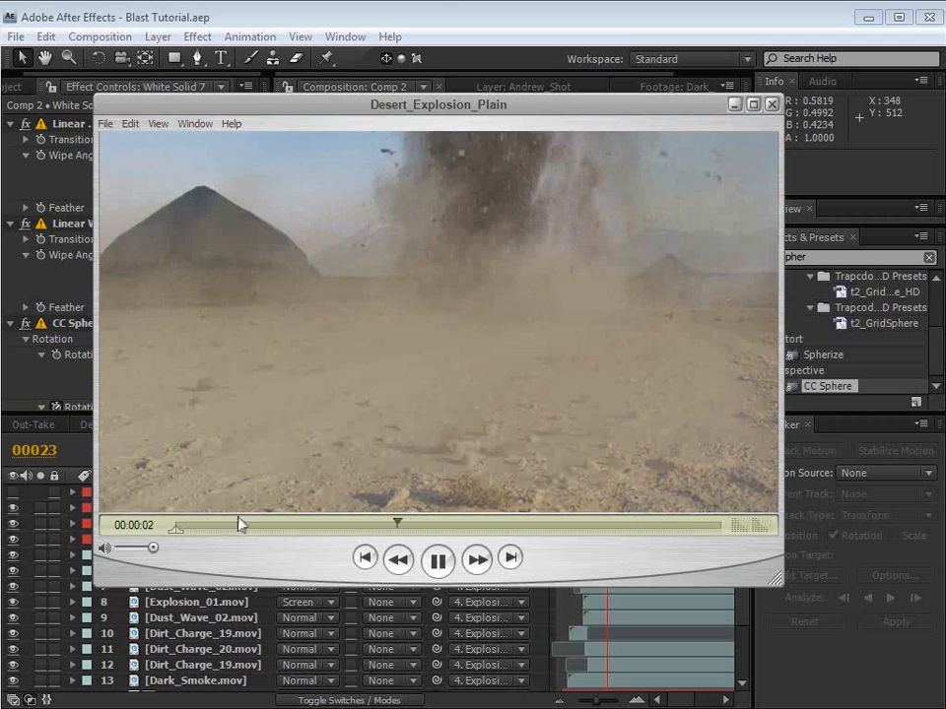
pyautogui.press('space')
# Step: Switch back to After Effects and move Comp 2's current time to frame 39
pyautogui.click(444, 14)
pyautogui.click(601, 538)
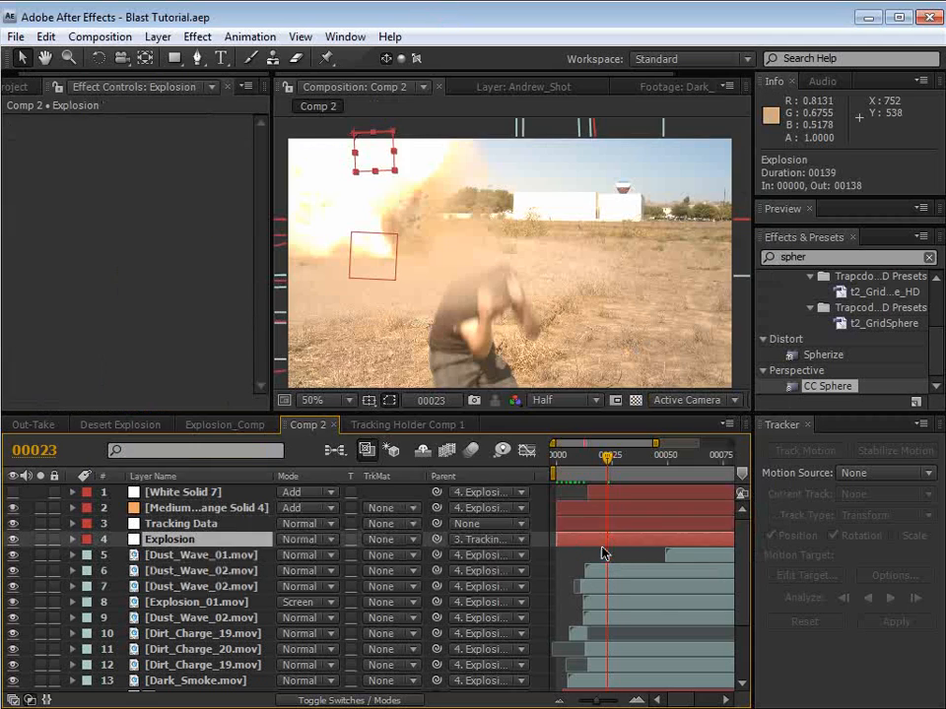
pyautogui.press('-')
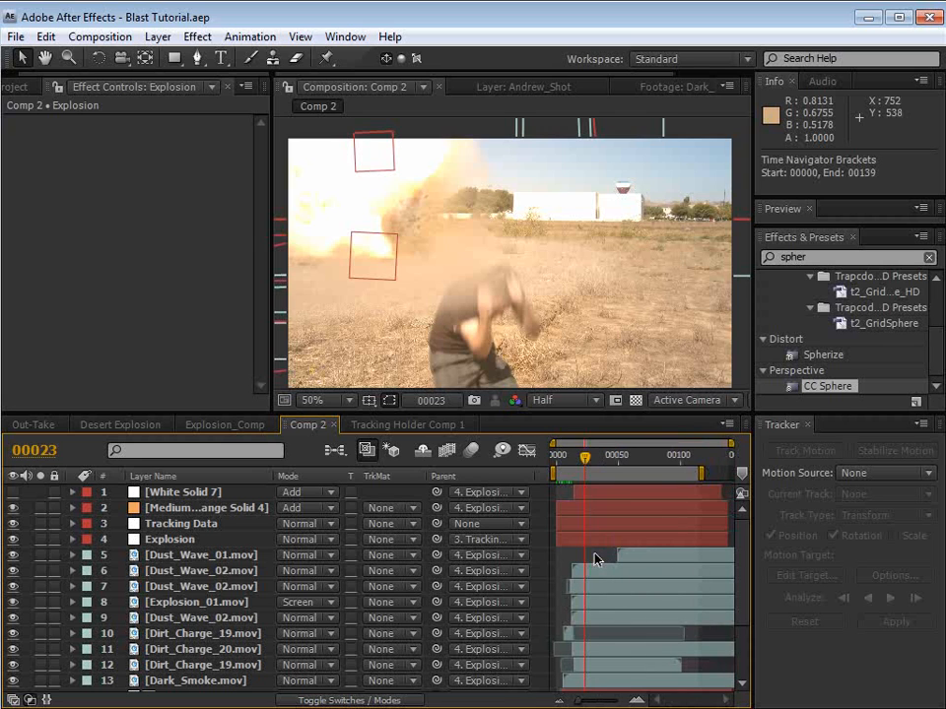
pyautogui.click(594, 559)
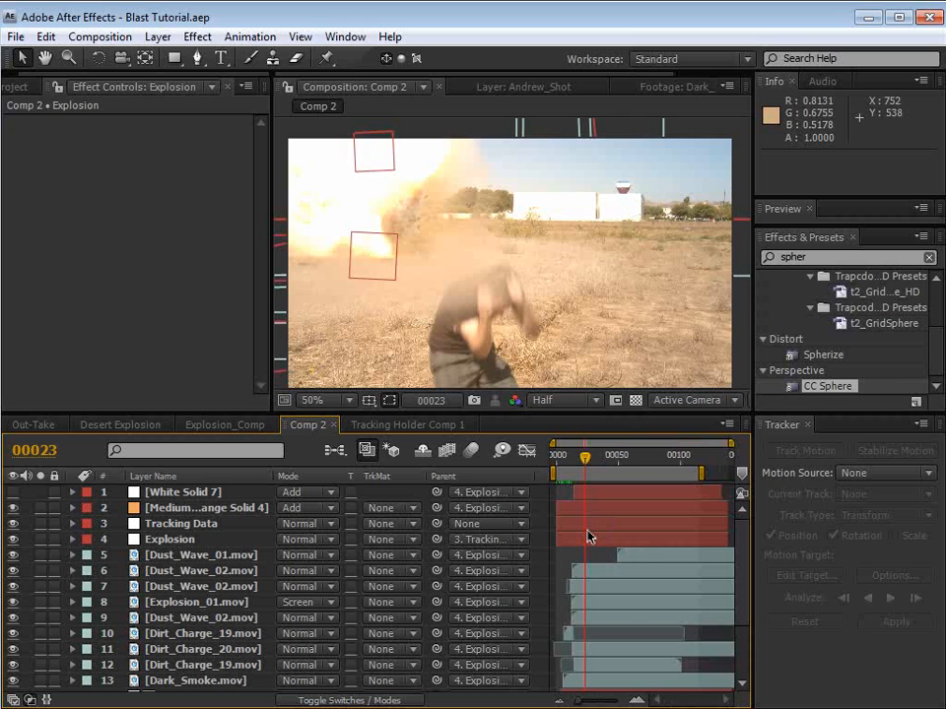
pyautogui.press('=')
pyautogui.press('space')
pyautogui.moveTo(590, 549); pyautogui.dragTo(647, 559)
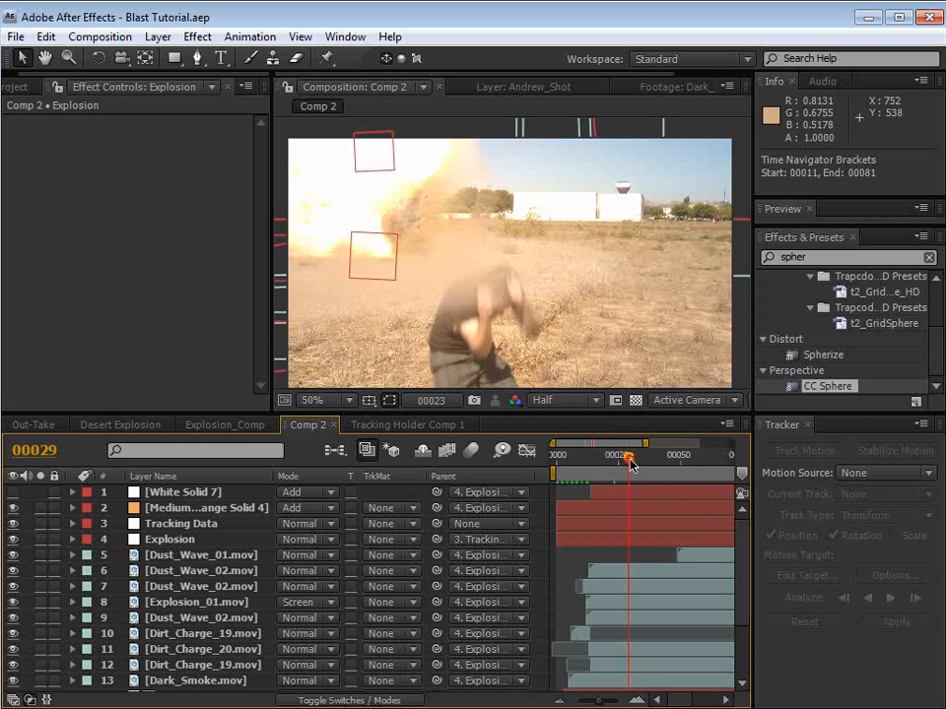
pyautogui.click(575, 555)
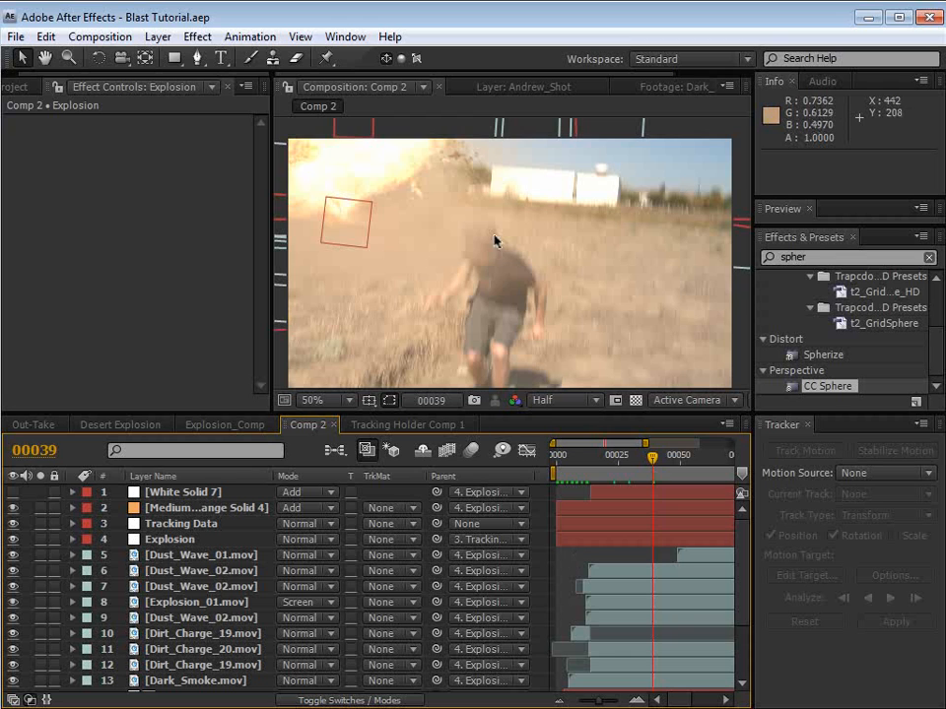
# Step: Duplicate the Andrew_Shot layer and place the copy above the dust layers, directly beneath the Explosion layer
pyautogui.scroll(-2, 390, 641)
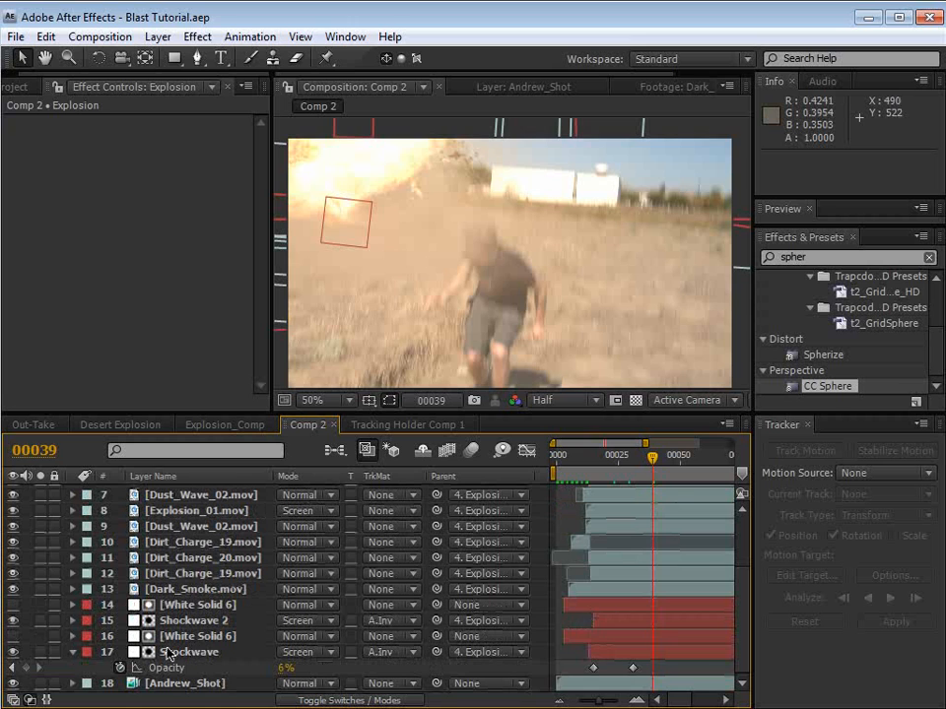
pyautogui.click(172, 685)
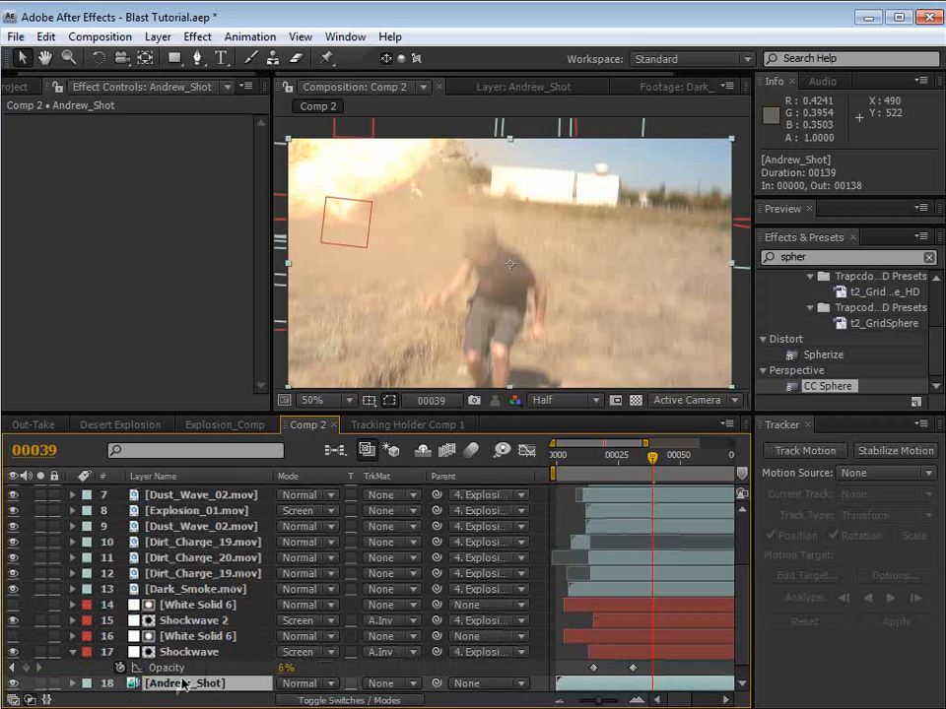
pyautogui.hotkey('ctrl', 'd')
pyautogui.moveTo(182, 668); pyautogui.dragTo(194, 555)
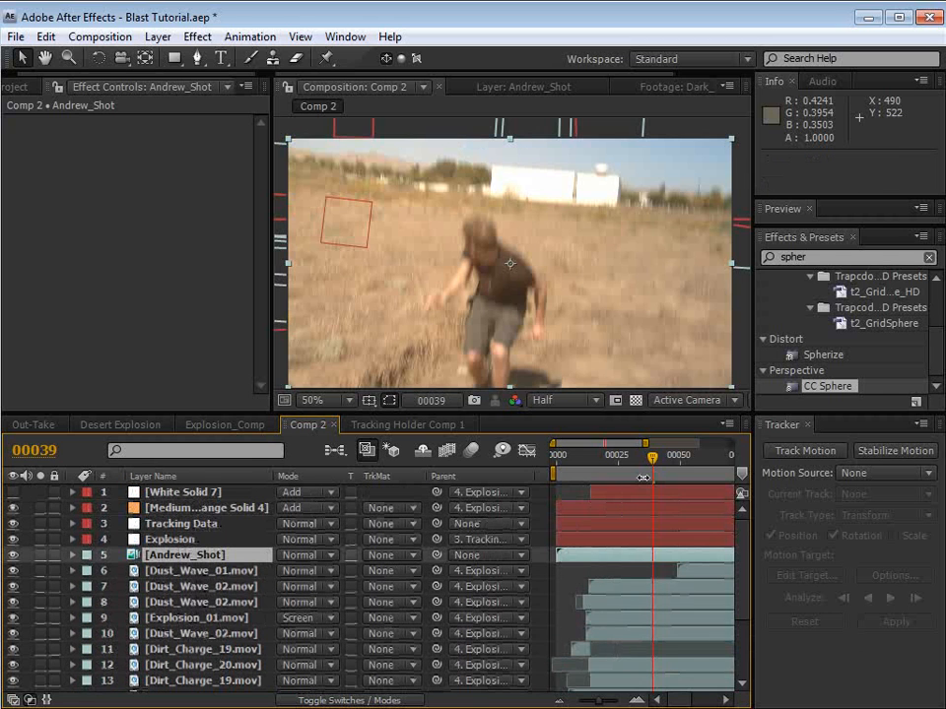
# Step: Draw a closed Pen tool mask around the man's head, arms and torso on the upper Andrew_Shot layer at frame 39
pyautogui.click(199, 61)
pyautogui.press('space')
pyautogui.scroll(1, 462, 243)
pyautogui.moveTo(492, 277)
pyautogui.mouseDown()
pyautogui.moveTo(481, 214)
pyautogui.moveTo(409, 246)
pyautogui.mouseUp()
pyautogui.click(486, 133)
pyautogui.click(446, 132)
pyautogui.moveTo(381, 271); pyautogui.dragTo(377, 277)
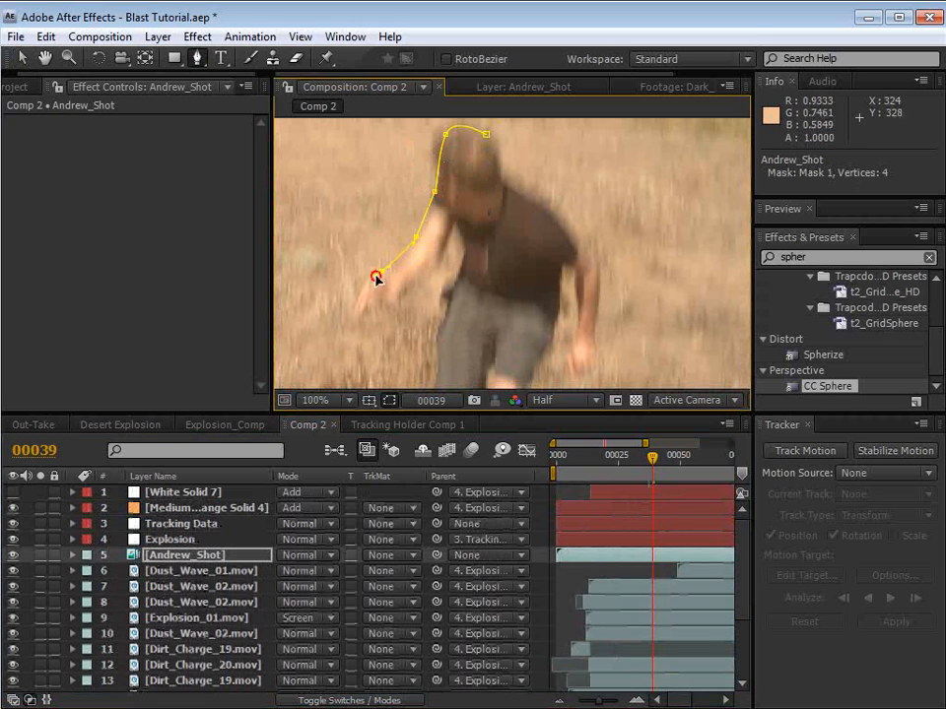
pyautogui.click(360, 298)
pyautogui.click(366, 311)
pyautogui.click(433, 319)
pyautogui.click(444, 355)
pyautogui.click(533, 351)
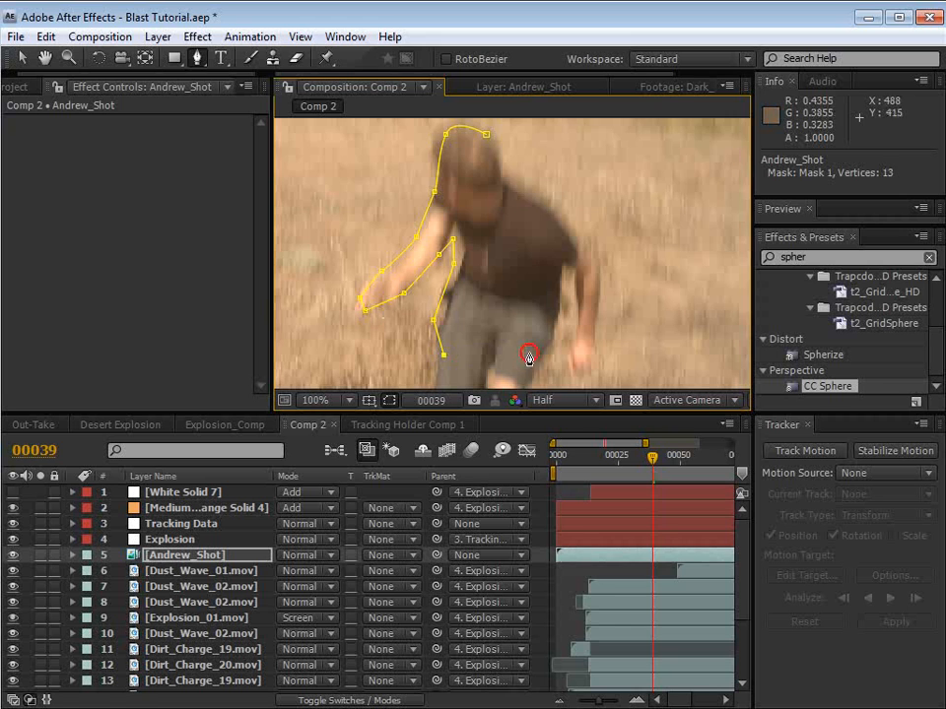
pyautogui.click(557, 274)
pyautogui.click(570, 308)
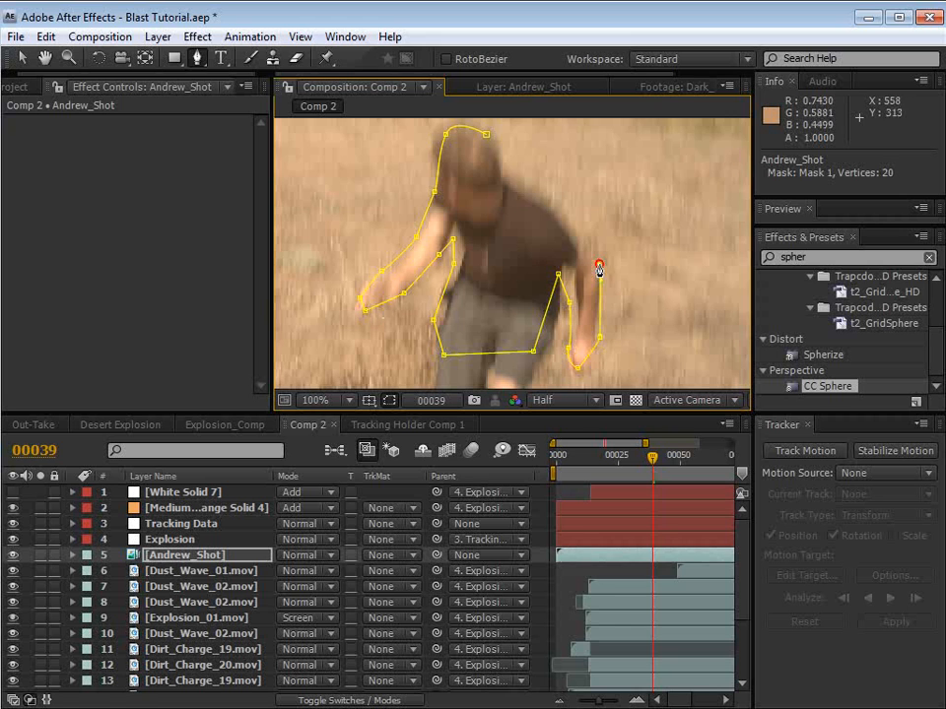
pyautogui.click(507, 171)
pyautogui.click(485, 139)
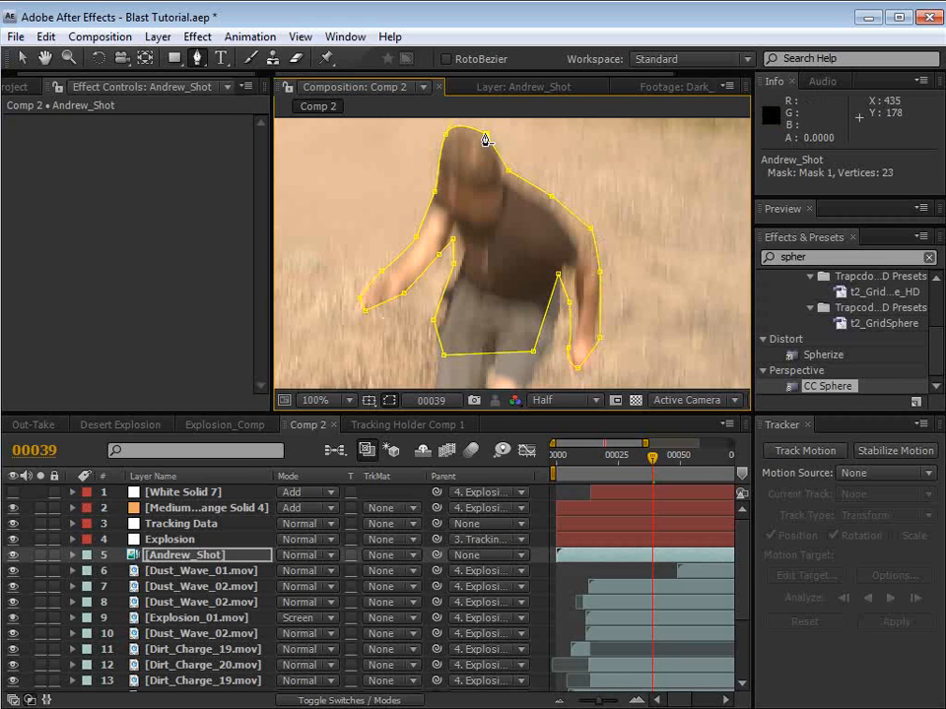
# Step: Keyframe Mask 1's path at frame 39, shift the mask to fit the man at frame 40, and compare both frames
pyautogui.press('m')
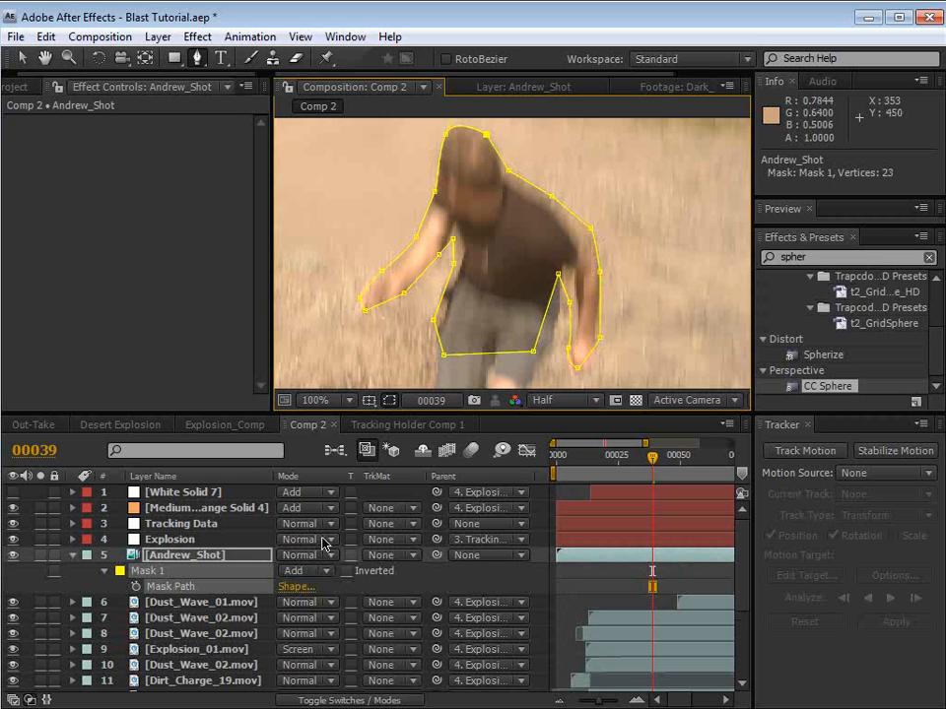
pyautogui.click(137, 587)
pyautogui.press('v')
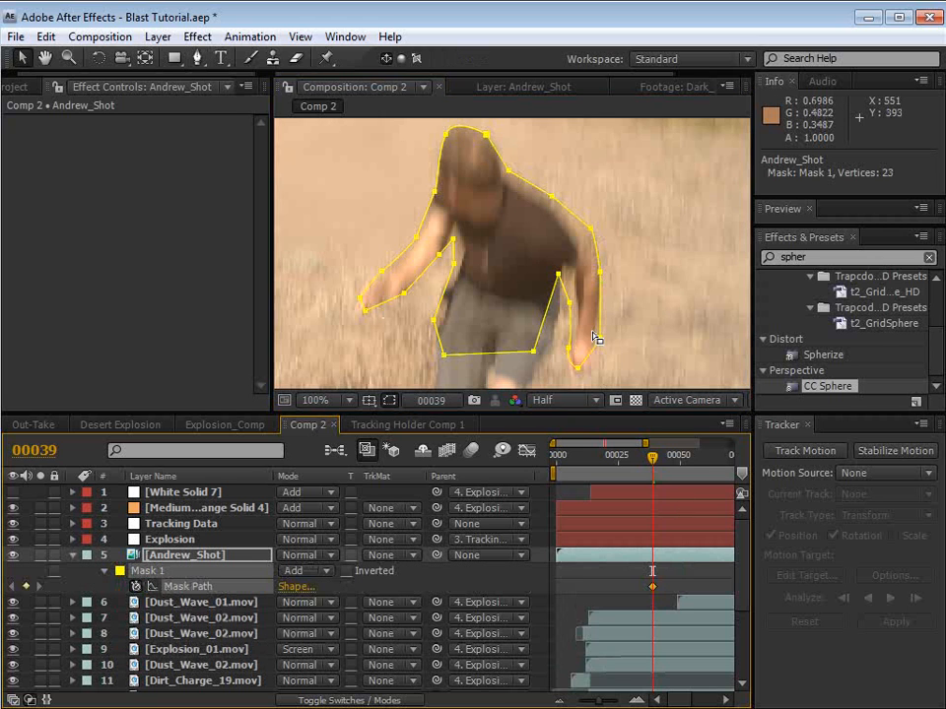
pyautogui.press('pagedown')
pyautogui.click(532, 238)
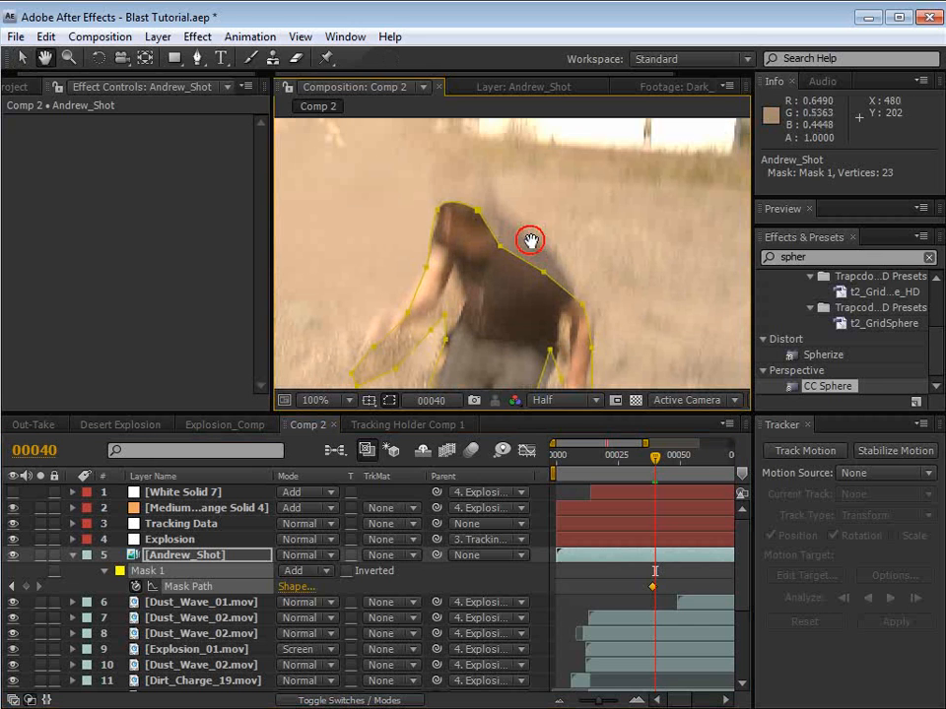
pyautogui.doubleClick(477, 227)
pyautogui.moveTo(477, 227); pyautogui.dragTo(484, 193)
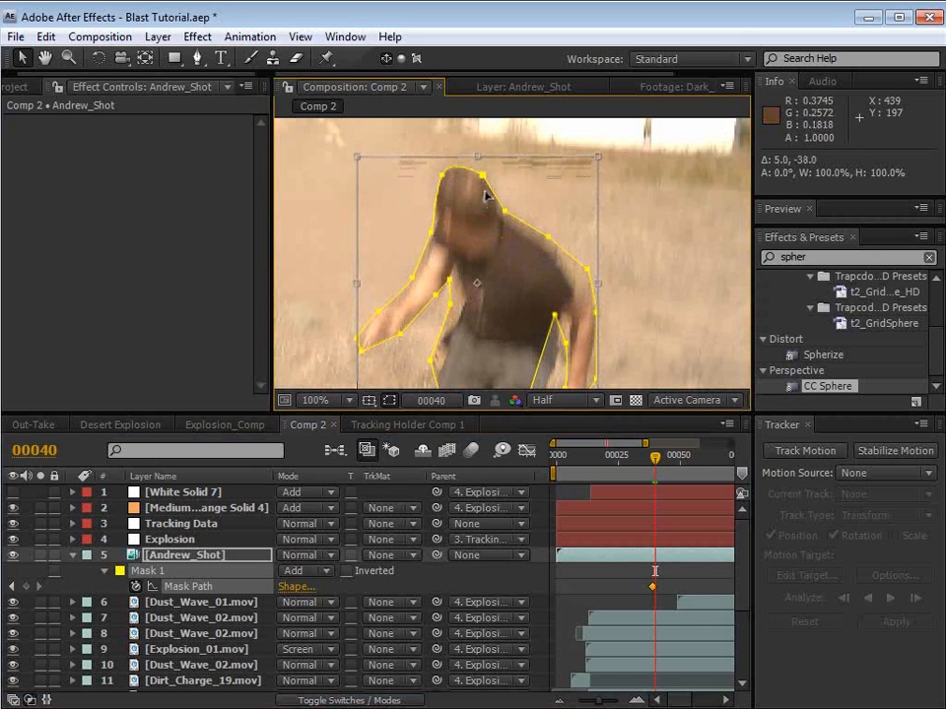
pyautogui.press('pageup')
pyautogui.press('pagedown')
pyautogui.press('pageup')
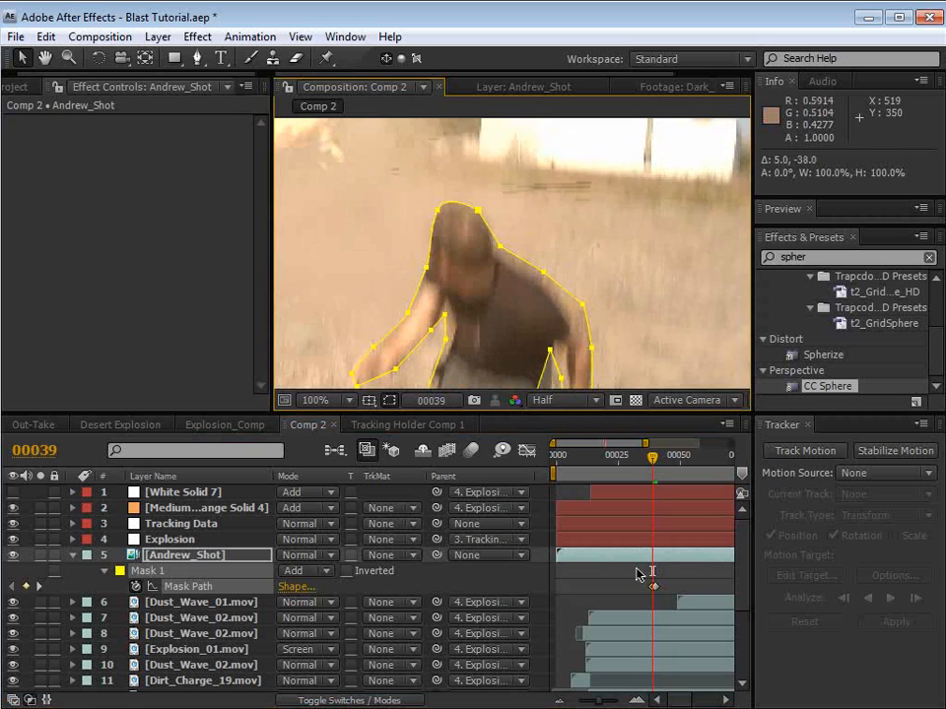
pyautogui.press('pagedown')
# Step: Set the upper Andrew_Shot layer's Mask Feather to 13 pixels
pyautogui.click(605, 581)
pyautogui.click(218, 562)
pyautogui.press('f')
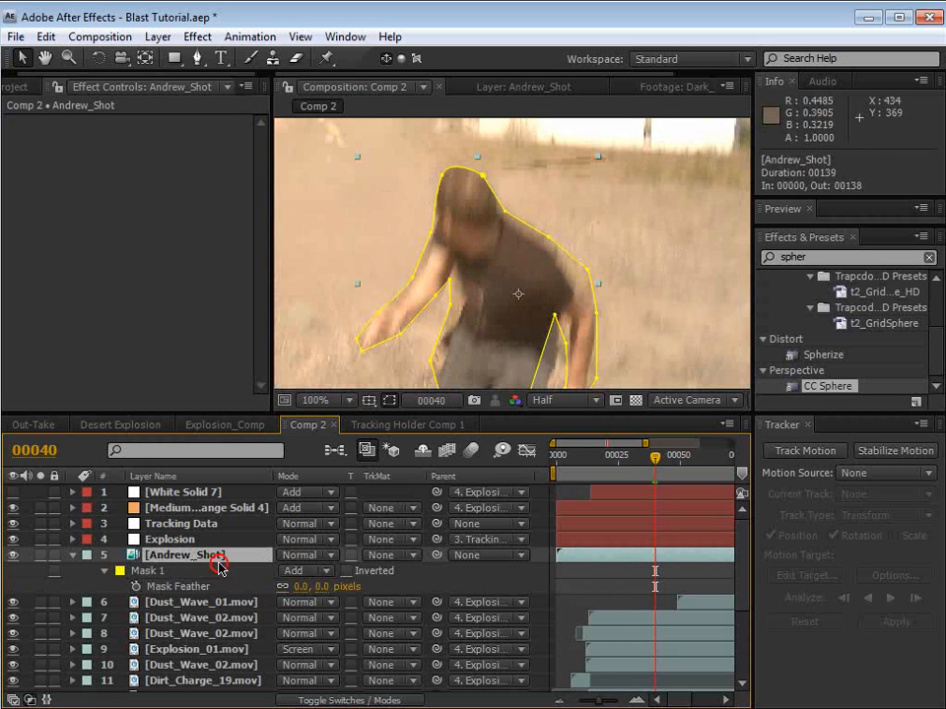
pyautogui.moveTo(317, 589); pyautogui.dragTo(329, 586)
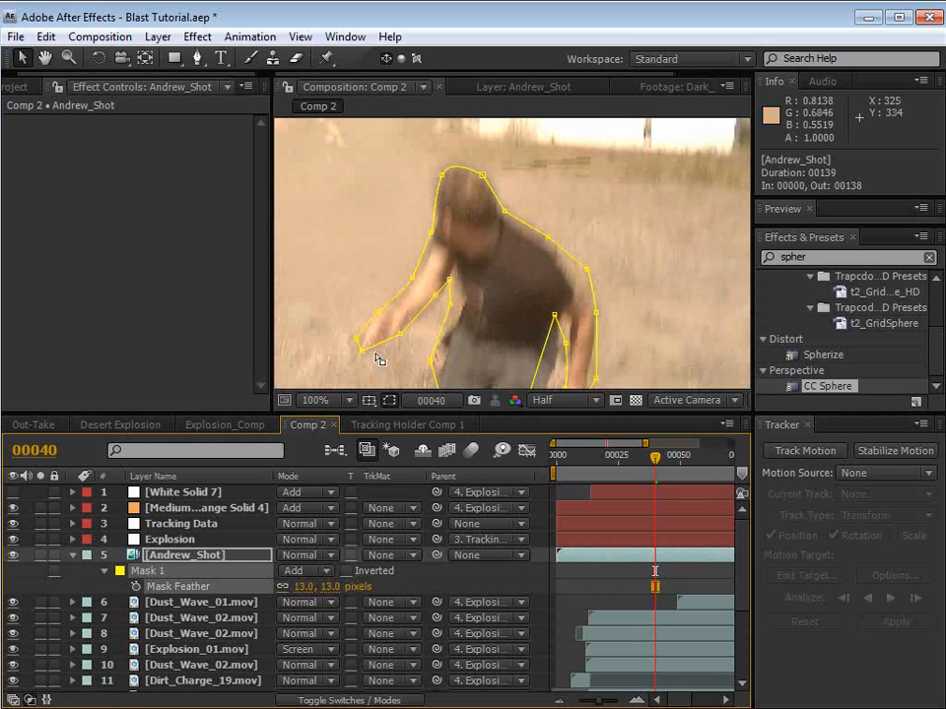
# Step: Hide the mask outlines and compare the masked man against the dust at frames 39 and 40
pyautogui.click(389, 401)
pyautogui.click(587, 582)
pyautogui.scroll(-1, 477, 277)
pyautogui.press('space')
pyautogui.moveTo(477, 277); pyautogui.dragTo(469, 235)
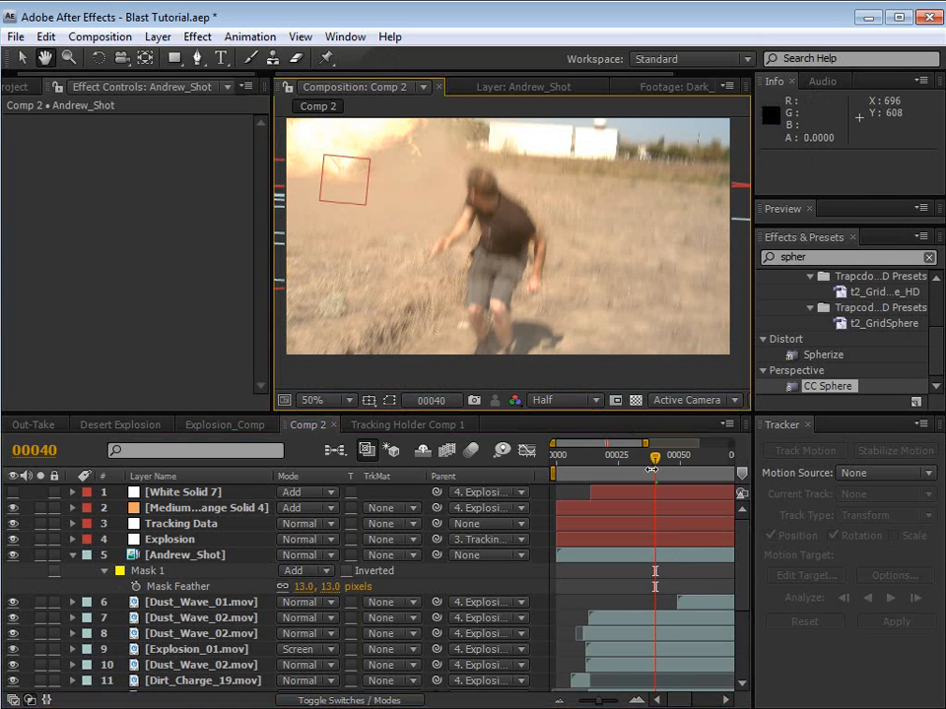
pyautogui.press('pageup')
pyautogui.press('pagedown')
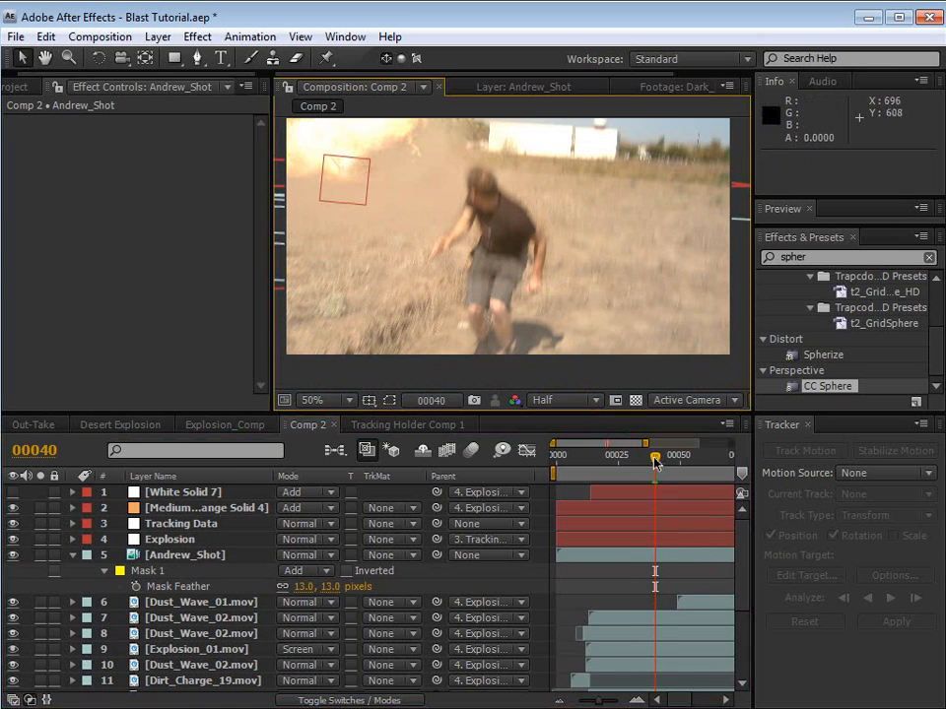
pyautogui.press('pageup')
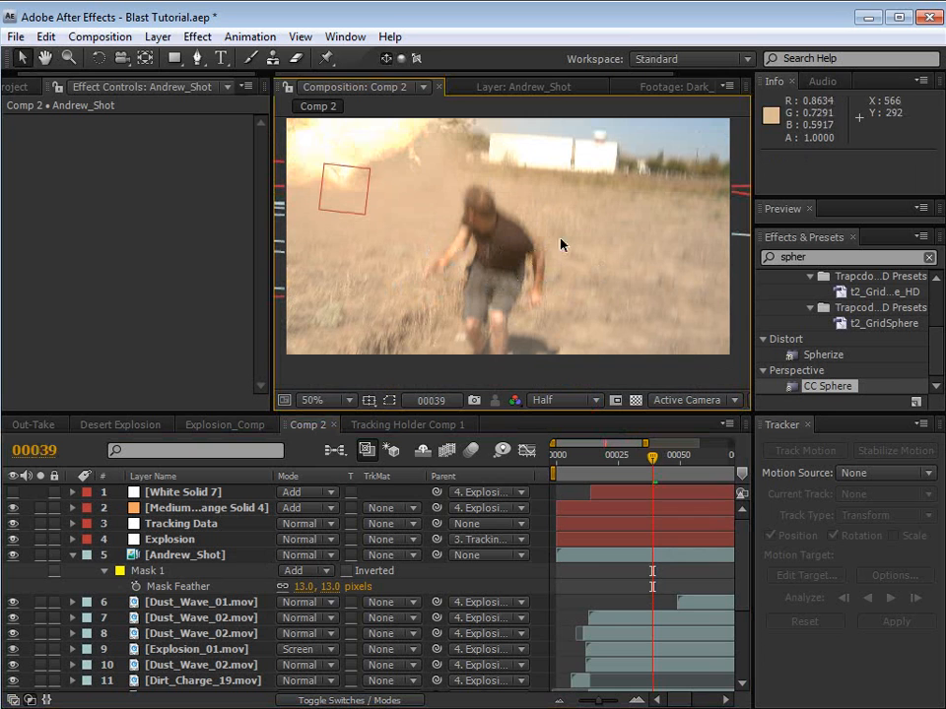
pyautogui.press('pagedown')
pyautogui.press('pageup')
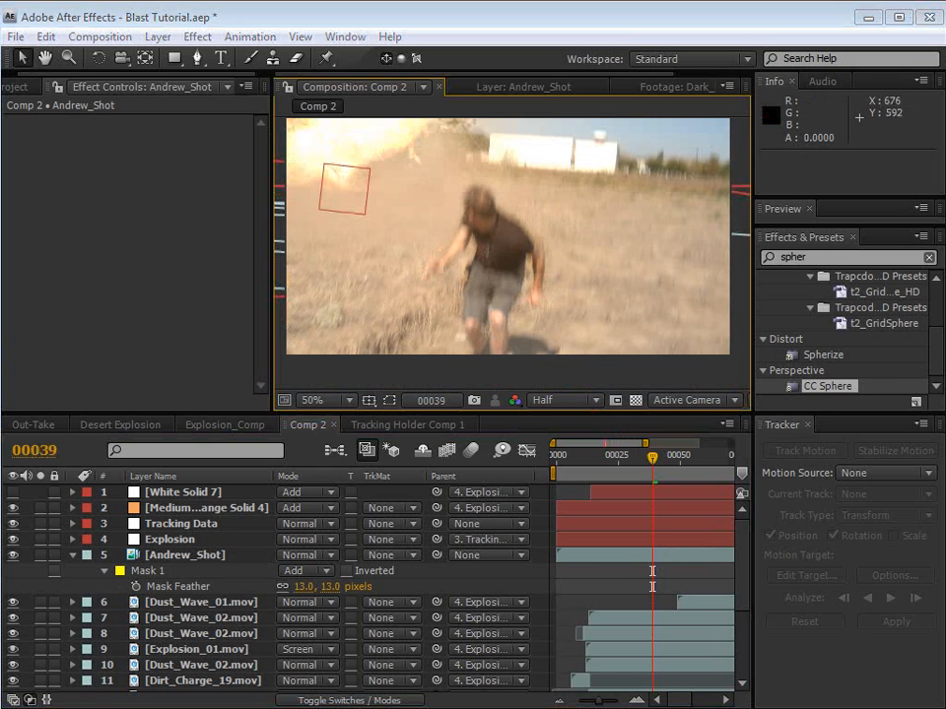
# Step: Switch to the Blog_Outtake_2 movie in QuickTime Player and examine frame by frame how the man emerges through the dust
pyautogui.hotkey('alt', 'Tab')
pyautogui.moveTo(706, 454)
pyautogui.mouseDown()
pyautogui.moveTo(697, 454)
pyautogui.moveTo(718, 455)
pyautogui.moveTo(697, 454)
pyautogui.moveTo(709, 454)
pyautogui.mouseUp()
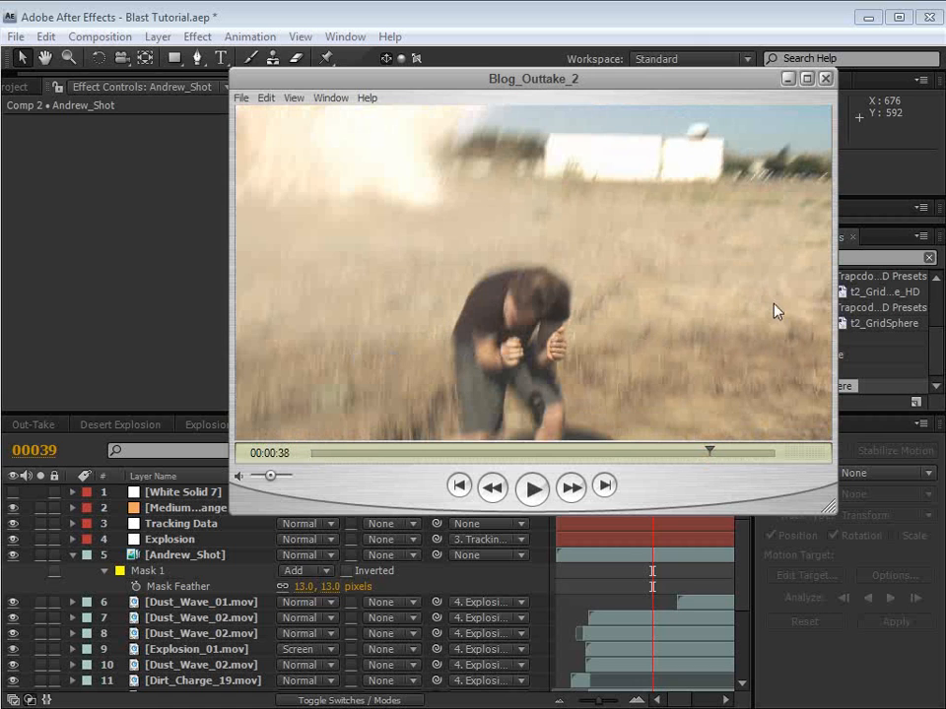
pyautogui.press('Left')
pyautogui.press('Left')
pyautogui.press('Left')
pyautogui.press('Left')
pyautogui.press('Right')
pyautogui.press('Right')
pyautogui.press('Right')
pyautogui.press('Right')
pyautogui.press('Right')
pyautogui.press('Right')
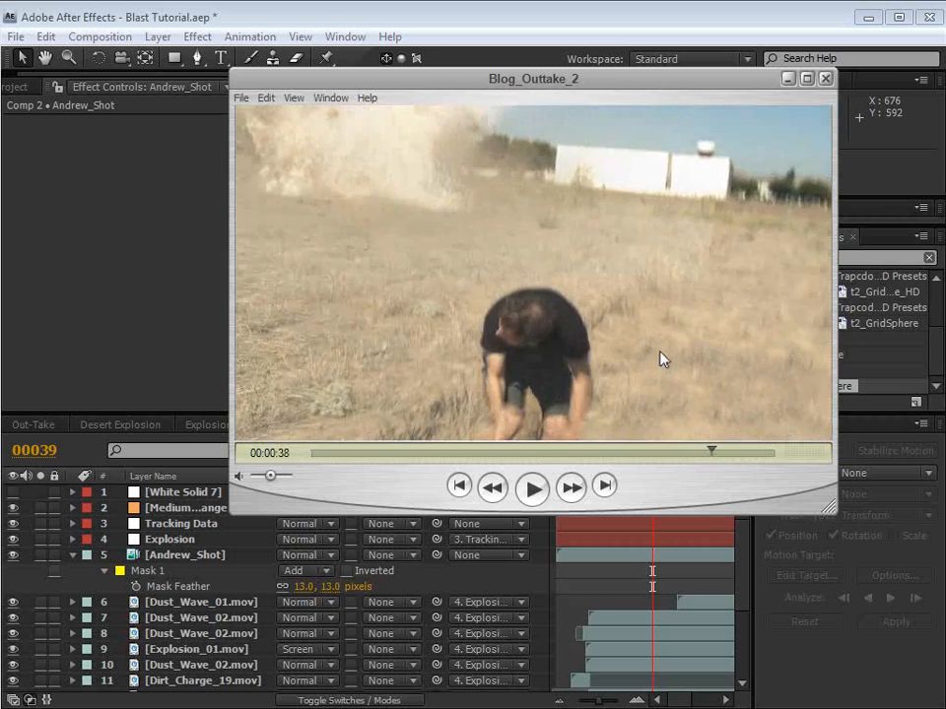
pyautogui.press('Right')
pyautogui.press('Right')
pyautogui.press('Right')
pyautogui.press('Right')
pyautogui.press('Right')
pyautogui.press('Right')
pyautogui.press('Right')
pyautogui.press('Right')
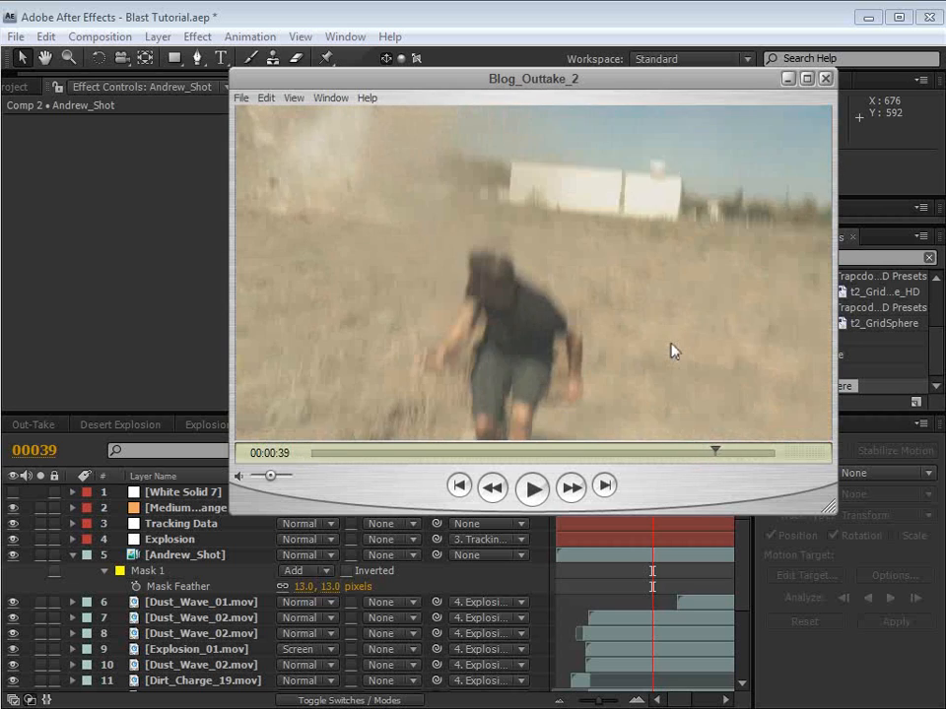
pyautogui.press('Right')
pyautogui.press('Right')
pyautogui.press('Right')
pyautogui.press('Right')
pyautogui.press('Right')
pyautogui.press('Right')
pyautogui.press('Right')
pyautogui.press('Right')
pyautogui.press('Right')
pyautogui.press('Right')
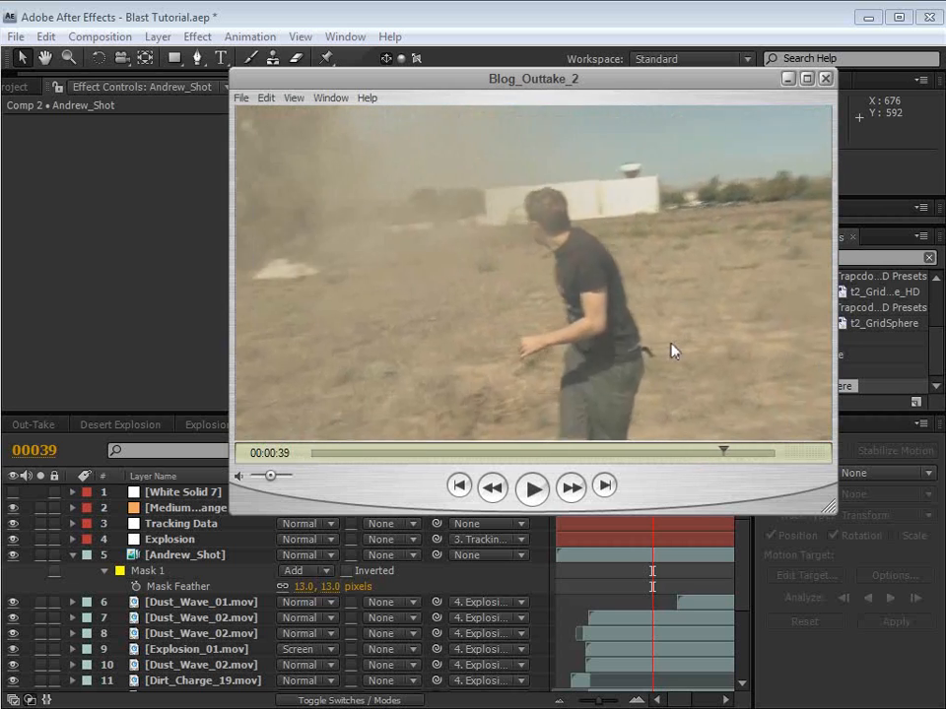
pyautogui.press('Right')
pyautogui.press('Right')
pyautogui.press('Right')
pyautogui.press('Right')
pyautogui.press('Right')
# Step: Return to After Effects and enable the motion blur switch for all layers in Comp 2
pyautogui.click(404, 12)
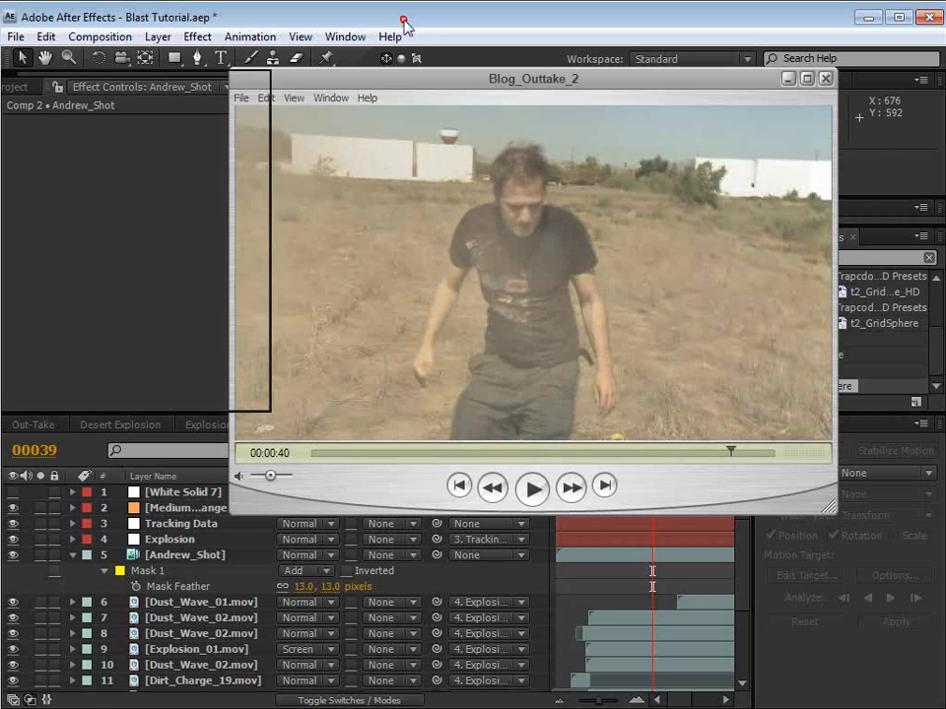
pyautogui.click(214, 560)
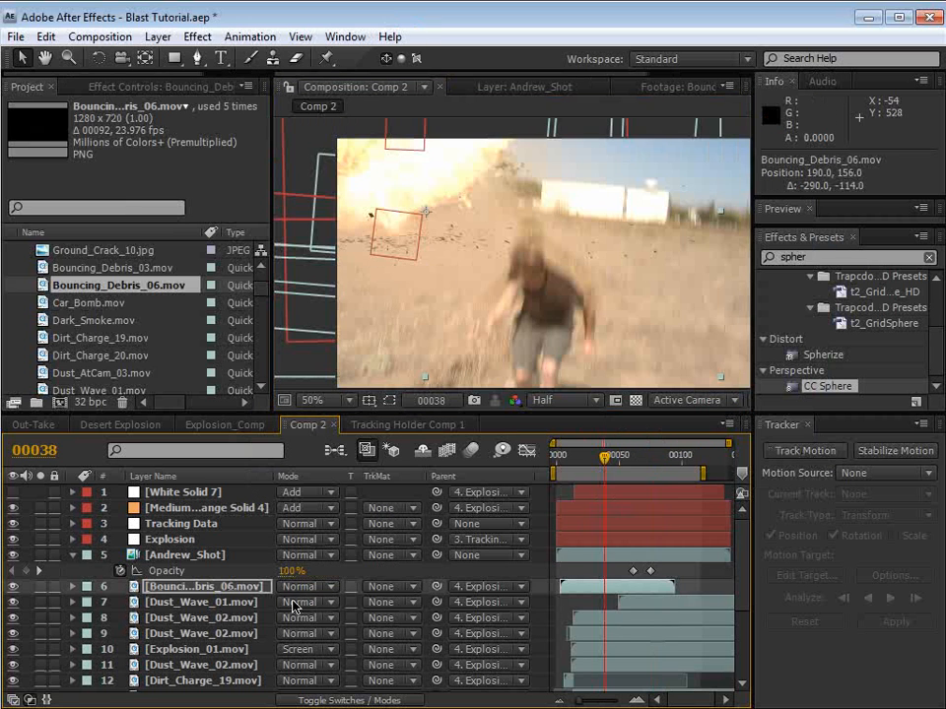
pyautogui.press('F4')
pyautogui.press('`')
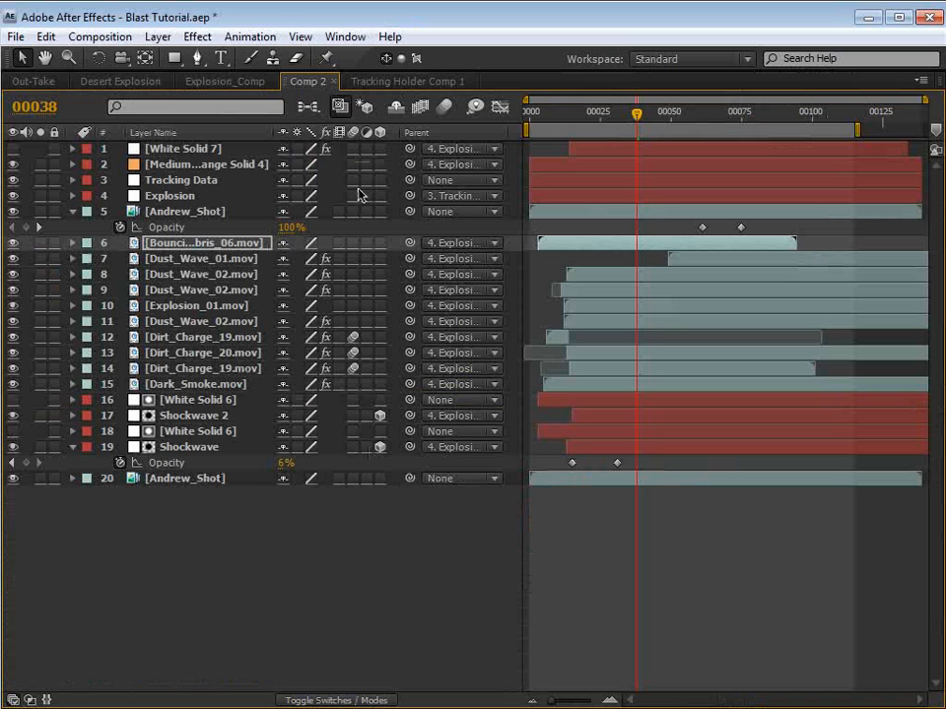
pyautogui.moveTo(353, 149); pyautogui.dragTo(364, 541)
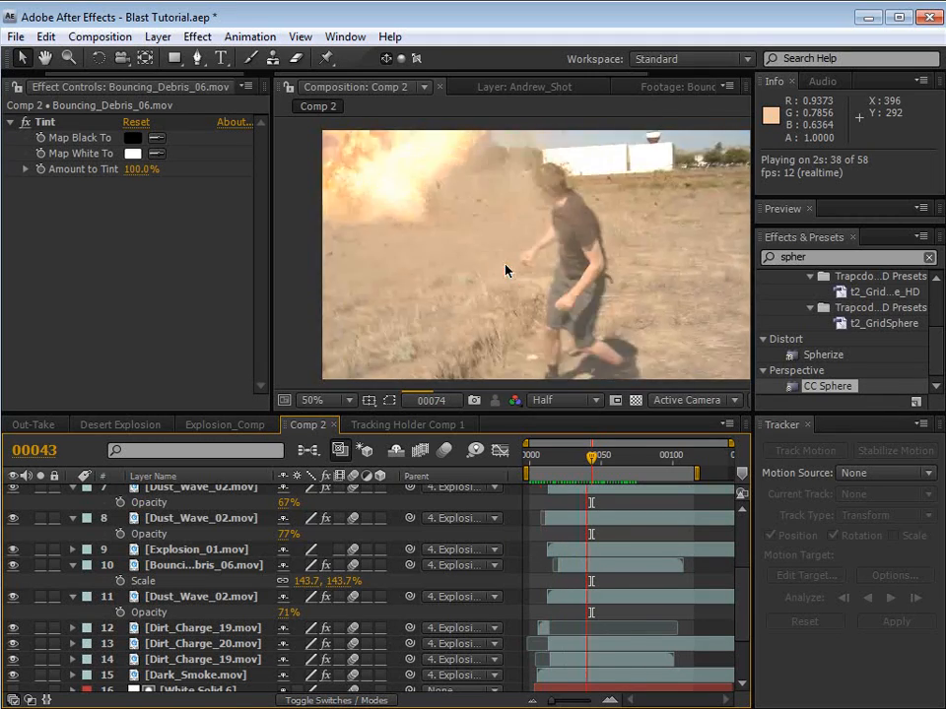
# Step: Render and play a RAM preview of Comp 2 to check the explosion with motion blur
pyautogui.press('space')
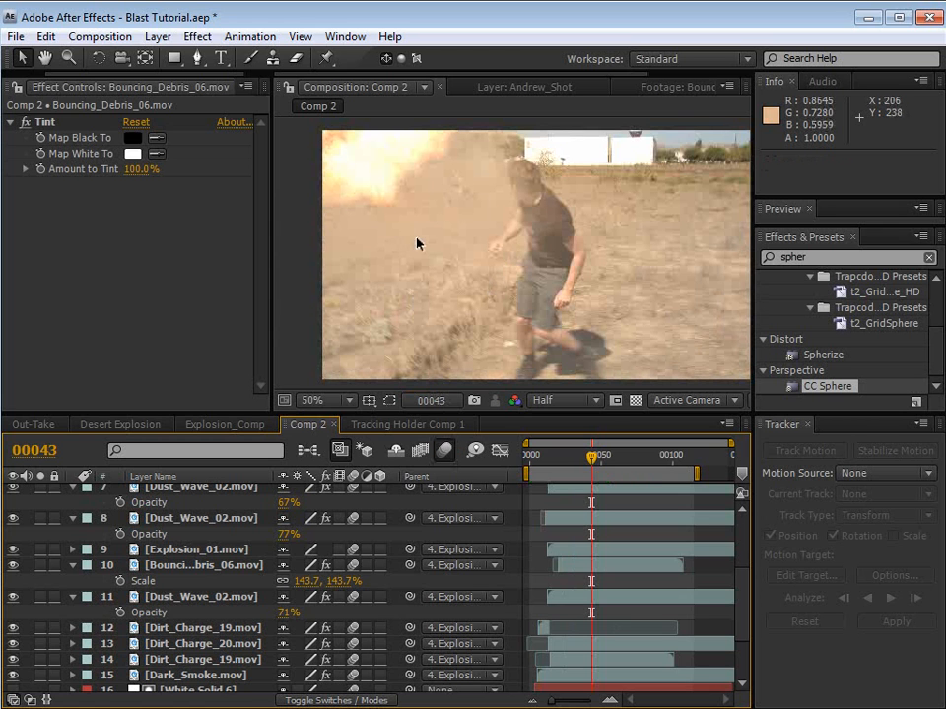
pyautogui.press('KP_0')
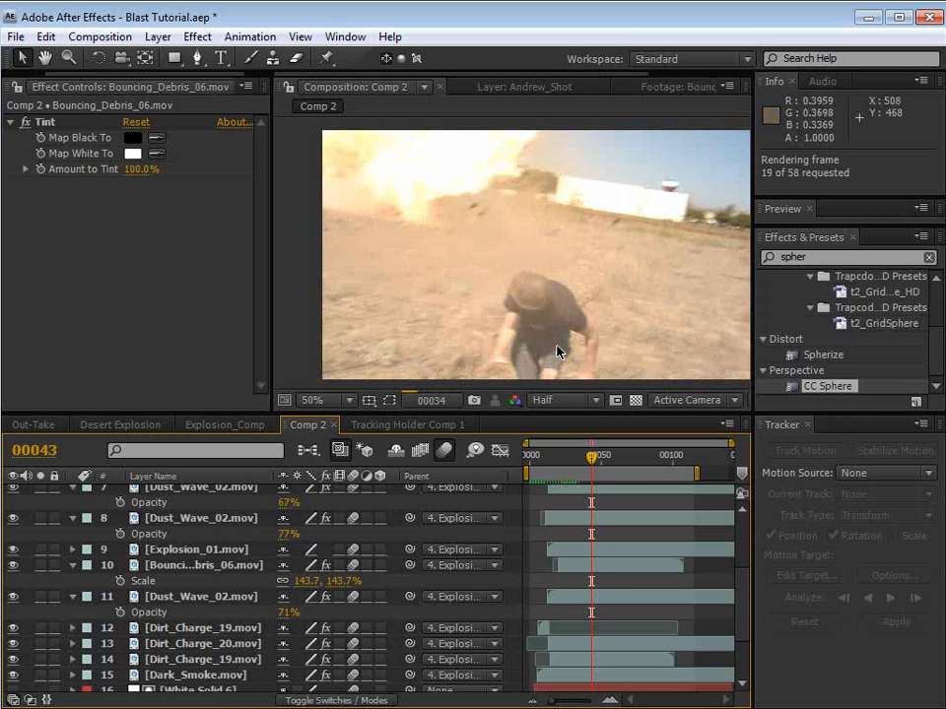
pyautogui.press('space')
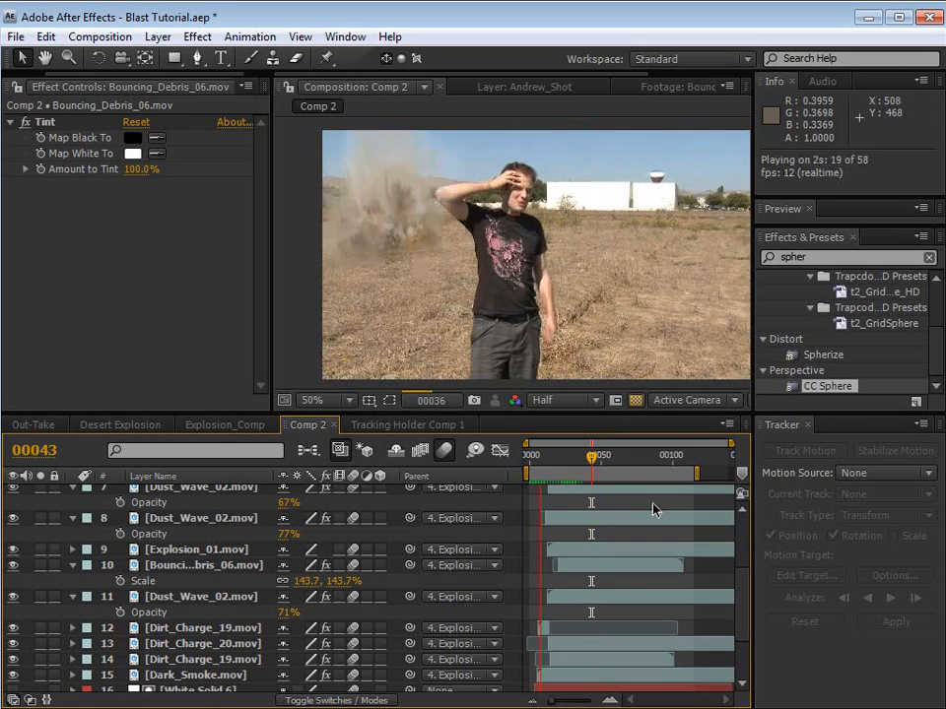
pyautogui.press('space')
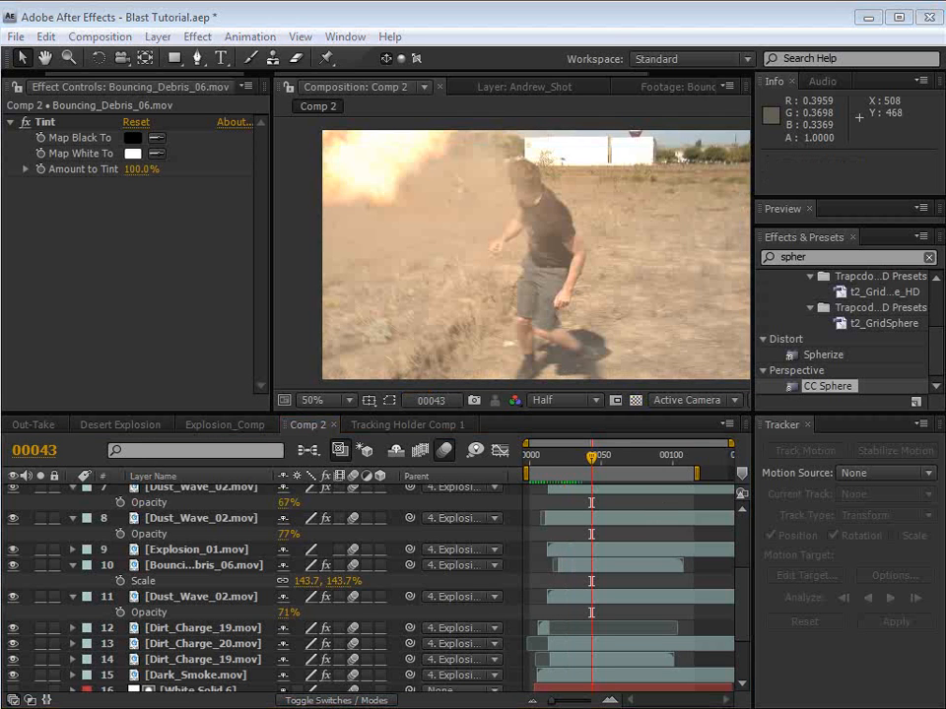
# Step: Switch to the Blog_Outtake_2 movie in QuickTime Player and replay the blast section from about 37 seconds
pyautogui.hotkey('alt', 'Tab')
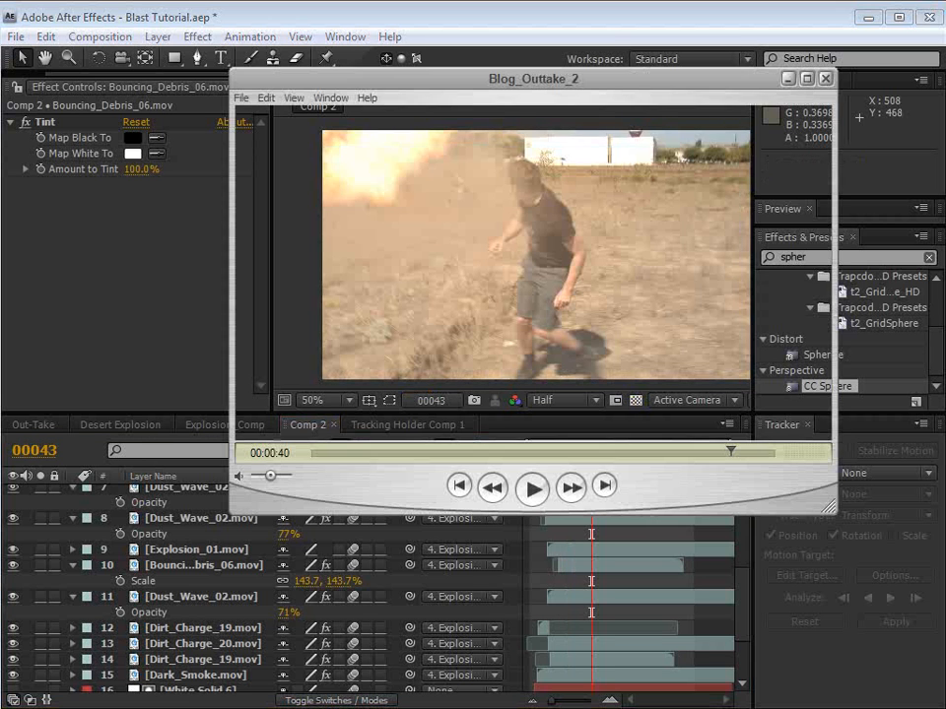
pyautogui.moveTo(727, 455); pyautogui.dragTo(701, 452)
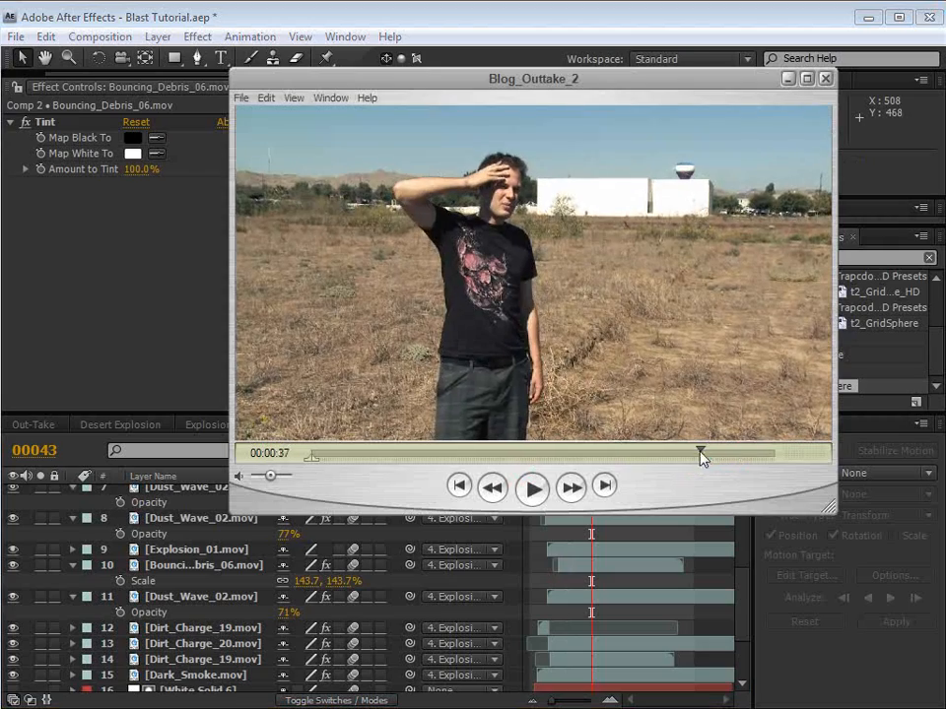
pyautogui.moveTo(528, 77); pyautogui.dragTo(511, 77)
pyautogui.click(514, 487)
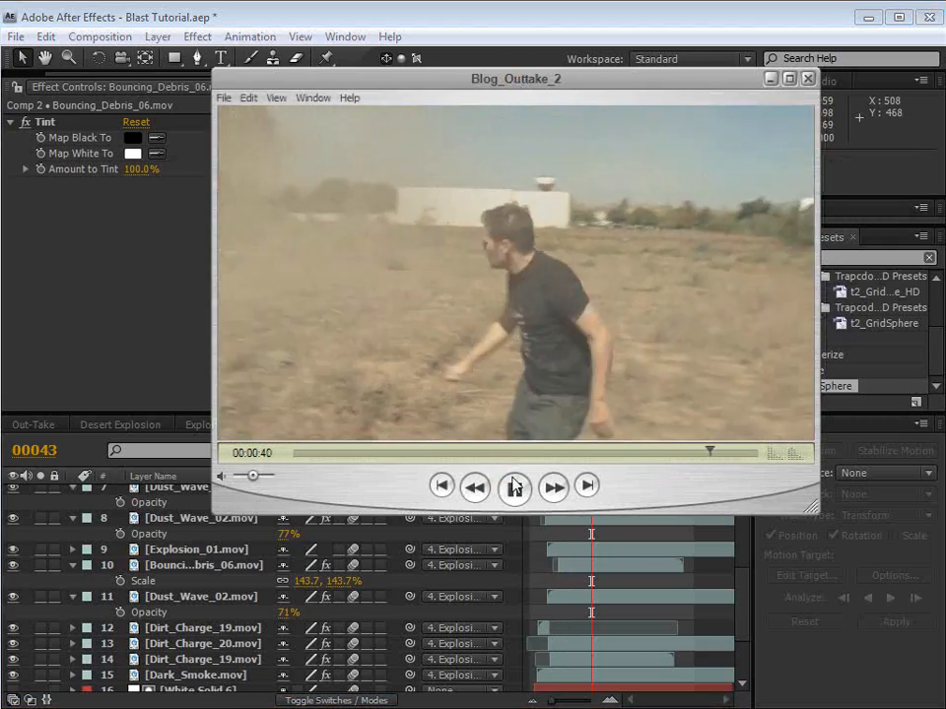
pyautogui.click(513, 486)
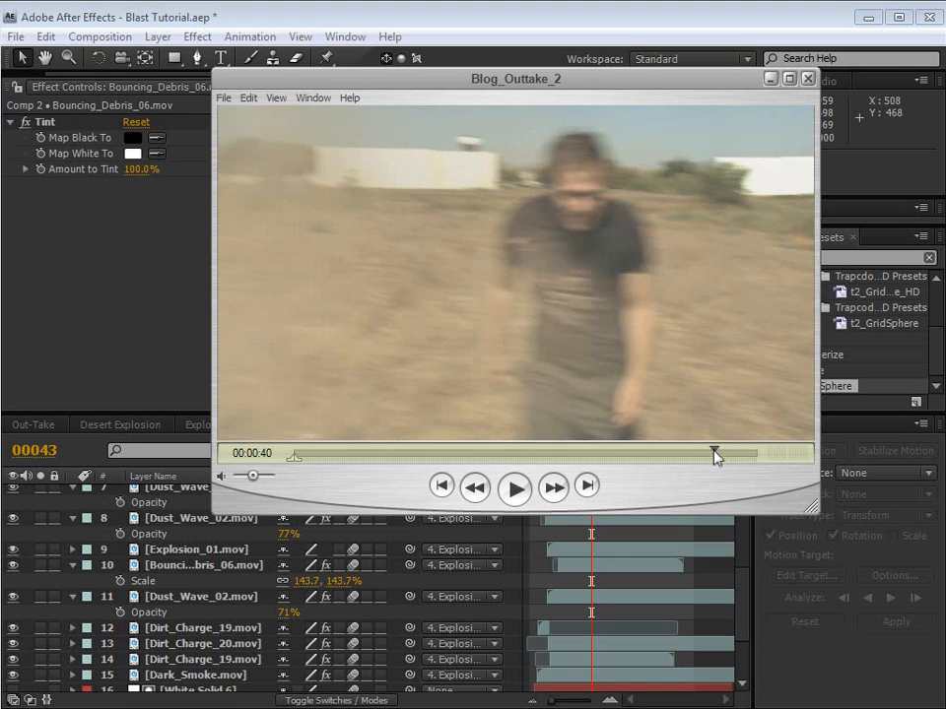
pyautogui.moveTo(715, 452); pyautogui.dragTo(700, 454)
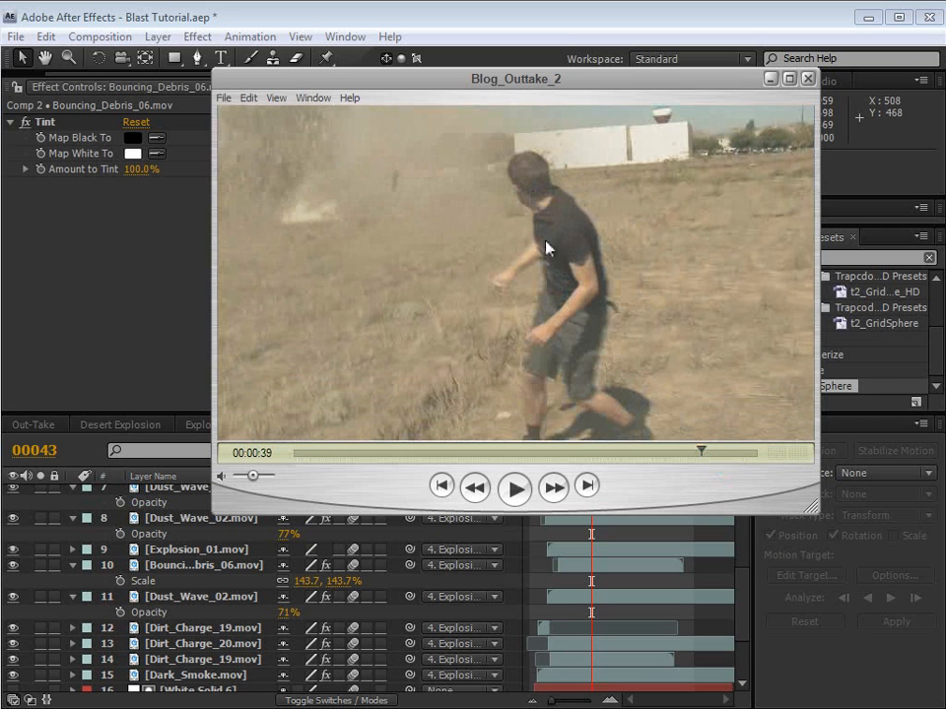
# Step: Examine the outtake frame by frame around 39 seconds and the dust at 41 seconds, and return to Comp 2 in After Effects
pyautogui.press('Right')
pyautogui.press('Right')
pyautogui.press('Right')
pyautogui.press('Right')
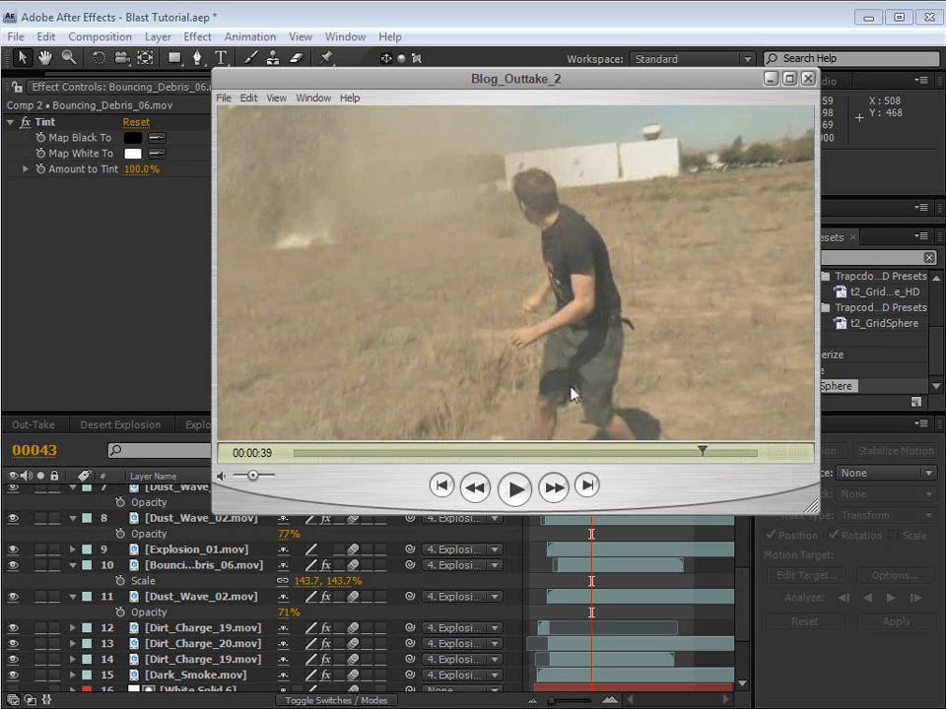
pyautogui.press('Right')
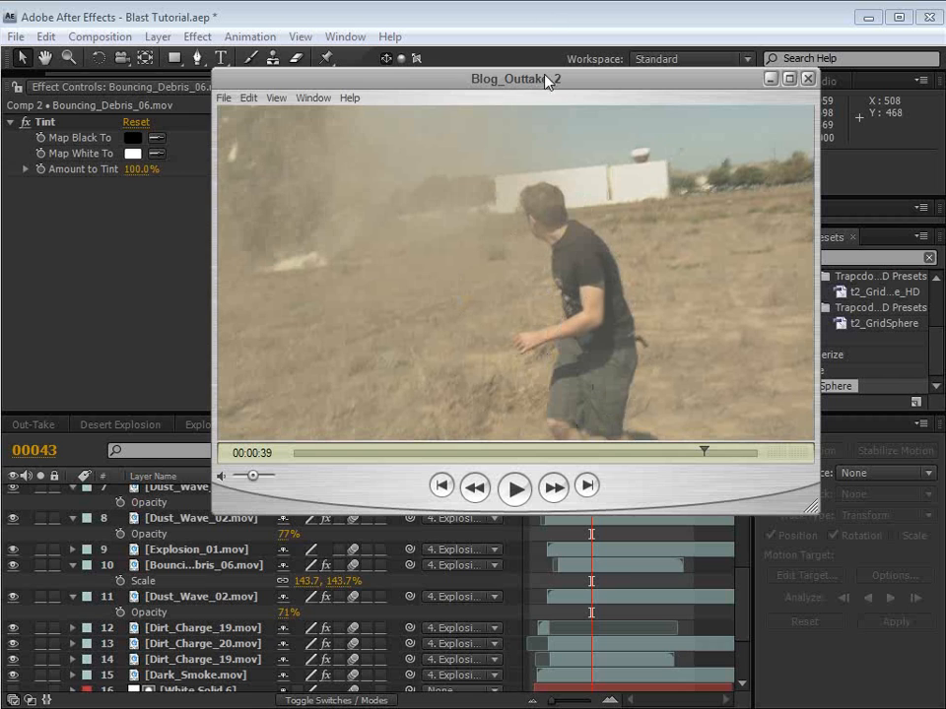
pyautogui.press('Left')
pyautogui.press('Left')
pyautogui.press('Left')
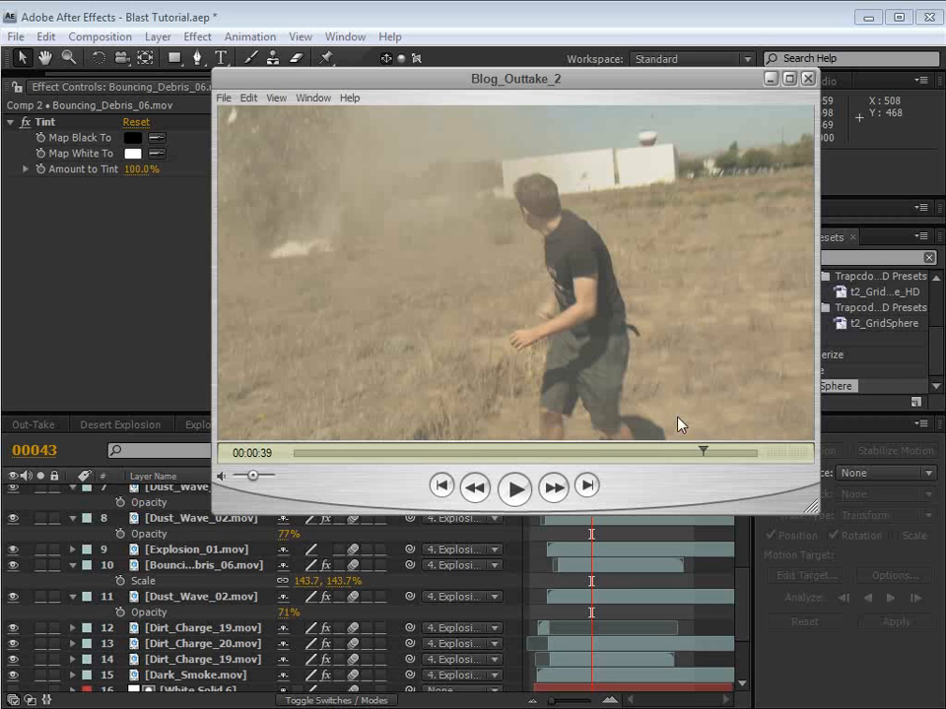
pyautogui.moveTo(701, 453); pyautogui.dragTo(723, 461)
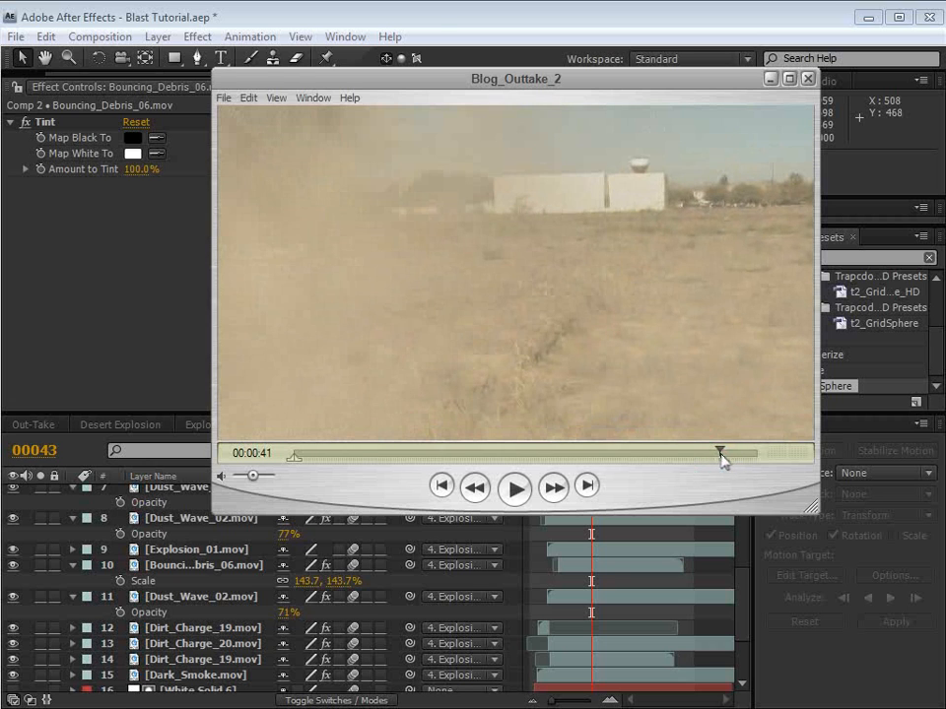
pyautogui.click(439, 23)
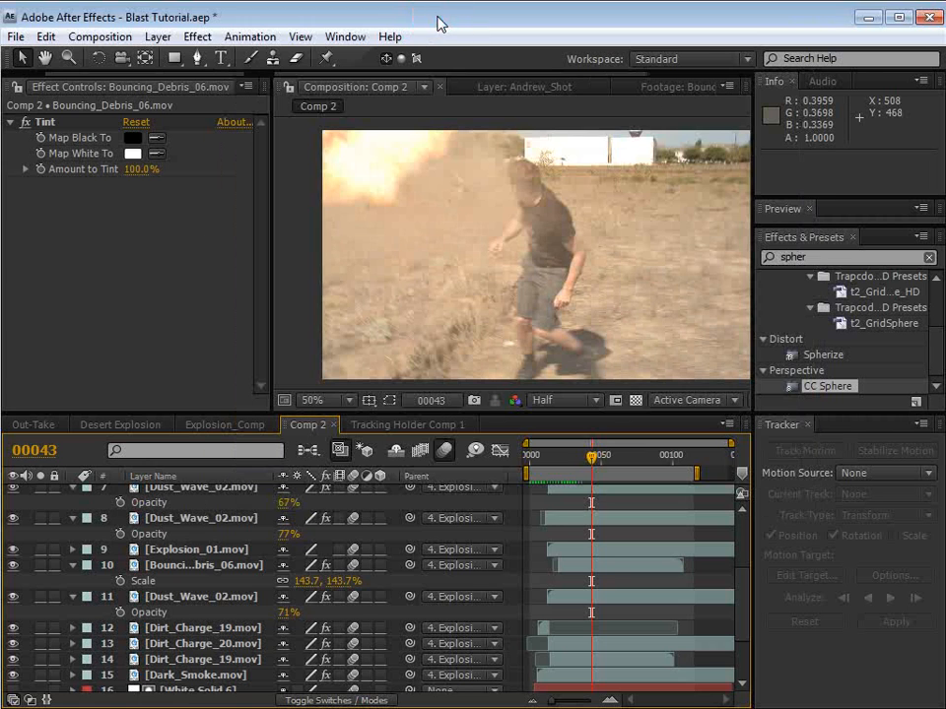
pyautogui.scroll(5, 246, 577)
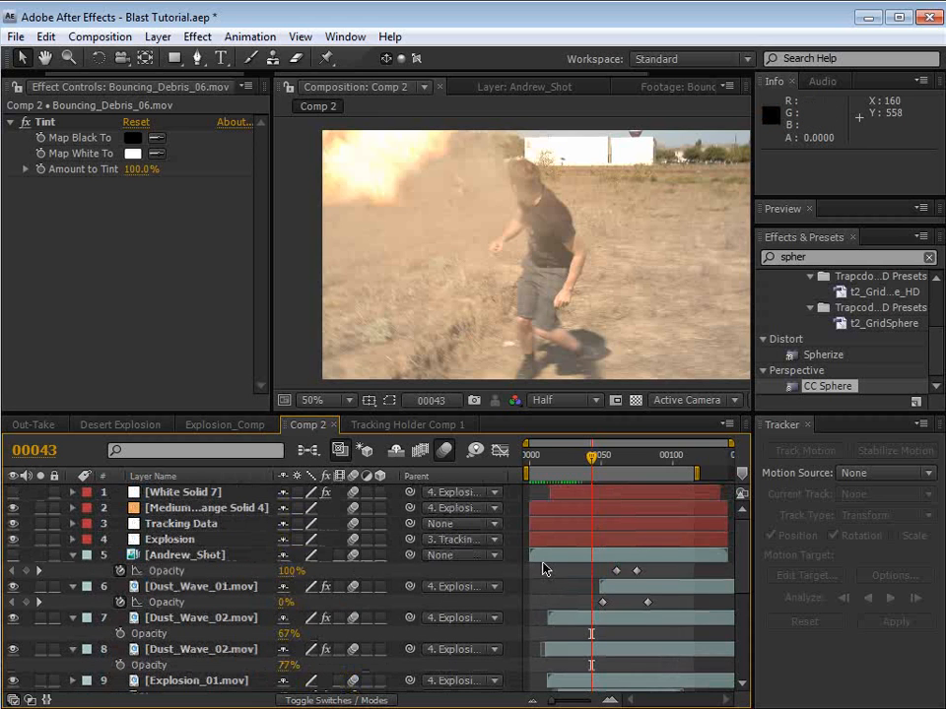